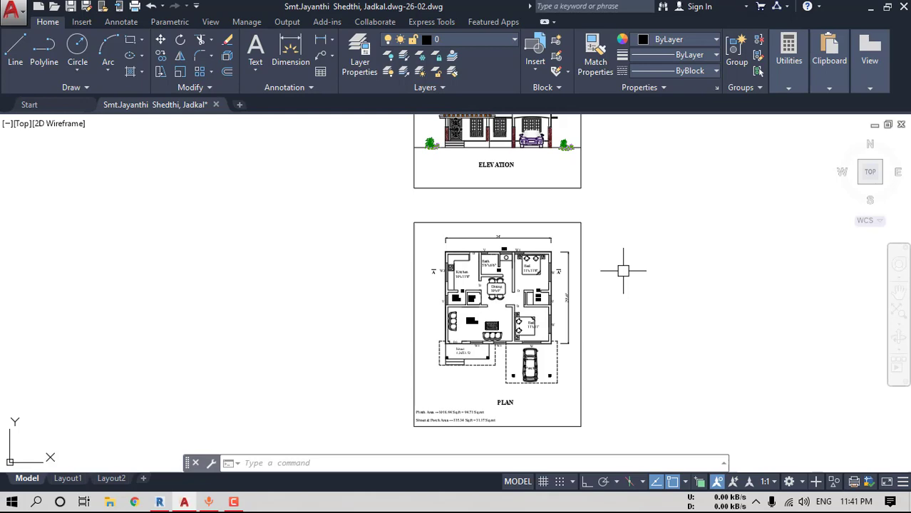
mouse_move(644, 229)
middle_down()
mouse_move(628, 314)
mouse_move(617, 275)
mouse_move(571, 250)
middle_up()
scroll(586, 269, up, 4)
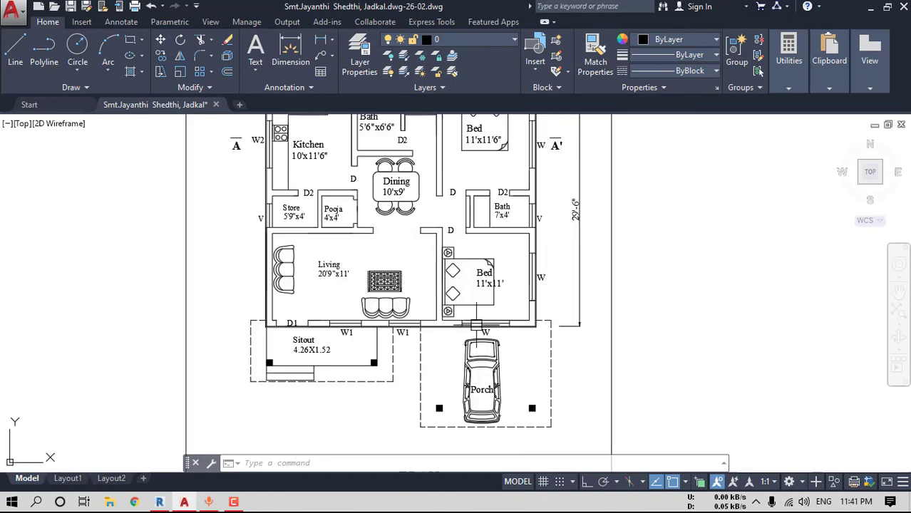
middle_drag(471, 261, 500, 318)
scroll(499, 258, down, 4)
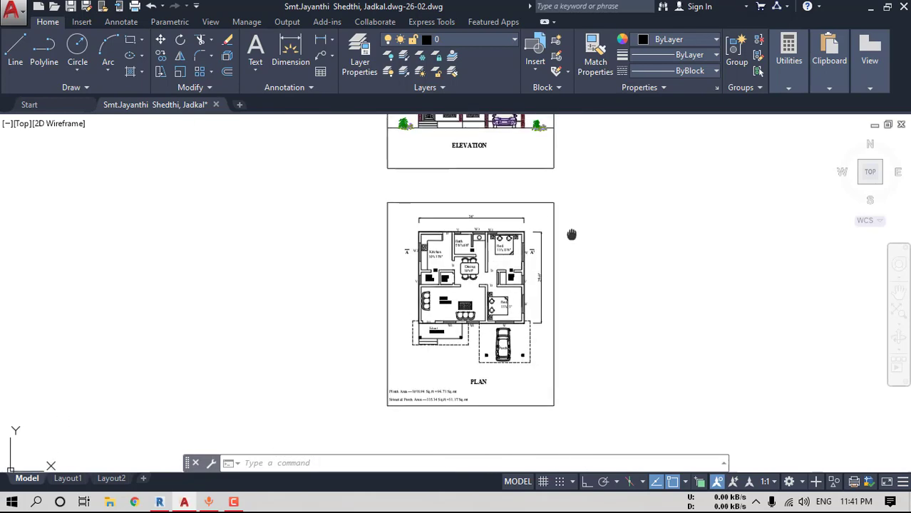
mouse_move(580, 234)
middle_down()
mouse_move(561, 299)
mouse_move(568, 239)
middle_up()
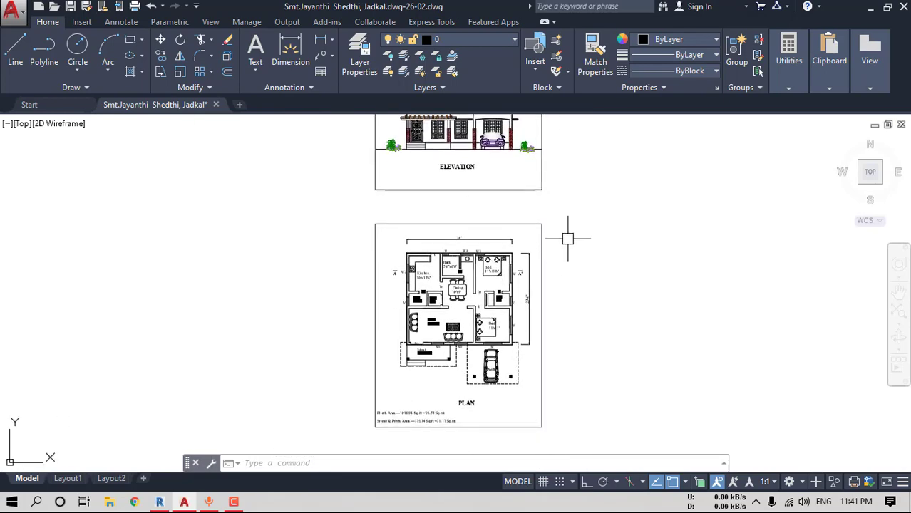
Start a Write Block of the floor plan with its base point at the lower-left corner of the sitout's dashed outline
scroll(491, 378, up, 2)
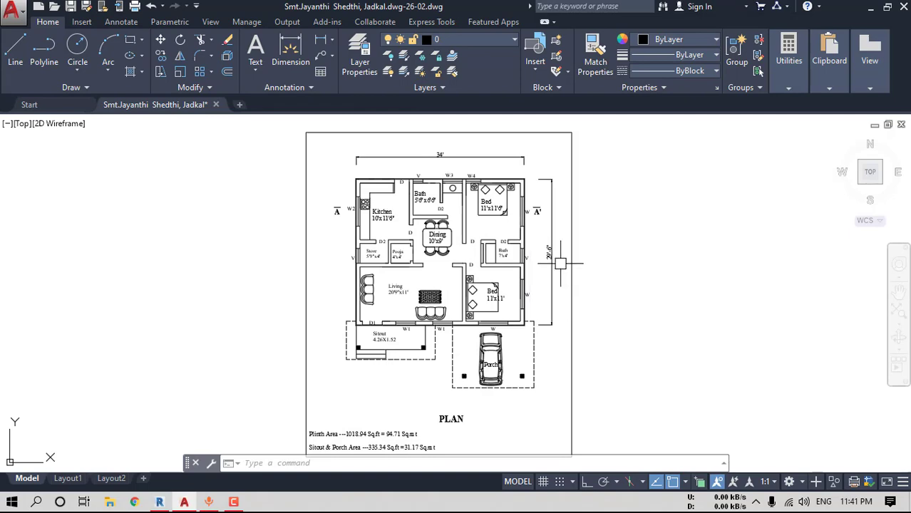
middle_drag(558, 269, 554, 254)
text(w)
key(Return)
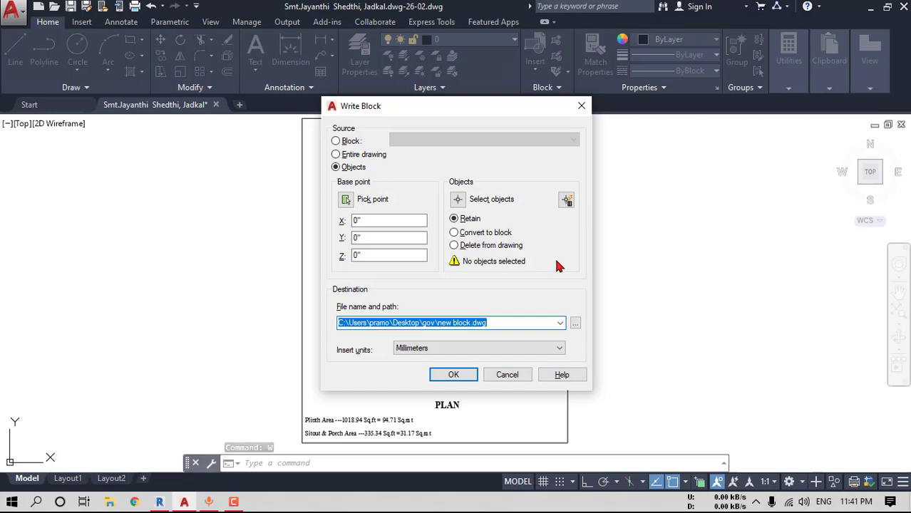
click(346, 199)
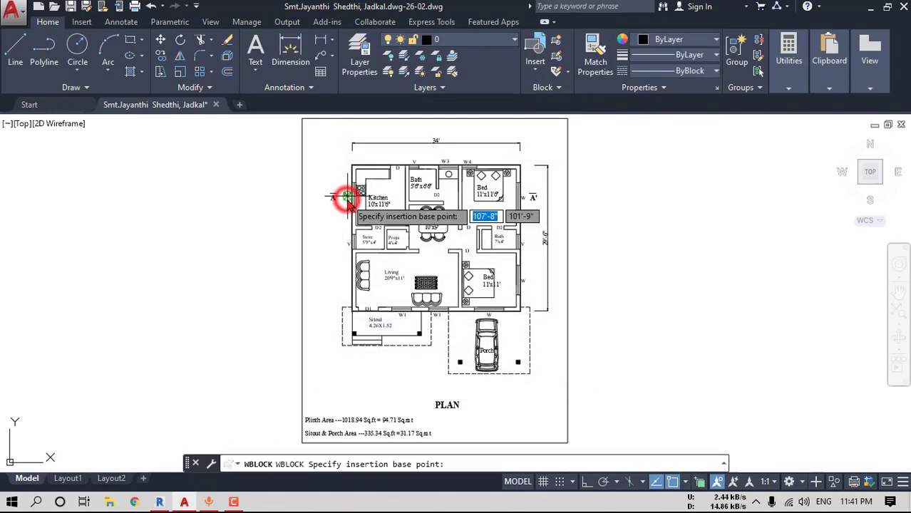
scroll(335, 353, up, 5)
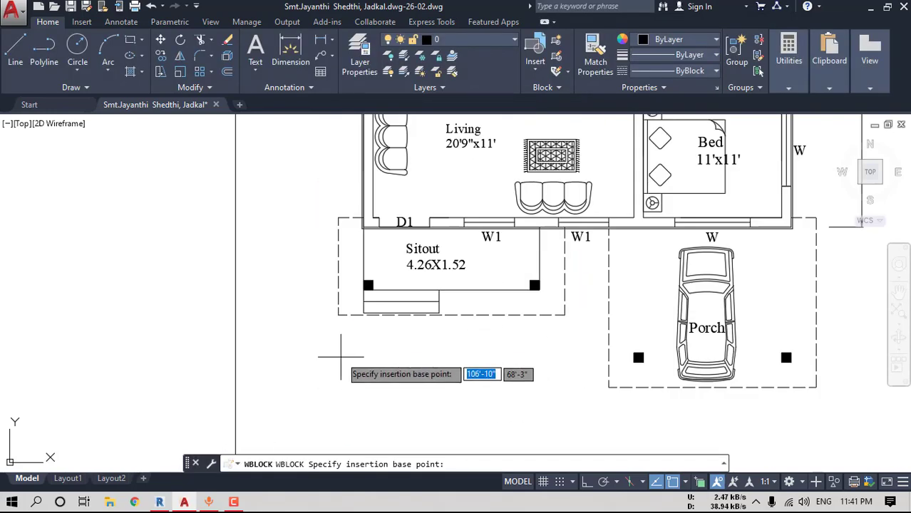
click(339, 314)
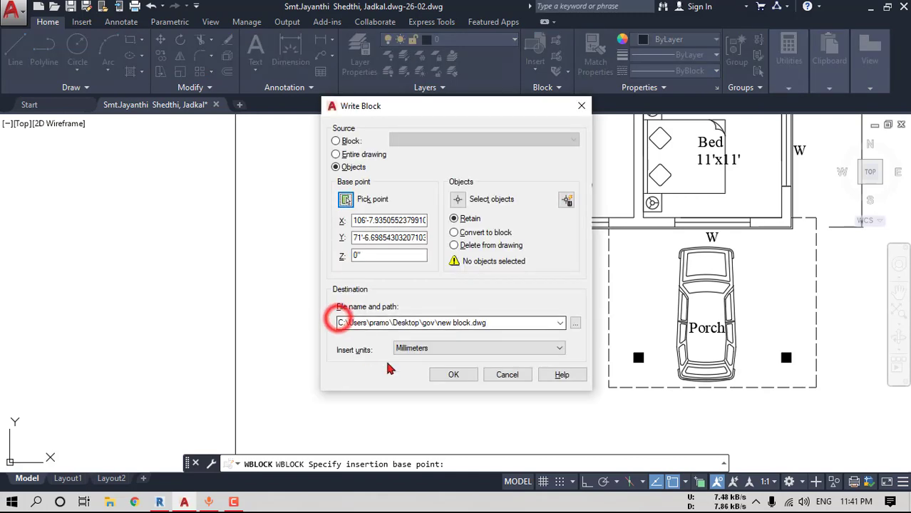
Select the whole floor plan inside the frame, including dimensions, sitout and porch, as the block's objects
click(460, 199)
scroll(464, 197, down, 5)
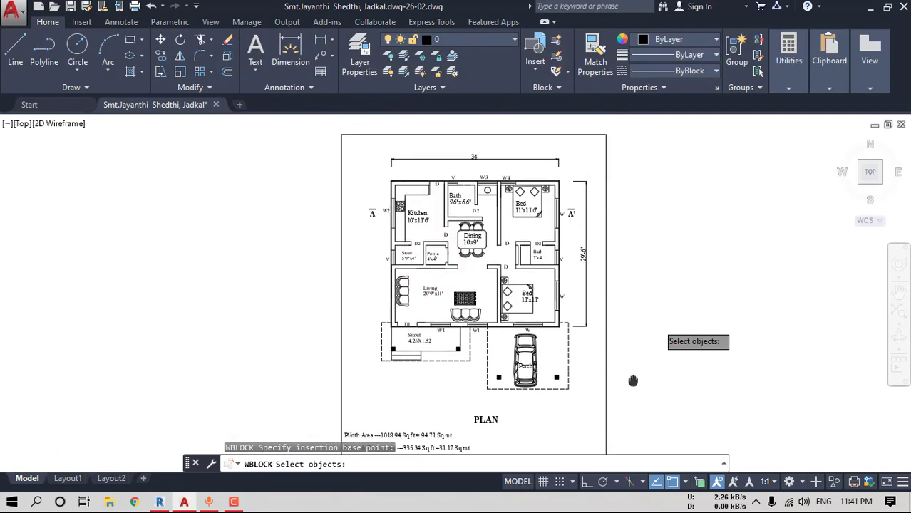
click(312, 143)
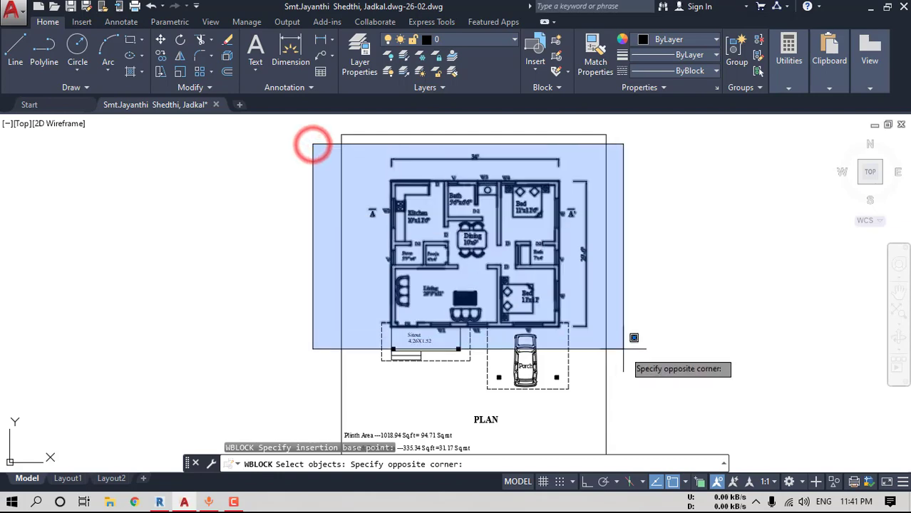
click(668, 402)
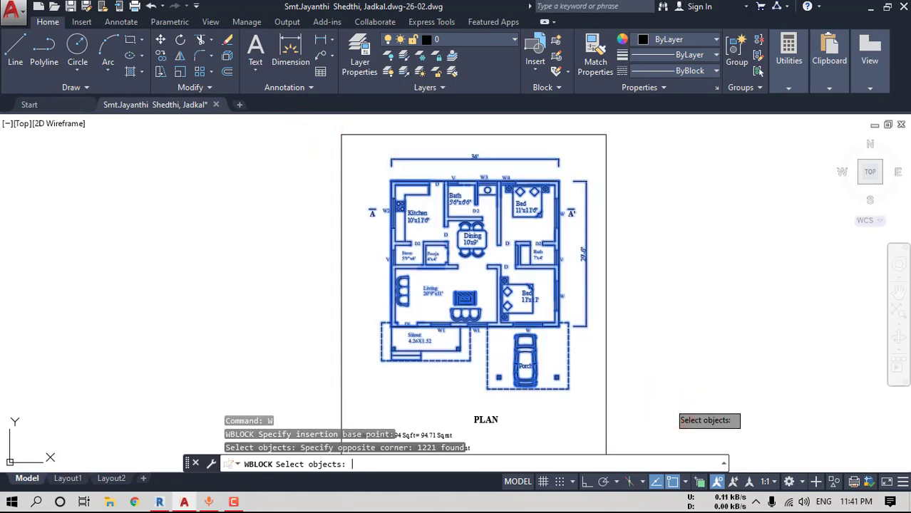
key(Return)
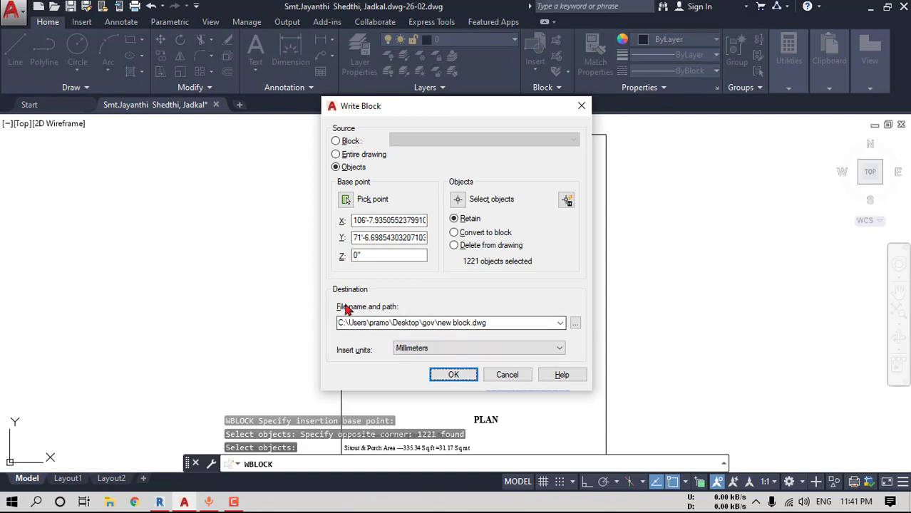
Browse to the Desktop for the block's destination, create a folder named "revit project tutorial" and open it
click(575, 323)
click(282, 216)
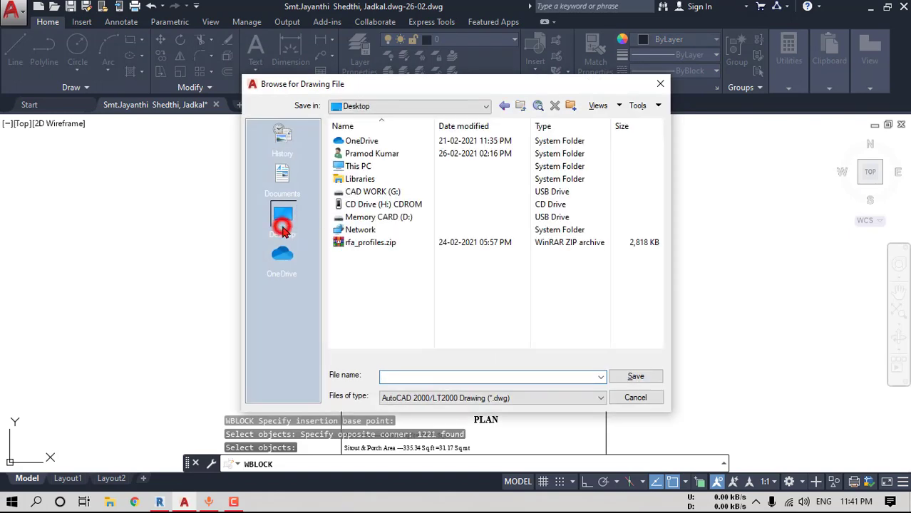
click(571, 106)
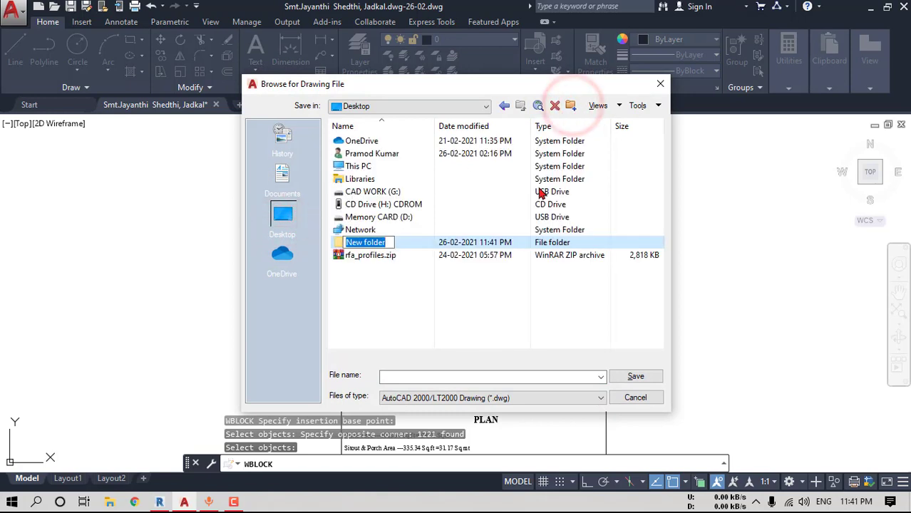
text(e)
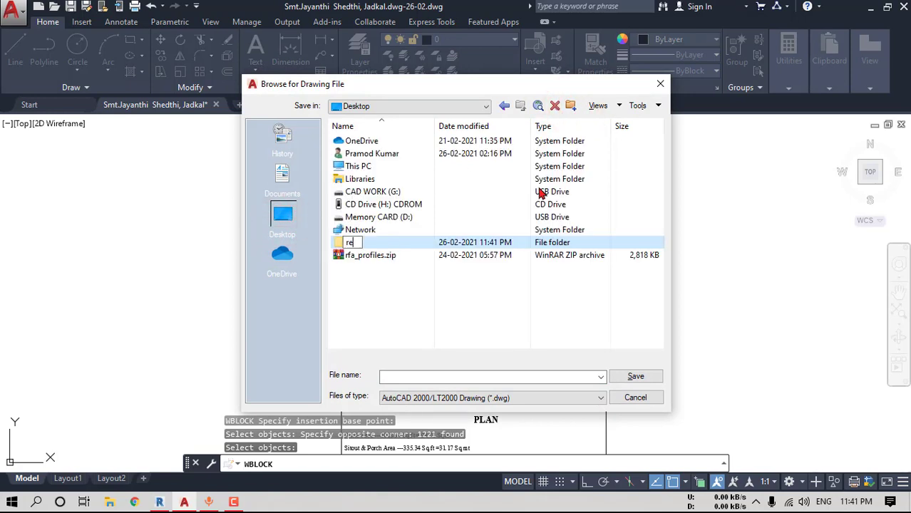
text(vit proje)
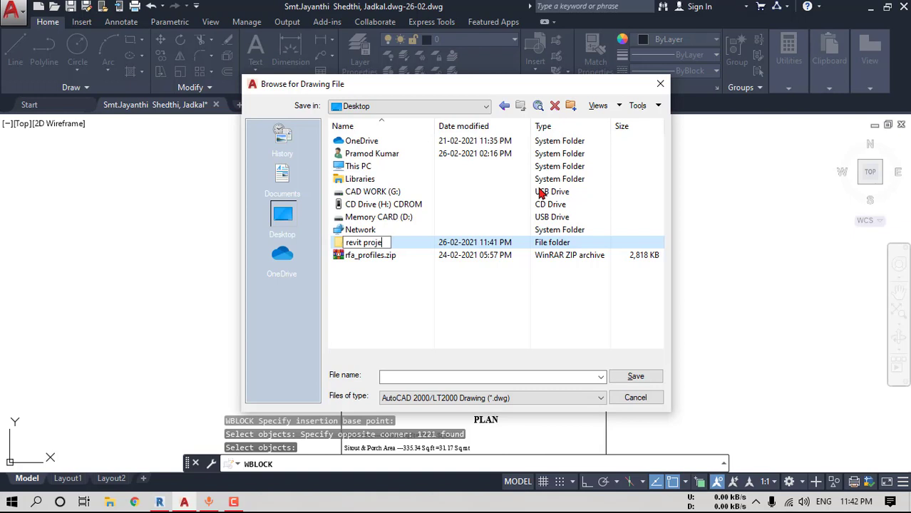
text(ct tutorial)
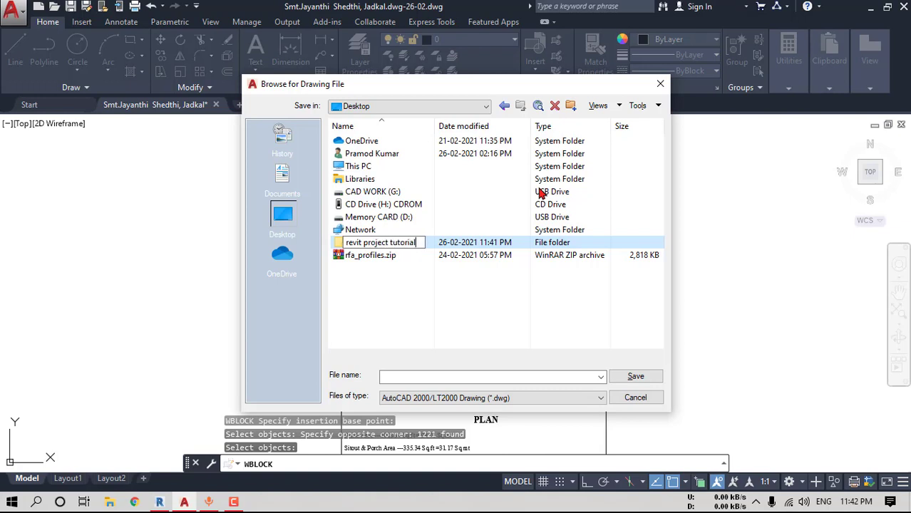
key(Return)
key(Return)
Name the destination file "floor Plan" and write the block in millimetres
click(460, 380)
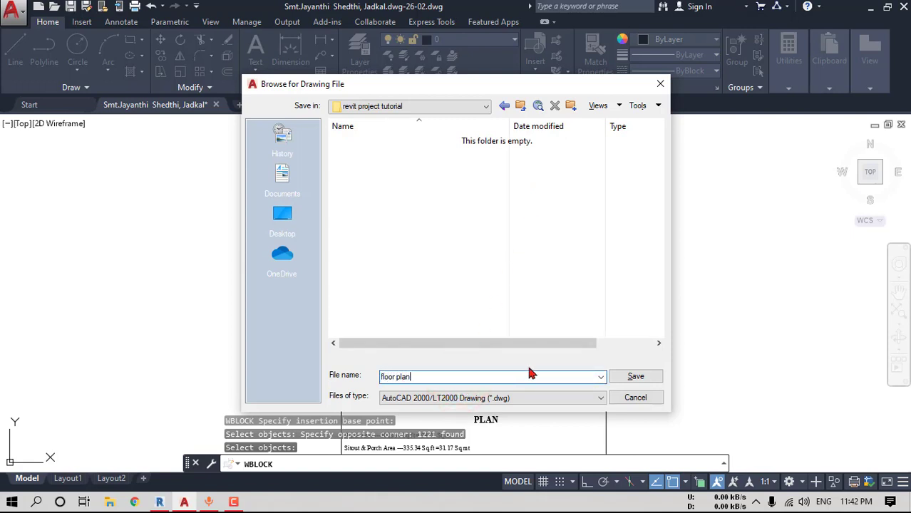
click(399, 377)
key(BackSpace)
text(P)
click(634, 377)
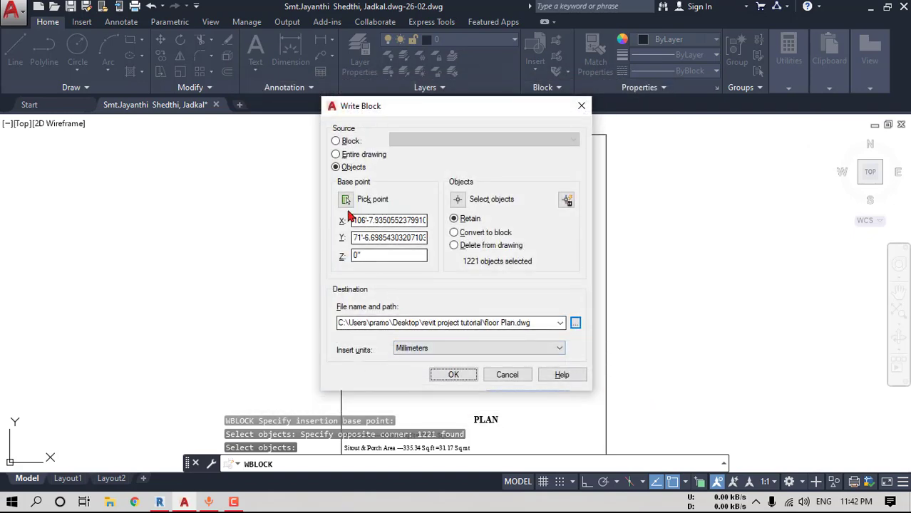
click(453, 374)
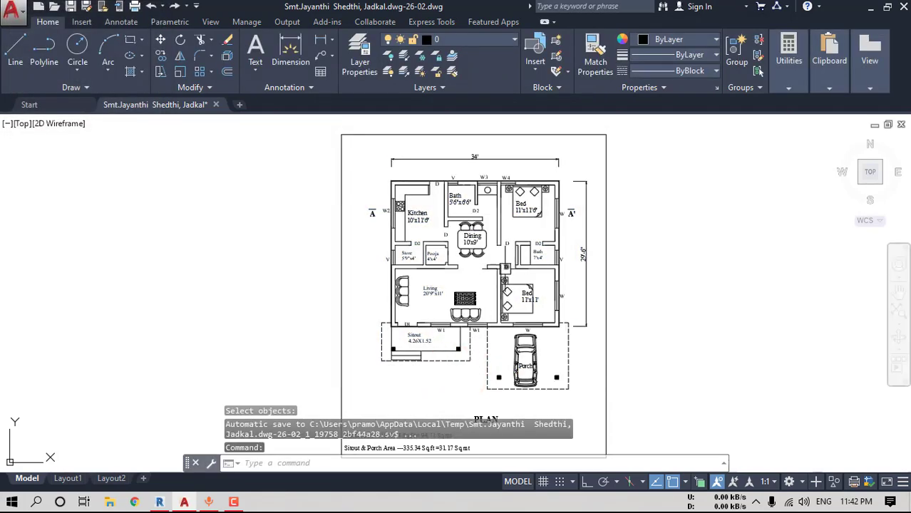
Examine the front elevation drawing of the house above the plan
scroll(478, 266, down, 3)
middle_drag(470, 192, 470, 325)
scroll(460, 186, up, 3)
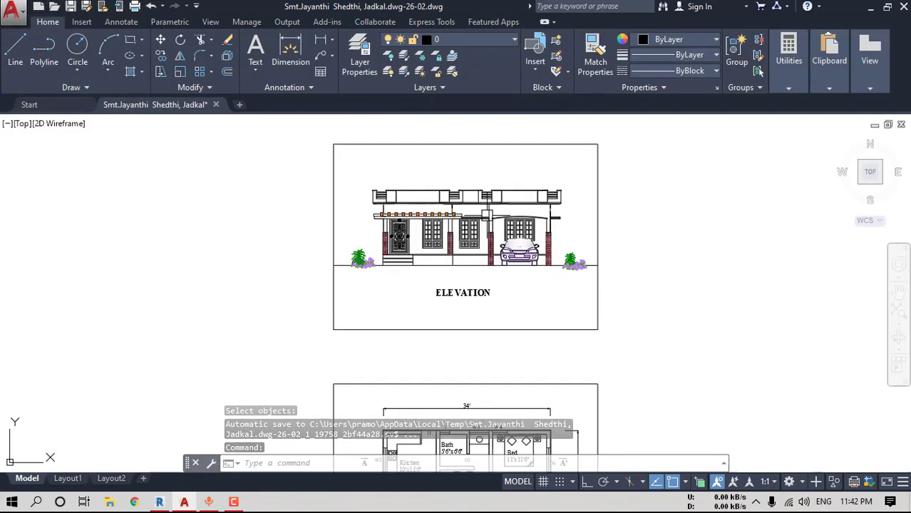
scroll(485, 215, up, 4)
middle_drag(412, 224, 412, 246)
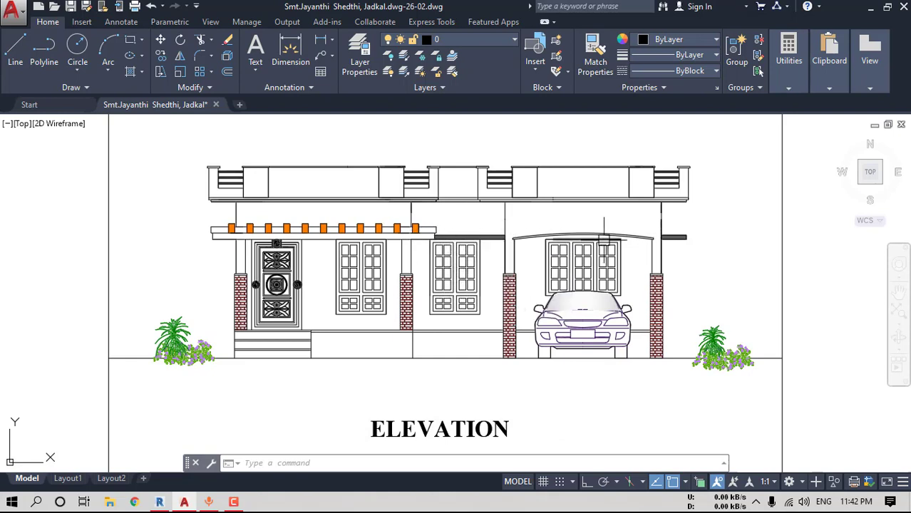
Minimize AutoCAD, refresh the desktop and switch to a maximized Revit window
click(870, 7)
right_click(465, 112)
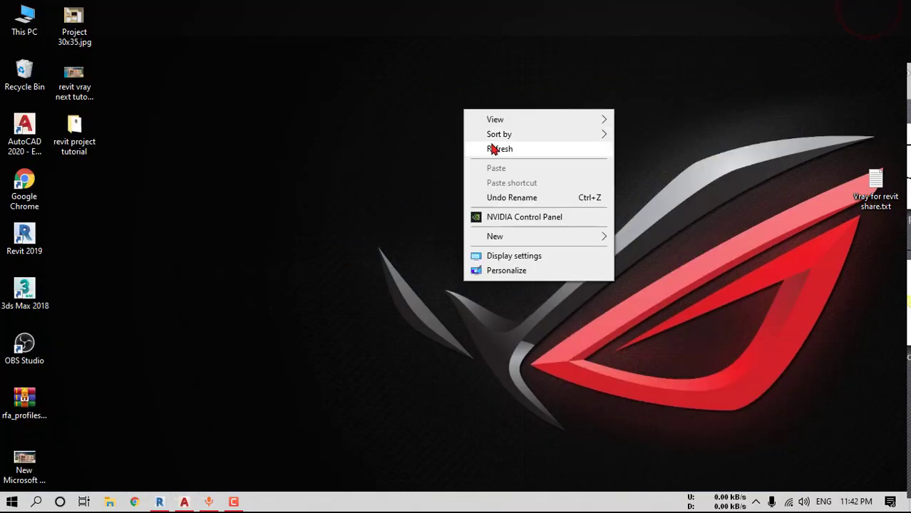
click(491, 149)
drag(909, 74, 609, 81)
double_click(608, 76)
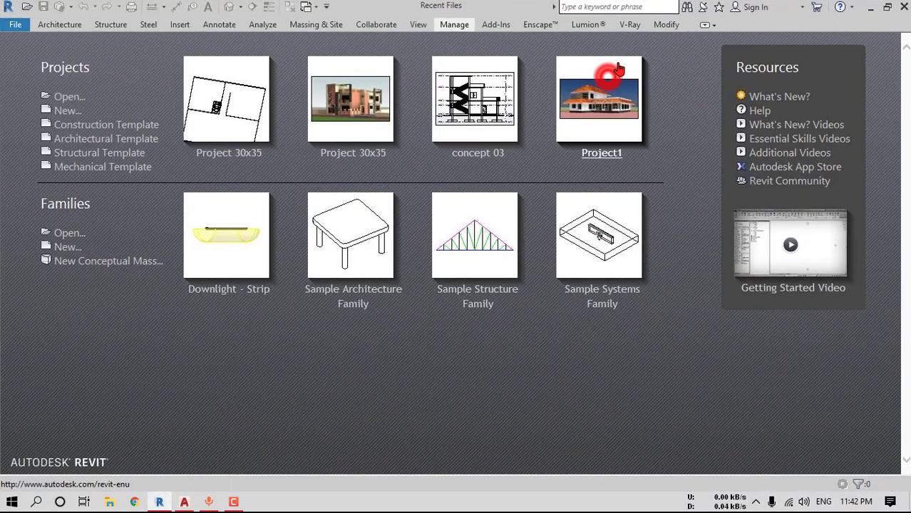
Create a new project from the Architectural Template, open its Level 1 floor plan and widen the Project Browser
click(103, 143)
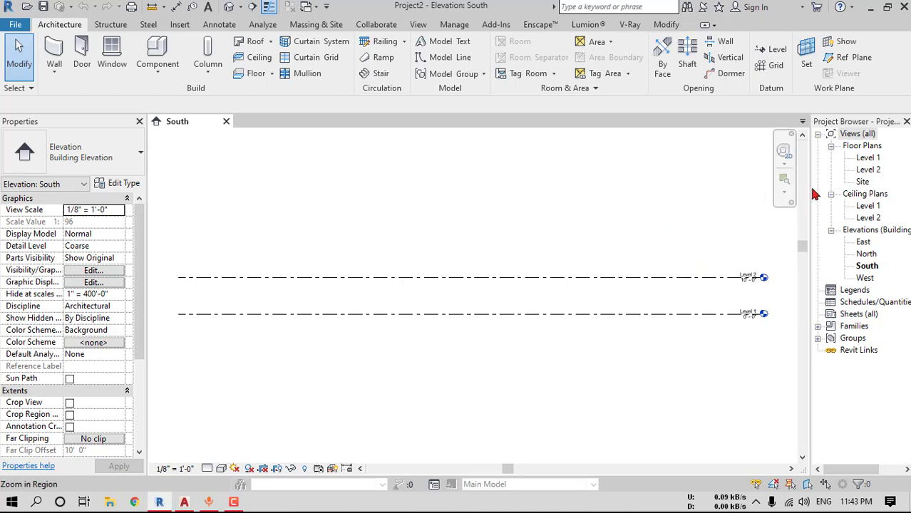
double_click(867, 159)
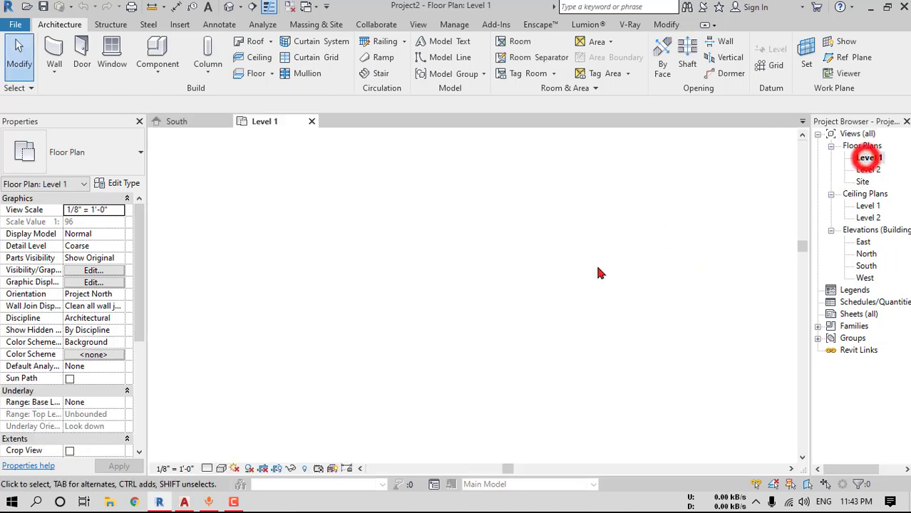
drag(809, 189, 792, 190)
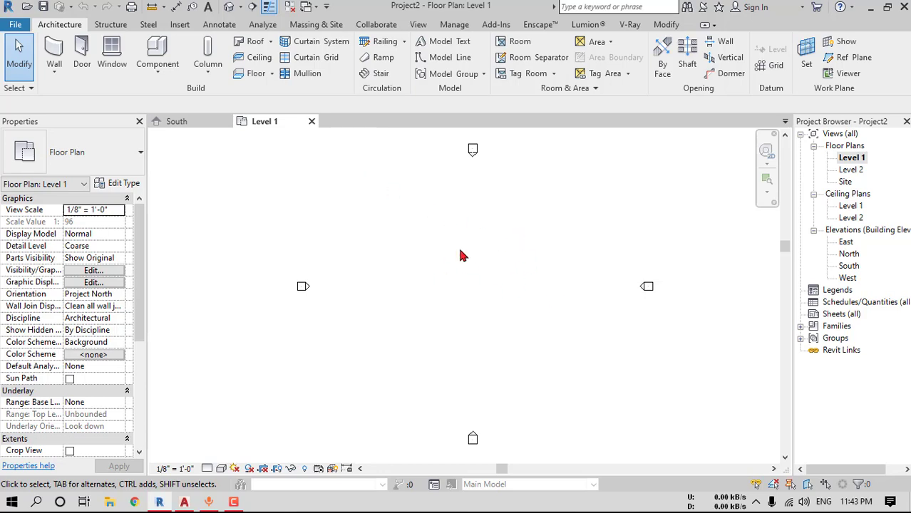
Start a CAD import and browse to the "revit project tutorial" folder on the Desktop
click(180, 24)
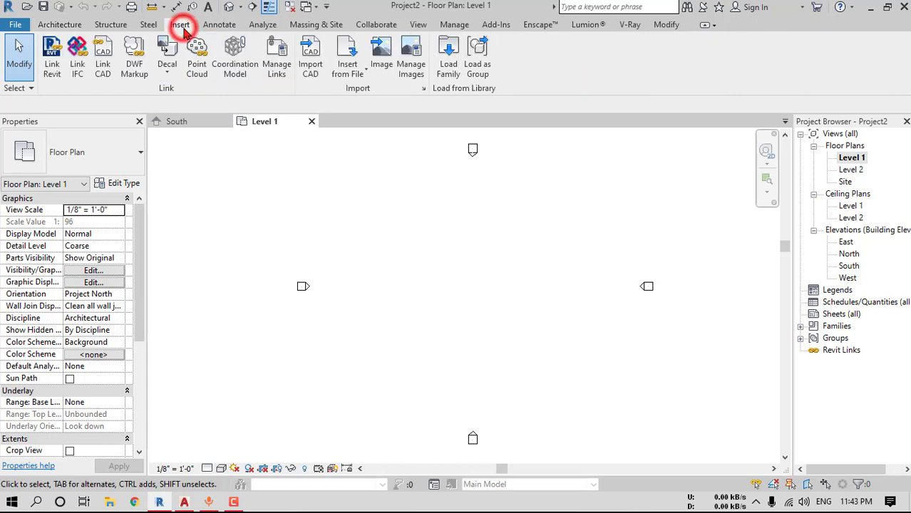
click(310, 61)
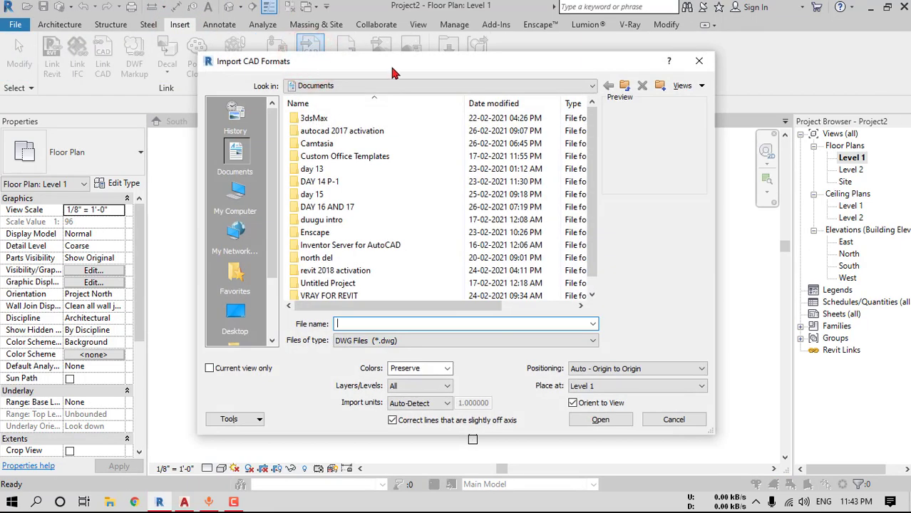
drag(402, 62, 500, 119)
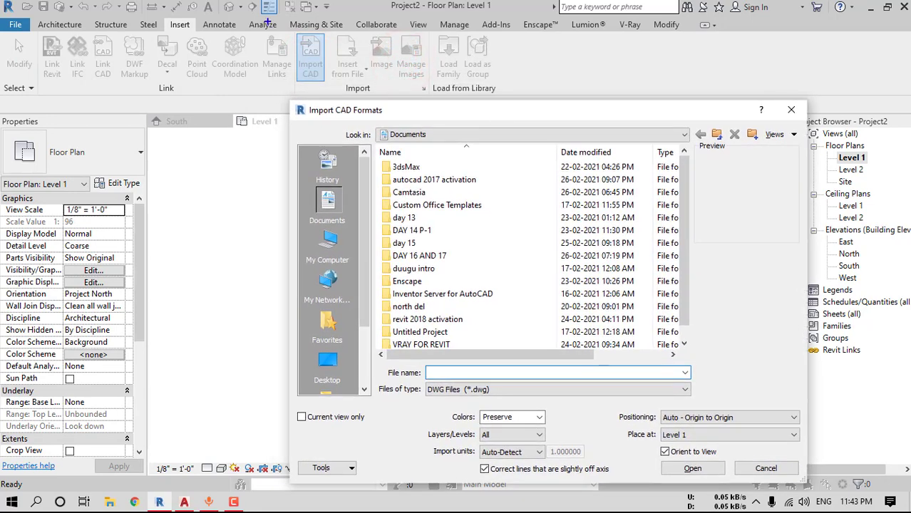
drag(159, 15, 198, 34)
drag(293, 27, 330, 83)
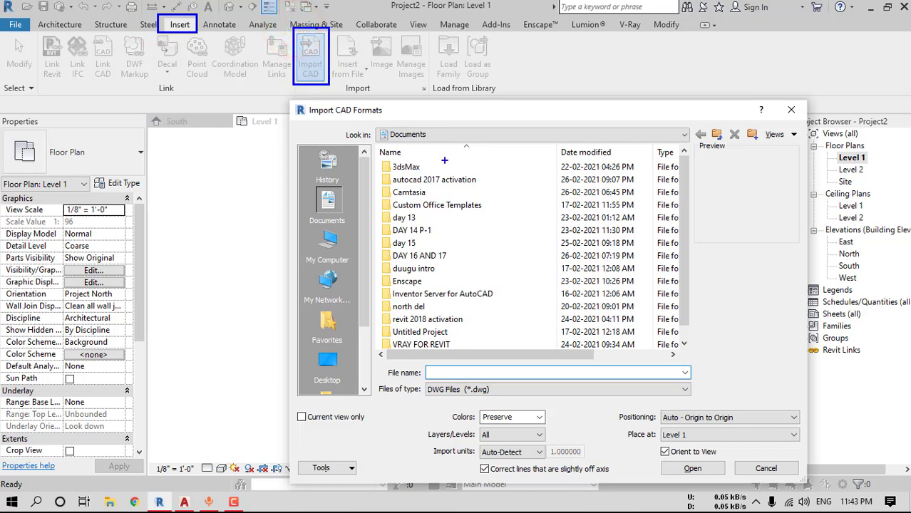
drag(306, 347, 352, 388)
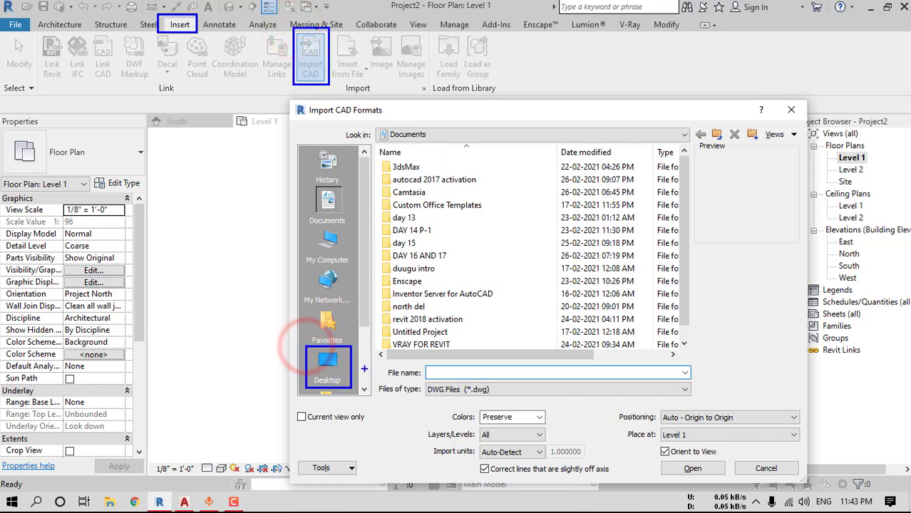
click(327, 365)
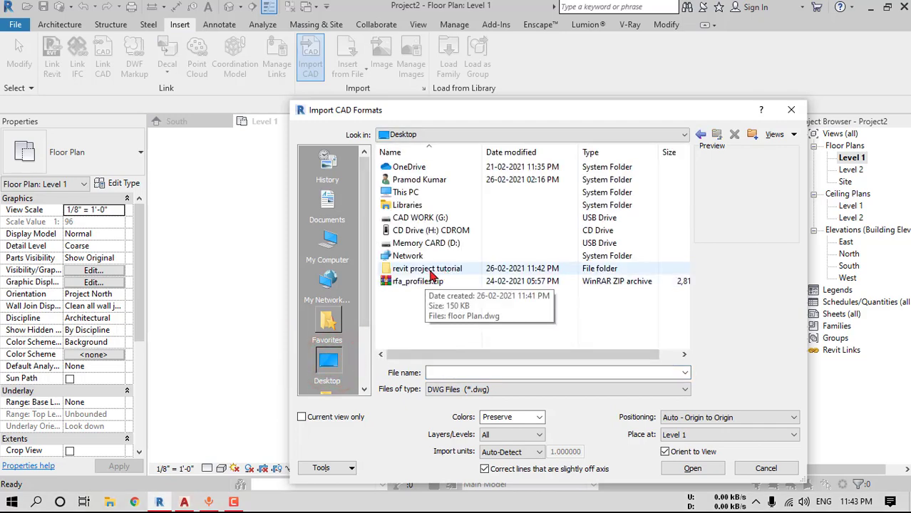
double_click(443, 270)
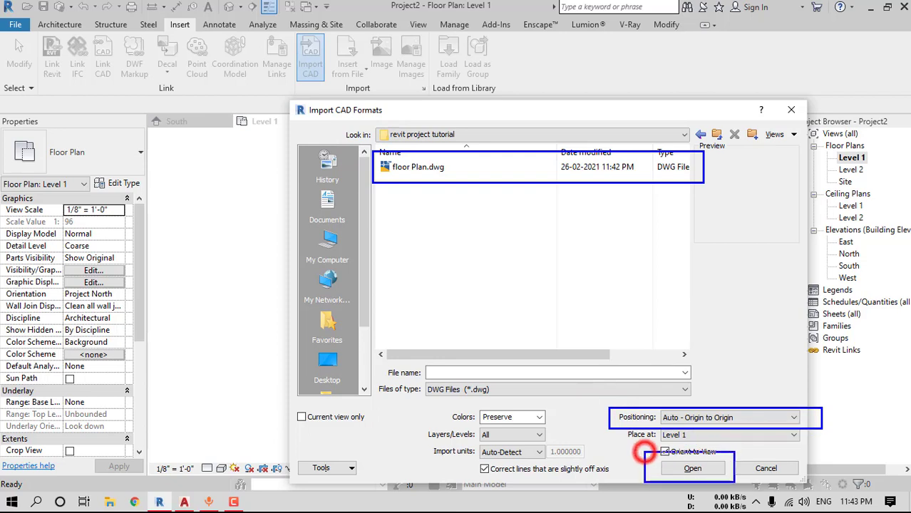
Import floor Plan.dwg into Level 1 with Auto - Center to Center positioning
click(420, 168)
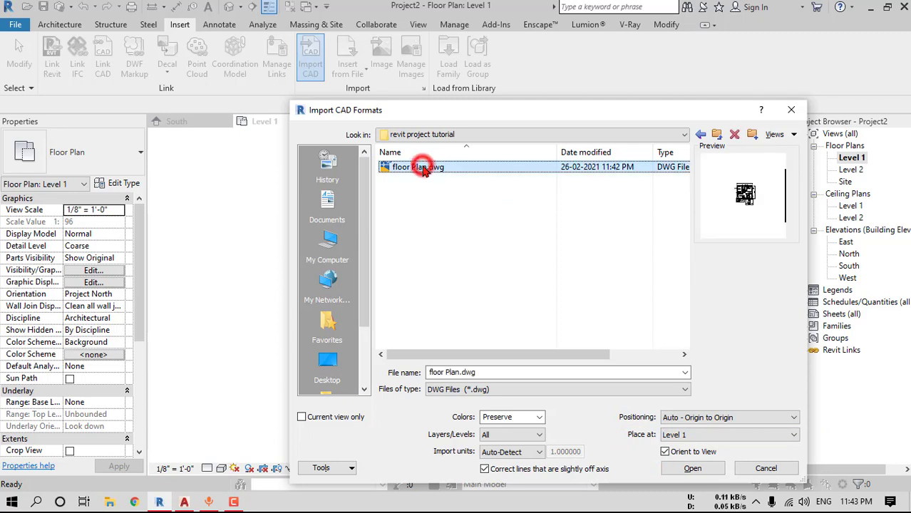
click(693, 418)
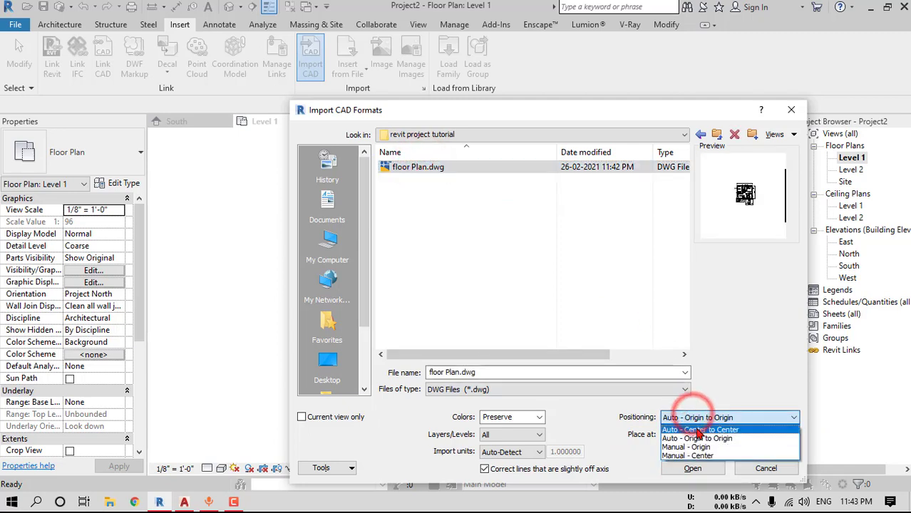
click(699, 430)
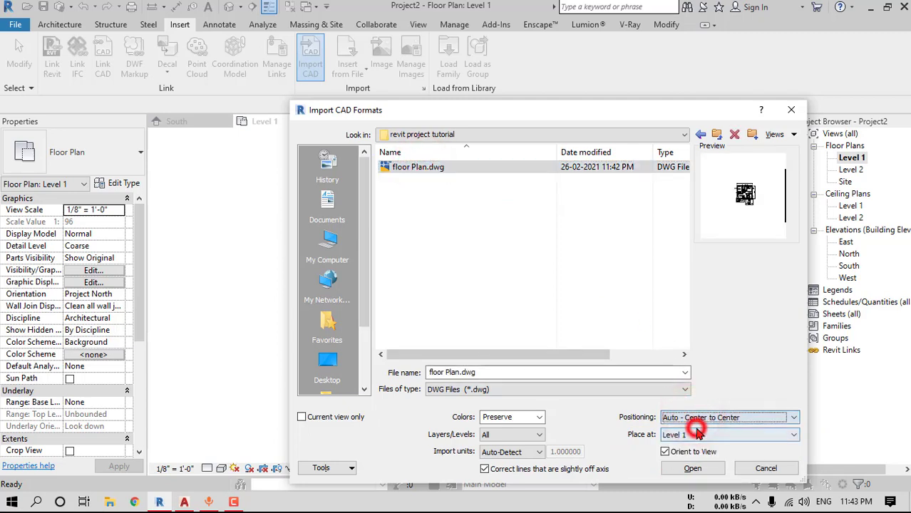
click(692, 468)
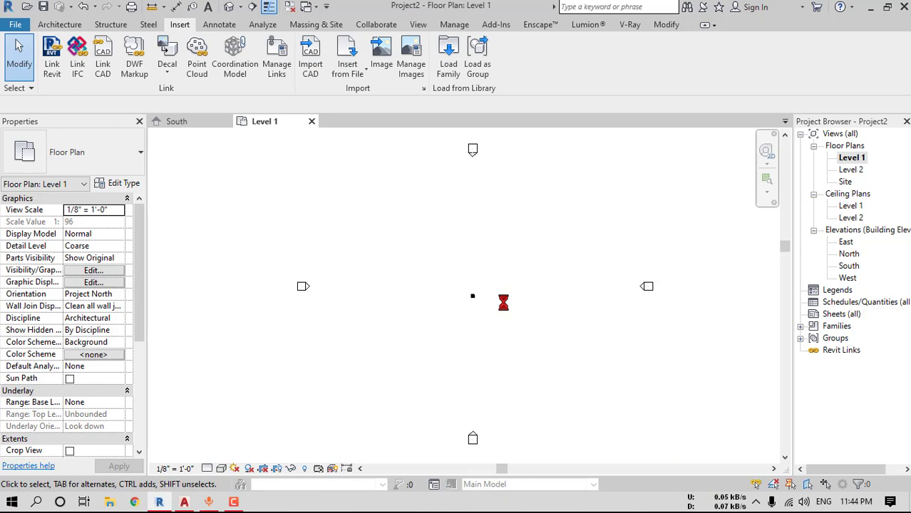
Switch to AutoCAD, check the source drawing's length type and insertion units, and return to Revit
click(186, 499)
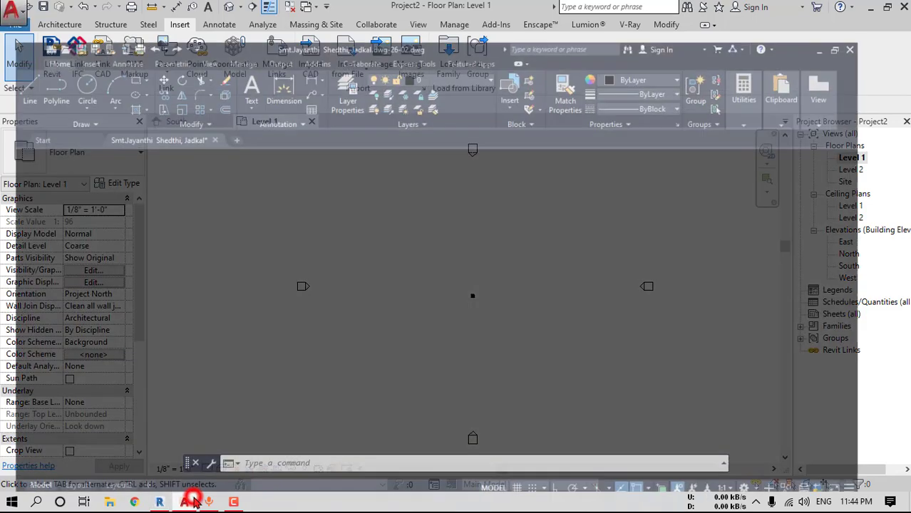
scroll(475, 346, down, 8)
middle_drag(495, 388, 499, 269)
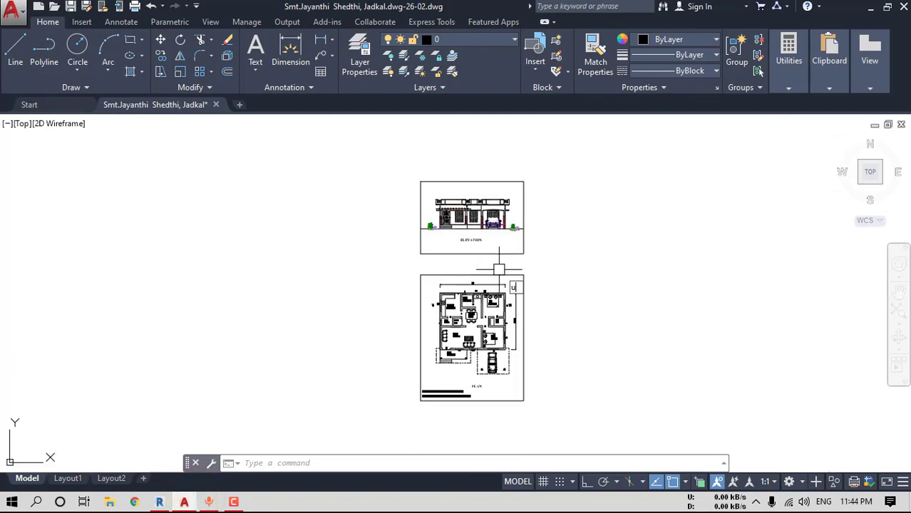
key(Return)
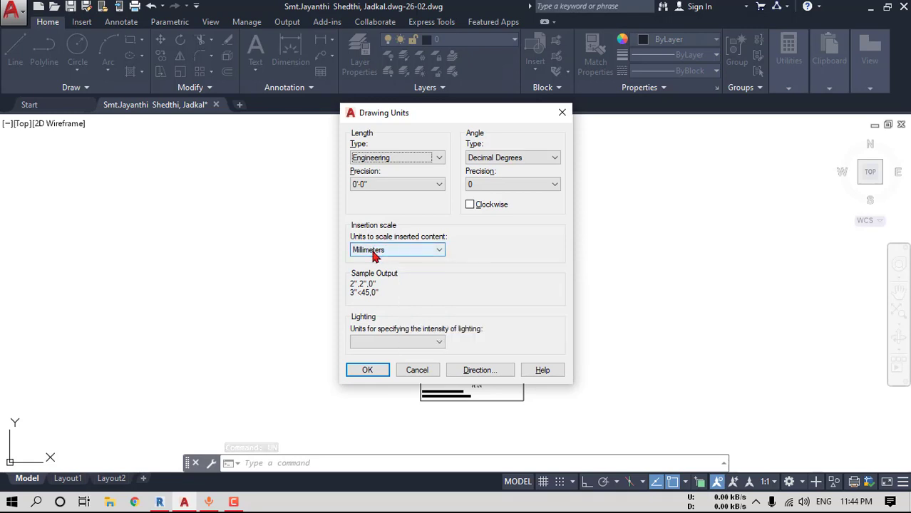
click(404, 369)
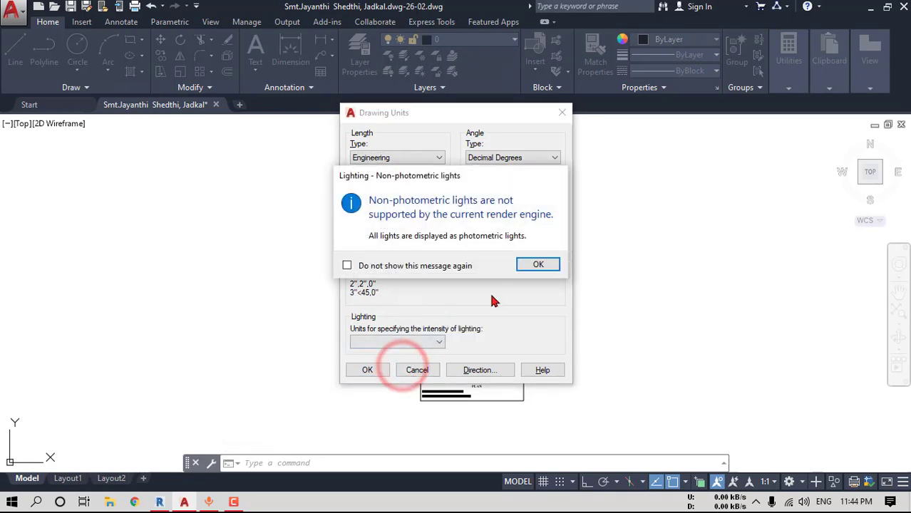
click(537, 264)
click(160, 502)
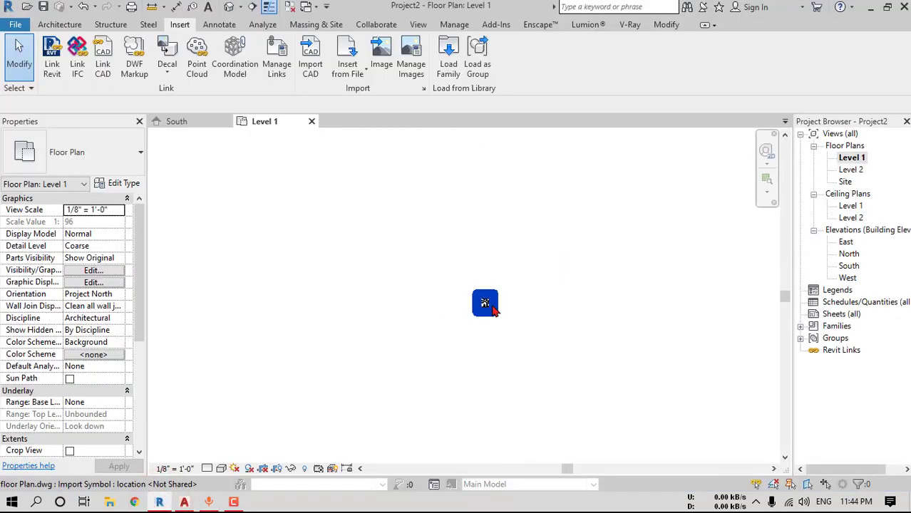
Scale the whole imported plan graphically, using the thickness of the wall above the living room as reference and 9" as its new length
scroll(478, 313, up, 5)
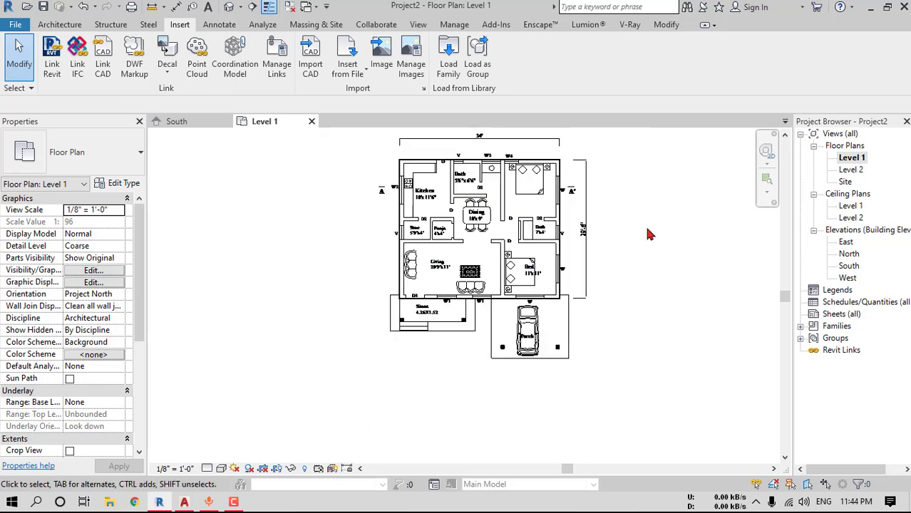
middle_drag(639, 237, 658, 274)
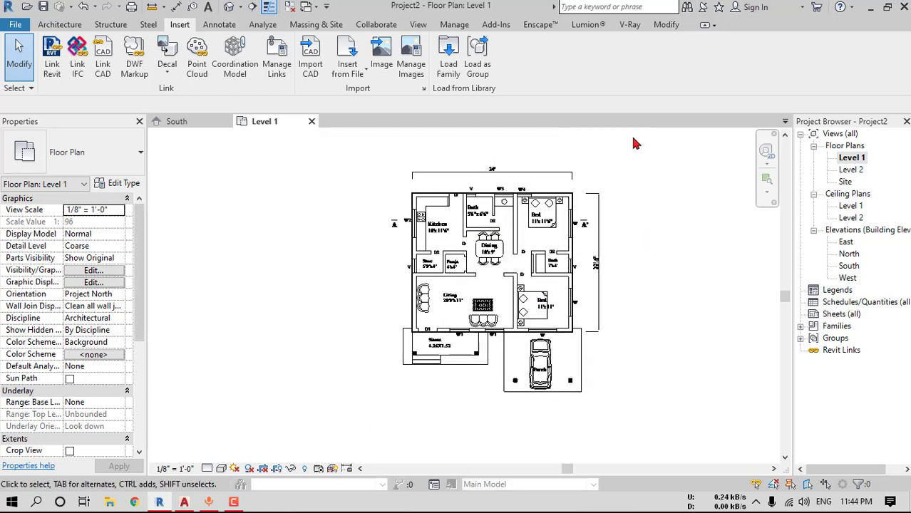
click(668, 25)
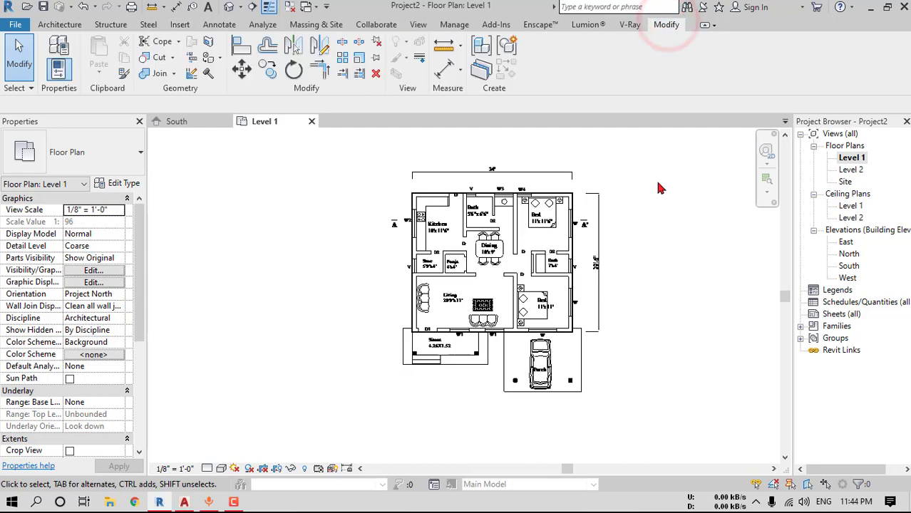
click(359, 58)
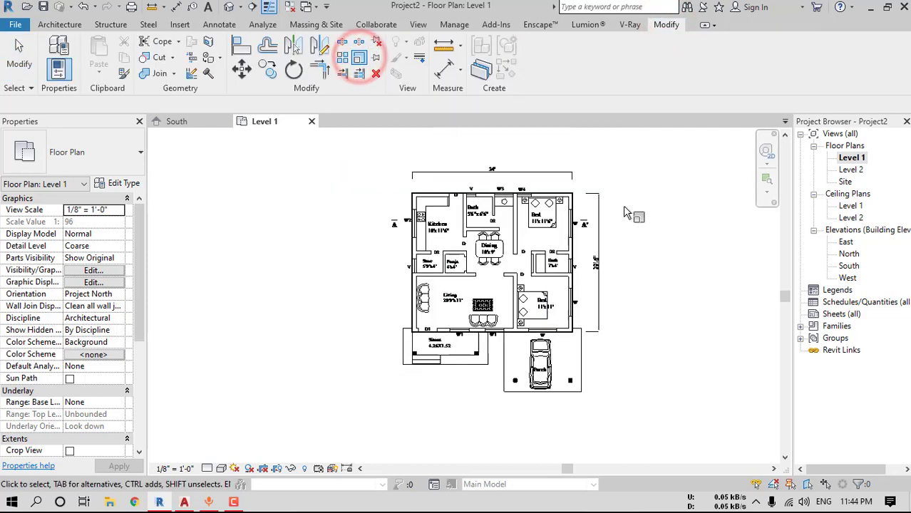
drag(681, 172, 335, 375)
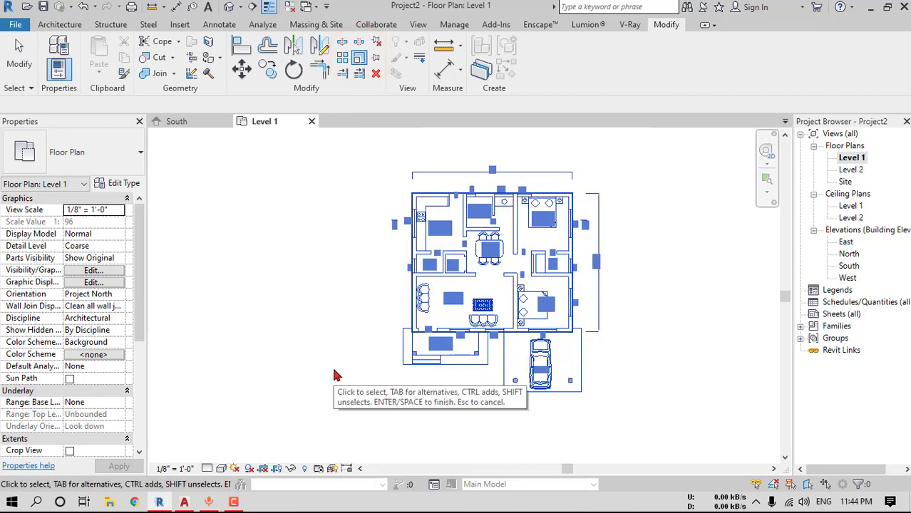
key(Return)
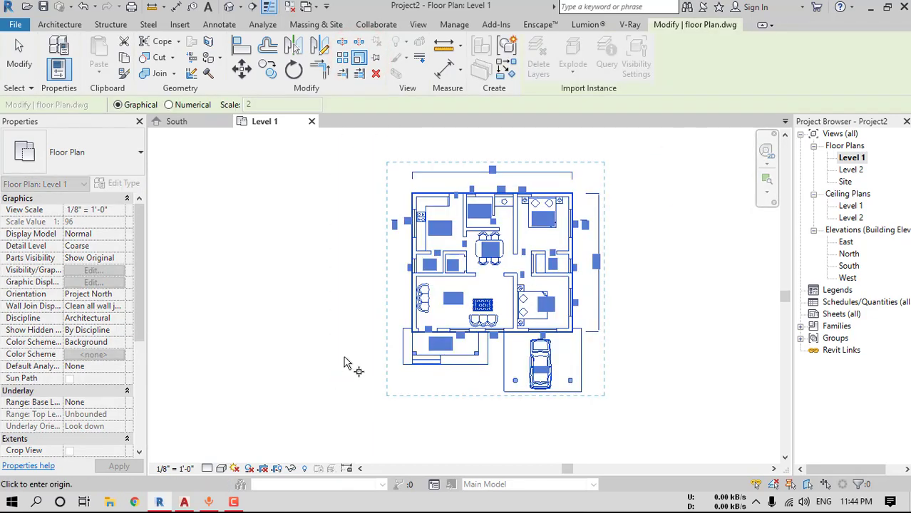
scroll(421, 282, up, 5)
scroll(421, 283, up, 4)
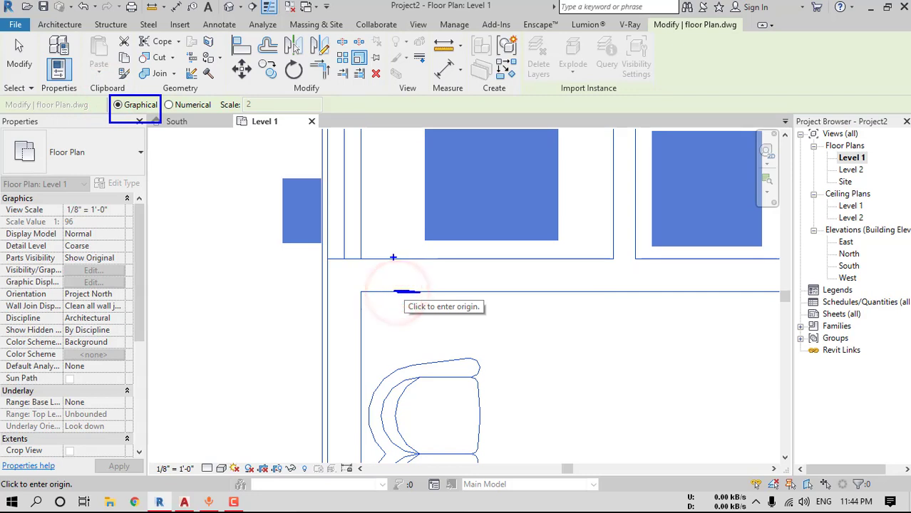
mouse_move(397, 257)
mouse_down()
mouse_move(401, 289)
mouse_move(472, 251)
mouse_move(485, 257)
mouse_up()
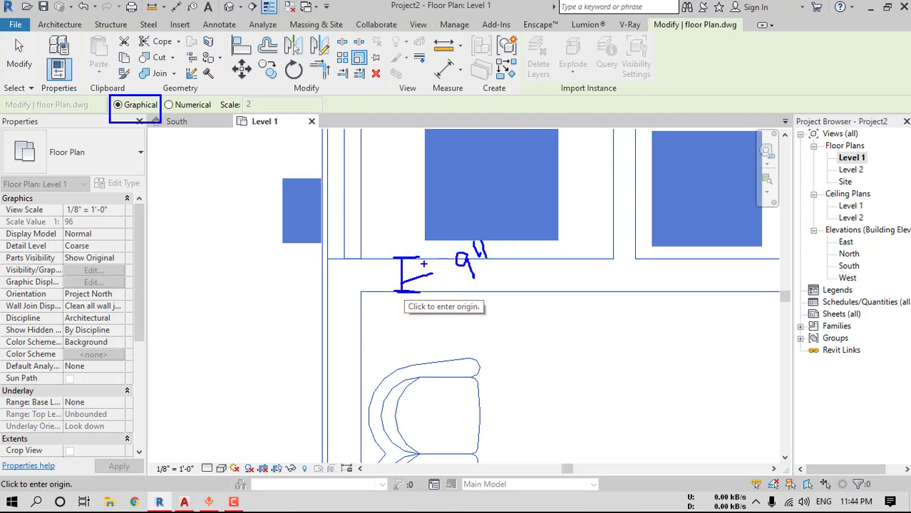
key(Escape)
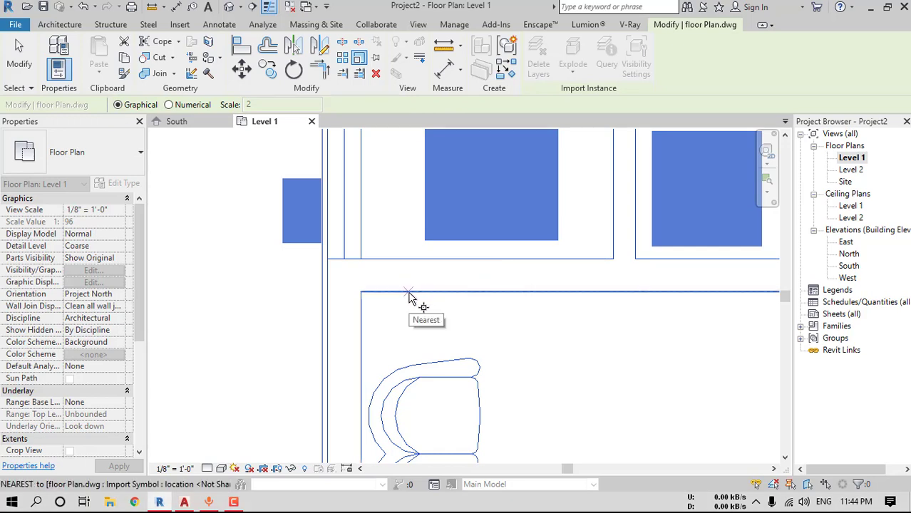
click(409, 293)
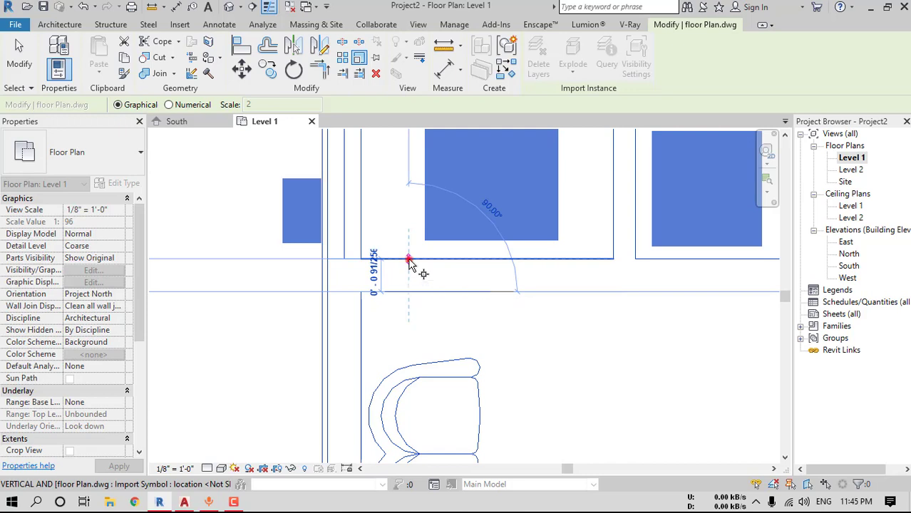
click(409, 260)
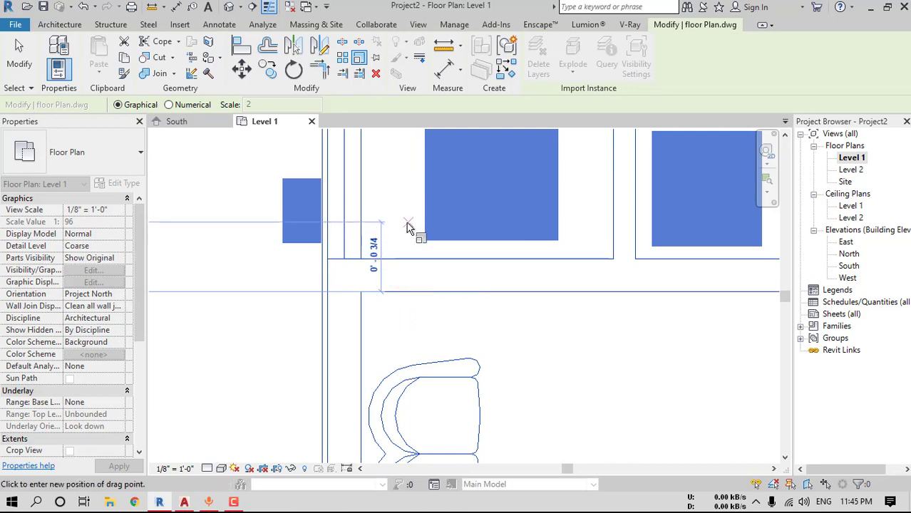
text(9")
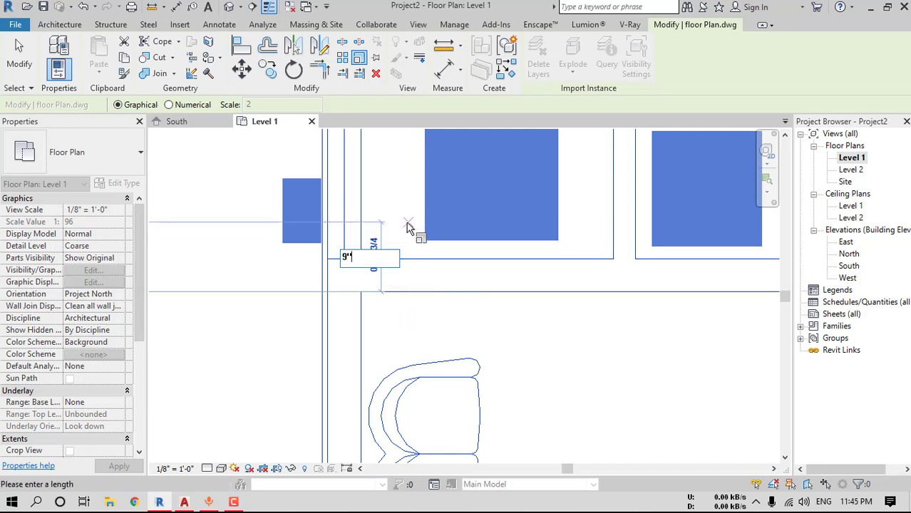
key(Return)
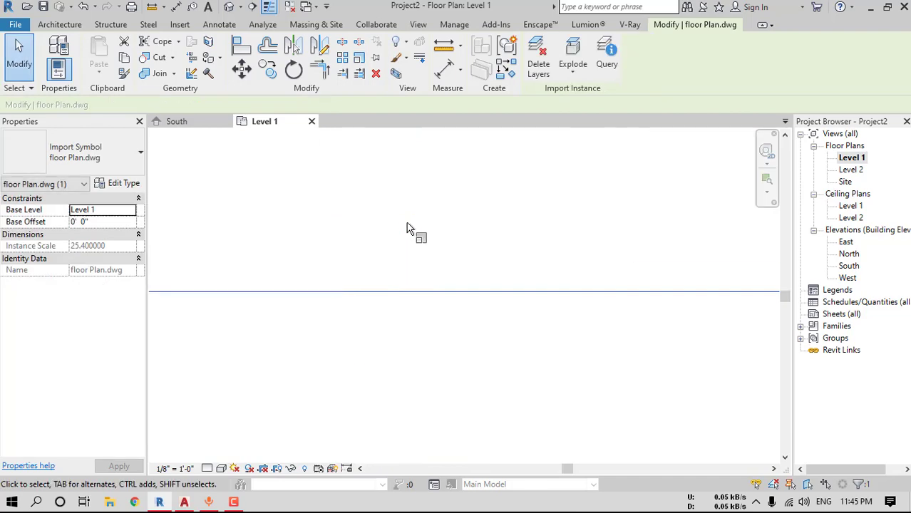
Move the scaled floor plan roughly midway between the east and west elevation markers and deselect it
middle_click(407, 222)
middle_click(406, 222)
scroll(497, 291, up, 2)
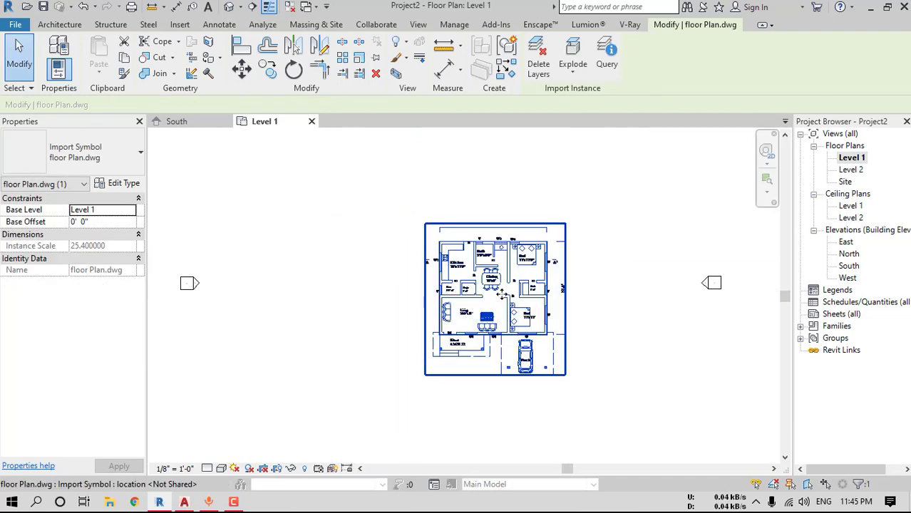
drag(504, 292, 445, 279)
key(Escape)
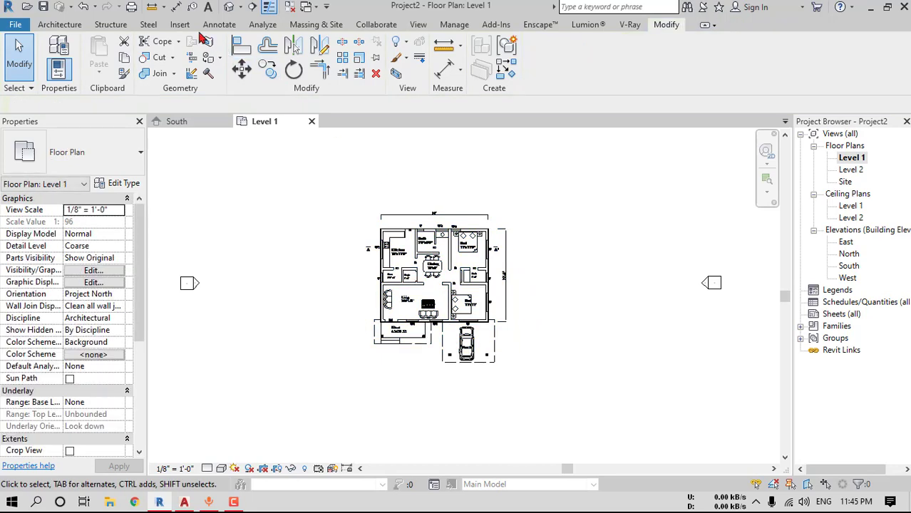
click(152, 6)
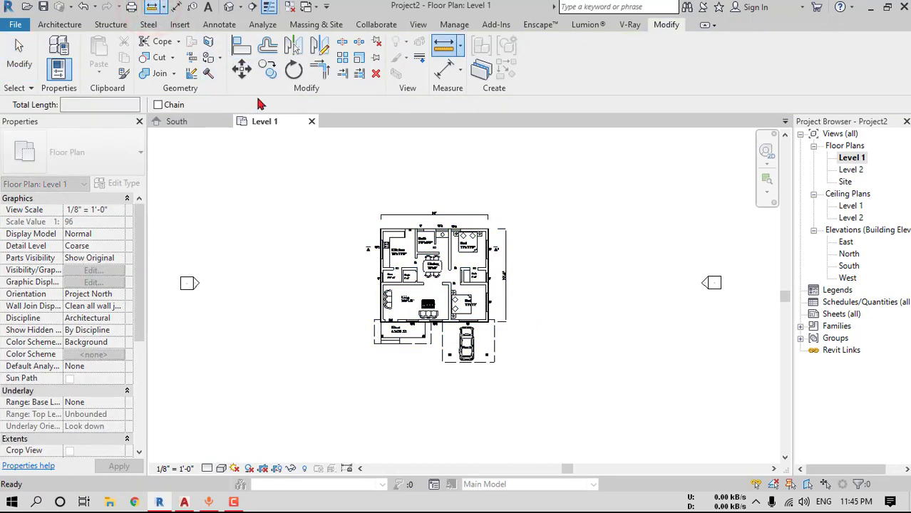
scroll(402, 249, up, 6)
click(402, 250)
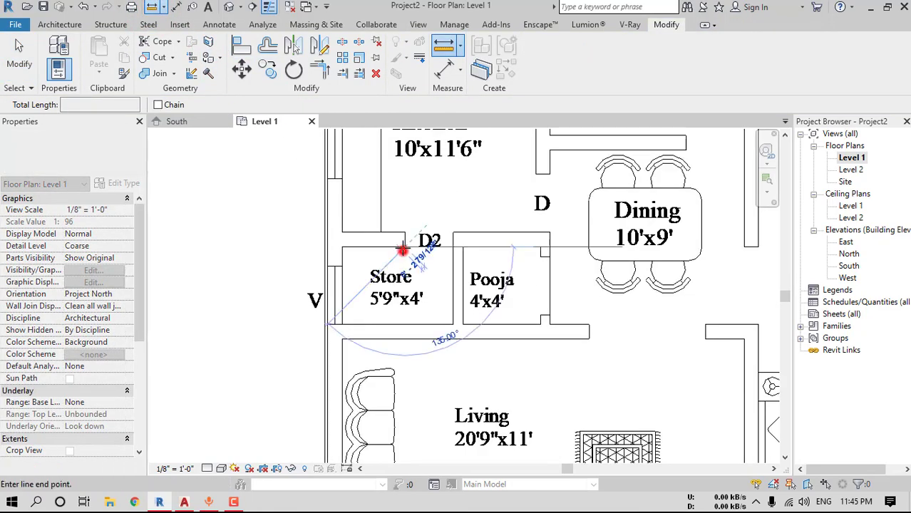
key(Escape)
key(Escape)
Measure the thickness of the partition wall between the 5'6"x6'6" bath and the wash area, at its free end near D2
scroll(518, 240, down, 2)
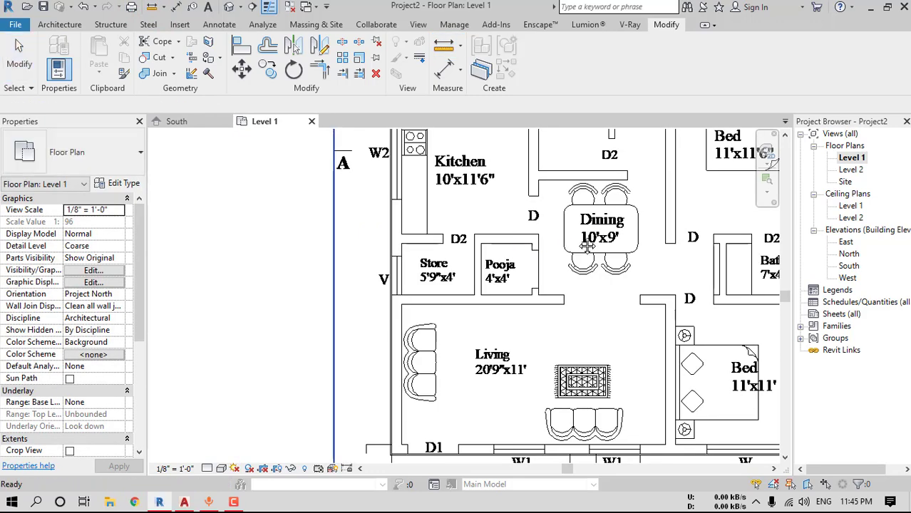
scroll(586, 245, down, 3)
click(152, 6)
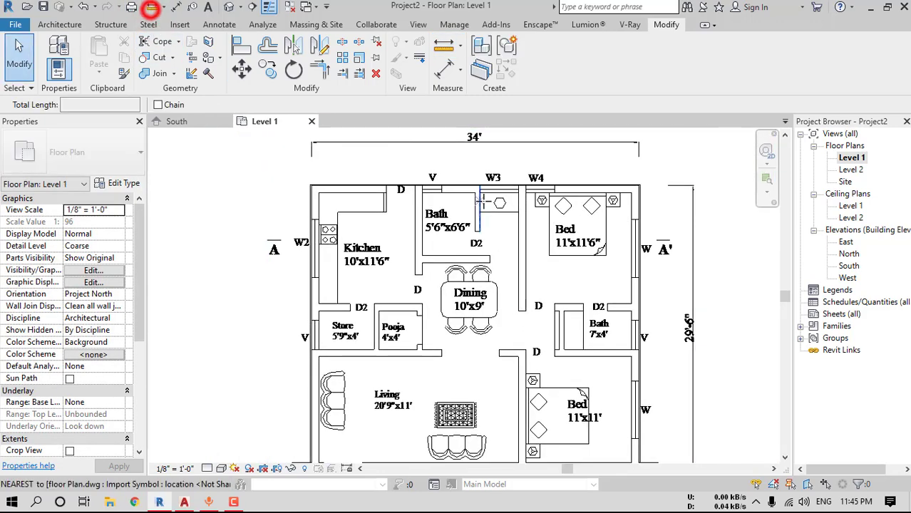
scroll(485, 201, up, 5)
click(453, 258)
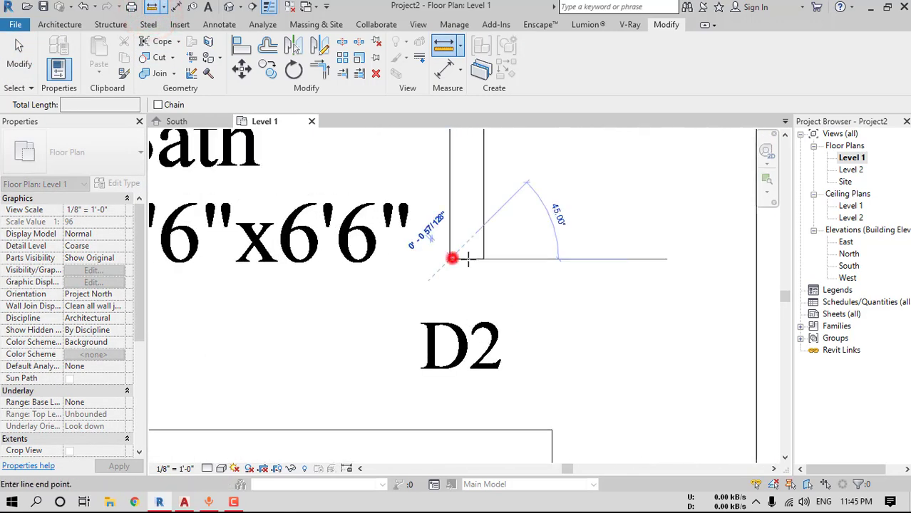
scroll(483, 259, down, 7)
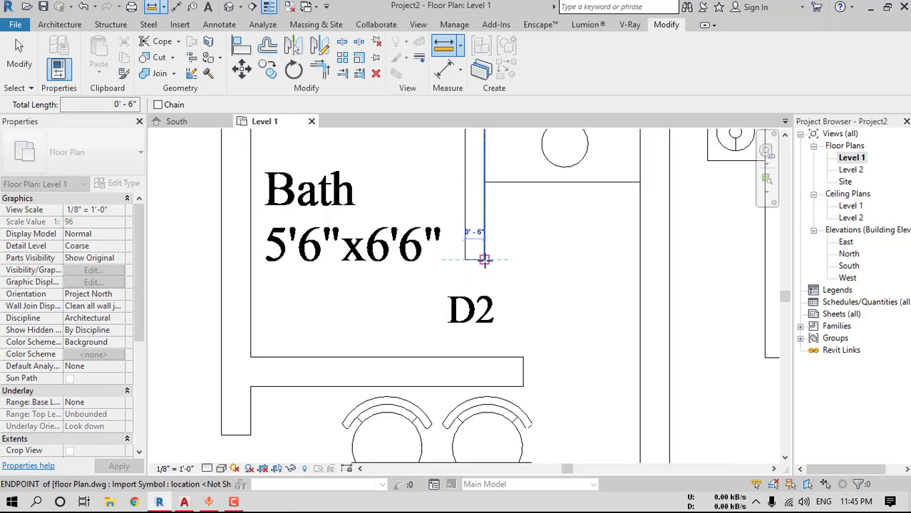
middle_drag(533, 303, 517, 289)
key(Escape)
key(Escape)
scroll(370, 219, down, 6)
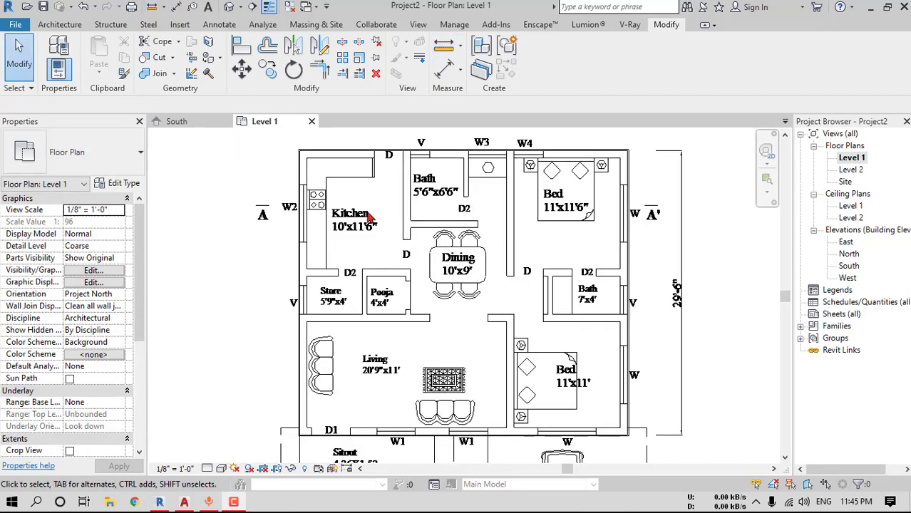
middle_drag(533, 246, 531, 265)
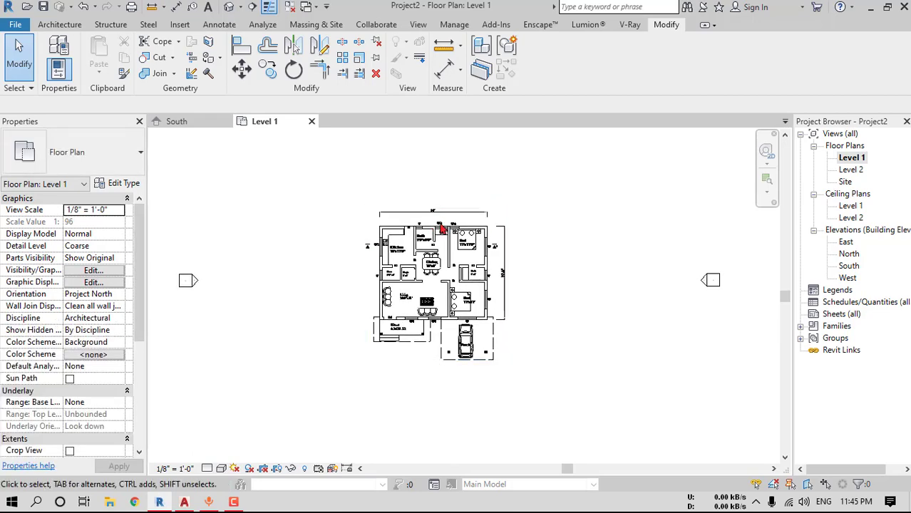
Open the South elevation view and set Level 2's elevation to 1.5'
double_click(846, 267)
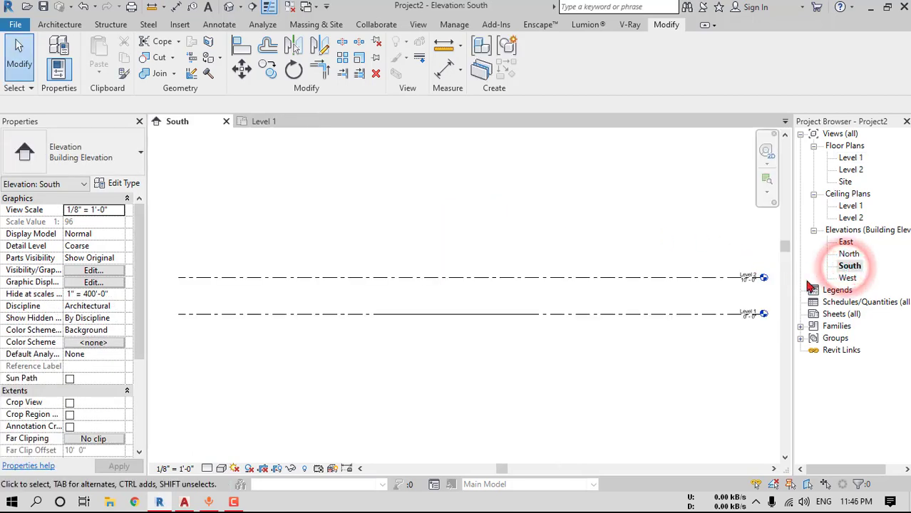
middle_drag(704, 300, 595, 301)
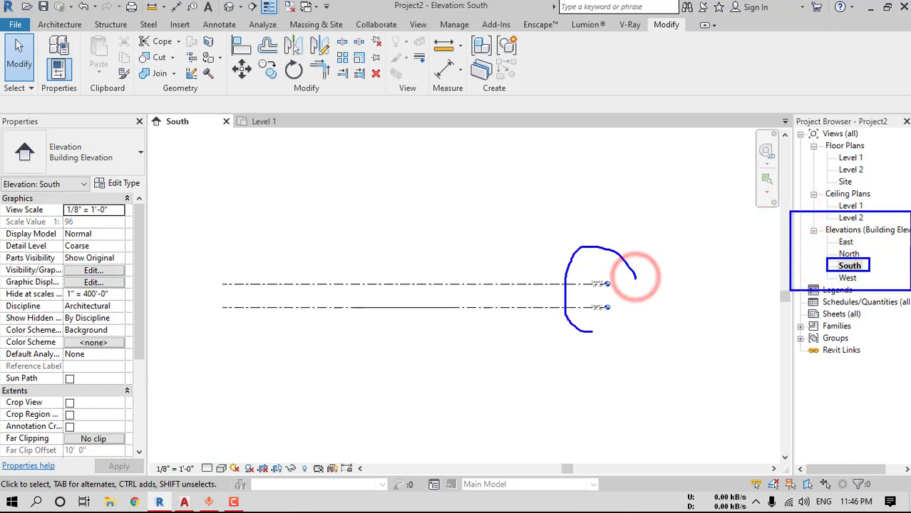
scroll(607, 307, up, 5)
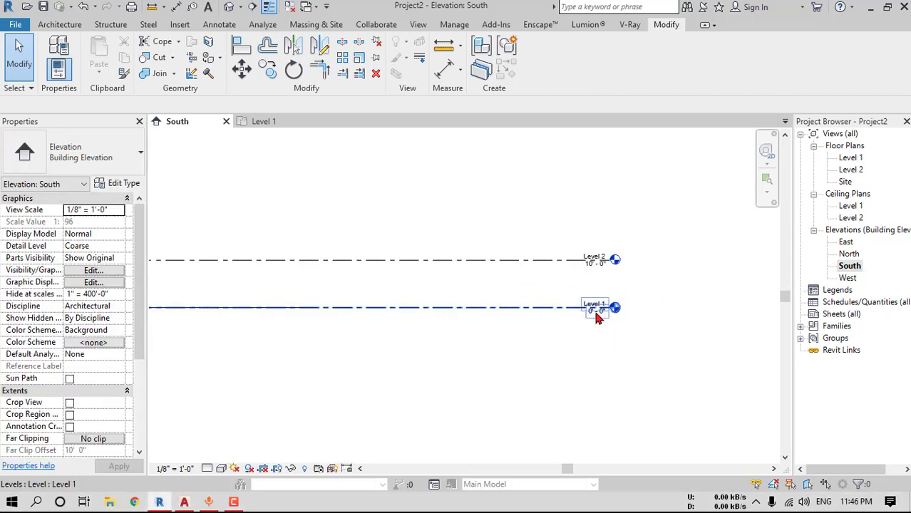
scroll(611, 303, down, 4)
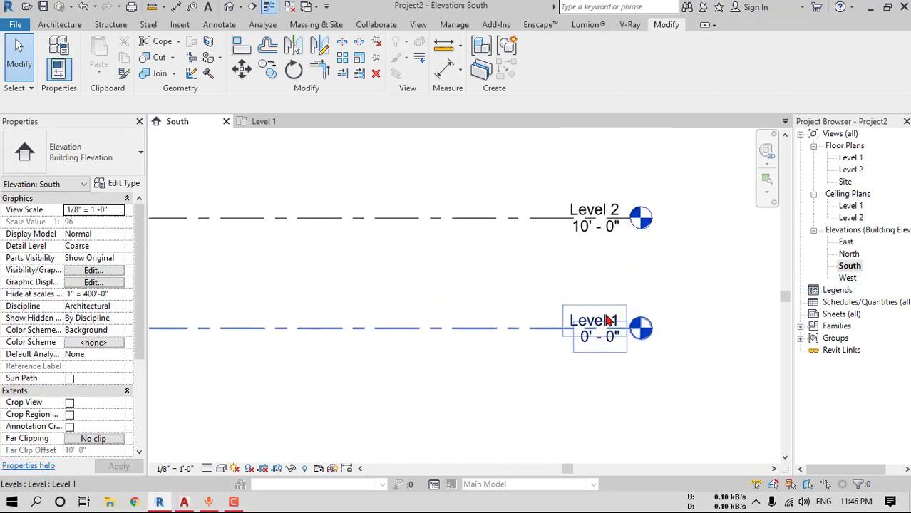
click(610, 227)
click(606, 228)
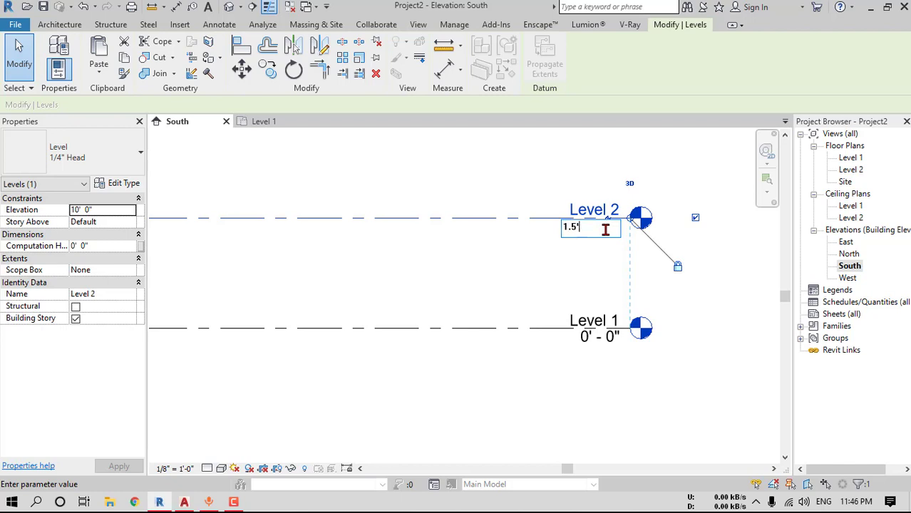
key(Return)
scroll(616, 348, up, 2)
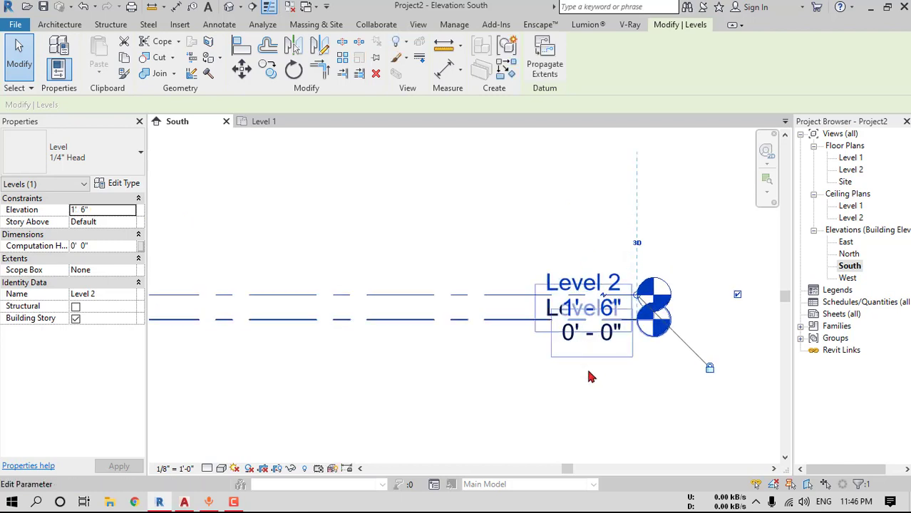
Add an elbow to the Level 1 head and shift it below the Level 2 head so the labels do not overlap
click(524, 321)
click(637, 322)
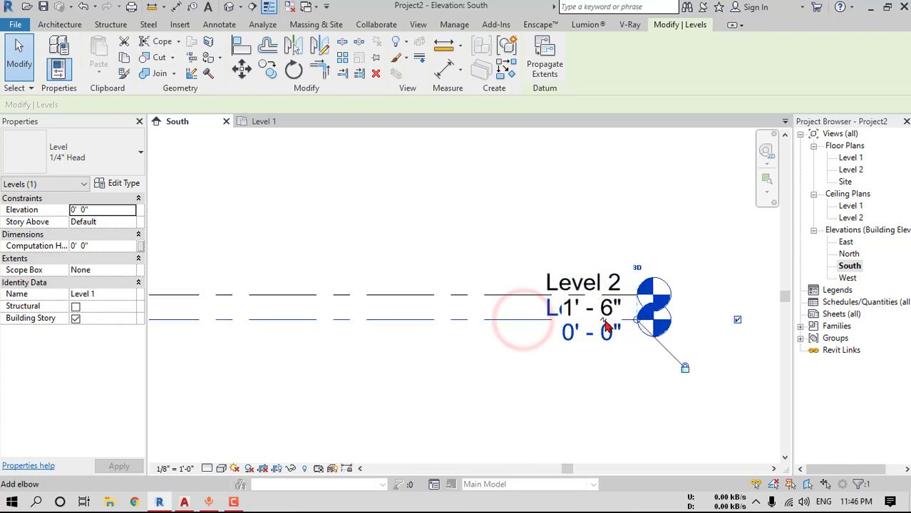
drag(605, 322, 595, 379)
drag(570, 320, 535, 320)
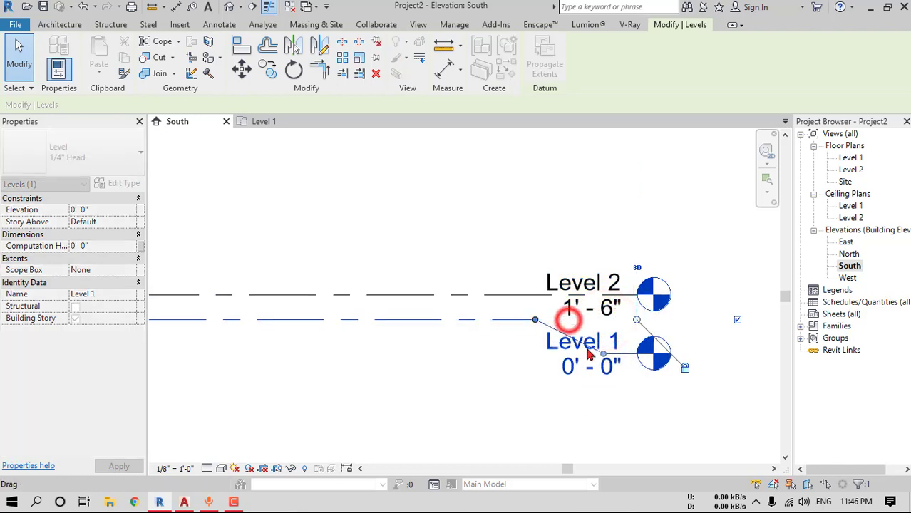
drag(603, 353, 602, 373)
click(594, 211)
scroll(595, 349, down, 5)
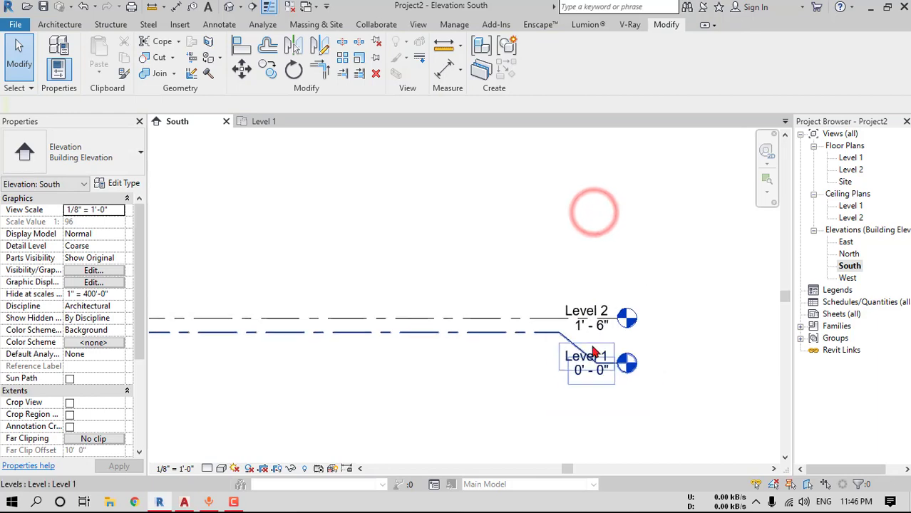
scroll(594, 352, up, 5)
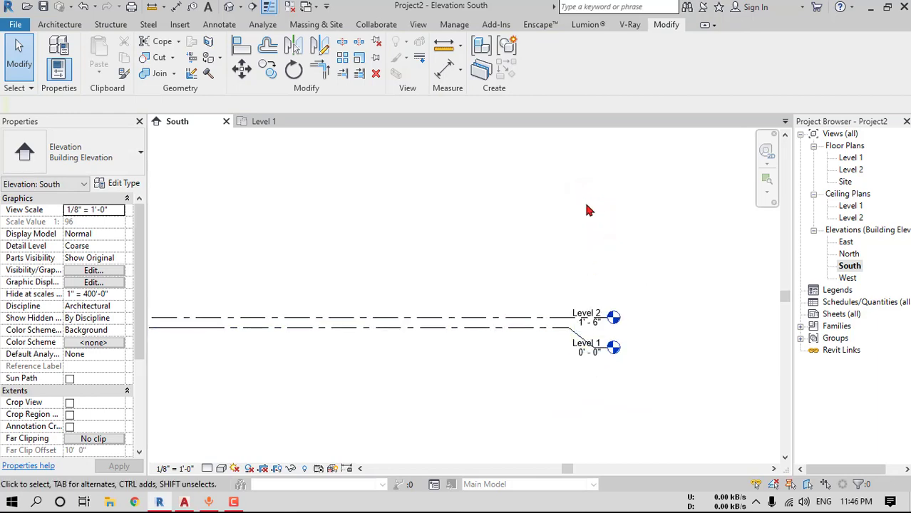
click(75, 25)
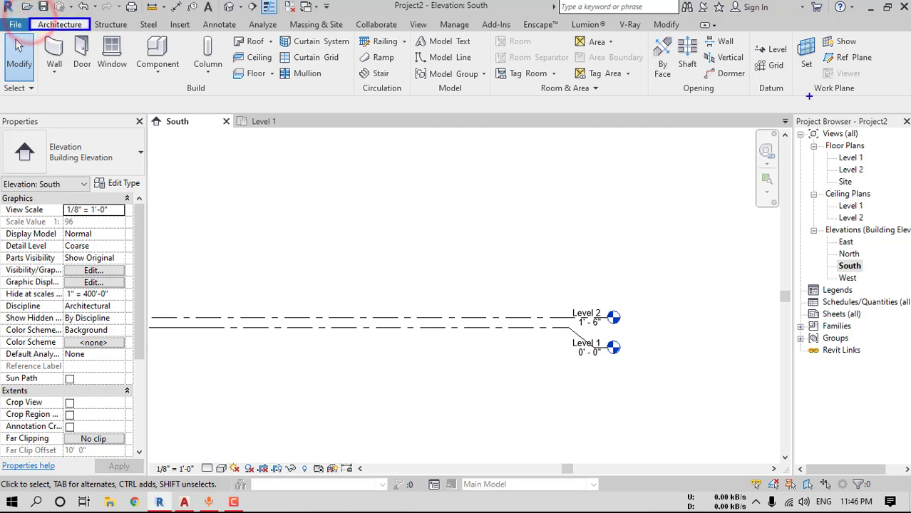
drag(789, 62, 793, 63)
drag(689, 155, 742, 67)
drag(723, 74, 739, 88)
mouse_move(635, 164)
mouse_down()
mouse_move(663, 192)
mouse_move(684, 182)
mouse_move(652, 208)
mouse_move(630, 139)
mouse_move(622, 214)
mouse_up()
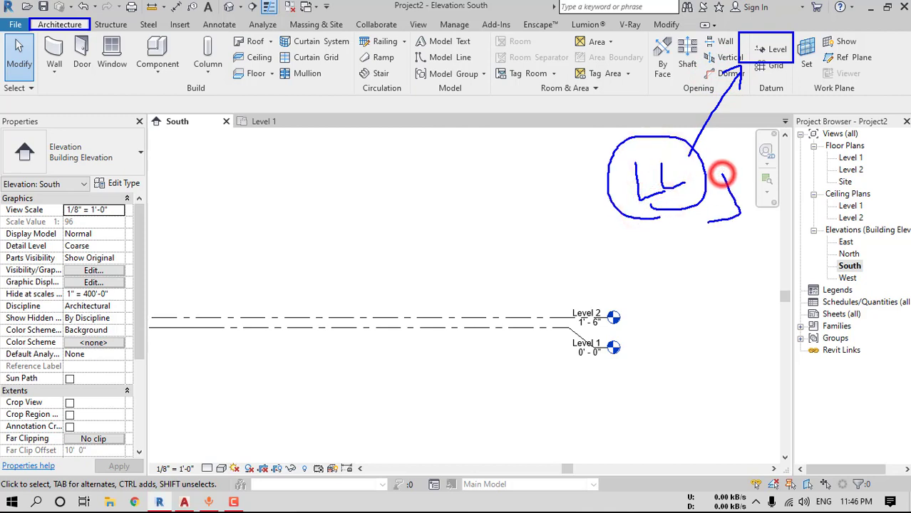
drag(718, 212, 727, 229)
drag(739, 168, 716, 234)
drag(711, 181, 756, 228)
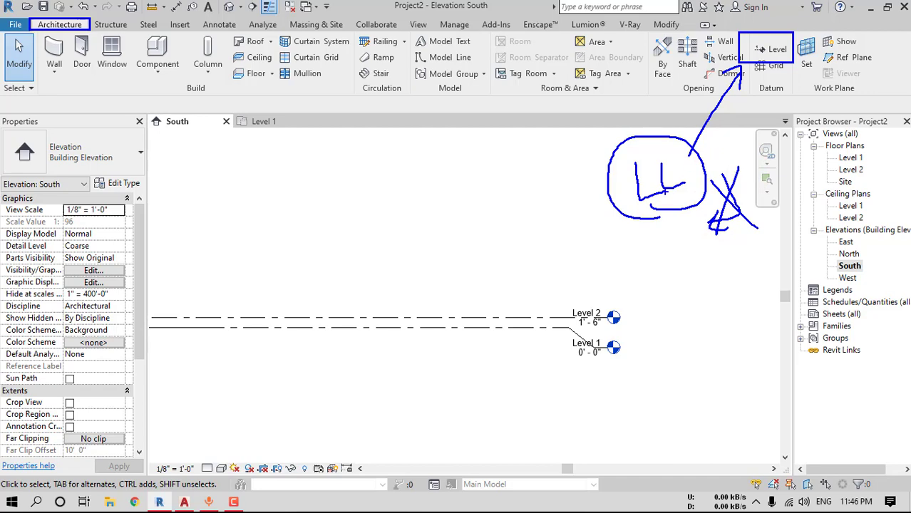
Start the Level command with the Pick Lines method and open its offset value for editing
click(773, 49)
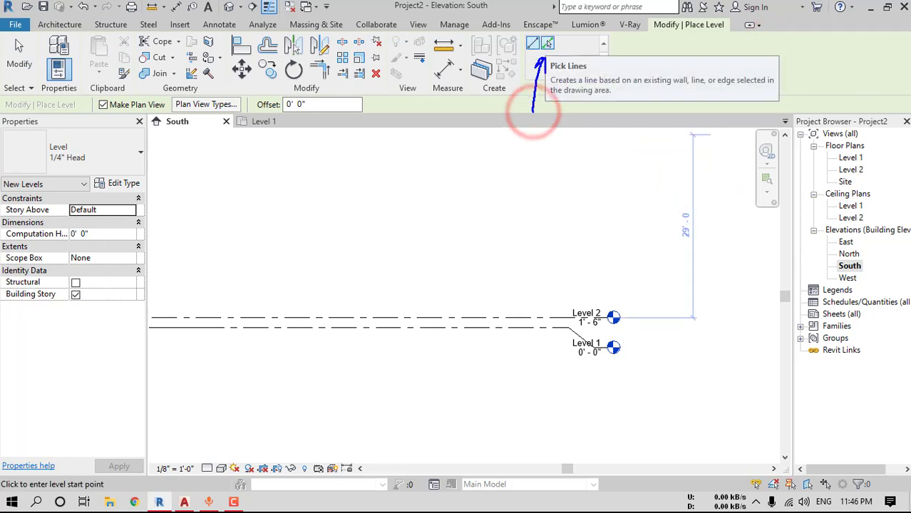
click(547, 44)
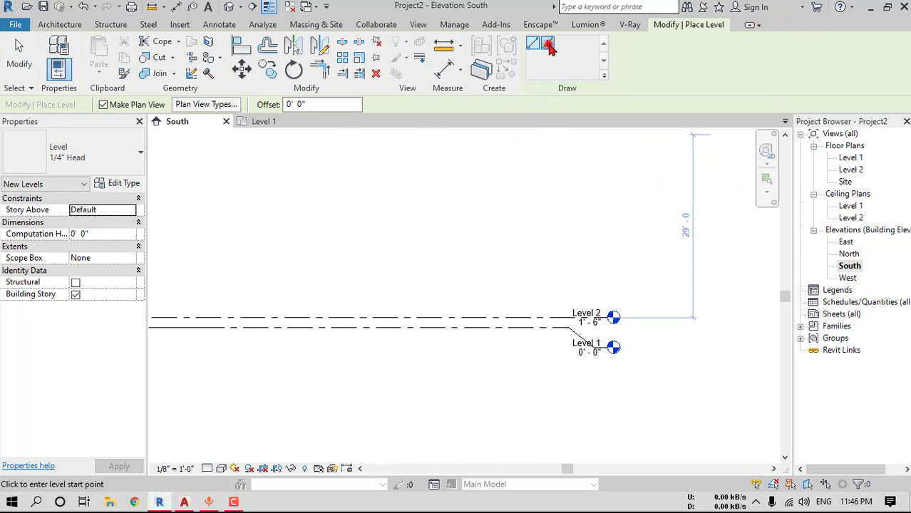
click(324, 105)
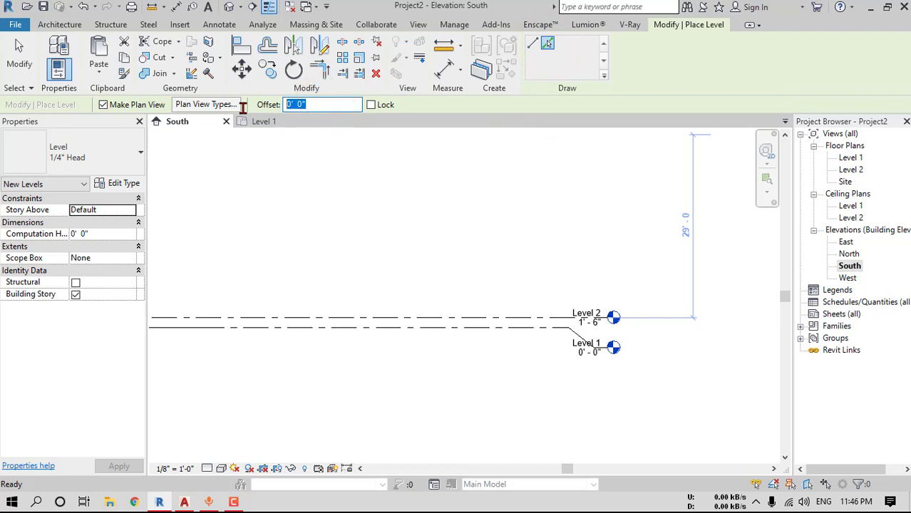
Switch to AutoCAD, measure the elevation's vertical distance from the entrance floor line to the top of the roof slab, and return to Revit
click(184, 501)
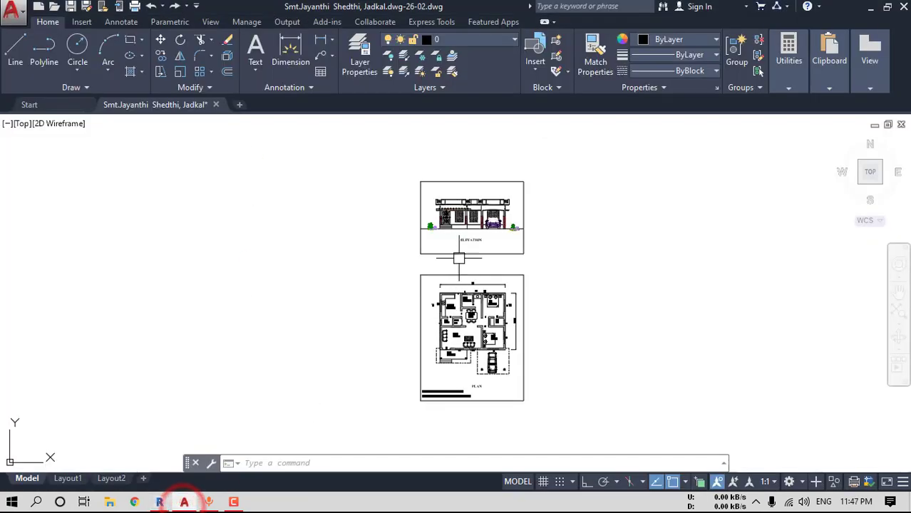
scroll(478, 214, up, 5)
scroll(473, 175, up, 3)
middle_drag(470, 174, 406, 238)
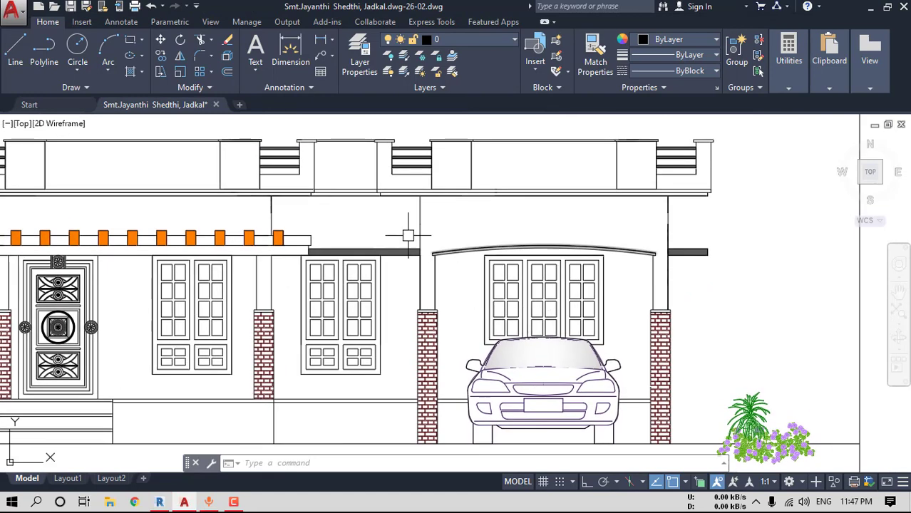
click(322, 43)
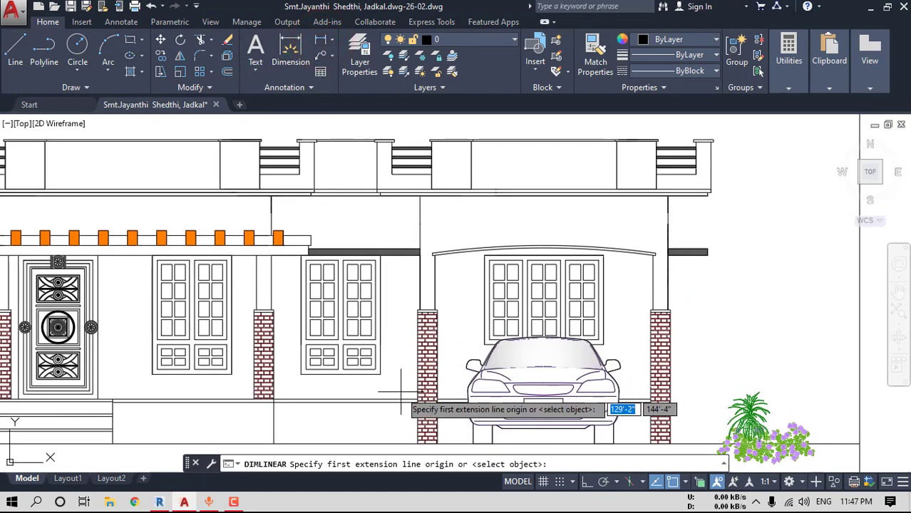
scroll(606, 356, up, 1)
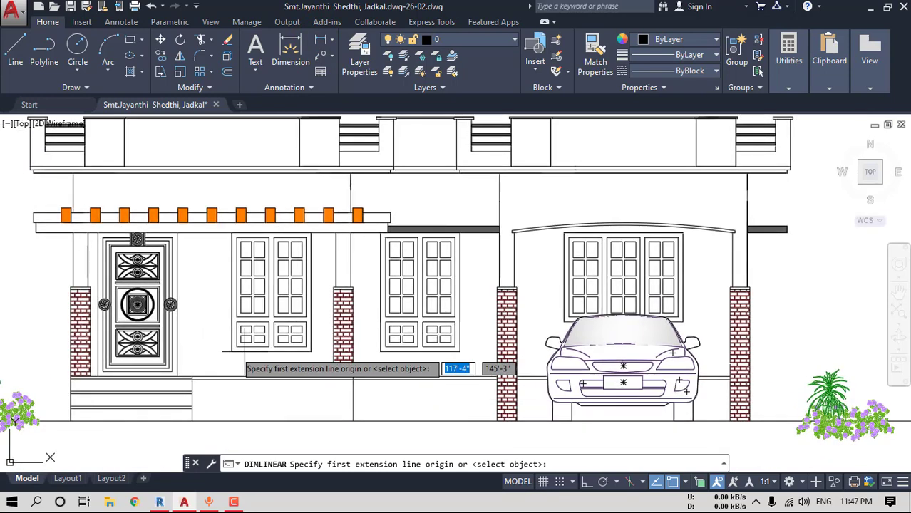
scroll(283, 352, up, 2)
click(285, 388)
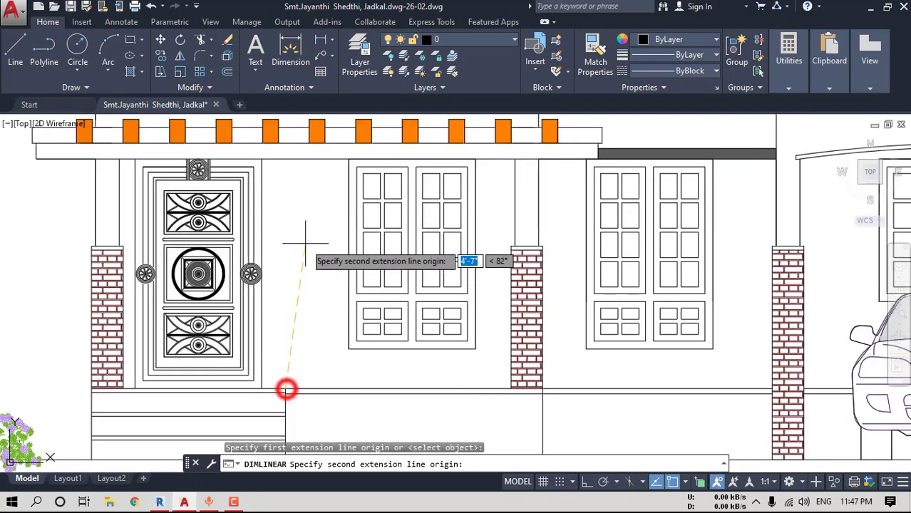
middle_drag(305, 189, 318, 317)
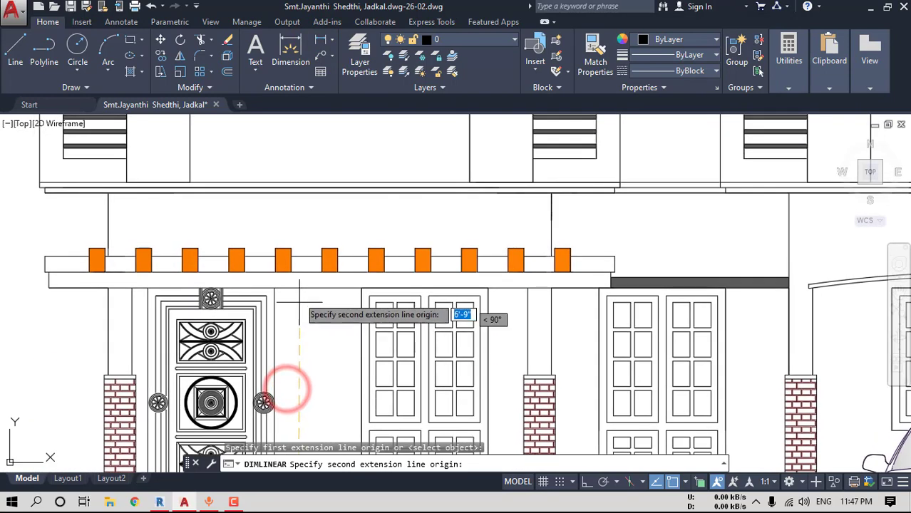
click(298, 183)
scroll(300, 185, down, 3)
scroll(214, 235, up, 3)
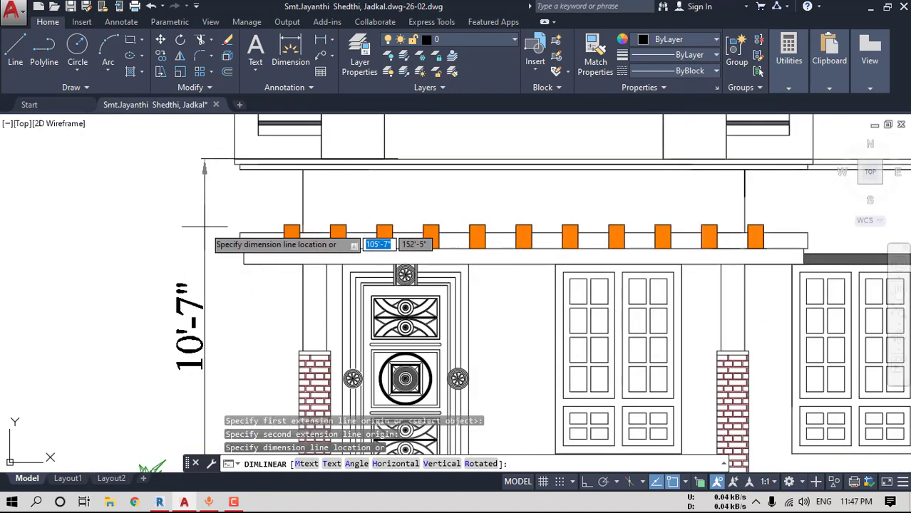
scroll(205, 228, down, 2)
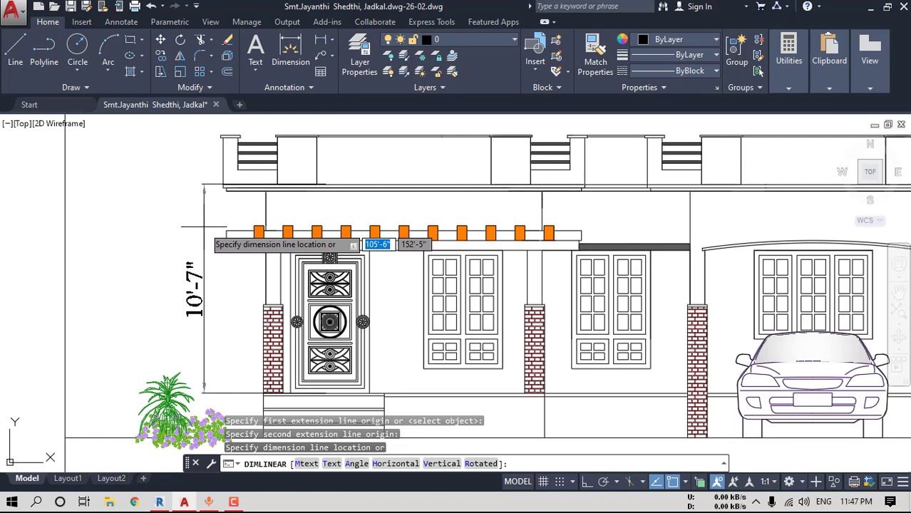
key(Escape)
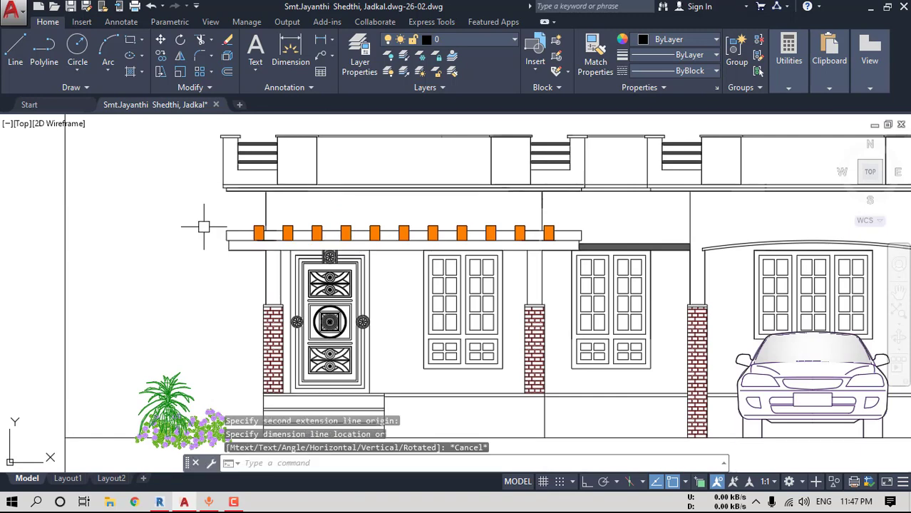
click(864, 8)
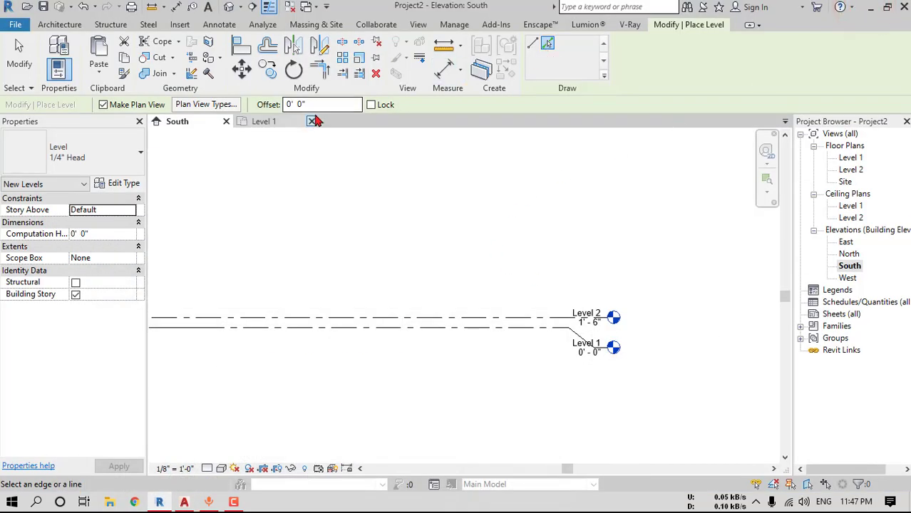
Set the level offset to 10' 6" and create a new level above Level 2
text(1)
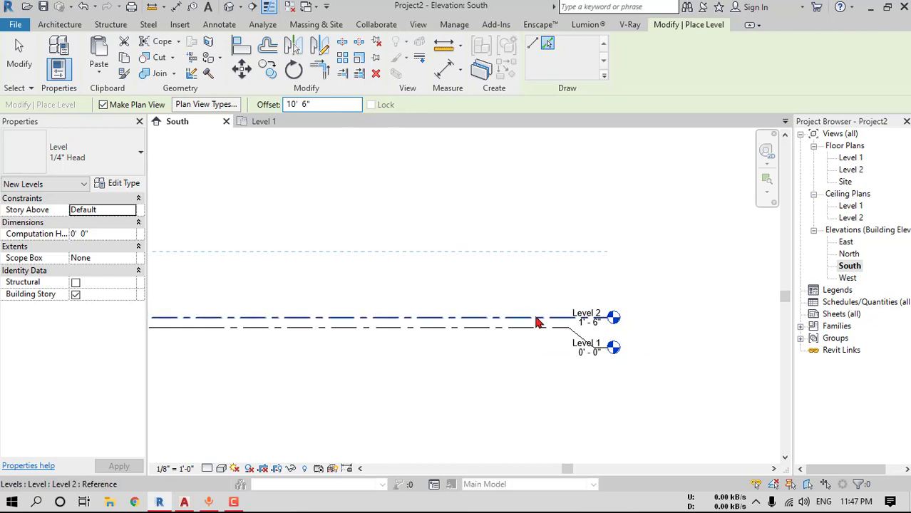
scroll(538, 323, up, 1)
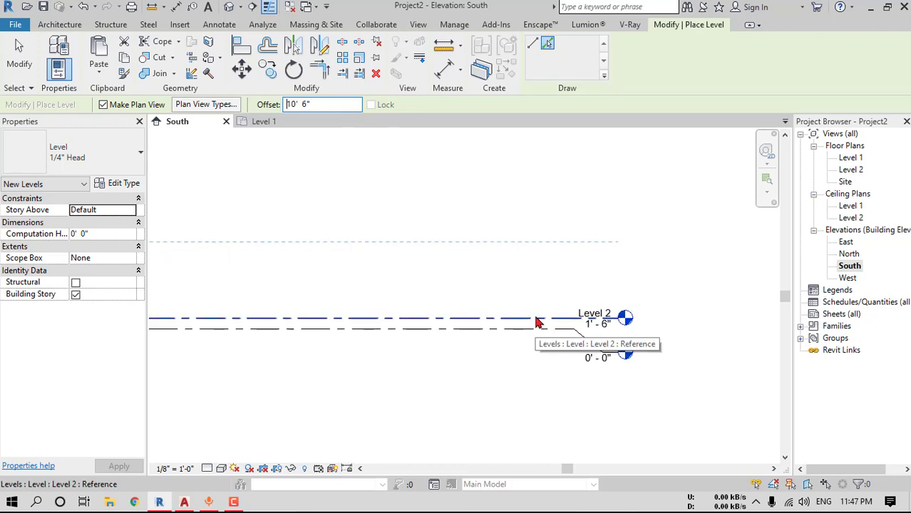
click(533, 316)
scroll(554, 305, down, 1)
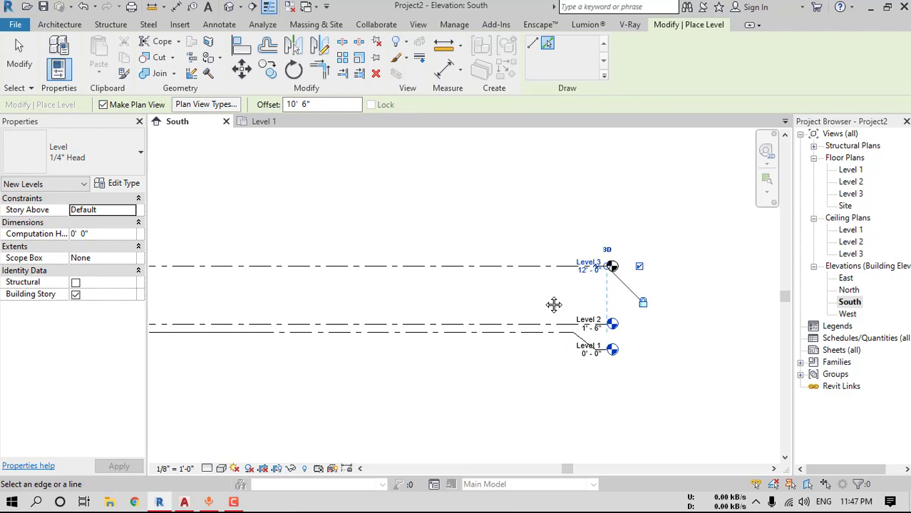
Leave the Level command and switch to the elevation drawing in AutoCAD
key(Escape)
key(Escape)
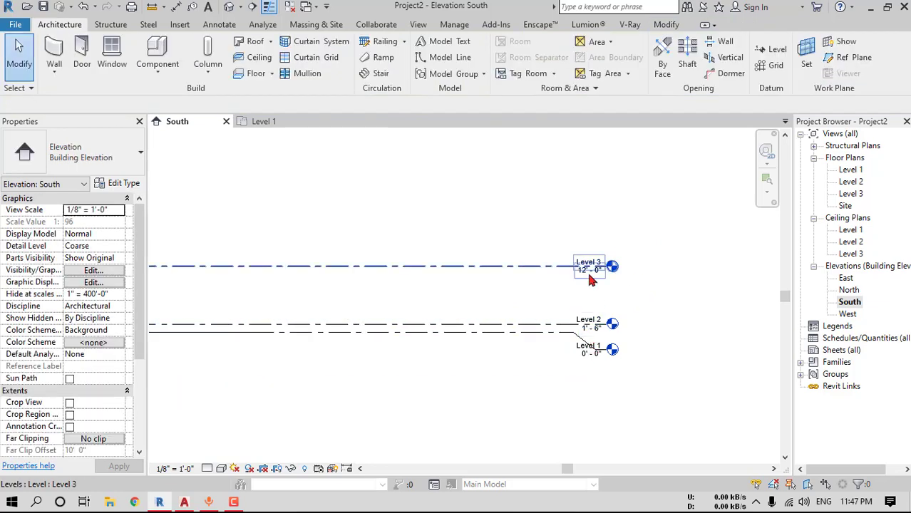
key(alt+Tab)
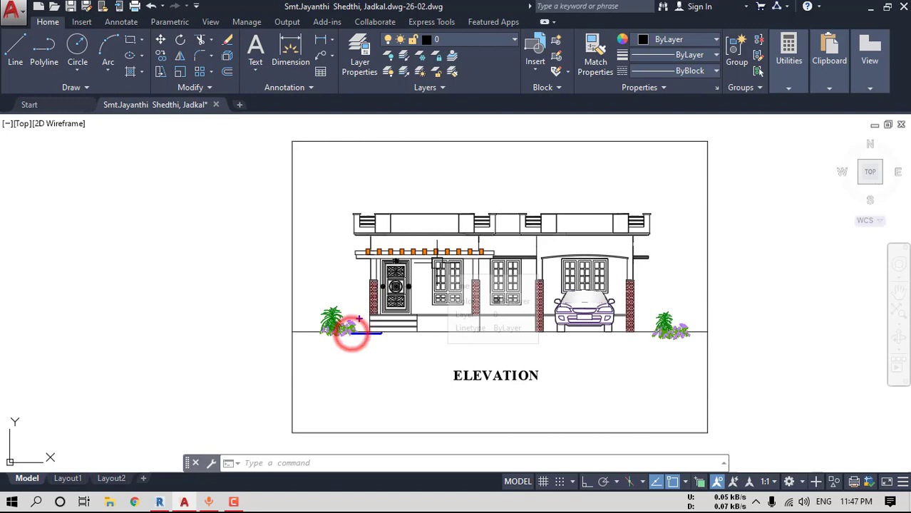
mouse_move(334, 328)
mouse_down()
mouse_move(340, 342)
mouse_move(401, 314)
mouse_up()
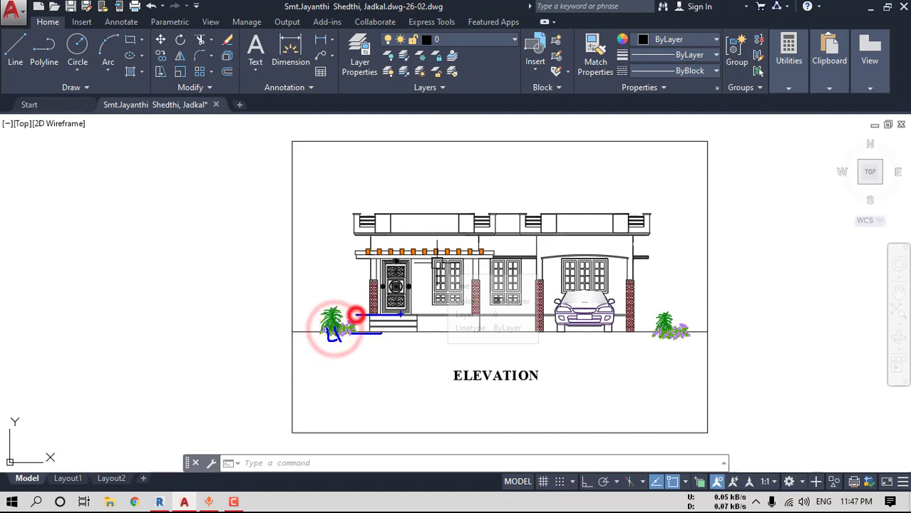
drag(321, 303, 326, 316)
drag(333, 308, 349, 308)
drag(333, 232, 386, 232)
mouse_move(299, 228)
mouse_down()
mouse_move(313, 238)
mouse_move(315, 224)
mouse_move(319, 240)
mouse_move(510, 254)
mouse_up()
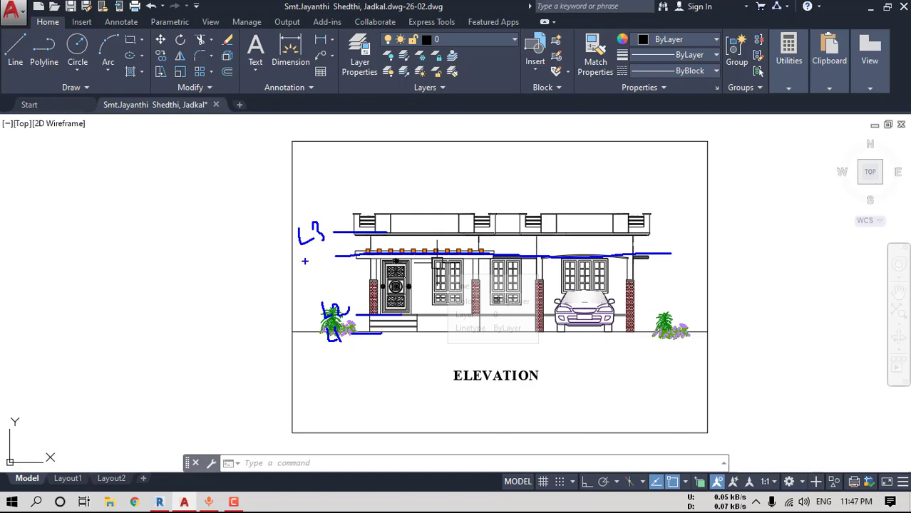
mouse_move(318, 262)
mouse_down()
mouse_move(325, 272)
mouse_move(349, 270)
mouse_up()
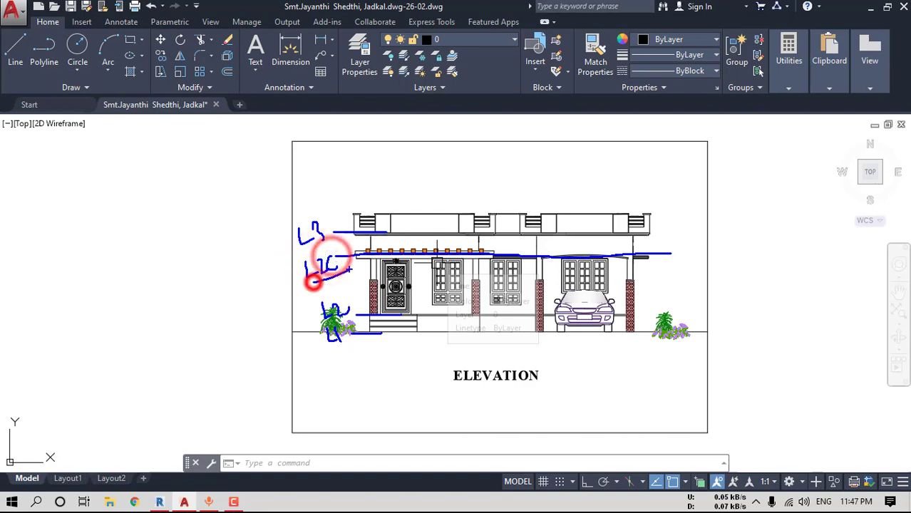
key(Escape)
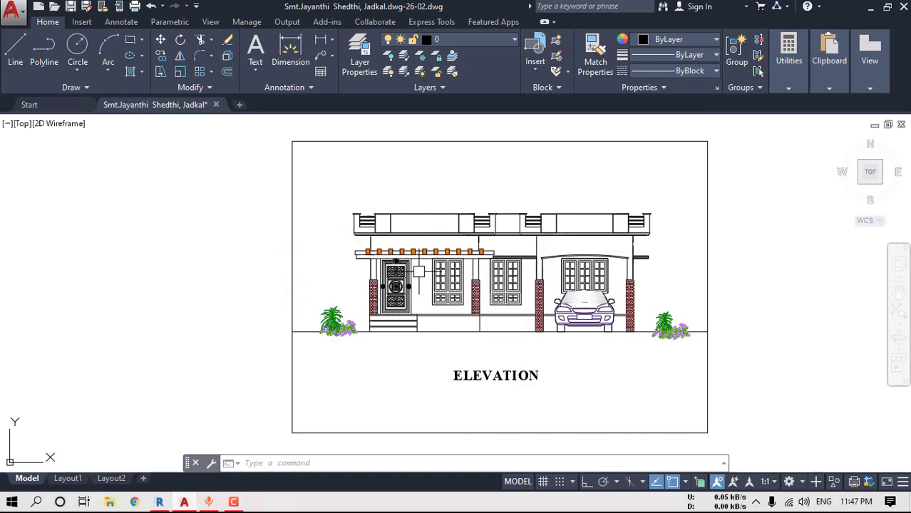
Measure the elevation's vertical distance from the entrance floor line to the canopy line beneath the orange blocks, then return to Revit
scroll(425, 285, up, 4)
click(320, 39)
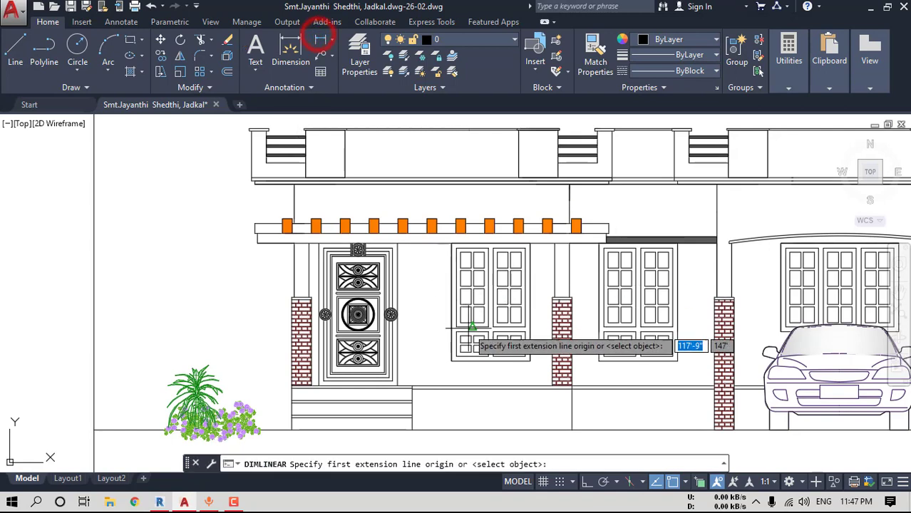
scroll(427, 382, up, 5)
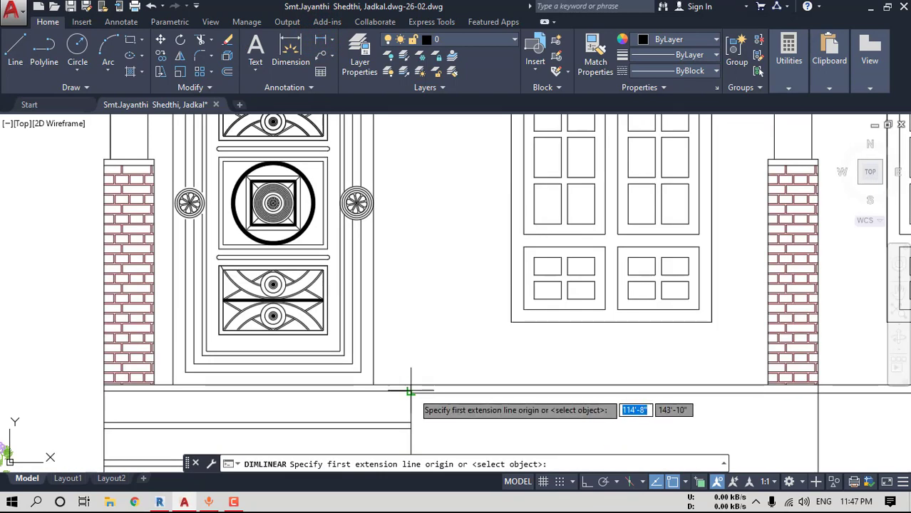
click(411, 386)
scroll(412, 386, down, 3)
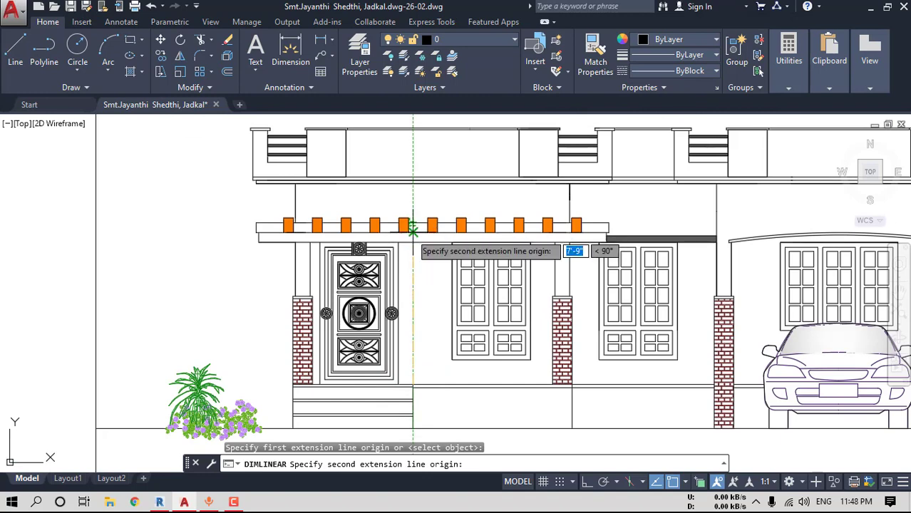
click(411, 227)
scroll(412, 224, up, 3)
scroll(417, 224, down, 1)
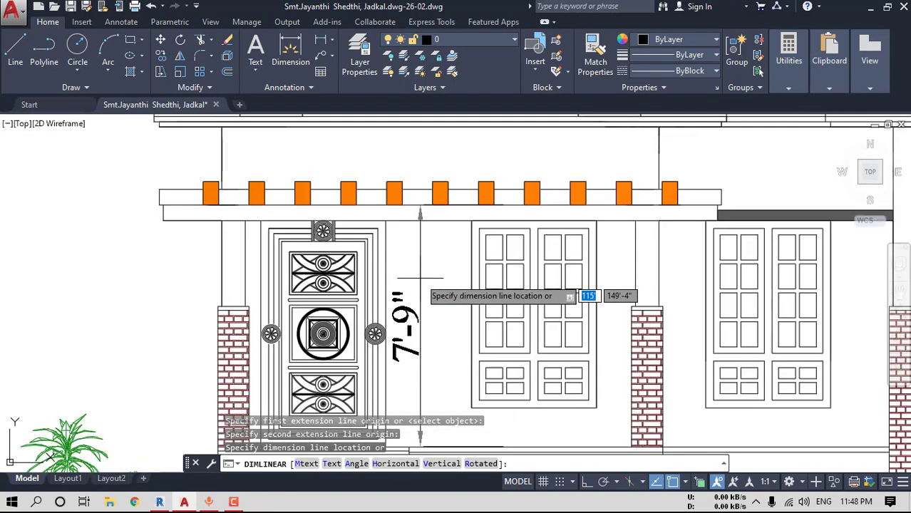
middle_drag(434, 291, 435, 267)
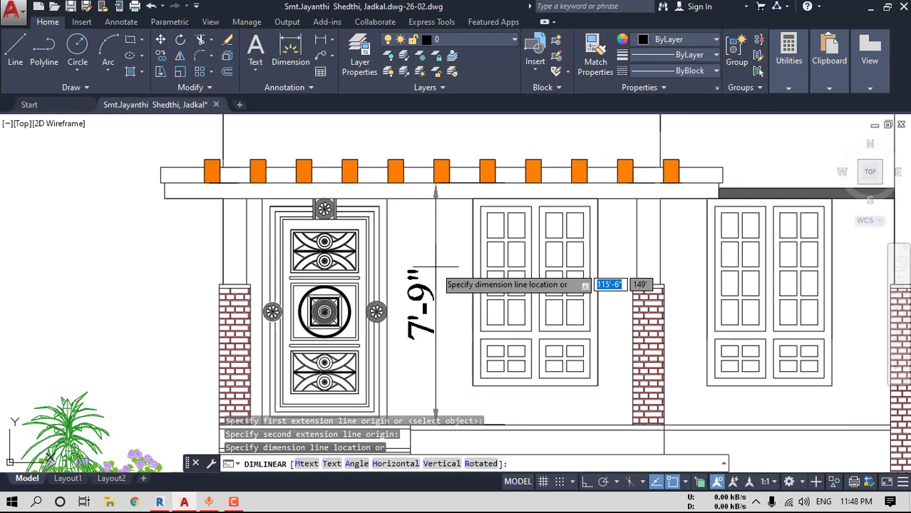
key(Escape)
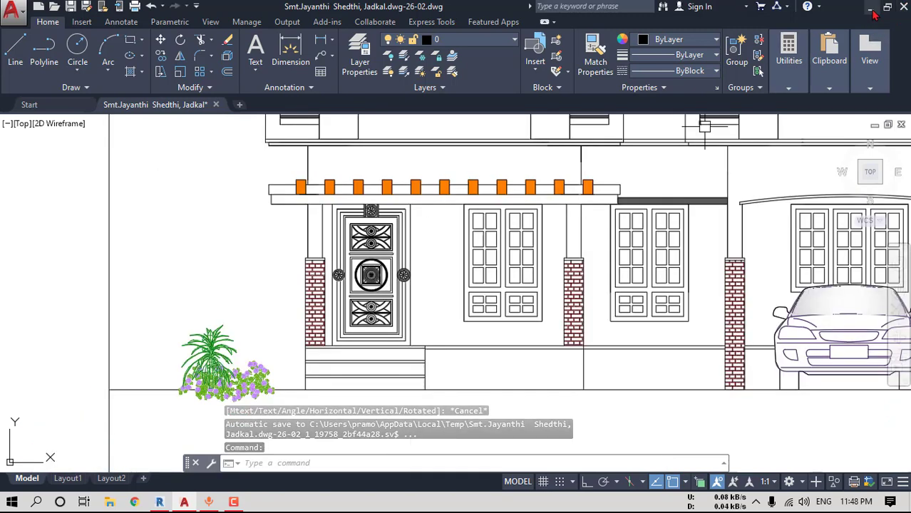
click(870, 7)
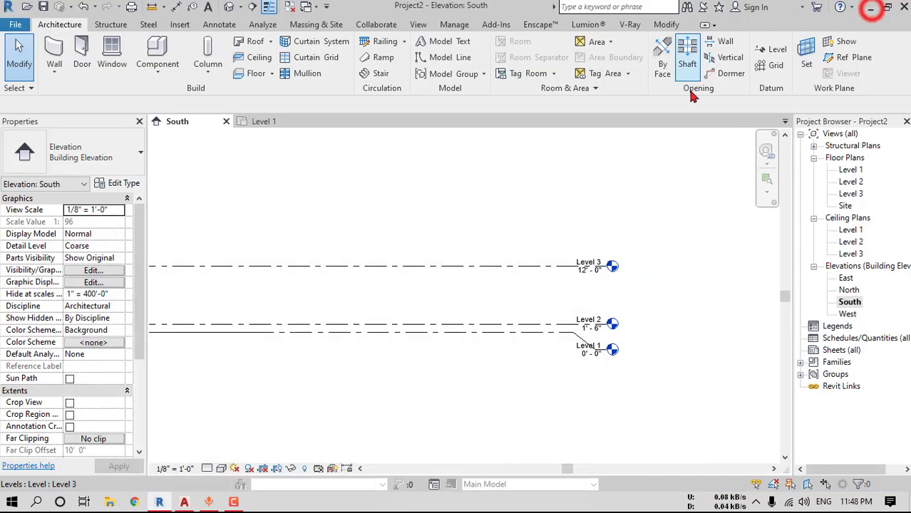
Create a new level at elevation 9' 6" by offsetting the Level 2 line with the Level command's Pick Lines method
click(674, 25)
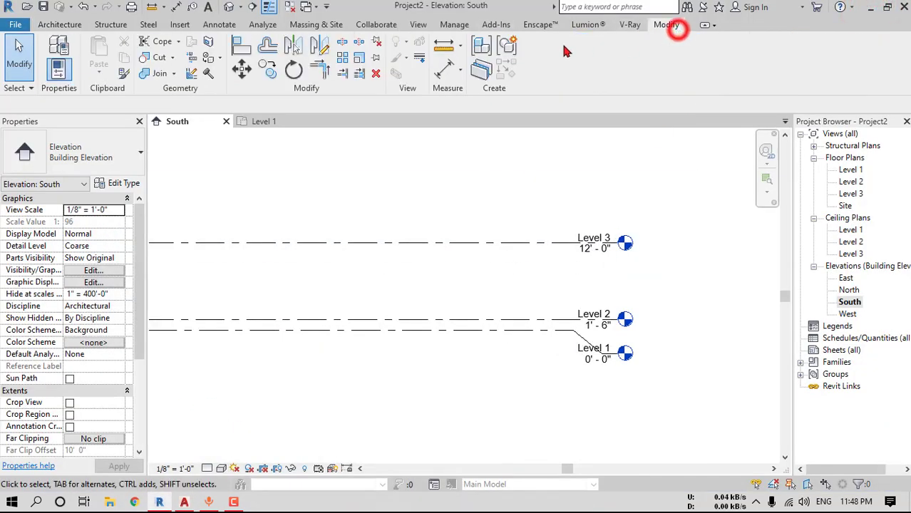
click(60, 25)
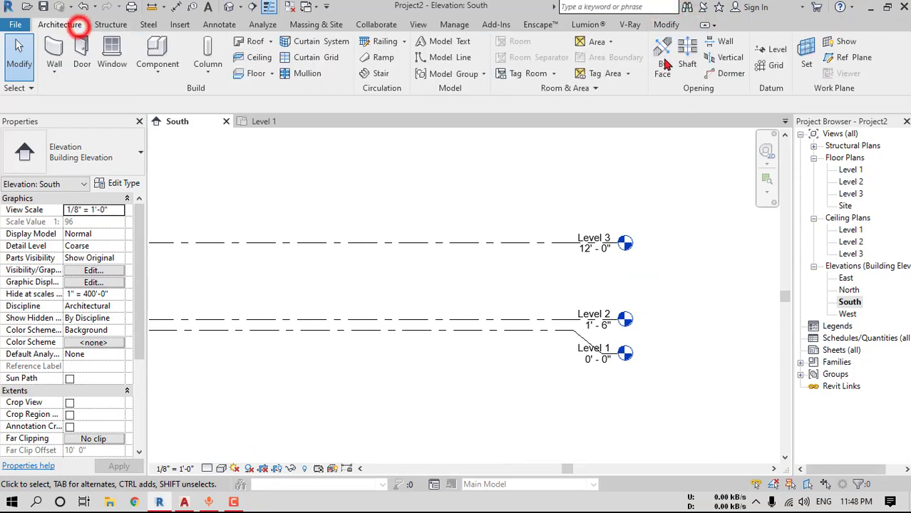
click(762, 48)
click(545, 45)
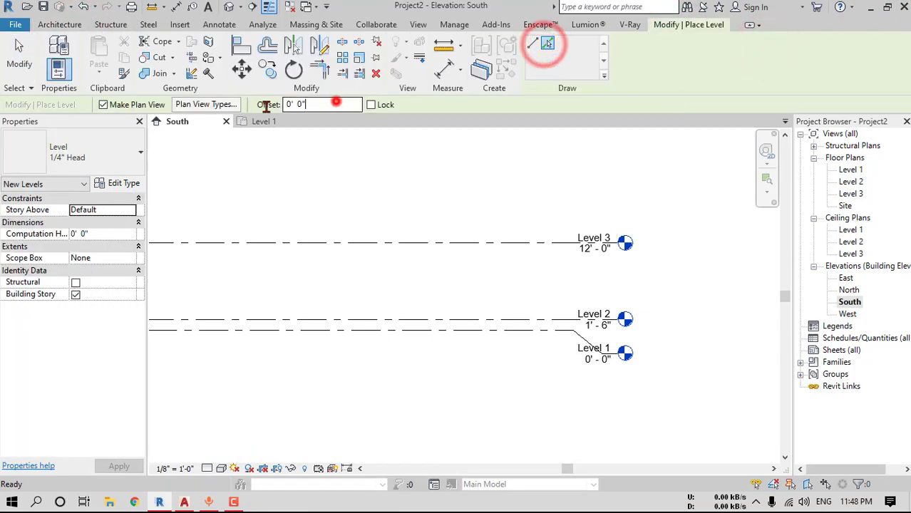
click(327, 104)
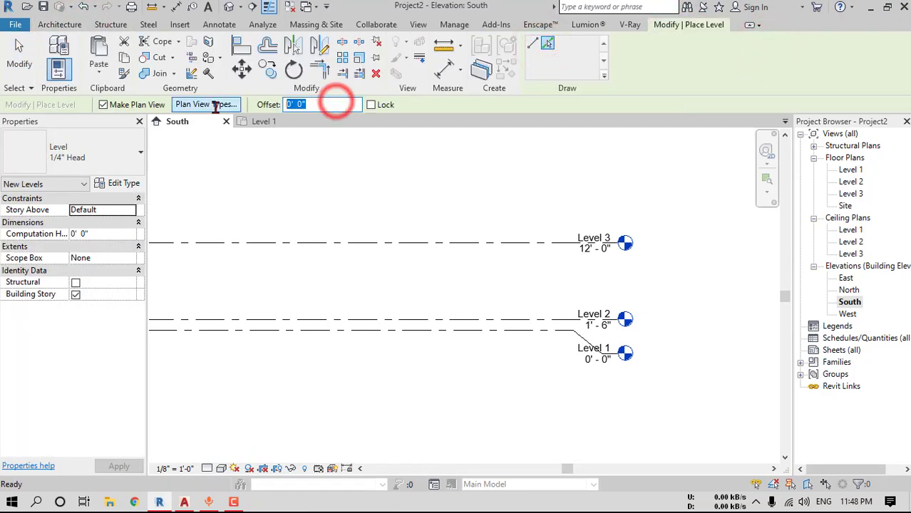
click(531, 317)
key(Escape)
key(Escape)
Set the South elevation's view scale to 3/16" = 1'-0"
scroll(581, 285, up, 2)
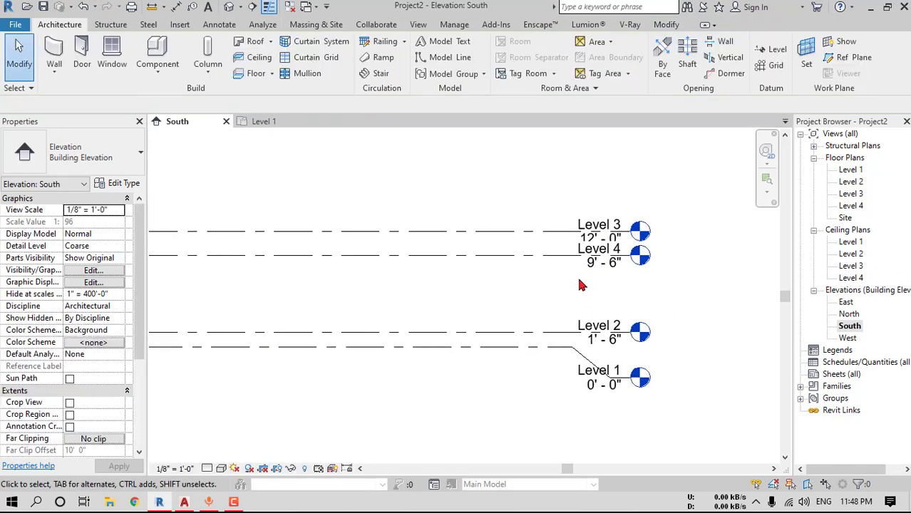
scroll(617, 255, up, 1)
click(559, 253)
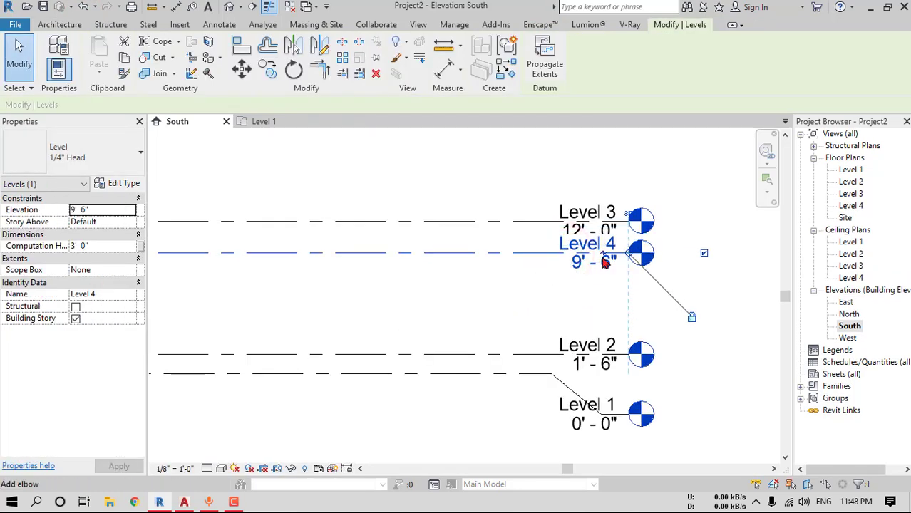
click(176, 469)
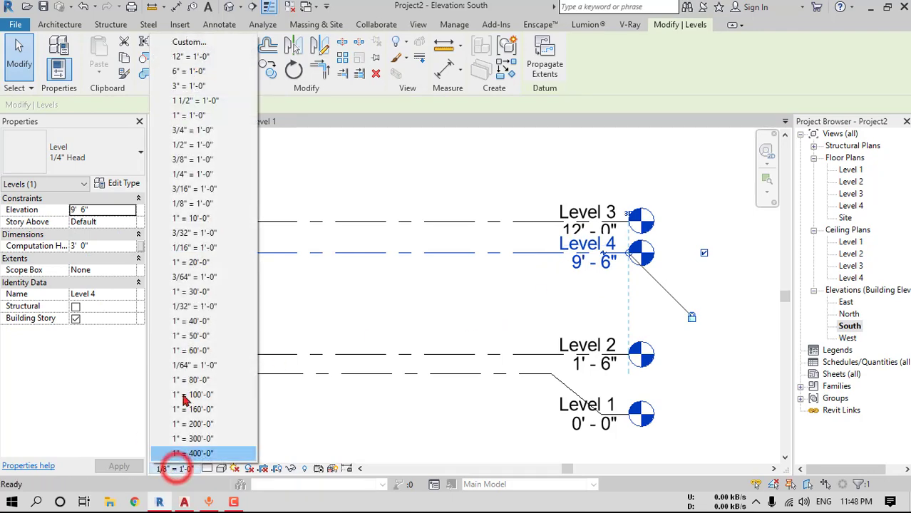
click(203, 190)
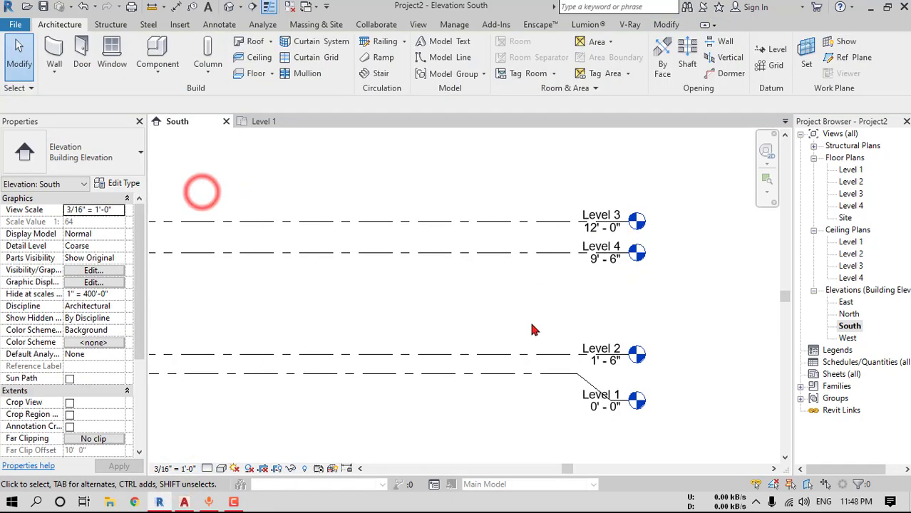
Rename Level 4 as Level 2C, along with its corresponding plan views
click(563, 253)
scroll(615, 256, up, 1)
click(611, 248)
click(609, 249)
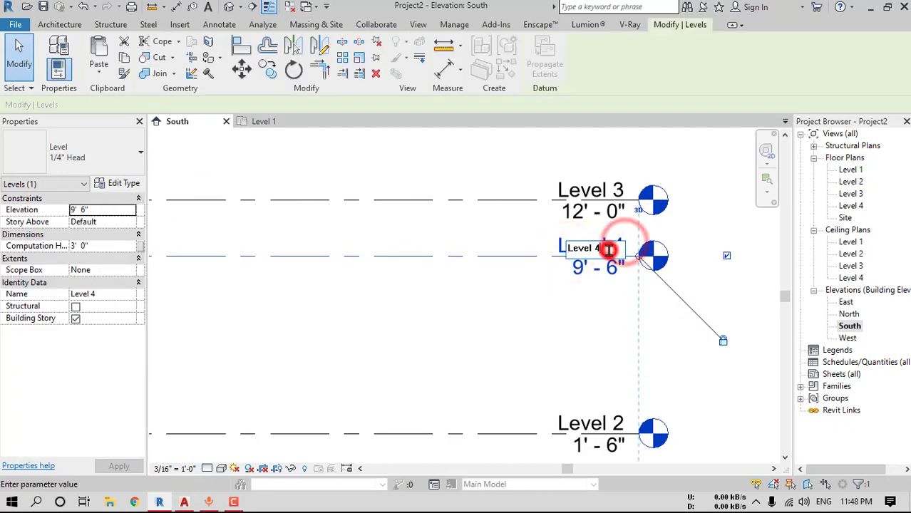
key(BackSpace)
text(2C)
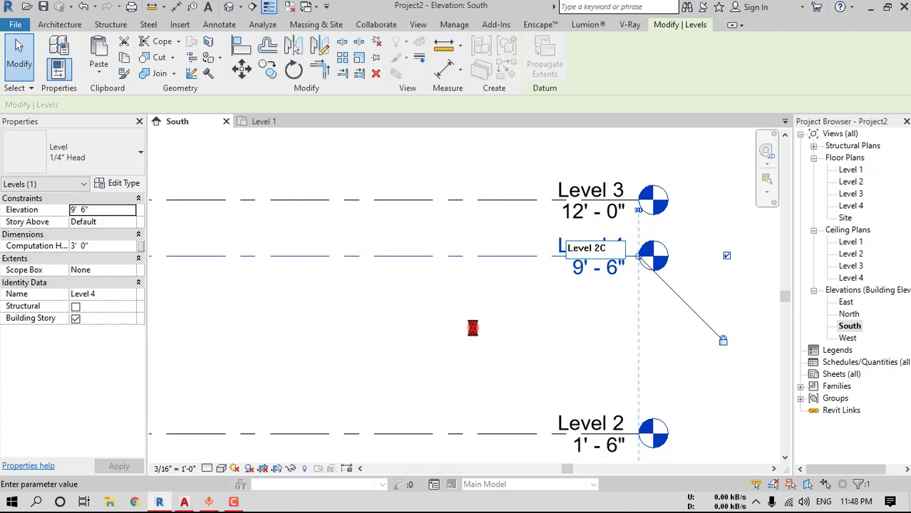
click(491, 250)
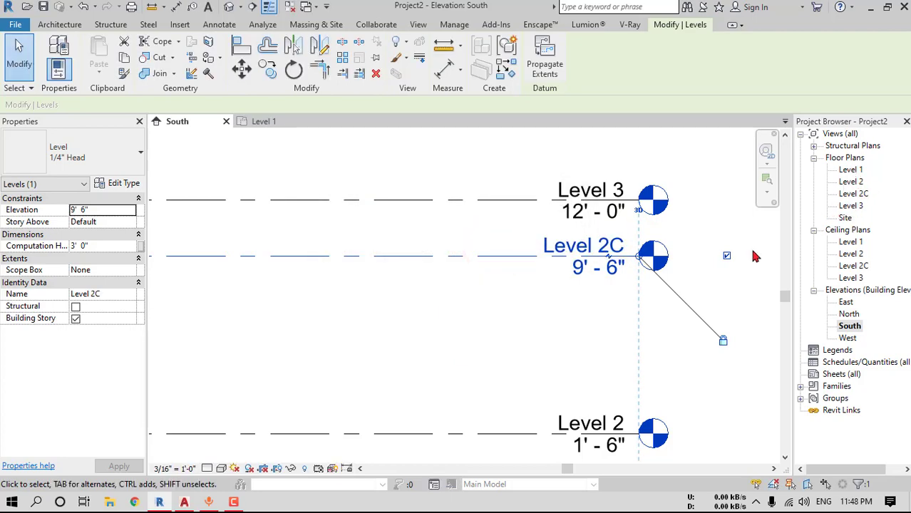
click(449, 354)
Open the Level 1 floor plan showing the imported house drawing
scroll(469, 350, down, 8)
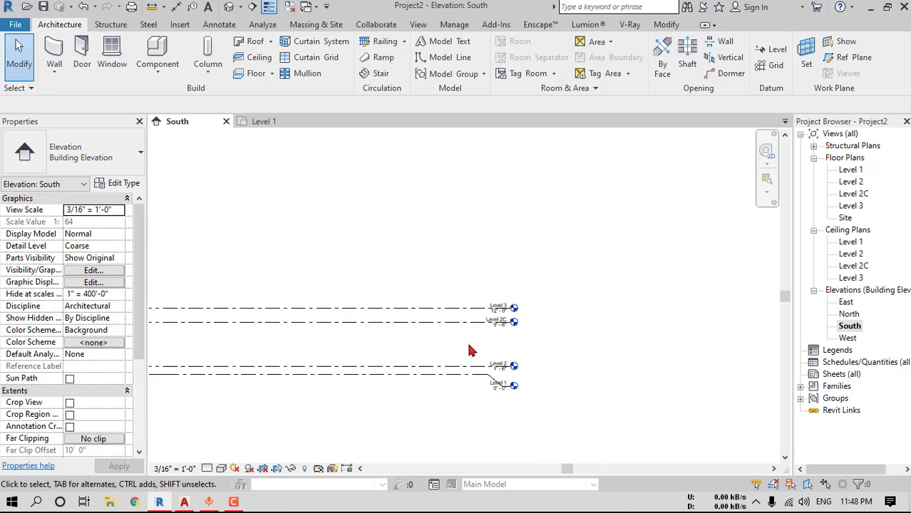
middle_drag(471, 350, 665, 329)
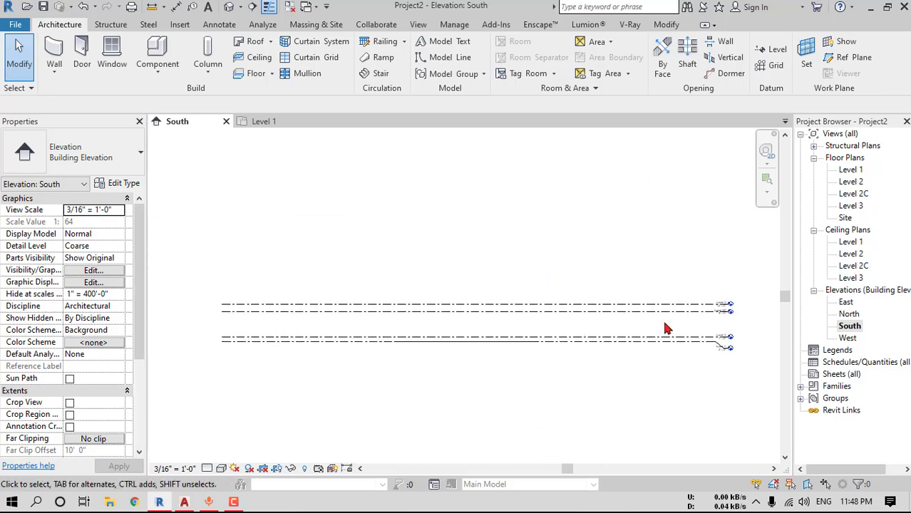
double_click(850, 170)
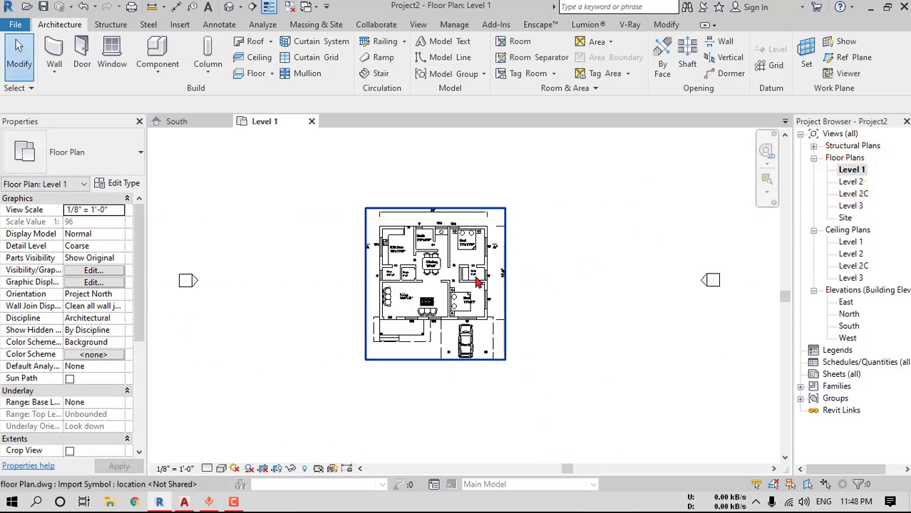
scroll(412, 282, up, 1)
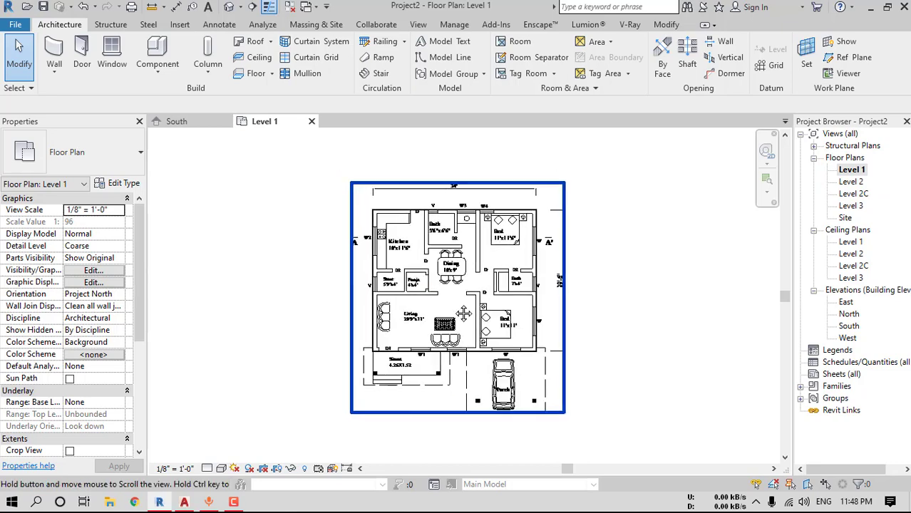
Start the Wall command and duplicate the Generic - 8" basic wall type as Generic - 9"
click(57, 53)
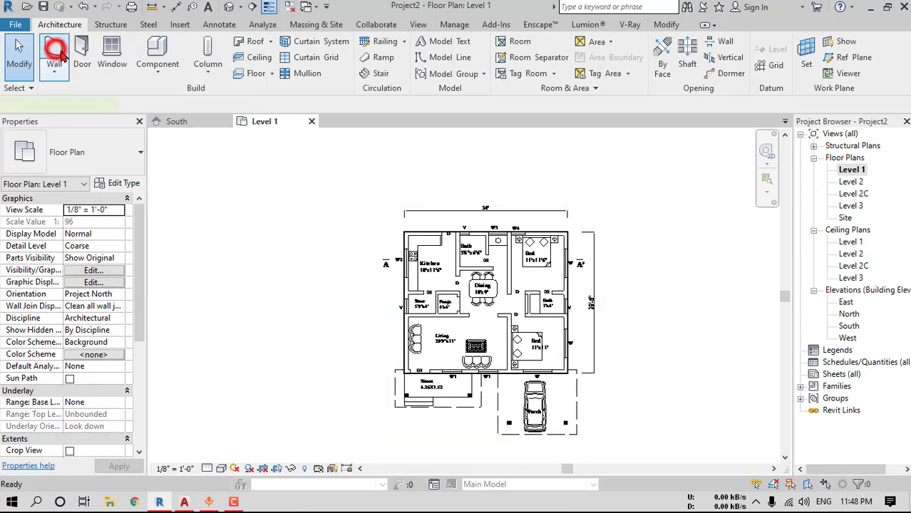
click(125, 184)
click(768, 57)
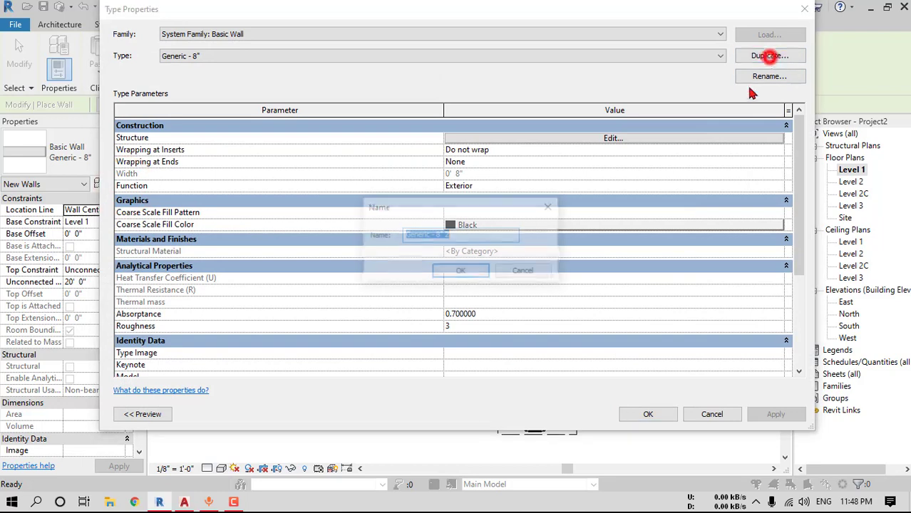
drag(453, 239, 438, 239)
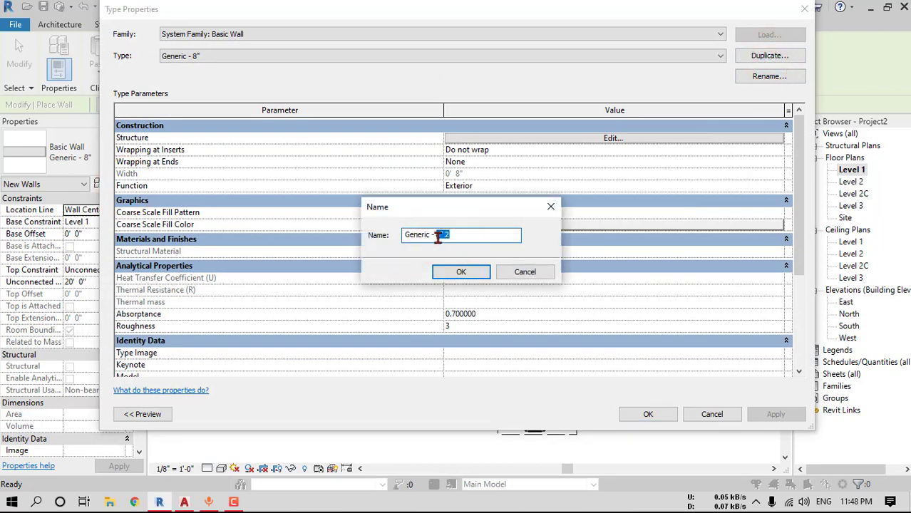
click(462, 273)
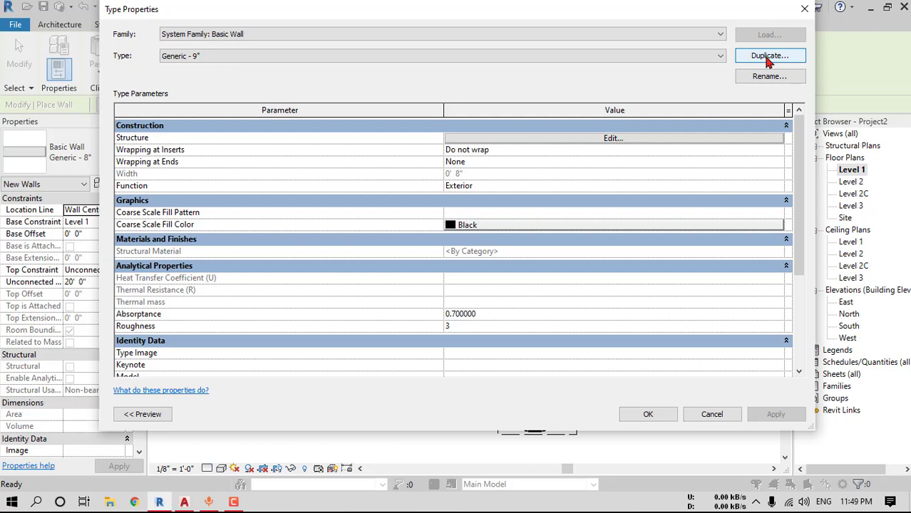
Set the structure layer thickness of the Generic - 9" wall type to 9"
click(580, 140)
click(545, 136)
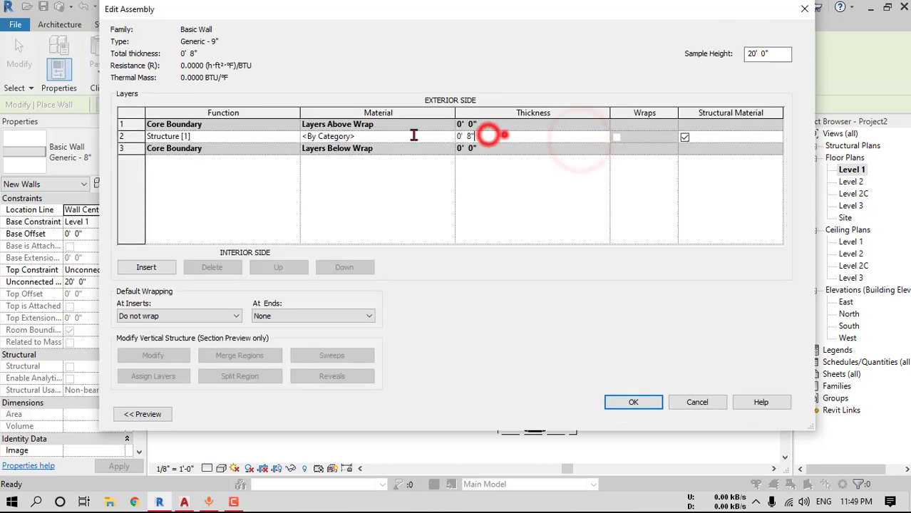
text(9)
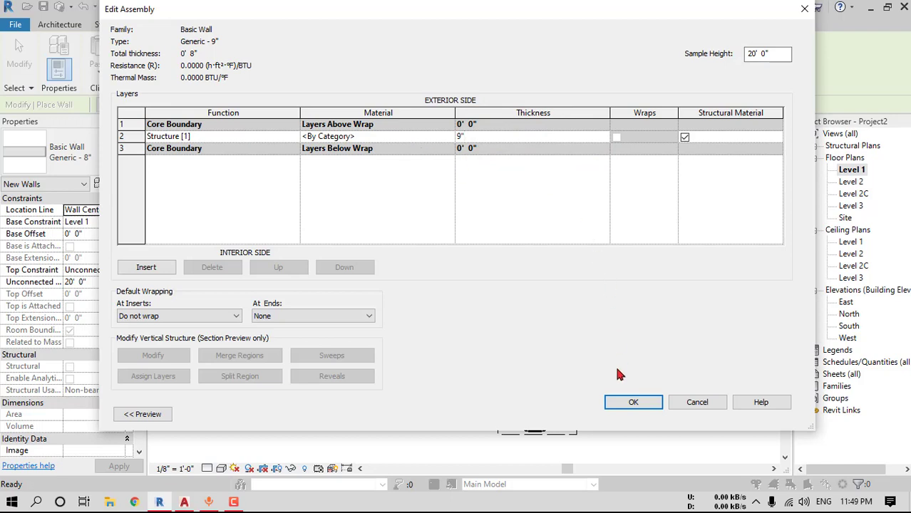
click(629, 403)
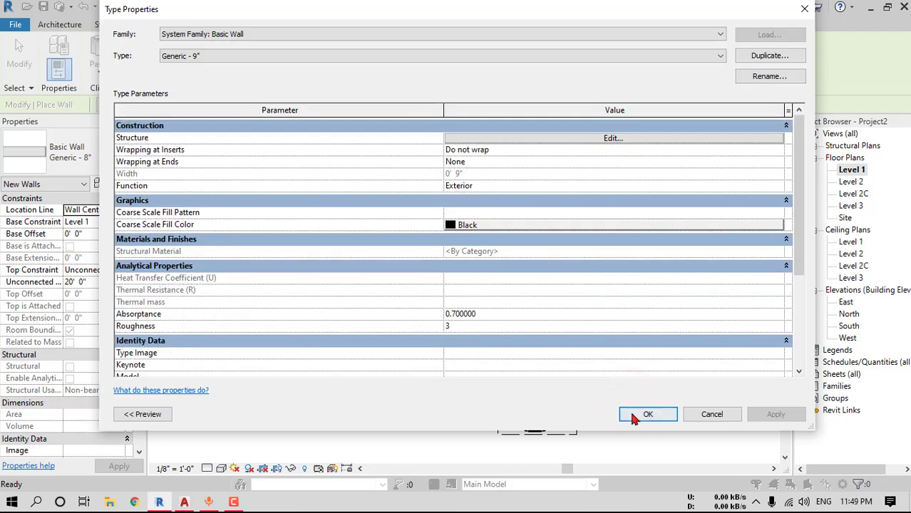
Apply the Generic - 9" type to new walls and set their top constraint to Up to level: Level 2
click(632, 412)
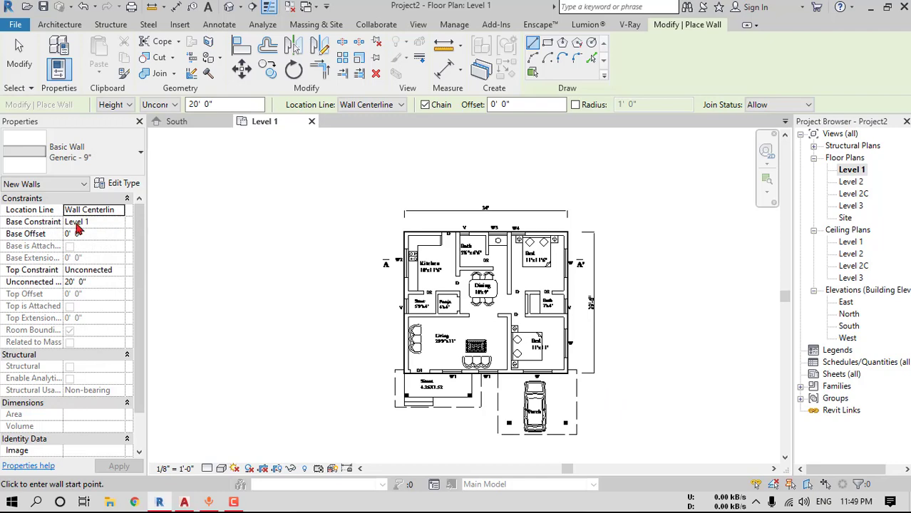
click(117, 275)
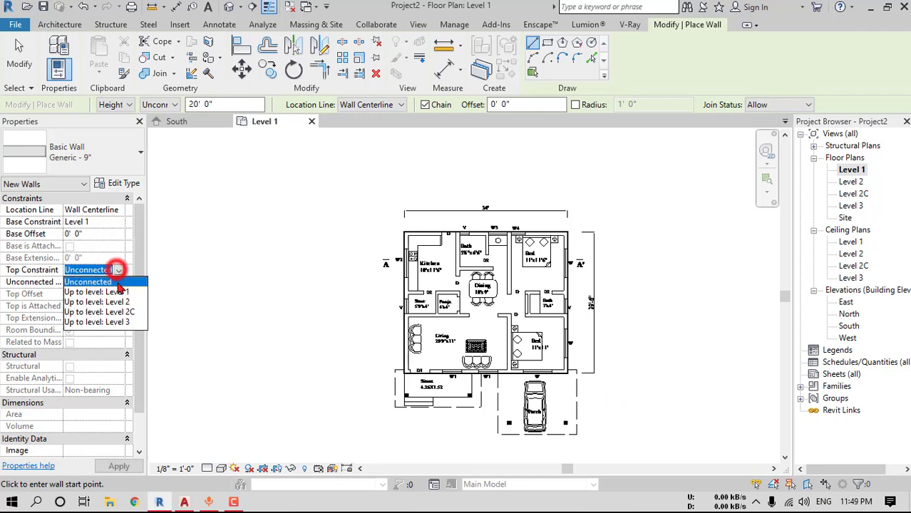
click(114, 297)
scroll(435, 232, up, 1)
scroll(396, 240, up, 5)
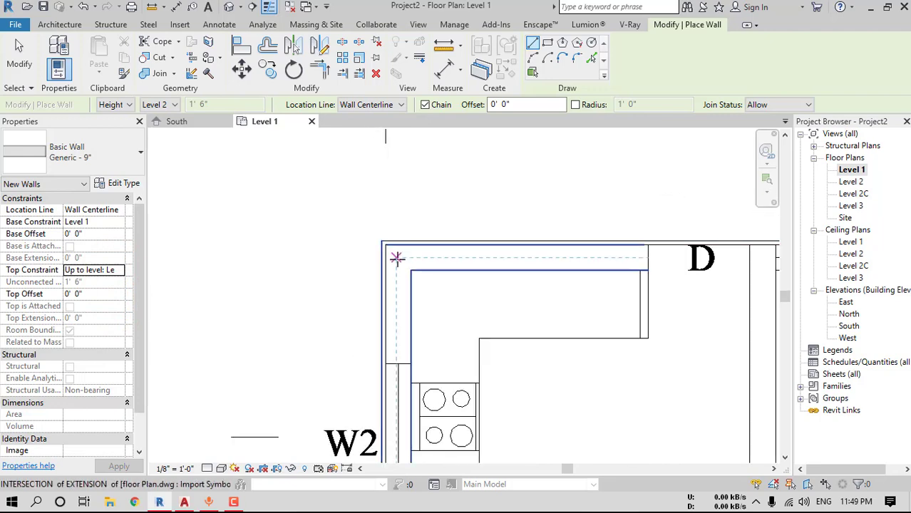
Set the new walls' location line to Finish Face: Exterior
click(391, 104)
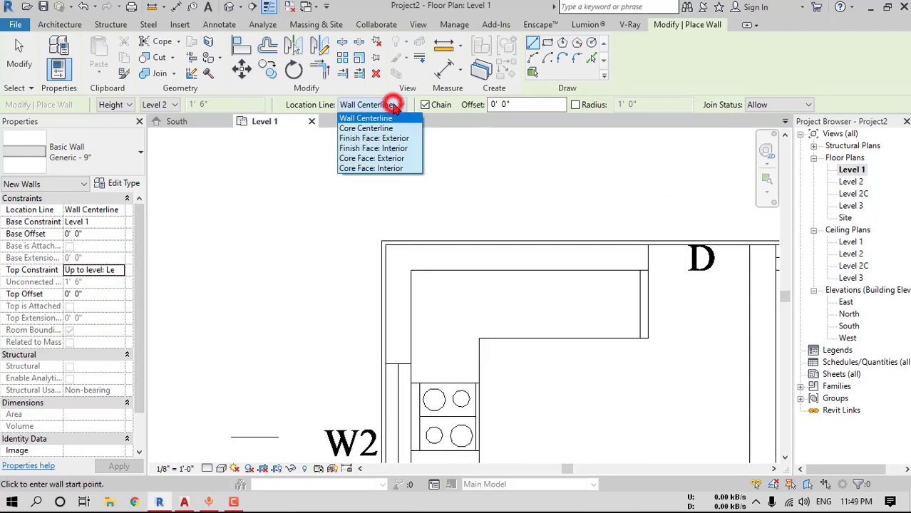
click(390, 129)
click(386, 106)
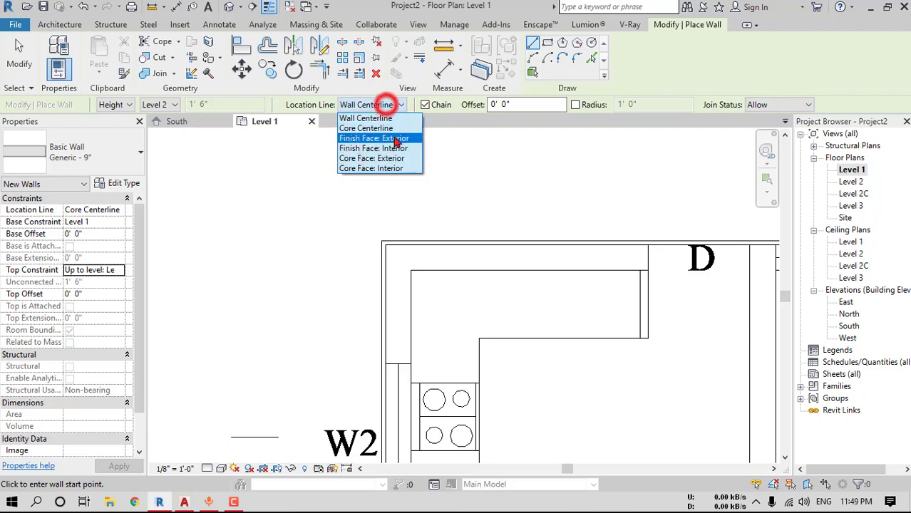
click(392, 136)
Draw the north and east exterior walls over the imported plan, starting from the kitchen's north-west outer corner
scroll(384, 240, up, 2)
click(377, 236)
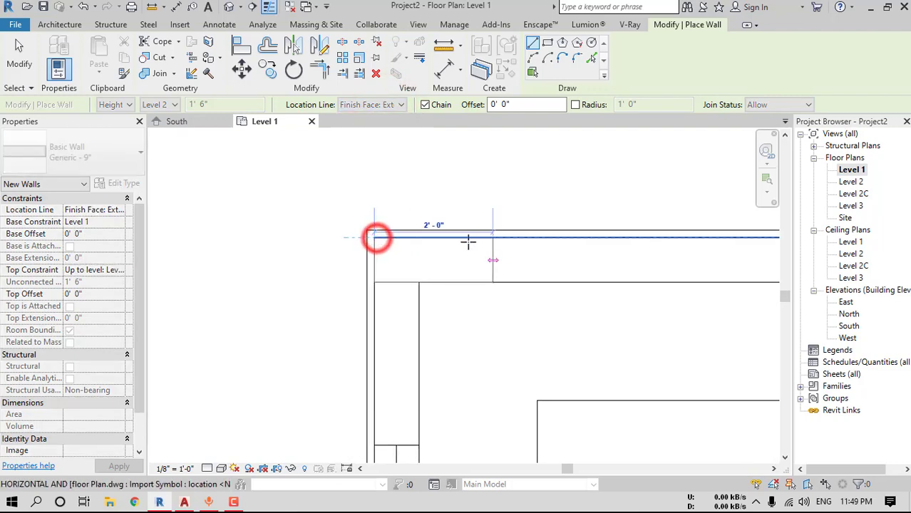
scroll(392, 242, down, 1)
scroll(391, 235, down, 4)
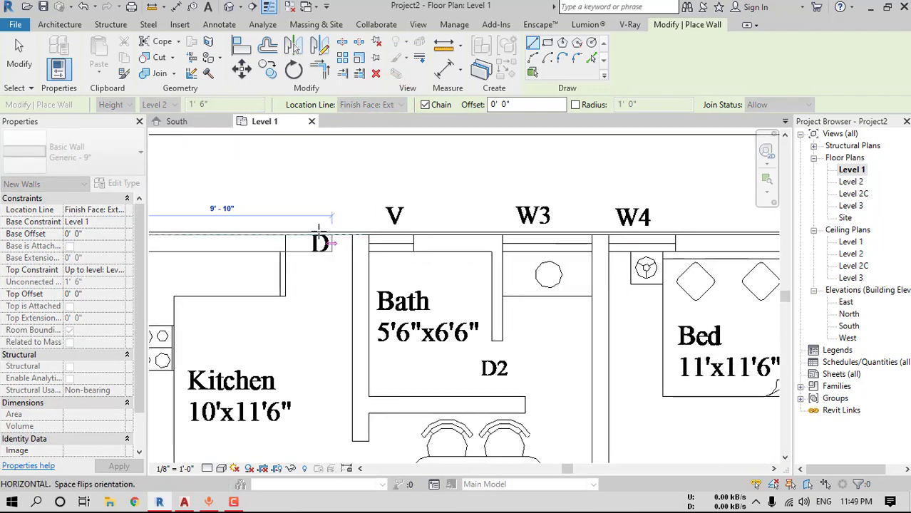
scroll(577, 235, up, 3)
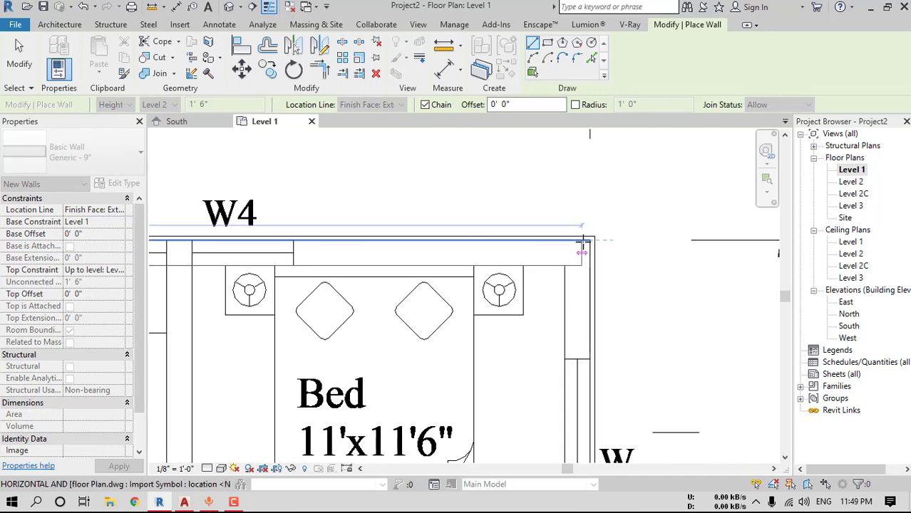
click(646, 244)
scroll(590, 244, down, 1)
scroll(588, 309, down, 2)
middle_drag(599, 345, 629, 179)
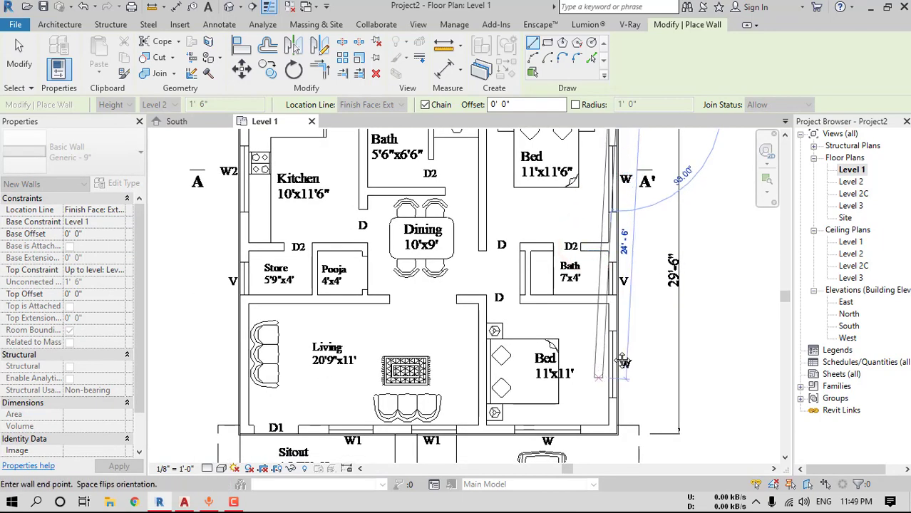
middle_drag(610, 446, 646, 348)
scroll(646, 346, up, 4)
click(664, 313)
Continue the wall chain west along the south side to the sitout, then around the sitout's east and south edges
scroll(591, 313, down, 3)
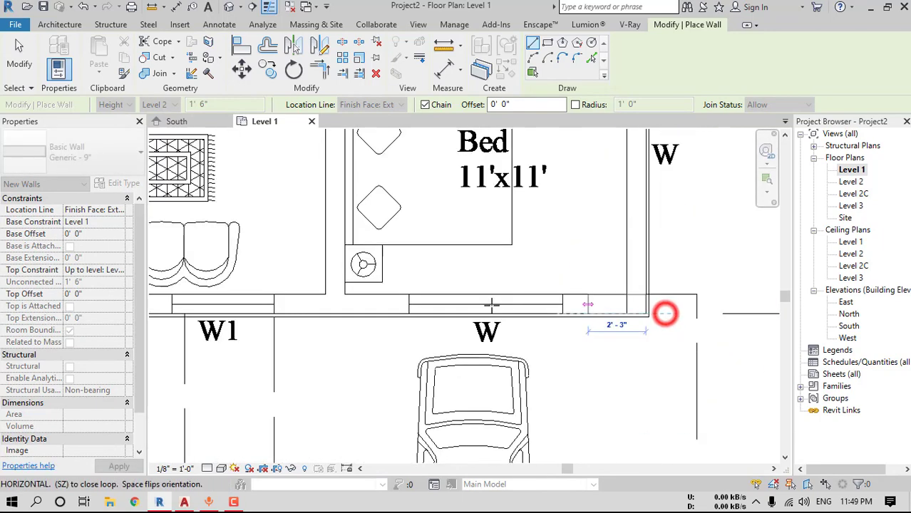
middle_drag(314, 296, 646, 272)
scroll(574, 276, up, 2)
scroll(538, 286, up, 3)
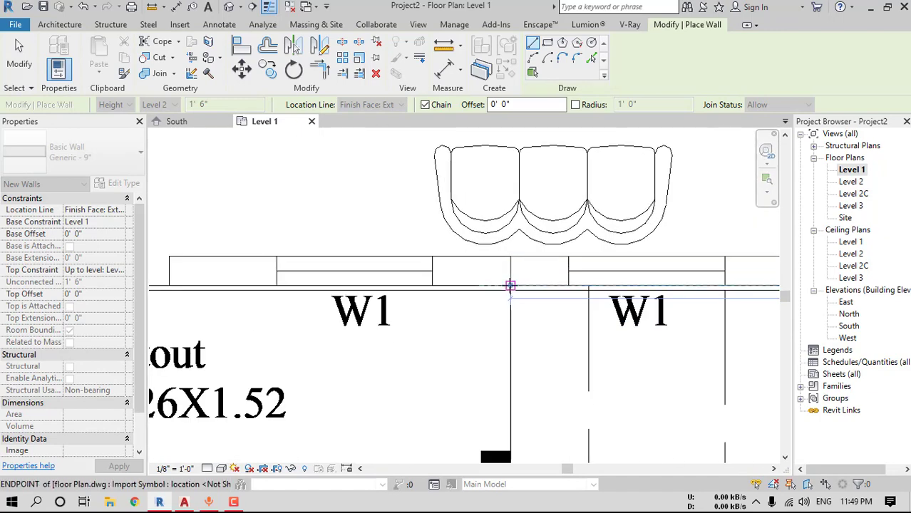
click(510, 285)
scroll(515, 392, down, 2)
middle_drag(515, 397, 595, 268)
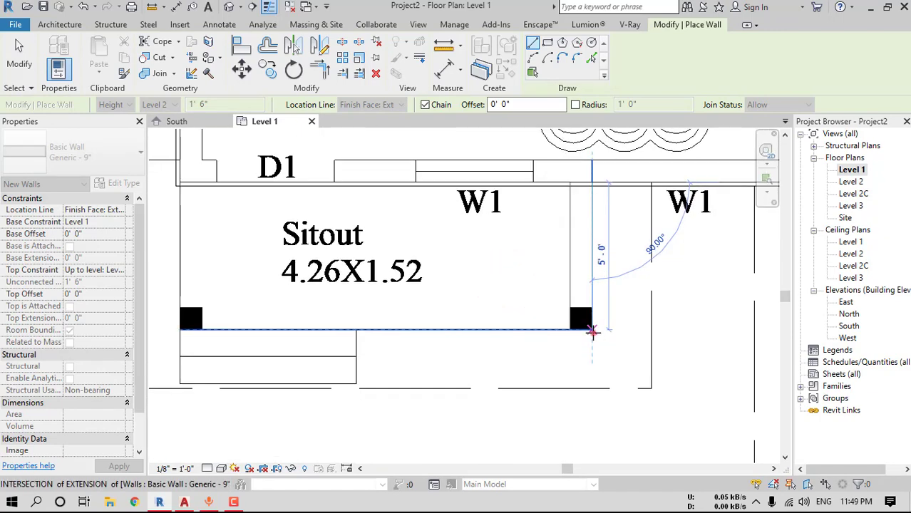
click(592, 330)
click(181, 329)
Close the exterior wall loop with the west wall from the sitout to the kitchen's north-west corner and end the Wall command
middle_drag(205, 203, 218, 298)
scroll(221, 288, down, 3)
middle_drag(222, 231, 267, 427)
middle_drag(240, 218, 248, 303)
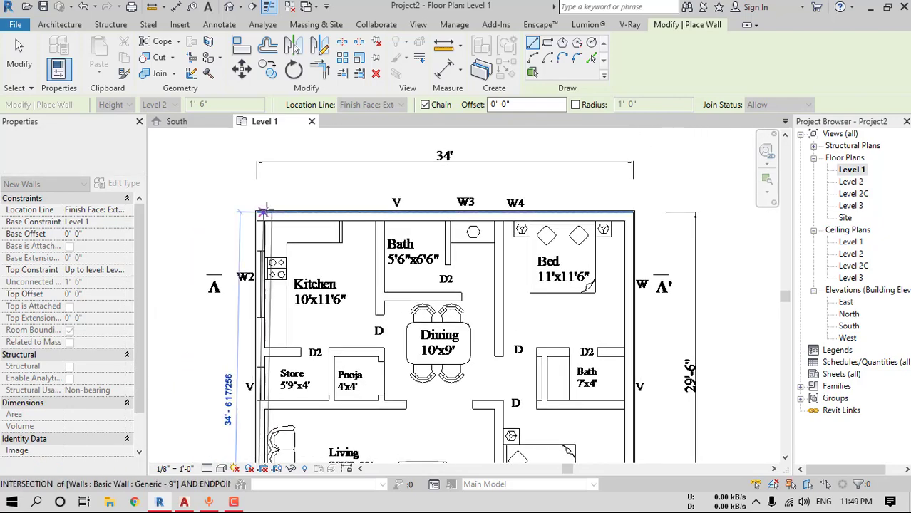
scroll(263, 206, up, 3)
click(242, 203)
scroll(243, 203, down, 5)
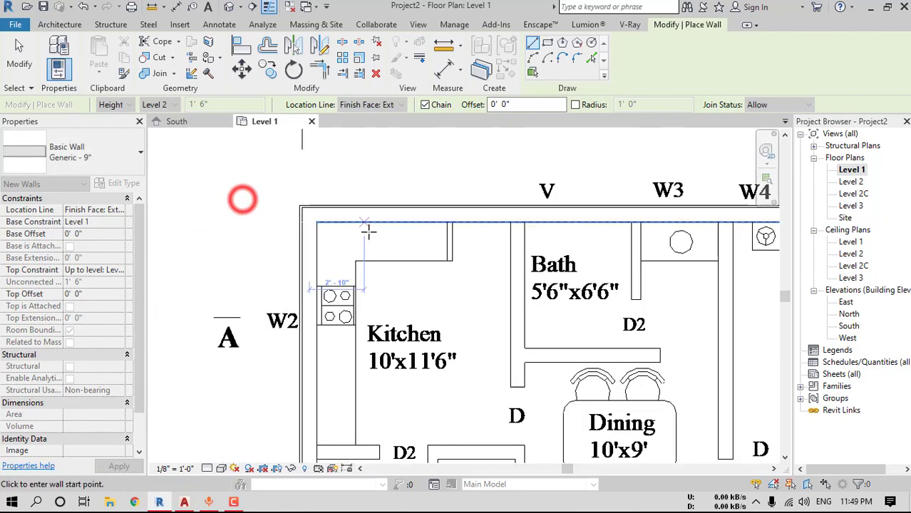
scroll(401, 180, up, 3)
scroll(401, 180, down, 1)
key(Escape)
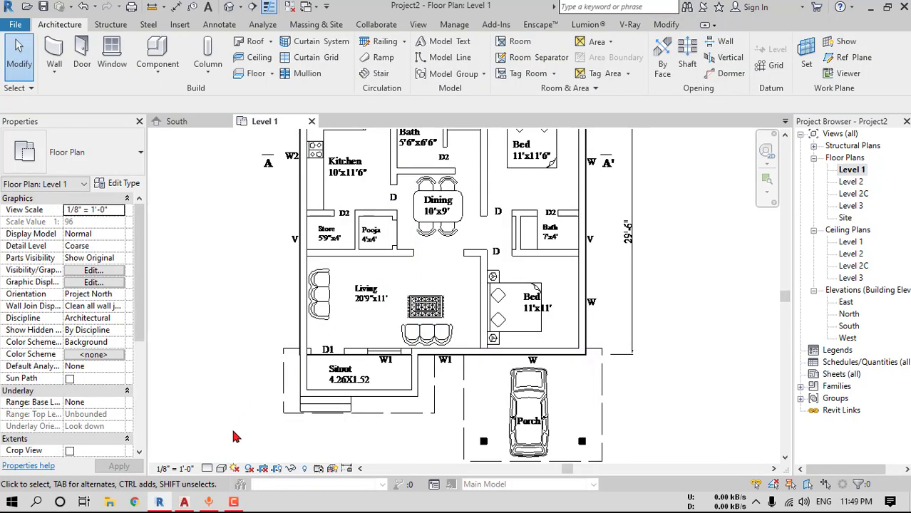
Set the visual style of the Level 1 floor plan to Shaded
click(221, 469)
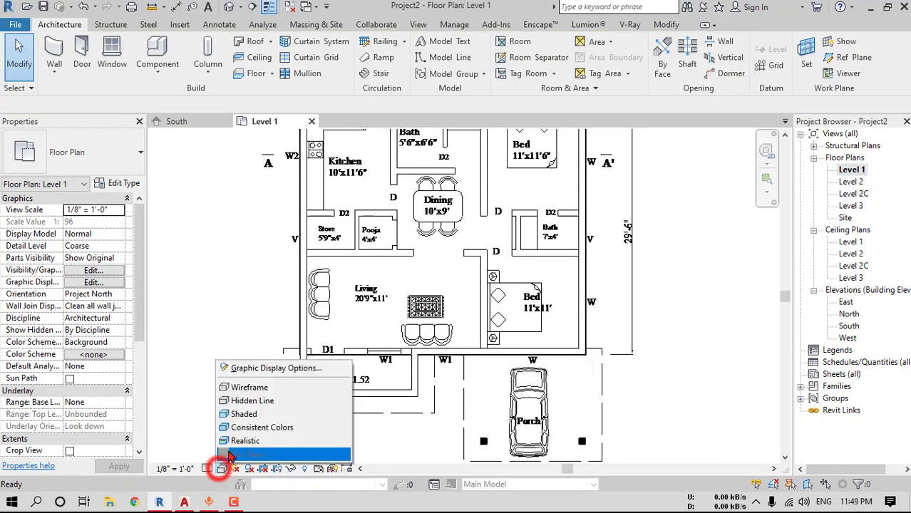
click(243, 414)
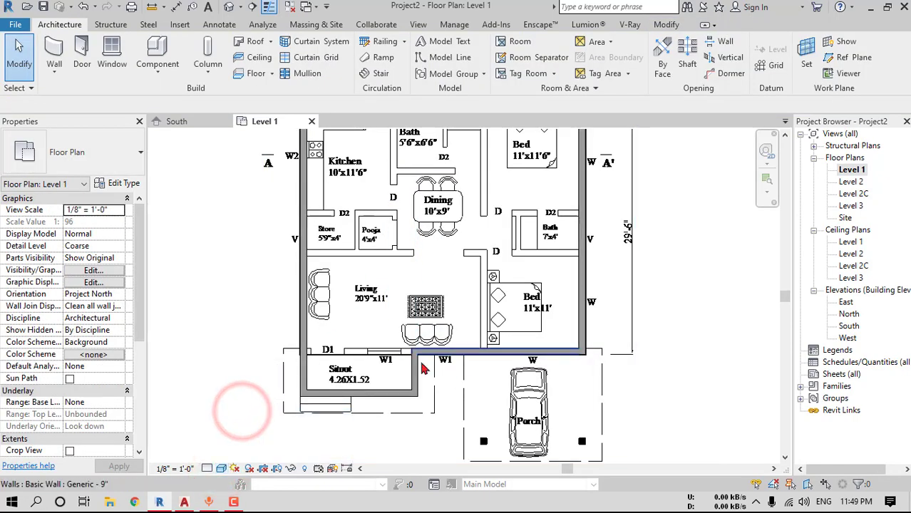
scroll(418, 361, up, 3)
scroll(580, 335, down, 3)
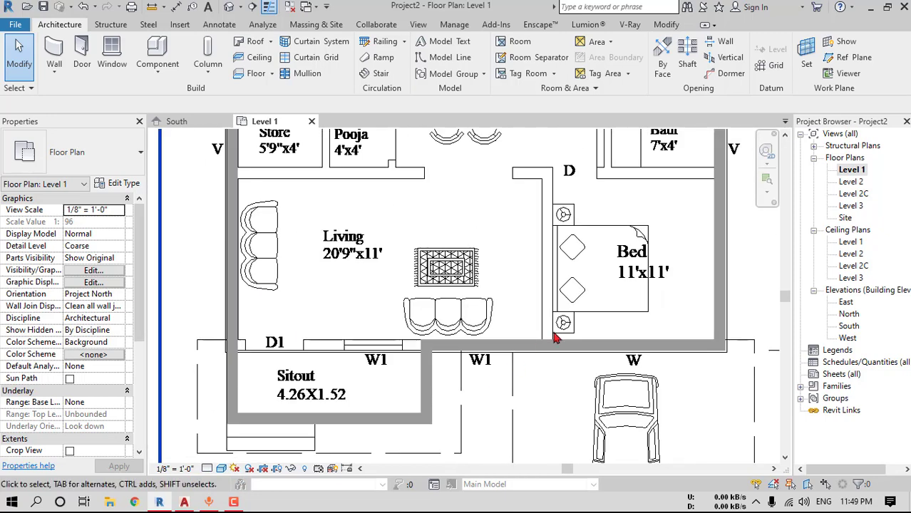
scroll(397, 303, down, 2)
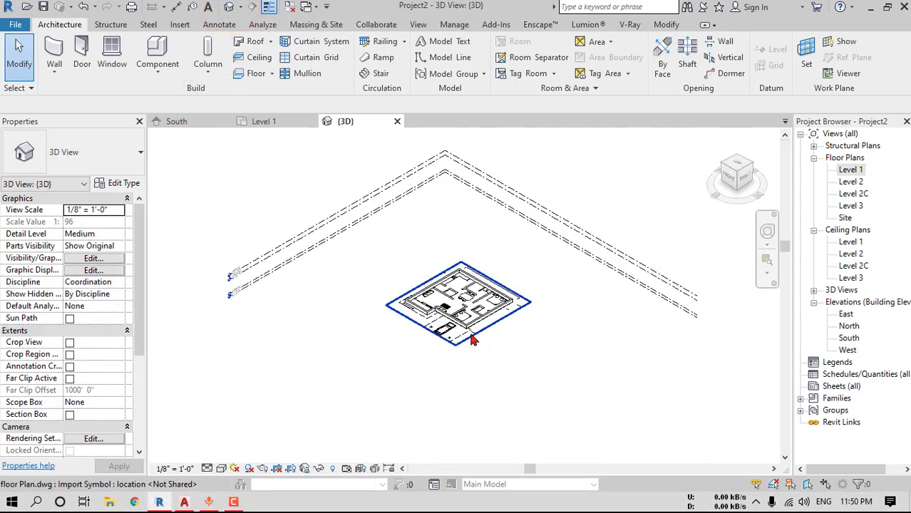
Set the 3D view's visual style to Realistic and inspect the perimeter walls up close
click(221, 468)
click(241, 440)
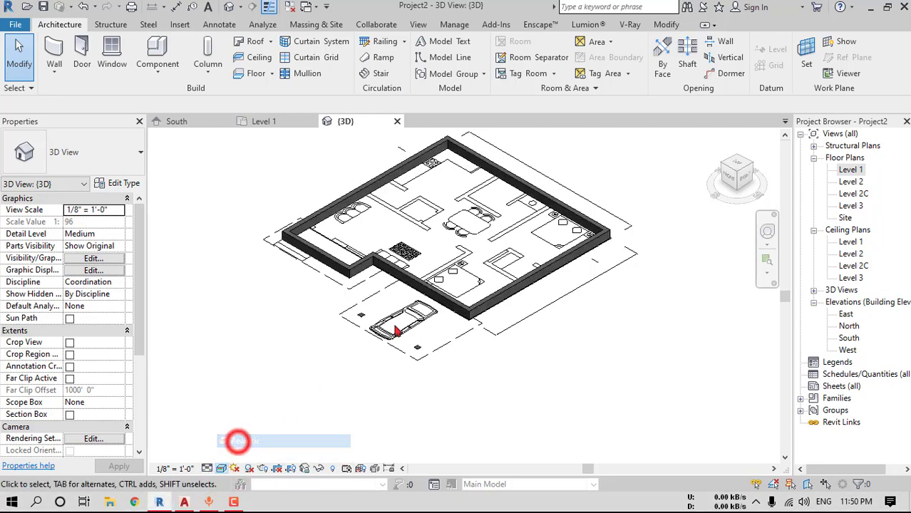
scroll(354, 261, up, 3)
scroll(355, 261, up, 3)
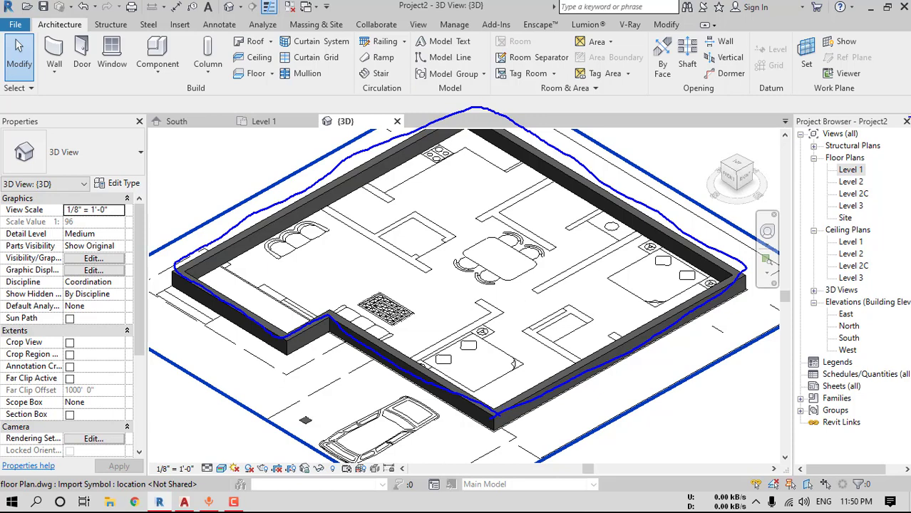
Open the Level 2 floor plan
key(Escape)
double_click(851, 182)
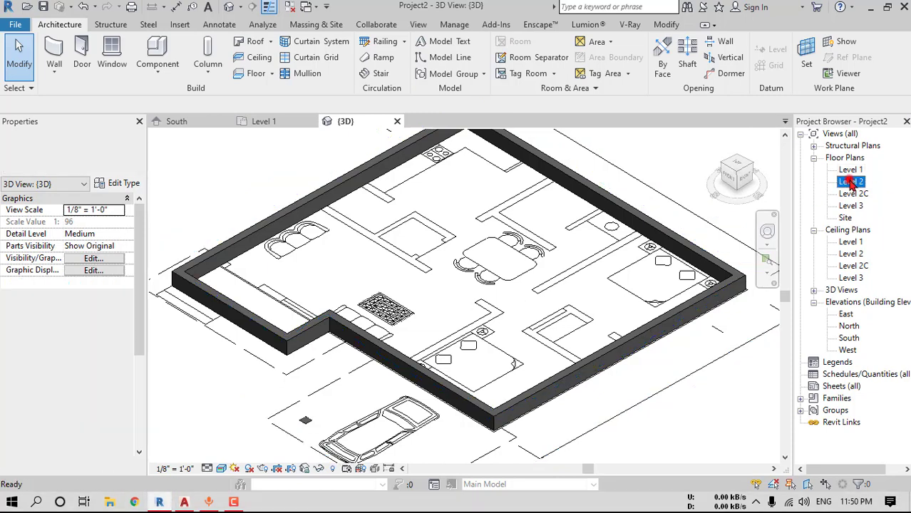
scroll(445, 296, up, 3)
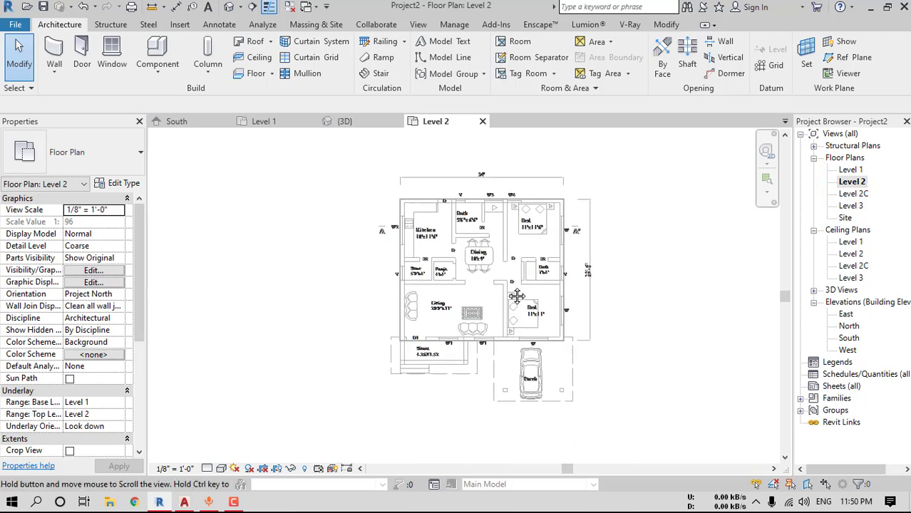
Start an architectural floor on Level 2 and duplicate the Generic - 12" floor type as Generic - 6"
click(257, 74)
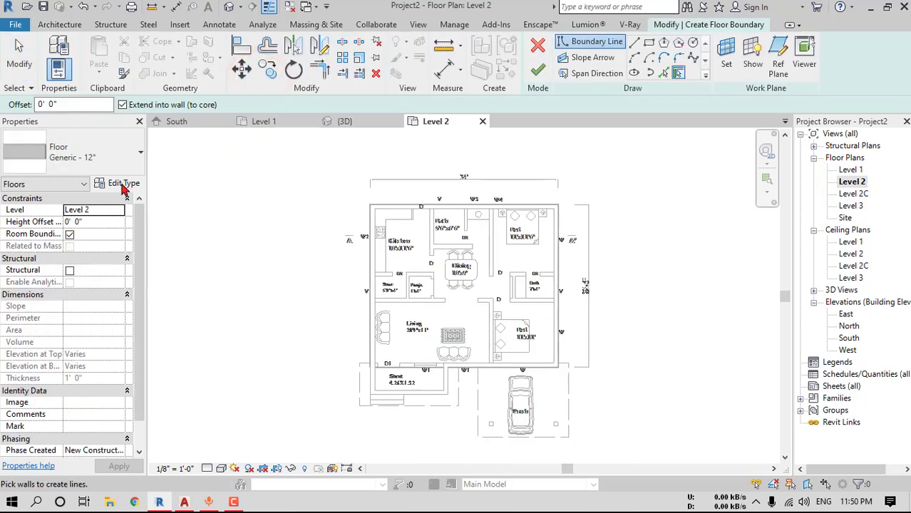
click(122, 183)
click(767, 60)
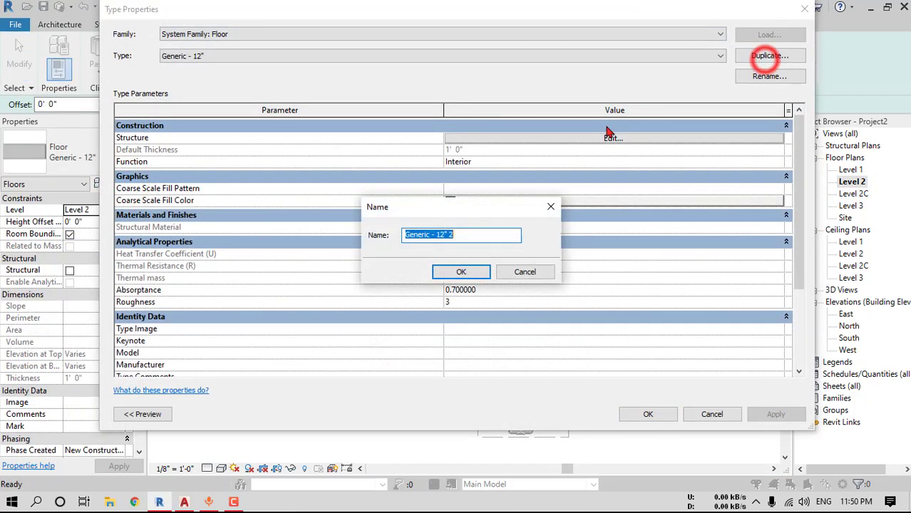
drag(472, 236, 440, 236)
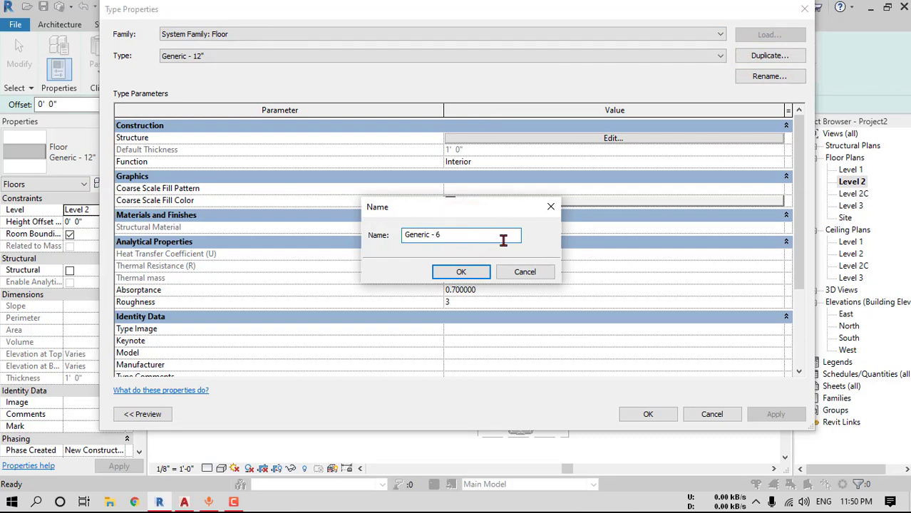
click(461, 271)
Set the structure layer thickness of the Generic - 6" floor type to 6" and apply the type
click(606, 138)
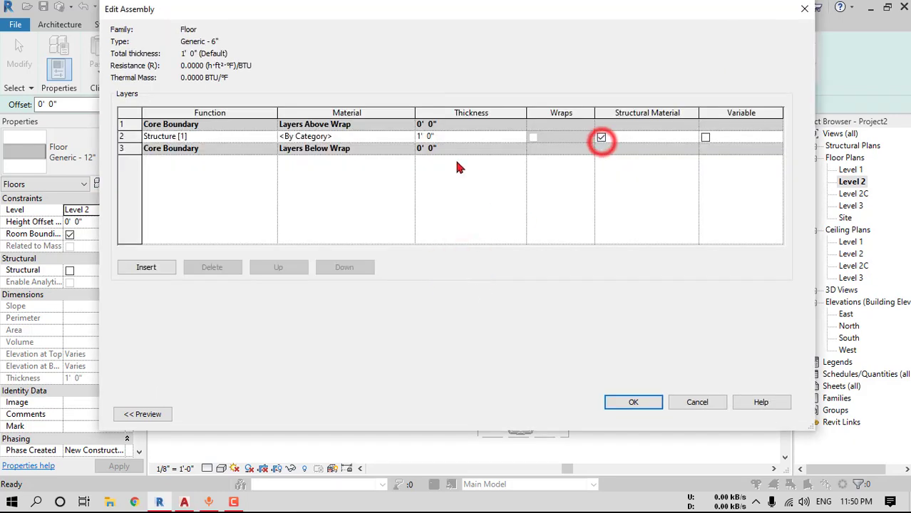
click(465, 136)
text(6)
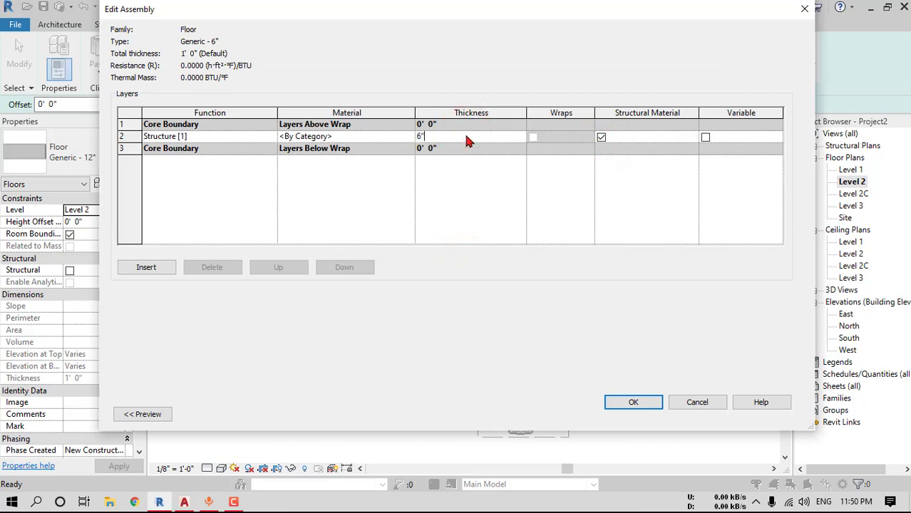
click(610, 404)
click(633, 412)
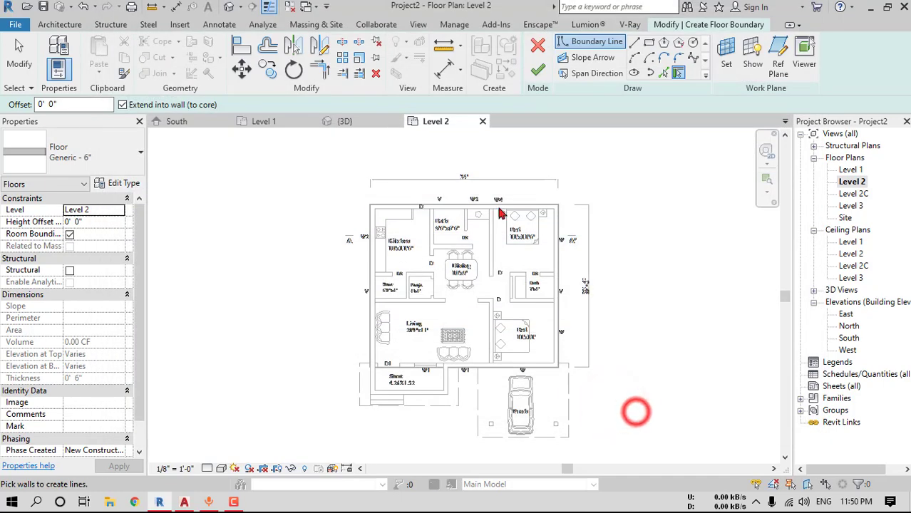
Draw the floor boundary's straight north edge along the outer wall face, from the kitchen corner to the bedroom corner
click(634, 41)
scroll(370, 204, up, 6)
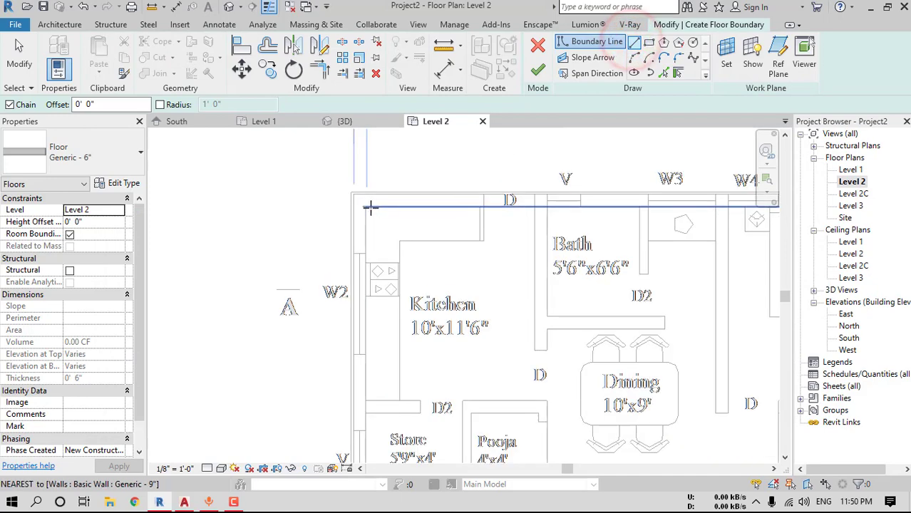
click(332, 174)
scroll(371, 176, down, 4)
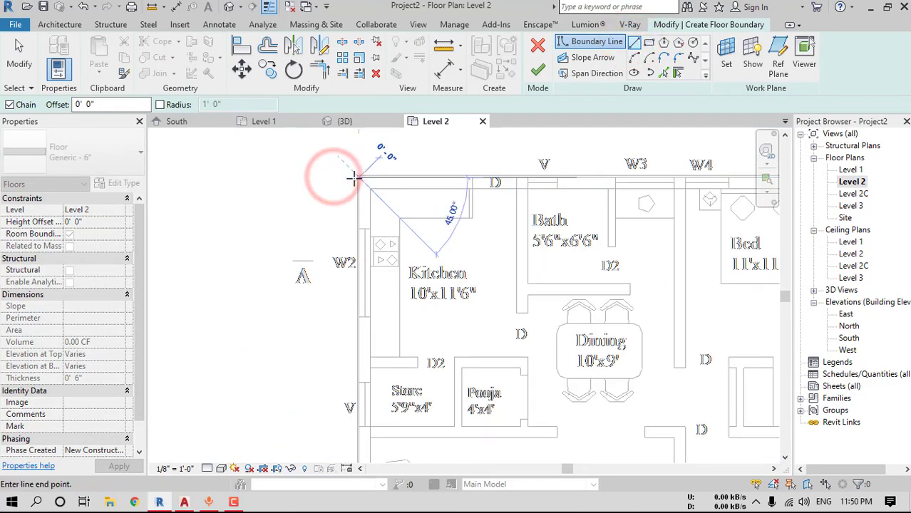
scroll(378, 176, up, 5)
scroll(384, 177, up, 2)
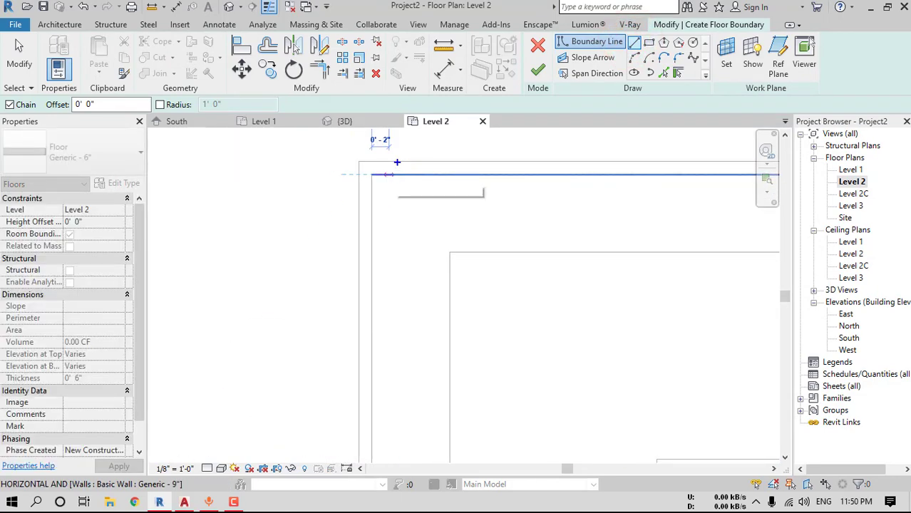
click(397, 162)
key(Escape)
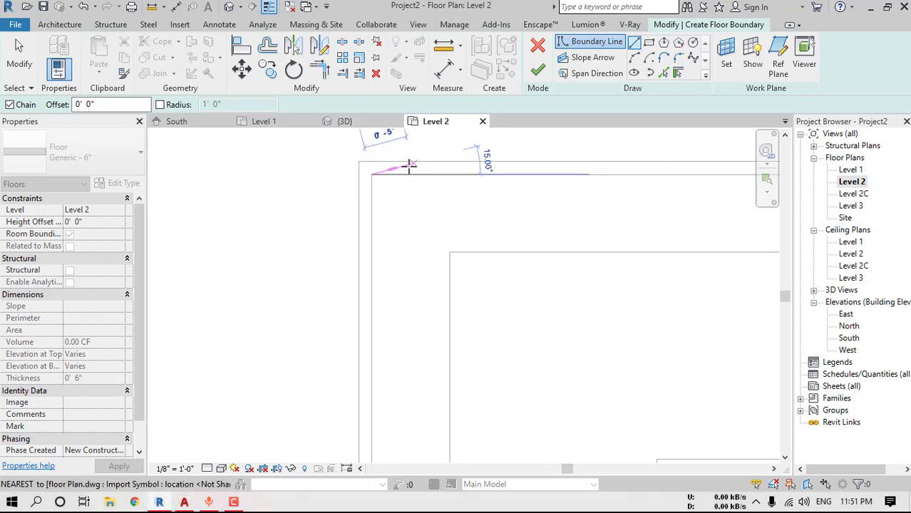
scroll(402, 174, down, 5)
middle_drag(585, 173, 254, 186)
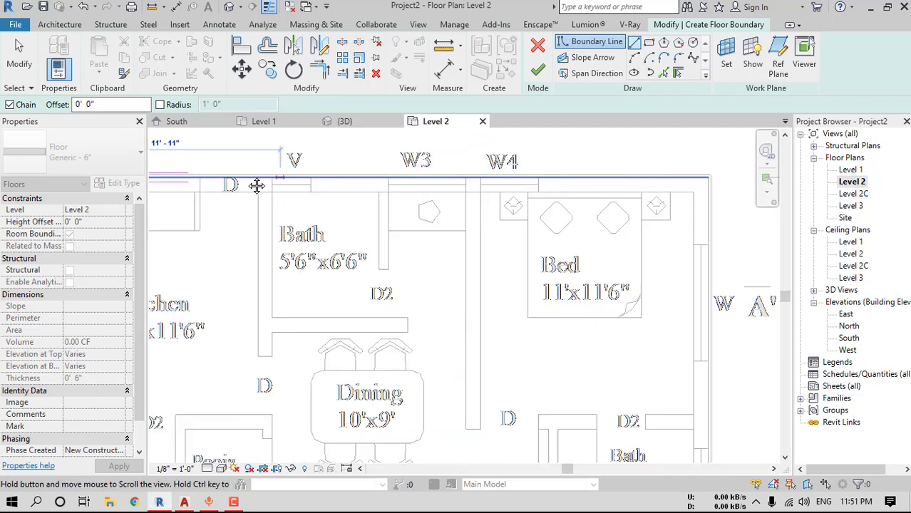
scroll(565, 173, down, 1)
scroll(570, 179, up, 2)
scroll(627, 181, up, 3)
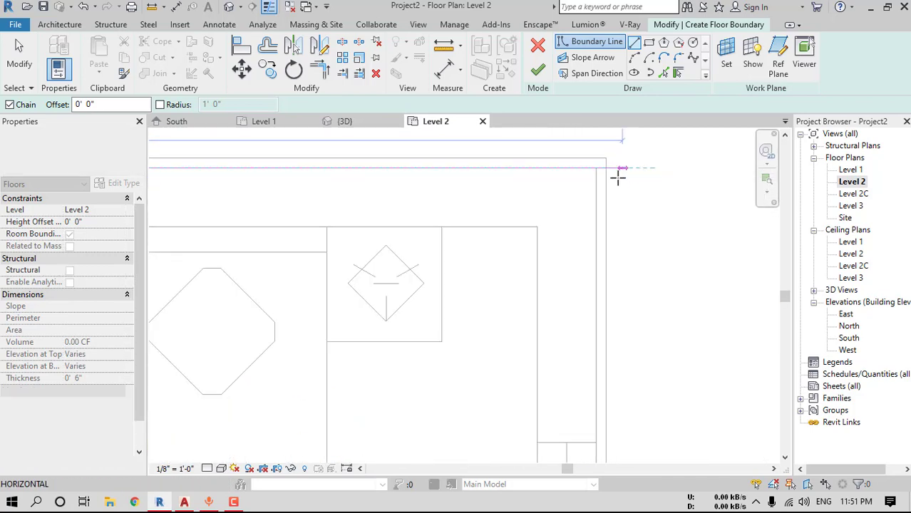
scroll(606, 171, down, 1)
click(599, 170)
Continue the floor boundary down the east exterior wall to the corner beside the porch
scroll(596, 203, down, 4)
scroll(596, 235, down, 3)
middle_drag(603, 351, 610, 195)
scroll(601, 313, up, 7)
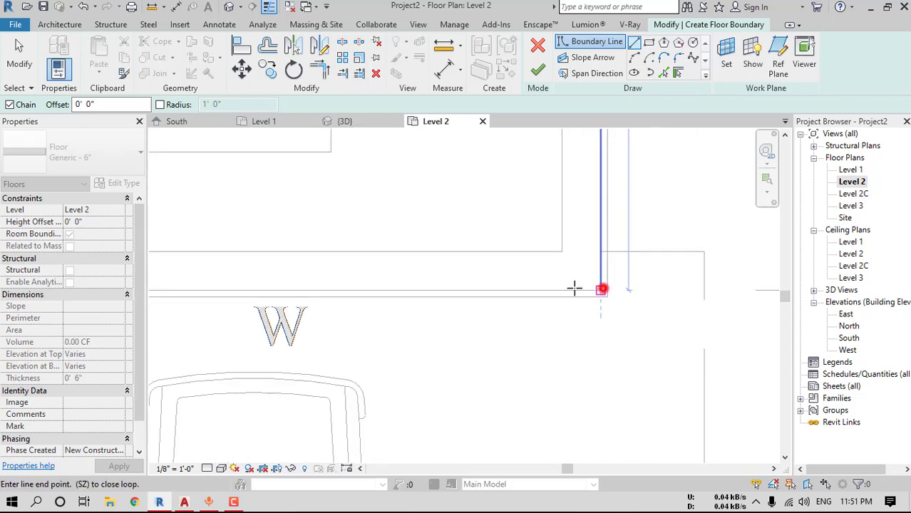
Continue the floor boundary west along the south exterior wall to the sitout's inner corner
scroll(574, 288, down, 4)
middle_drag(444, 288, 822, 216)
scroll(403, 213, up, 1)
scroll(376, 238, down, 3)
middle_drag(405, 244, 522, 229)
scroll(494, 226, up, 3)
click(494, 224)
Trace the floor boundary around the sitout's east and south outer edges to its southwest corner
scroll(494, 311, down, 2)
middle_drag(494, 328, 540, 201)
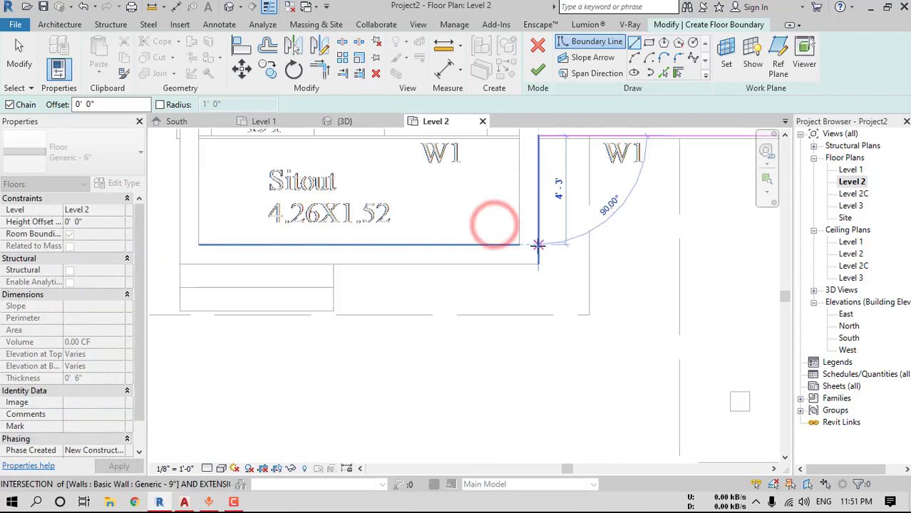
click(536, 260)
click(181, 260)
Close the floor boundary along the west exterior wall up to the kitchen corner and leave the line tool
scroll(181, 260, down, 2)
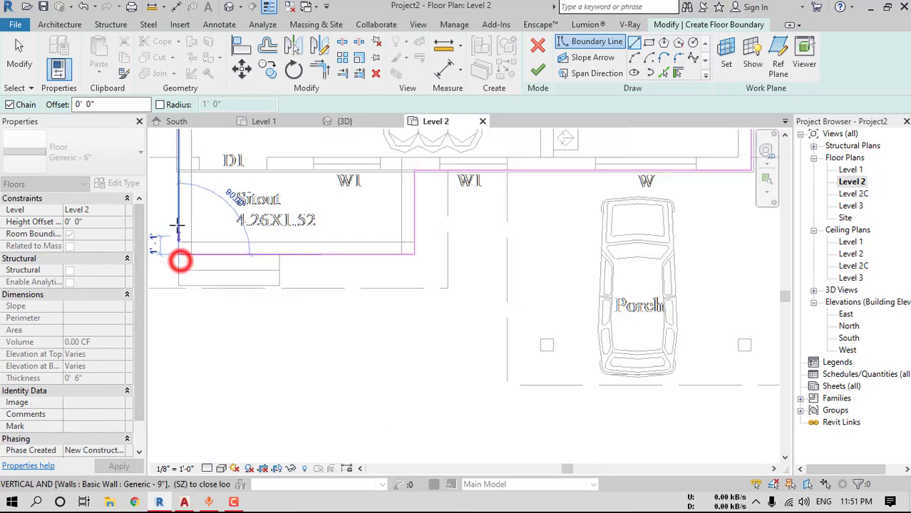
scroll(178, 220, down, 1)
middle_drag(179, 146, 229, 321)
middle_drag(229, 142, 258, 336)
scroll(258, 188, up, 4)
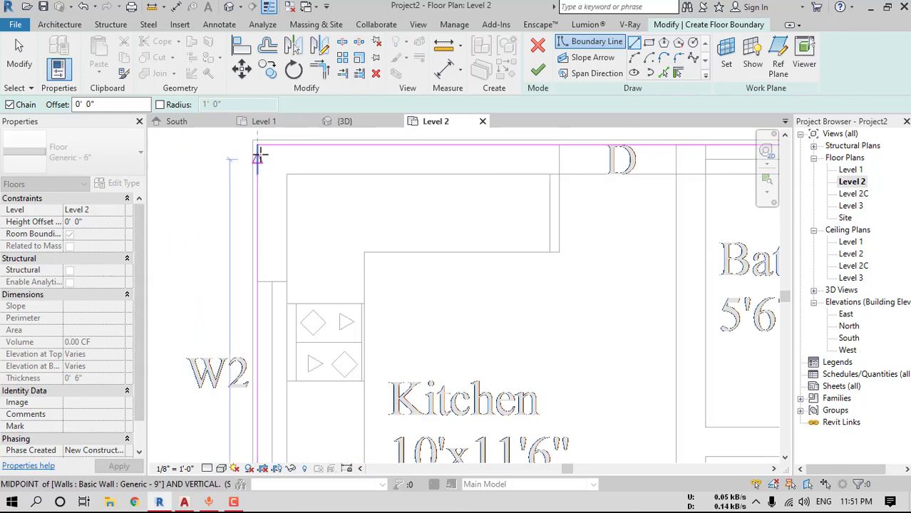
click(258, 147)
scroll(258, 146, down, 6)
middle_drag(438, 253, 426, 205)
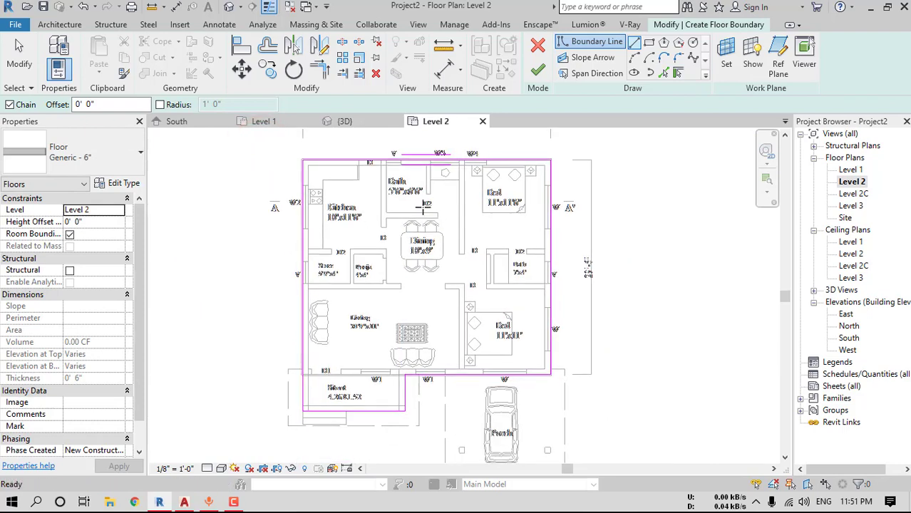
key(Escape)
key(Escape)
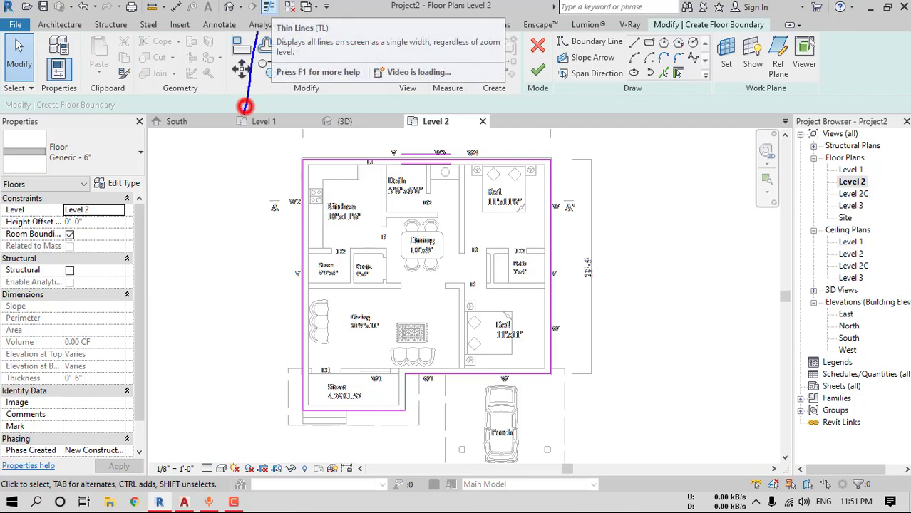
Toggle Thin Lines off and on to compare line weights at the kitchen corner of the floor boundary
mouse_move(183, 159)
mouse_down()
mouse_move(167, 146)
mouse_move(190, 217)
mouse_up()
key(Escape)
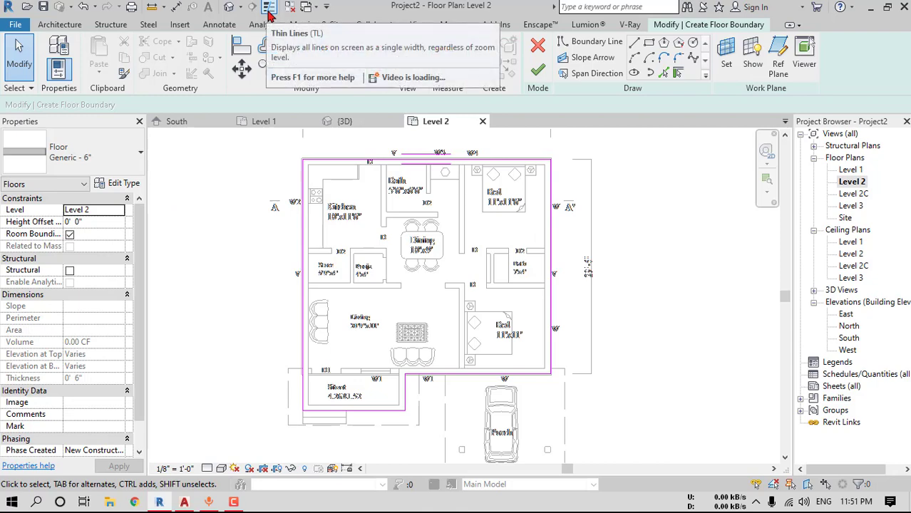
click(269, 7)
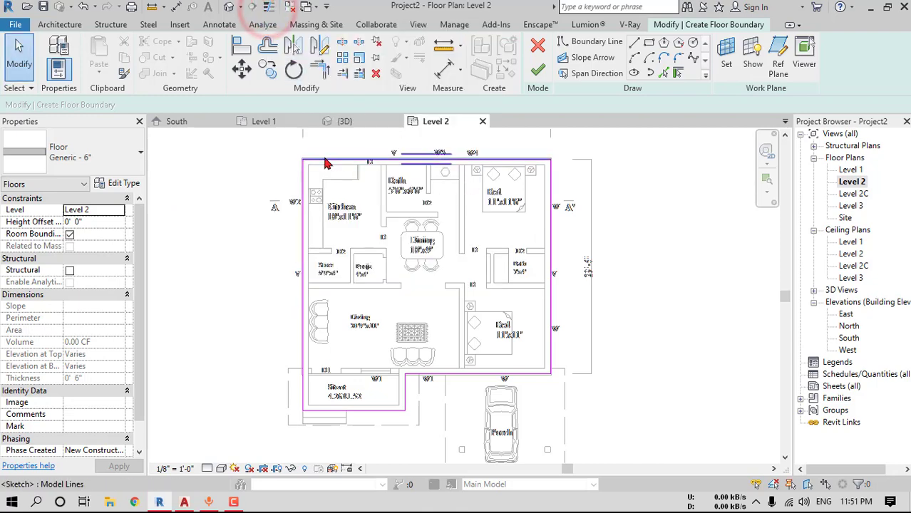
scroll(324, 163, up, 6)
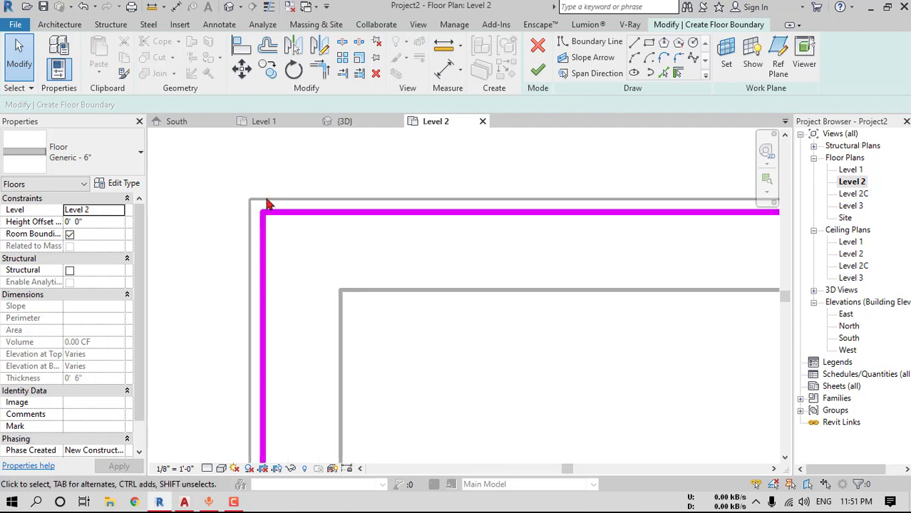
click(270, 9)
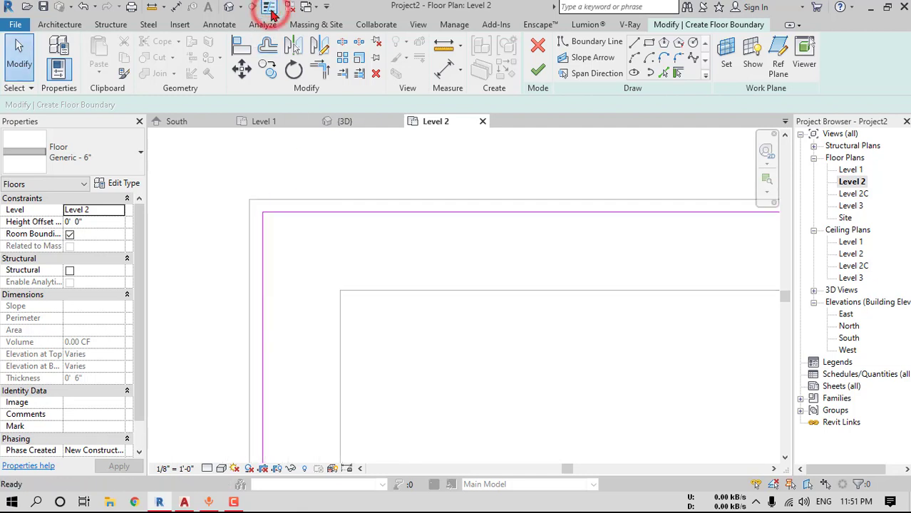
click(270, 9)
click(269, 8)
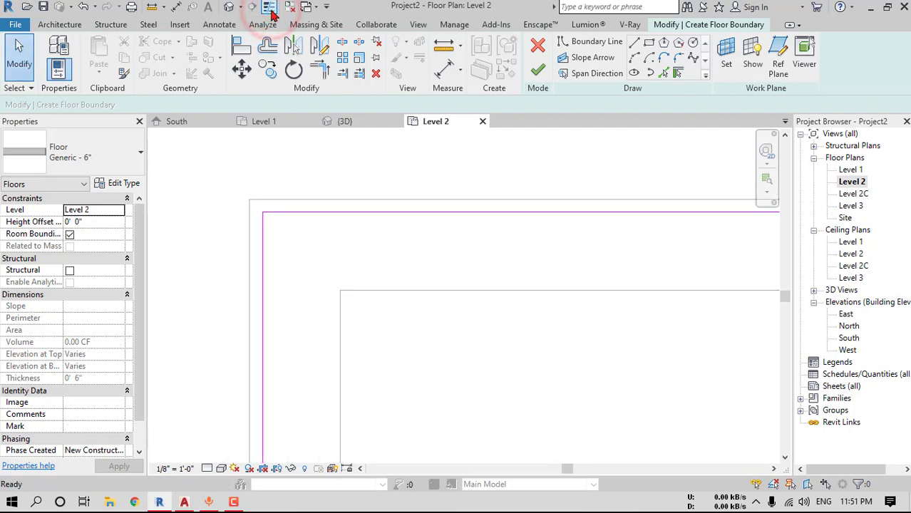
click(269, 9)
click(269, 9)
scroll(393, 223, down, 3)
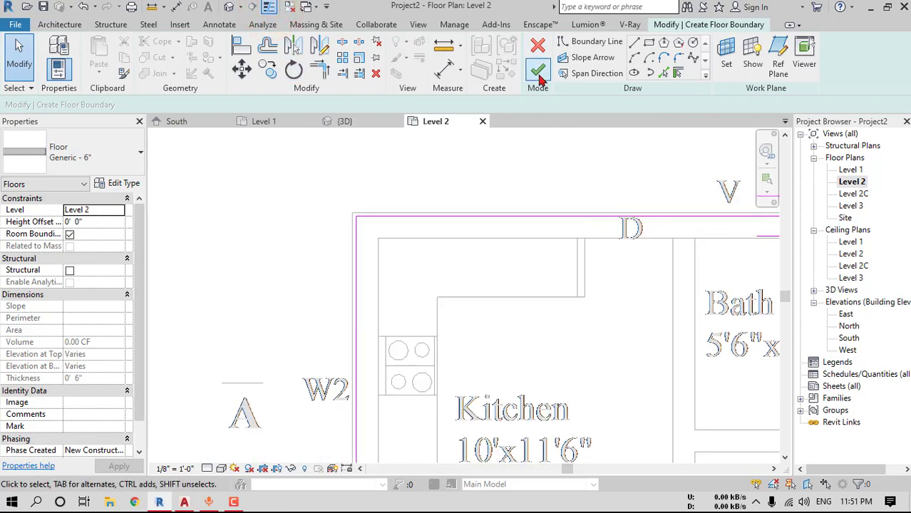
Finish the Level 2 floor sketch and attach the walls below to the floor's bottom
click(537, 70)
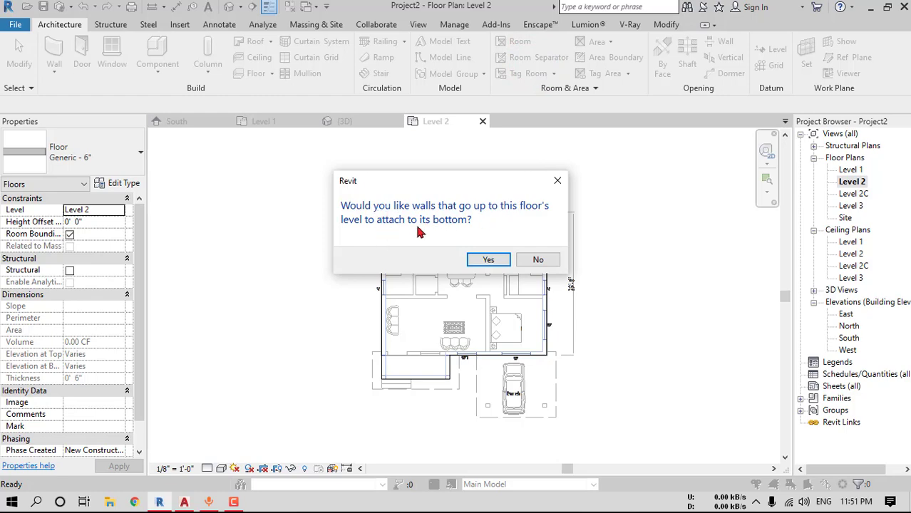
click(487, 260)
scroll(416, 260, up, 3)
Inspect the floor slab and its junction with the perimeter walls in the 3D view
click(229, 7)
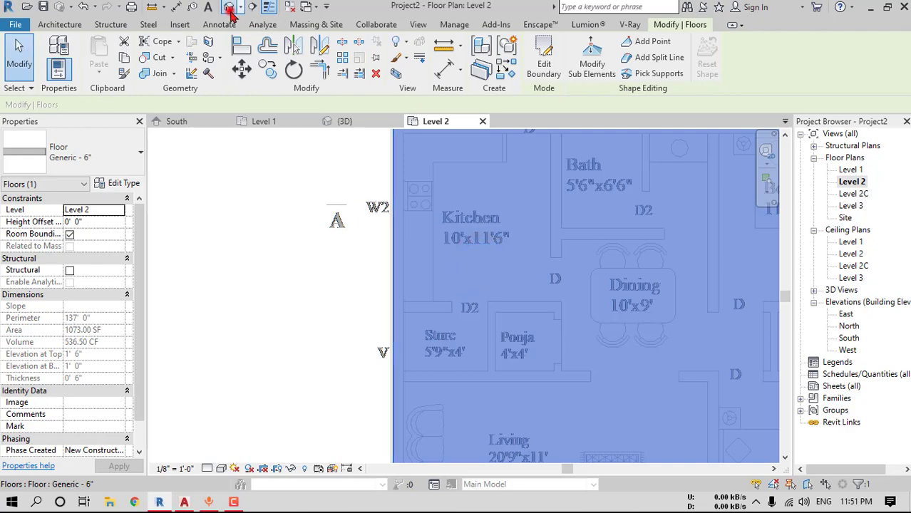
scroll(463, 370, up, 5)
click(508, 364)
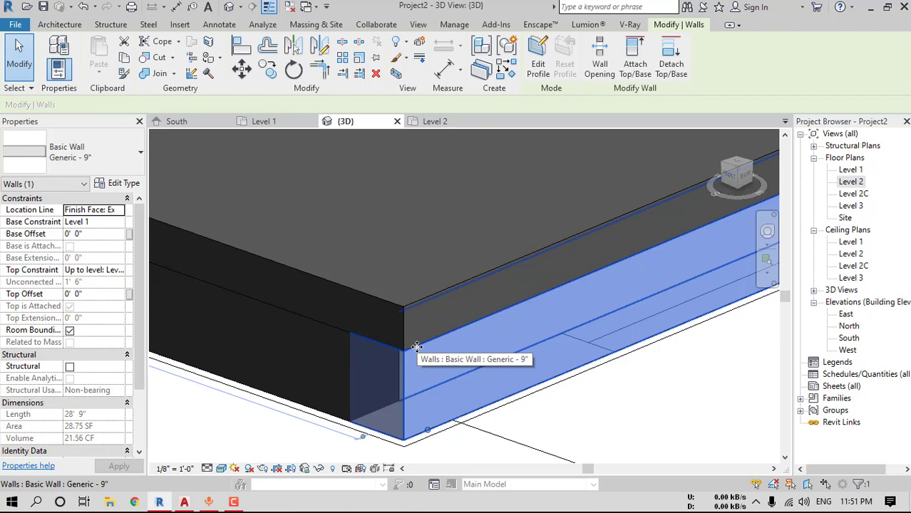
scroll(417, 347, down, 5)
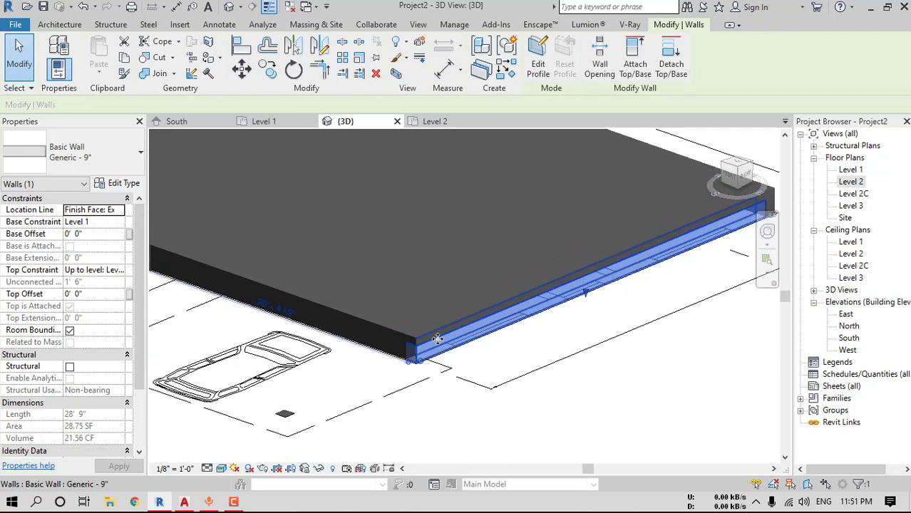
scroll(435, 339, down, 3)
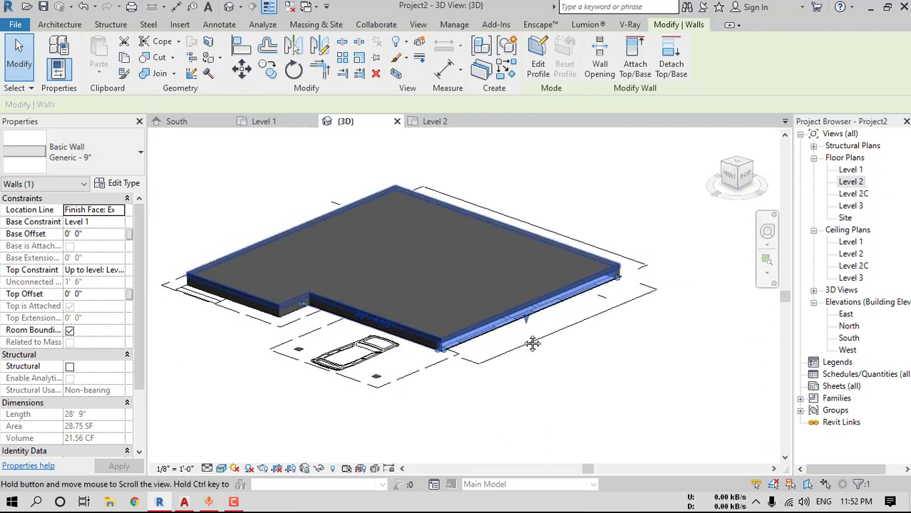
key(Escape)
shift+middle_drag(435, 342, 476, 371)
scroll(249, 261, up, 4)
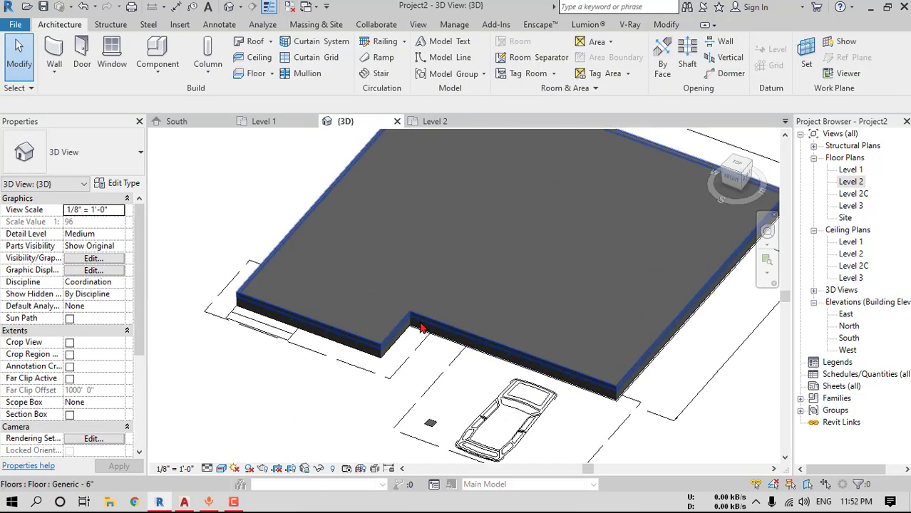
scroll(359, 288, down, 3)
shift+middle_drag(417, 301, 659, 271)
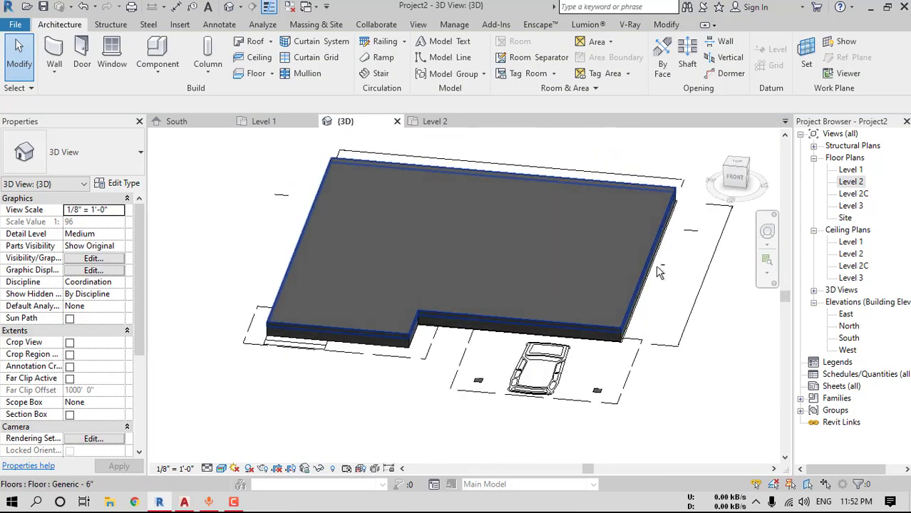
On the Level 2 floor plan, start a Generic - 9" wall with its top constraint set up to Level 3
double_click(851, 183)
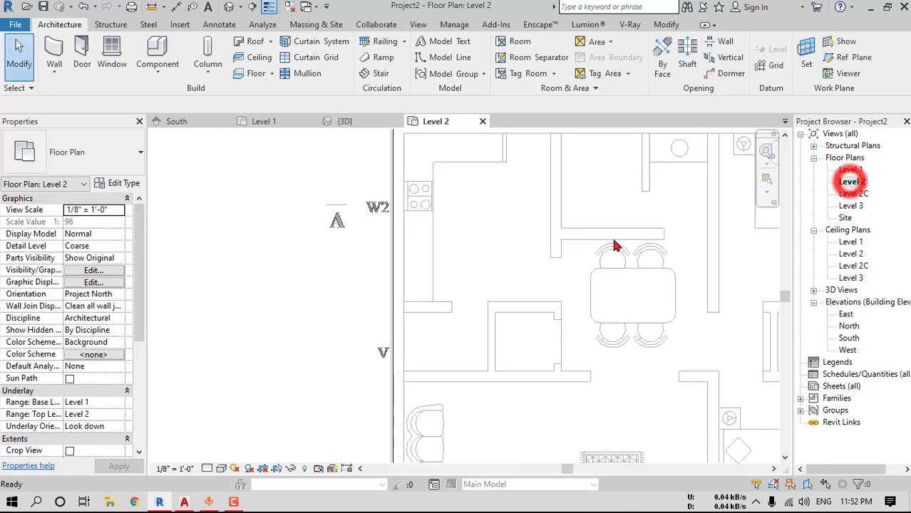
click(51, 50)
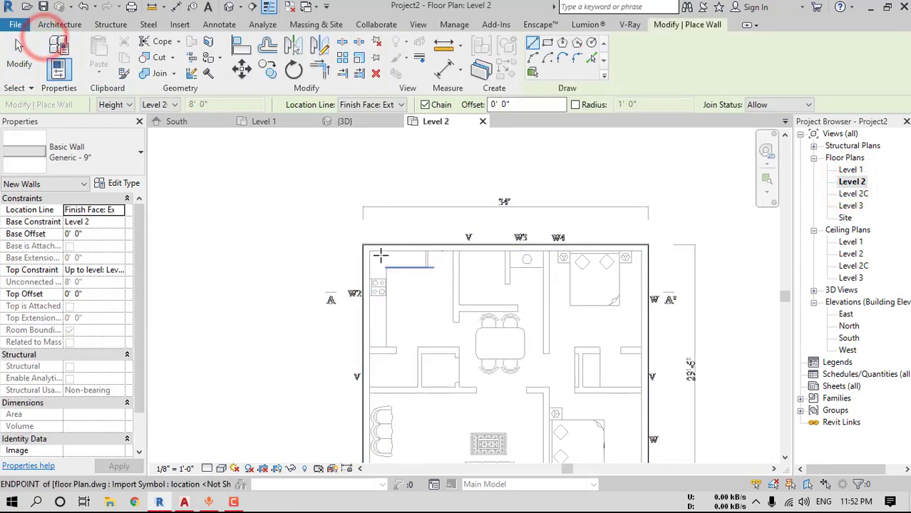
scroll(370, 249, up, 5)
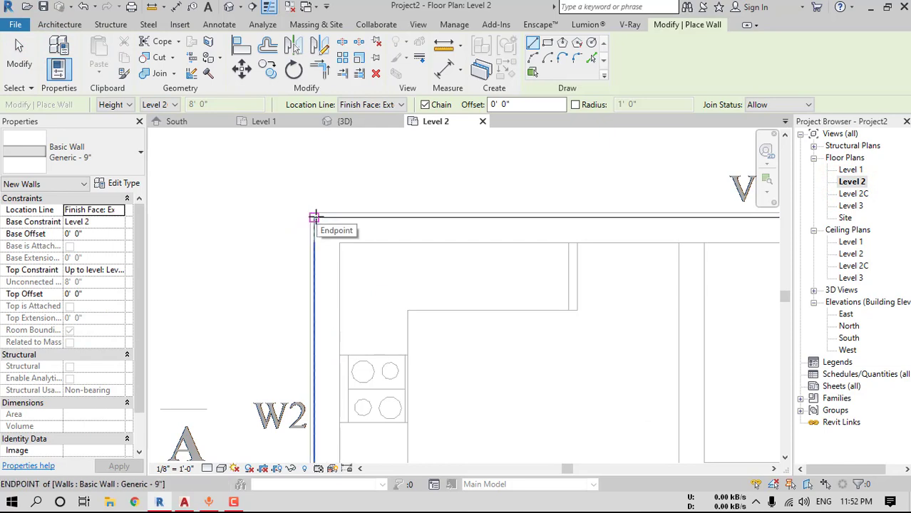
click(120, 270)
click(120, 271)
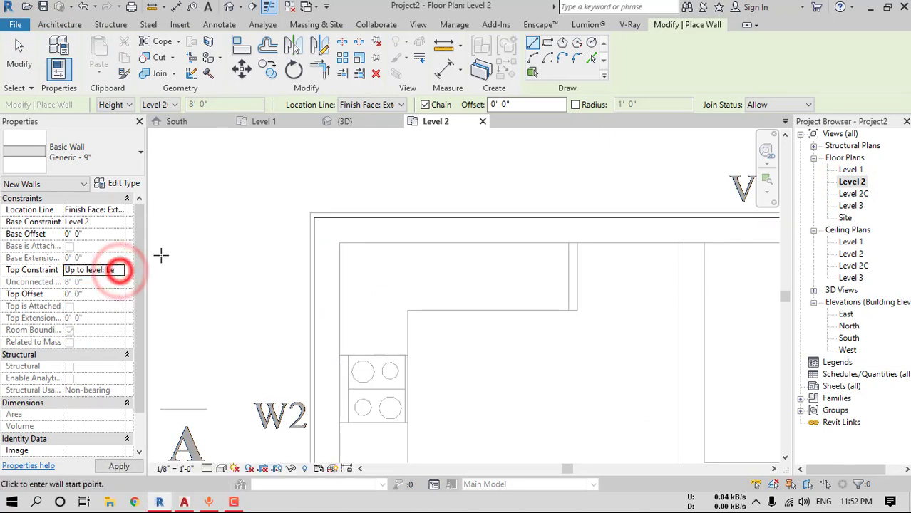
click(119, 270)
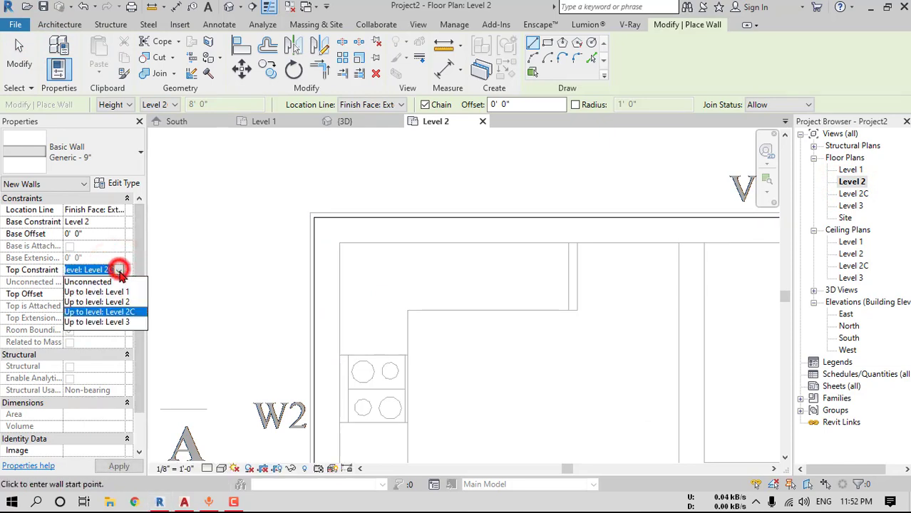
click(118, 323)
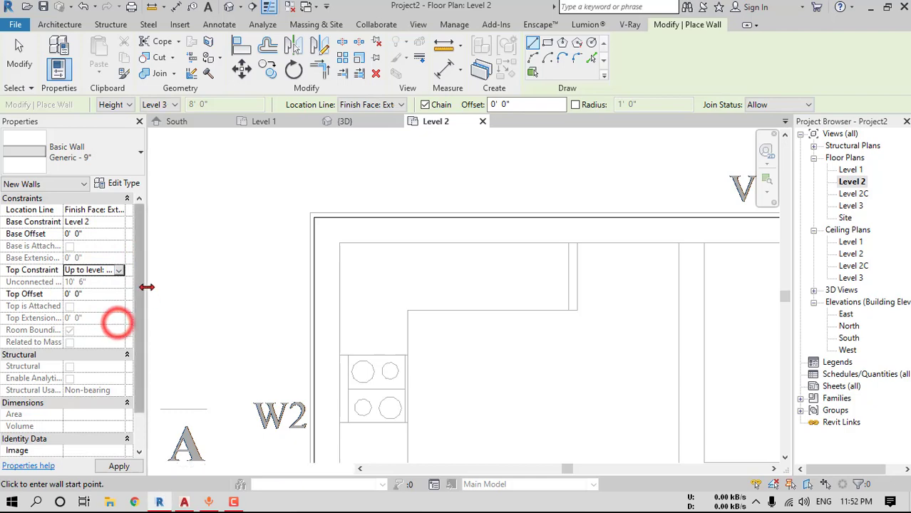
Draw the Level 2 north exterior wall 34' long and continue the east wall to the porch-side corner
click(316, 227)
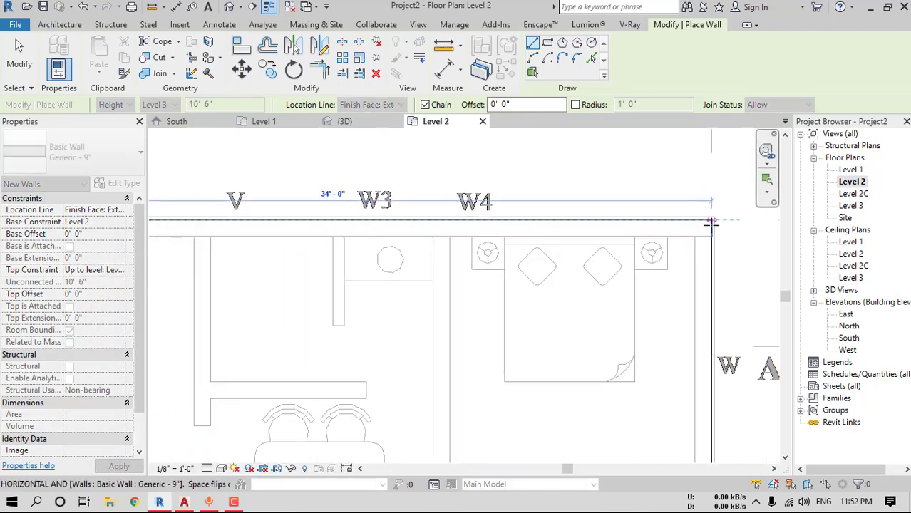
click(711, 222)
scroll(707, 356, down, 2)
middle_drag(707, 371, 704, 215)
middle_drag(713, 396, 709, 224)
middle_drag(690, 456, 690, 346)
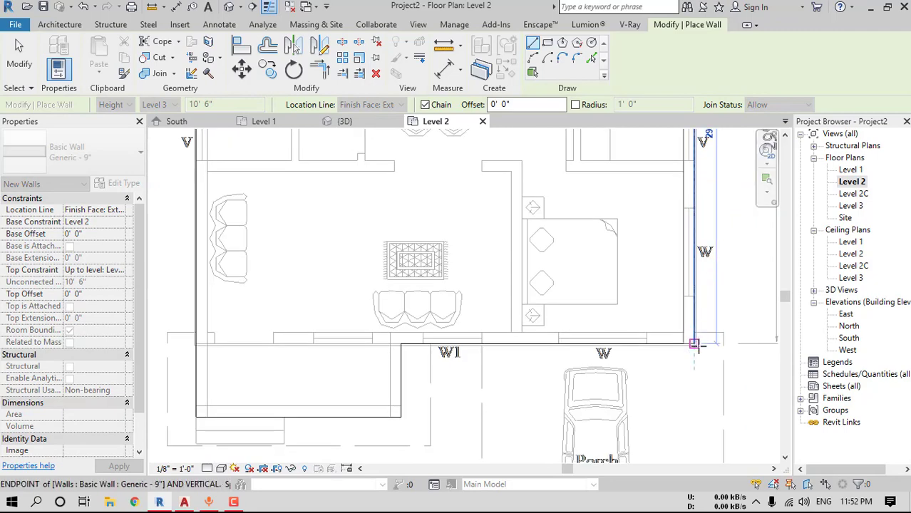
scroll(690, 339, up, 3)
click(689, 344)
Draw the Level 2 south exterior wall straight west past the sitout to meet the west wall line
scroll(677, 342, down, 1)
middle_drag(462, 348, 874, 330)
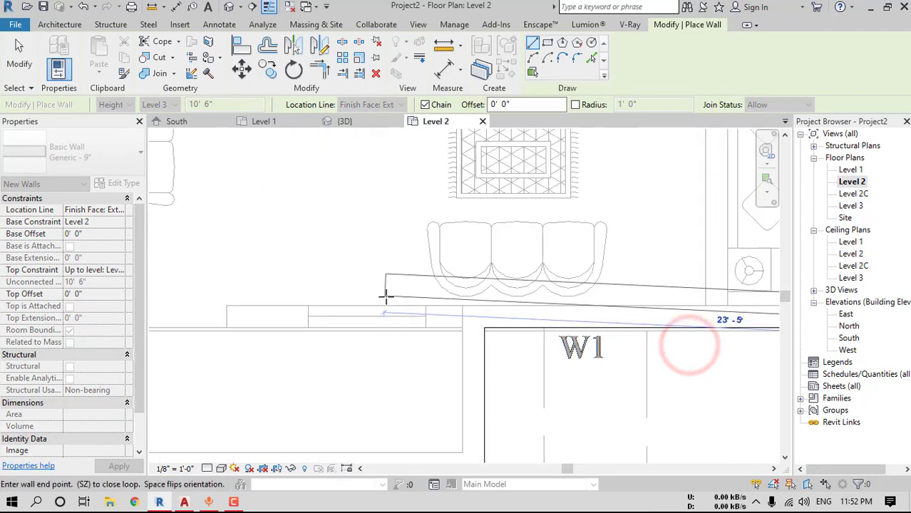
scroll(349, 295, down, 2)
middle_drag(350, 295, 525, 306)
scroll(385, 296, up, 2)
click(360, 303)
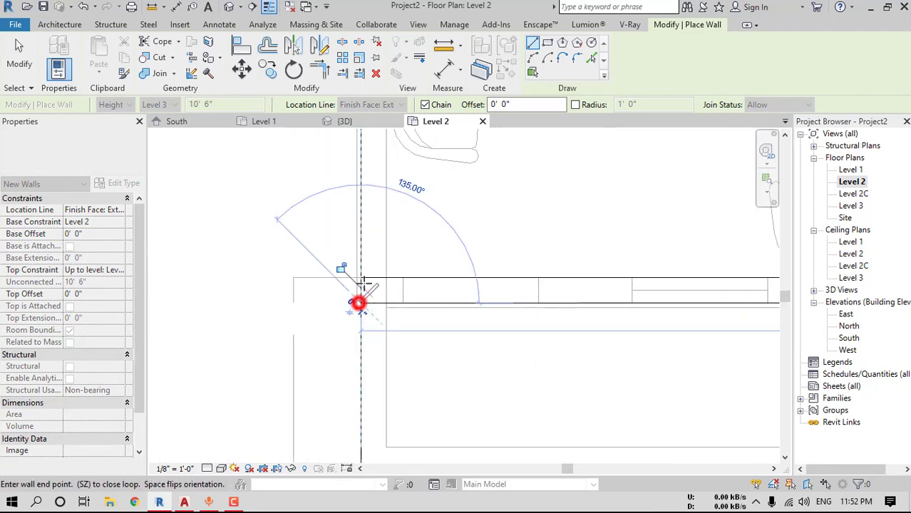
Run the wall chain north along the west side and close it at the northwest corner with the north exterior wall
scroll(364, 268, down, 3)
middle_drag(372, 201, 374, 414)
middle_drag(380, 167, 374, 332)
scroll(372, 275, up, 3)
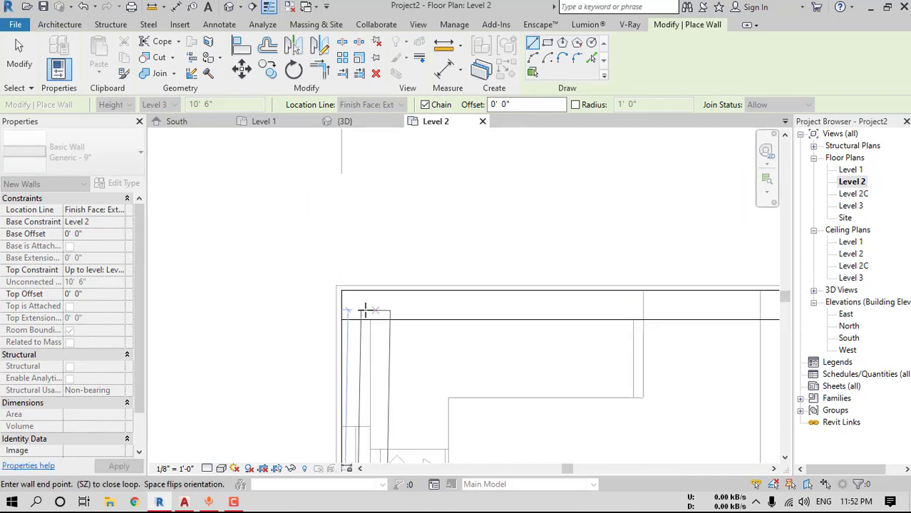
click(328, 280)
Draw the living room's north wall from the west exterior wall to the opening, about 13' 1 1/2" long
scroll(356, 275, down, 4)
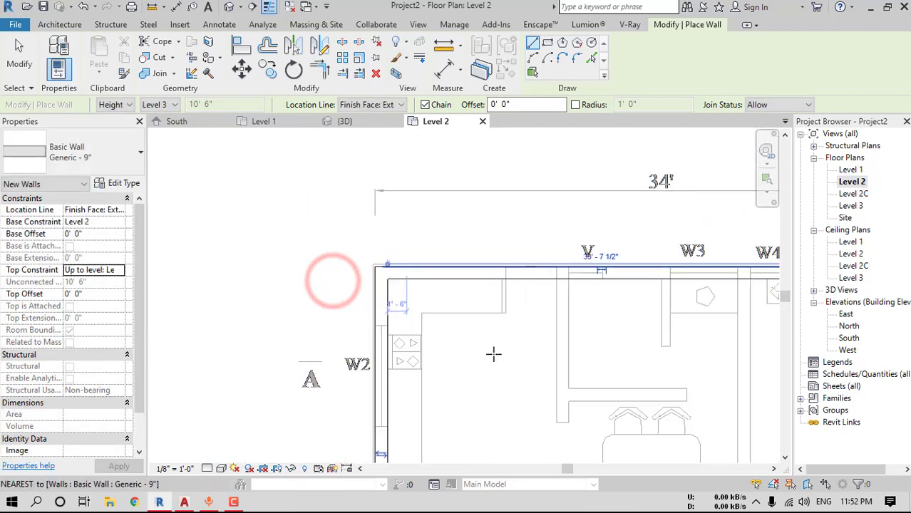
middle_drag(463, 312, 442, 250)
scroll(372, 246, up, 4)
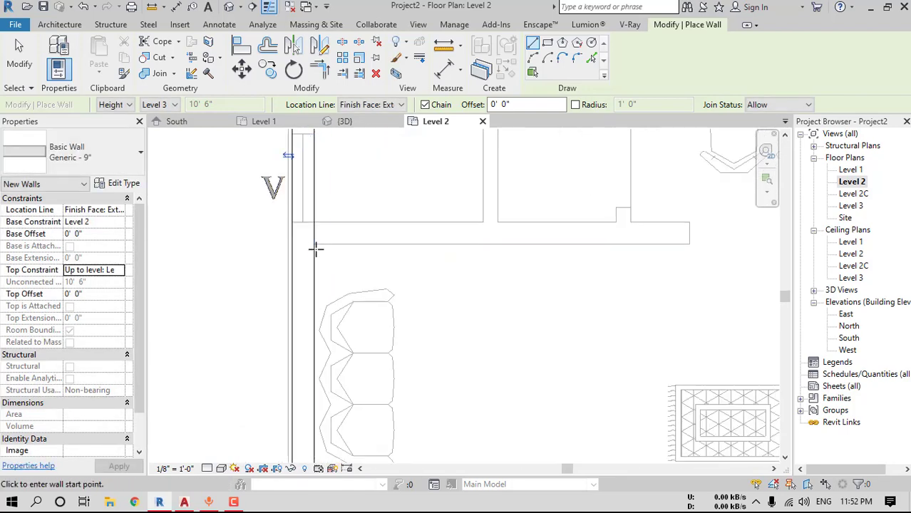
click(315, 246)
click(687, 243)
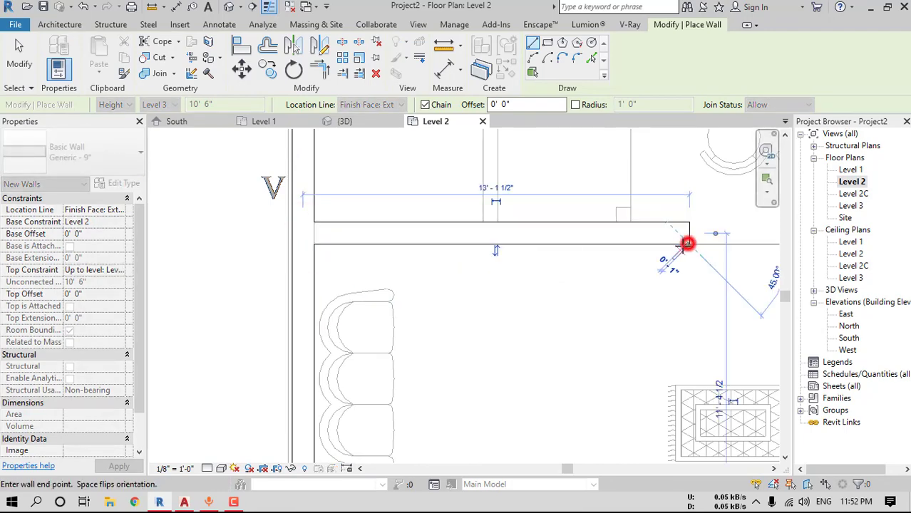
key(Escape)
Draw the wall from the east jamb of the living room opening to the bedroom corner and south to the south exterior wall
scroll(670, 263, down, 2)
middle_drag(651, 280, 414, 324)
scroll(599, 284, up, 2)
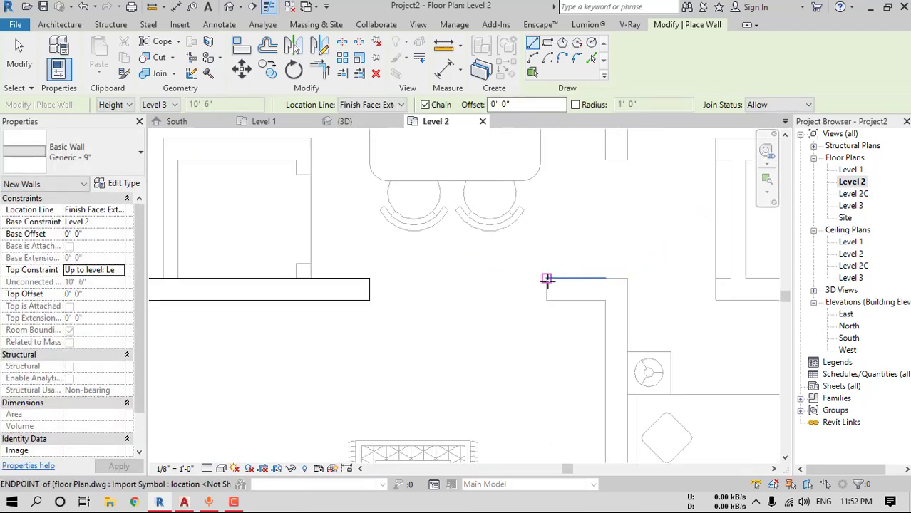
click(547, 278)
click(626, 279)
scroll(627, 343, down, 1)
middle_drag(628, 343, 633, 207)
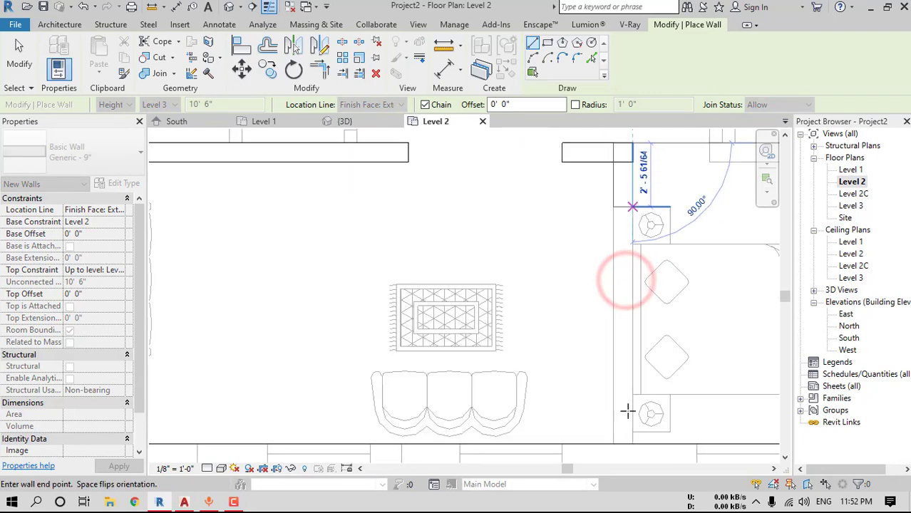
click(632, 444)
key(Escape)
Draw the southeast bedroom's north wall 8' long, from the east exterior wall west to the door opening
scroll(689, 275, down, 2)
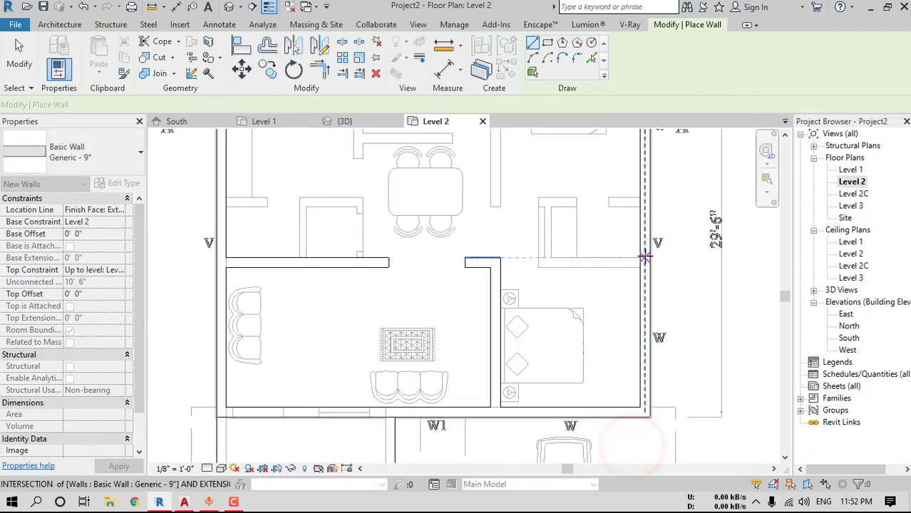
scroll(645, 257, up, 3)
click(635, 277)
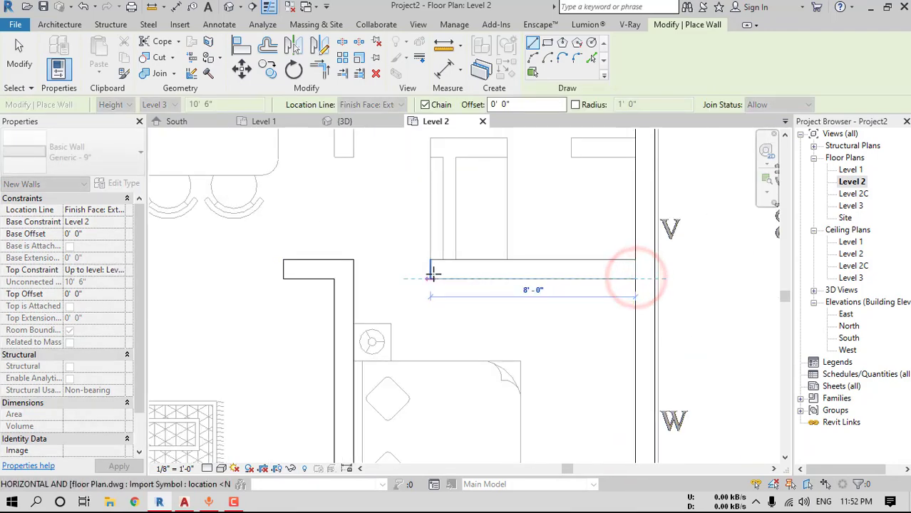
click(432, 276)
key(Escape)
Draw the short wall on the north side of the east bath, from the east exterior wall to the door opening
middle_drag(635, 116, 637, 203)
click(636, 226)
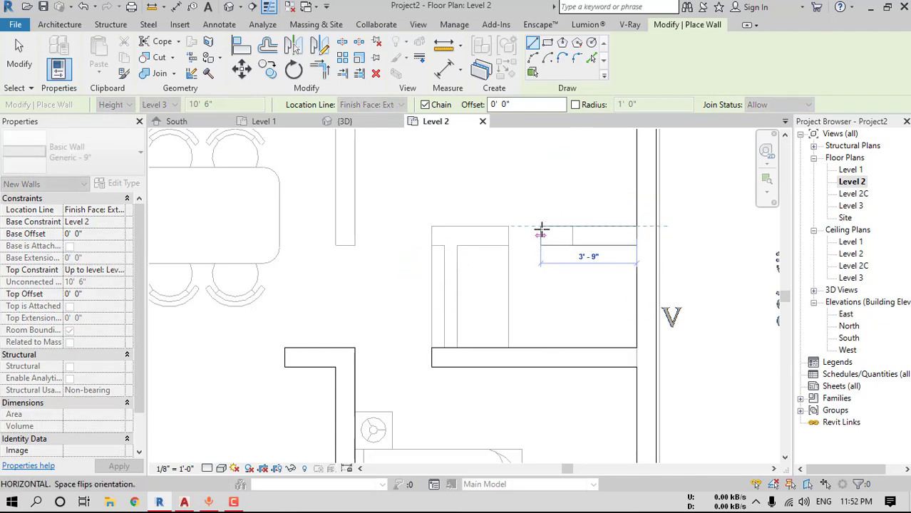
click(572, 227)
key(Escape)
Draw the northeast bedroom's wall from the bath door's west jamb to the dining-side corner and north to the exterior wall
click(509, 227)
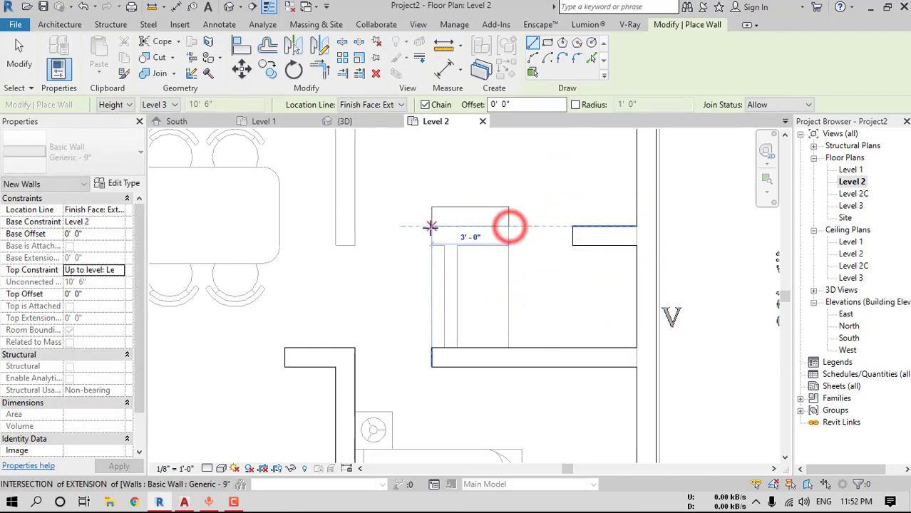
click(356, 226)
scroll(352, 225, down, 2)
middle_drag(366, 203, 384, 314)
click(369, 170)
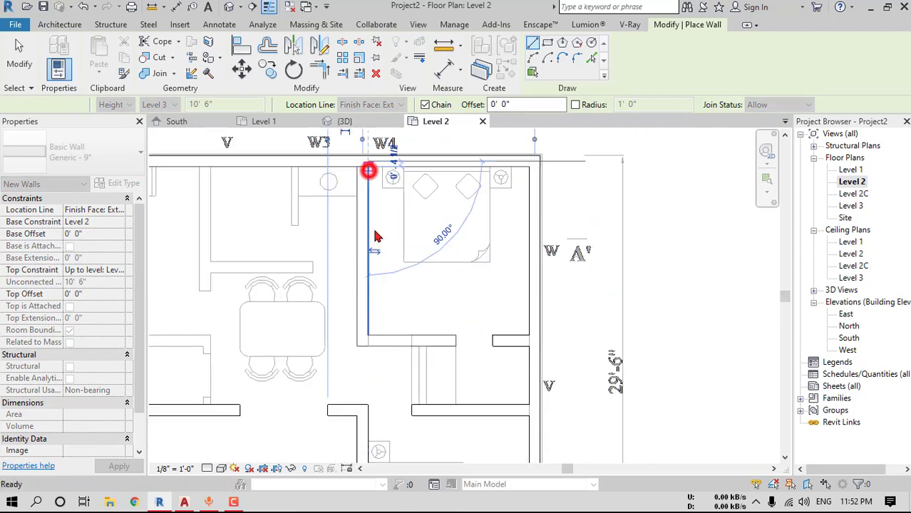
Finish placing walls, inspect the Level 2 walls in the 3D view, and open the Level 3 floor plan
scroll(378, 237, down, 3)
scroll(362, 241, up, 3)
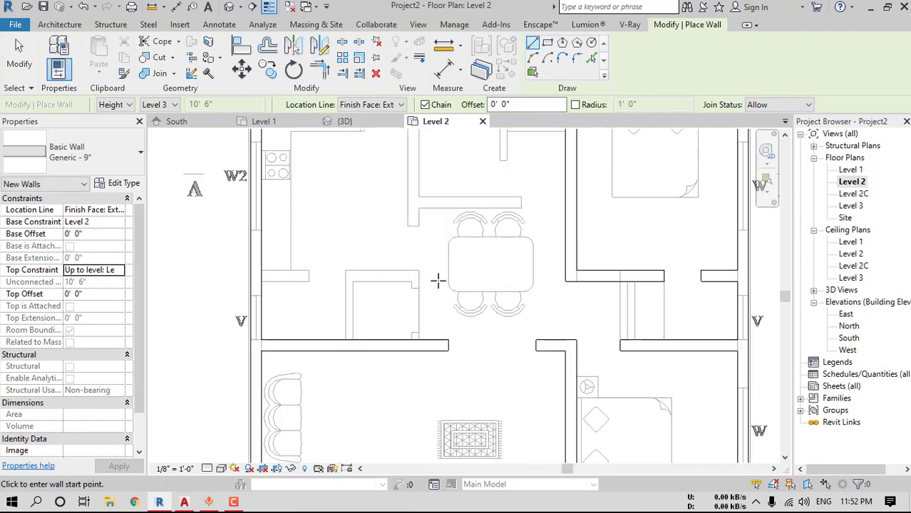
scroll(437, 281, down, 3)
middle_drag(506, 295, 520, 247)
scroll(421, 307, up, 2)
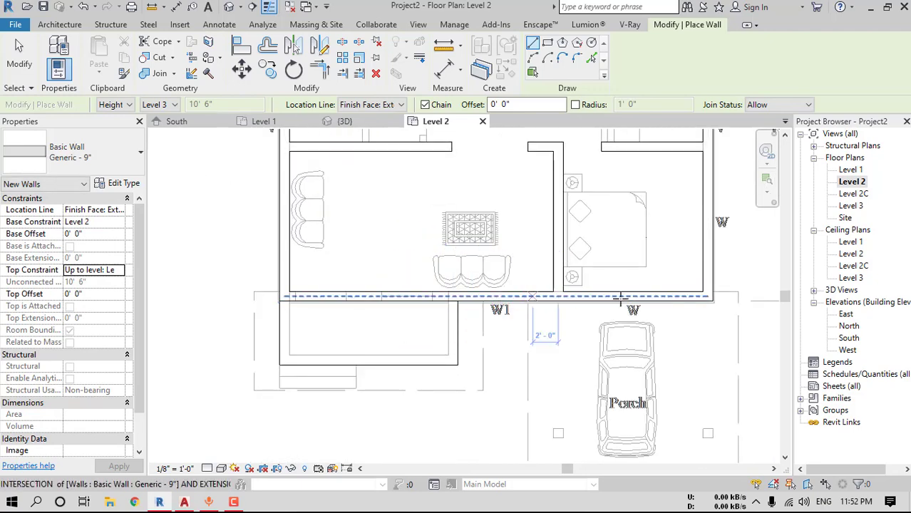
scroll(630, 289, down, 2)
key(Escape)
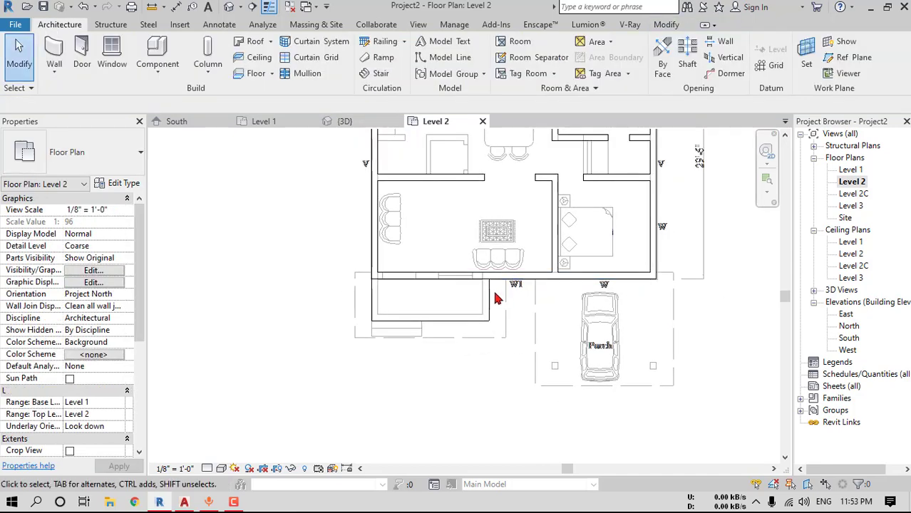
scroll(498, 298, down, 2)
click(228, 7)
shift+middle_drag(441, 285, 641, 278)
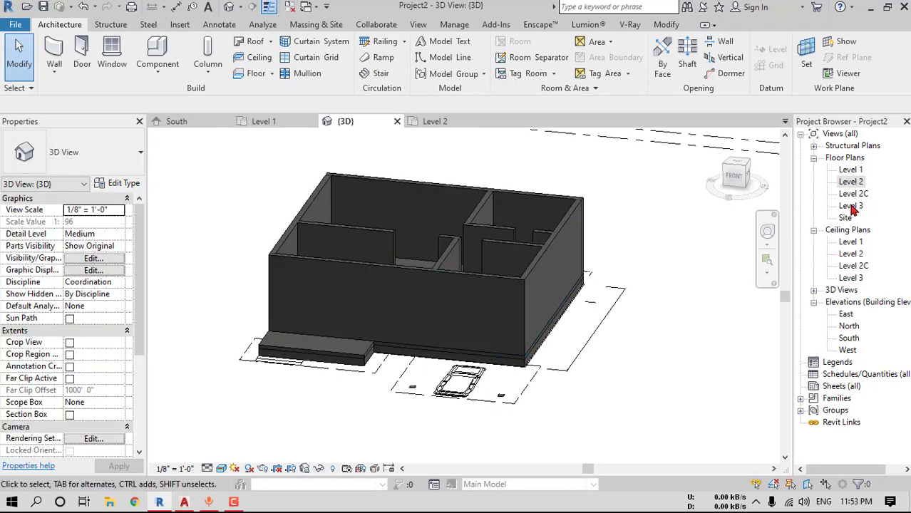
double_click(850, 206)
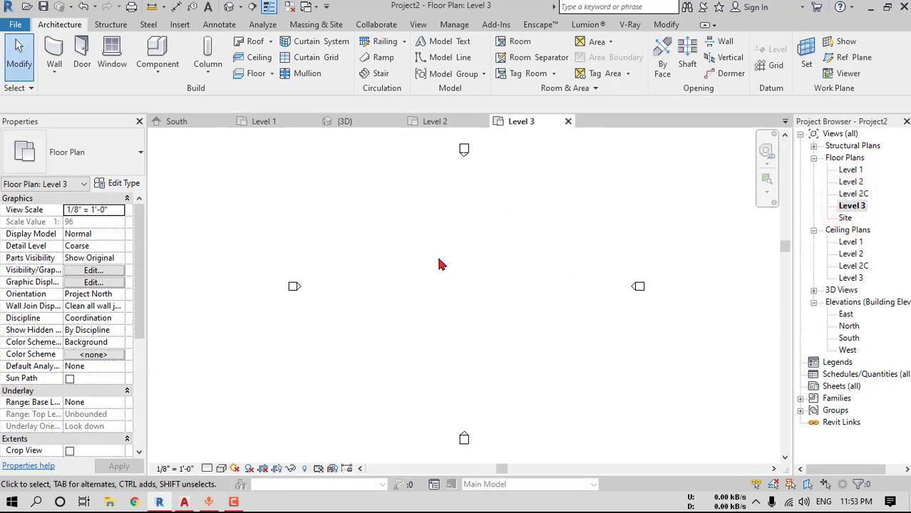
drag(529, 228, 469, 205)
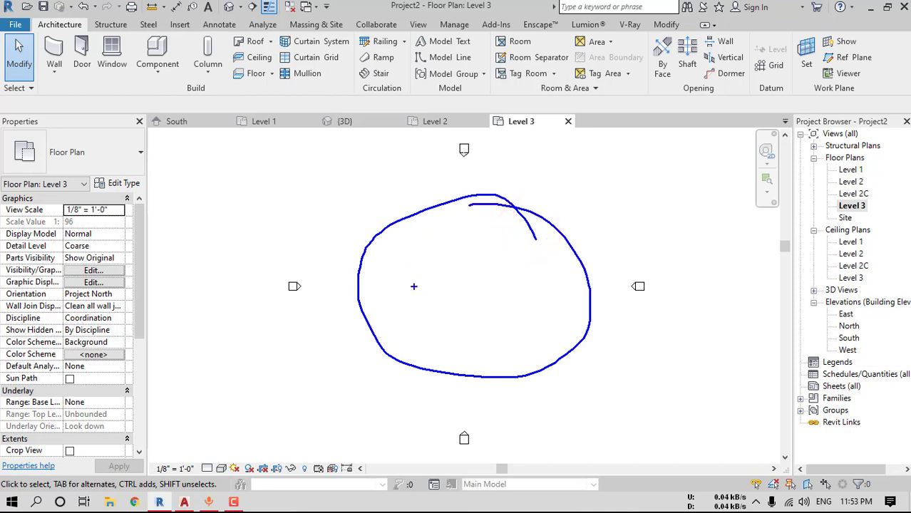
key(Escape)
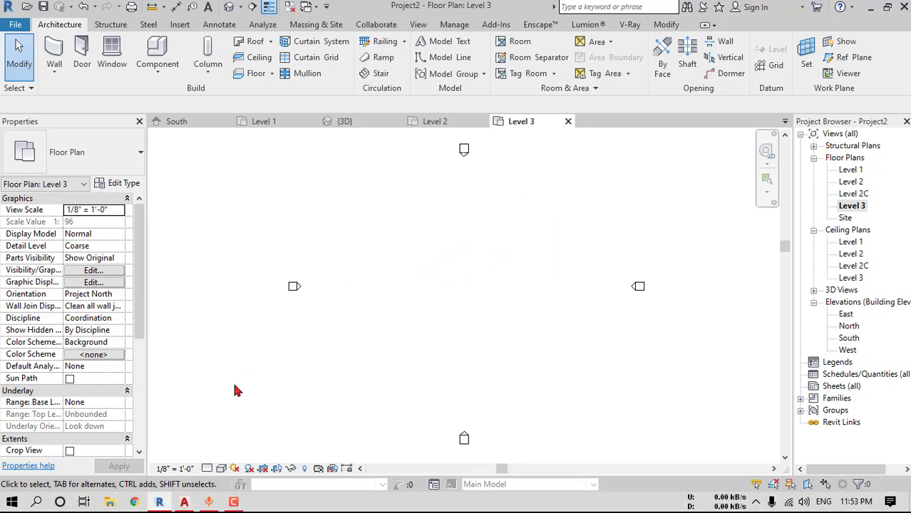
drag(238, 378, 309, 367)
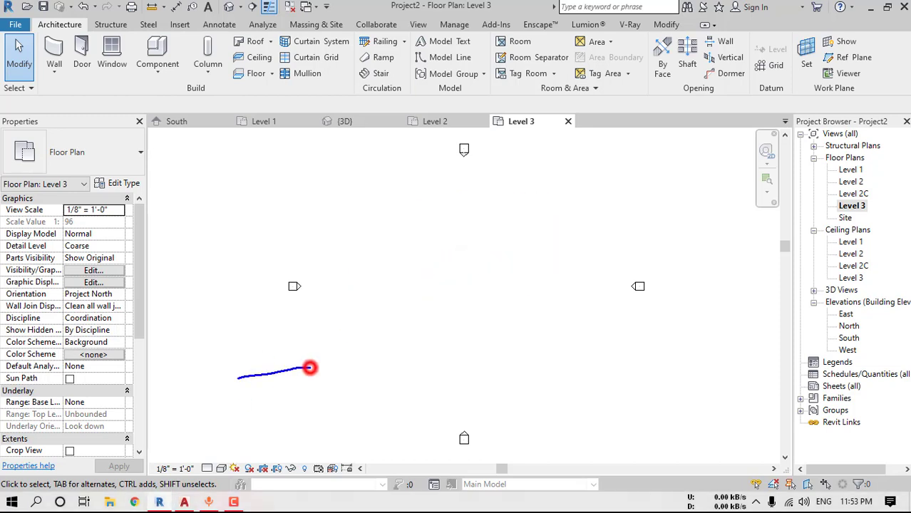
key(Escape)
Set the Level 3 plan's underlay base level to Level 2
click(118, 403)
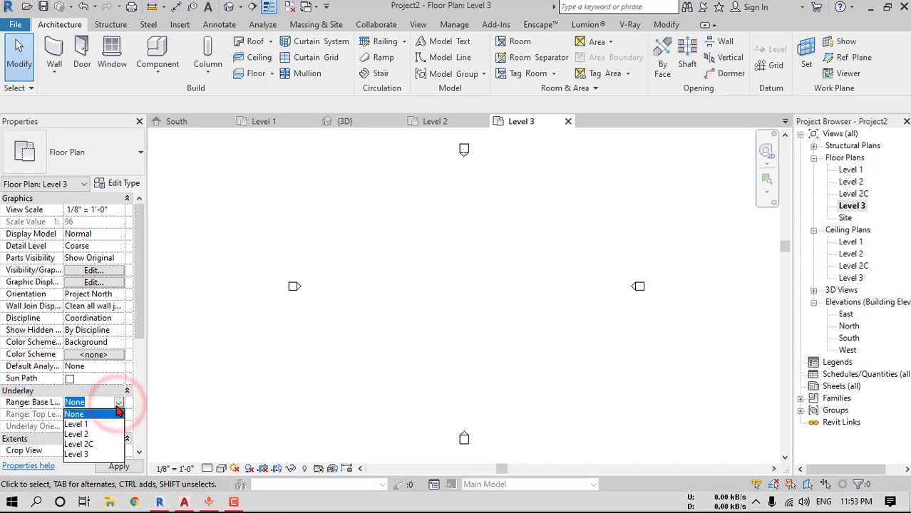
click(87, 434)
click(118, 466)
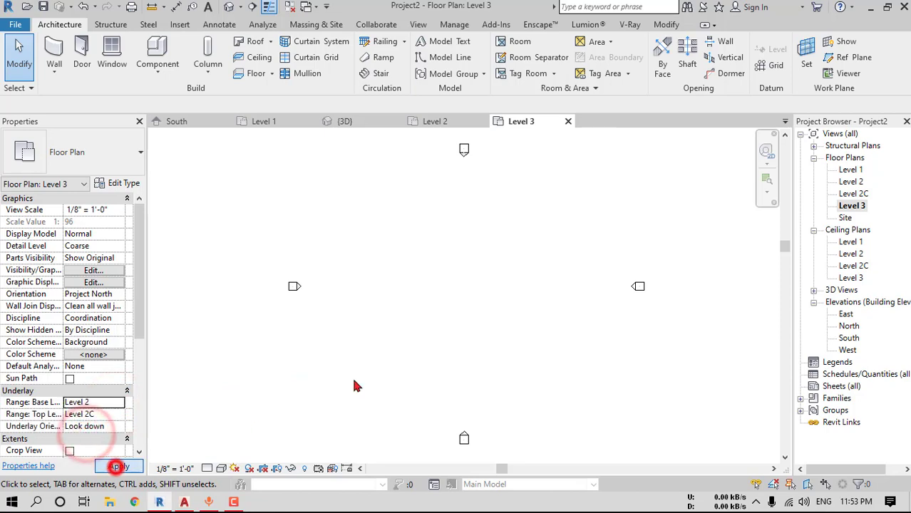
Try Level 1 as the Level 3 plan's underlay base level and return it to Level 2
click(118, 404)
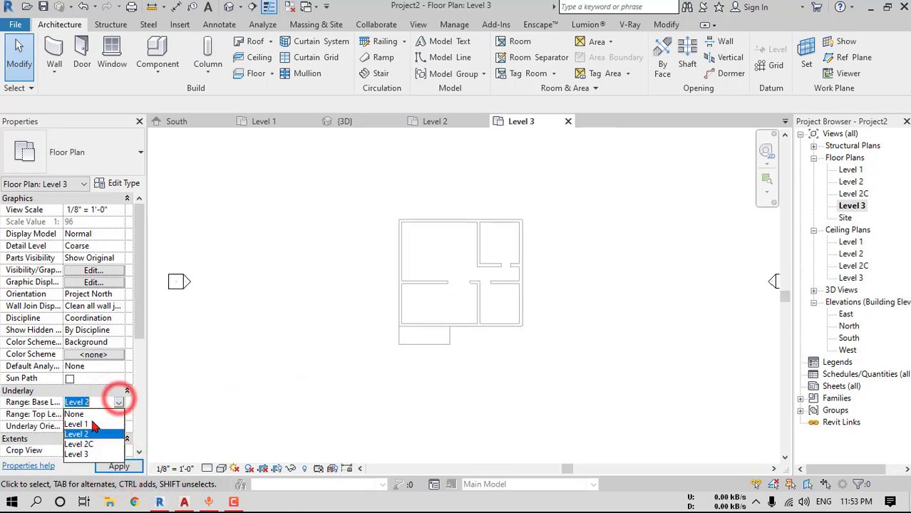
click(87, 424)
click(118, 466)
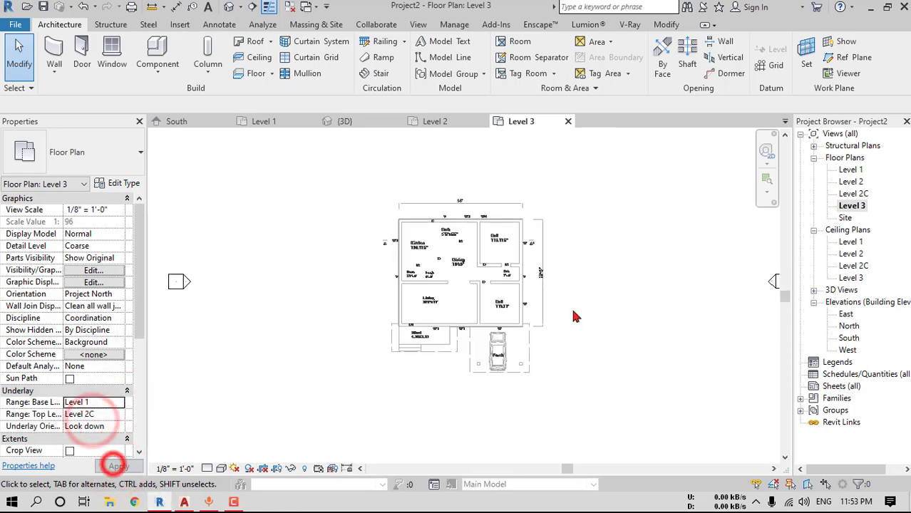
click(118, 403)
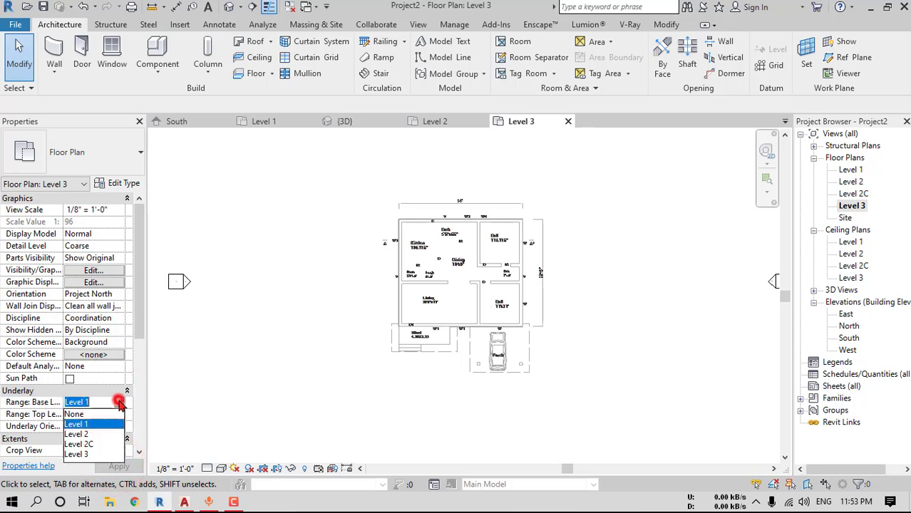
click(87, 433)
click(118, 466)
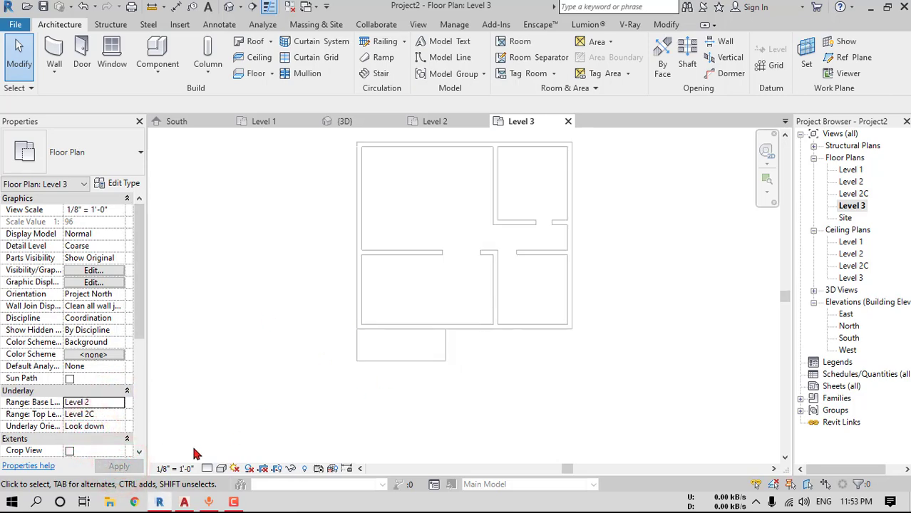
Switch to the AutoCAD drawing and measure the roof slab's overhang beyond the wall at the elevation's west end
click(186, 503)
scroll(481, 317, down, 5)
scroll(481, 317, up, 5)
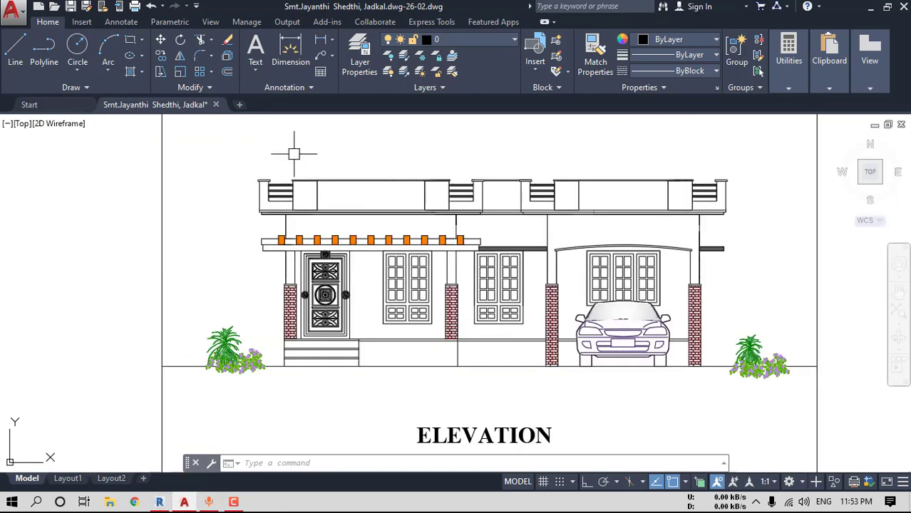
click(290, 48)
scroll(270, 228, up, 6)
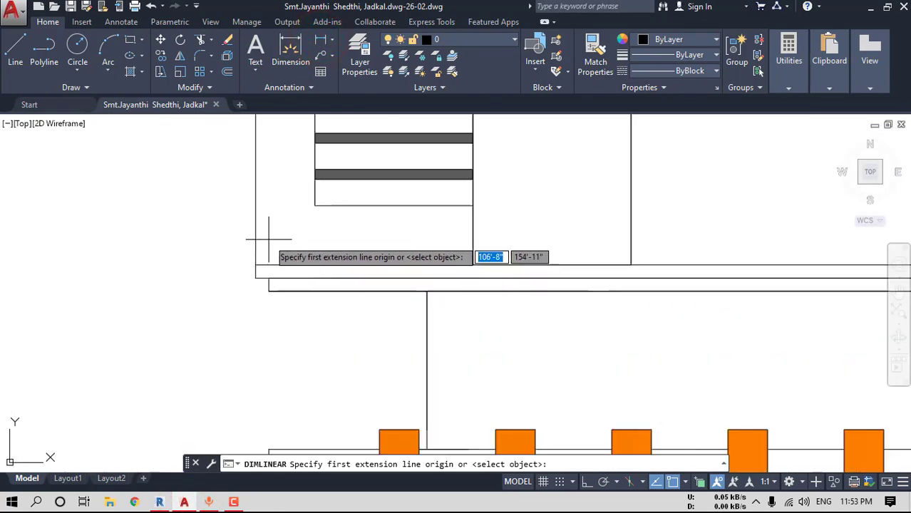
click(255, 263)
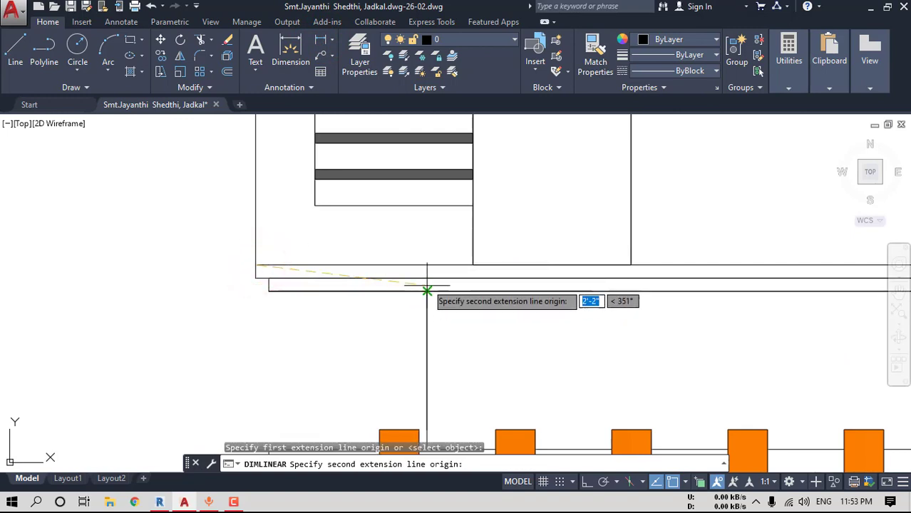
click(425, 268)
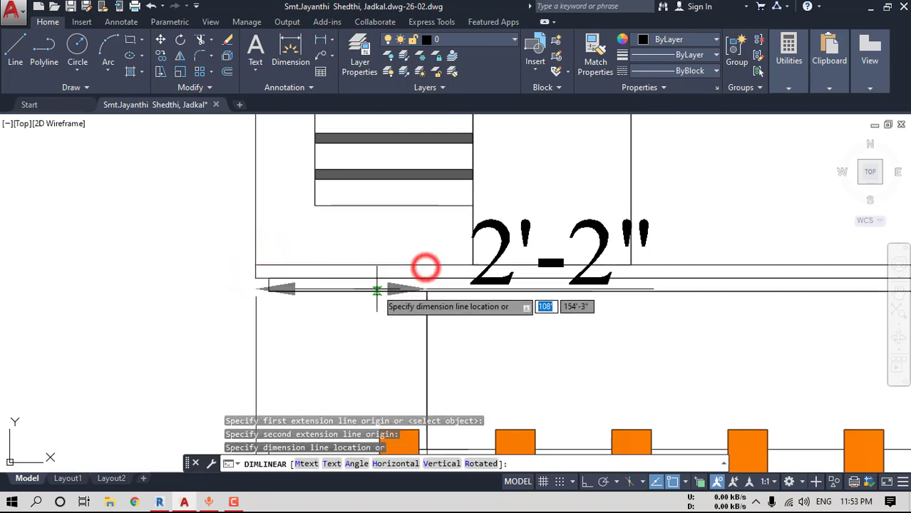
scroll(377, 290, down, 5)
scroll(378, 305, up, 2)
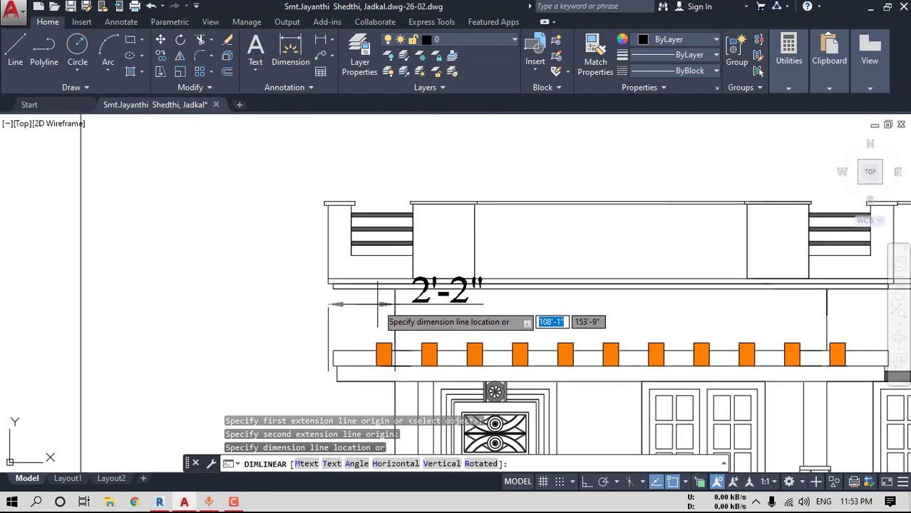
key(Escape)
Measure the roof slab's overhang beyond the wall at the elevation's east end
scroll(456, 307, down, 5)
scroll(540, 307, up, 8)
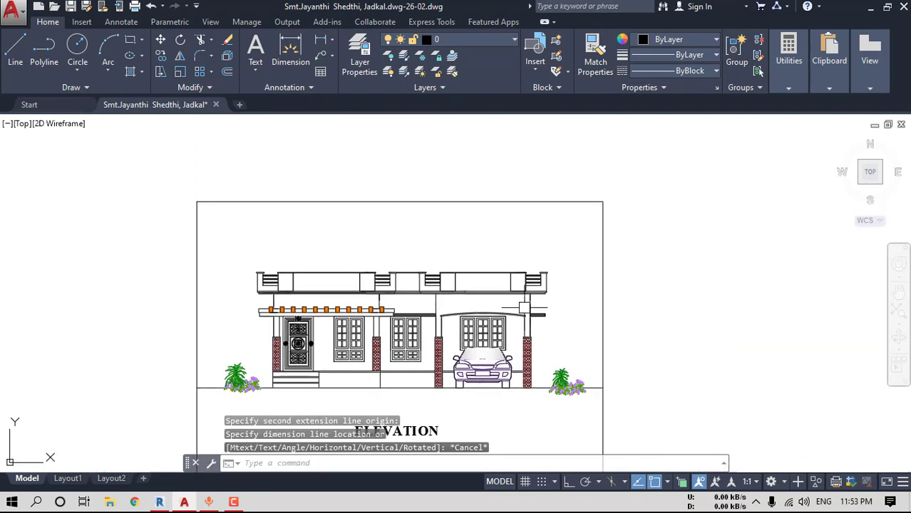
click(320, 40)
scroll(482, 217, up, 4)
click(464, 295)
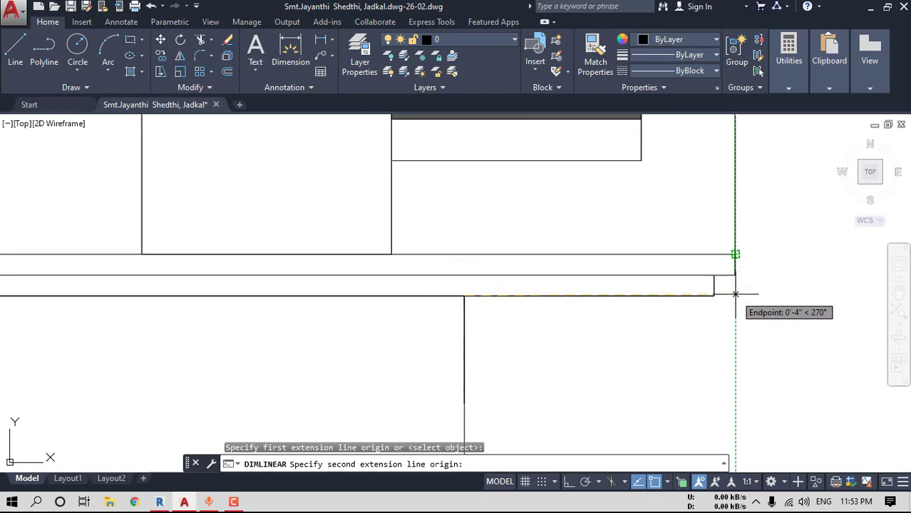
click(736, 296)
scroll(735, 296, down, 5)
key(Escape)
middle_drag(530, 311, 660, 260)
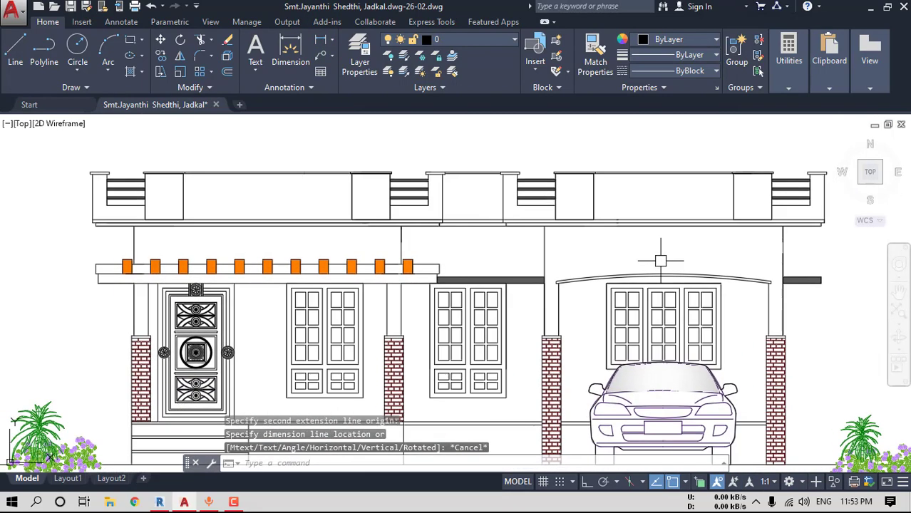
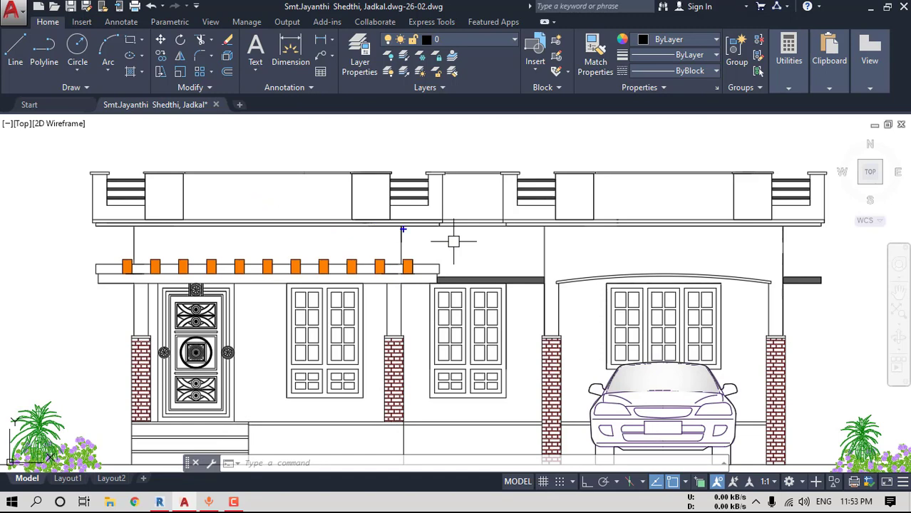
Examine the sitout and porch roof outlines on the plan and the matching parapet sections on the front elevation
scroll(454, 241, down, 5)
scroll(445, 357, up, 8)
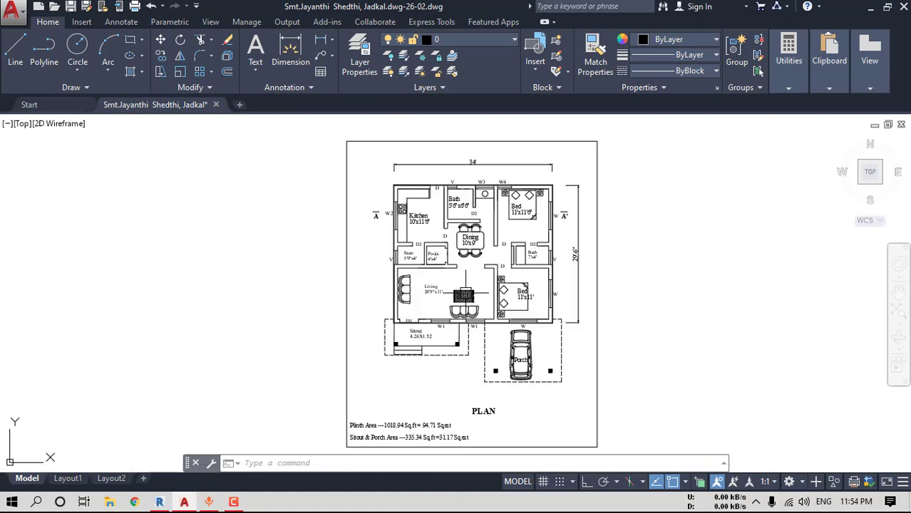
middle_drag(523, 364, 518, 266)
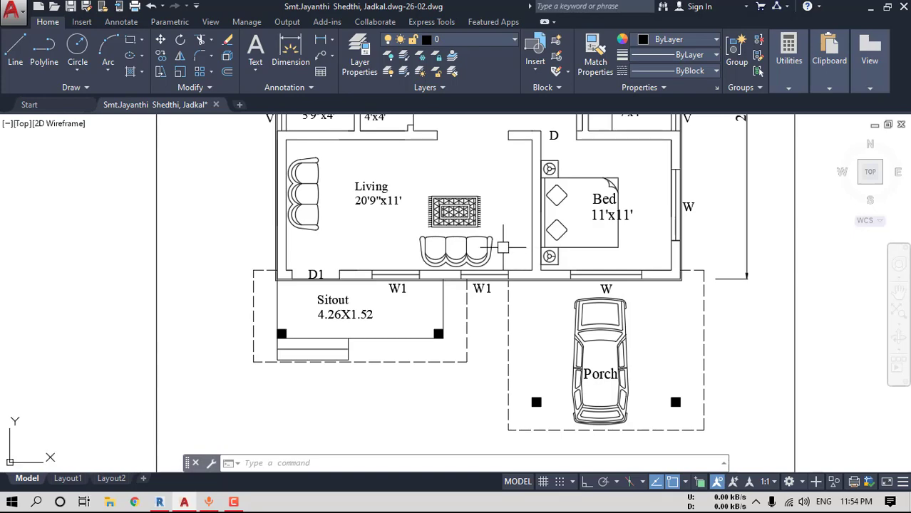
scroll(523, 273, down, 5)
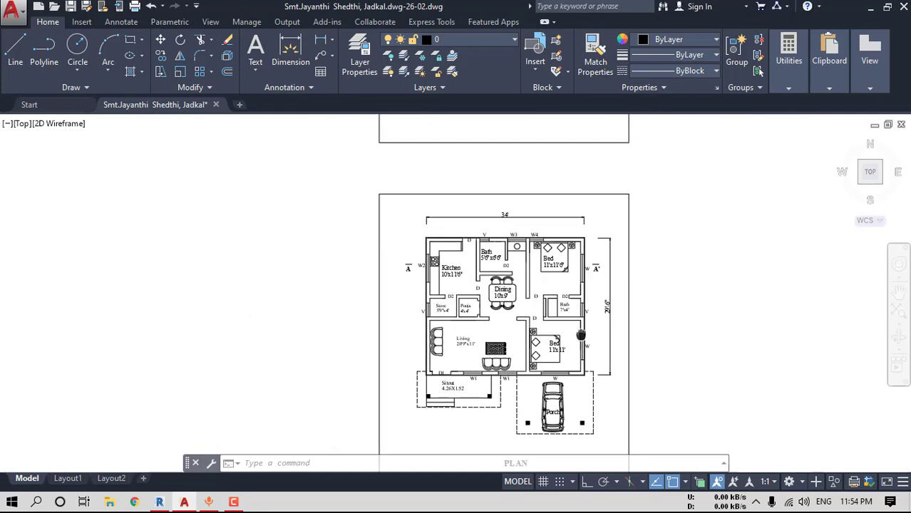
mouse_move(541, 117)
middle_down()
mouse_move(547, 202)
mouse_move(576, 258)
middle_up()
scroll(547, 202, up, 6)
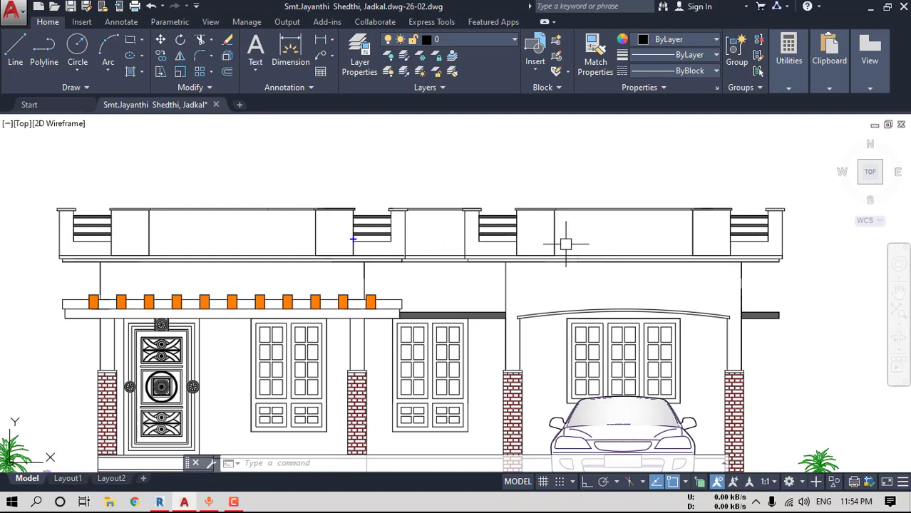
drag(112, 262, 394, 243)
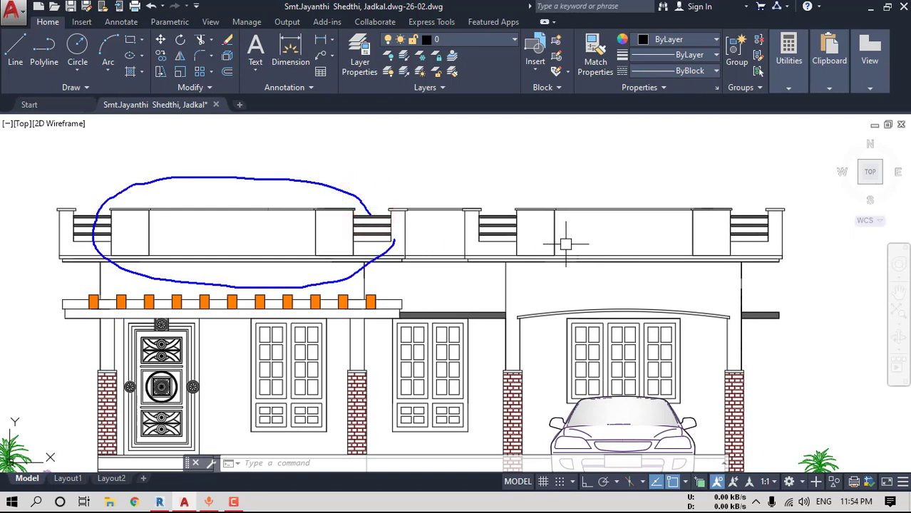
mouse_move(269, 249)
mouse_down()
mouse_move(259, 278)
mouse_move(280, 275)
mouse_up()
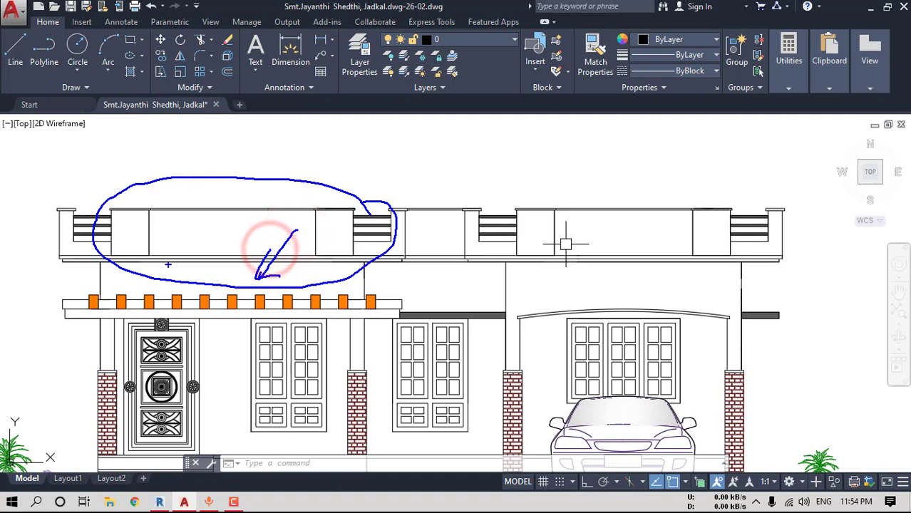
key(Escape)
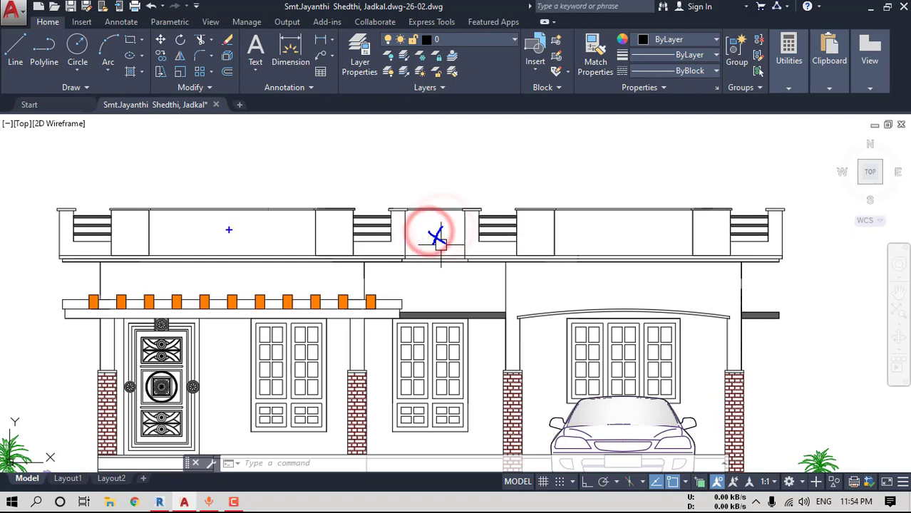
drag(228, 236, 249, 227)
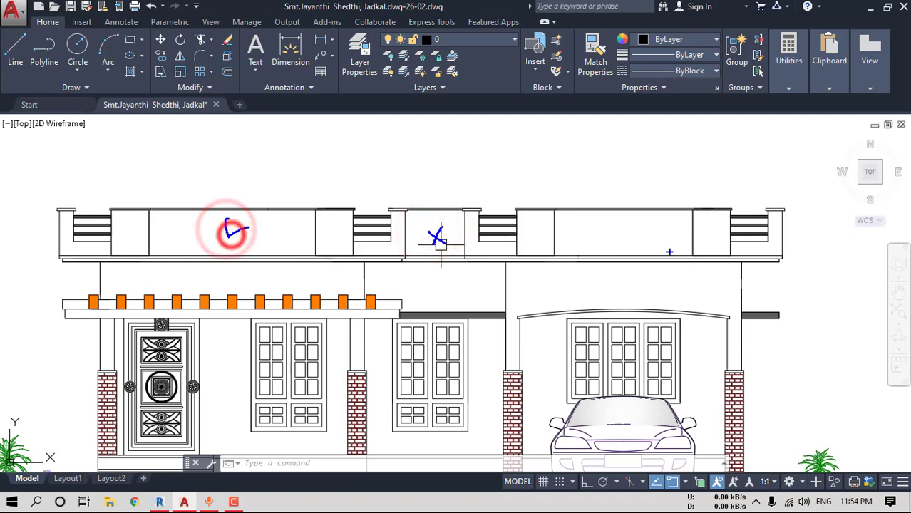
mouse_move(633, 226)
mouse_down()
mouse_move(636, 250)
mouse_move(646, 223)
mouse_move(657, 235)
mouse_up()
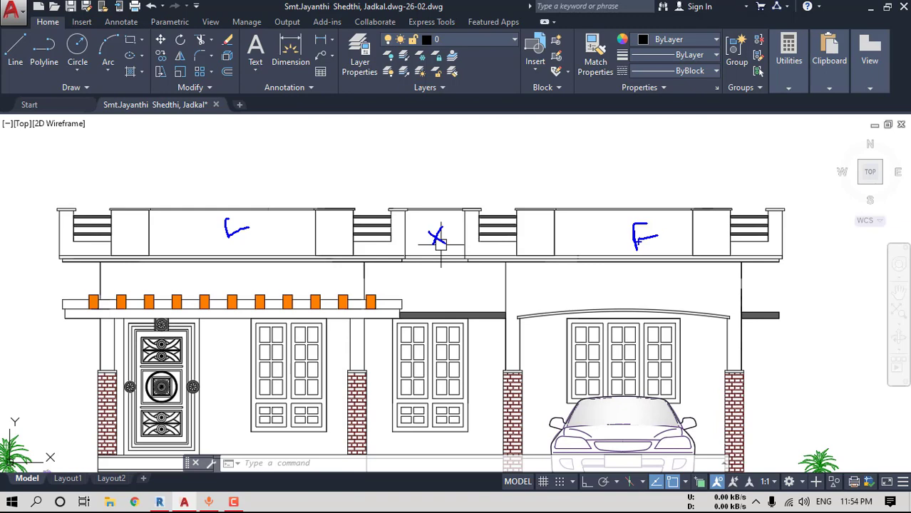
key(Escape)
Switch to Revit and sketch a Level 3 floor's boundary lines along the north and east walls, offset 2' outward
double_click(345, 7)
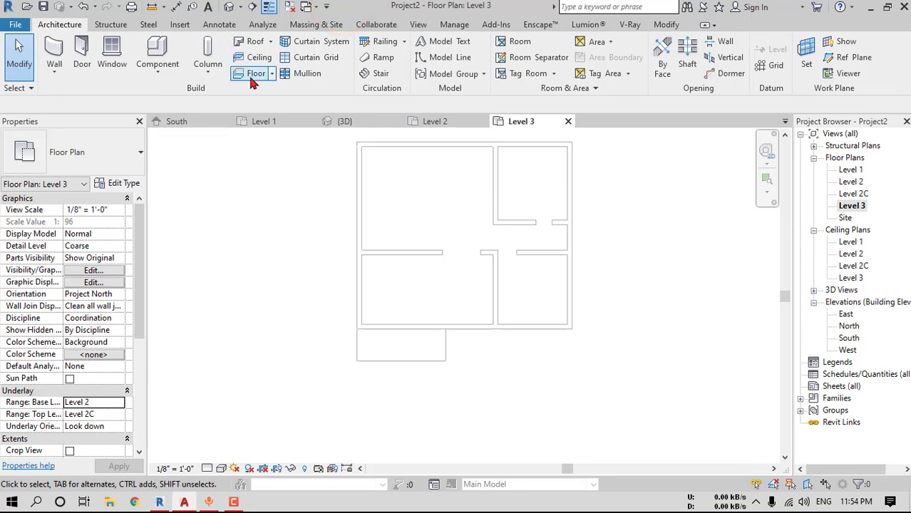
click(251, 77)
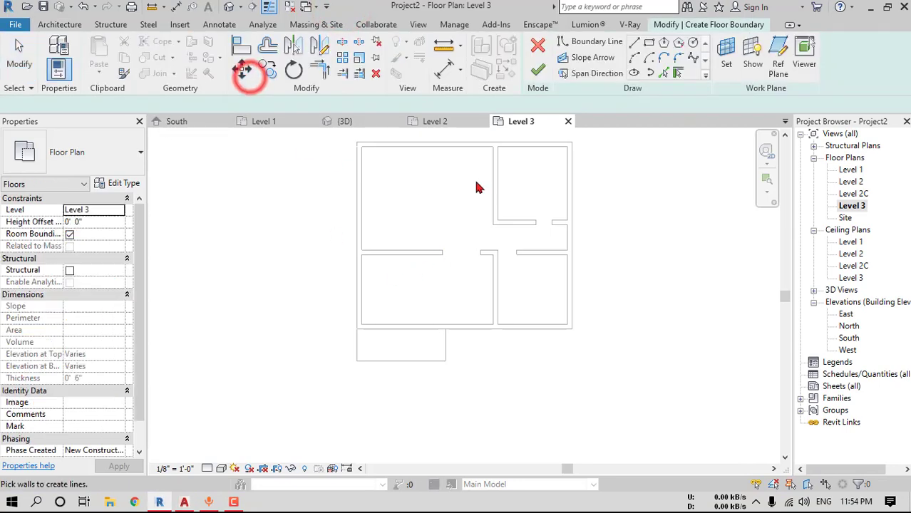
click(633, 44)
middle_drag(470, 166, 464, 189)
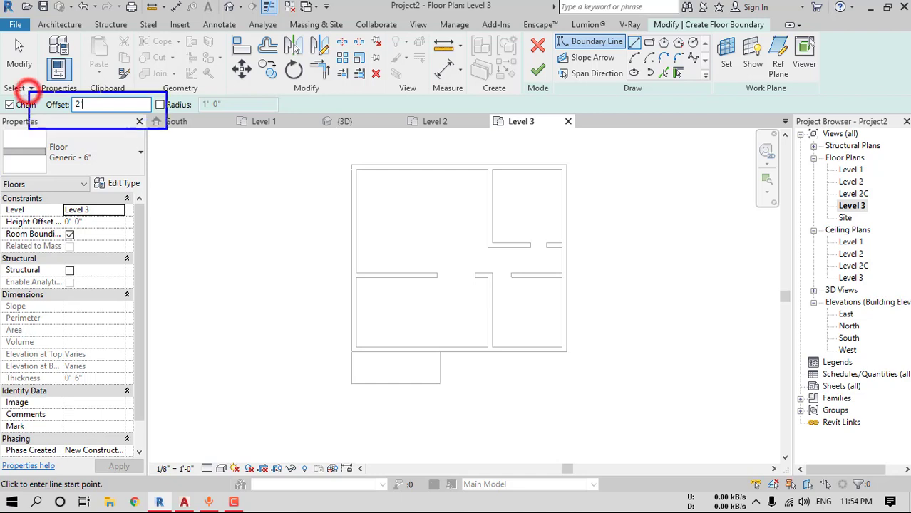
key(Return)
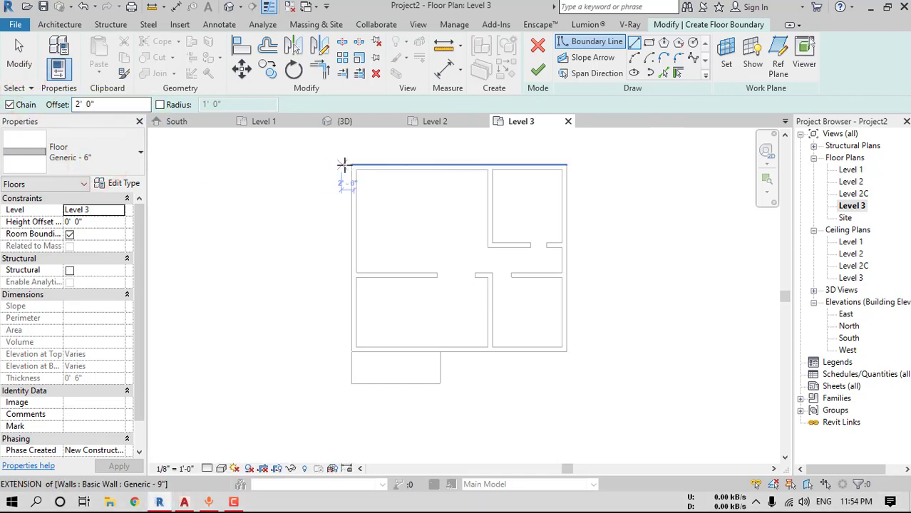
click(349, 165)
scroll(347, 162, up, 2)
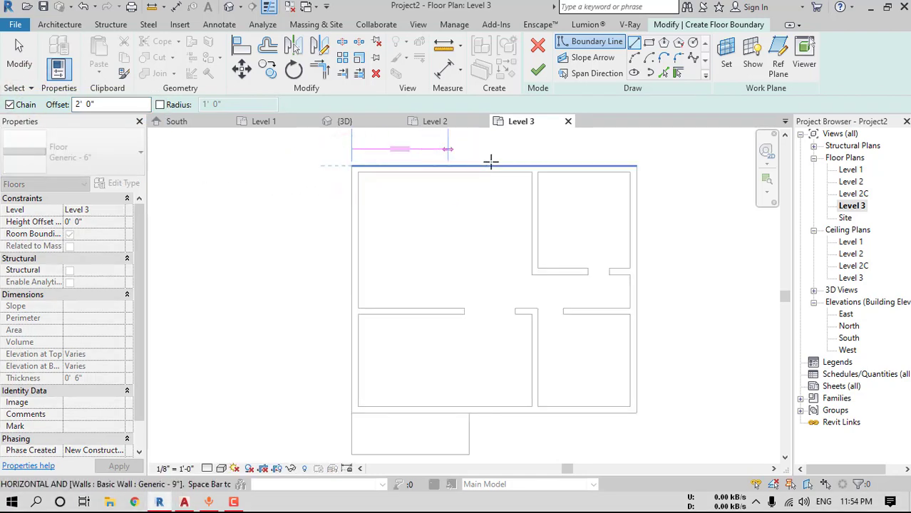
click(638, 167)
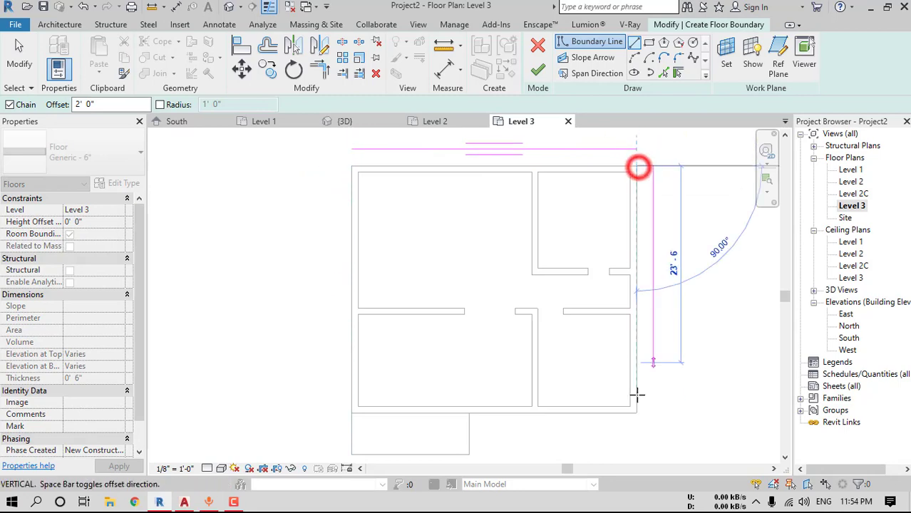
click(638, 415)
middle_drag(643, 395, 659, 326)
key(Escape)
scroll(432, 277, down, 2)
scroll(362, 189, up, 2)
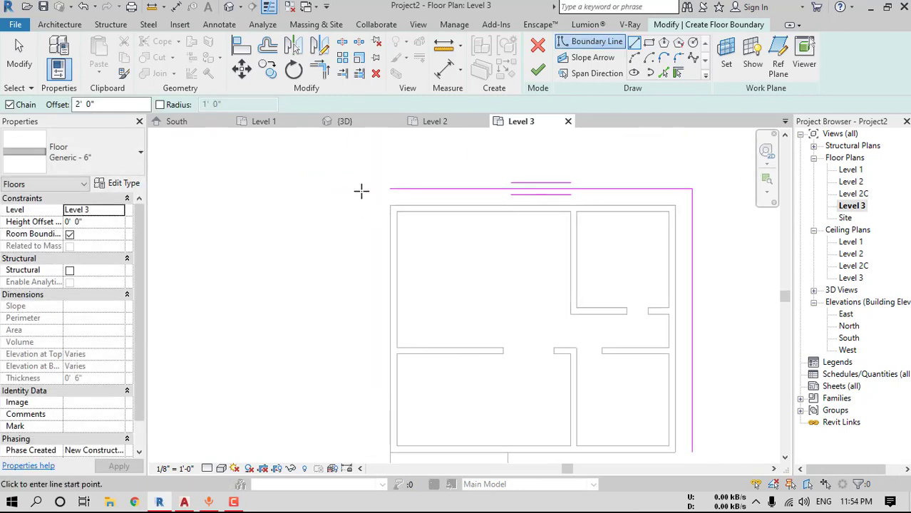
Sketch the floor's west boundary line along the full west wall, offset 2' outward
click(388, 205)
scroll(386, 238, down, 2)
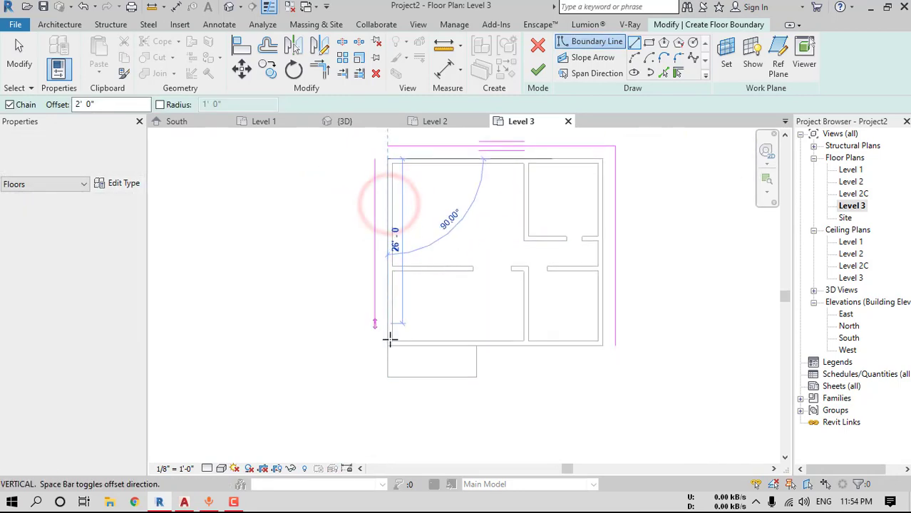
click(388, 347)
key(Escape)
key(Escape)
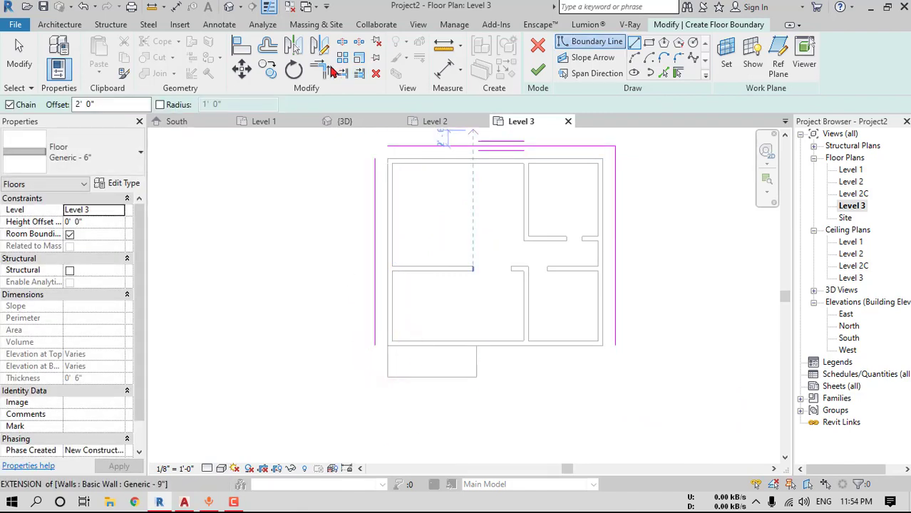
Trim the north and west boundary lines to a corner at the slab's northwest end
click(320, 68)
click(395, 145)
click(375, 166)
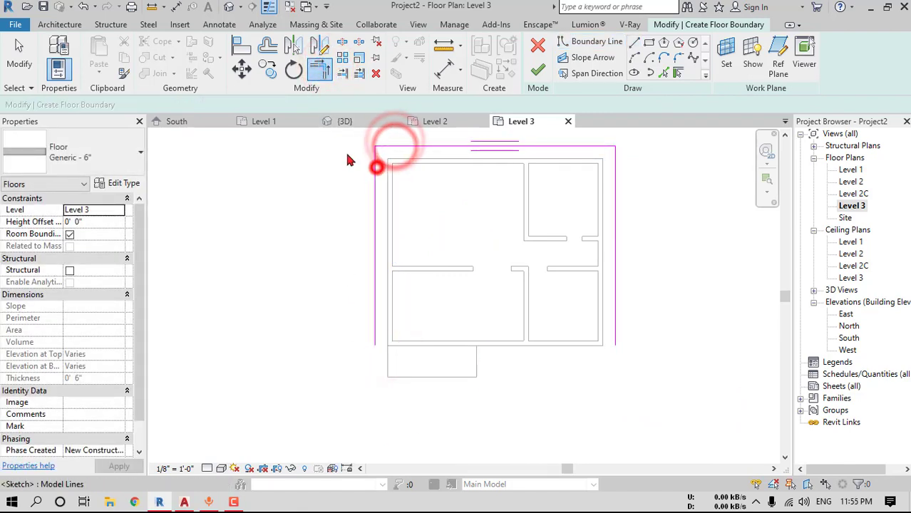
key(Escape)
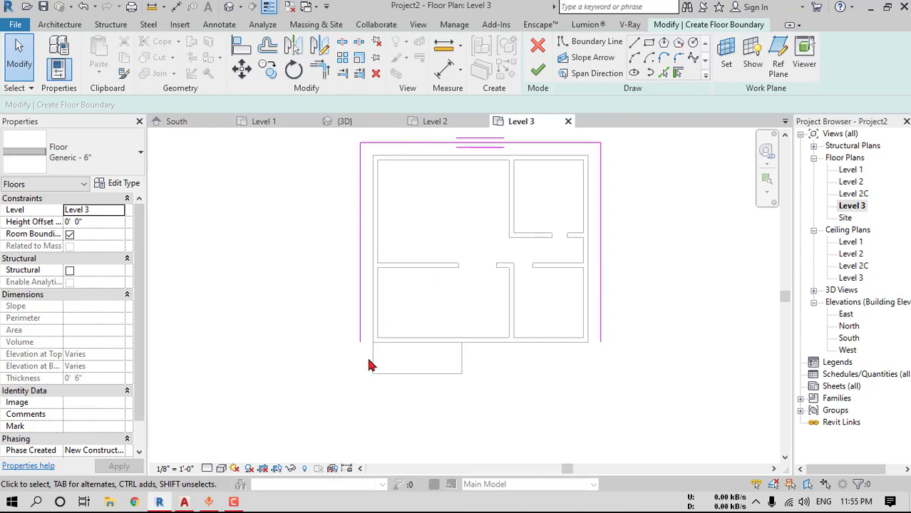
scroll(370, 362, up, 2)
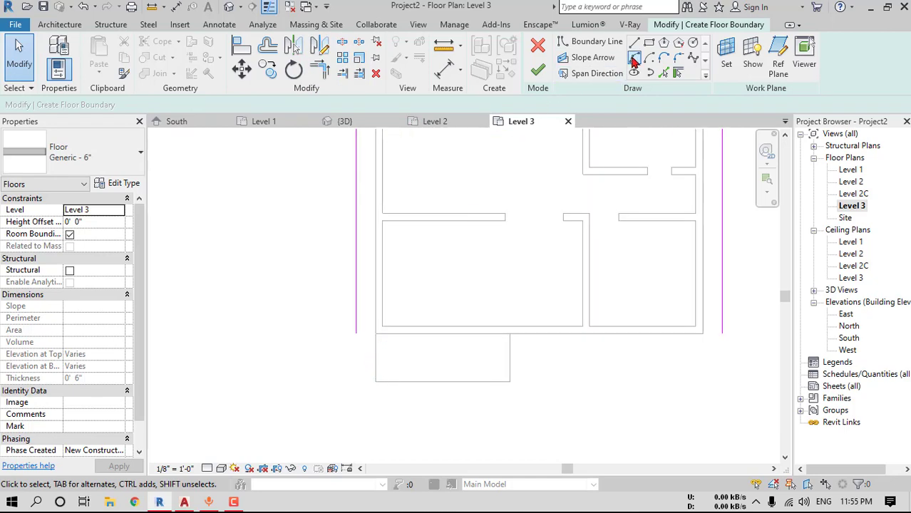
click(633, 45)
click(356, 333)
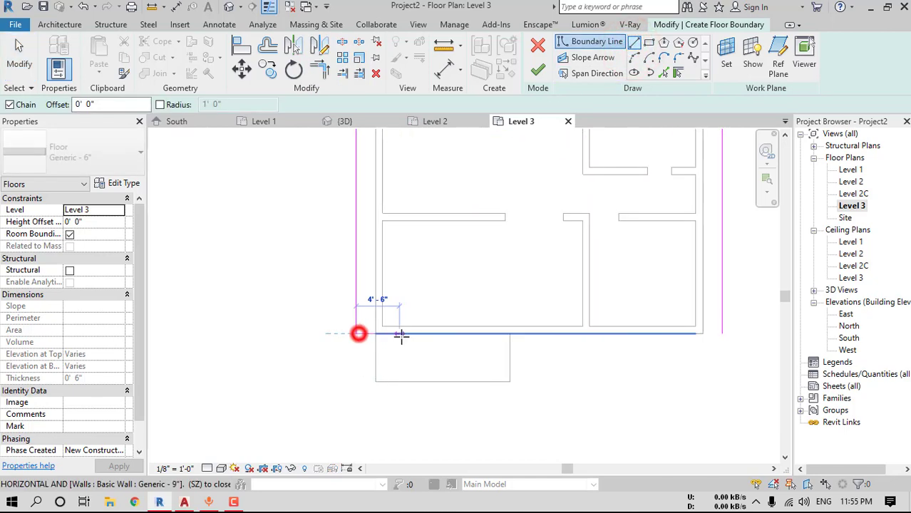
key(Escape)
Set the boundary line's offset to 2'
drag(97, 109, 62, 119)
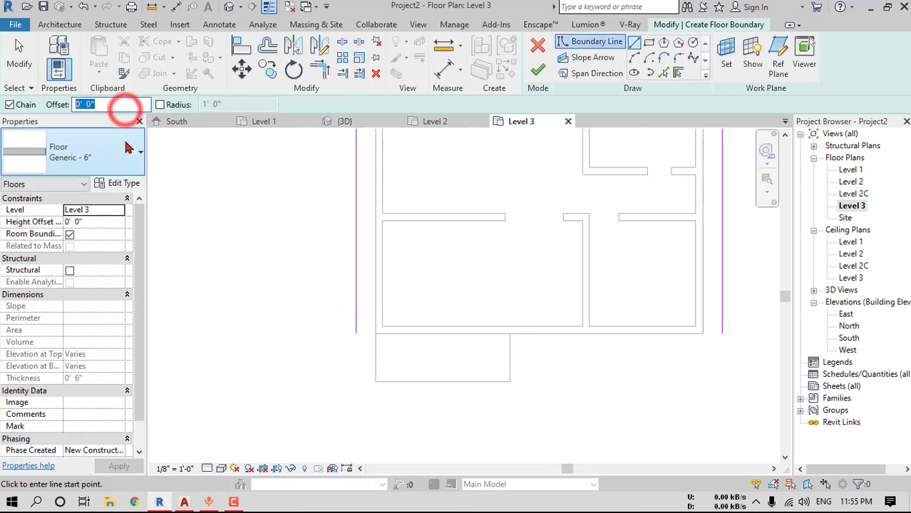
text(2)
key(Return)
click(355, 333)
scroll(354, 331, up, 2)
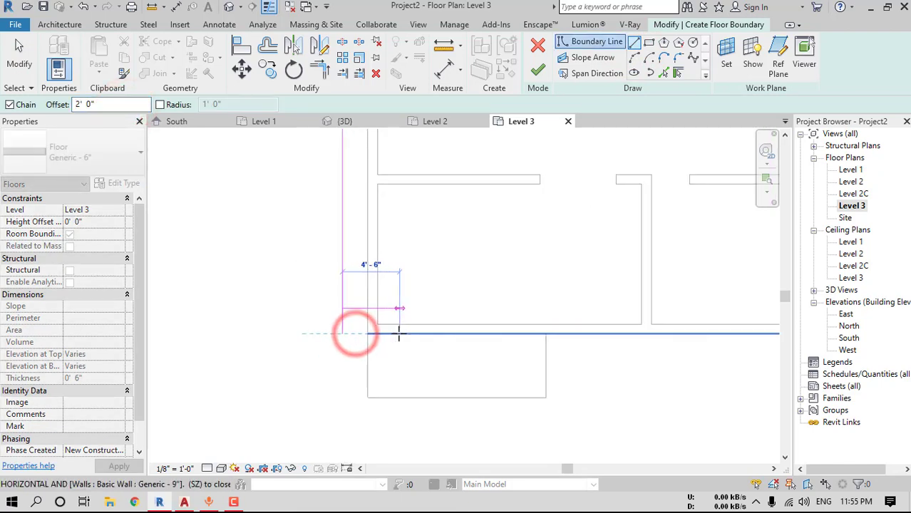
scroll(411, 334, down, 1)
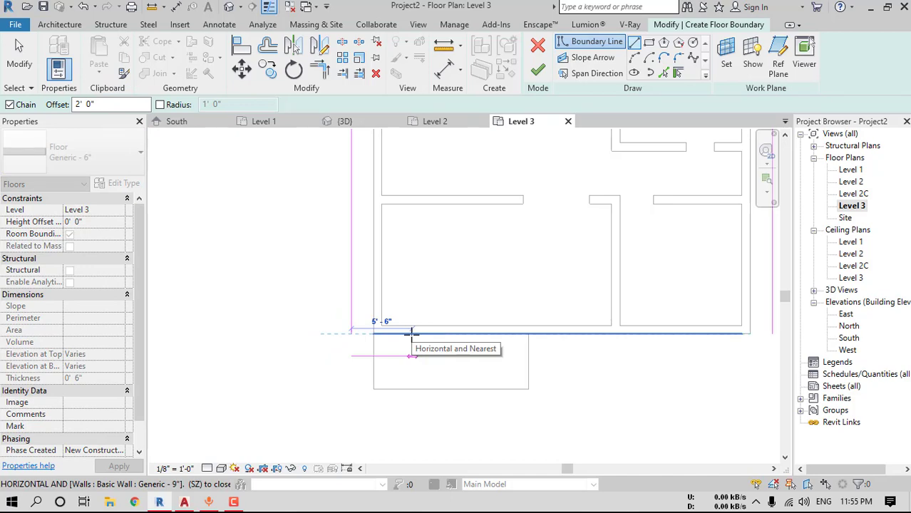
key(Escape)
key(Escape)
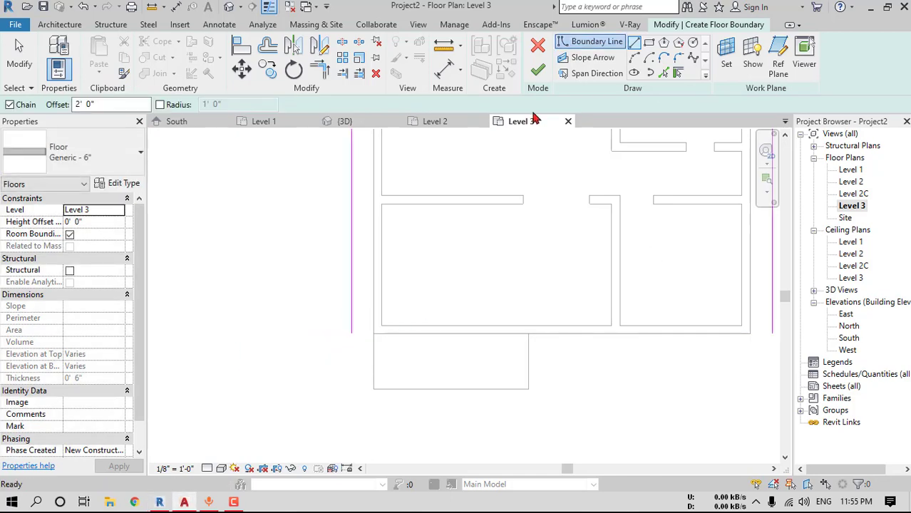
Switch to the AutoCAD drawing and measure from the parapet's west edge to the near edge of the solid parapet panel
key(alt+Tab)
double_click(573, 112)
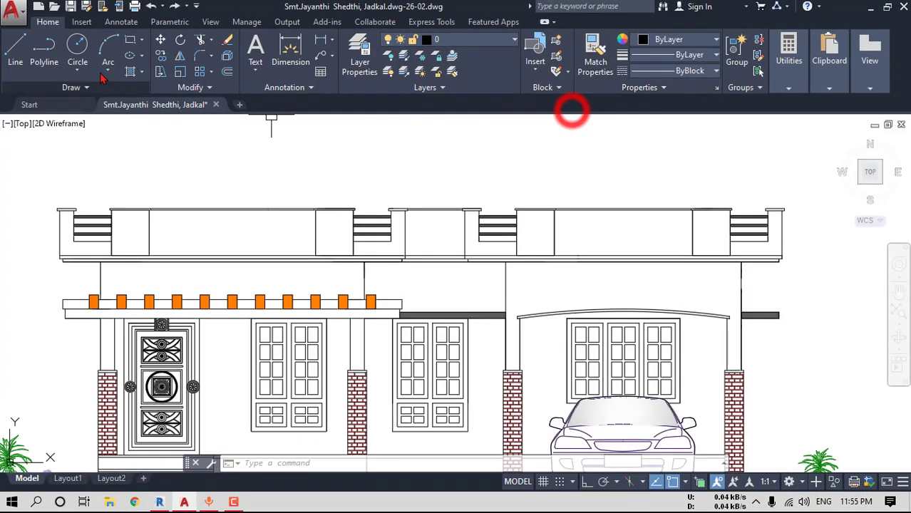
click(322, 40)
scroll(49, 257, up, 4)
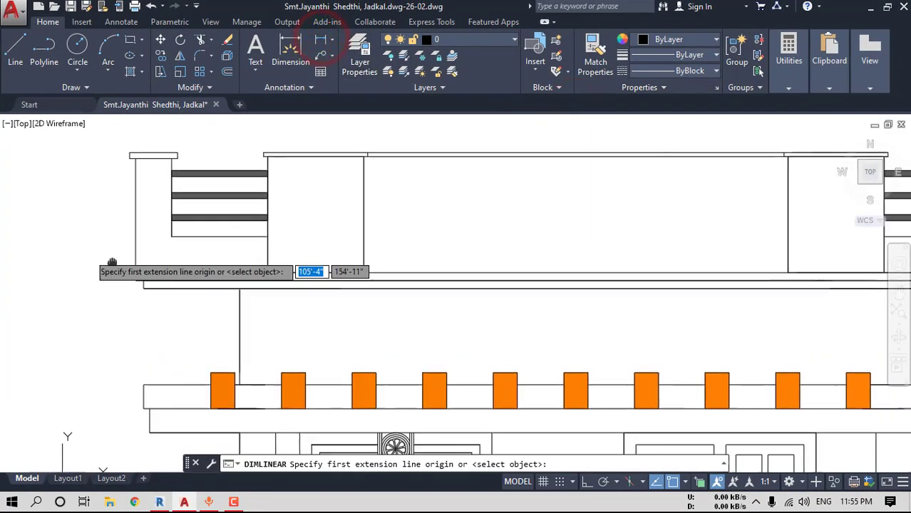
click(153, 233)
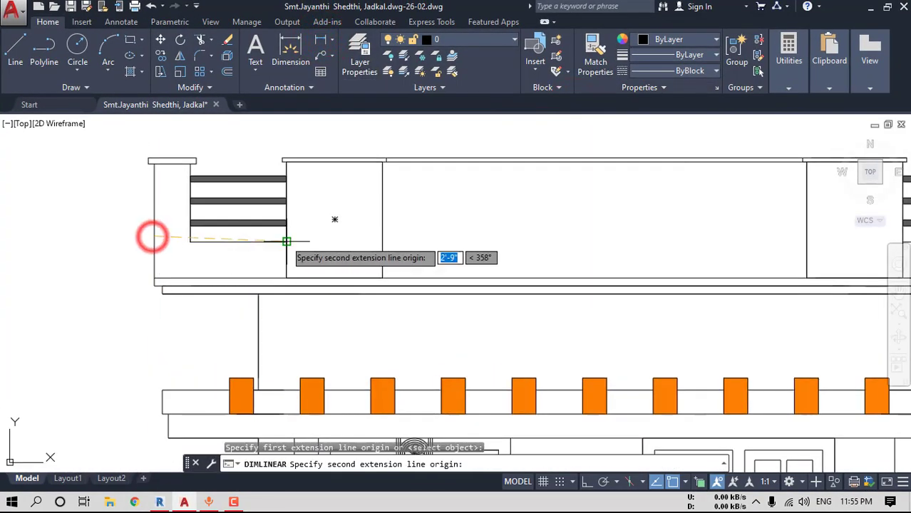
click(286, 236)
scroll(233, 239, up, 2)
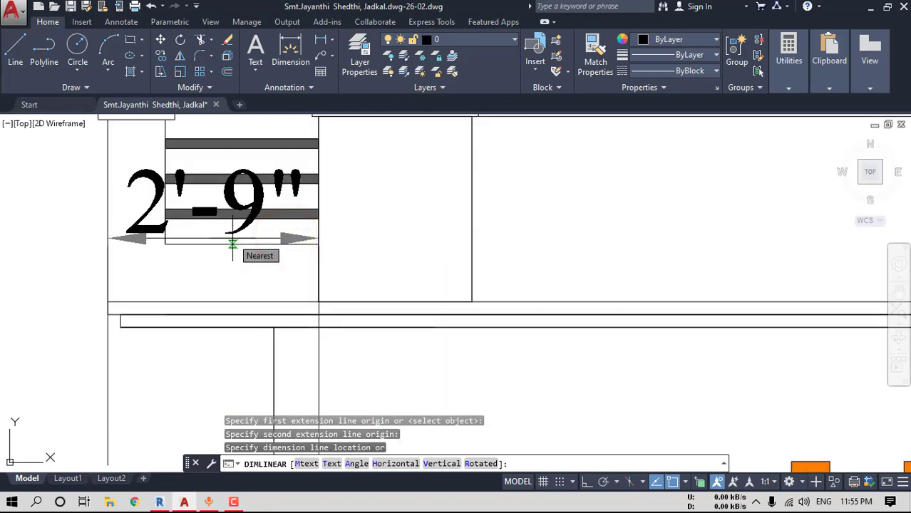
scroll(233, 243, down, 4)
key(Escape)
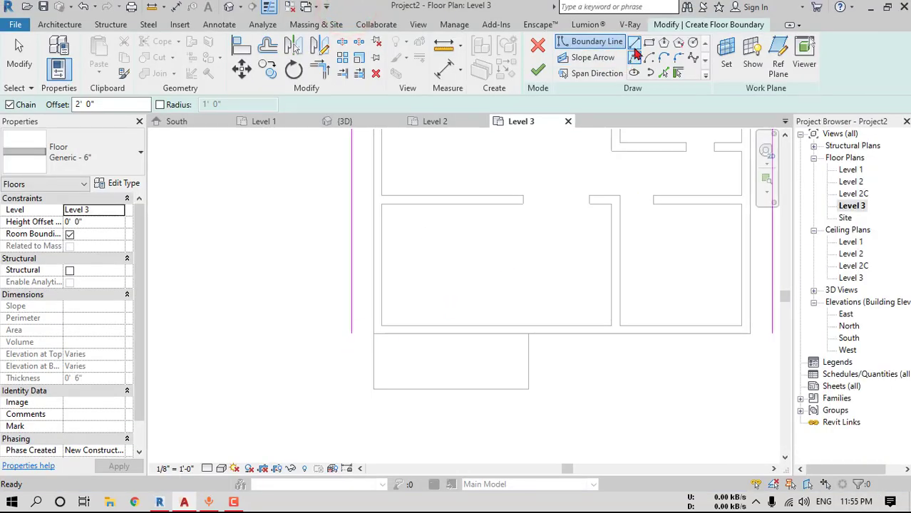
Switch to Revit and sketch a 2'-9" horizontal boundary line eastward from the west boundary's south end, offset 2' to the south
click(634, 42)
click(349, 332)
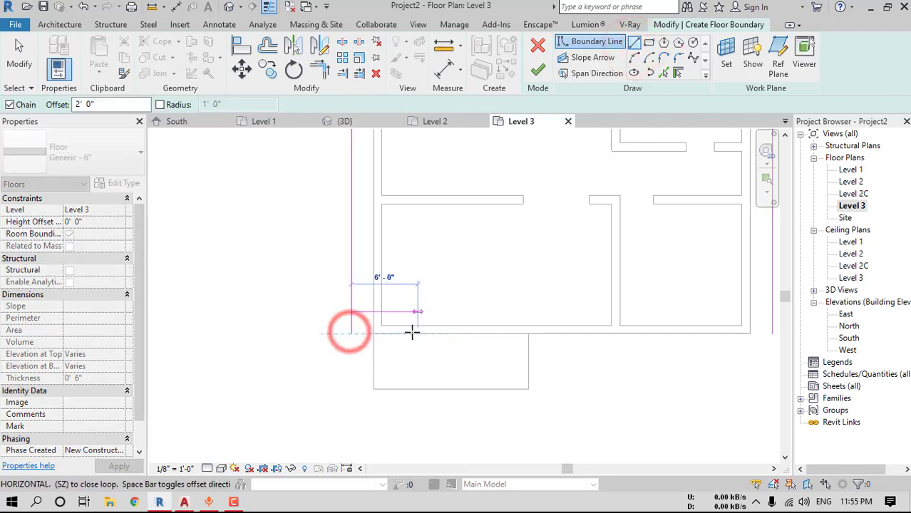
scroll(411, 331, up, 2)
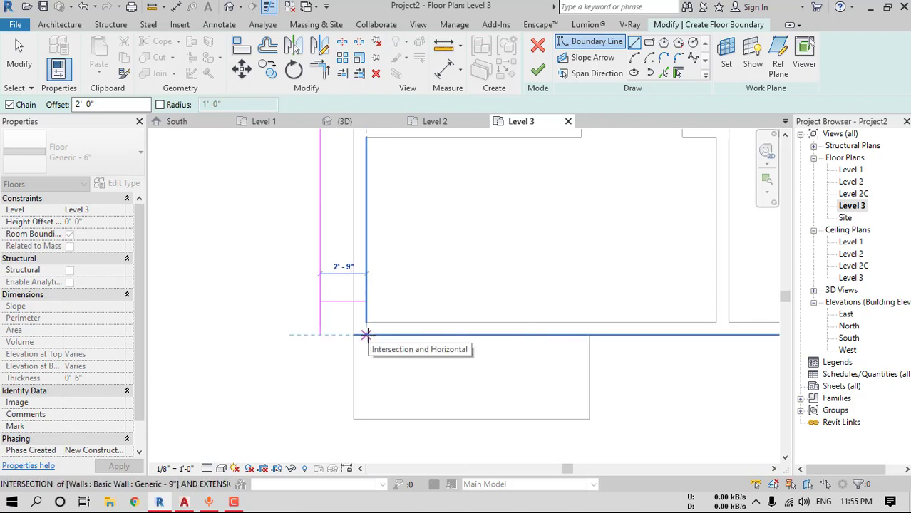
click(367, 335)
scroll(368, 403, down, 1)
middle_drag(368, 405, 370, 362)
scroll(370, 362, up, 1)
key(Escape)
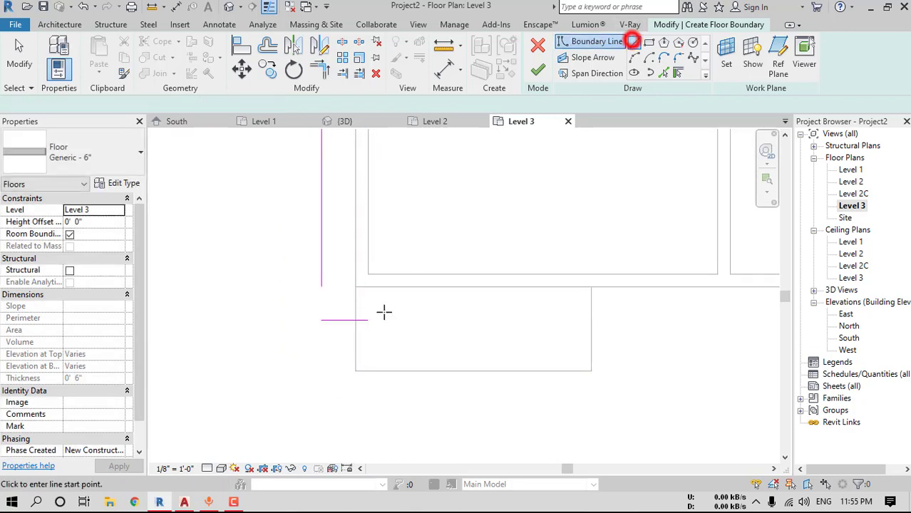
Set the boundary line's offset to 0 and sketch a 3' vertical line southward from the 2'-9" line's east end to the front projection's edge
click(368, 321)
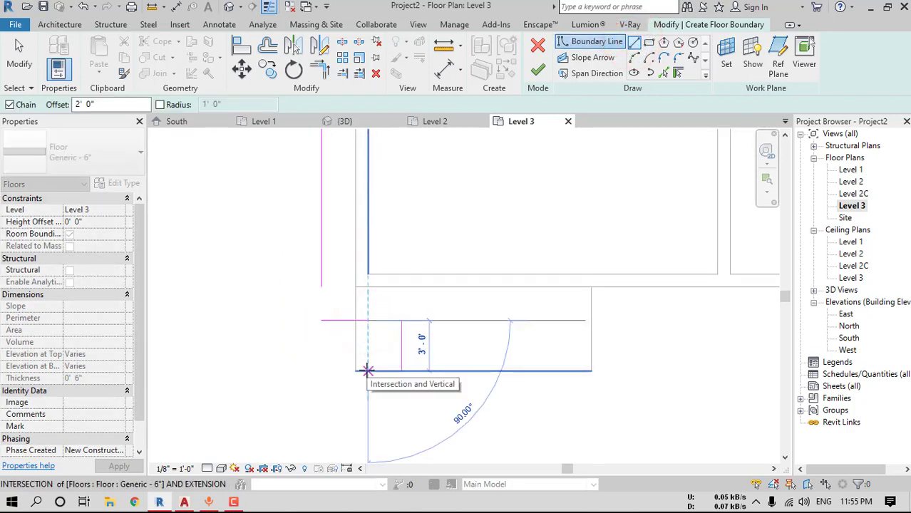
key(Escape)
click(115, 103)
text(0)
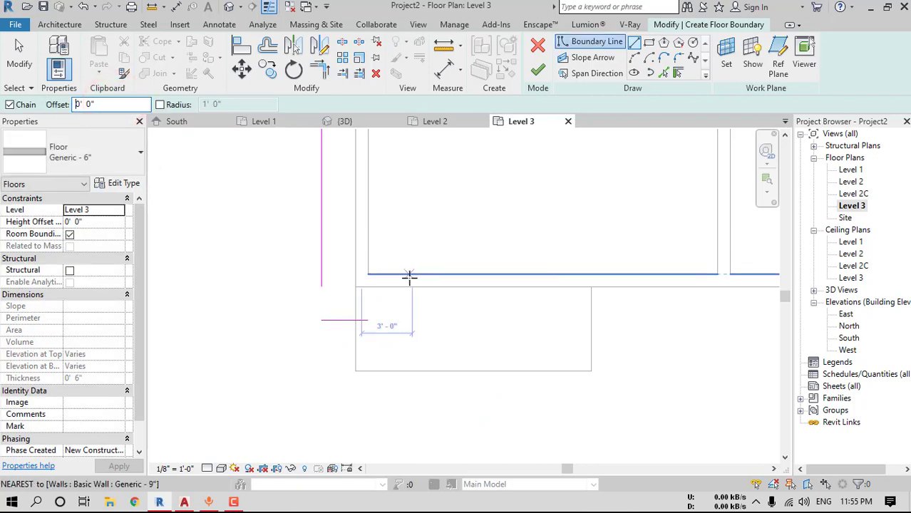
click(368, 321)
click(368, 371)
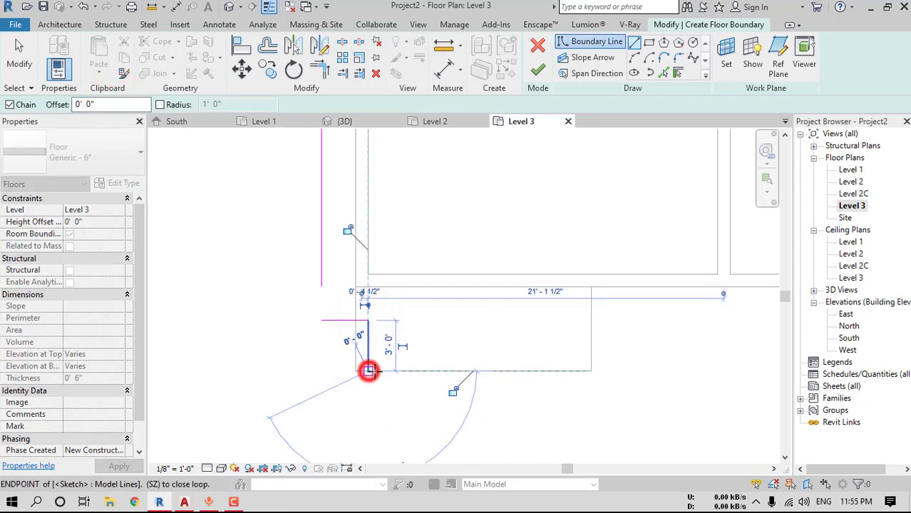
key(Escape)
key(Escape)
Try to mirror the L-shaped boundary pair about an axis drawn from the front edge's midpoint, and delete the tilted copy
drag(398, 293, 322, 400)
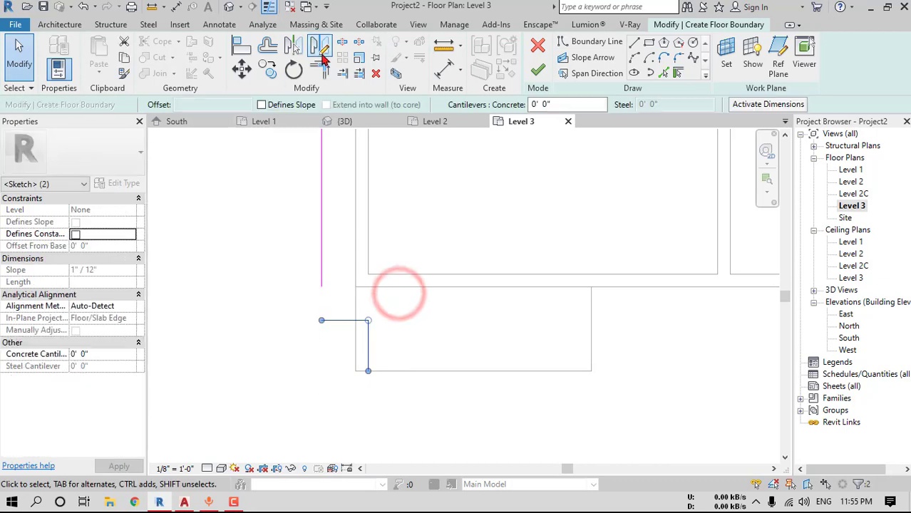
click(319, 47)
click(471, 374)
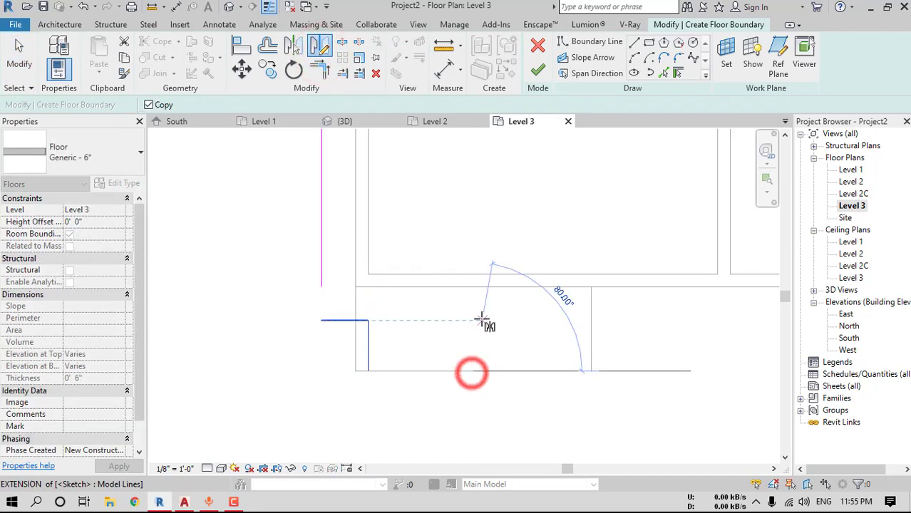
click(482, 320)
key(Escape)
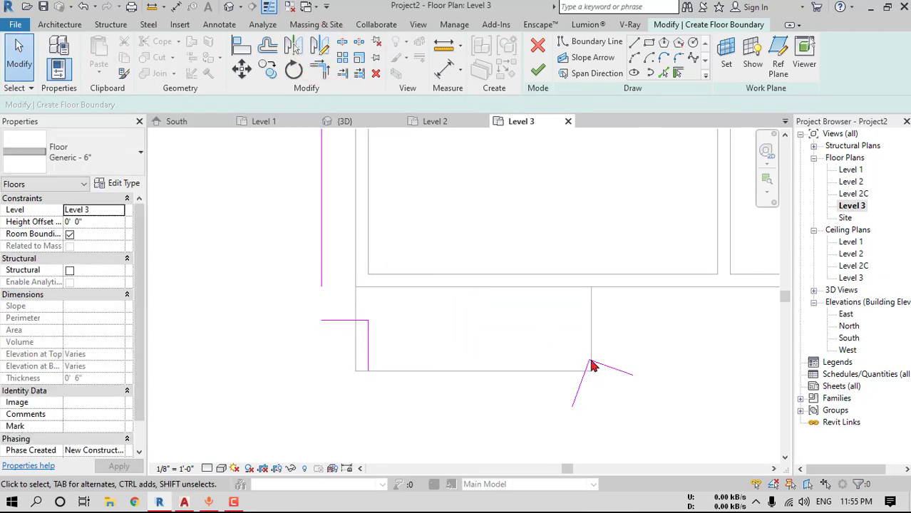
drag(570, 353, 671, 436)
key(Delete)
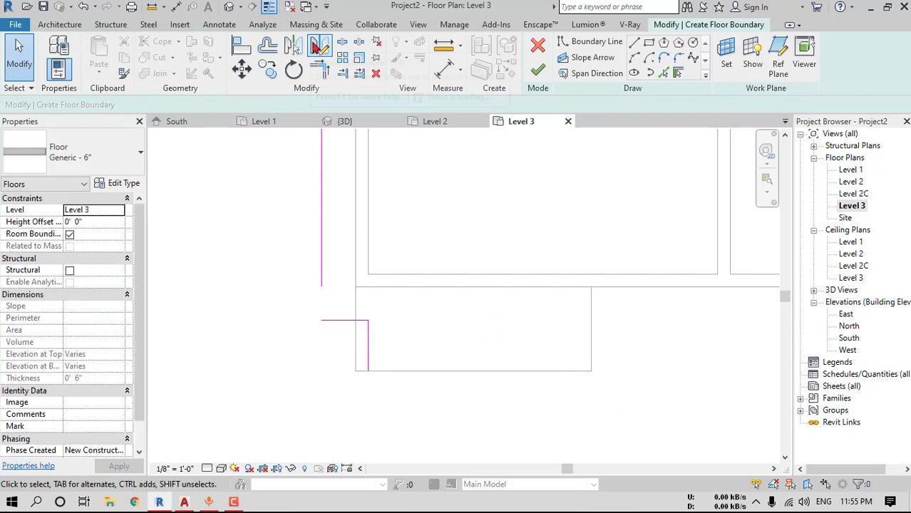
Mirror the L-shaped boundary pair about a vertical axis through the midpoint of the front projection's edge
click(319, 46)
drag(408, 295, 349, 377)
key(Return)
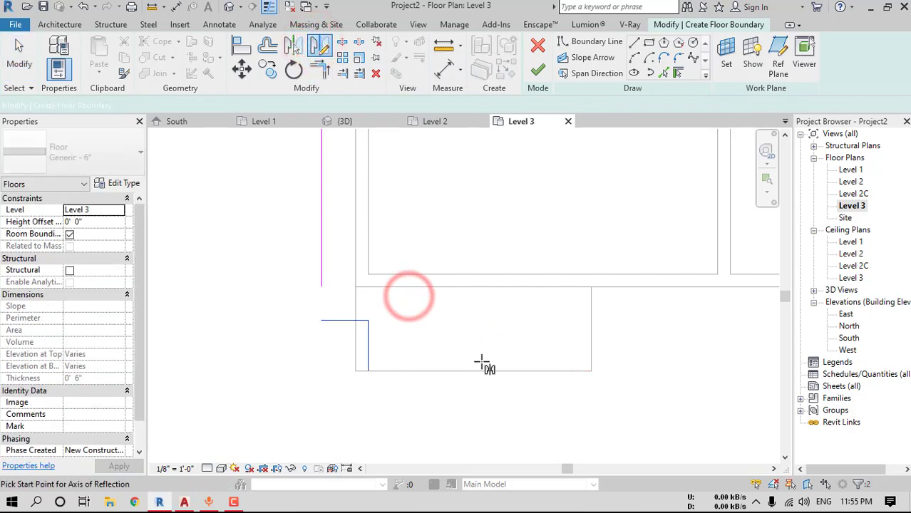
click(472, 371)
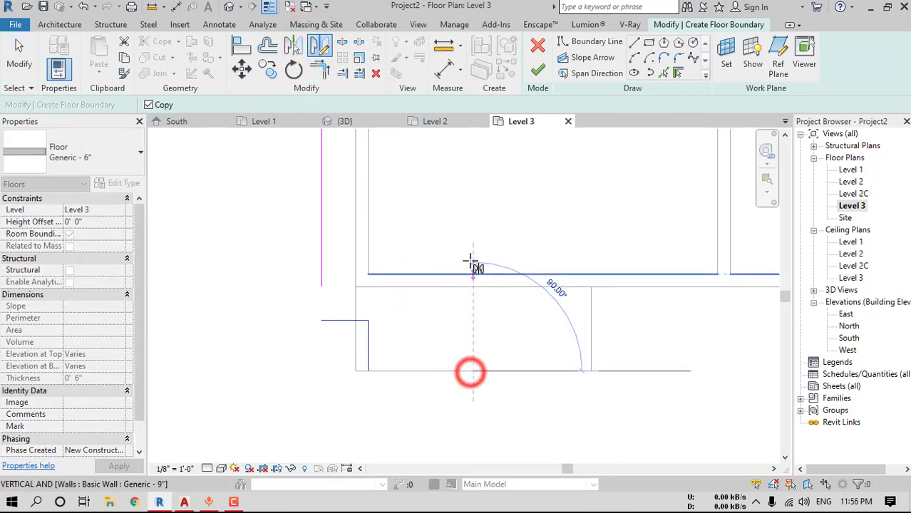
click(474, 224)
key(Escape)
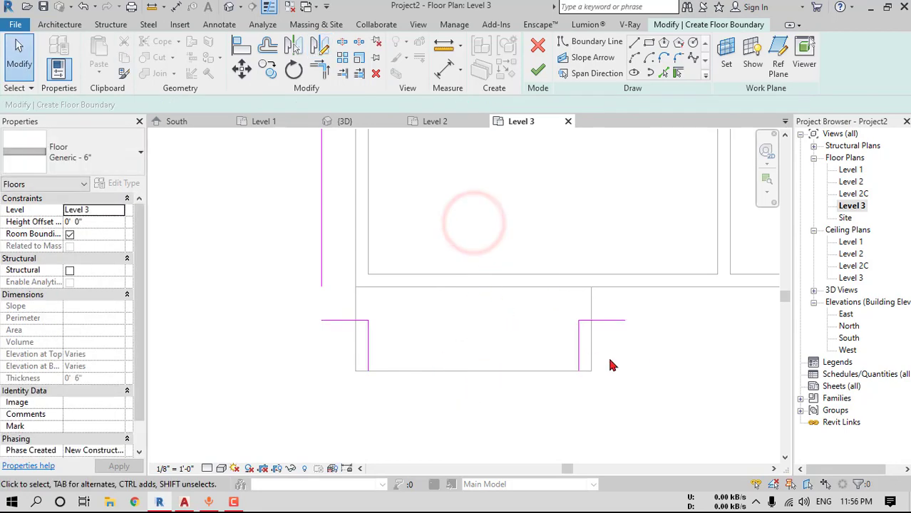
middle_drag(639, 362, 565, 361)
middle_drag(569, 324, 563, 332)
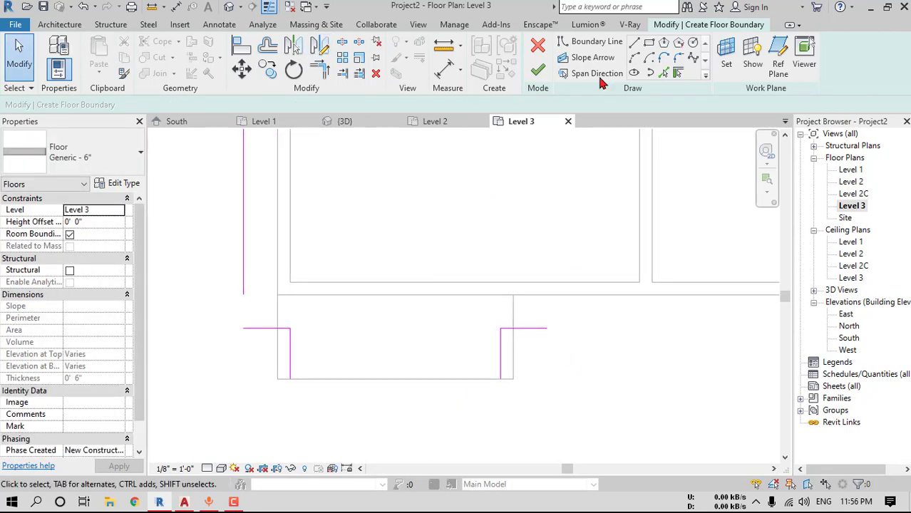
click(630, 43)
scroll(614, 309, down, 2)
middle_drag(614, 309, 499, 319)
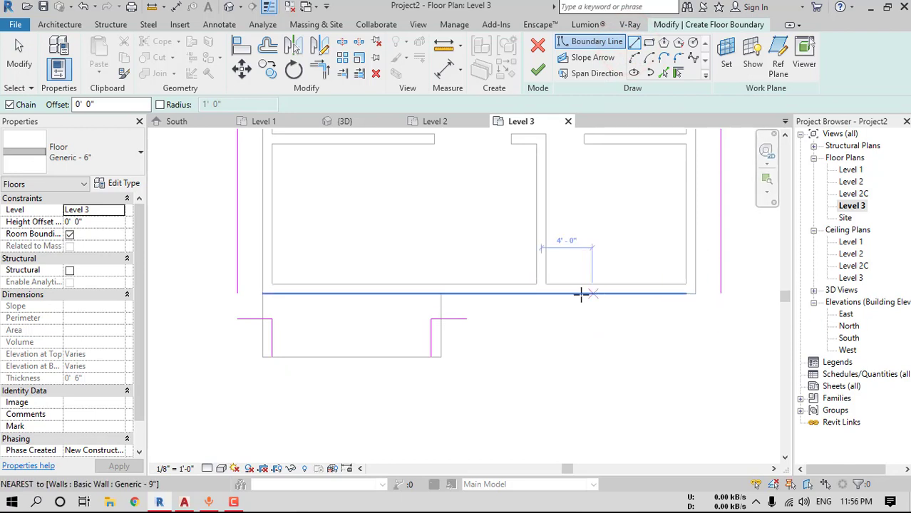
click(466, 319)
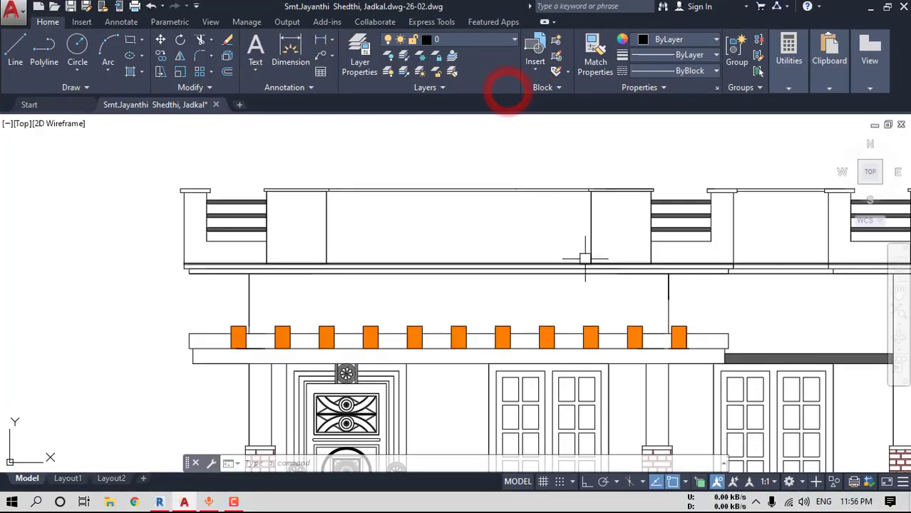
scroll(589, 254, down, 2)
scroll(488, 235, up, 2)
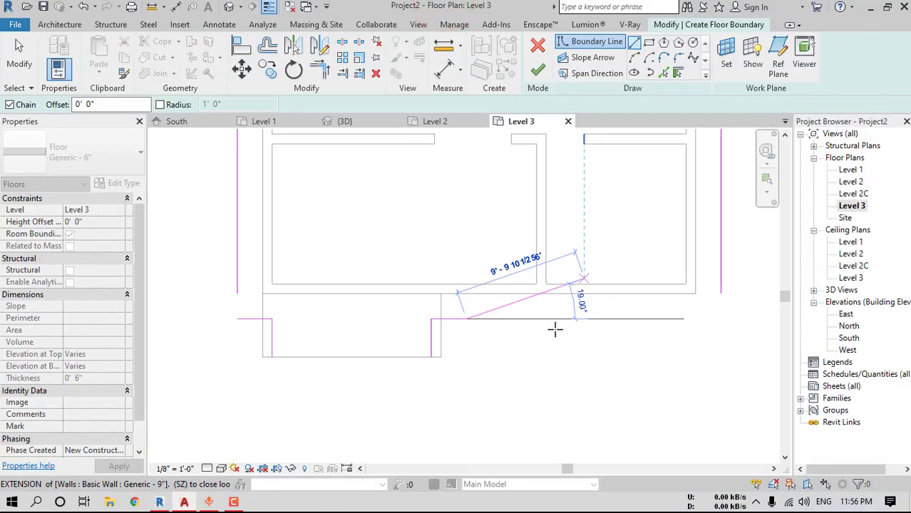
right_click(706, 308)
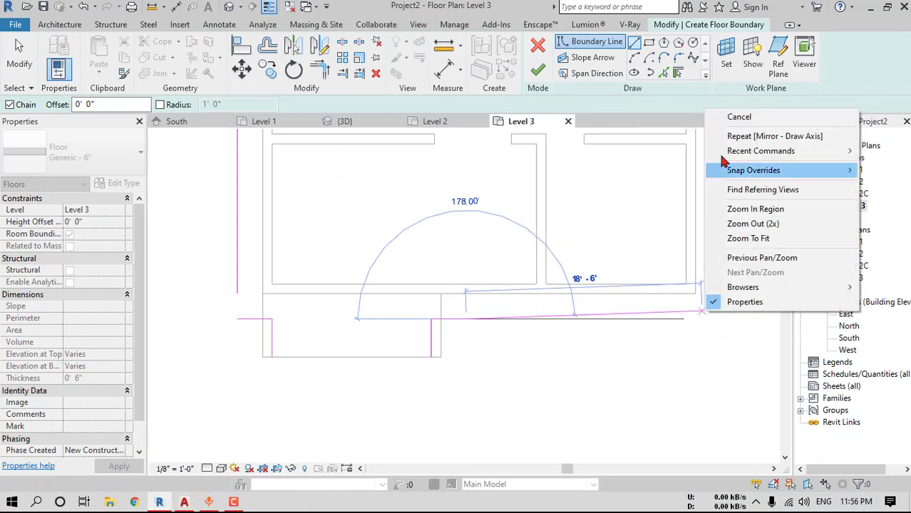
click(728, 119)
Mirror the westernmost L-shaped boundary pair about a vertical axis through the south wall's midpoint to the building's east end
drag(290, 297, 255, 393)
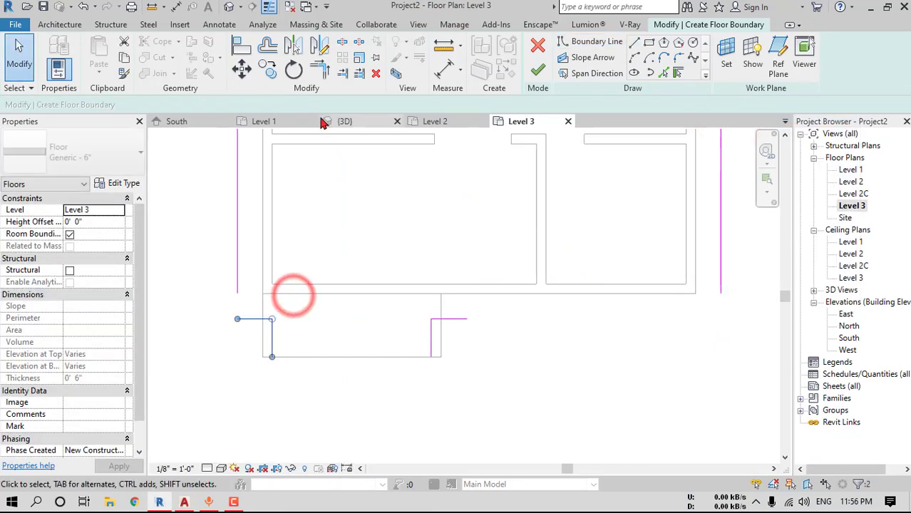
click(319, 46)
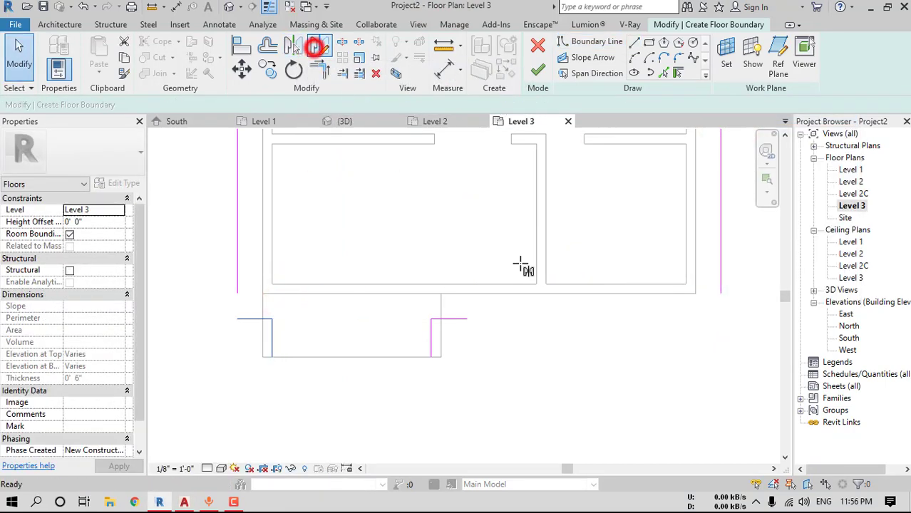
click(477, 294)
click(478, 365)
key(Escape)
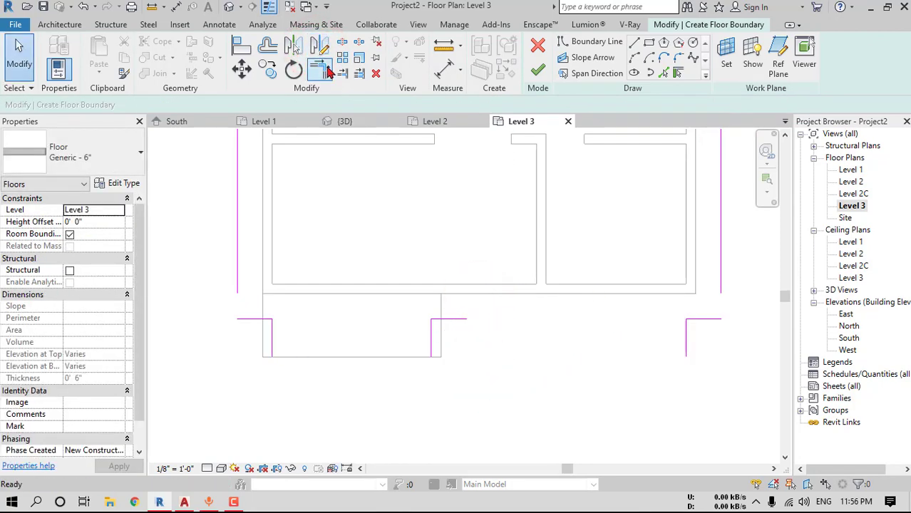
Trim the west and east boundary lines to corners with the short horizontal lines at the slab's southwest and southeast ends
click(321, 69)
click(239, 274)
click(250, 320)
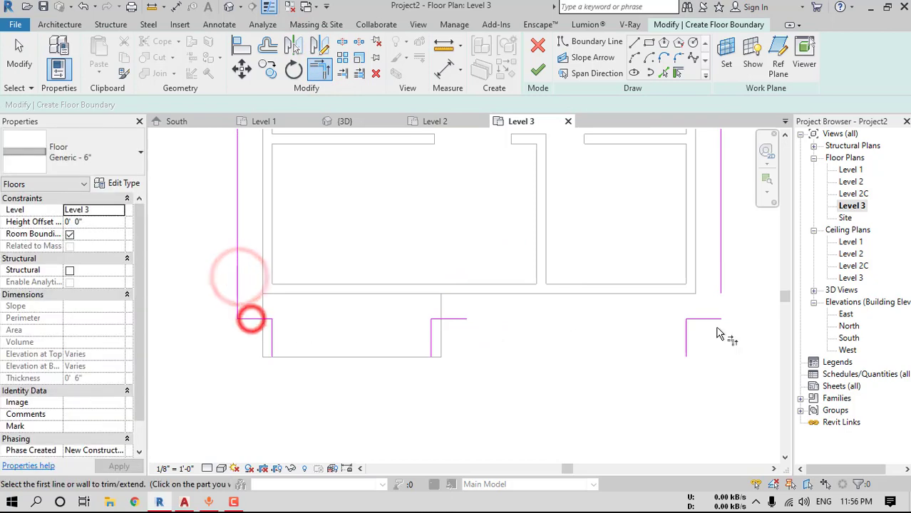
click(716, 319)
click(720, 285)
key(Escape)
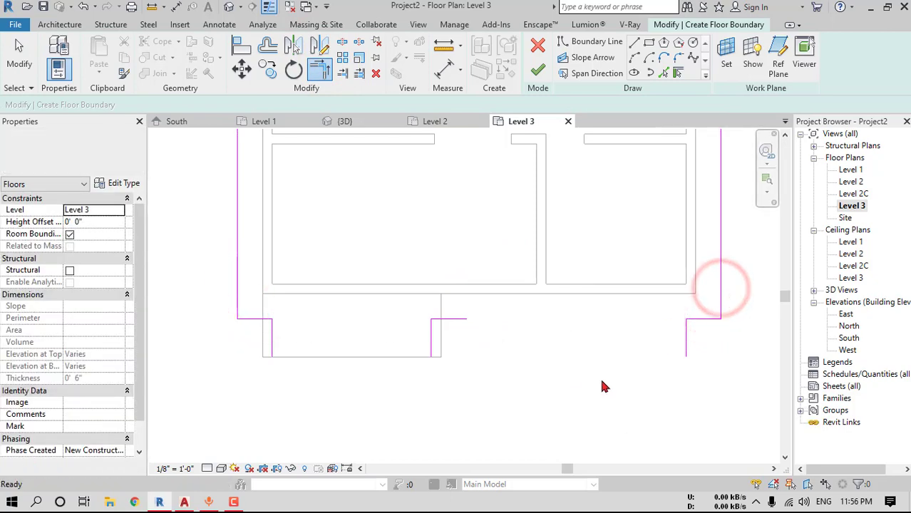
Mirror the L-shaped boundary pair at the front projection's east side about a vertical axis through the south wall's midpoint
drag(408, 295, 491, 396)
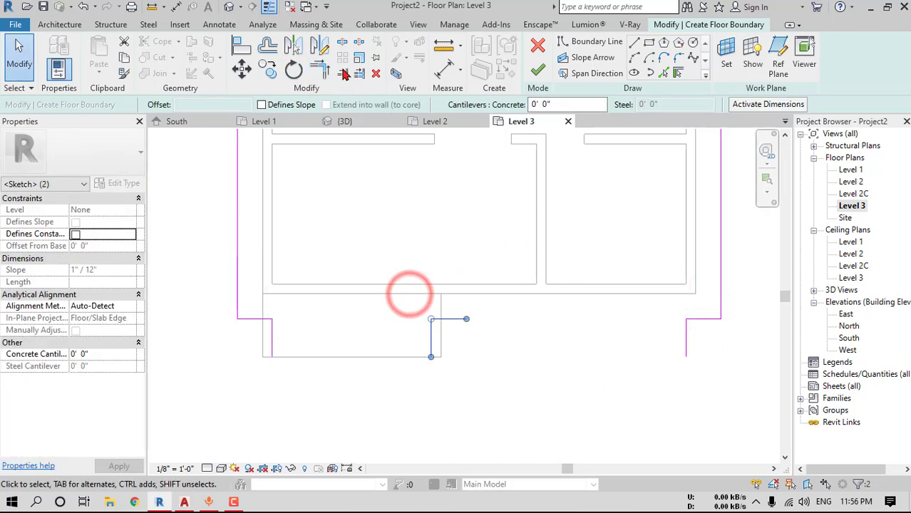
click(319, 46)
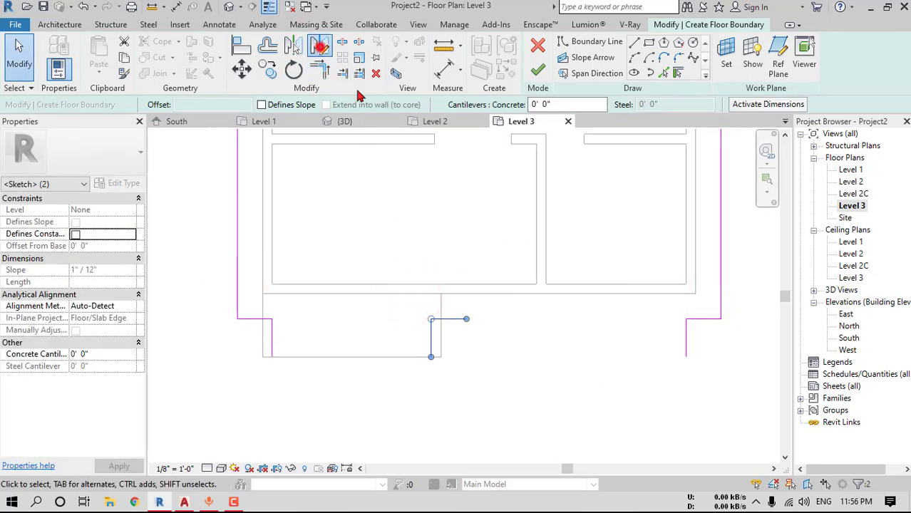
click(479, 295)
click(482, 352)
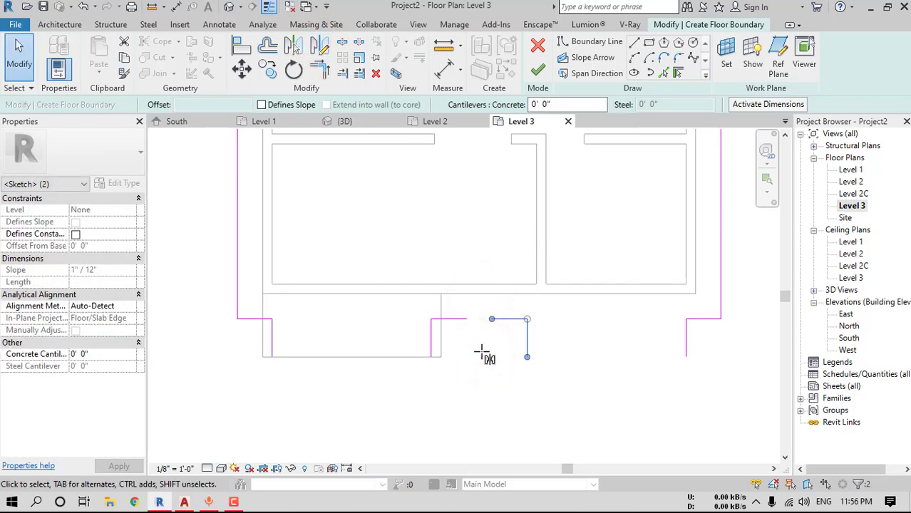
key(Escape)
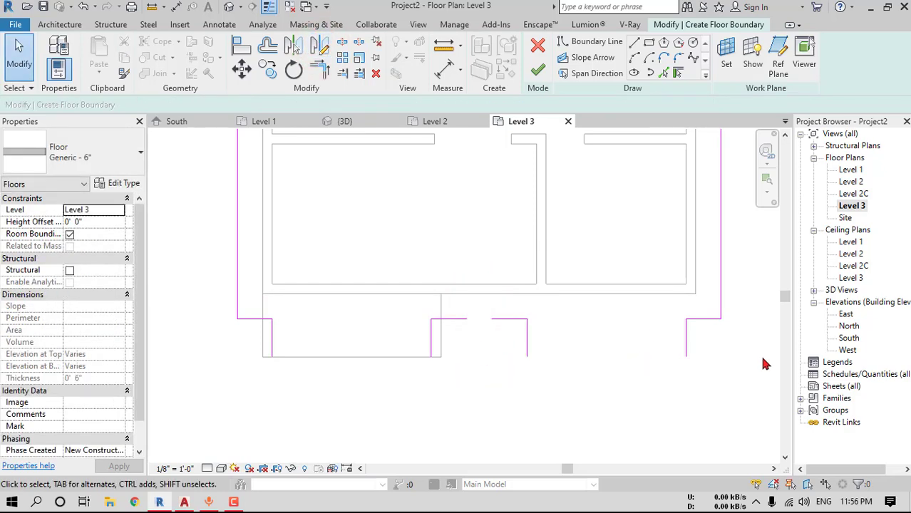
Move the newly mirrored middle boundary pair horizontally east until its west end aligns with the partition wall's west face
scroll(635, 343, down, 3)
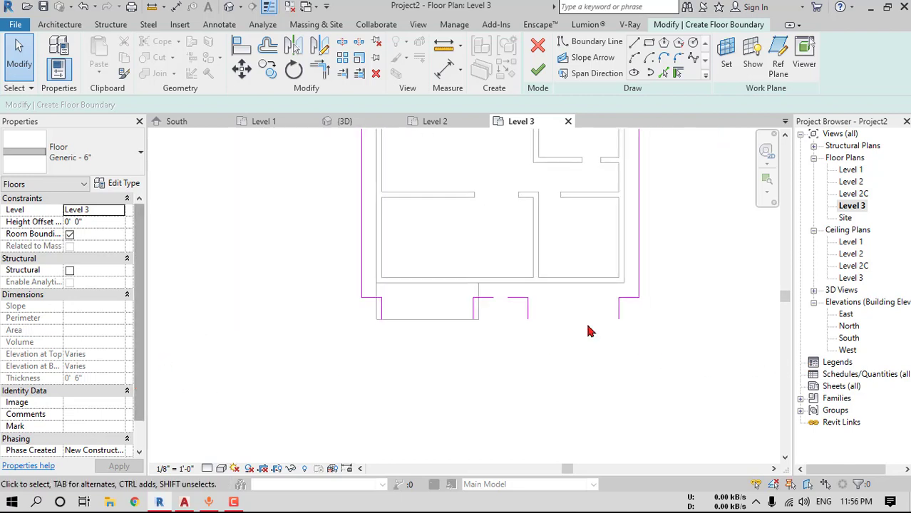
scroll(536, 334, up, 2)
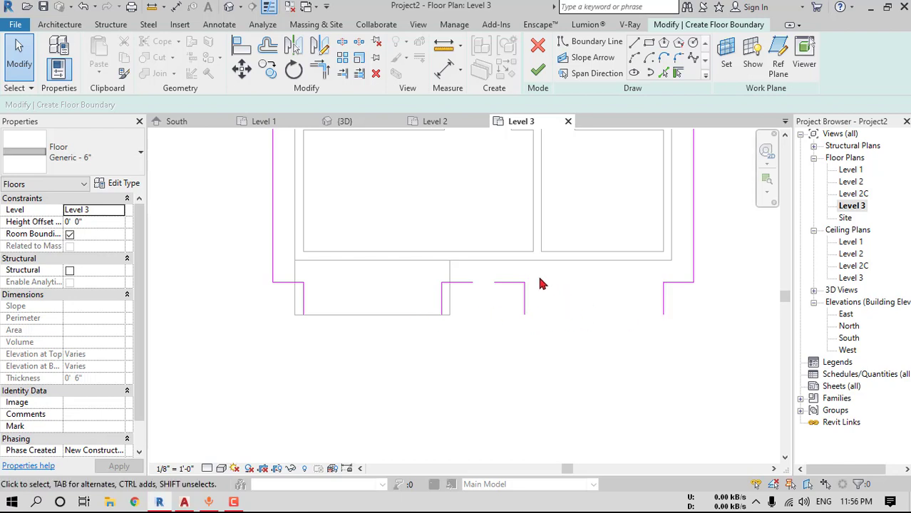
scroll(539, 284, up, 1)
scroll(516, 292, up, 2)
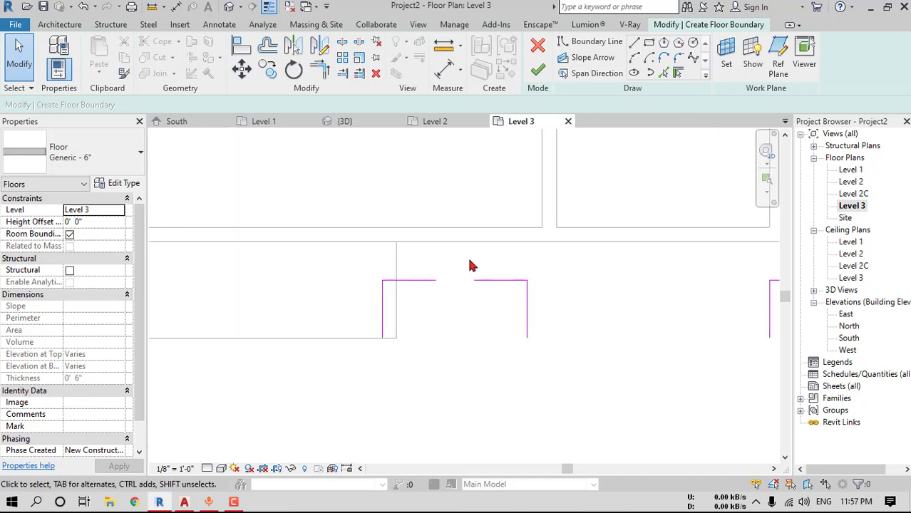
drag(559, 366, 471, 267)
click(244, 68)
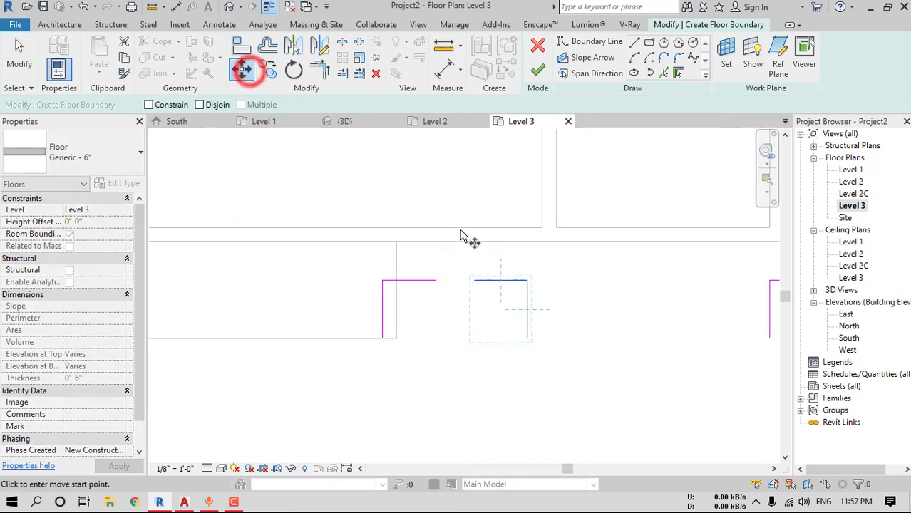
click(474, 243)
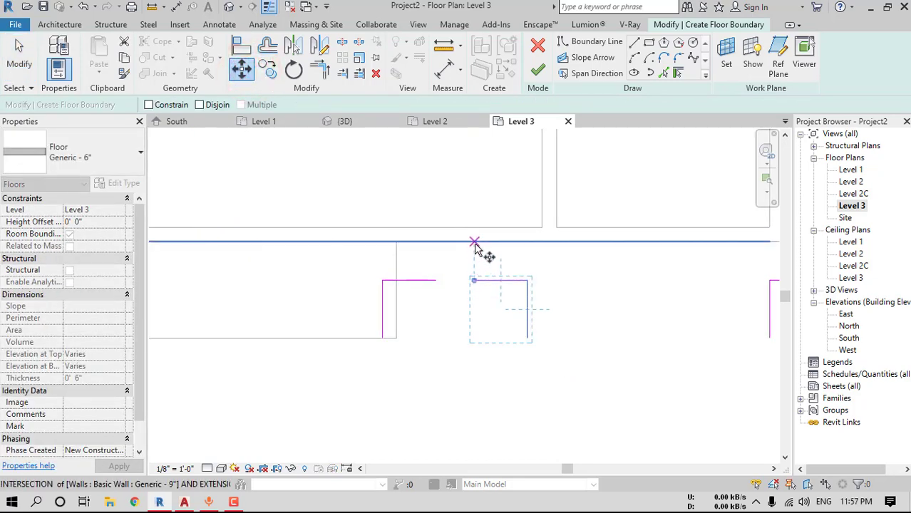
click(541, 244)
scroll(540, 244, down, 2)
middle_drag(680, 331, 702, 357)
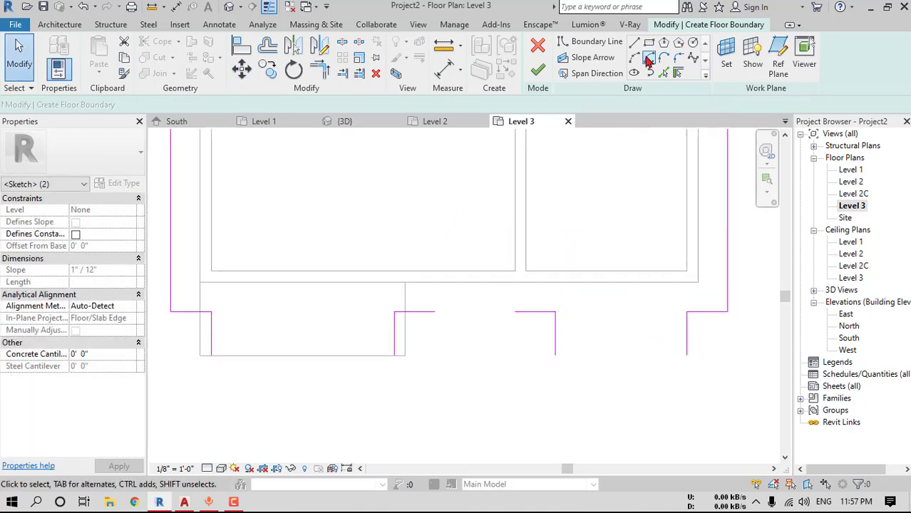
key(Escape)
Join the two middle boundary pairs with 1' vertical lines running north and a 5'-6" horizontal line between them
click(633, 43)
scroll(510, 320, up, 2)
click(510, 320)
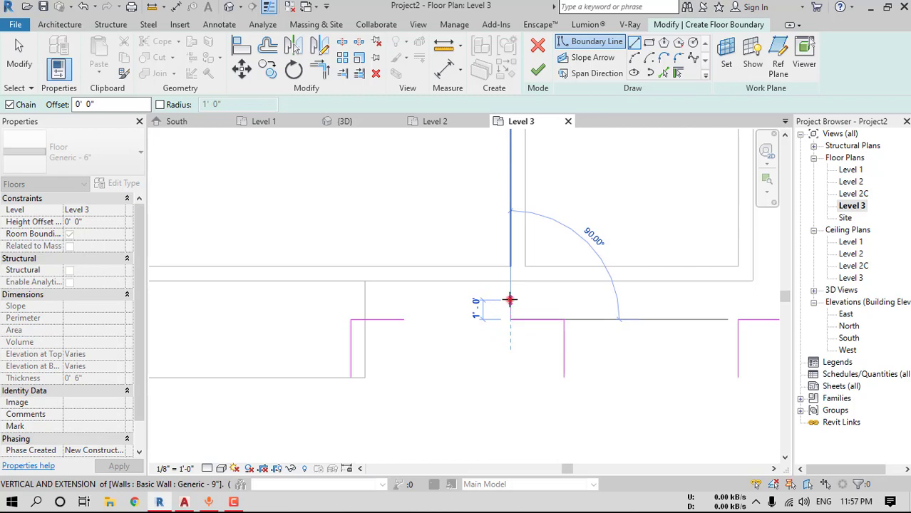
click(509, 299)
click(403, 301)
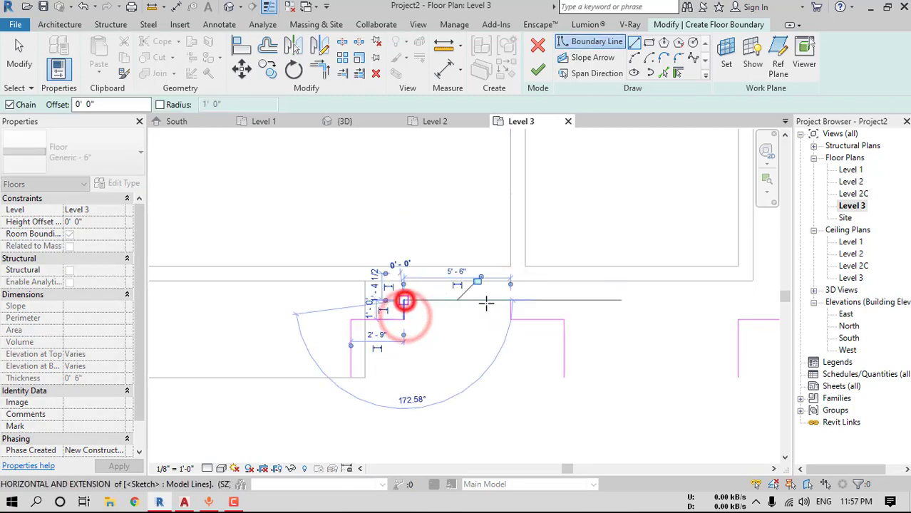
click(510, 300)
key(Escape)
key(Escape)
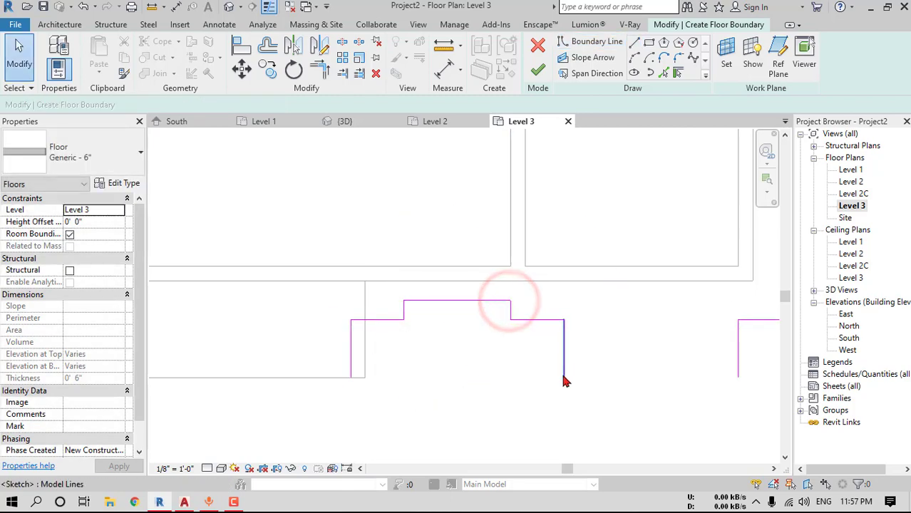
Sketch the east projection's front boundary line between the south ends of its two vertical lines
click(632, 43)
click(564, 375)
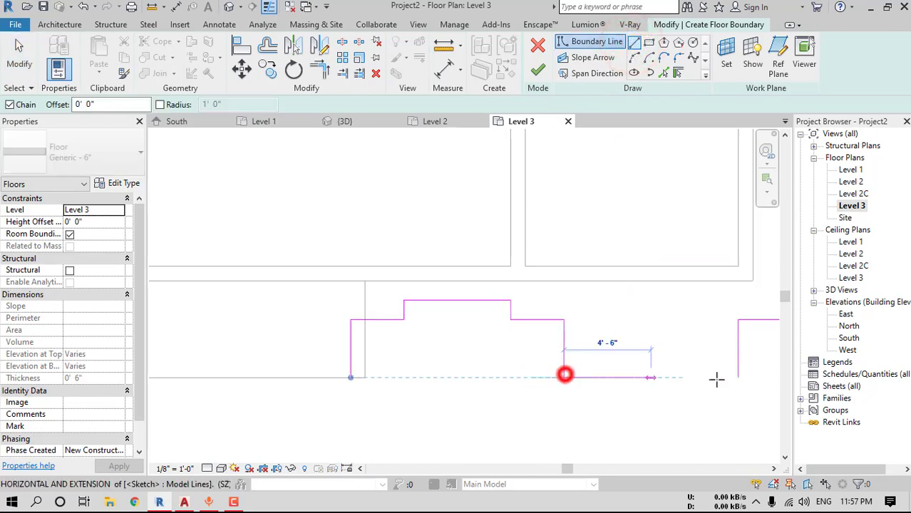
click(736, 378)
scroll(533, 365, down, 1)
scroll(533, 364, down, 1)
middle_drag(408, 371, 553, 350)
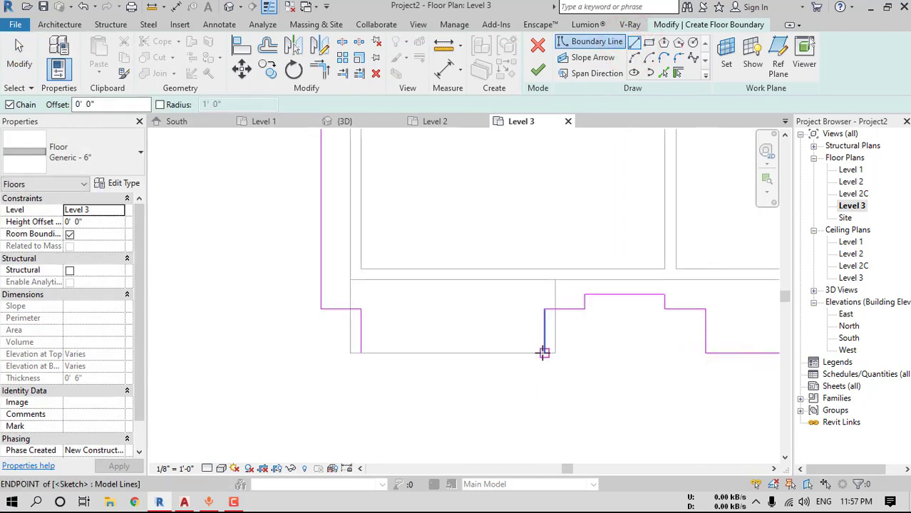
Sketch the west projection's front boundary line between the south ends of its two vertical lines
click(544, 352)
click(361, 352)
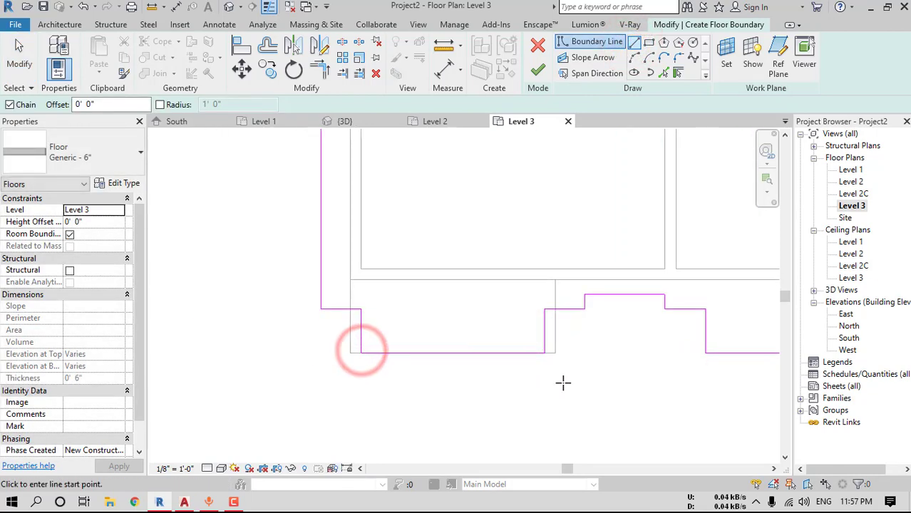
key(Escape)
key(Escape)
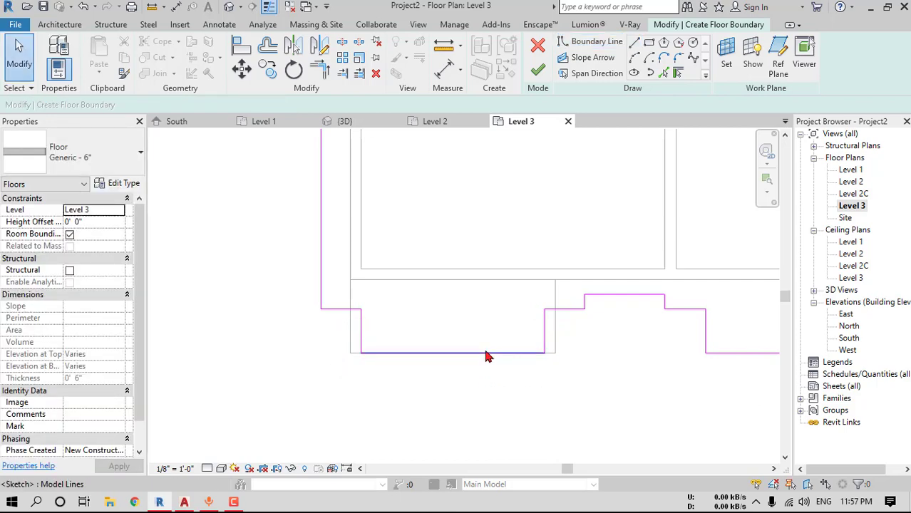
click(484, 347)
scroll(499, 360, down, 1)
key(Escape)
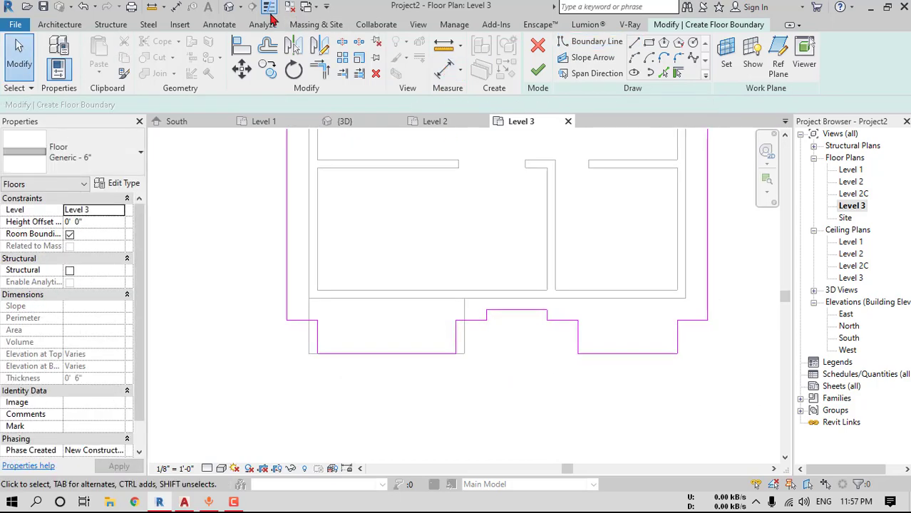
Finish the Level 3 roof slab sketch in the 3D view and attach the walls below to the slab's bottom
click(228, 7)
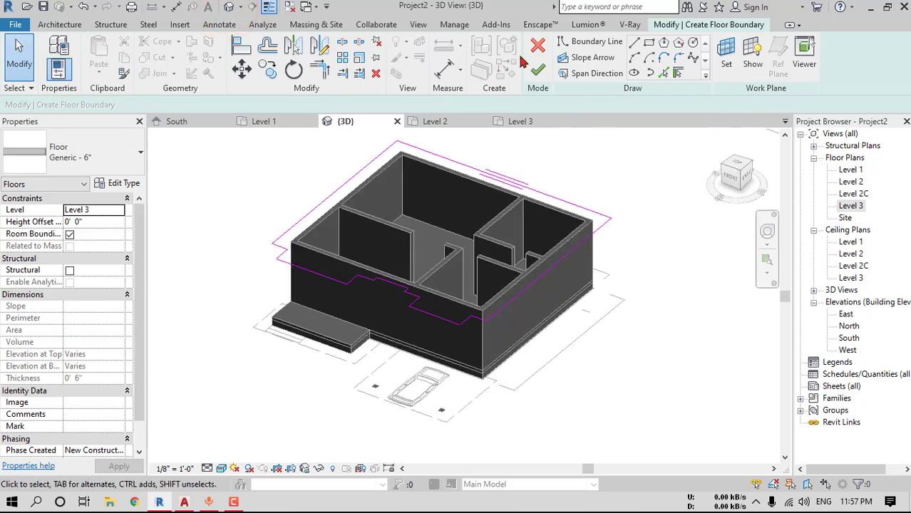
click(536, 67)
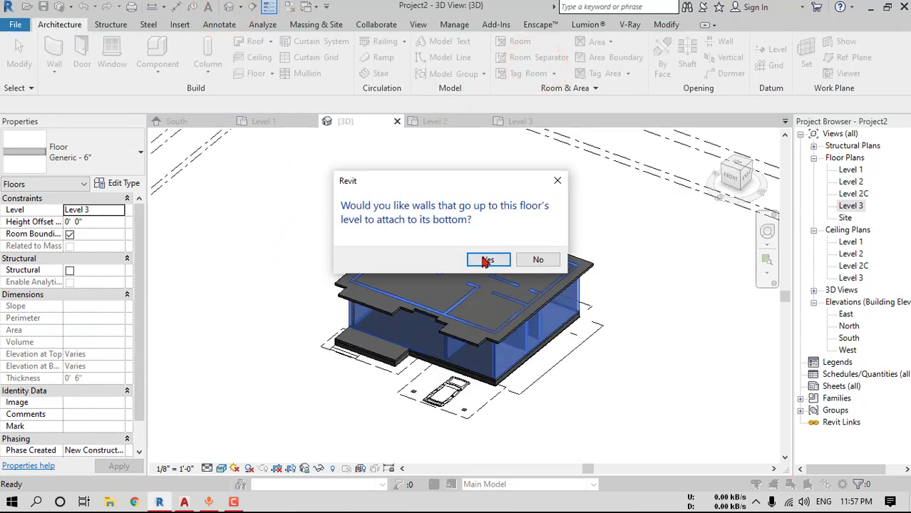
click(484, 261)
shift+middle_drag(284, 254, 559, 349)
key(Escape)
scroll(381, 308, up, 1)
click(381, 308)
key(Escape)
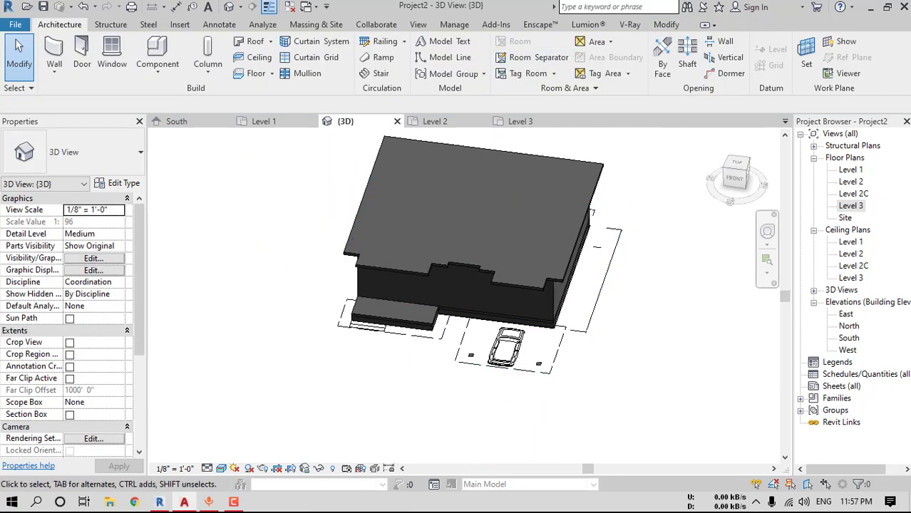
Switch to AutoCAD and examine the slabs above the sitout and the porch on the front elevation
click(184, 502)
drag(496, 60, 443, 70)
double_click(444, 69)
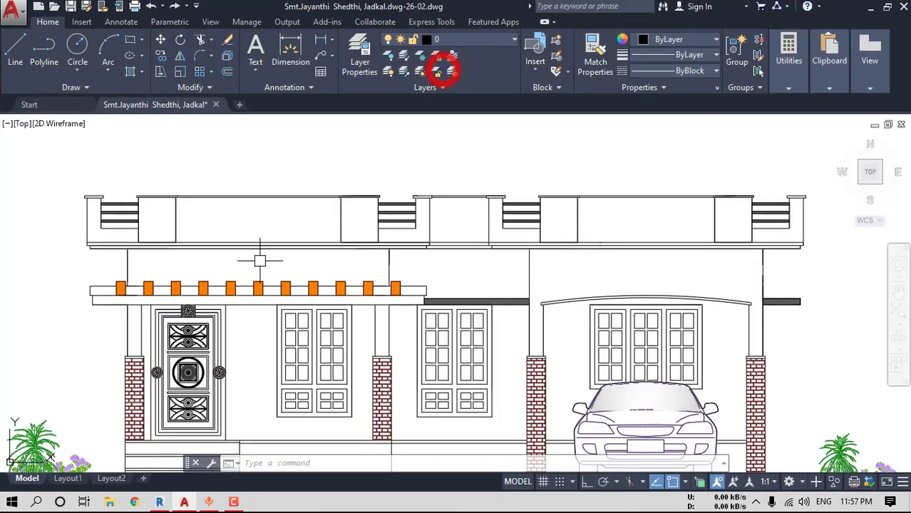
scroll(192, 308, down, 3)
scroll(163, 300, up, 4)
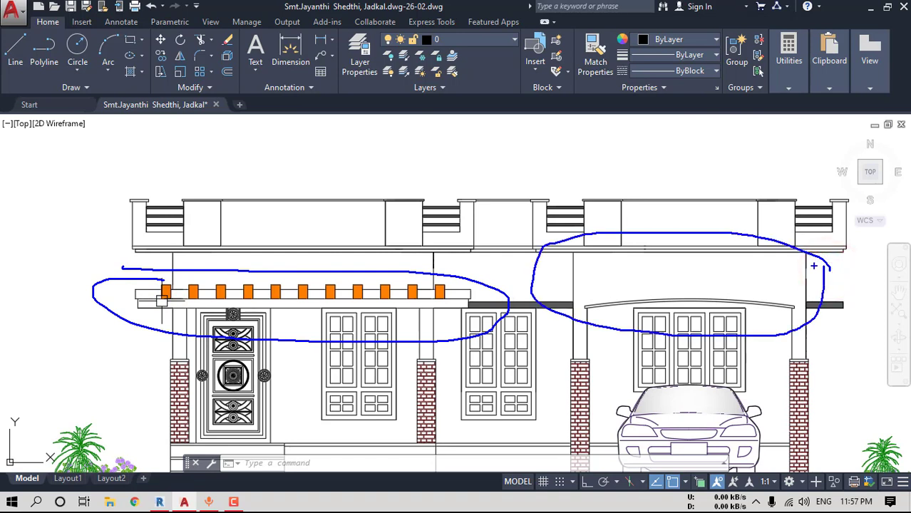
key(Escape)
drag(443, 8, 910, 49)
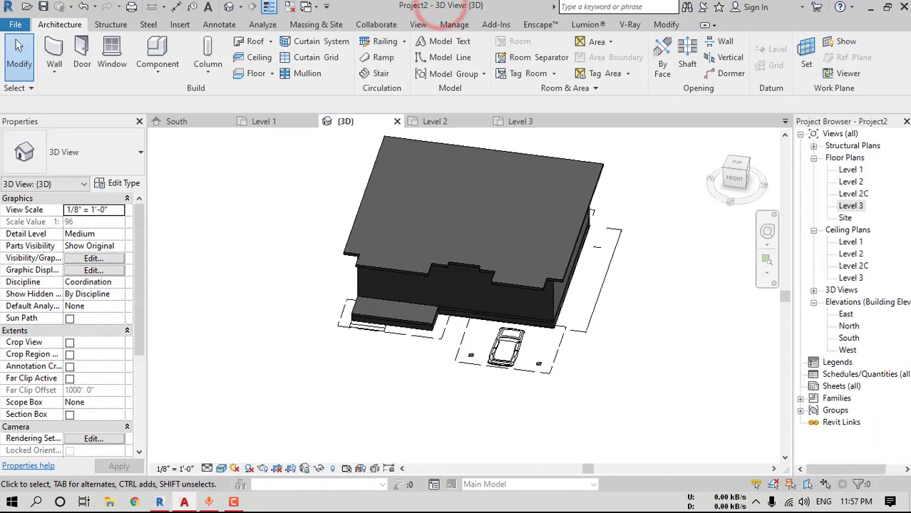
In Revit, open the Level 2C floor plan and set its underlay base level to Level 1
double_click(848, 194)
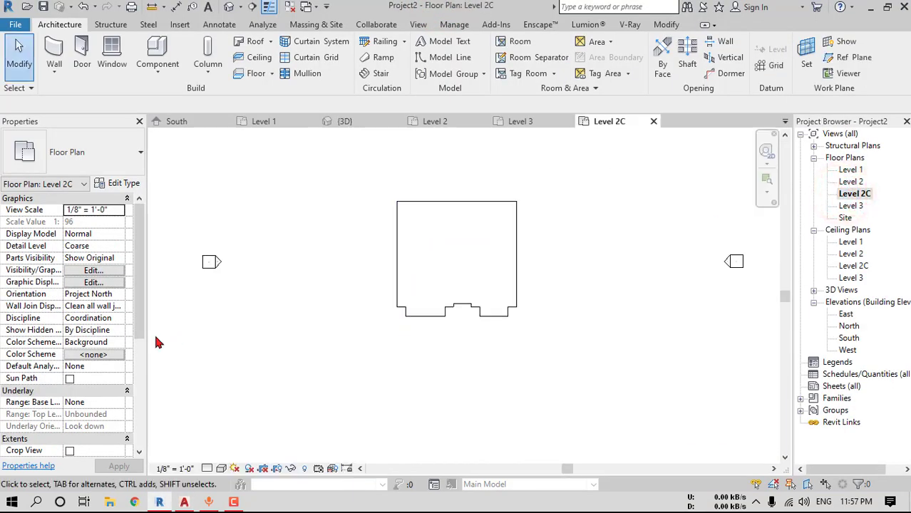
click(119, 402)
click(87, 415)
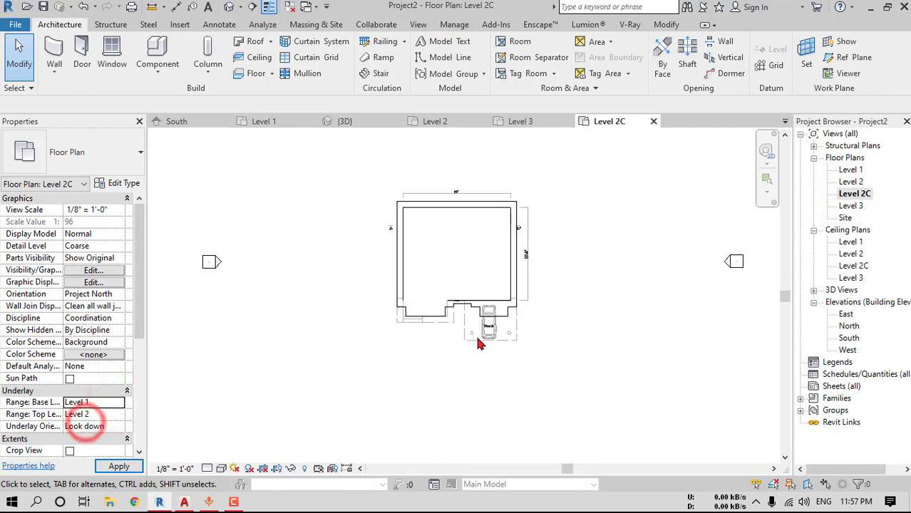
scroll(422, 326, up, 3)
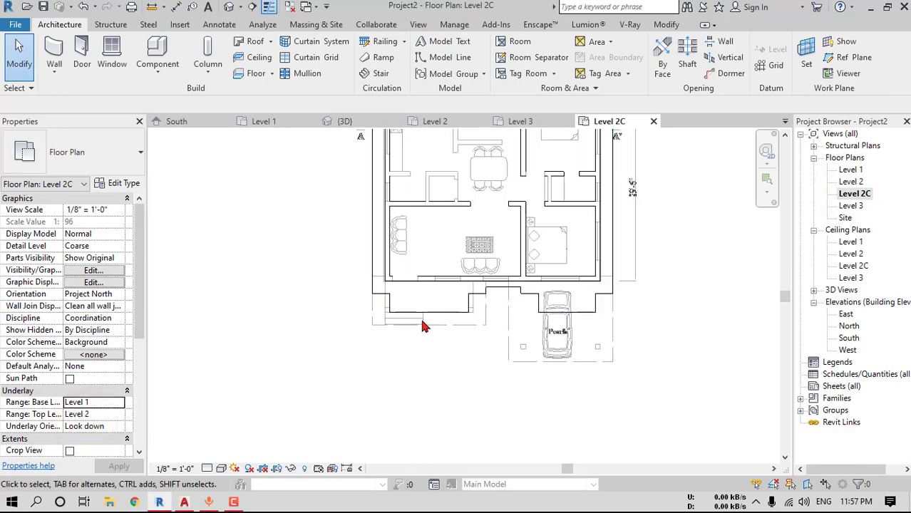
Start a Generic - 6" floor boundary with the Line tool and set the plan's visual style to Wireframe
click(255, 75)
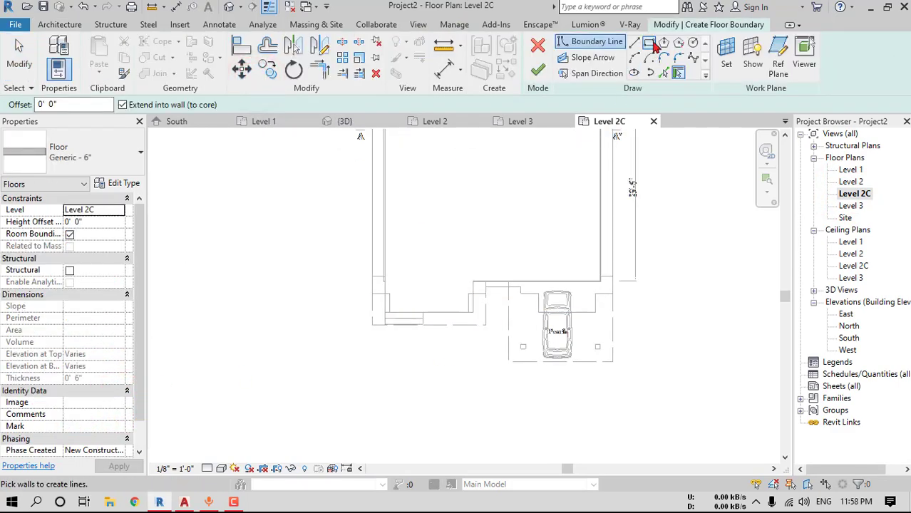
click(635, 42)
scroll(405, 298, up, 3)
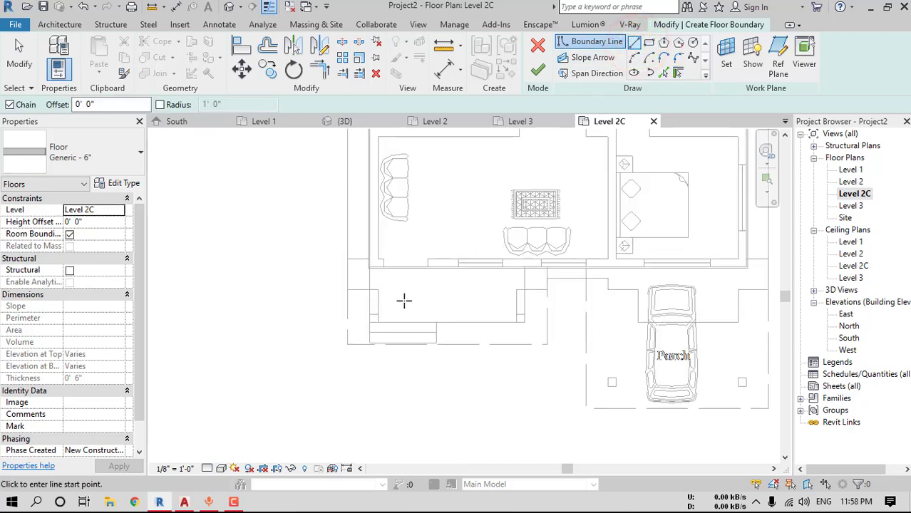
scroll(404, 301, up, 1)
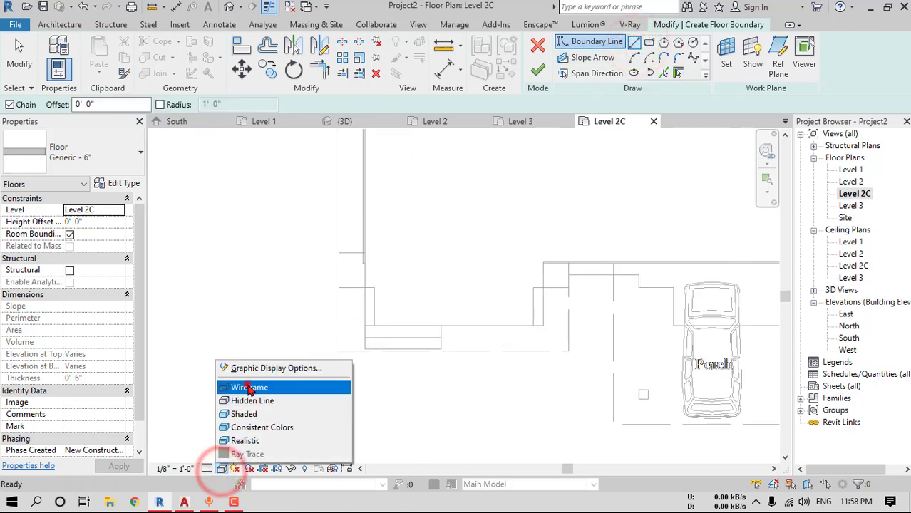
click(249, 387)
scroll(566, 278, up, 2)
scroll(260, 242, up, 4)
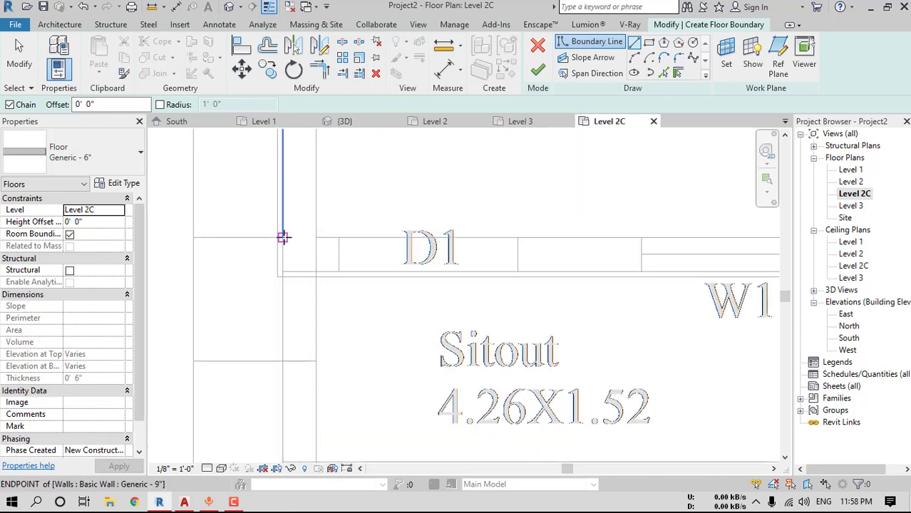
Sketch the sitout slab's west return, west edge and front edge from the wall corner along the dashed outline
click(282, 237)
click(193, 237)
scroll(208, 401, down, 2)
middle_drag(208, 401, 243, 241)
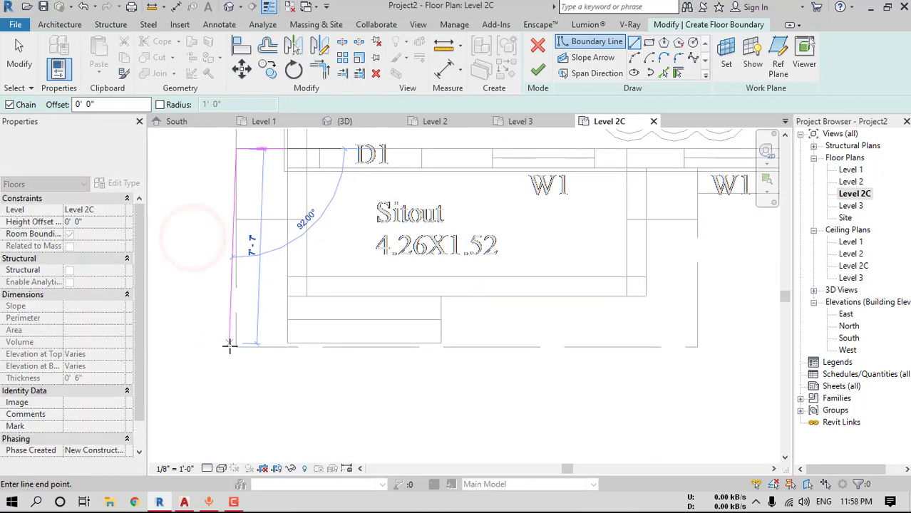
click(236, 347)
click(697, 347)
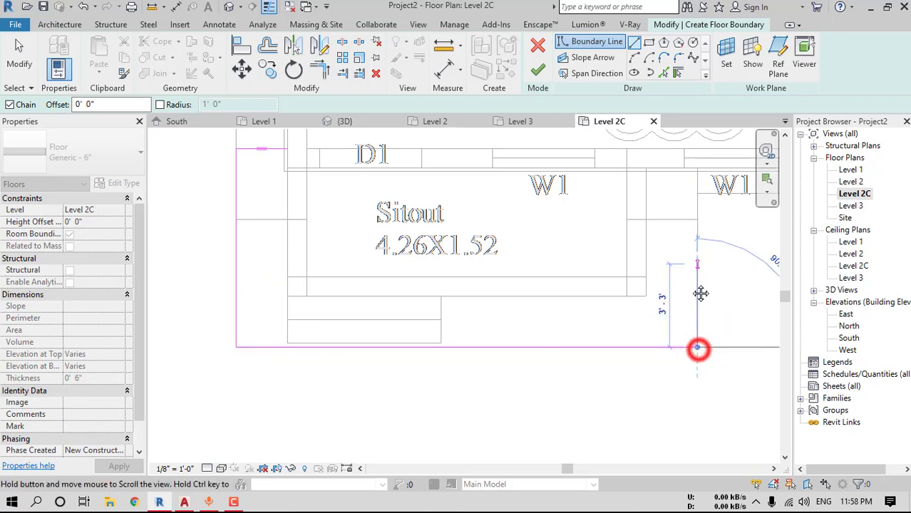
Close the sitout slab boundary with a 7' east edge and lines along the south wall's exterior face, and finish the floor
scroll(697, 348, up, 4)
click(638, 266)
scroll(671, 260, down, 4)
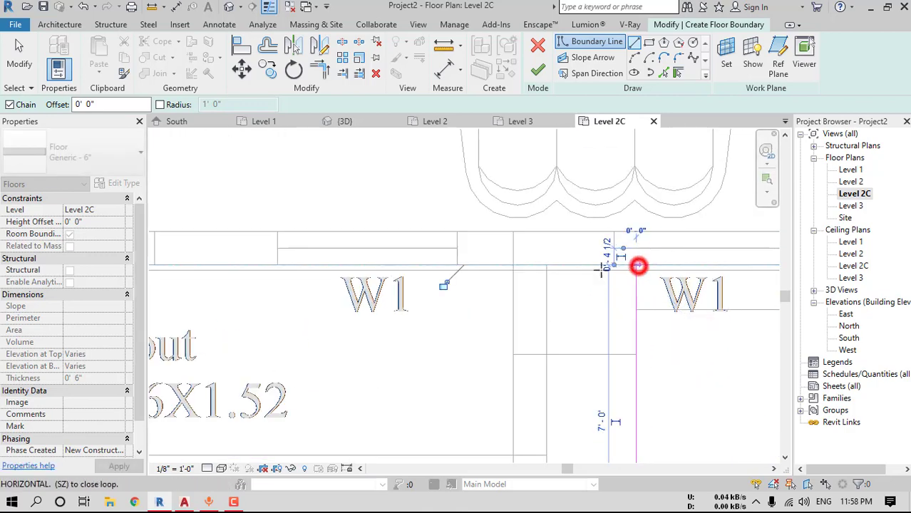
scroll(426, 273, up, 4)
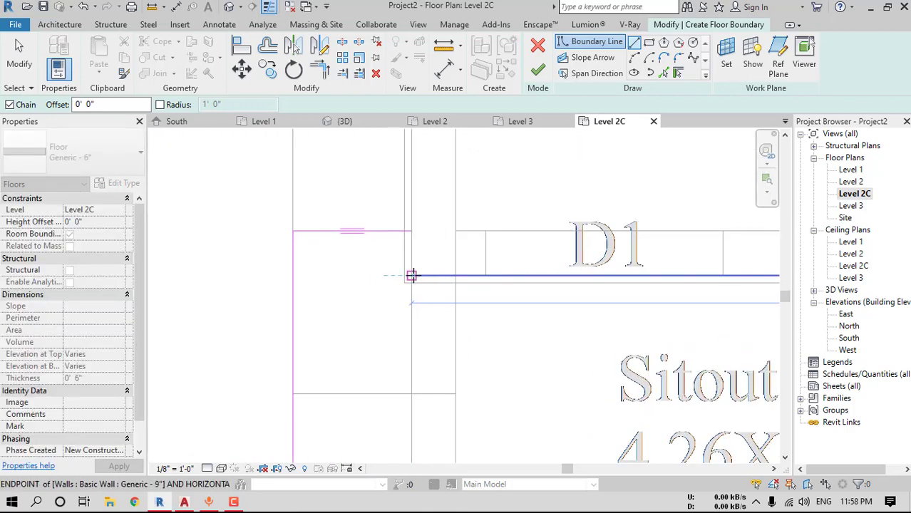
click(415, 275)
click(412, 231)
scroll(428, 299, down, 5)
scroll(431, 428, down, 3)
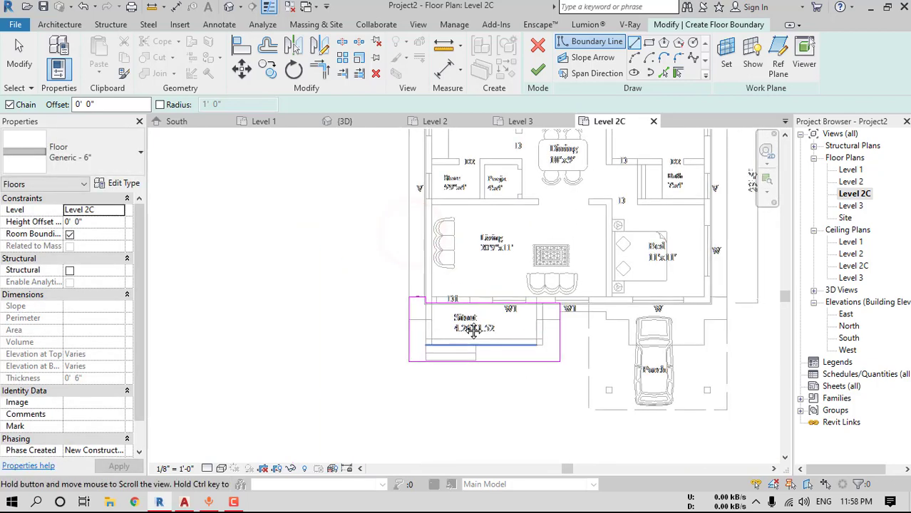
middle_drag(614, 203, 516, 114)
click(538, 73)
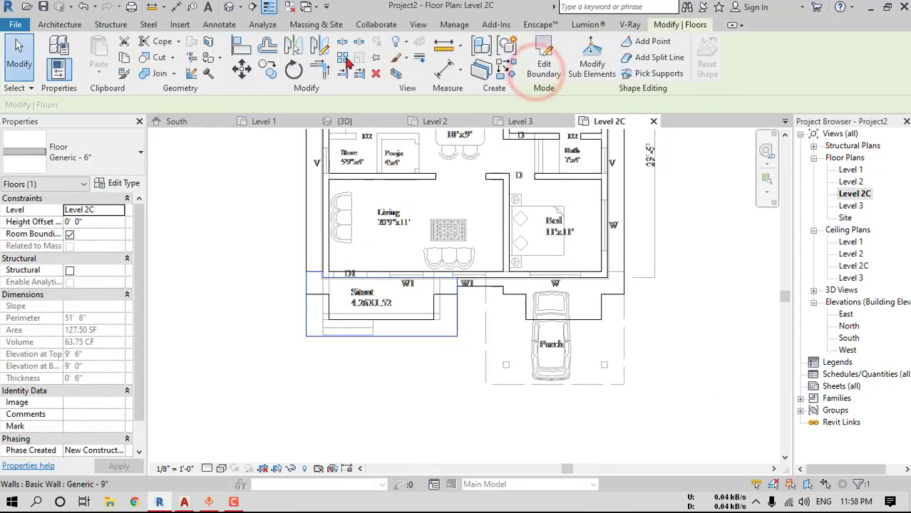
Examine the new sitout slab in the 3D view from the front and from above
click(230, 8)
shift+middle_drag(348, 201, 393, 240)
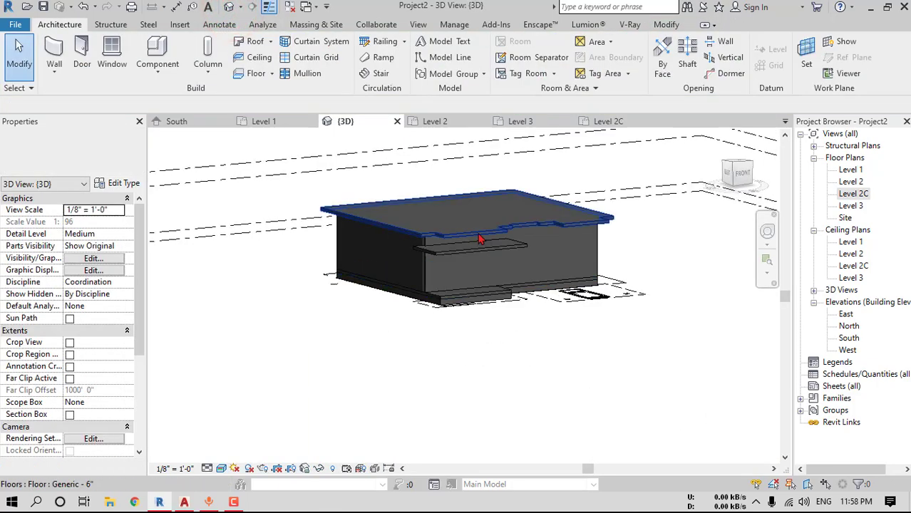
scroll(406, 250, up, 5)
click(475, 252)
shift+middle_drag(570, 296, 579, 309)
scroll(615, 302, down, 5)
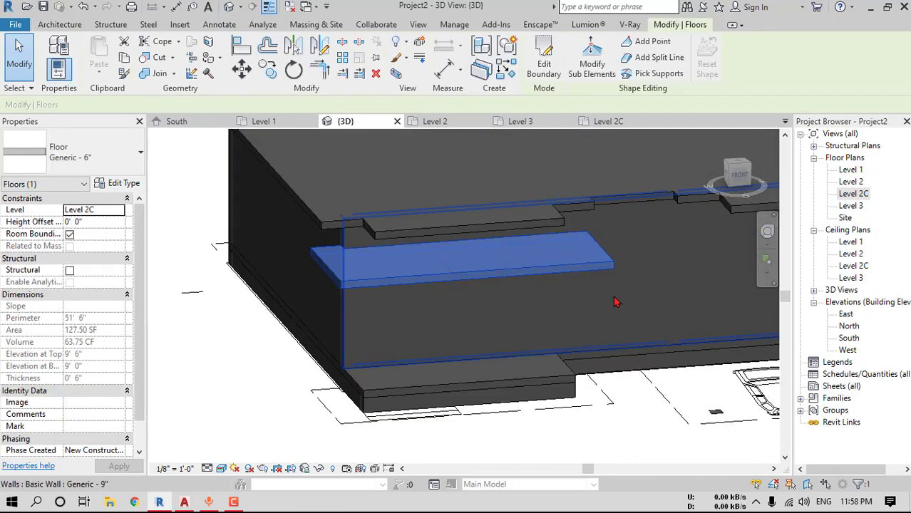
shift+middle_drag(685, 315, 676, 338)
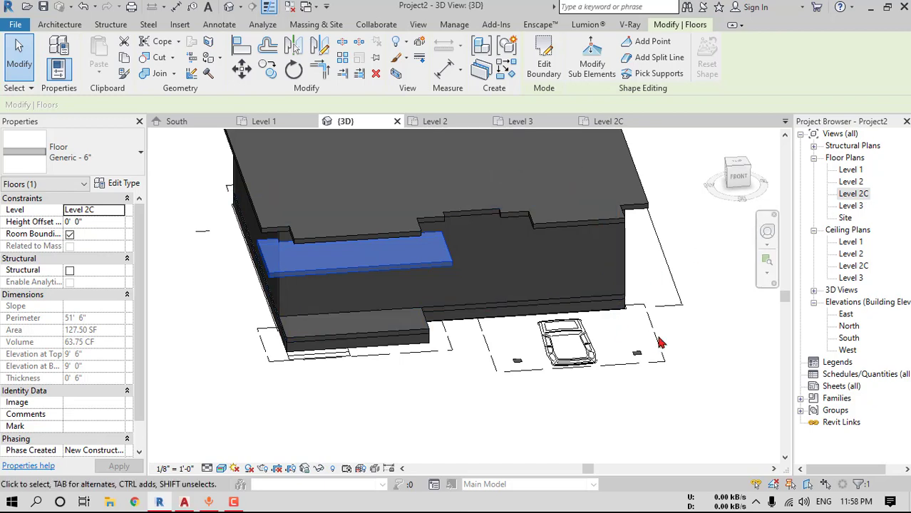
Return to the Level 2C plan and examine the dashed porch outline around the car
double_click(861, 192)
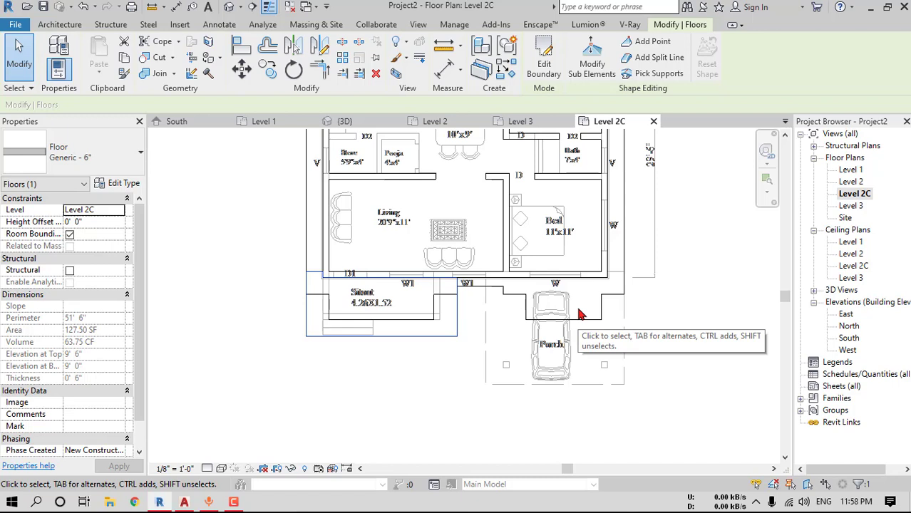
click(623, 289)
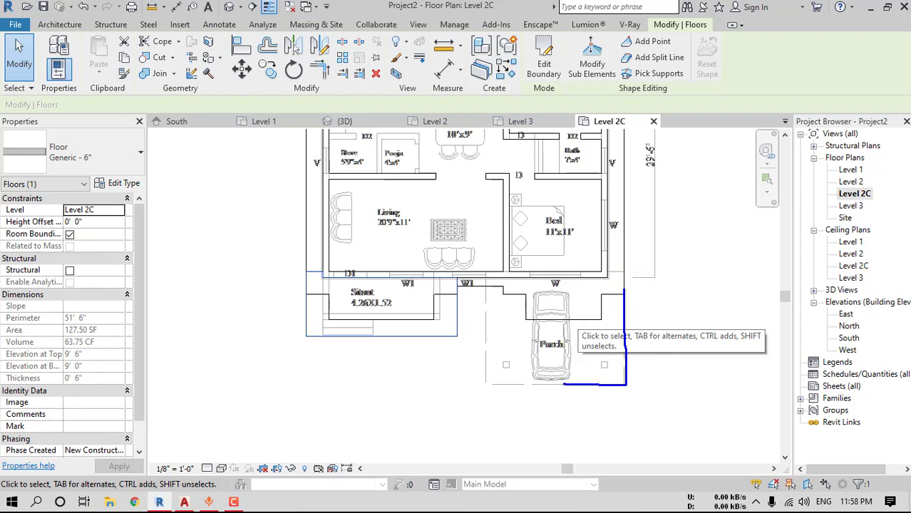
drag(487, 379, 585, 390)
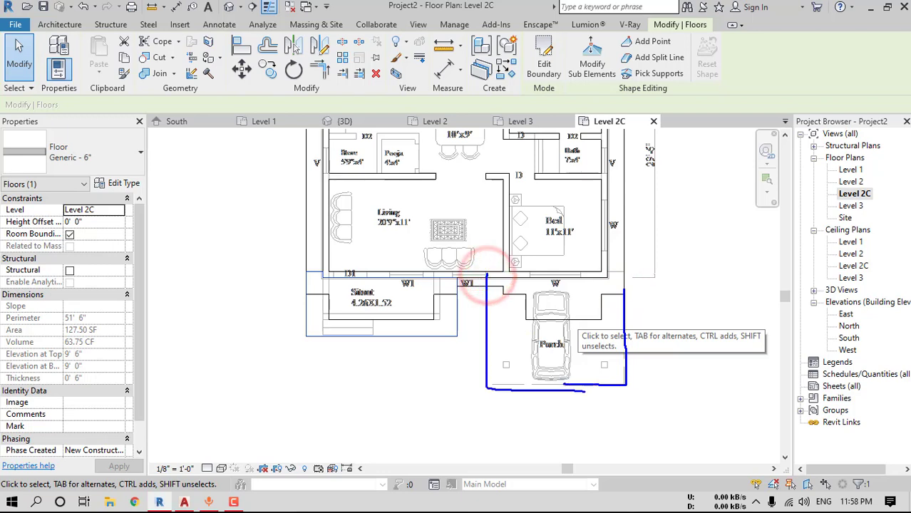
key(Escape)
Switch to AutoCAD and examine the projecting slab beside the porch's east column on the front elevation
key(alt+Tab)
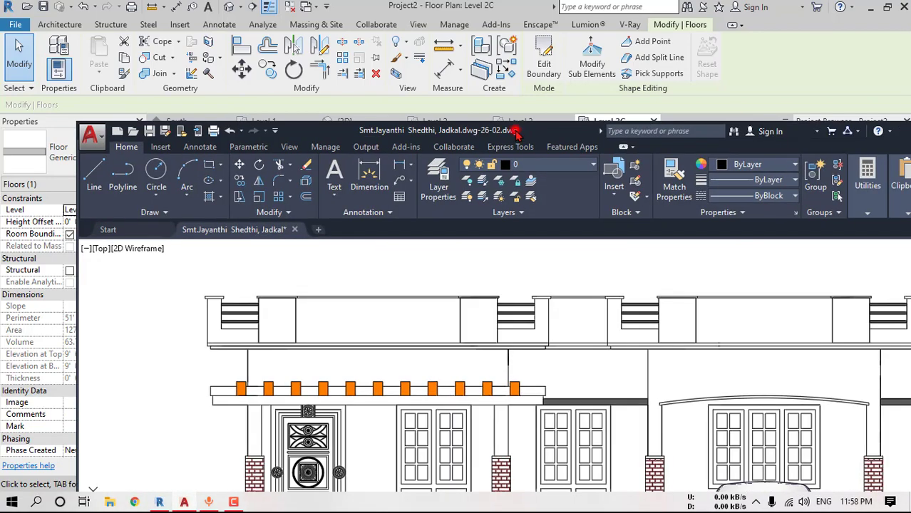
double_click(514, 128)
mouse_move(776, 310)
middle_down()
mouse_move(694, 285)
mouse_move(682, 292)
middle_up()
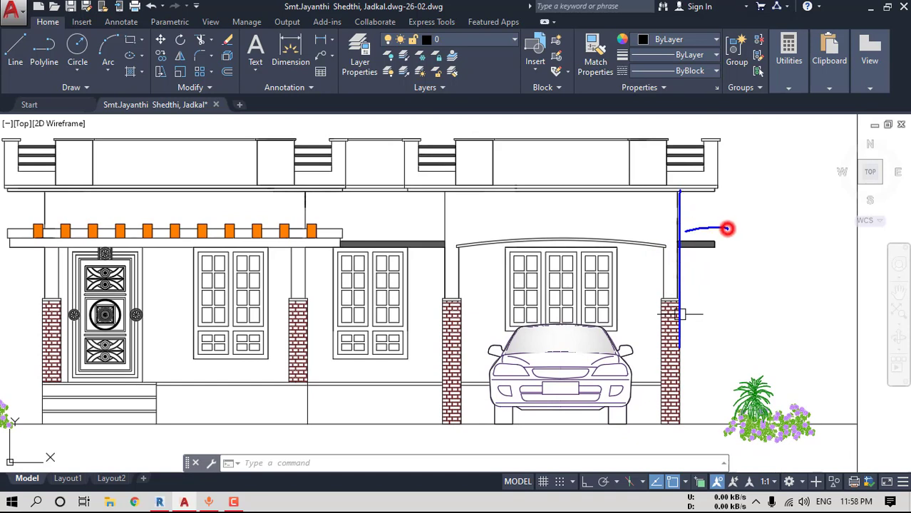
drag(728, 228, 735, 251)
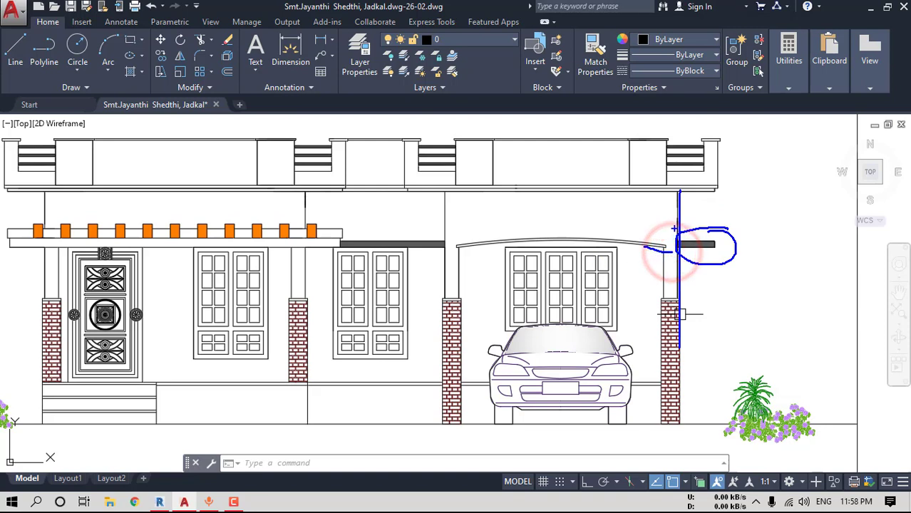
key(Escape)
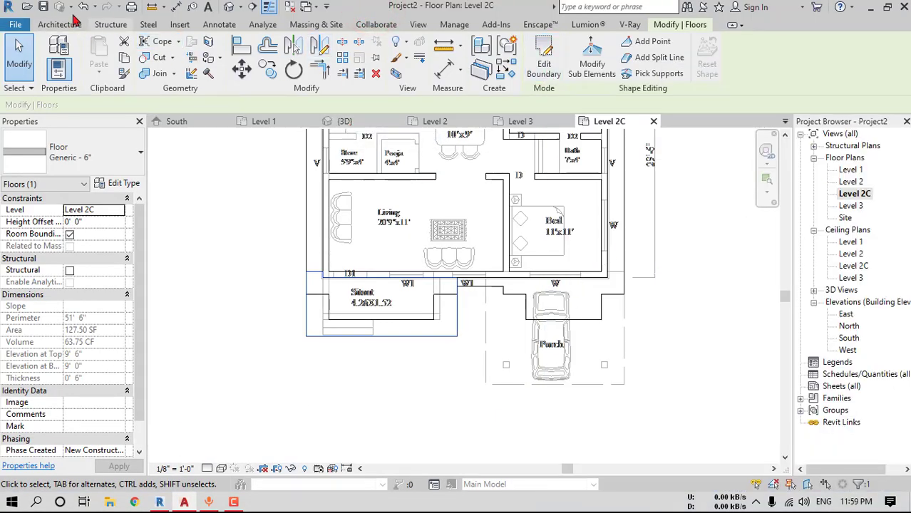
In Revit, sketch a 12'-6" by 10'-9" rectangular floor boundary from the porch's southwest column to the south wall's east end
click(65, 25)
click(255, 72)
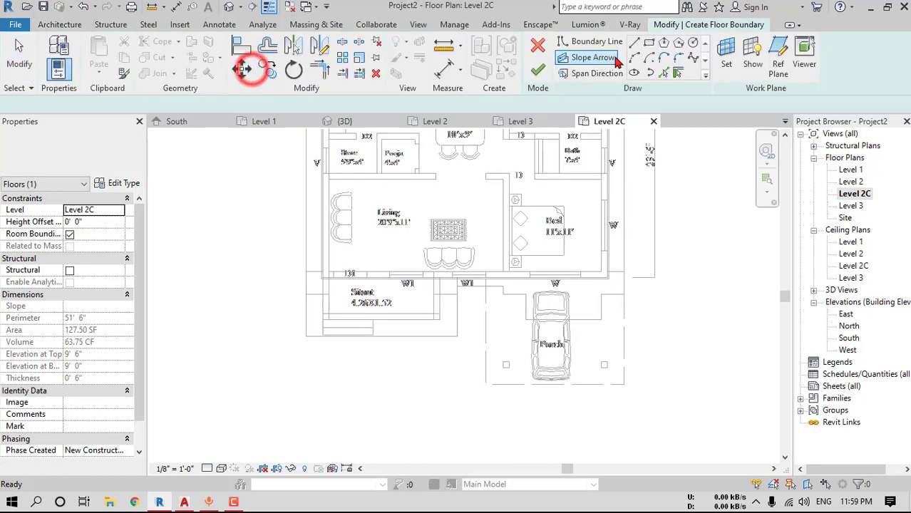
click(645, 42)
scroll(495, 367, up, 3)
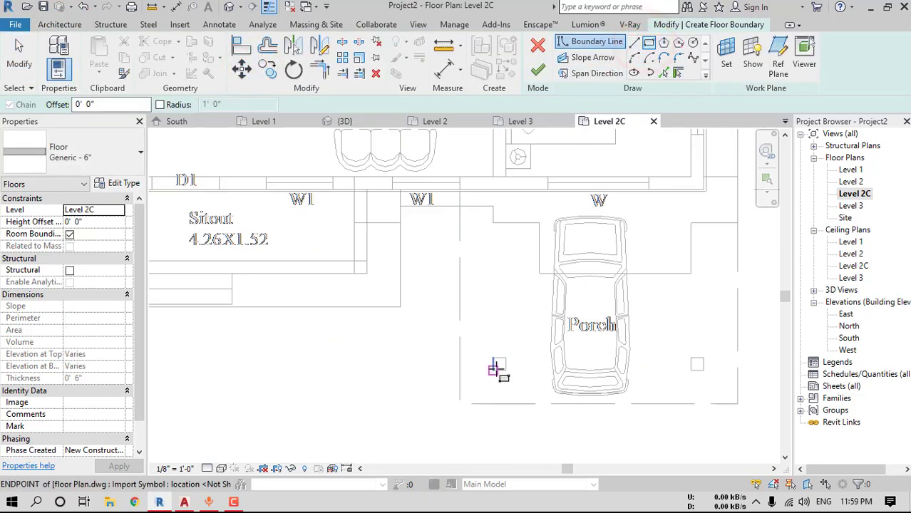
click(495, 367)
click(703, 190)
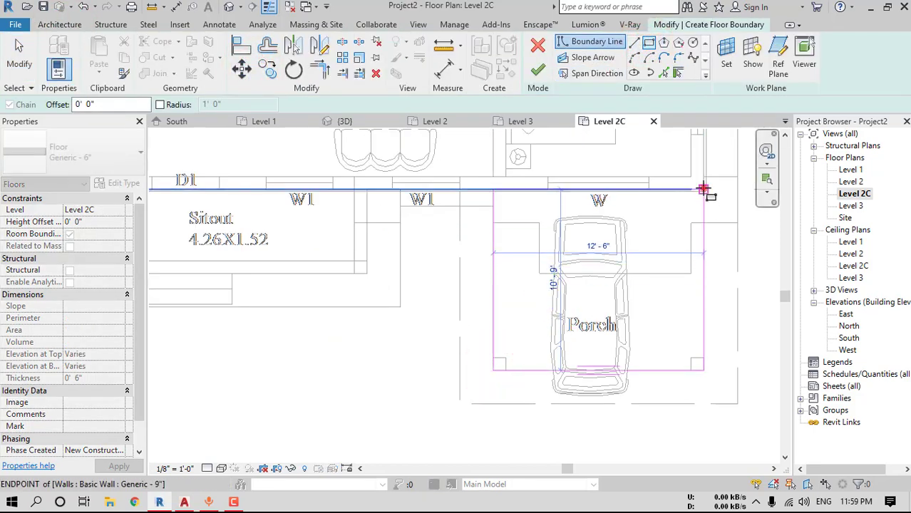
Finish the porch floor sketch and examine the new slab from the front in the 3D view
scroll(681, 233, down, 2)
click(537, 70)
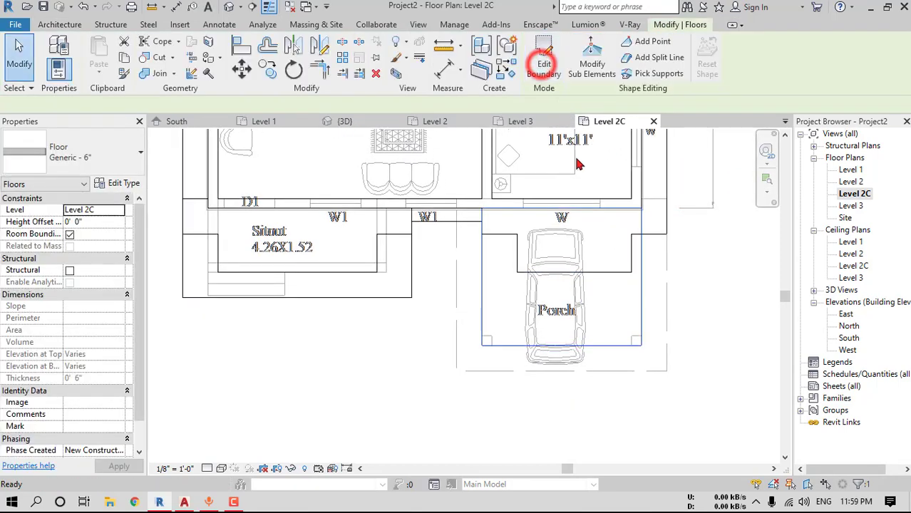
click(228, 7)
shift+middle_drag(712, 235, 547, 297)
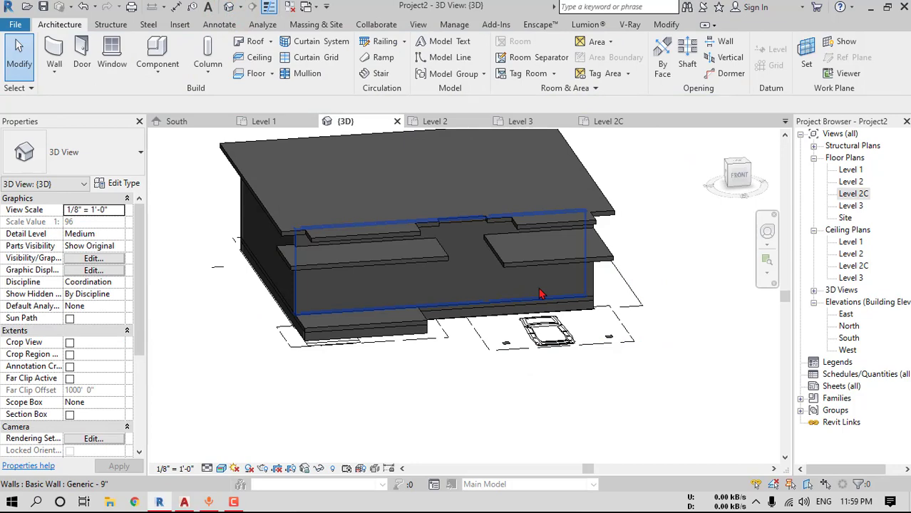
middle_drag(505, 308, 555, 305)
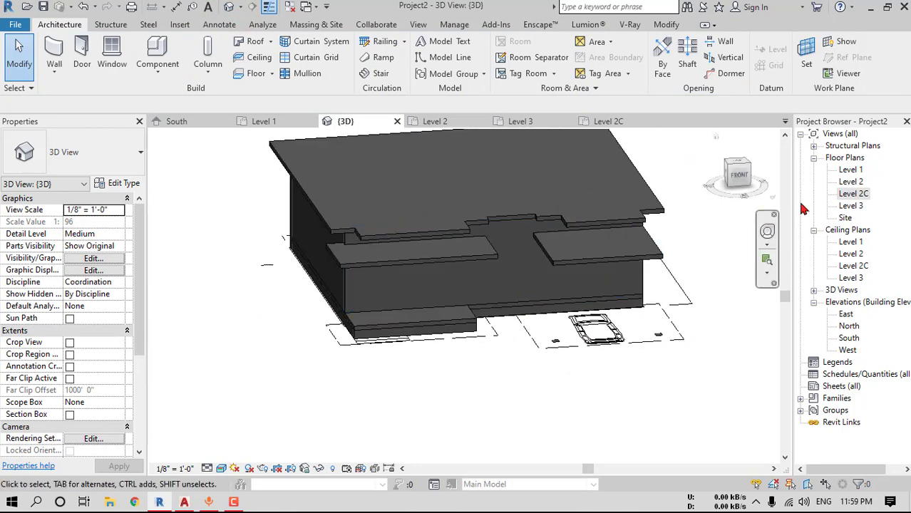
Open the Level 1 plan and measure the width of the porch's west column mark
double_click(850, 171)
scroll(420, 295, down, 2)
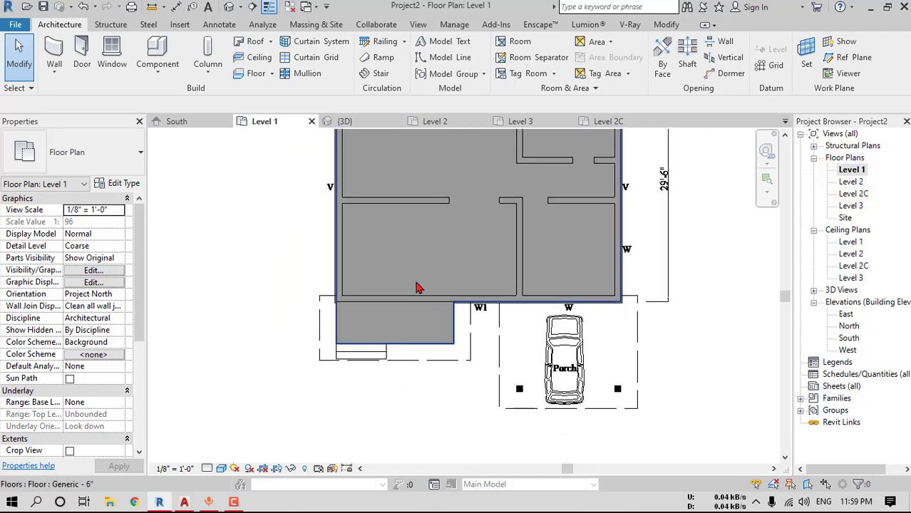
click(207, 69)
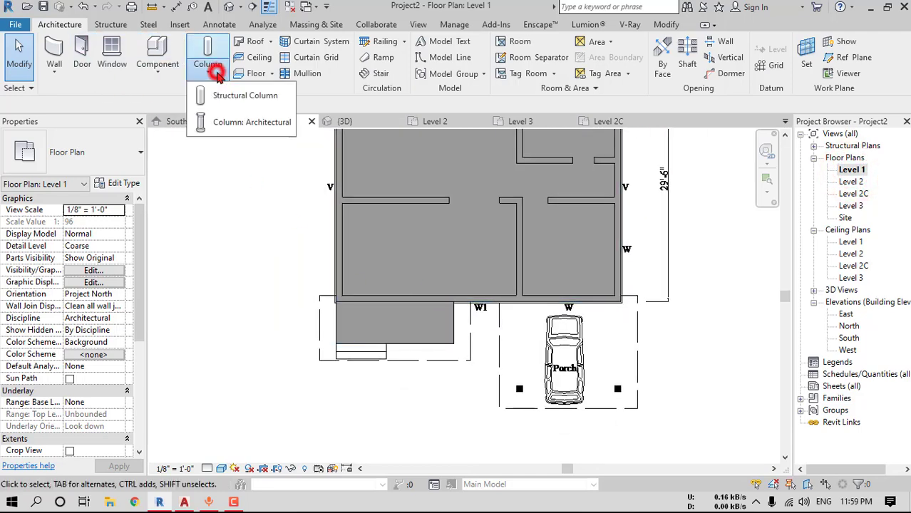
click(230, 123)
click(152, 7)
scroll(516, 390, up, 1)
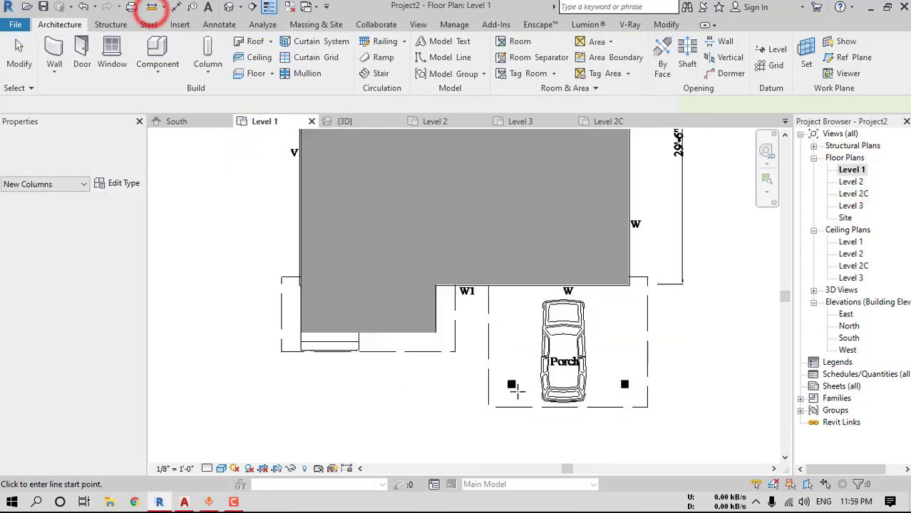
scroll(516, 390, up, 4)
click(443, 355)
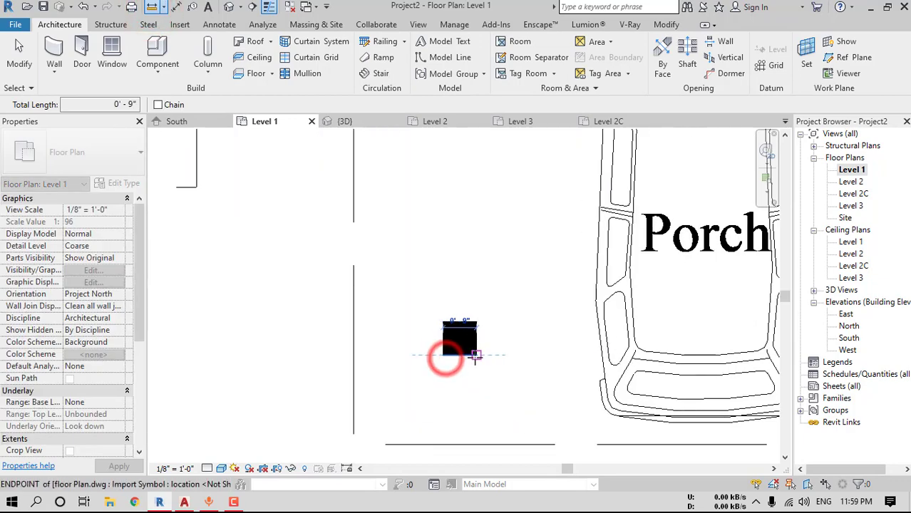
key(Escape)
key(Escape)
Start an architectural column and duplicate the 24" x 24" rectangular type under the name 9"X9"
click(208, 71)
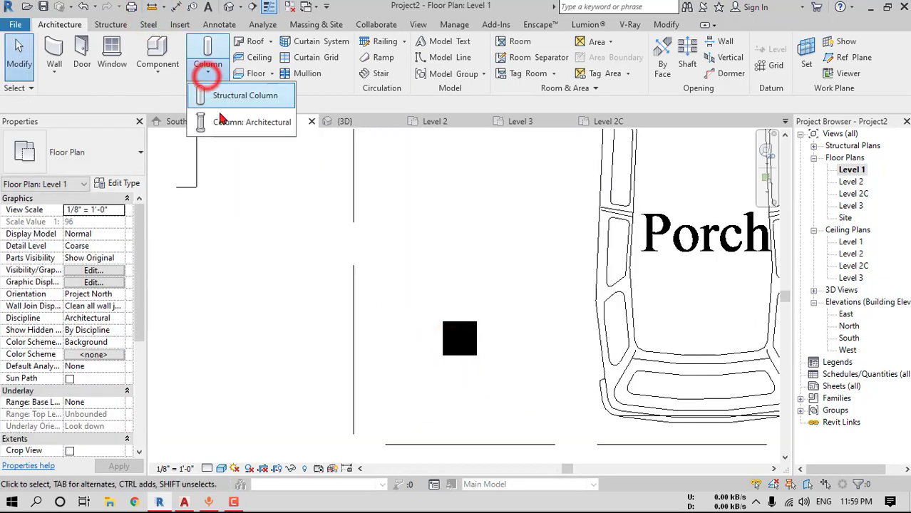
click(230, 123)
click(121, 183)
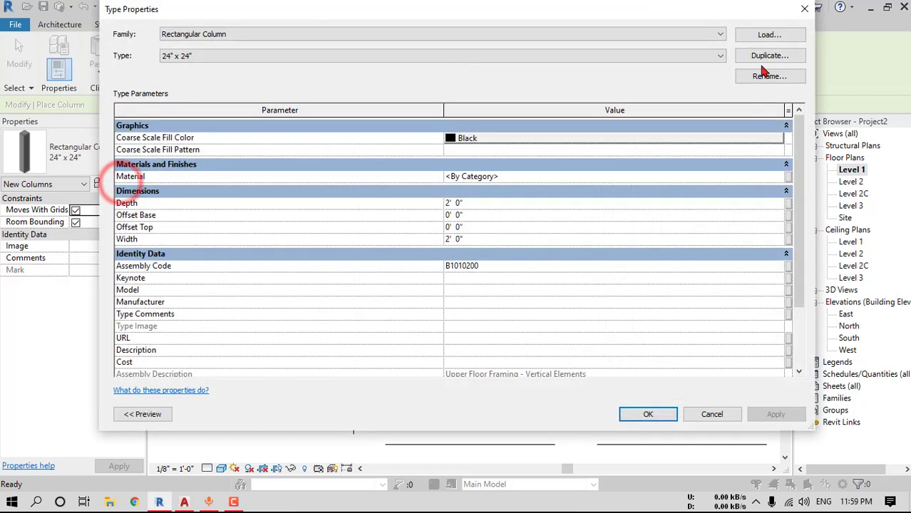
click(768, 55)
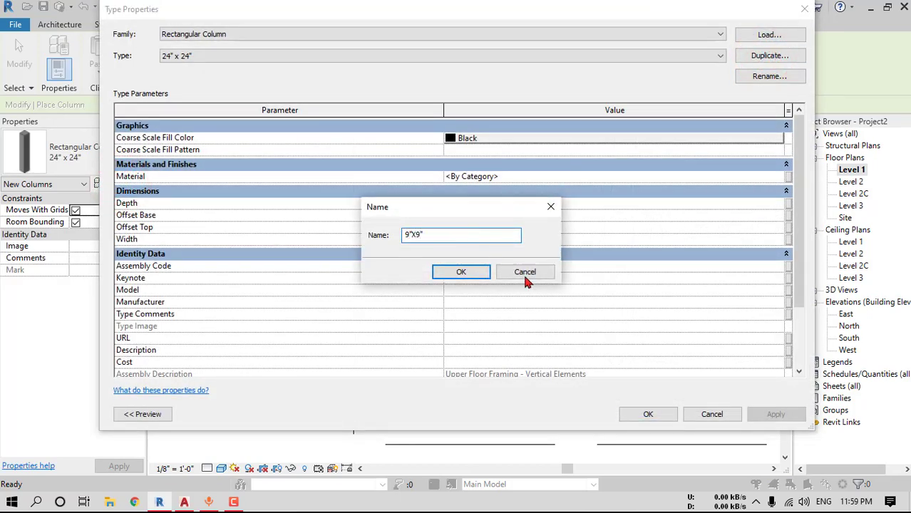
text(9"X9")
click(473, 273)
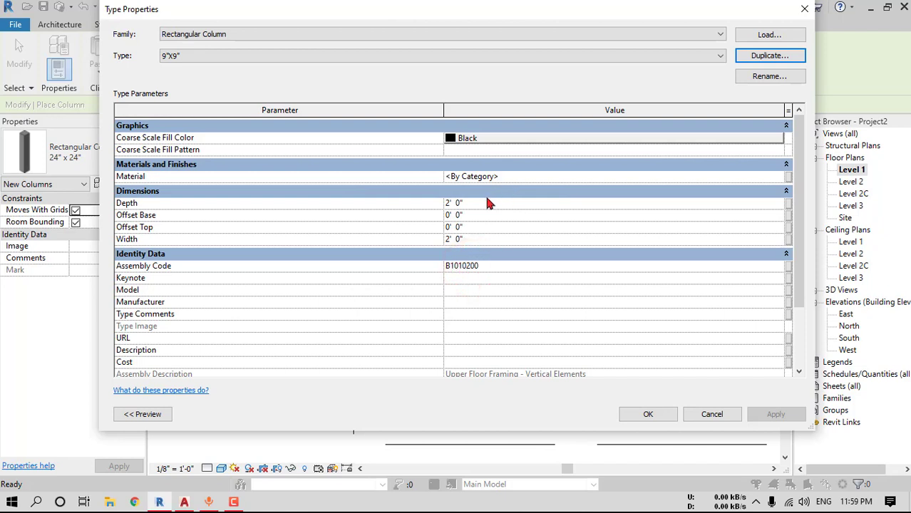
Set the new column type's depth and width to 9" each and accept the type properties
text(9"X)
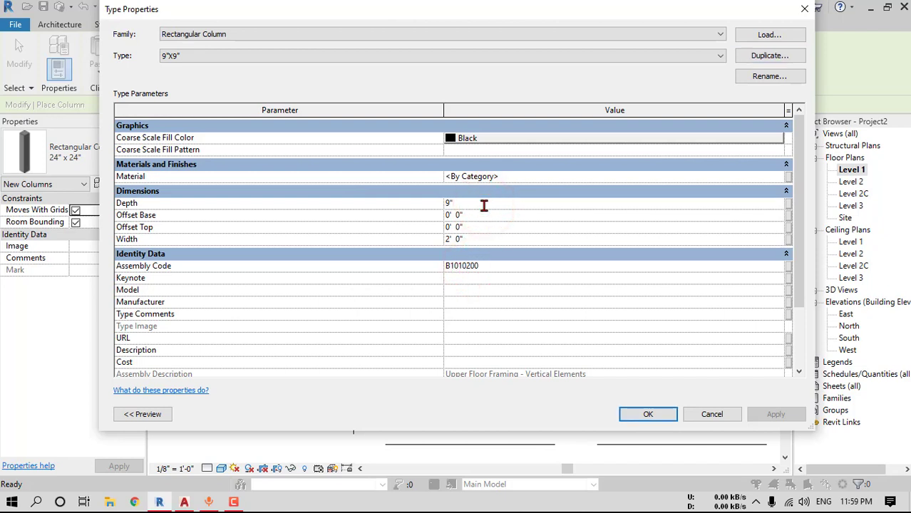
text(9")
key(Return)
click(645, 413)
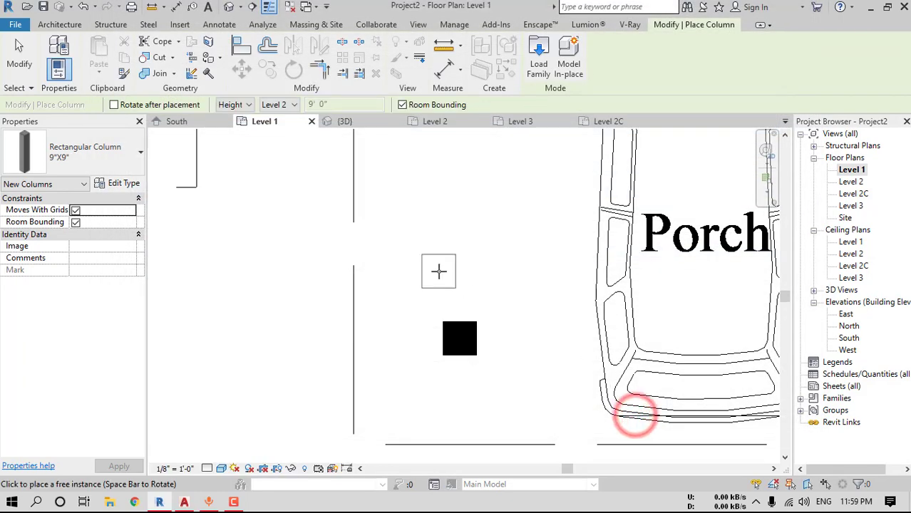
Place a 9"X9" column up to Level 2 near each of the two porch column marks and start the Align command
scroll(457, 327, up, 2)
scroll(455, 334, up, 2)
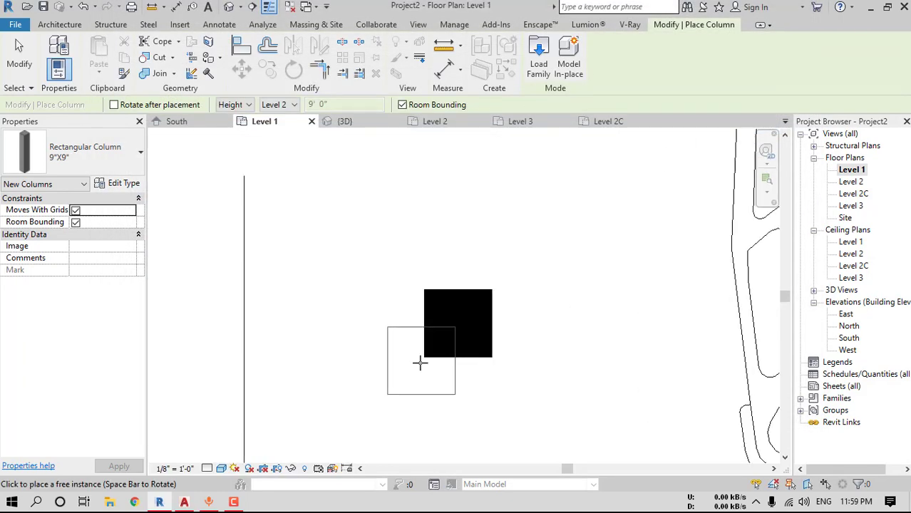
click(419, 362)
scroll(419, 362, down, 4)
middle_drag(590, 368, 507, 349)
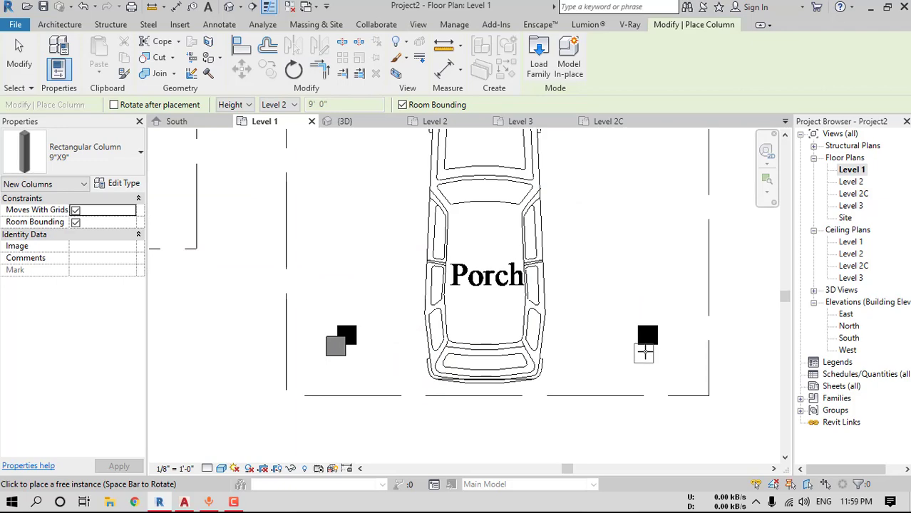
click(645, 349)
key(Escape)
key(Escape)
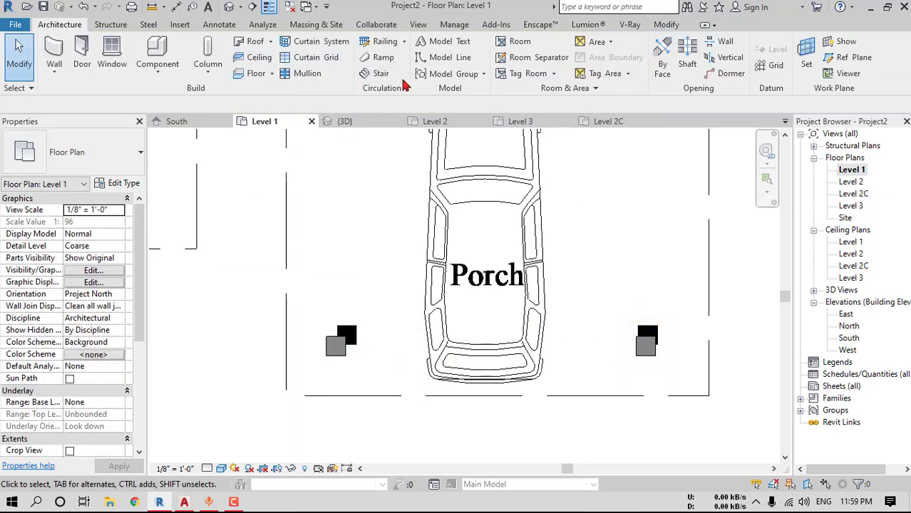
key(l)
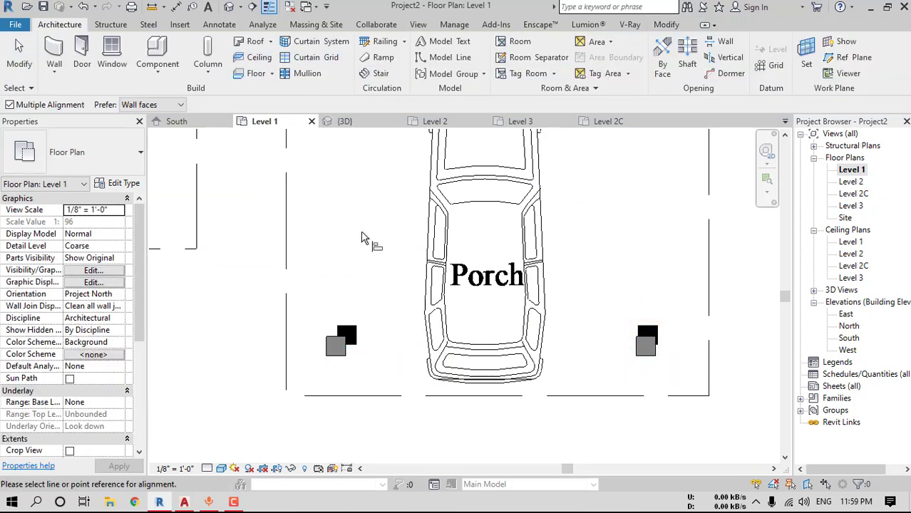
drag(335, 251, 355, 239)
drag(358, 200, 387, 229)
drag(333, 268, 406, 247)
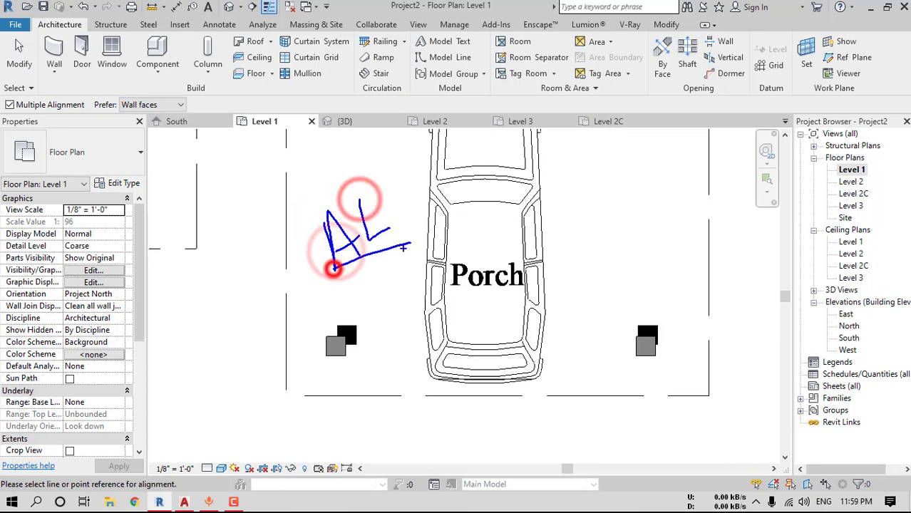
key(Escape)
Align the west porch column's north and east faces with the matching edges of its column mark on the imported plan
click(669, 25)
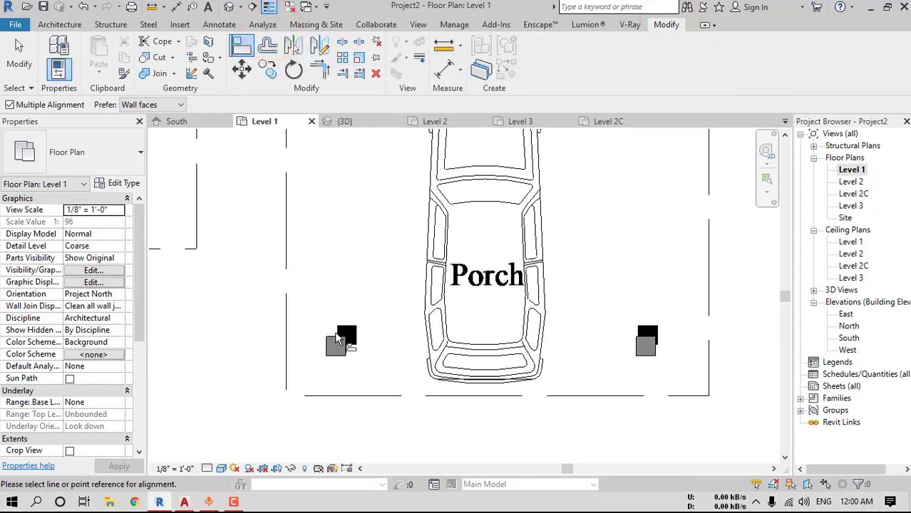
scroll(358, 321, up, 2)
scroll(355, 326, up, 2)
click(355, 315)
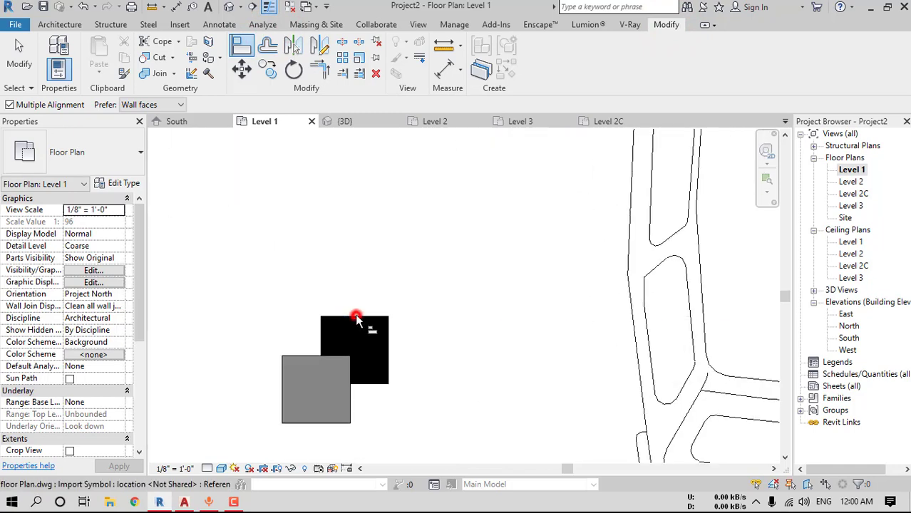
click(326, 355)
click(326, 352)
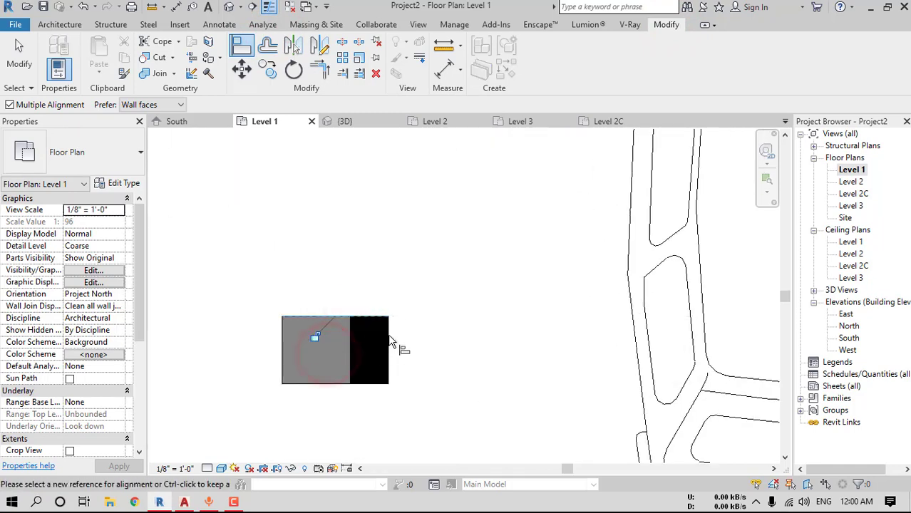
click(390, 343)
click(351, 343)
Align the east porch column with its column mark on the imported plan
scroll(345, 353, down, 2)
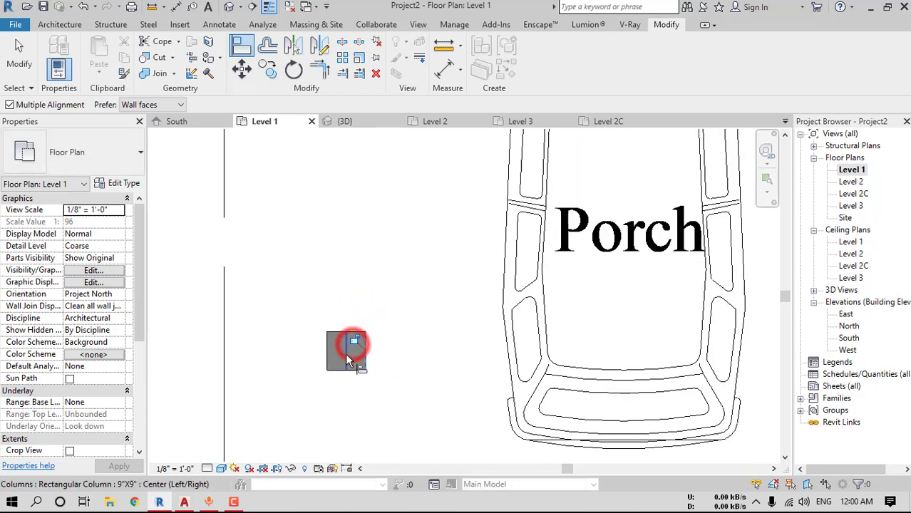
middle_drag(365, 374, 136, 368)
scroll(456, 349, down, 1)
scroll(641, 356, up, 3)
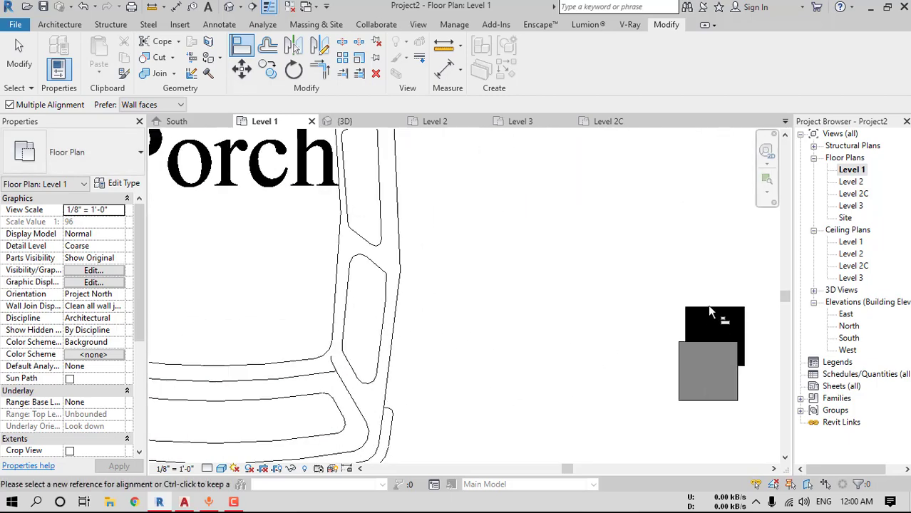
Align the porch's right column with the top and right edges of the black column square in the plan
click(708, 307)
click(704, 339)
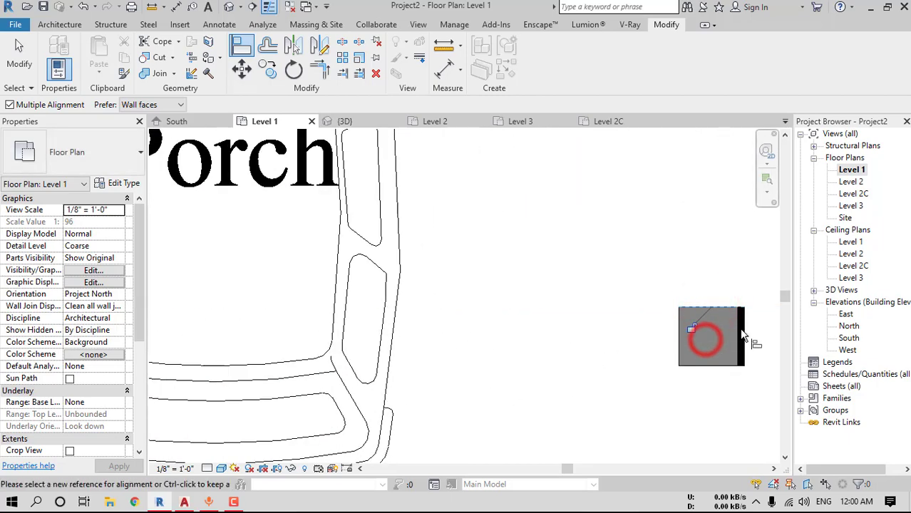
click(744, 324)
click(736, 331)
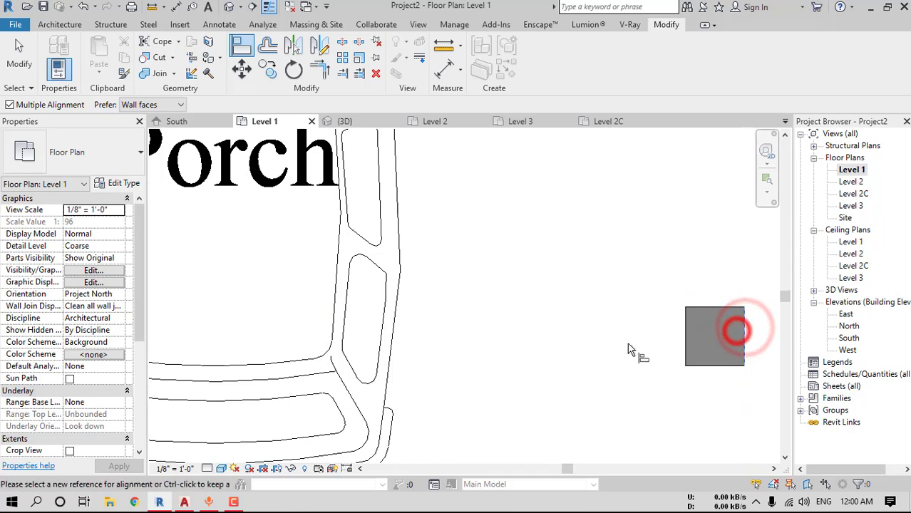
Set the Level 1 floor plan's visual style to Wireframe
scroll(627, 345, down, 3)
scroll(598, 349, down, 1)
scroll(664, 205, up, 5)
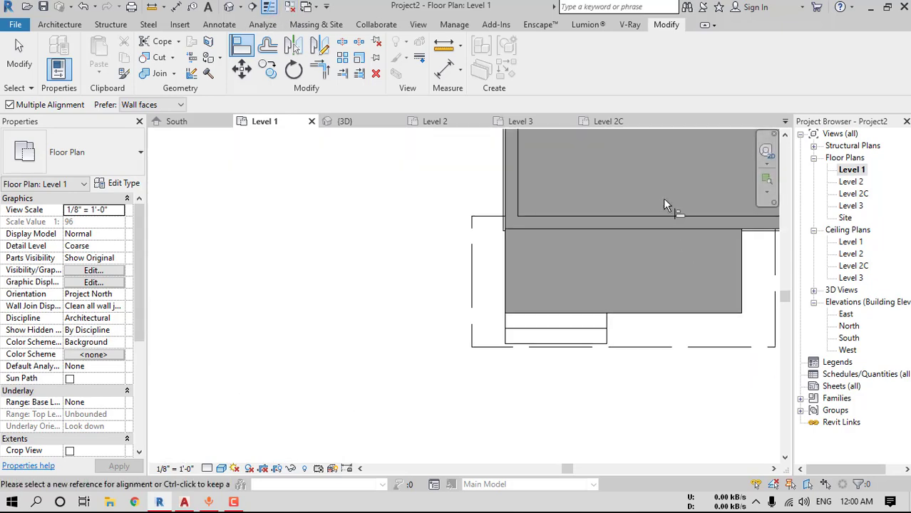
click(222, 468)
click(245, 387)
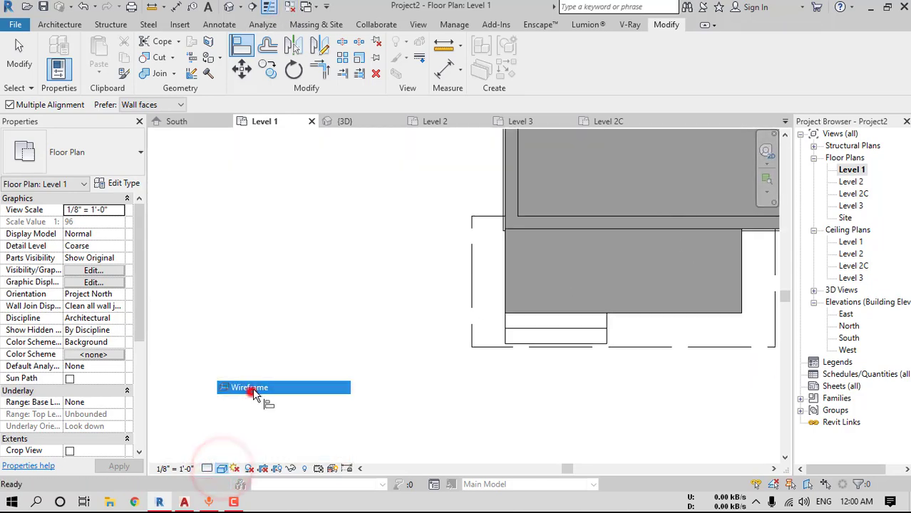
Place 9"X9" rectangular architectural columns on the two black column squares at the sitout's front corners
scroll(505, 340, up, 3)
middle_drag(505, 340, 451, 358)
click(59, 25)
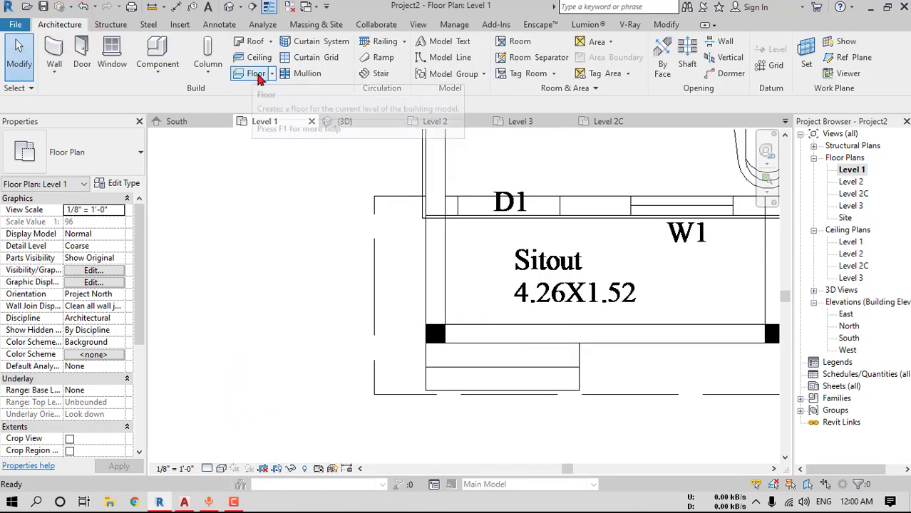
click(207, 64)
click(235, 124)
scroll(495, 355, up, 2)
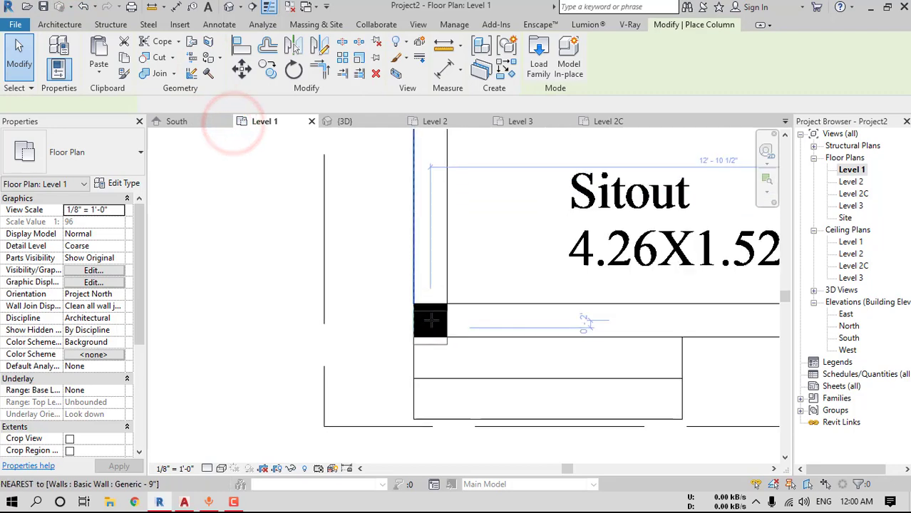
click(433, 321)
middle_drag(433, 322, 262, 321)
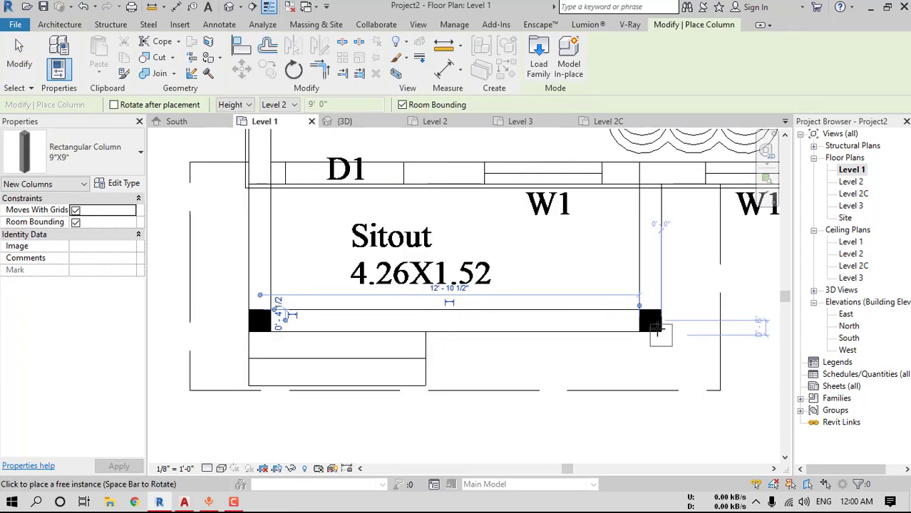
click(649, 320)
key(Escape)
key(Escape)
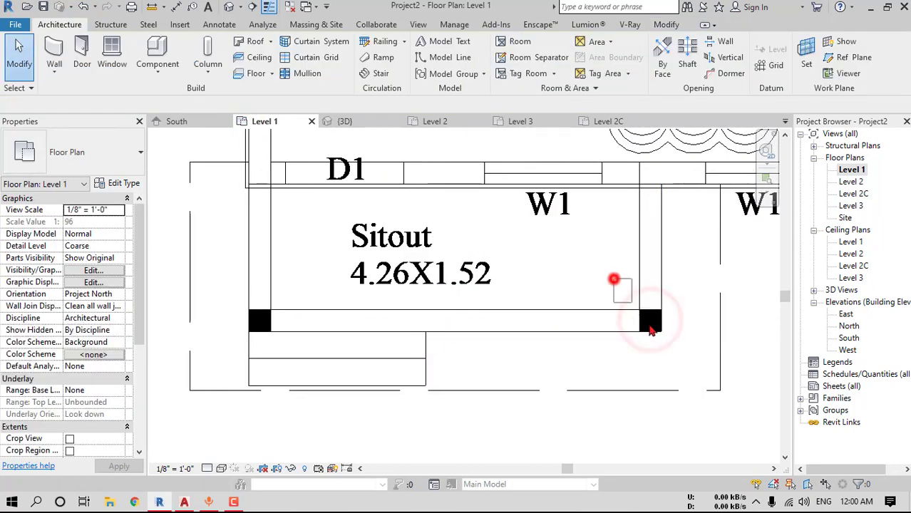
Set the top level of the two sitout columns and the two porch columns to Level 2C
drag(614, 278, 673, 338)
ctrl+drag(211, 290, 289, 350)
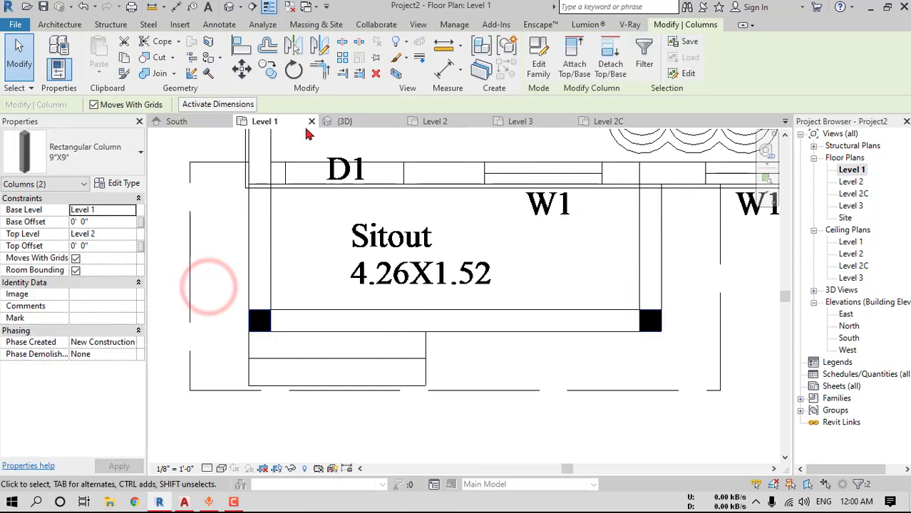
scroll(298, 220, down, 3)
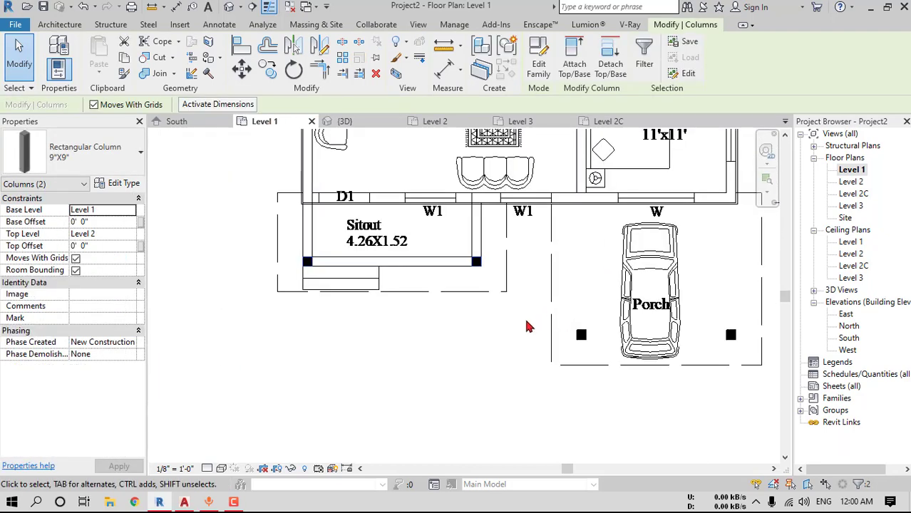
drag(515, 312, 754, 371)
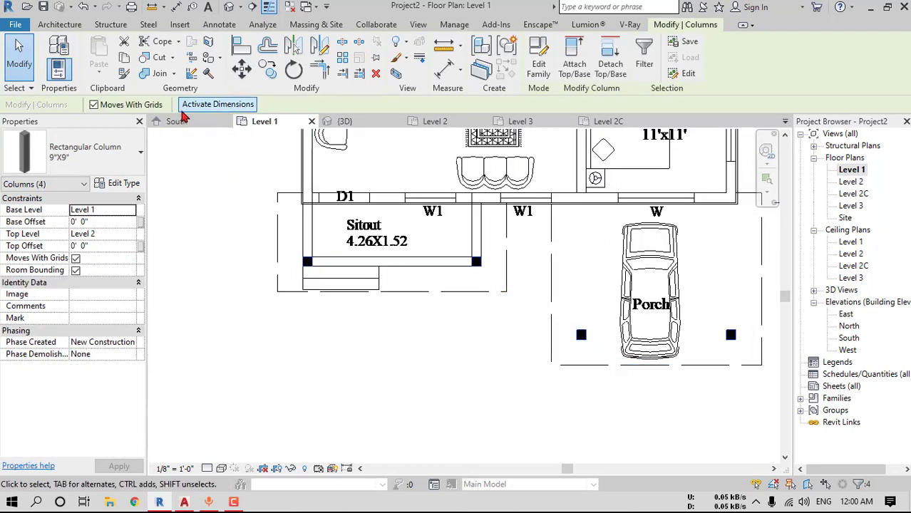
click(125, 233)
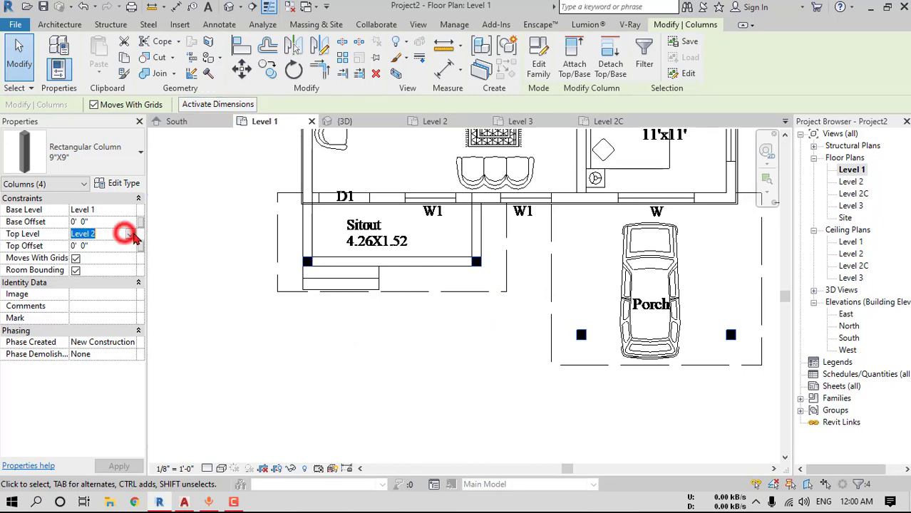
click(134, 233)
click(103, 265)
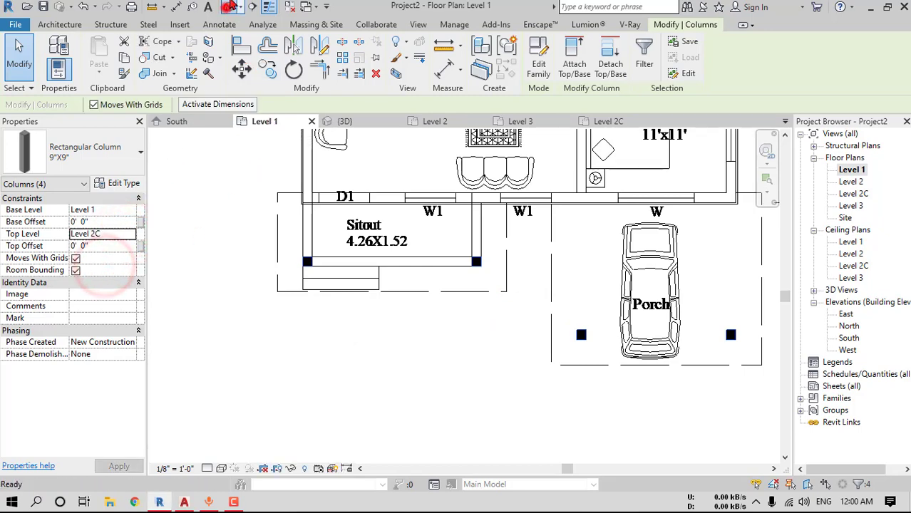
In the 3D view, attach the tops of all four columns to the porch slab and detach the targets of the non-intersecting ones
click(228, 6)
shift+middle_drag(563, 340, 377, 309)
scroll(637, 312, up, 3)
shift+middle_drag(636, 312, 554, 324)
click(316, 285)
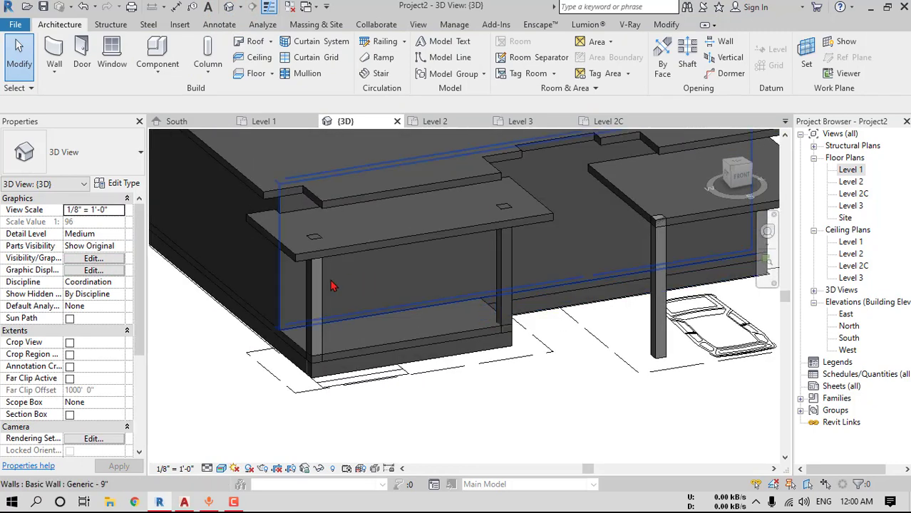
ctrl+click(506, 253)
ctrl+click(657, 253)
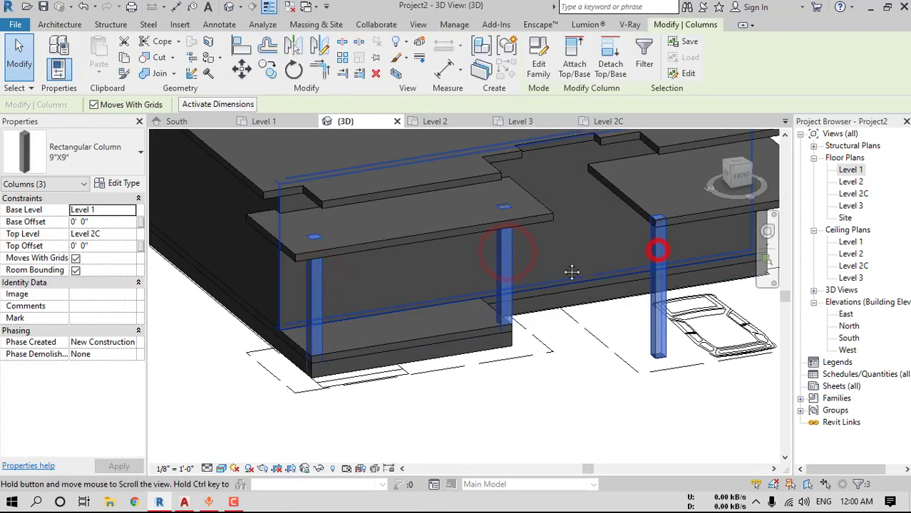
shift+middle_drag(657, 253, 887, 250)
ctrl+click(624, 244)
click(575, 68)
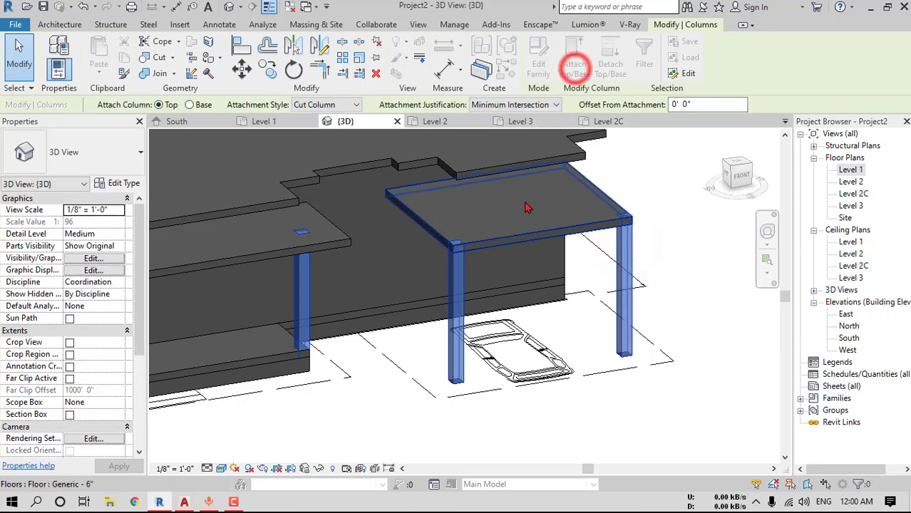
click(518, 213)
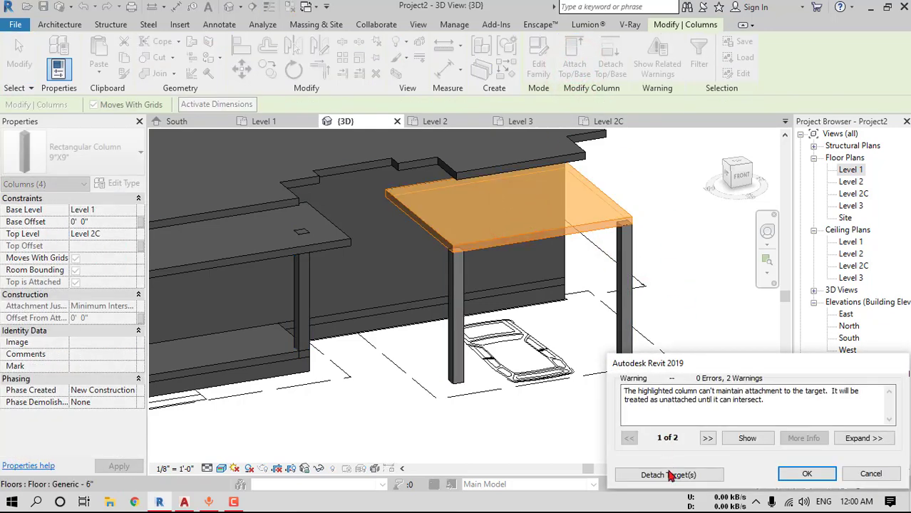
click(670, 476)
shift+middle_drag(442, 270, 494, 264)
key(Escape)
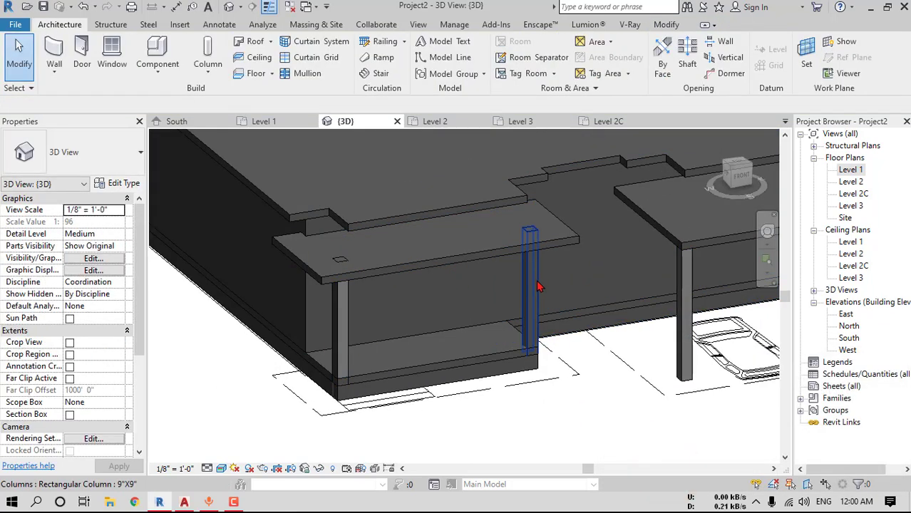
Attach the tops of the two sitout columns to the slab above the sitout
click(538, 286)
ctrl+click(340, 299)
click(575, 64)
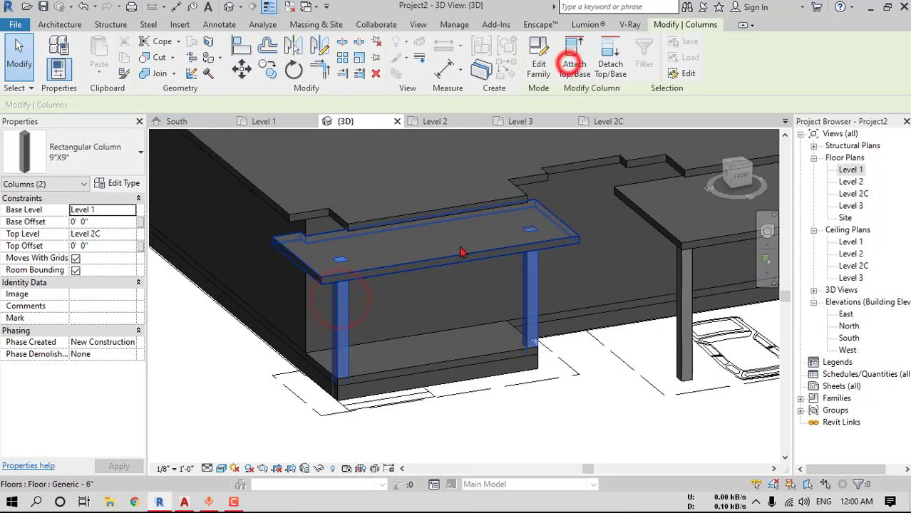
click(460, 253)
Examine how the sitout and porch columns meet their roof slabs and the sitout floor in the 3D model
scroll(342, 255, up, 5)
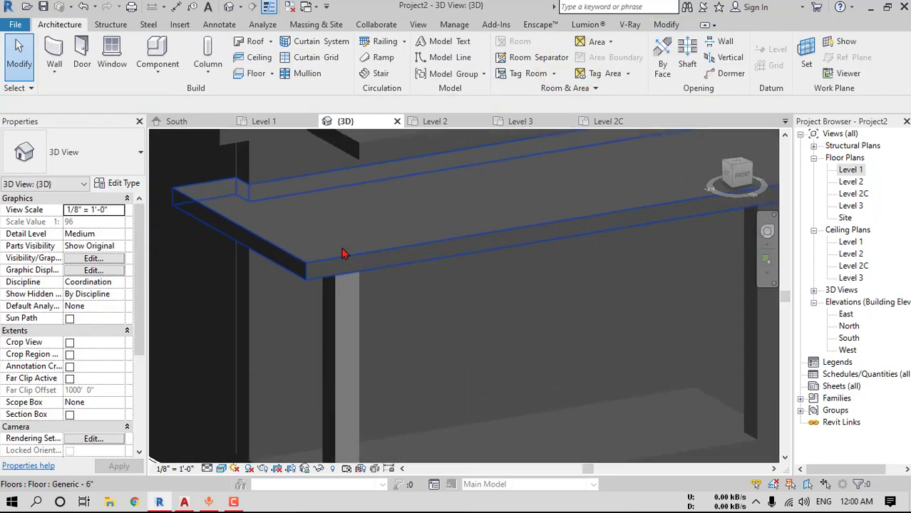
scroll(342, 254, down, 5)
shift+middle_drag(574, 281, 598, 314)
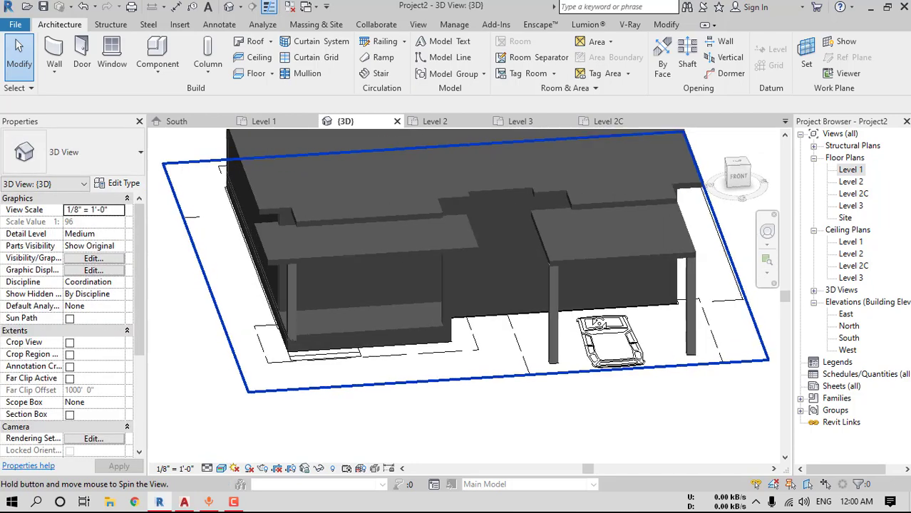
scroll(356, 264, up, 3)
click(421, 281)
click(435, 282)
scroll(486, 285, up, 2)
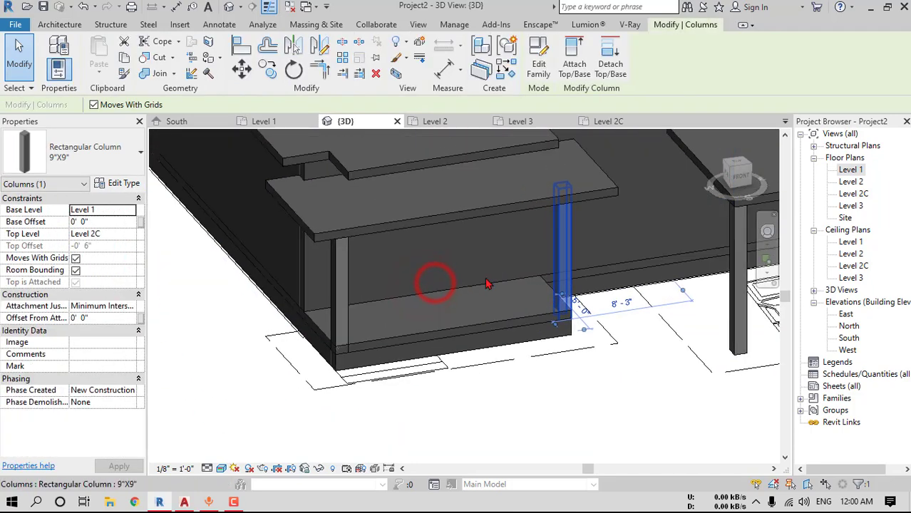
key(Escape)
click(348, 302)
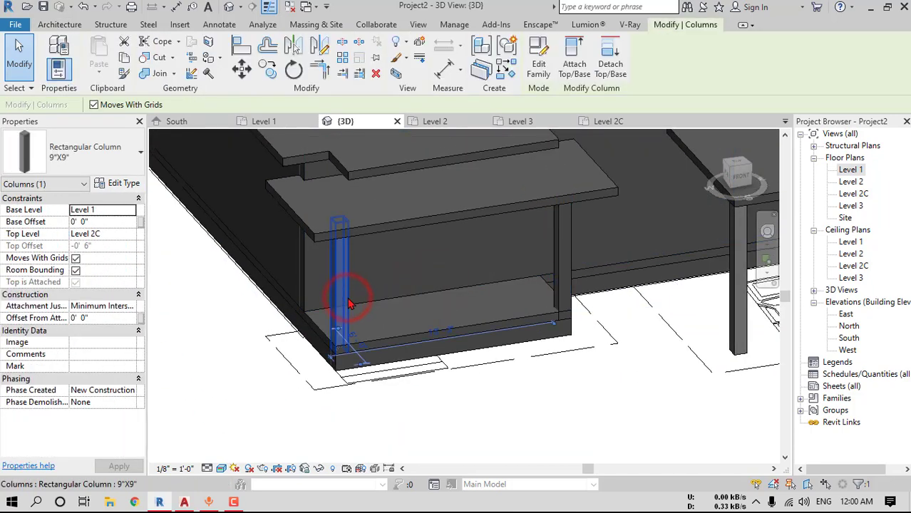
key(Escape)
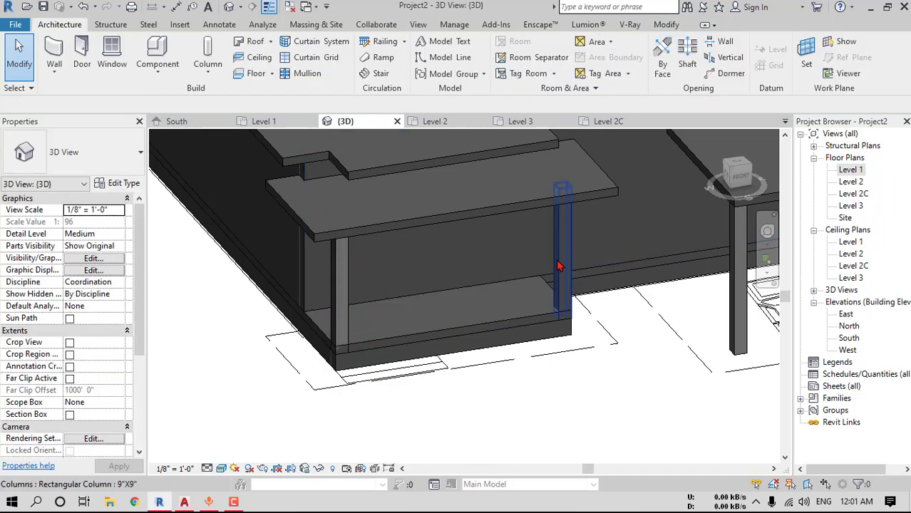
click(555, 259)
scroll(591, 295, down, 1)
middle_drag(592, 295, 482, 295)
middle_drag(625, 307, 500, 305)
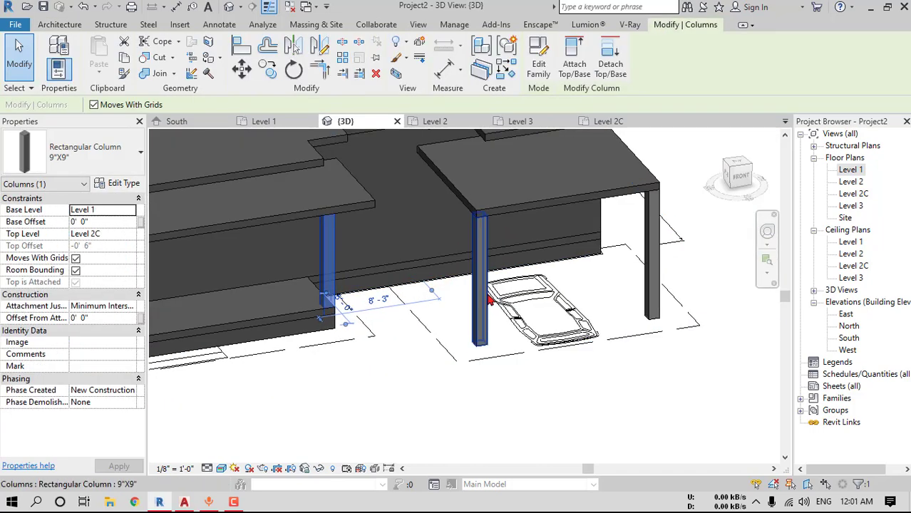
middle_drag(442, 305, 470, 312)
middle_drag(345, 327, 471, 314)
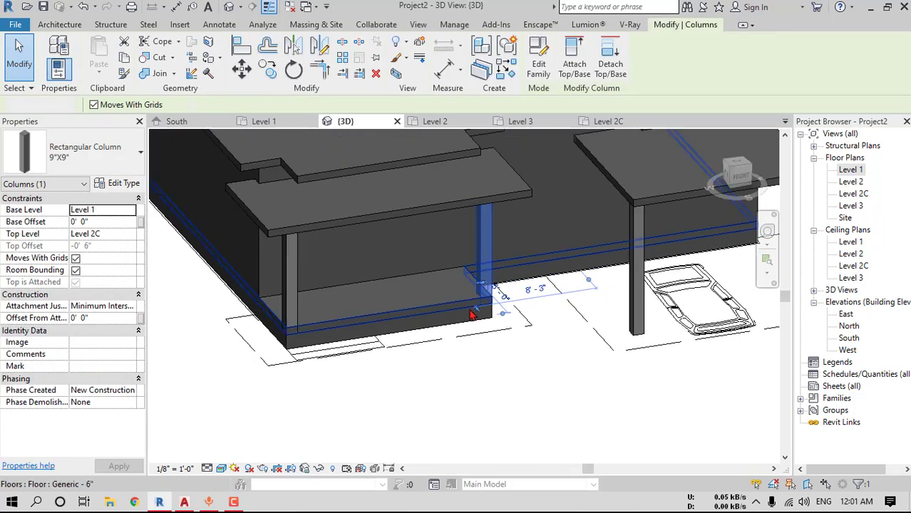
key(Escape)
scroll(479, 308, up, 3)
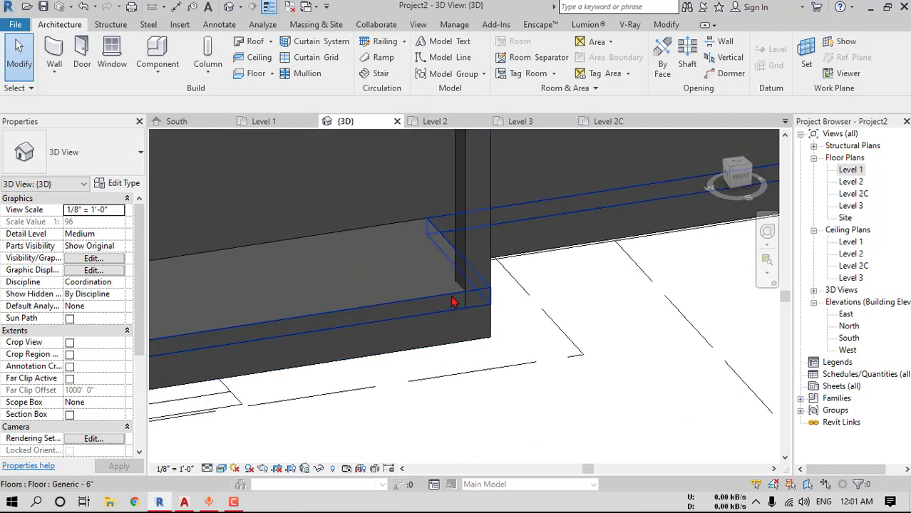
scroll(452, 302, down, 5)
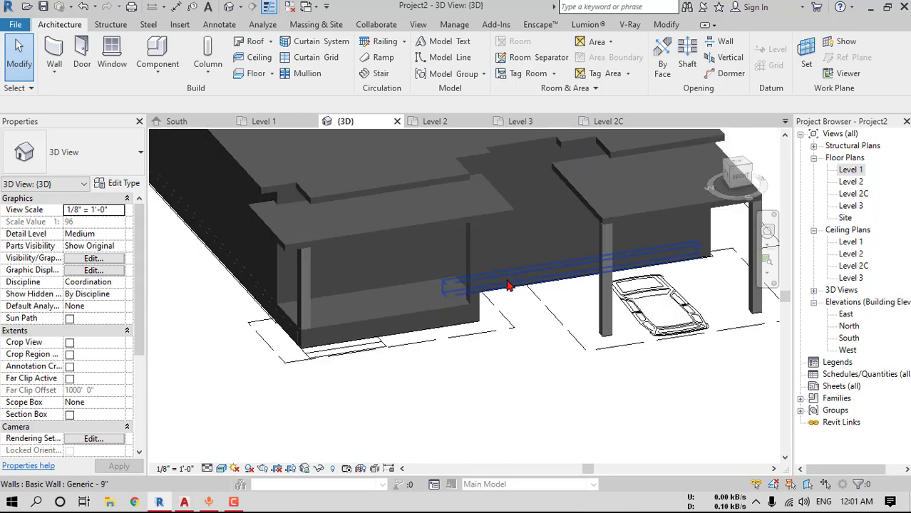
Save the project as SINGLE STORY HOUSE PLAN in the revit project tutorial folder, keeping the default file save options
key(ctrl+s)
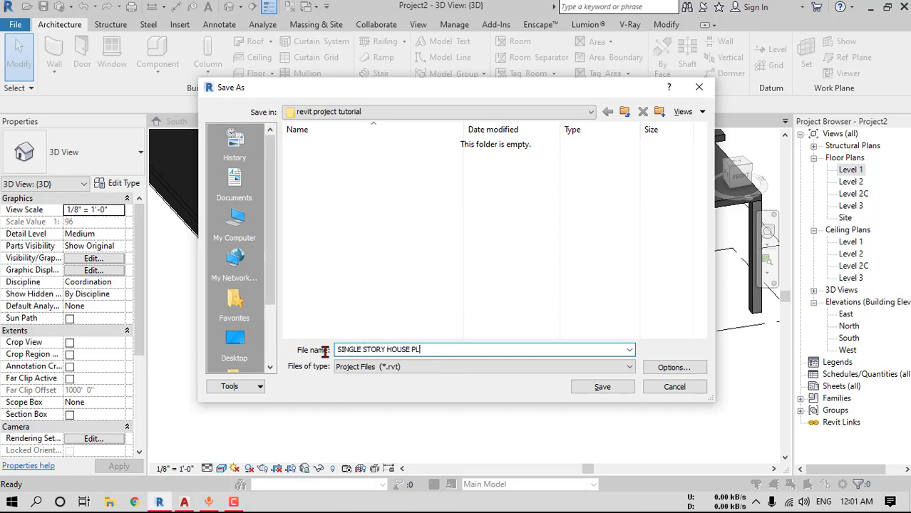
click(670, 368)
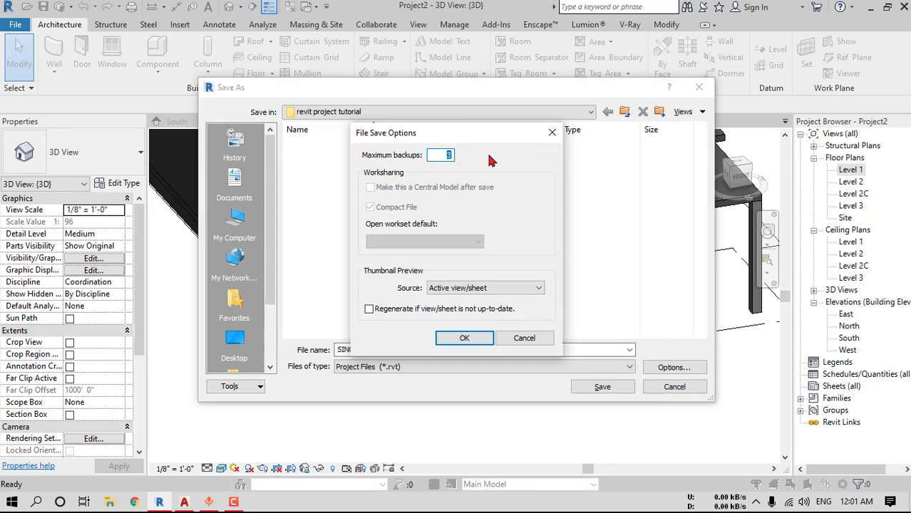
click(467, 338)
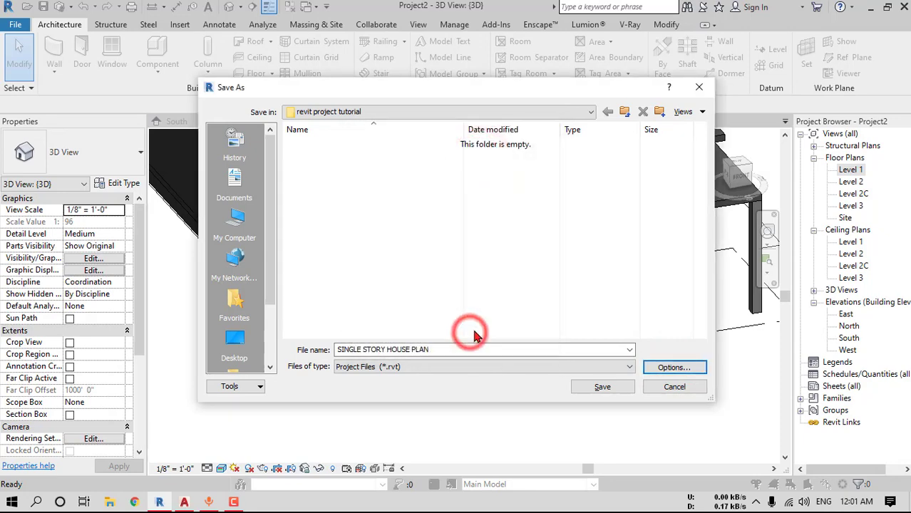
click(603, 387)
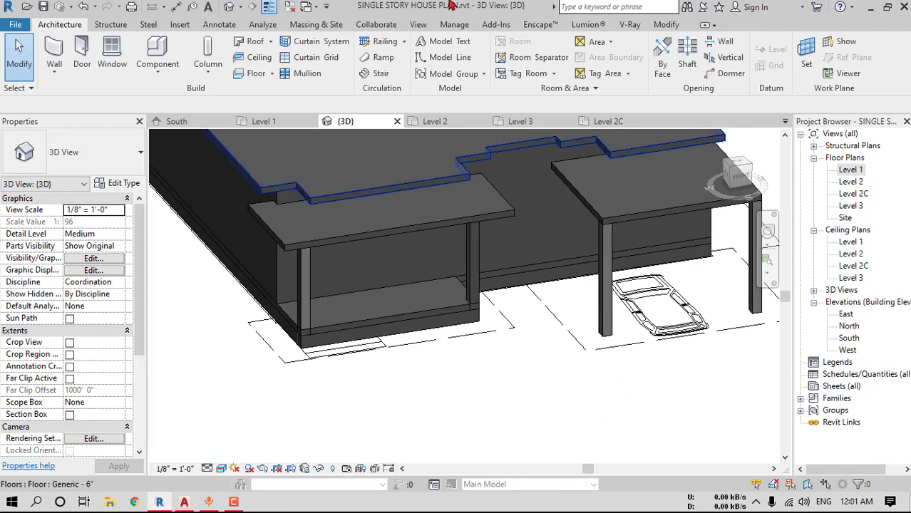
Switch to the AutoCAD drawing and examine the front elevation around the orange members above the sitout
scroll(523, 311, down, 3)
shift+middle_drag(523, 311, 542, 360)
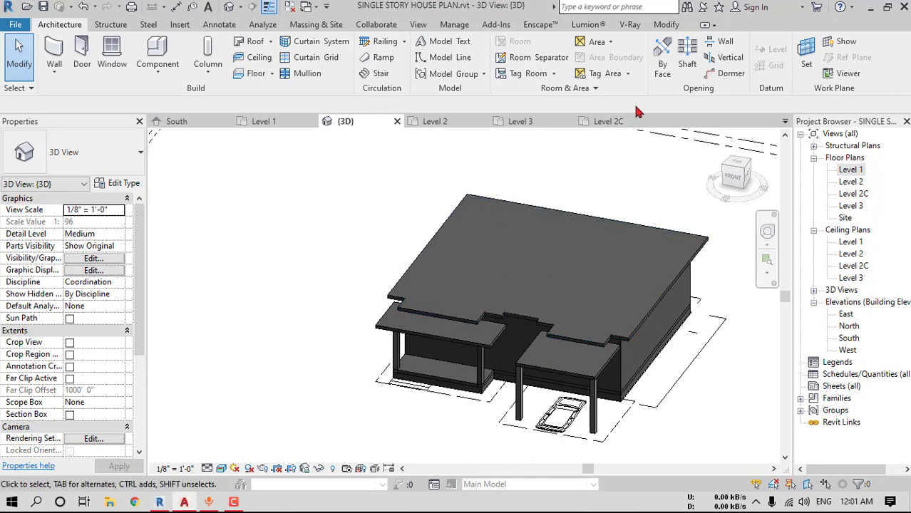
key(alt+Tab)
double_click(481, 121)
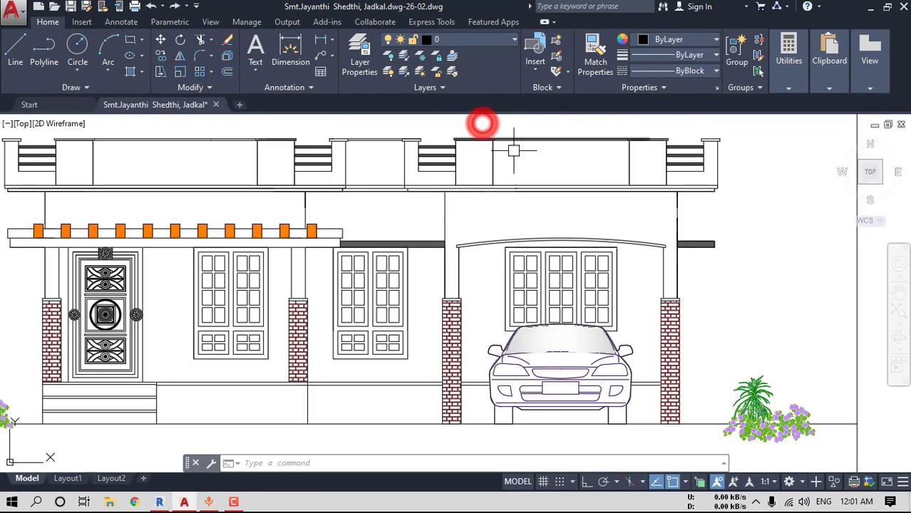
scroll(356, 218, up, 4)
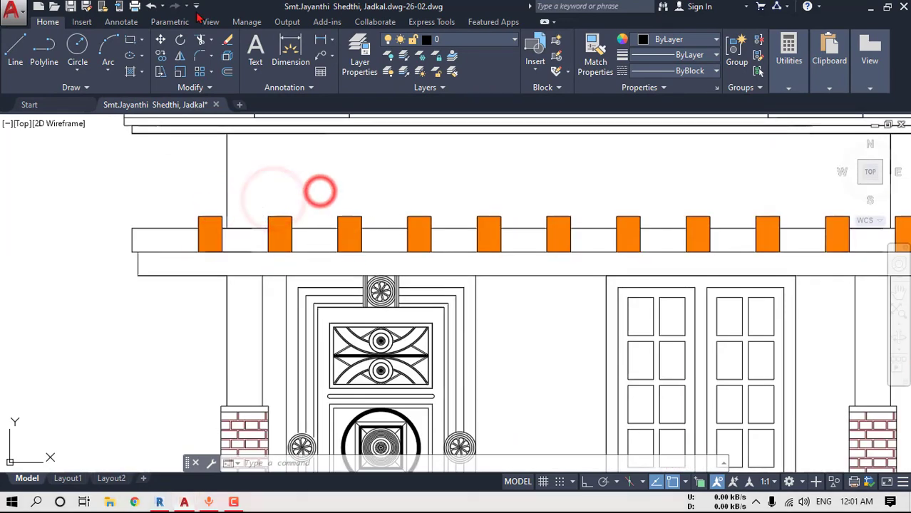
click(320, 40)
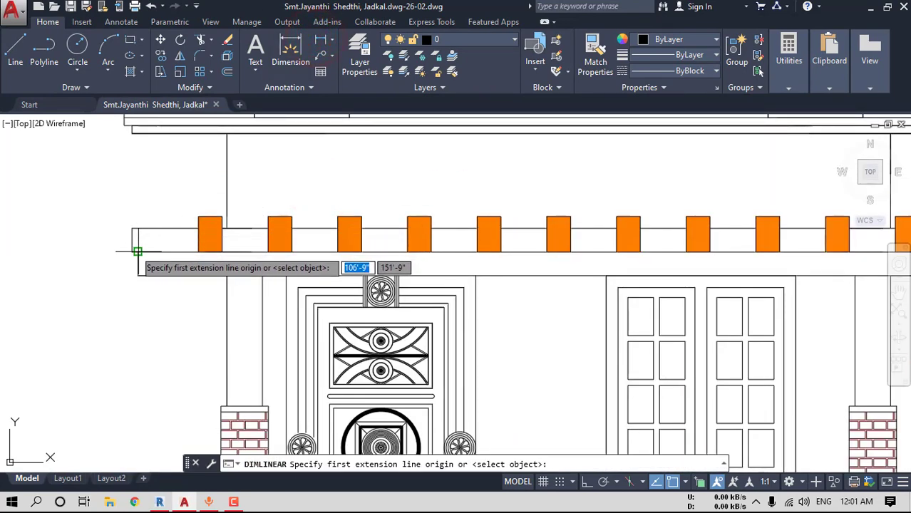
scroll(269, 270, down, 4)
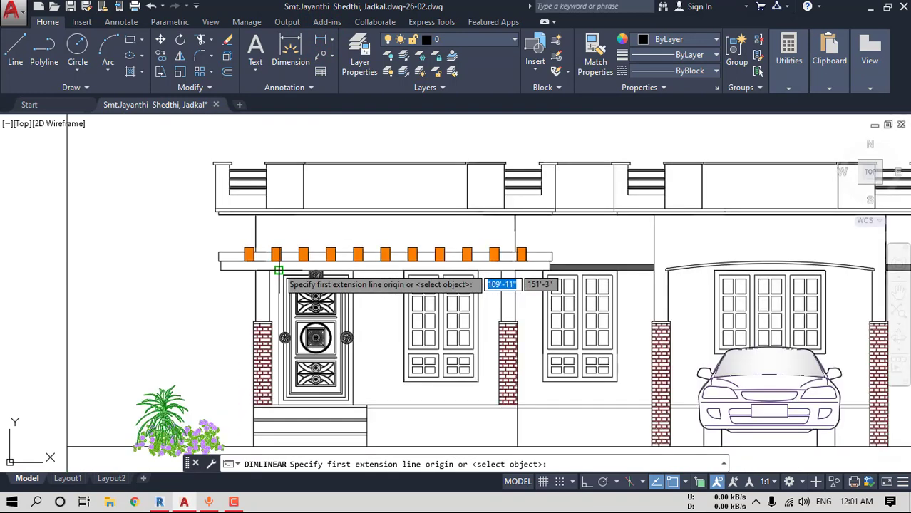
key(Escape)
Measure the height of the upper band behind the orange members at its left end with a linear dimension
scroll(220, 262, up, 4)
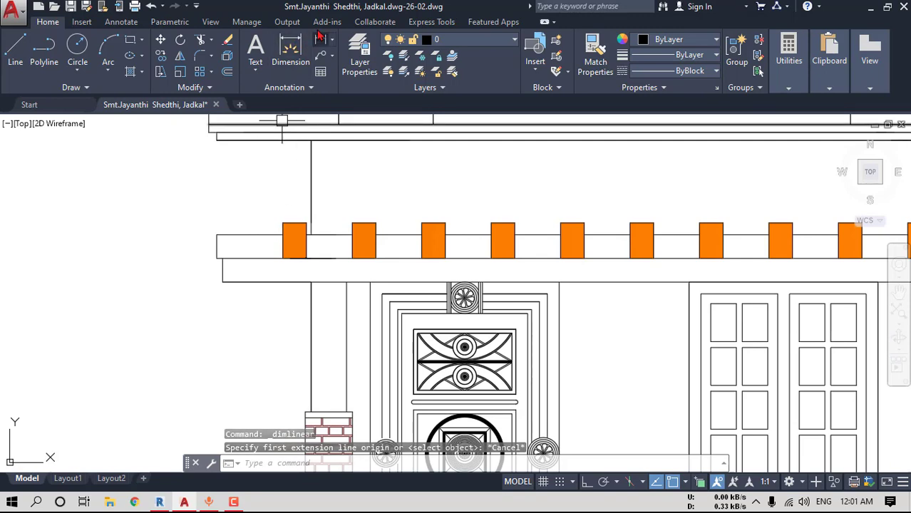
click(318, 40)
scroll(203, 258, up, 4)
click(230, 247)
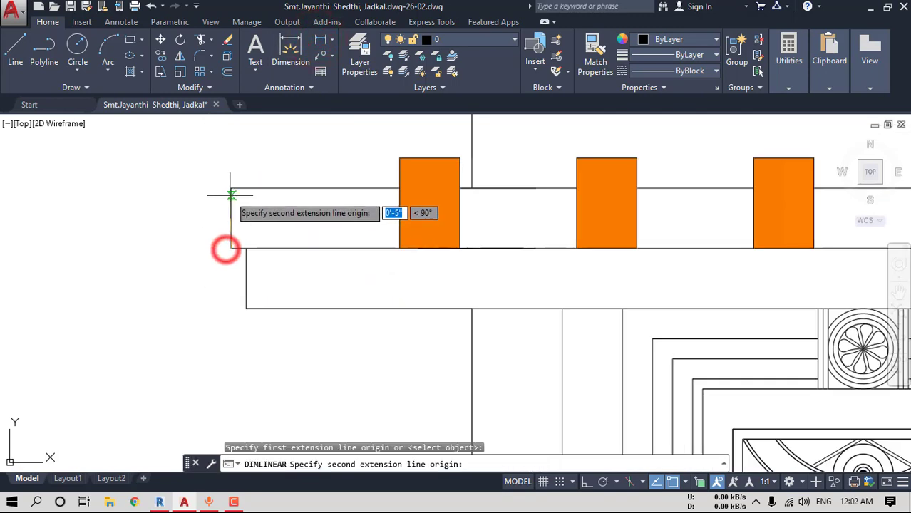
click(230, 192)
scroll(230, 192, down, 8)
scroll(228, 249, up, 4)
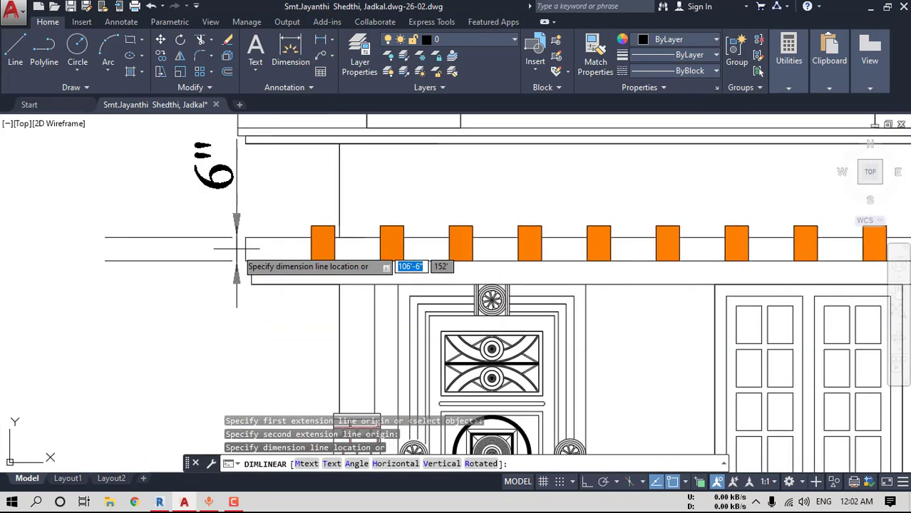
key(Escape)
Measure how far the upper band projects beyond the end of the lower slab band
click(320, 40)
key(Escape)
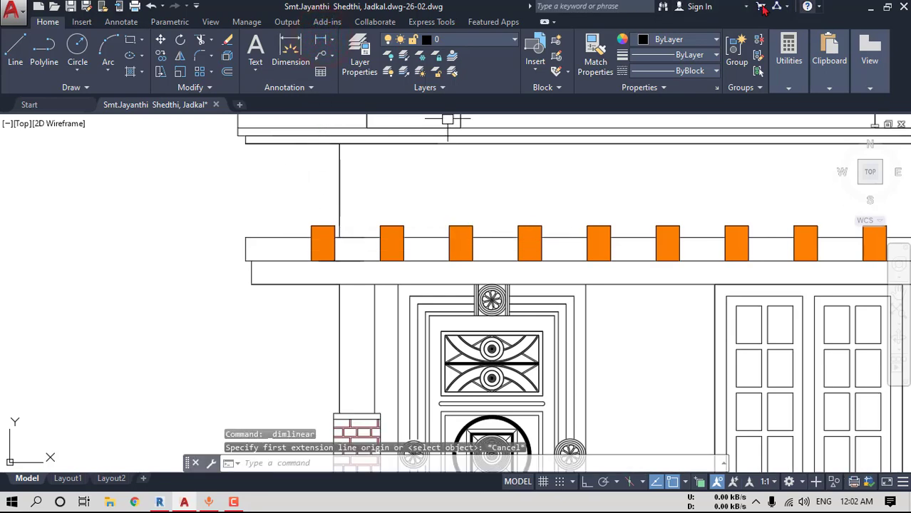
click(320, 41)
scroll(254, 264, up, 5)
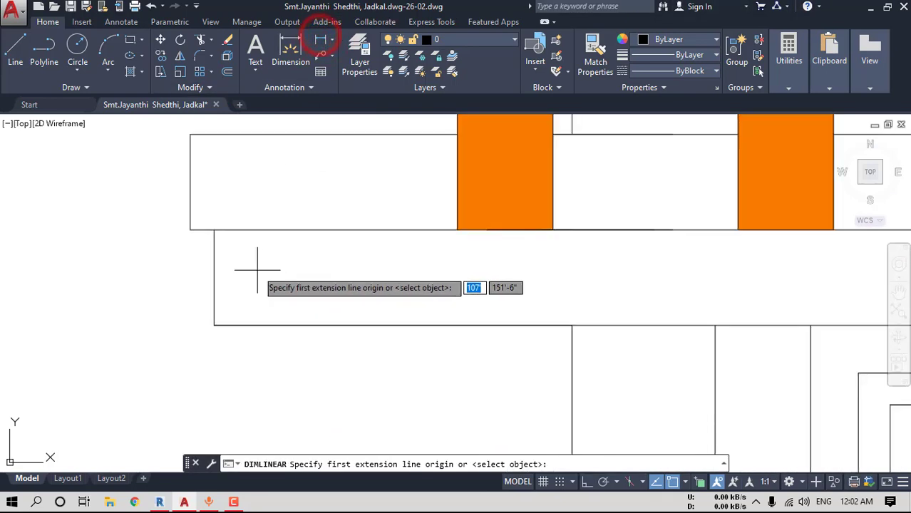
click(191, 229)
click(219, 233)
scroll(196, 229, down, 6)
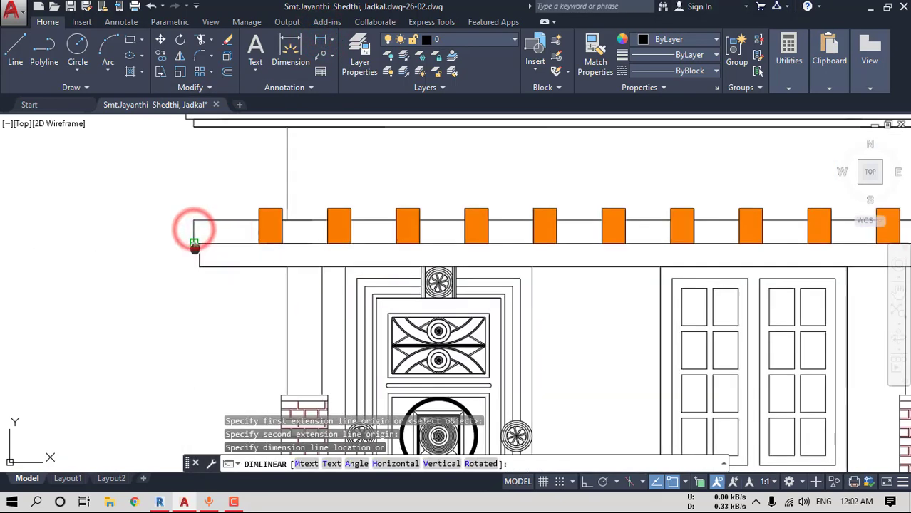
key(Escape)
Switch to the Revit 3D model and begin an in-place component in the Walls category with the default name
key(alt+Tab)
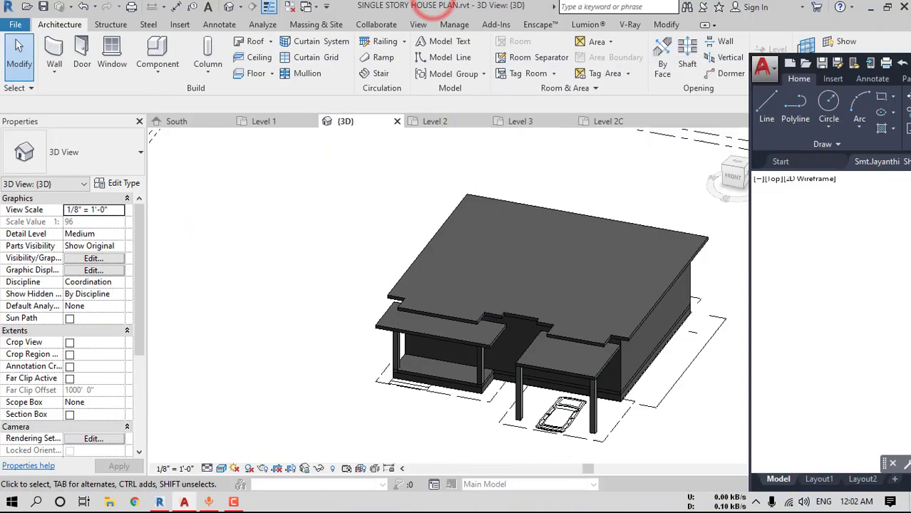
shift+middle_drag(558, 310, 499, 314)
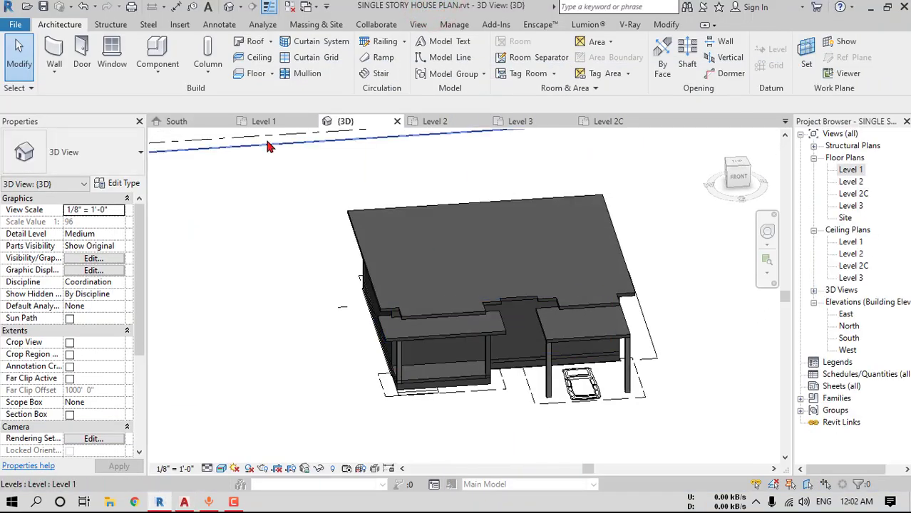
click(153, 68)
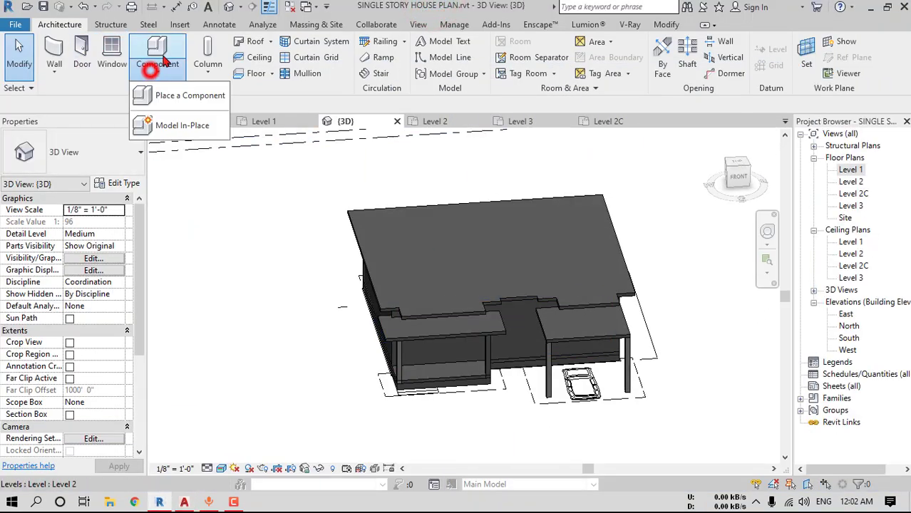
click(178, 125)
scroll(399, 214, down, 6)
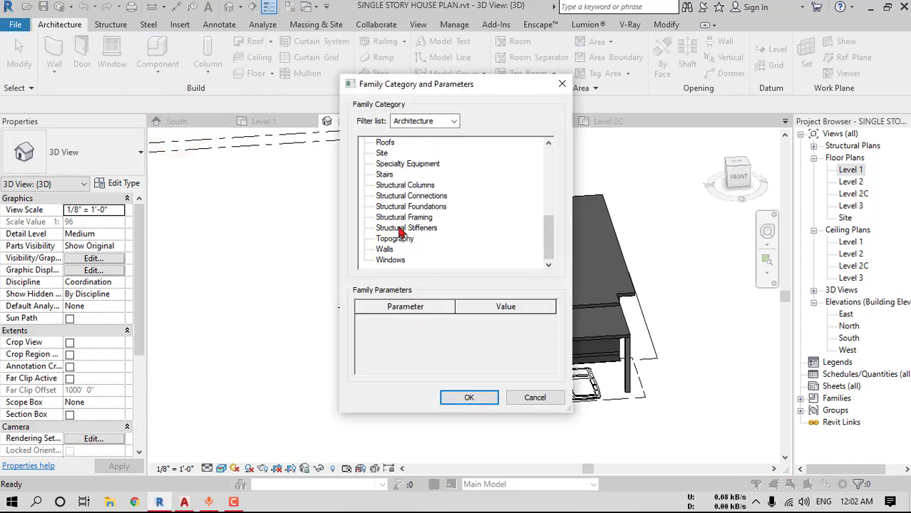
click(483, 399)
click(460, 272)
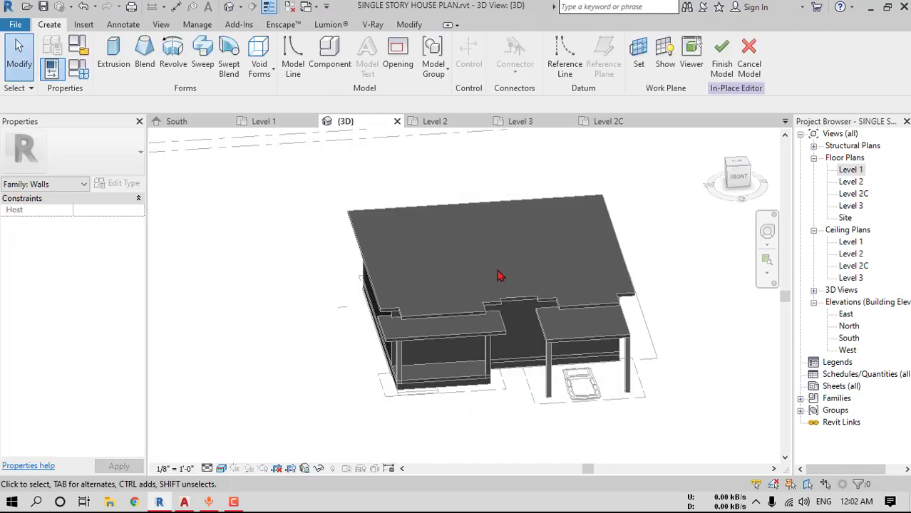
Start a Sweep and pick the sitout roof slab's outer top edges as its path, completing it in the left side view
click(202, 66)
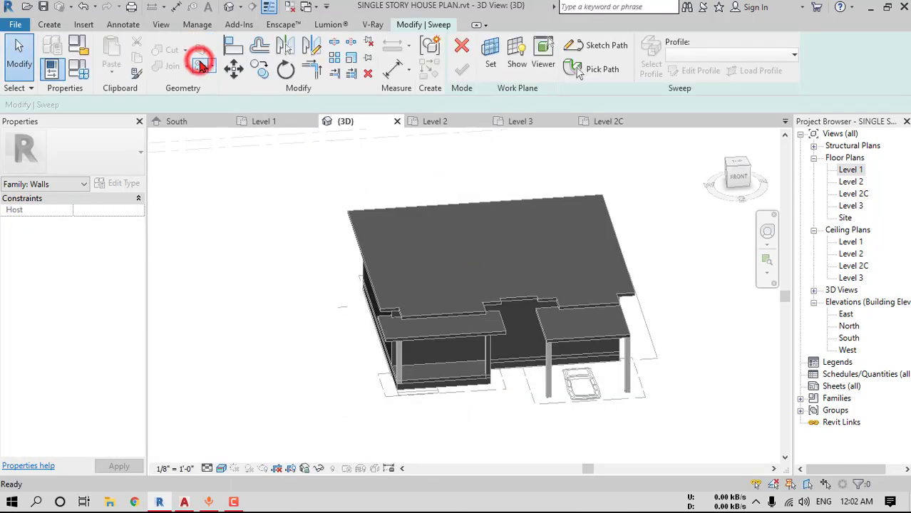
scroll(385, 319, up, 4)
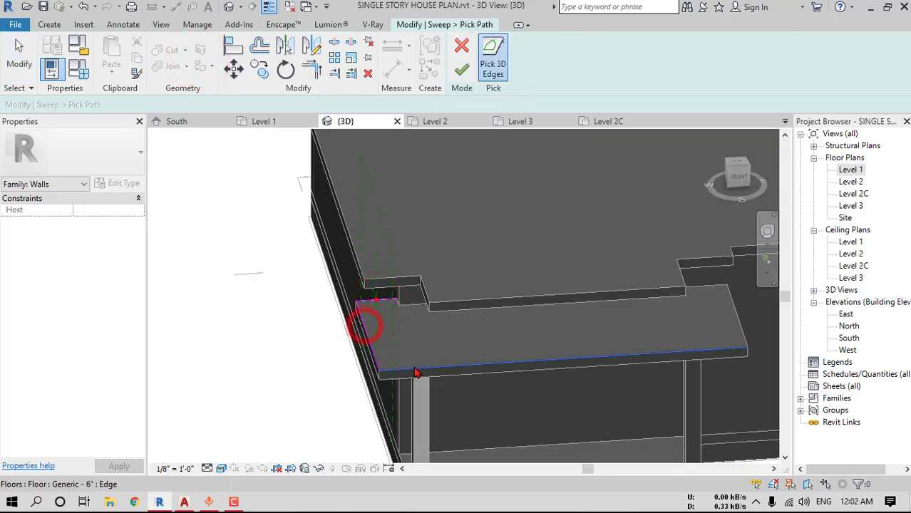
shift+middle_drag(680, 371, 706, 356)
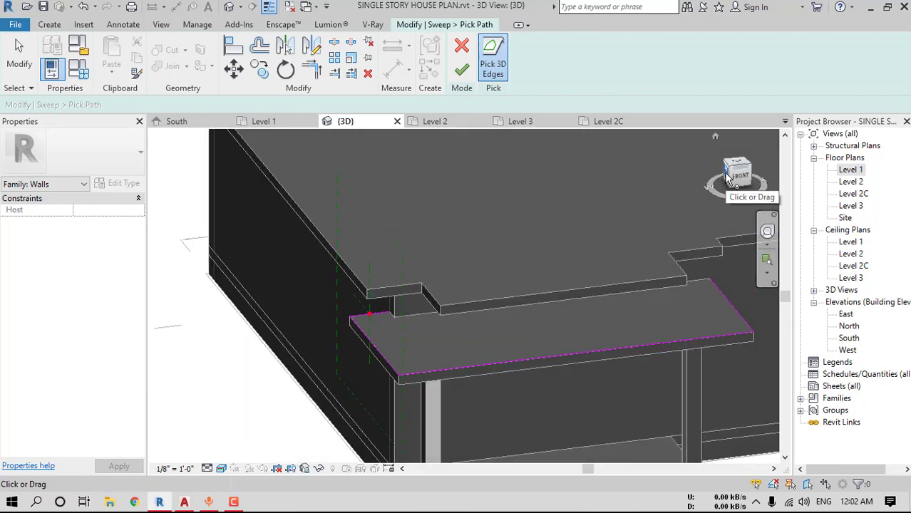
click(728, 178)
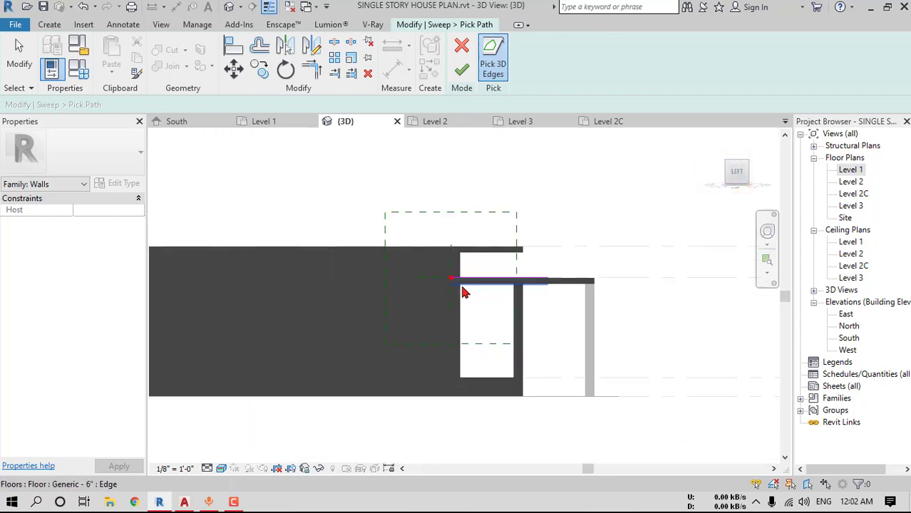
click(464, 292)
scroll(457, 285, up, 4)
click(461, 69)
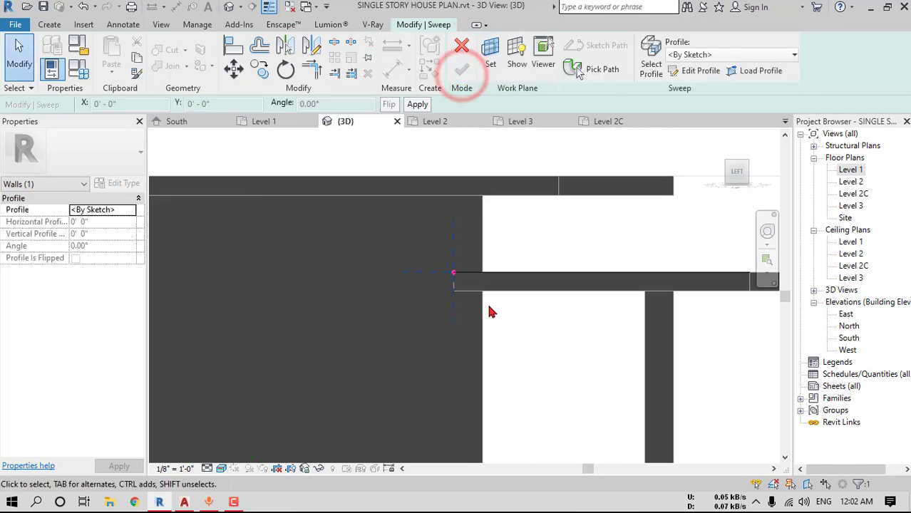
Open the sweep profile for sketching and set the view's visual style to Hidden Line
scroll(490, 312, down, 2)
click(685, 73)
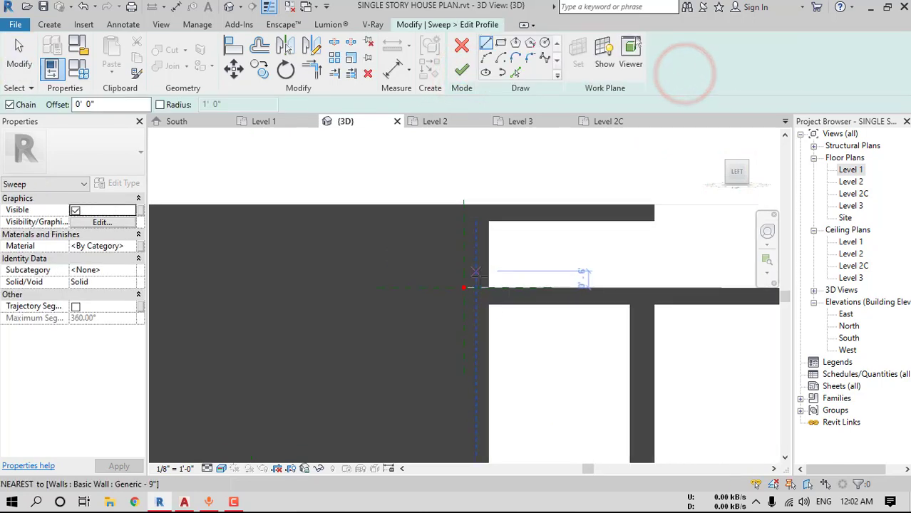
scroll(404, 328, up, 2)
click(221, 468)
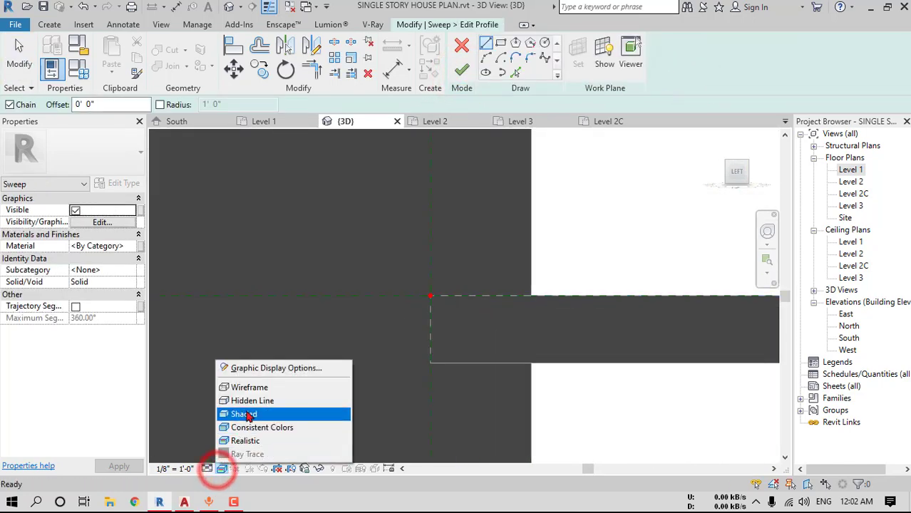
click(248, 401)
middle_drag(393, 278, 455, 340)
scroll(461, 340, up, 2)
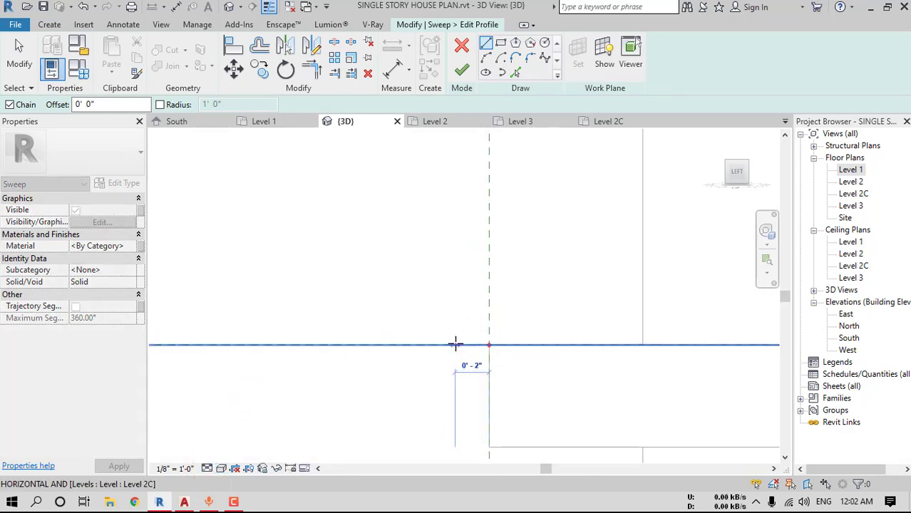
Sketch a closed square profile of about 6 inches on top of the slab level, extending 2 inches outside the path
click(455, 345)
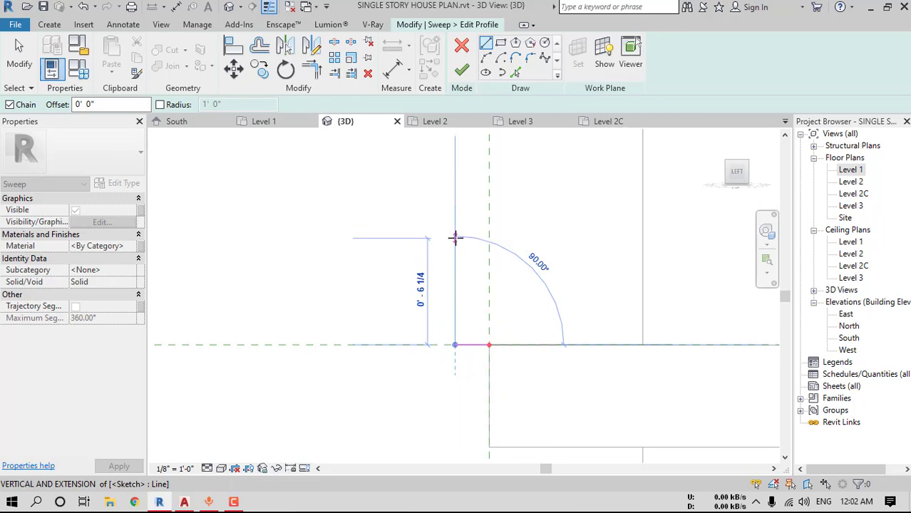
click(455, 242)
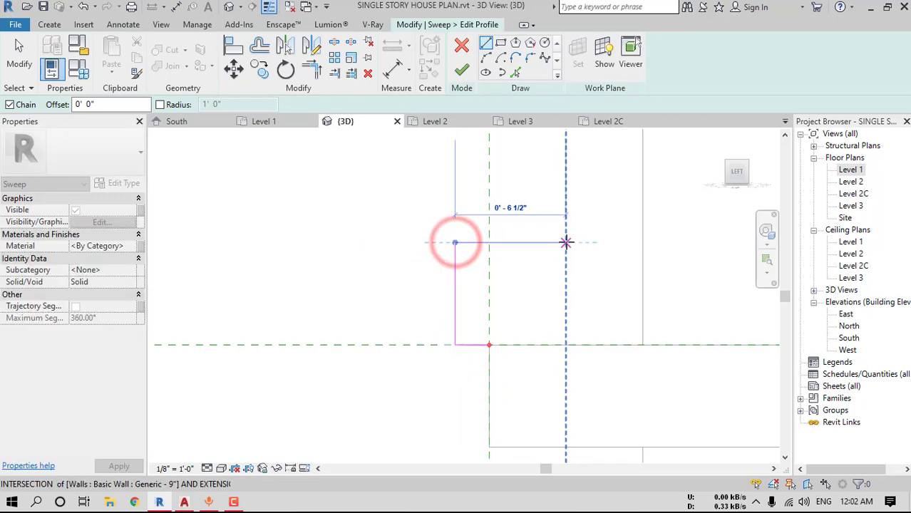
click(557, 242)
click(558, 345)
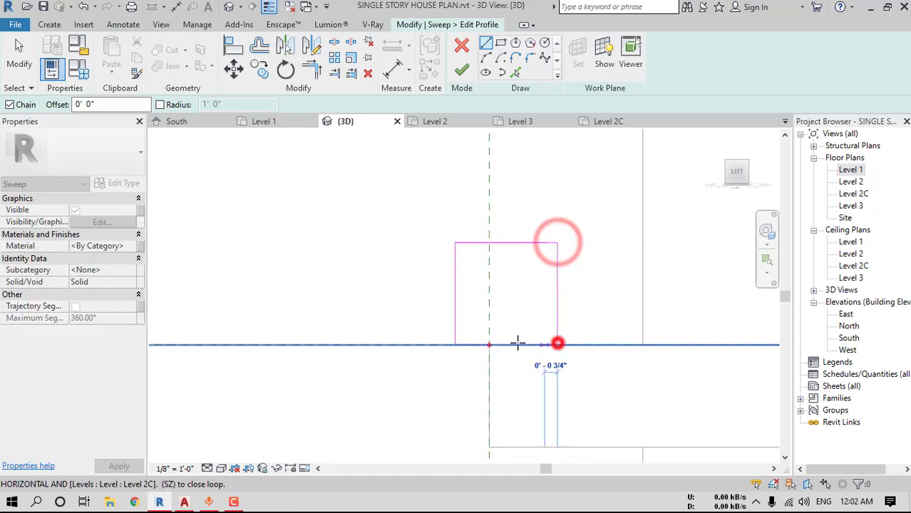
click(489, 345)
Return to an angled 3D view of the sitout slab and set the visual style to Realistic
mouse_move(489, 345)
shift+middle_down()
mouse_move(637, 336)
mouse_move(439, 378)
mouse_move(334, 428)
shift+middle_up()
click(223, 468)
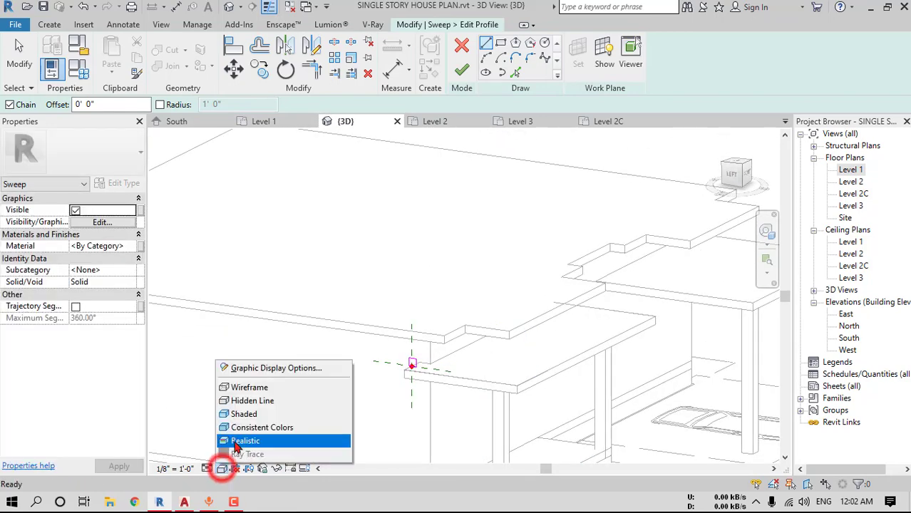
click(233, 439)
shift+middle_drag(490, 374, 439, 367)
scroll(385, 367, up, 1)
key(Escape)
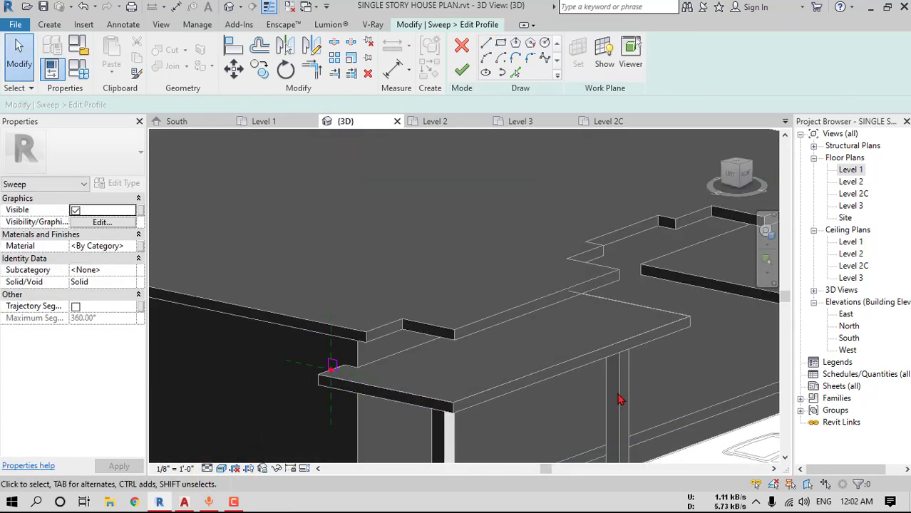
Complete the profile and the sweep along the sitout slab edge, and finish the in-place wall model
click(461, 69)
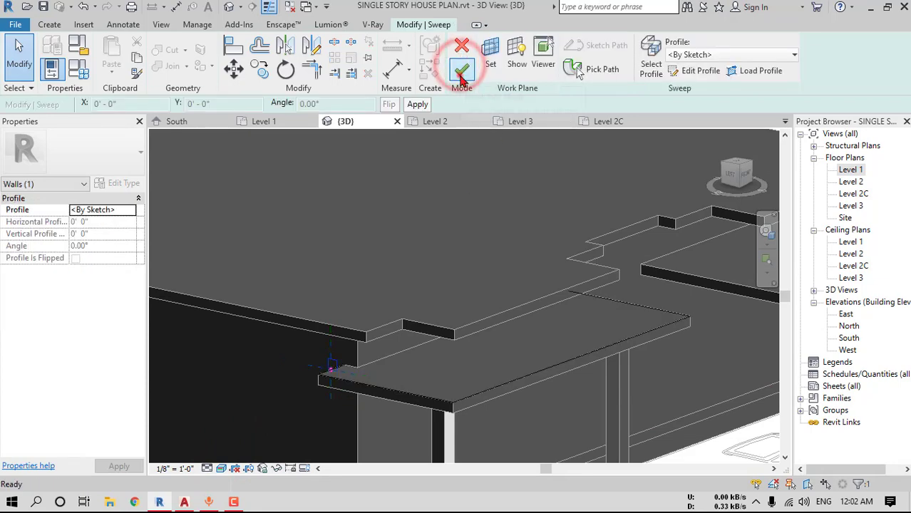
click(460, 74)
shift+middle_drag(463, 290, 548, 378)
key(Escape)
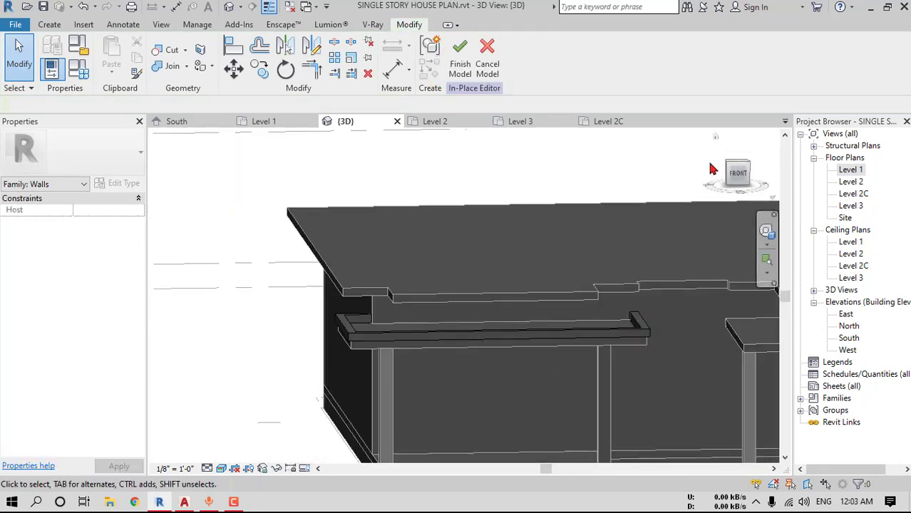
click(461, 70)
Begin a new in-place component in the Casework category with the default name
click(70, 24)
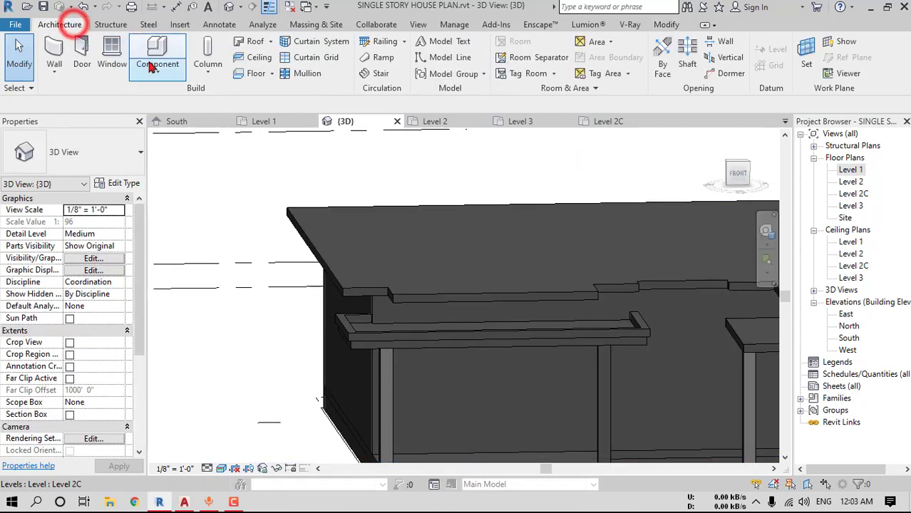
click(151, 67)
click(177, 120)
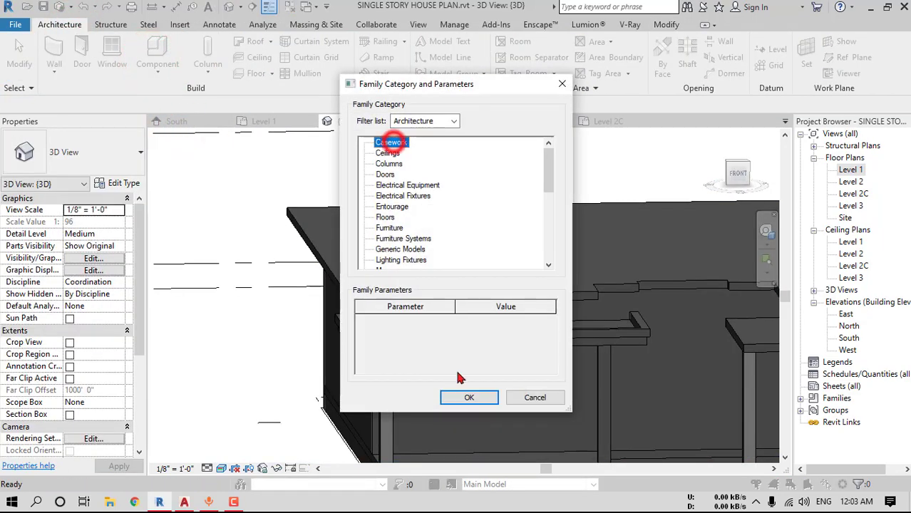
click(460, 395)
click(459, 273)
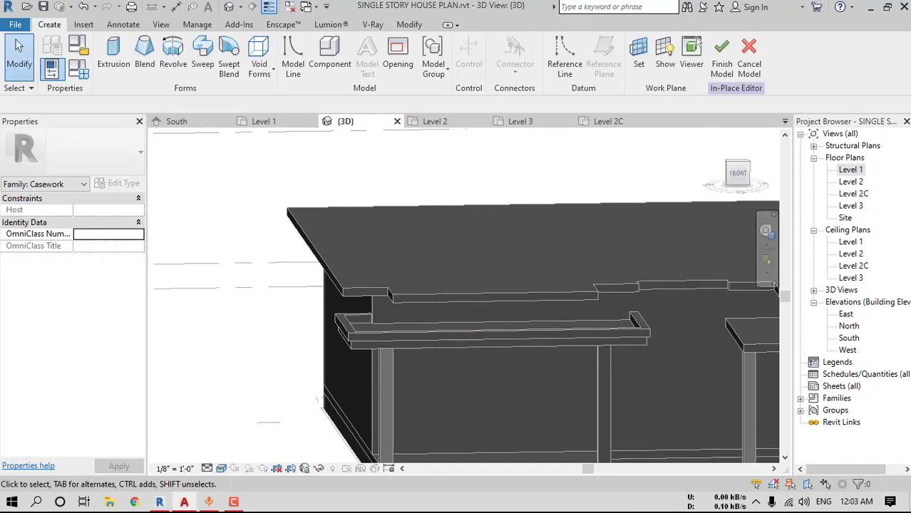
Switch to the AutoCAD drawing and measure the distance from the upper band's left end to the first orange member
key(alt+Tab)
double_click(566, 121)
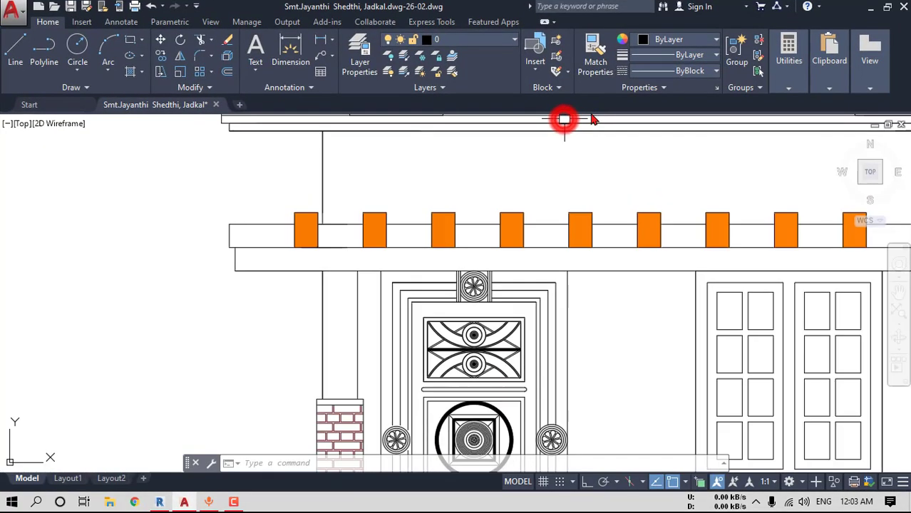
click(323, 39)
scroll(61, 243, up, 4)
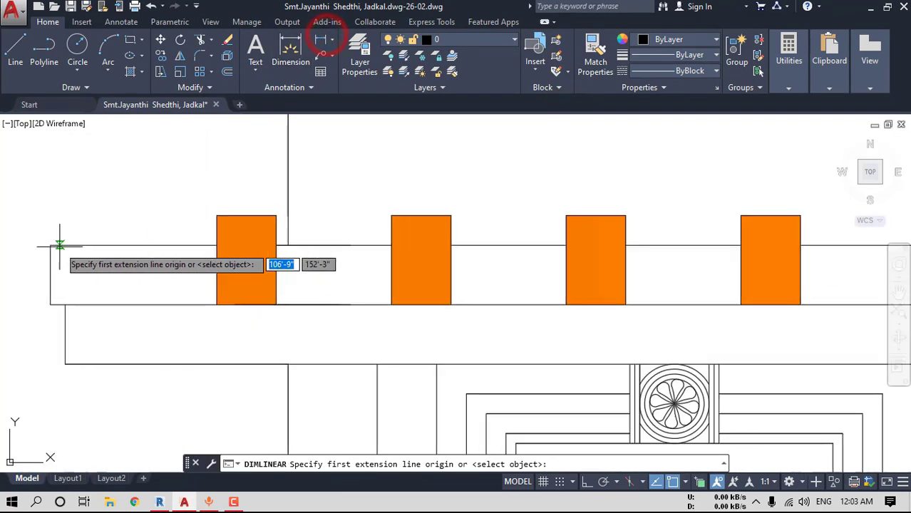
click(49, 247)
click(218, 245)
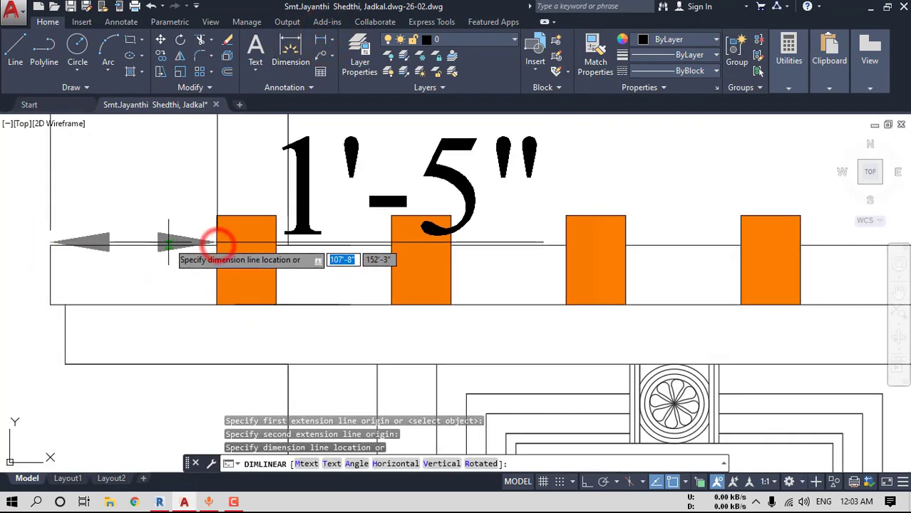
middle_drag(211, 242, 229, 281)
key(Escape)
Measure the width and height of the first orange member in the elevation
click(321, 41)
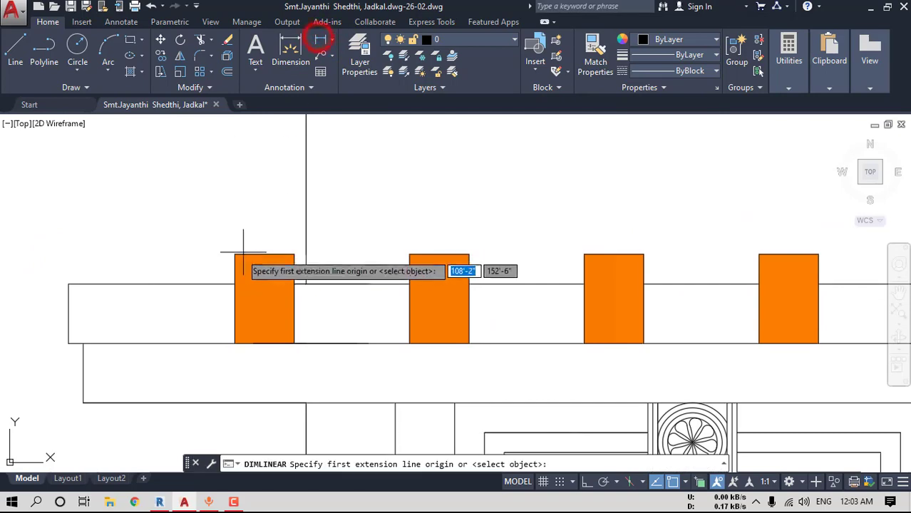
click(234, 253)
click(294, 254)
key(Escape)
scroll(294, 254, down, 2)
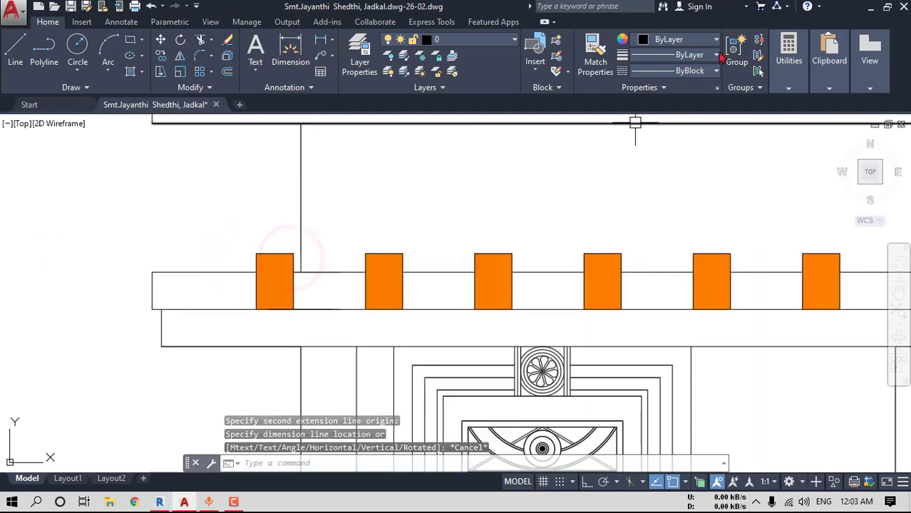
click(321, 40)
click(256, 309)
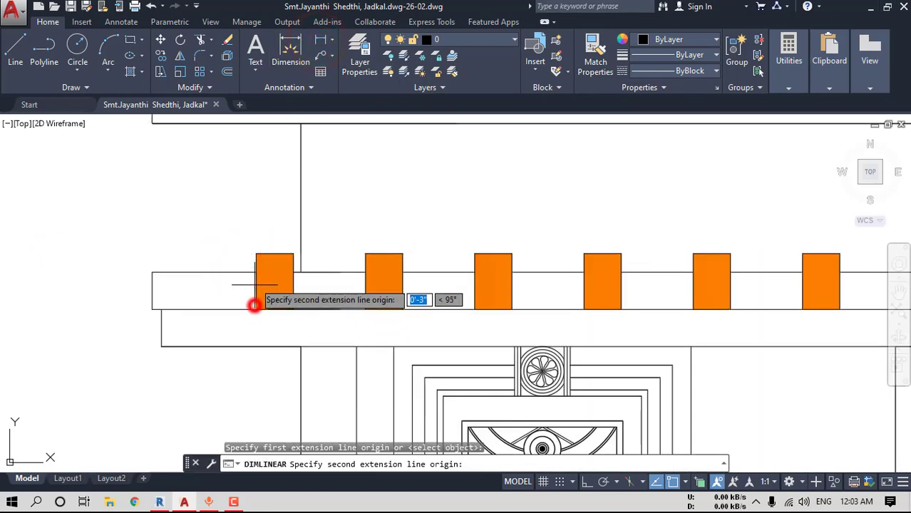
click(256, 253)
key(Escape)
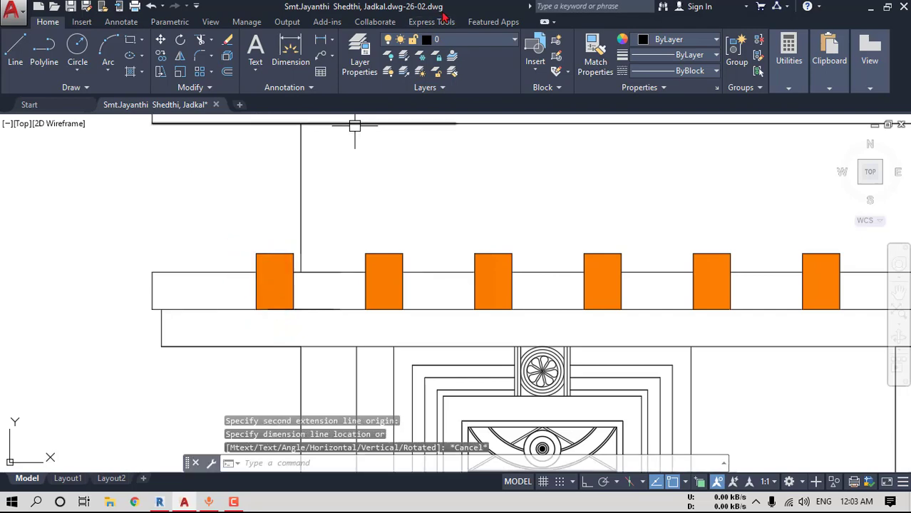
Switch to Revit, start an extrusion in the front view, and pick the upper band's front face as its work plane
key(alt+Tab)
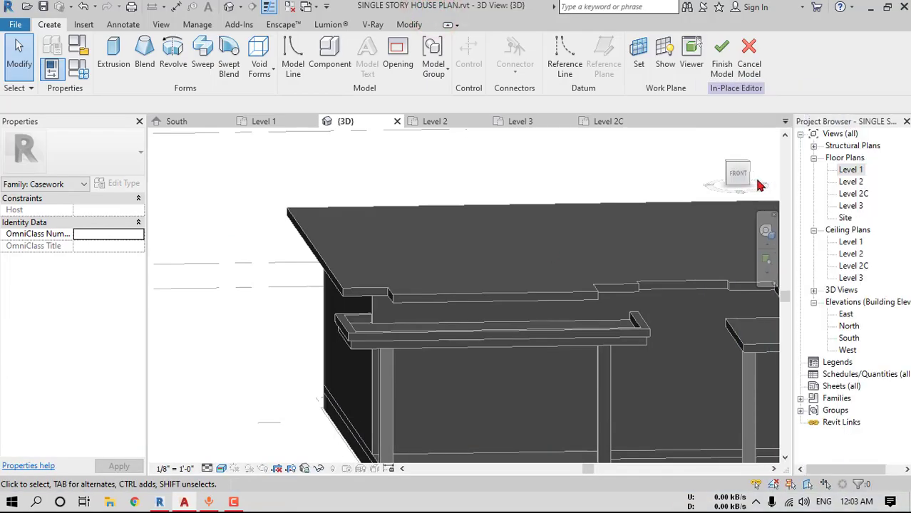
click(737, 173)
click(114, 55)
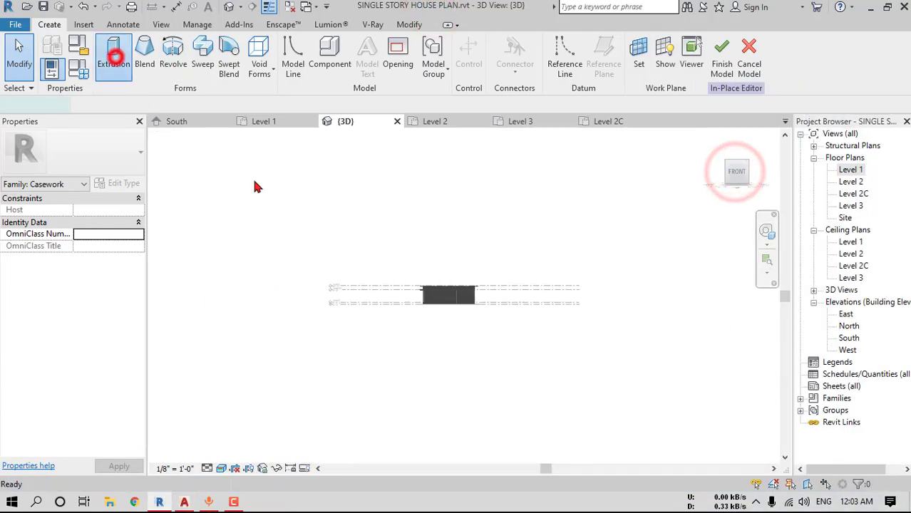
scroll(419, 275, up, 5)
click(578, 53)
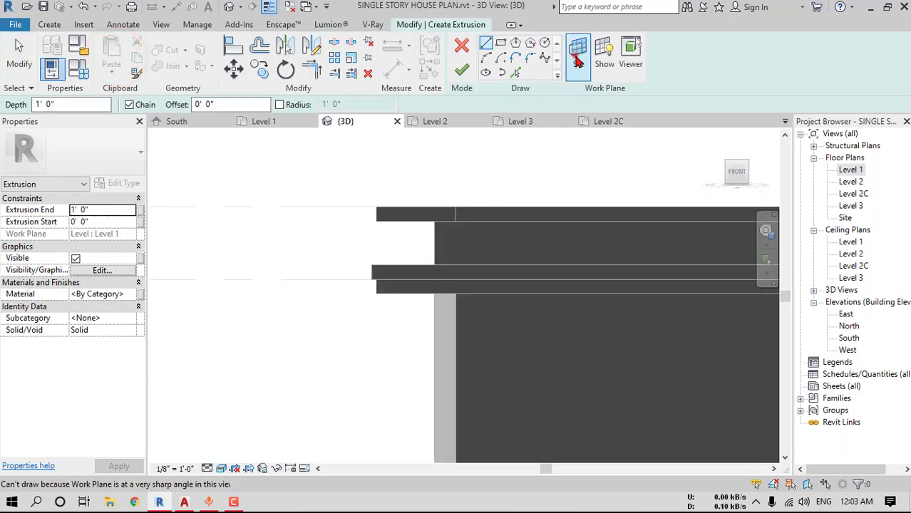
click(645, 264)
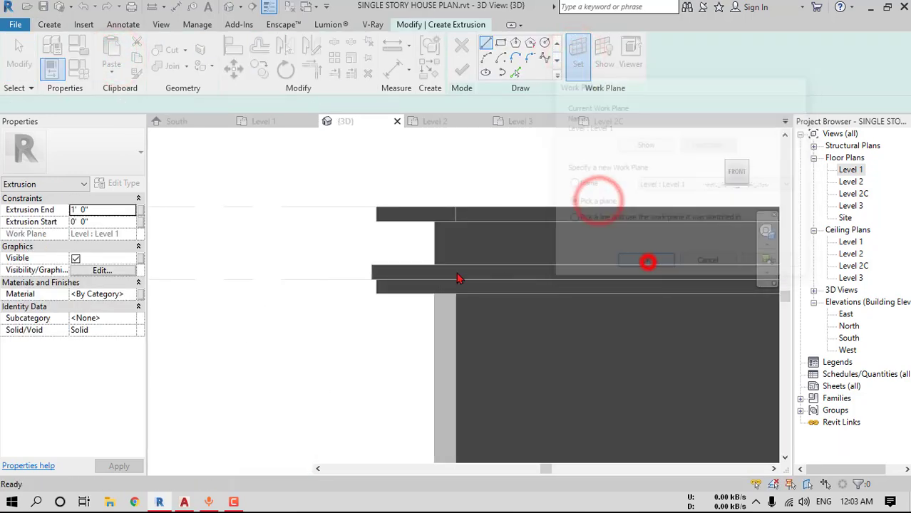
scroll(418, 273, up, 3)
click(418, 272)
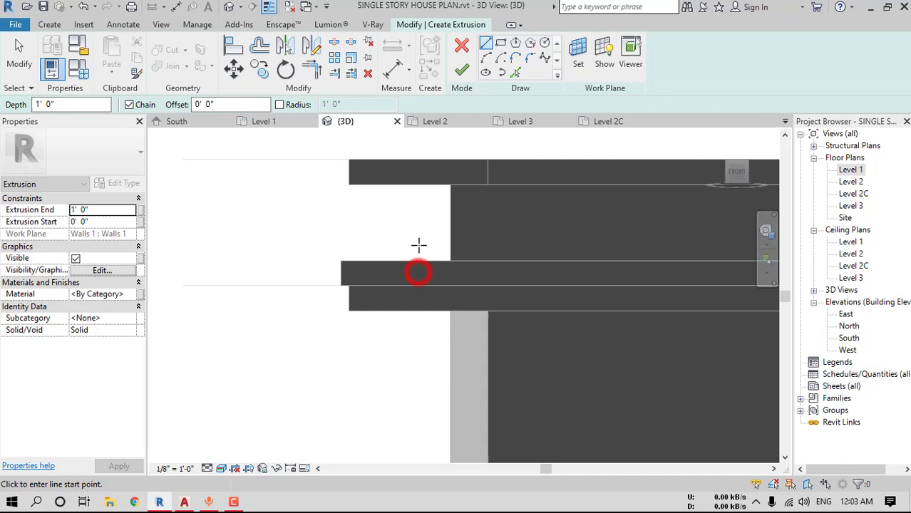
Sketch a 6" wide rectangle rising above the upper band, offset 1' 5" from the band's left end with a guide line, and delete that guide
click(340, 261)
scroll(340, 261, up, 2)
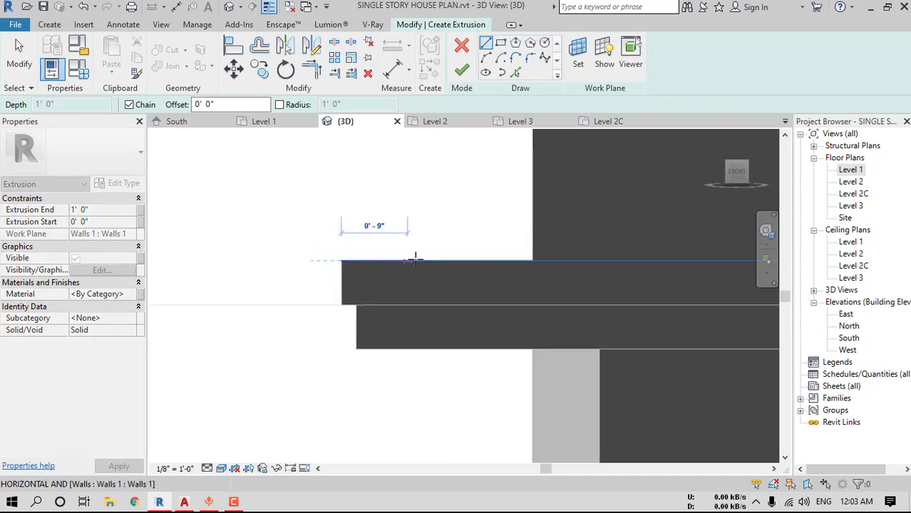
click(467, 261)
click(466, 305)
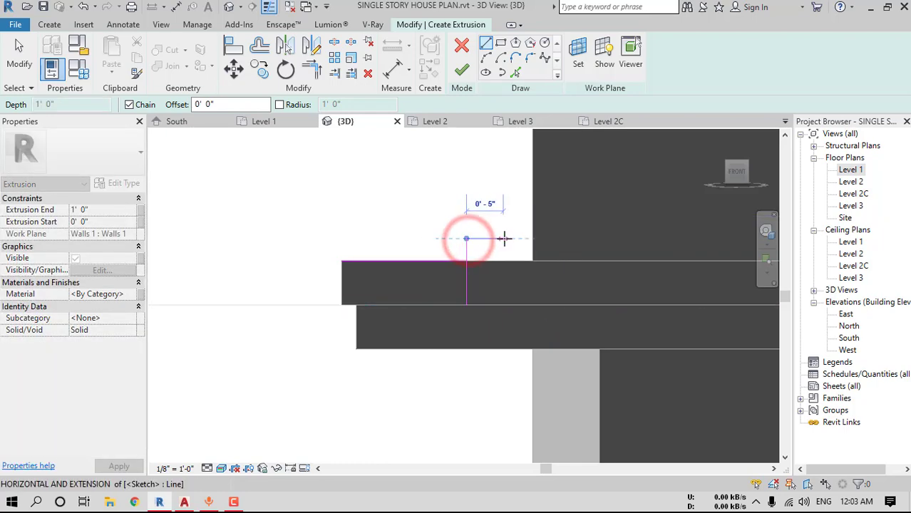
click(509, 303)
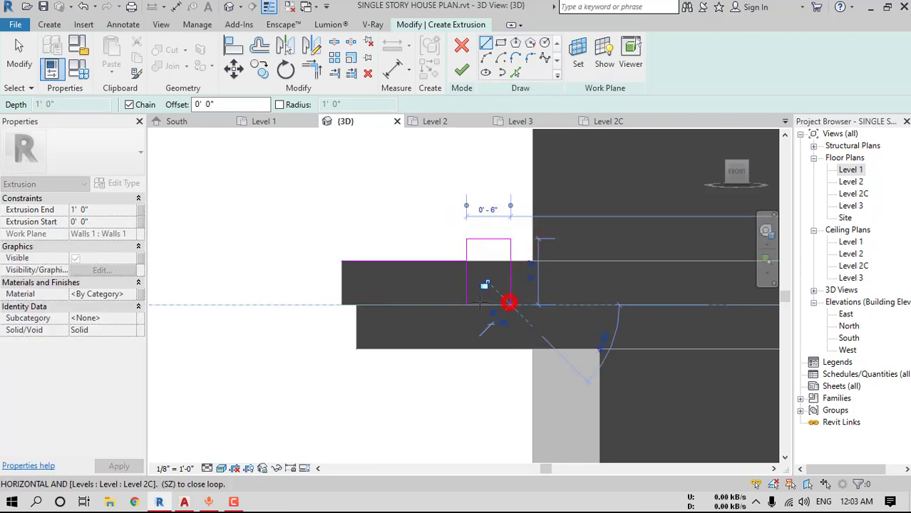
click(466, 304)
click(429, 261)
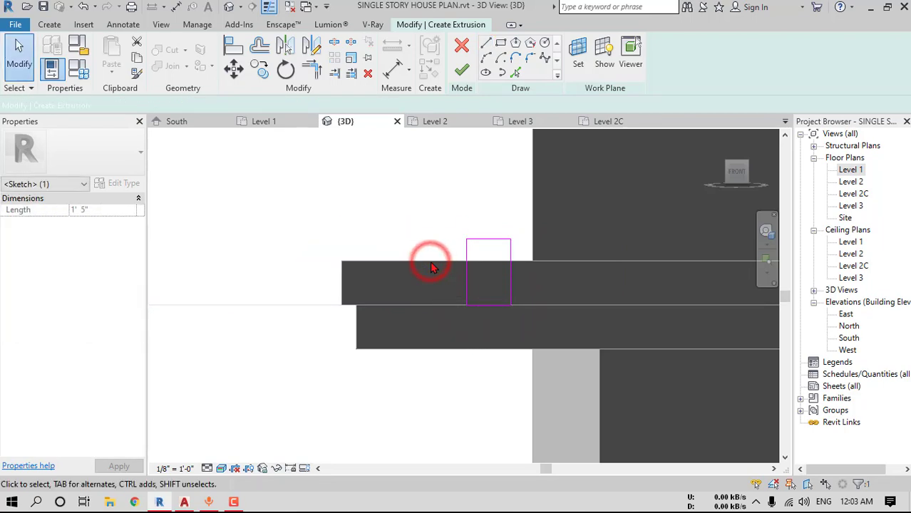
key(Delete)
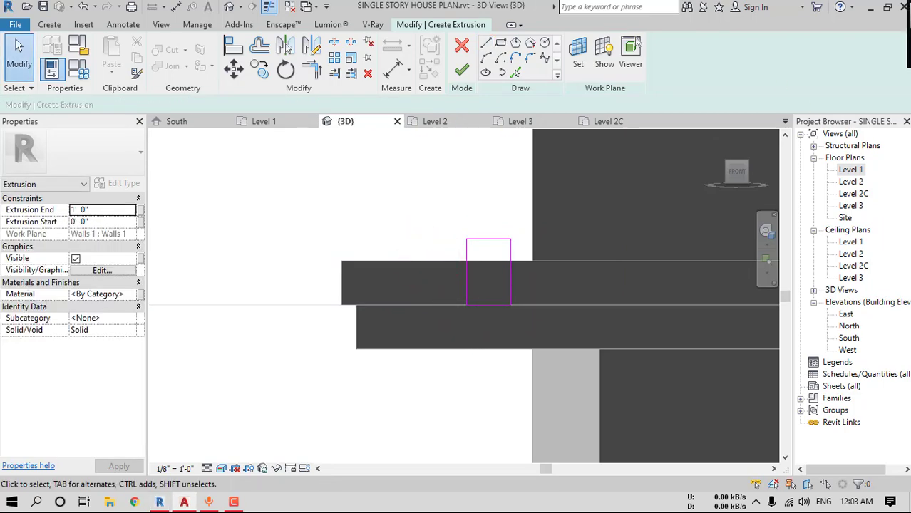
Switch to the AutoCAD elevation, measure the distance between the left edges of the first two orange members, and return to Revit
key(alt+Tab)
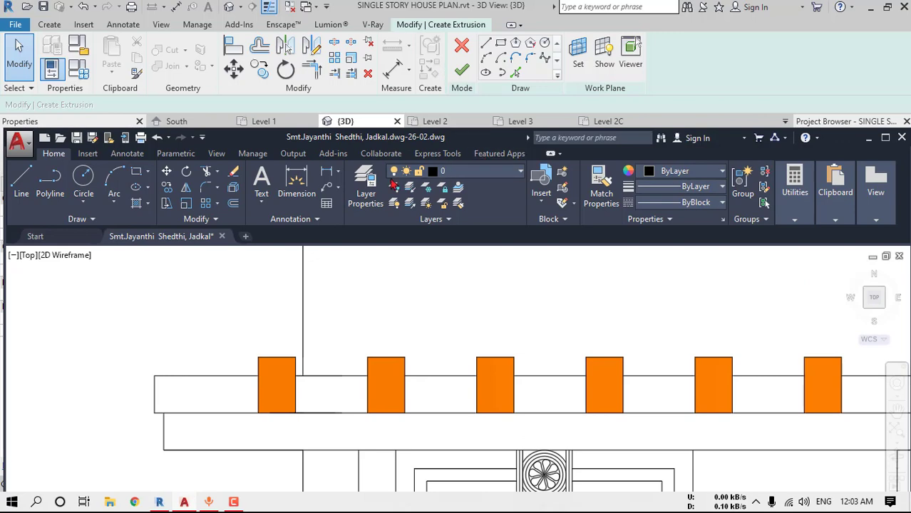
click(326, 175)
click(259, 358)
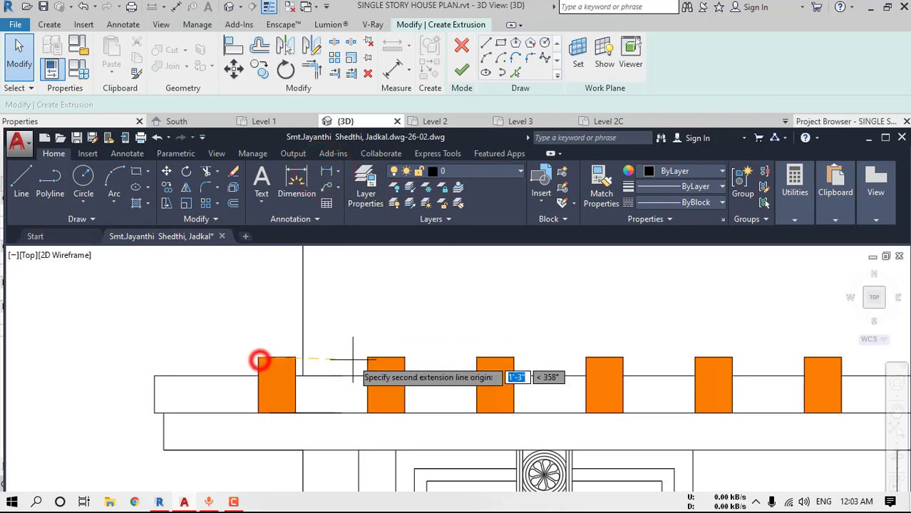
click(367, 357)
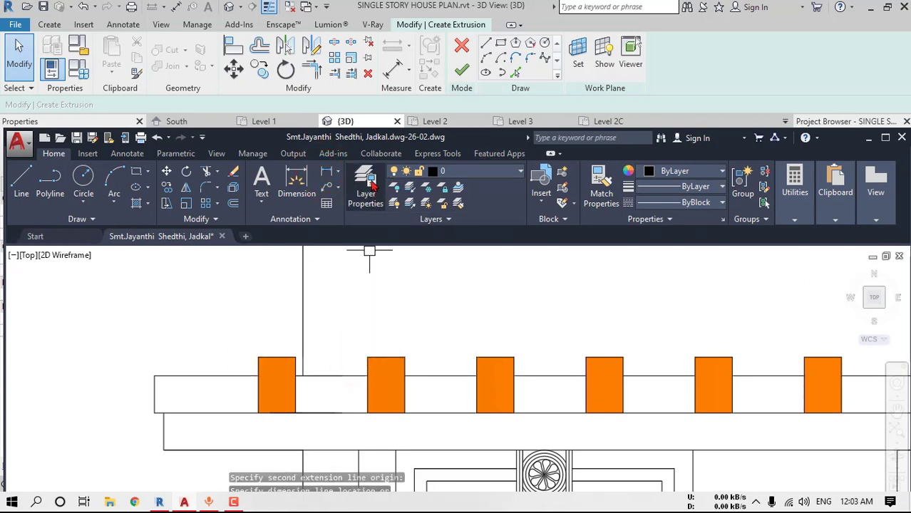
click(379, 137)
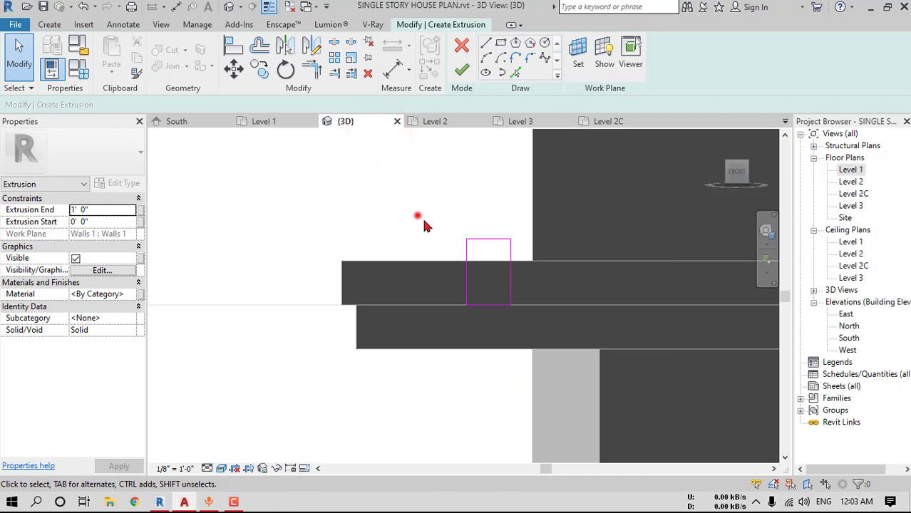
Copy the sketched rectangle 1' 6" to the right along the band
drag(433, 203, 538, 317)
click(261, 69)
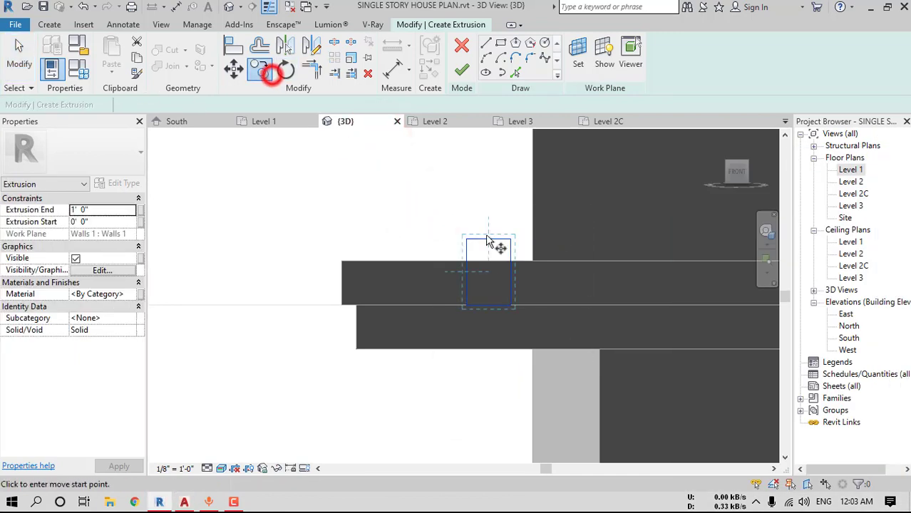
click(464, 241)
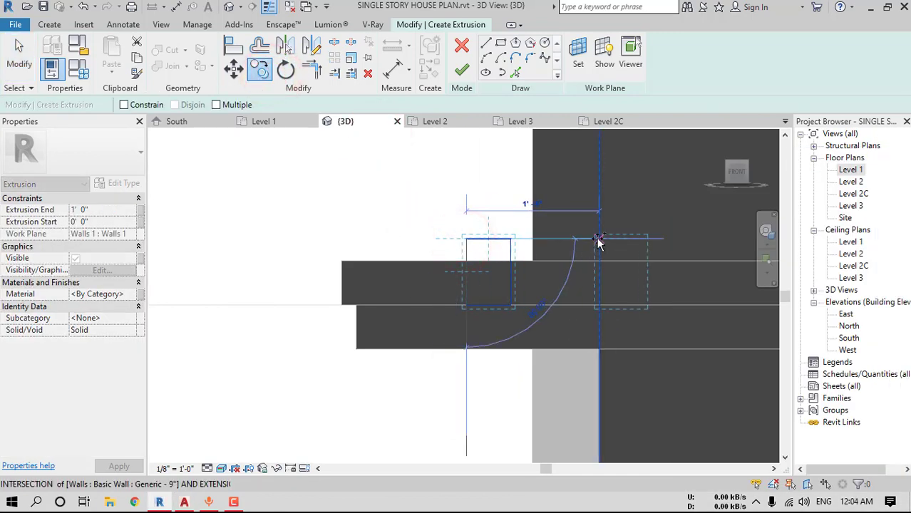
click(599, 239)
middle_drag(598, 238, 423, 238)
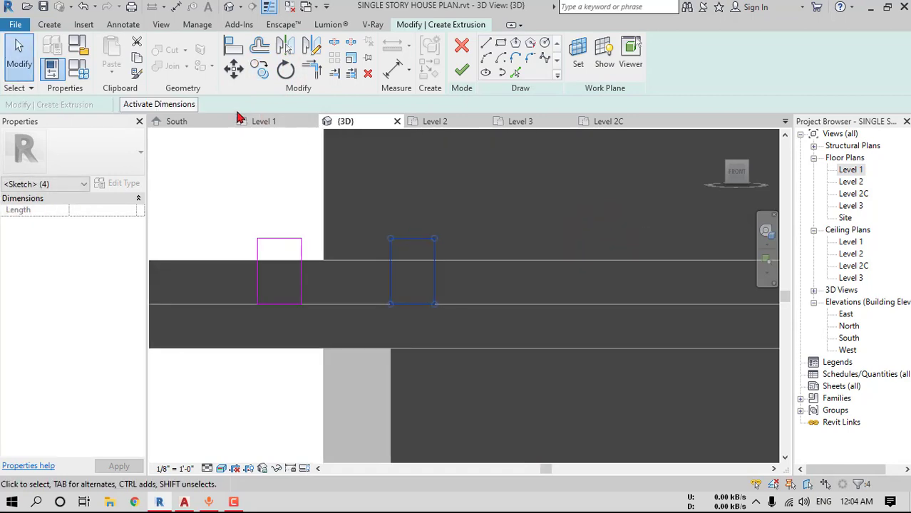
Set the 3D view's visual style to Shaded
click(258, 69)
click(221, 468)
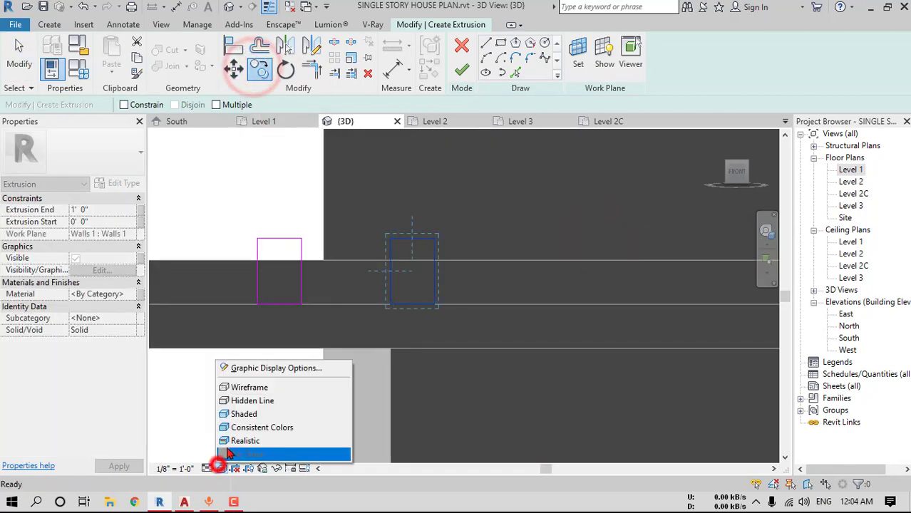
click(243, 414)
key(Escape)
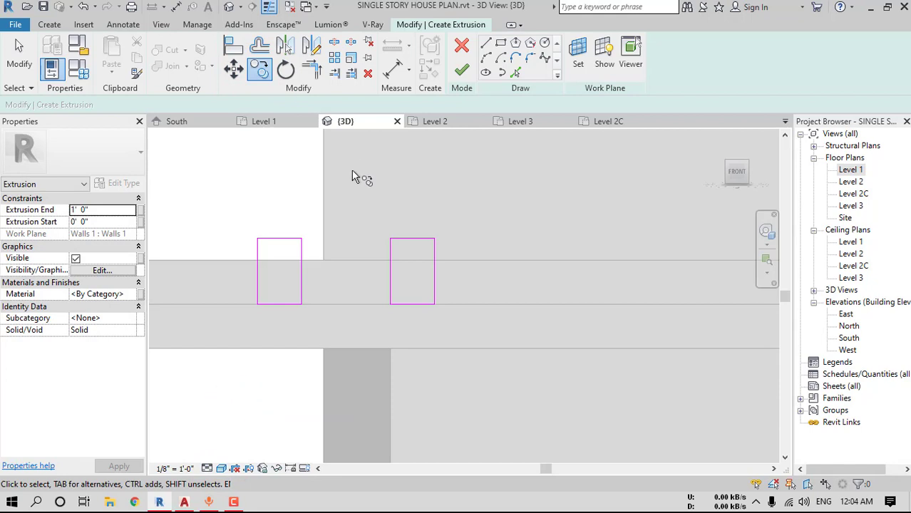
Make multiple copies of the second rectangle at 1' 6" spacing along the upper band toward its right end
drag(361, 189, 469, 354)
click(263, 71)
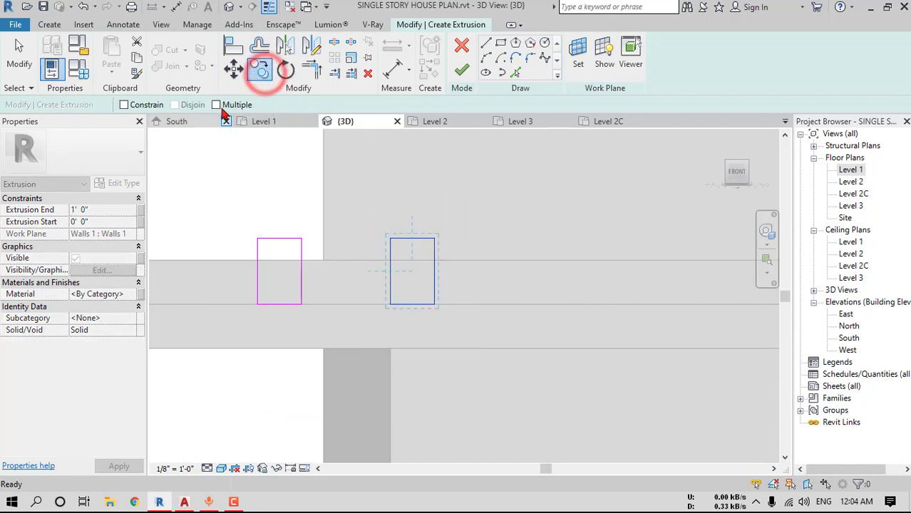
click(303, 238)
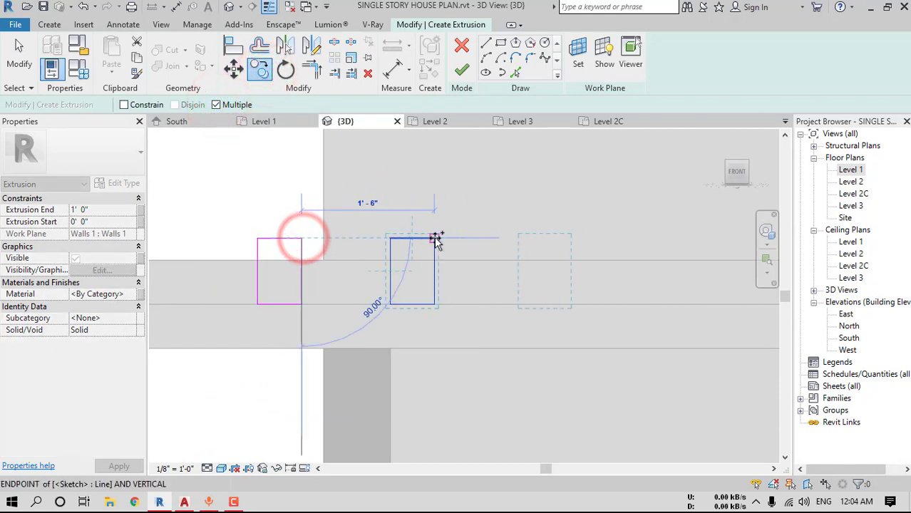
click(434, 239)
click(567, 239)
scroll(496, 245, down, 3)
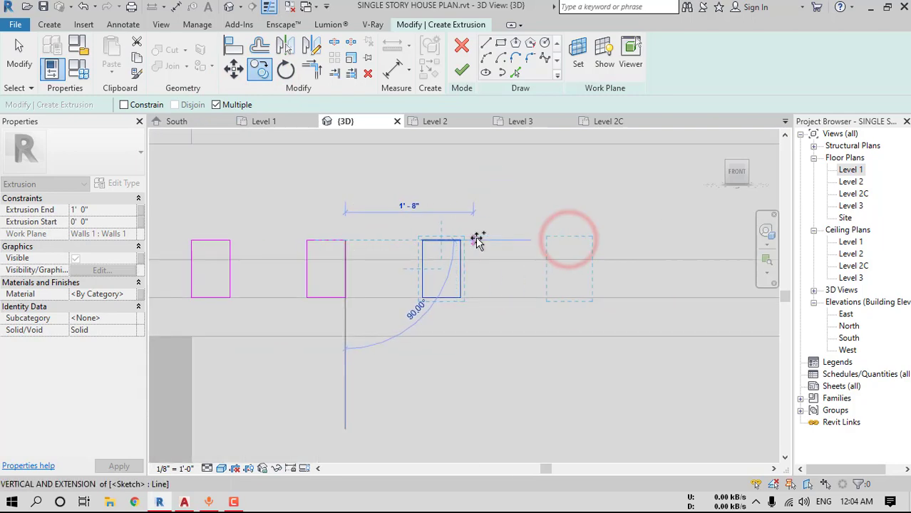
click(702, 239)
click(535, 241)
scroll(536, 241, down, 2)
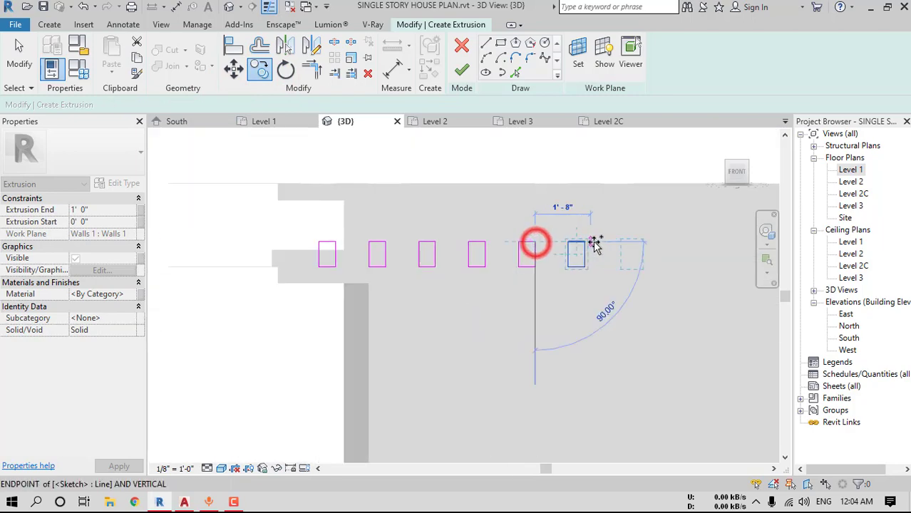
click(584, 243)
middle_drag(610, 243, 387, 250)
click(413, 251)
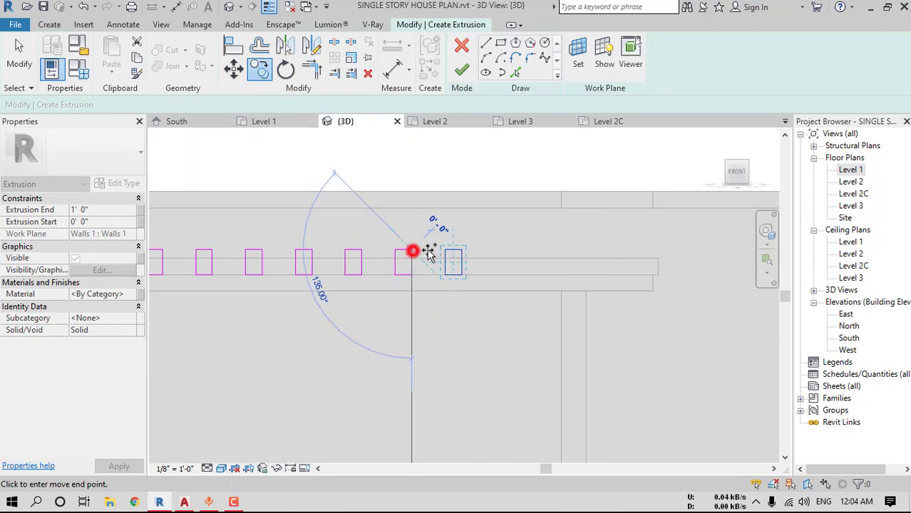
click(462, 248)
click(512, 248)
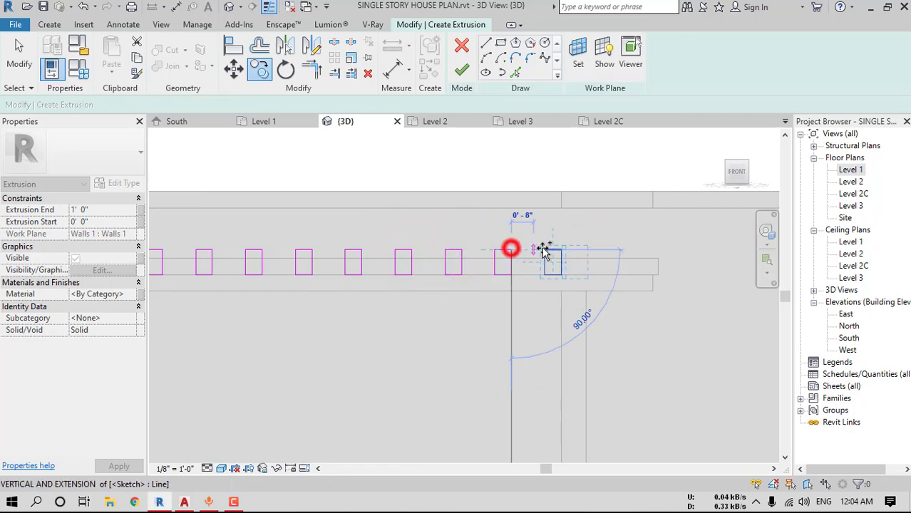
click(560, 249)
key(Escape)
Finish the extrusion sketch with a depth of 1' 0" and view the blocks at an angle
shift+middle_drag(505, 246, 520, 168)
click(468, 76)
scroll(420, 324, up, 4)
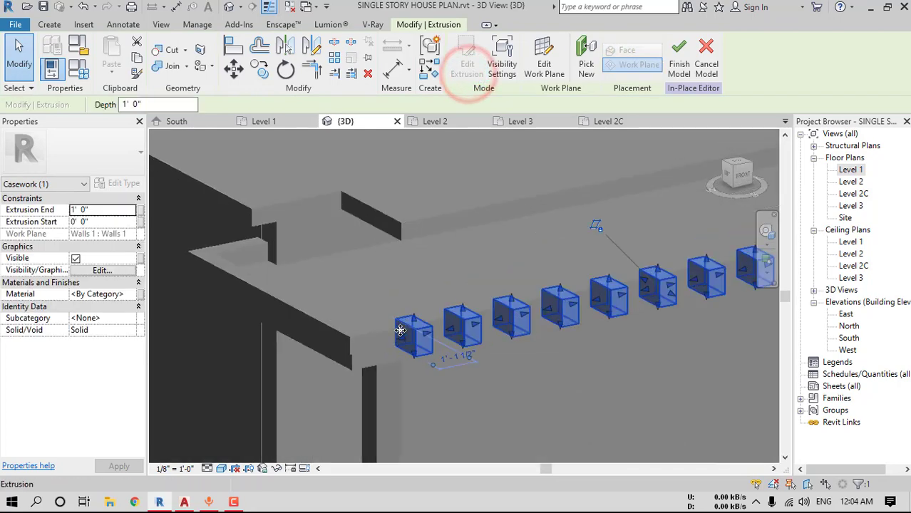
Align the back faces of the extruded blocks with the inner edge of the upper band
click(233, 47)
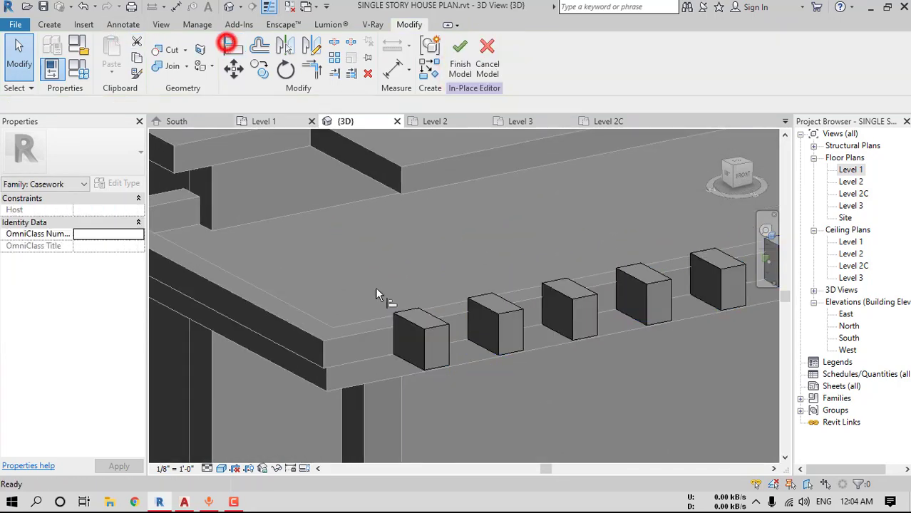
scroll(386, 321, up, 3)
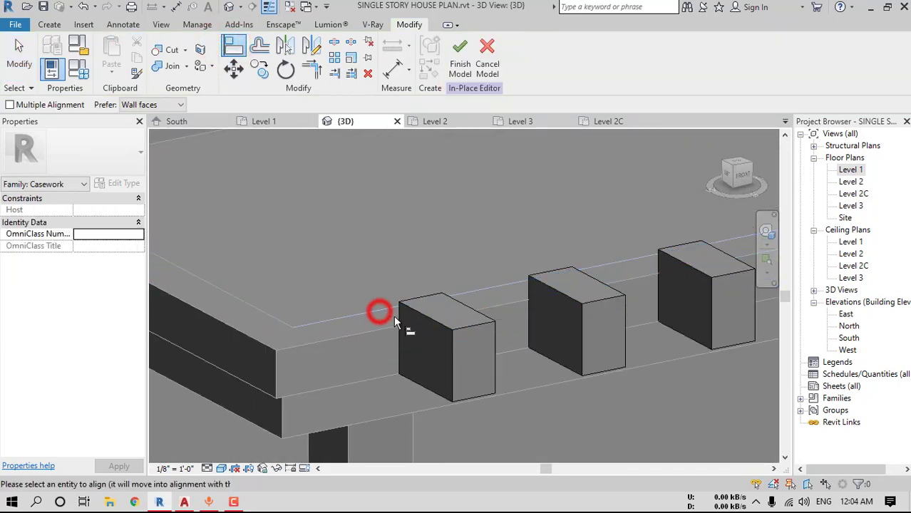
click(400, 319)
key(Escape)
Set the block extrusion's end to 2"
click(450, 334)
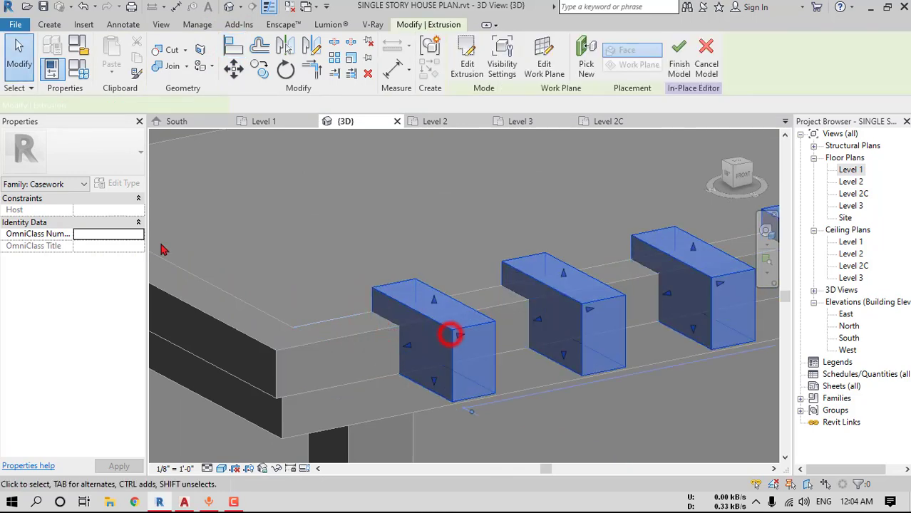
click(105, 221)
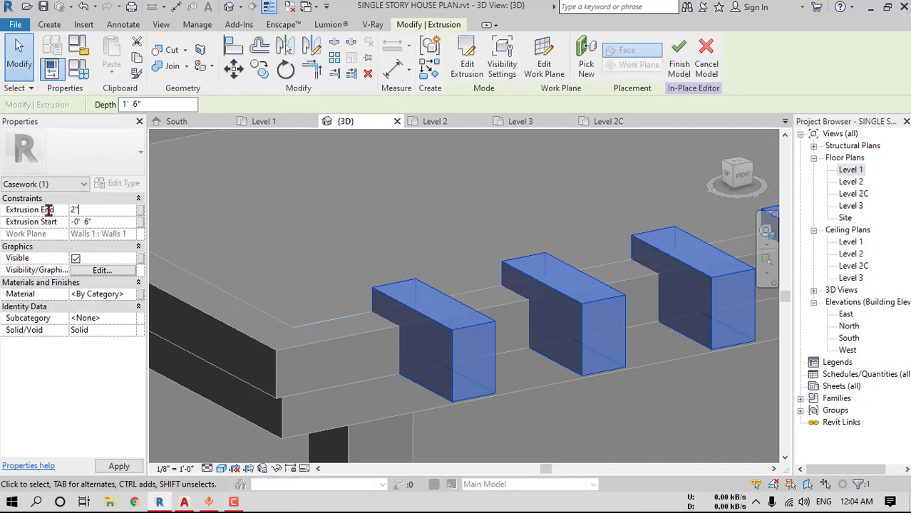
click(376, 336)
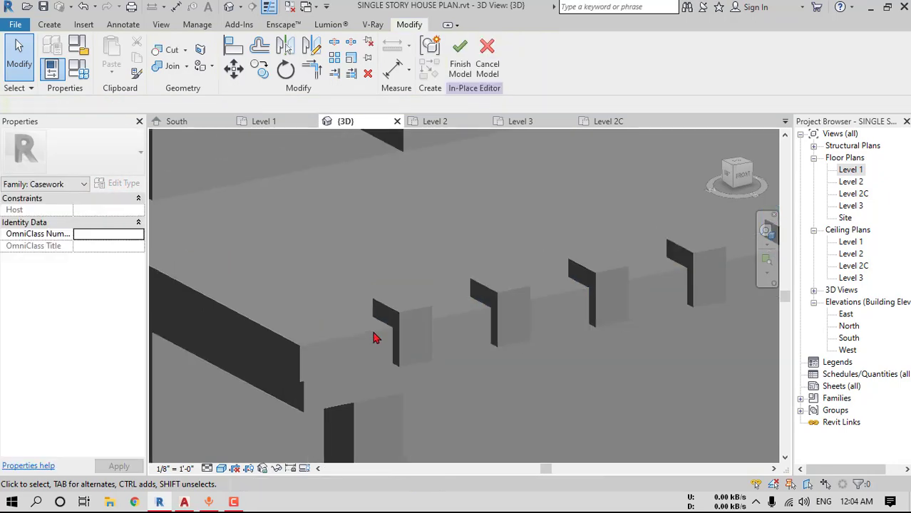
Finish the in-place block model and change the 3D view's visual style to inspect the whole front of the house
shift+middle_drag(376, 336, 584, 342)
click(460, 62)
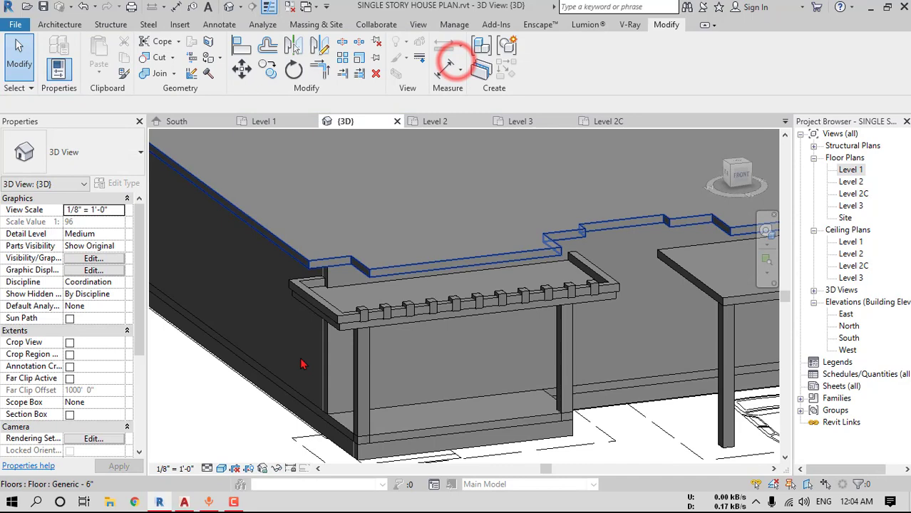
click(221, 468)
click(235, 441)
shift+middle_drag(231, 394, 553, 354)
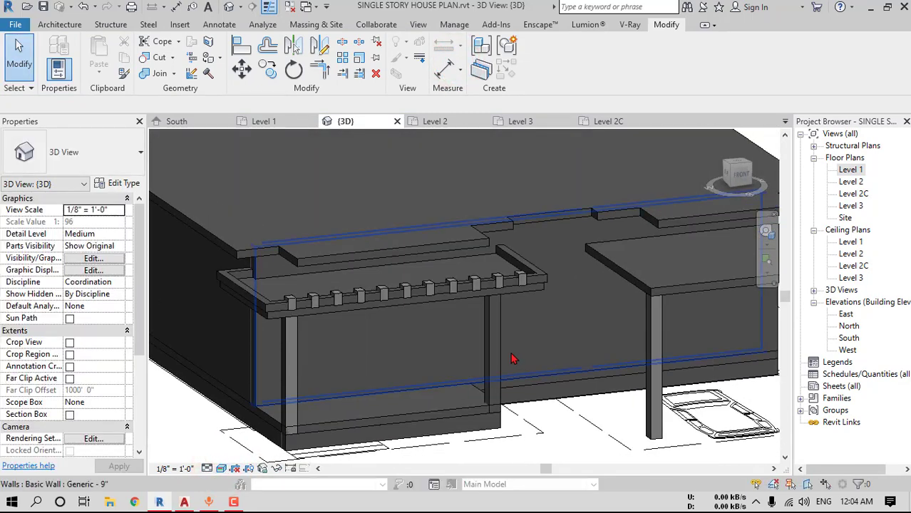
scroll(504, 326, down, 2)
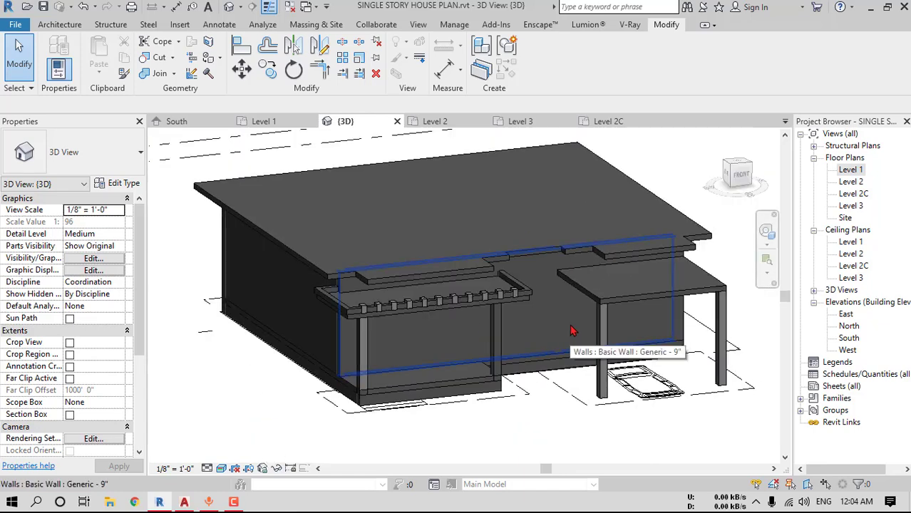
middle_drag(388, 314, 306, 286)
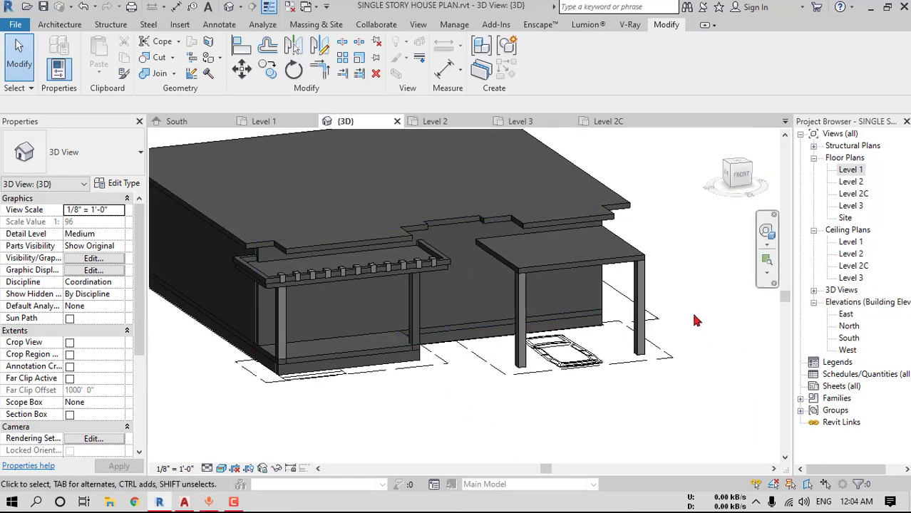
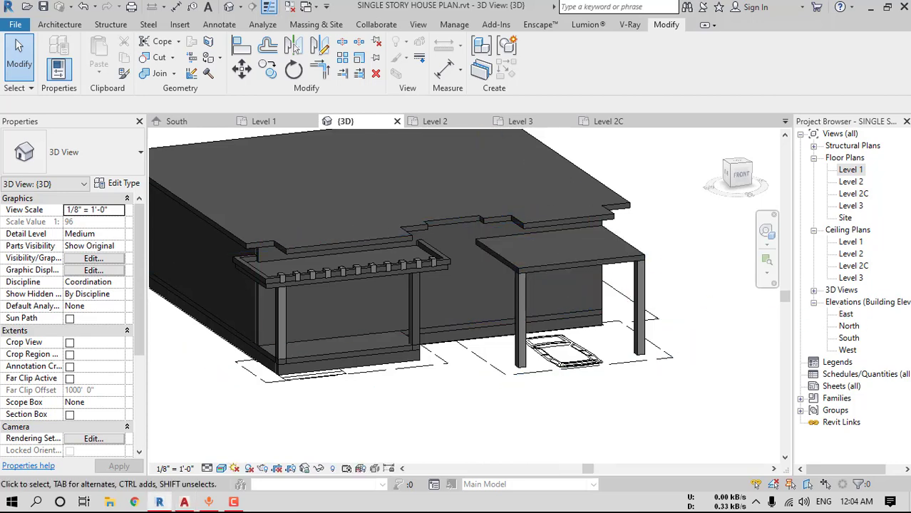
Switch to the AutoCAD elevation to examine how the porch connects to the main roof, and return to Revit
key(alt+Tab)
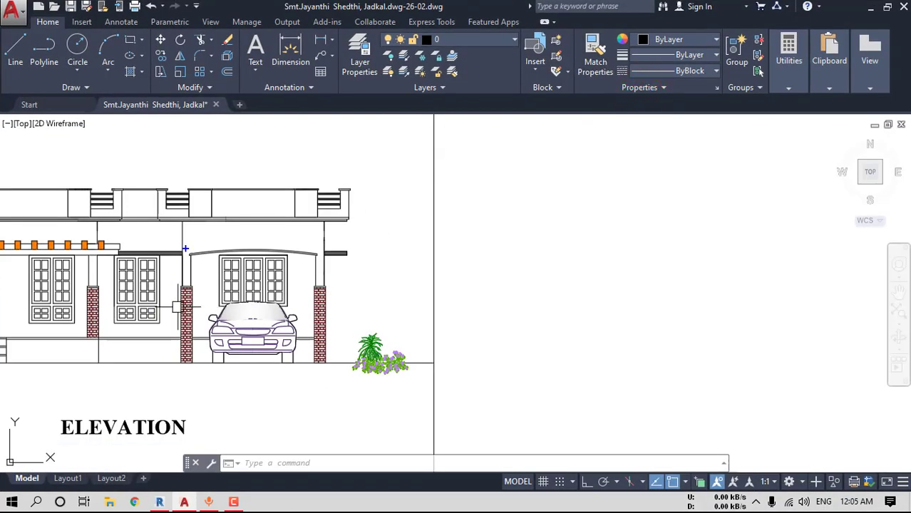
mouse_move(174, 258)
mouse_down()
mouse_move(317, 261)
mouse_move(192, 224)
mouse_move(177, 257)
mouse_up()
key(Escape)
key(alt+Tab)
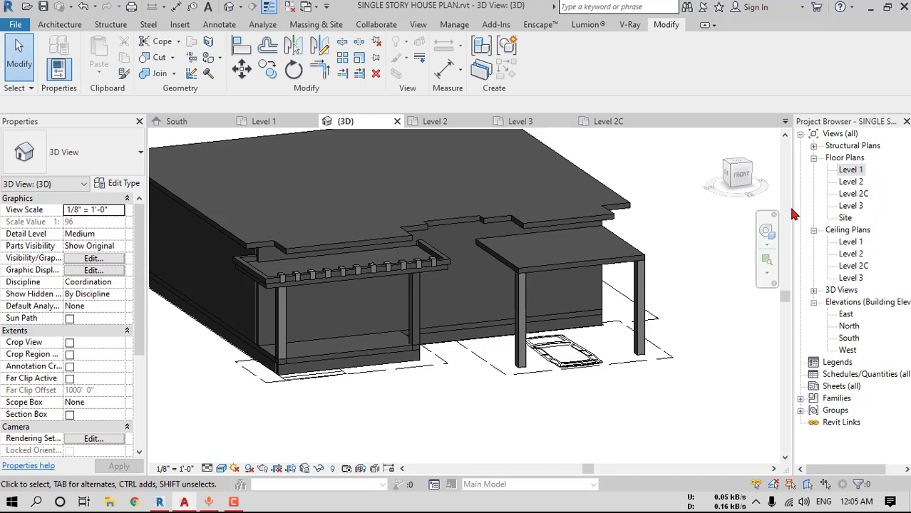
Edit the main roof slab's boundary in the Level 3 plan, moving the five porch-side front lines out to the porch slab's front edge
click(574, 221)
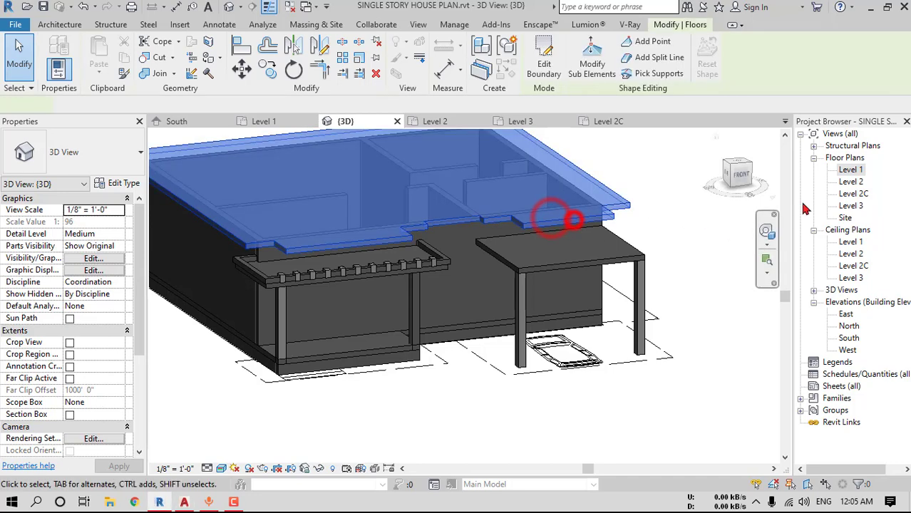
double_click(852, 206)
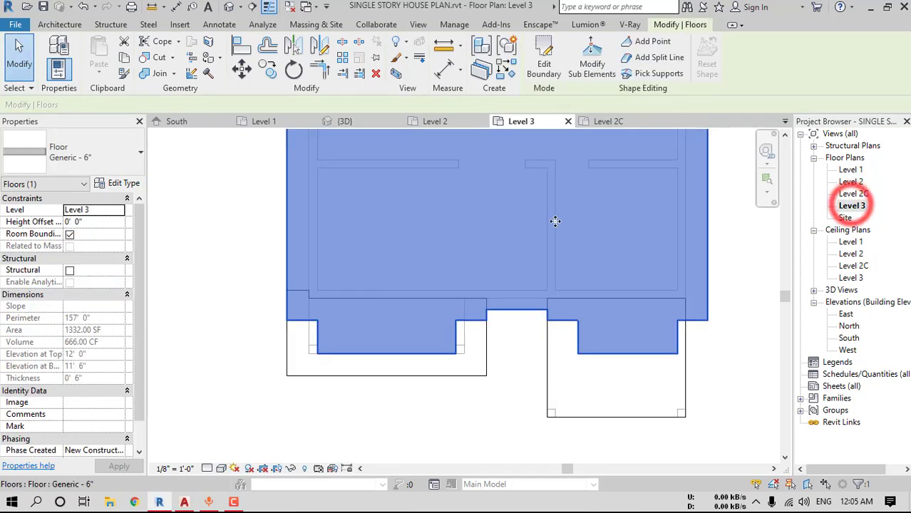
click(544, 64)
middle_drag(662, 372, 560, 329)
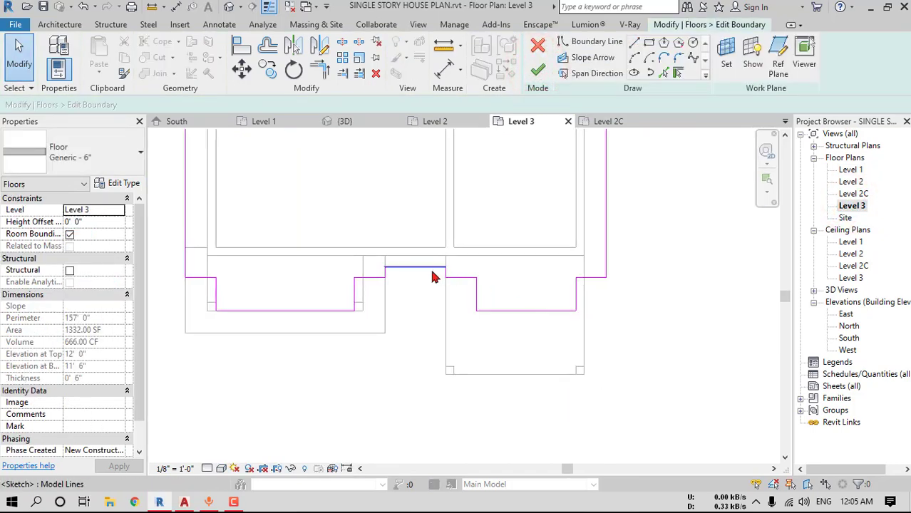
mouse_move(431, 273)
mouse_down()
mouse_move(626, 366)
mouse_move(695, 377)
mouse_up()
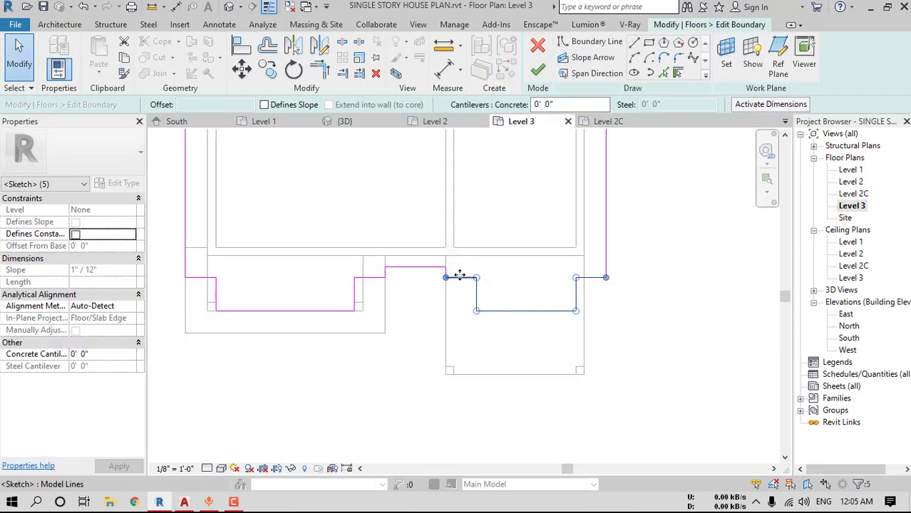
drag(460, 275, 460, 372)
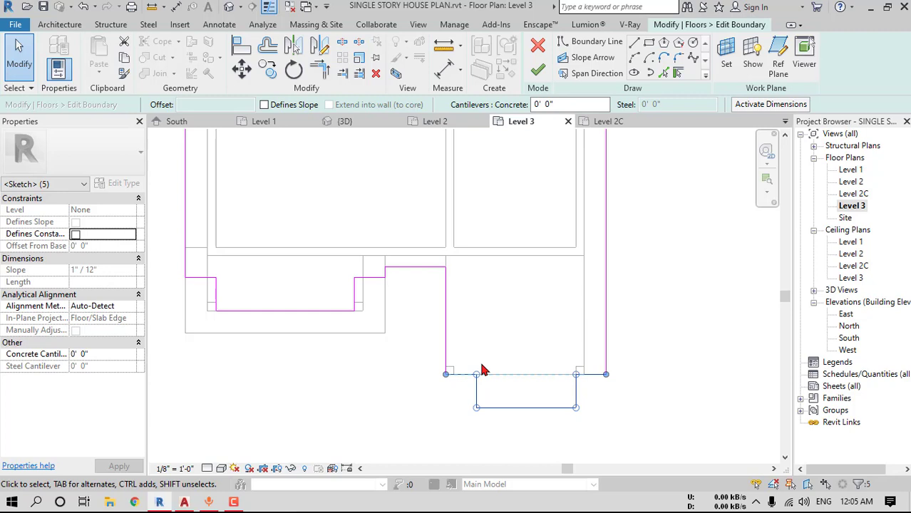
Finish the roof slab boundary, attach the walls below to its bottom, and view the extended slab in 3D
click(676, 339)
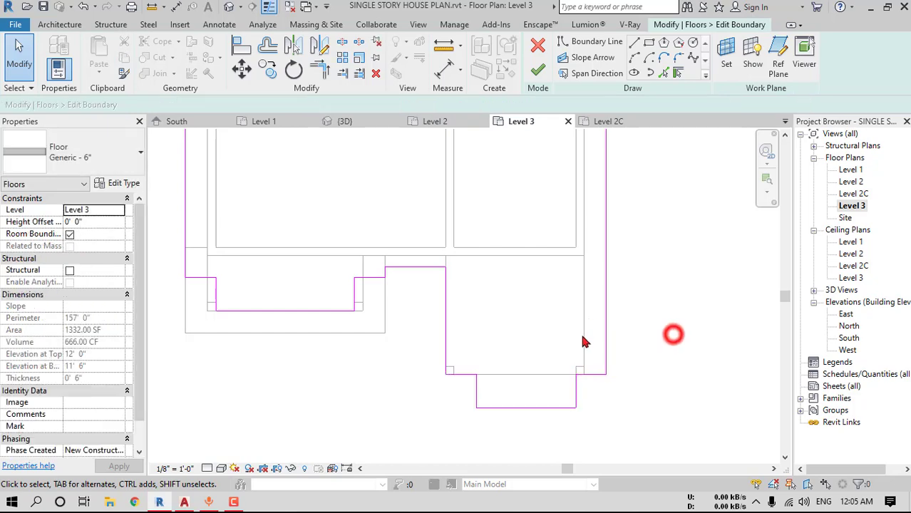
click(537, 69)
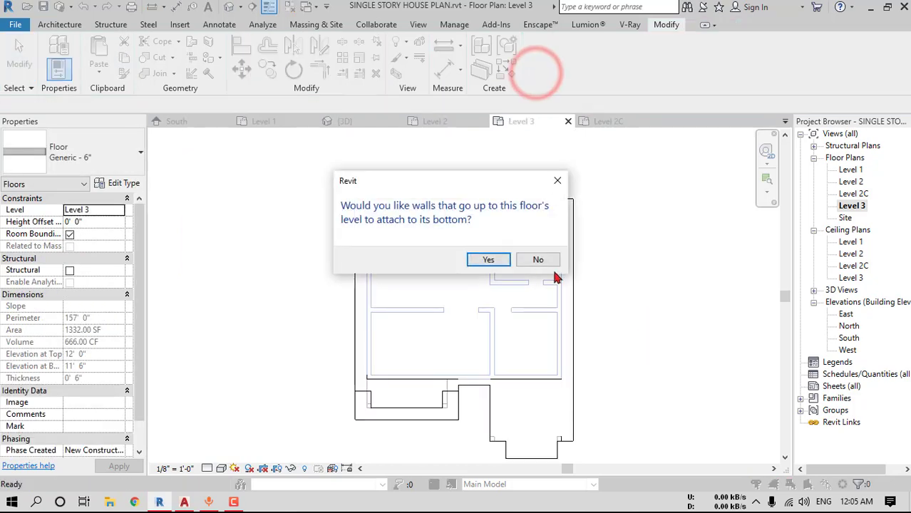
click(488, 259)
click(228, 7)
shift+middle_drag(585, 328, 570, 349)
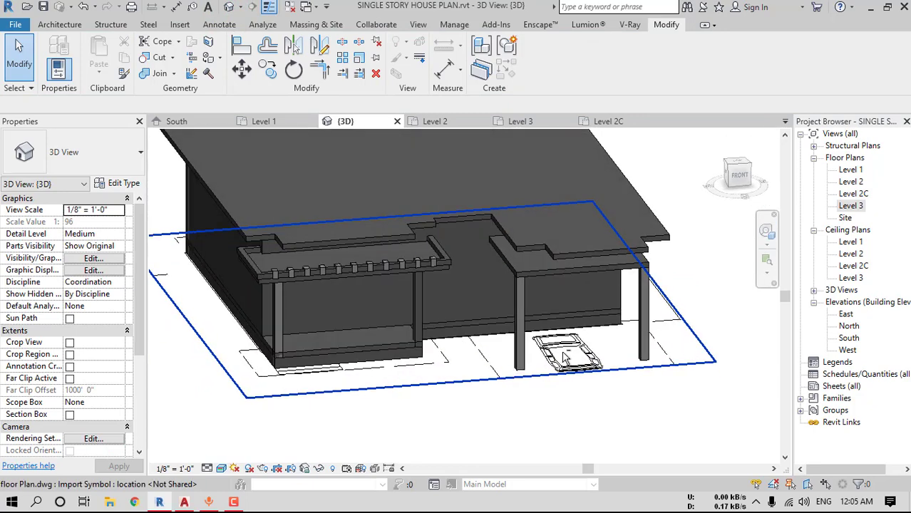
In the Level 2C plan, draw Generic - 9" walls up to Level 3 along the porch slab's two sides and front
double_click(853, 193)
click(60, 25)
click(55, 53)
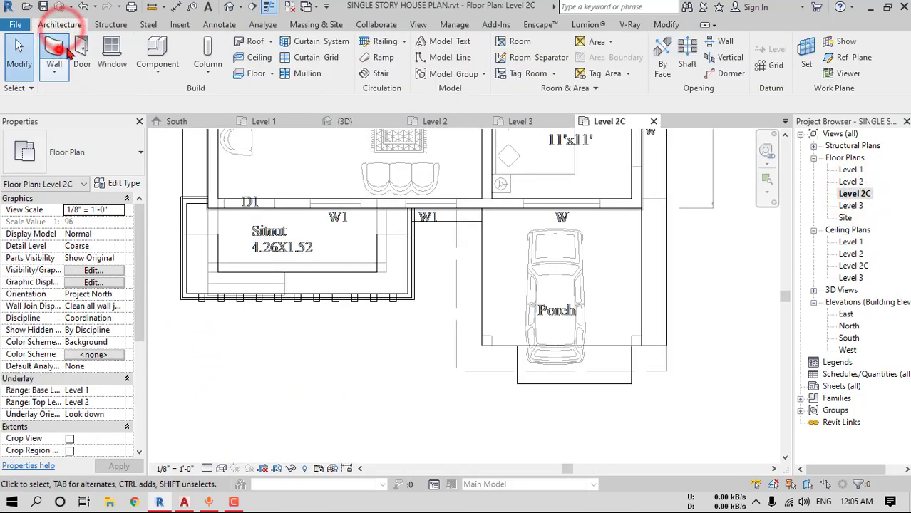
scroll(491, 235, up, 2)
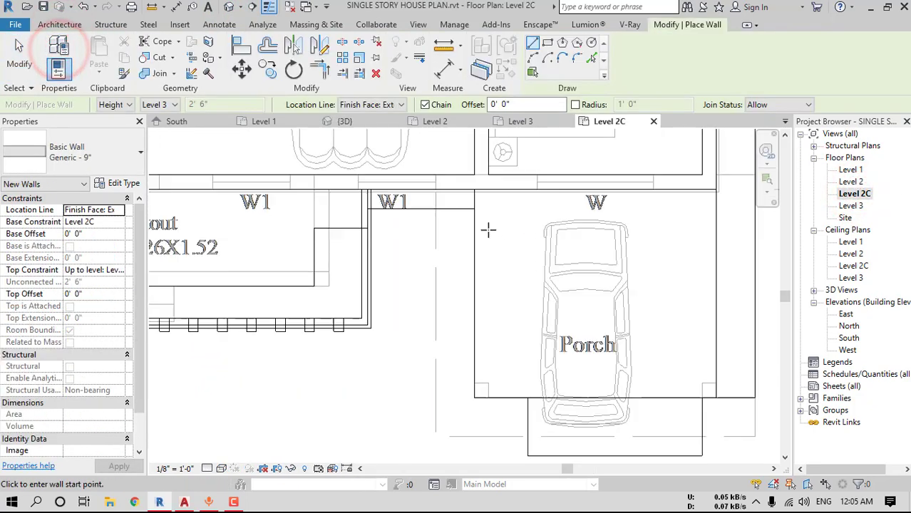
click(117, 270)
click(126, 266)
click(476, 191)
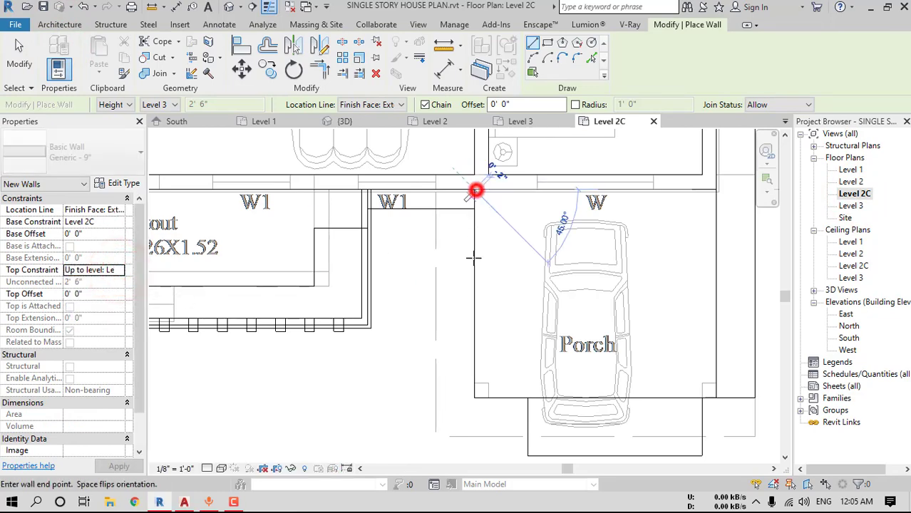
click(473, 396)
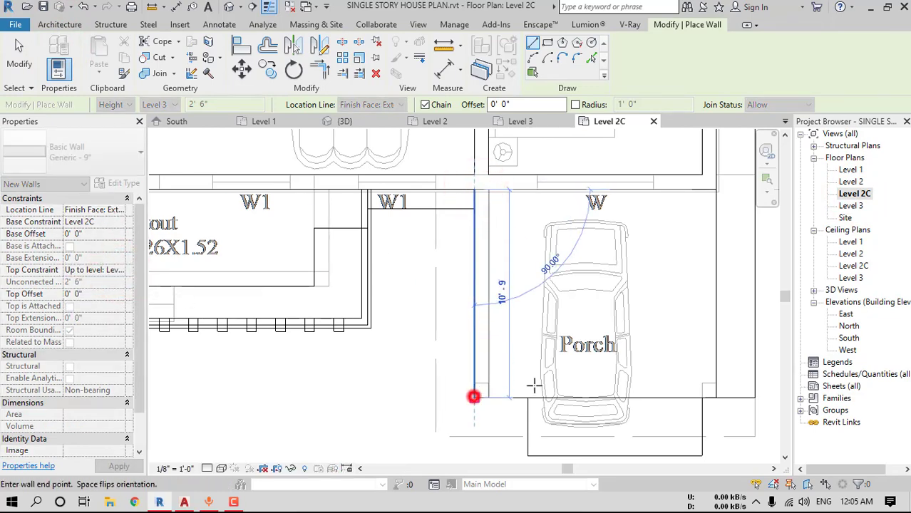
click(716, 397)
click(715, 190)
key(Escape)
key(Escape)
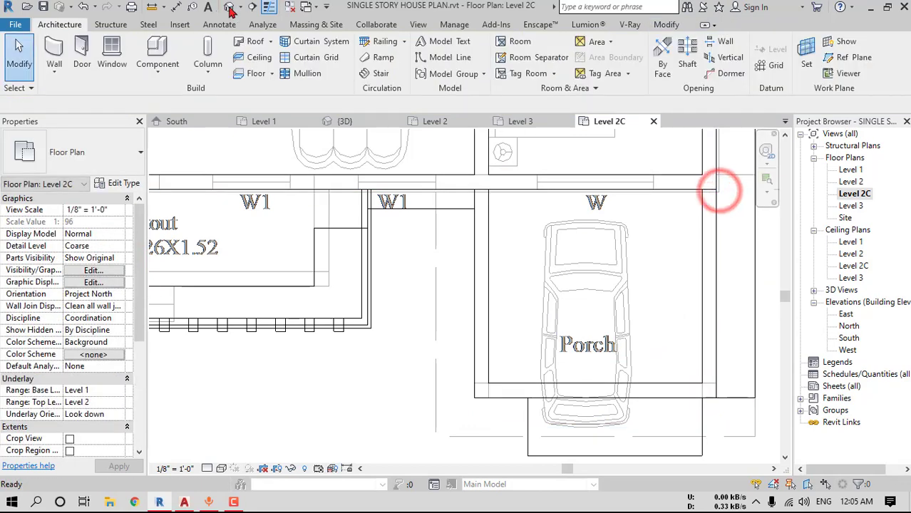
Select the three new porch walls in 3D and attach their tops to the main roof slab
click(229, 7)
scroll(517, 269, up, 5)
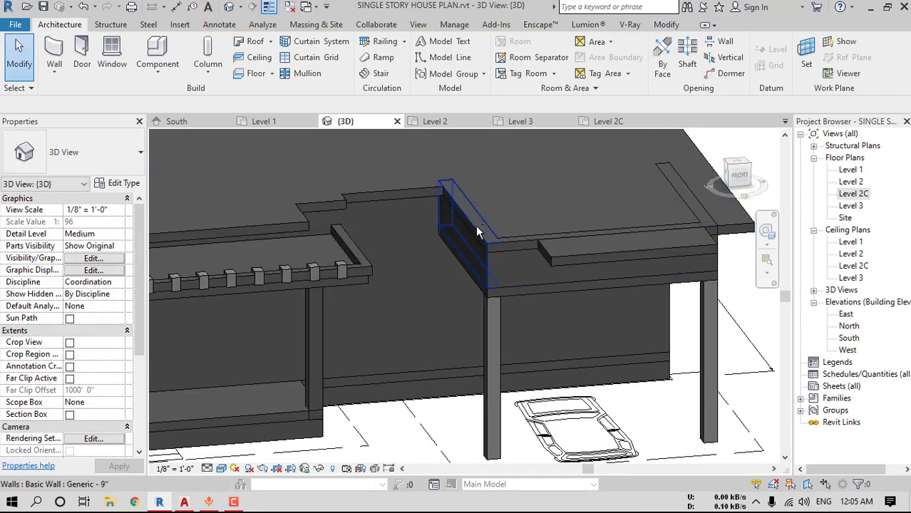
scroll(477, 232, up, 3)
click(558, 326)
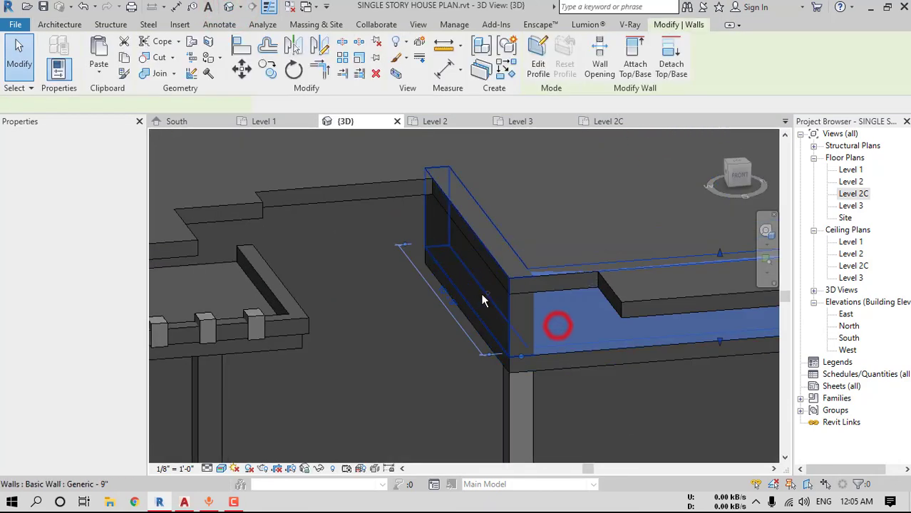
ctrl+click(482, 299)
shift+middle_drag(595, 292, 634, 315)
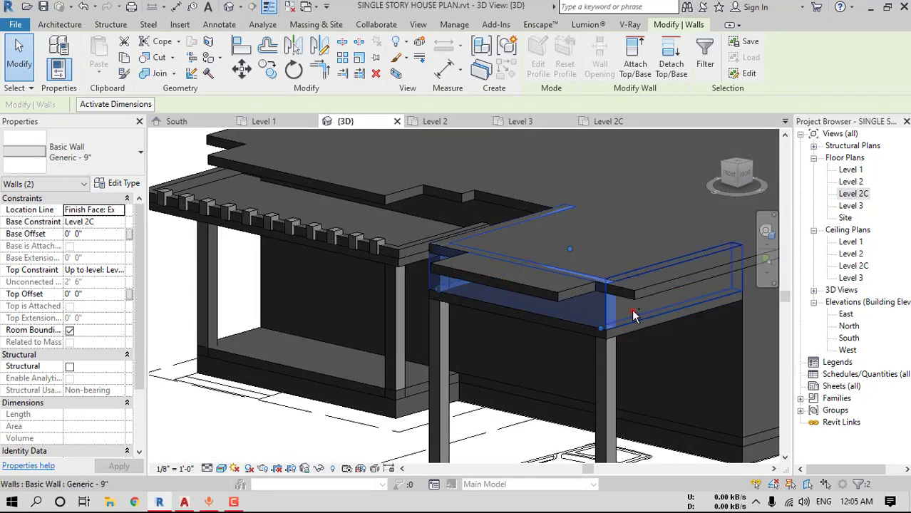
ctrl+click(635, 316)
click(634, 64)
click(592, 246)
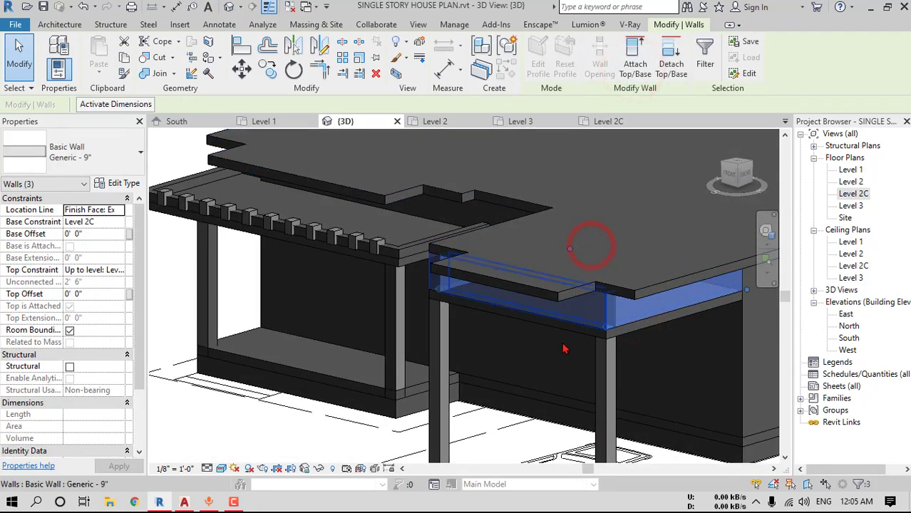
View the porch from the front and examine the arched beam over the porch opening in the AutoCAD elevation
shift+middle_drag(563, 349, 667, 346)
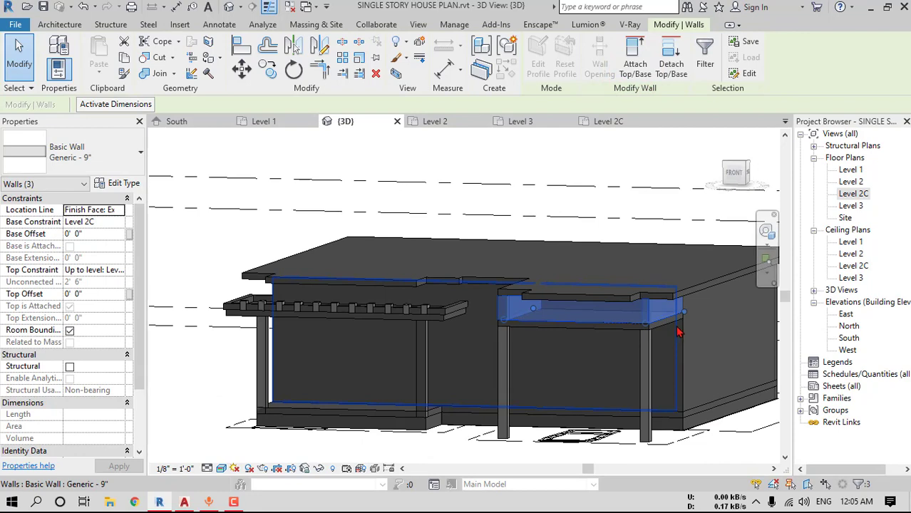
click(734, 174)
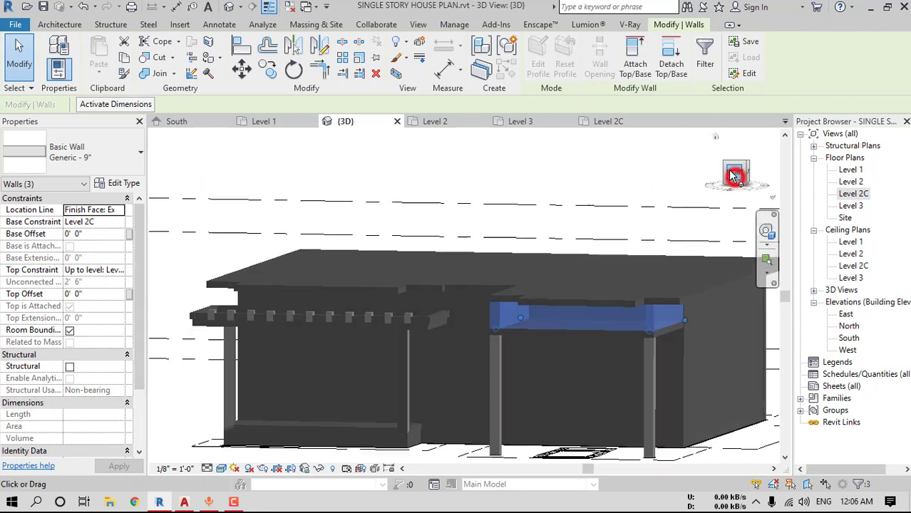
scroll(591, 317, up, 4)
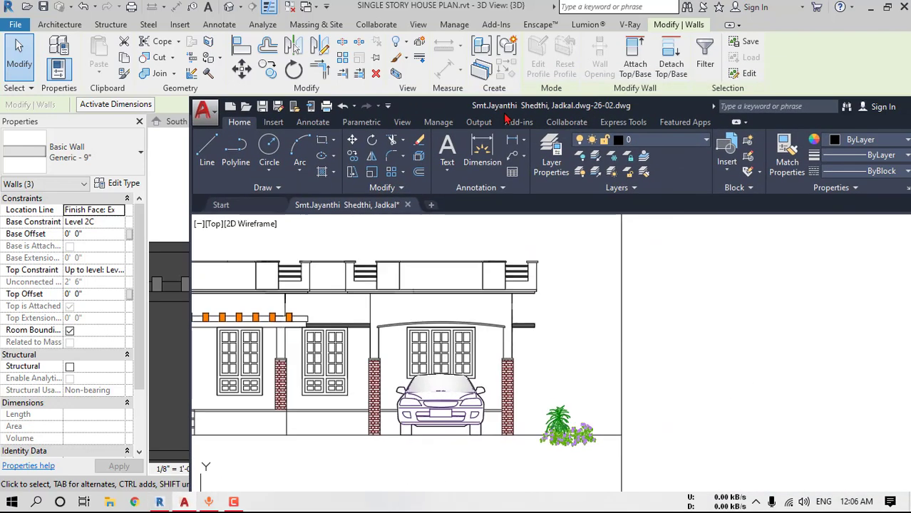
double_click(504, 112)
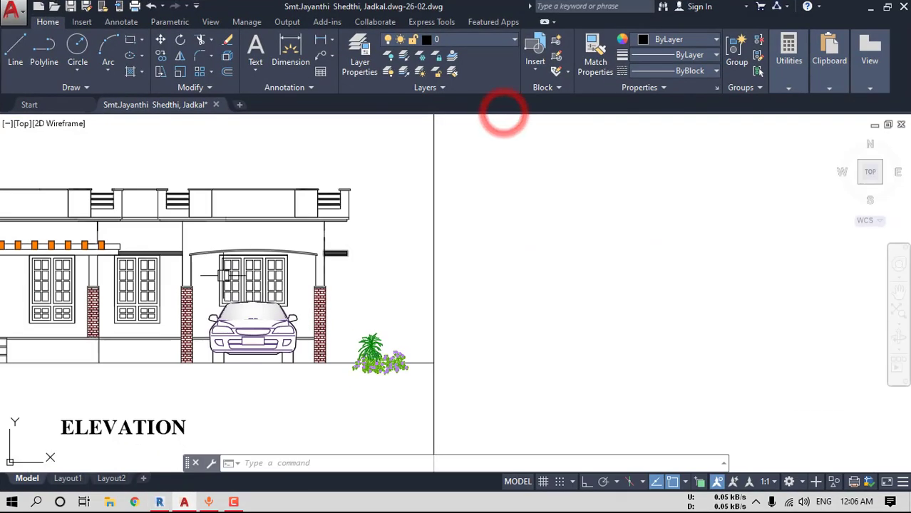
scroll(226, 274, up, 7)
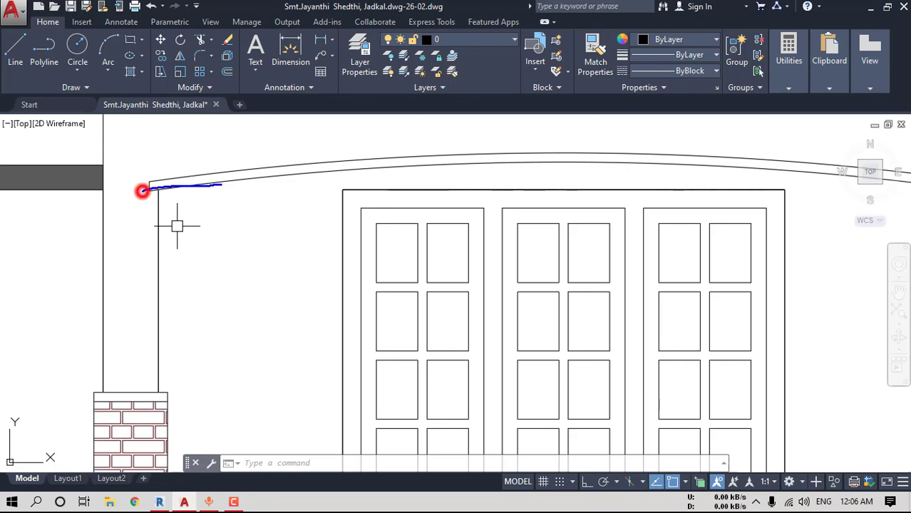
scroll(498, 178, down, 5)
double_click(378, 6)
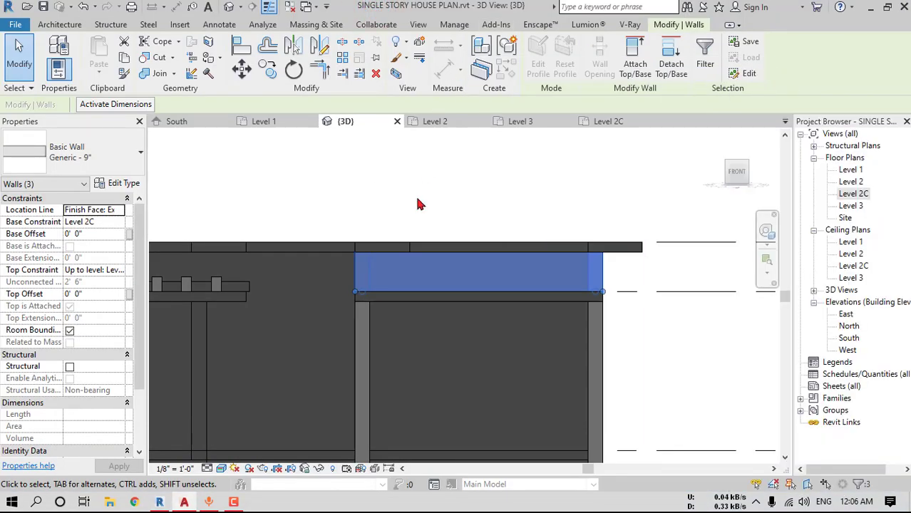
Open the front porch wall's profile for editing and move its left vertical line to the outer face of the left column
click(455, 273)
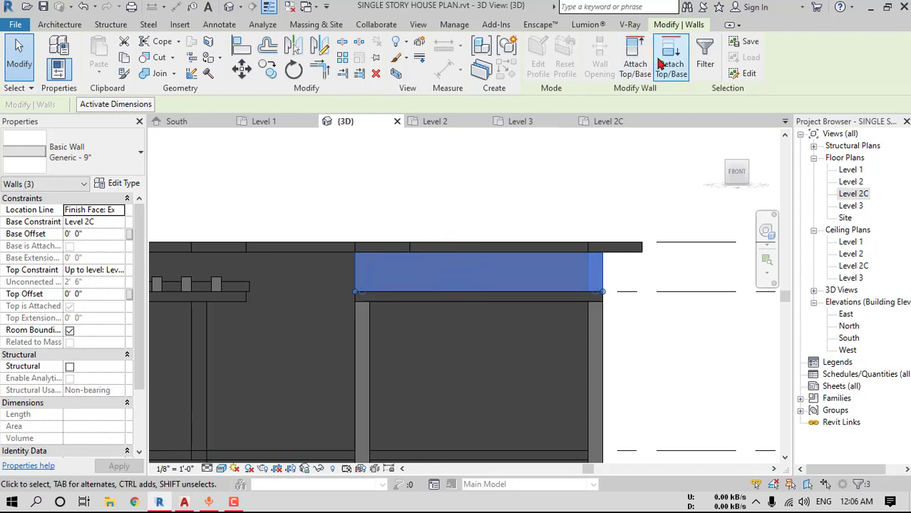
click(568, 215)
click(556, 268)
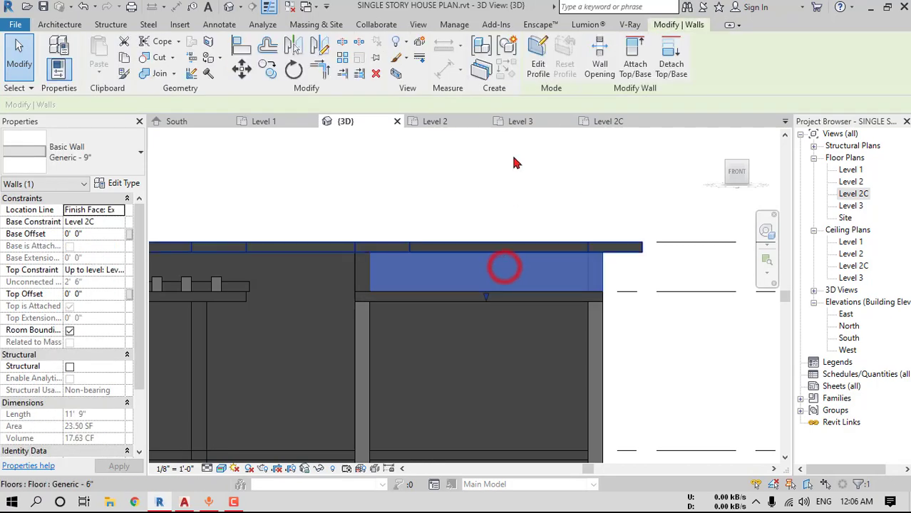
click(539, 65)
click(537, 260)
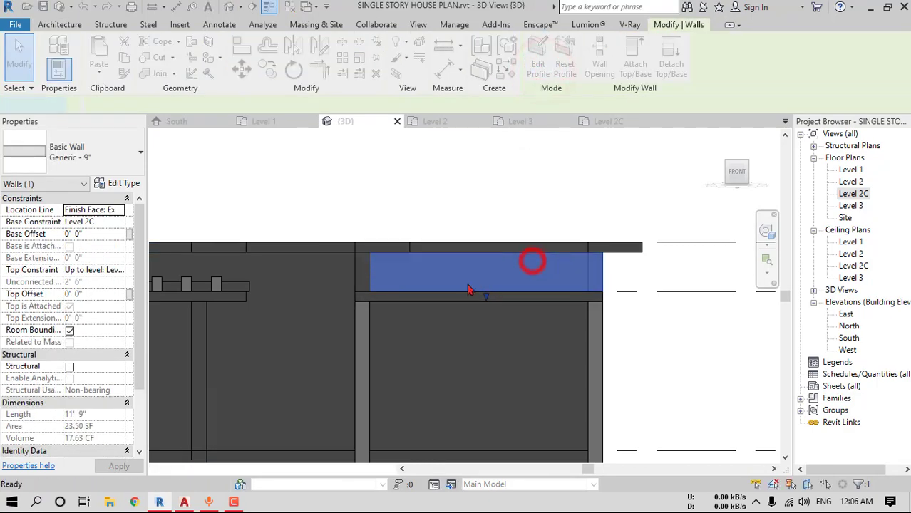
scroll(421, 296, up, 2)
click(341, 268)
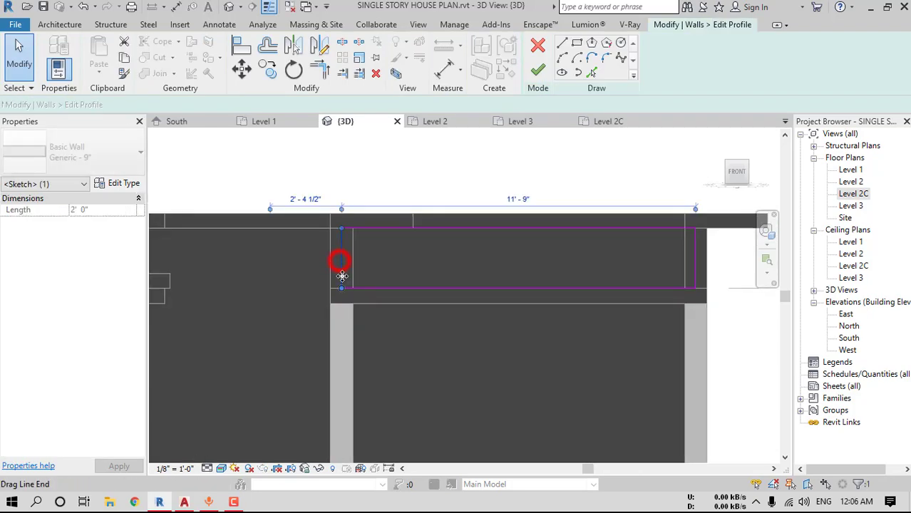
scroll(341, 256, up, 1)
drag(343, 250, 328, 253)
click(670, 475)
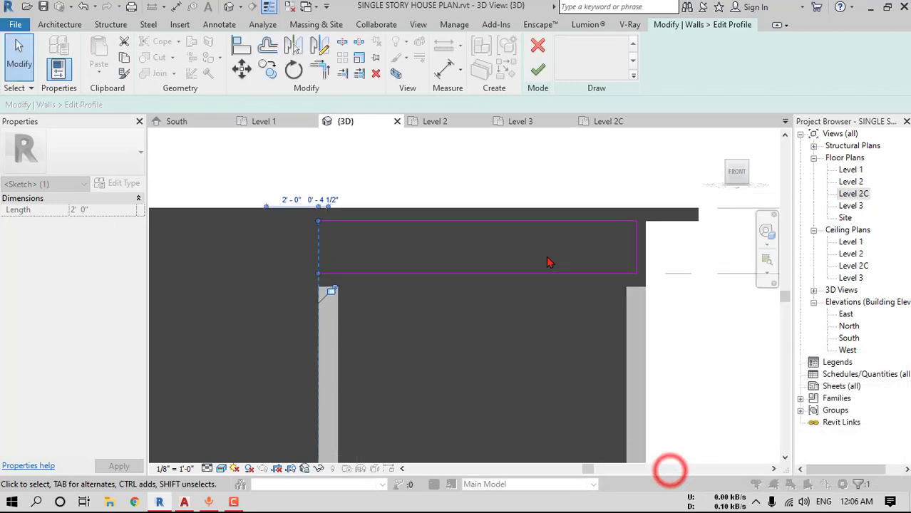
Extend the front wall profile's right vertical line to the right column's outer face and lower its bottom line below the porch slab
click(514, 252)
drag(525, 246, 533, 245)
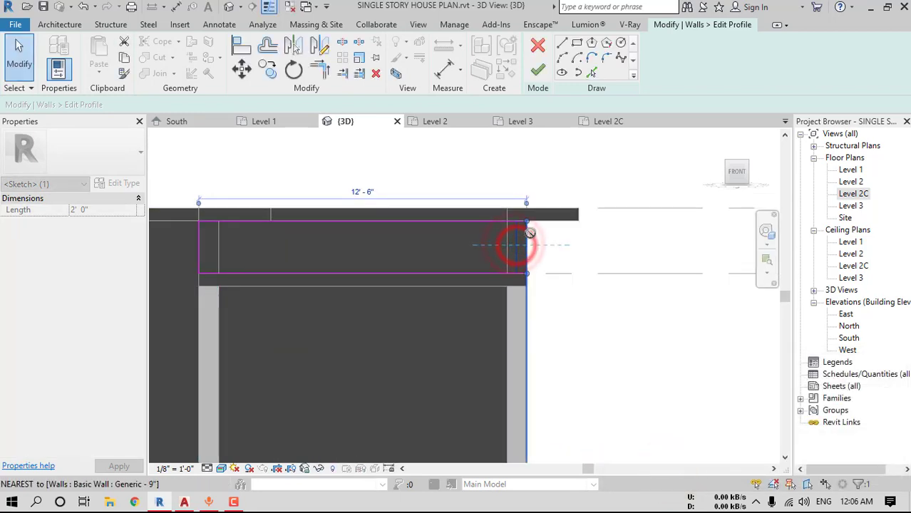
click(651, 473)
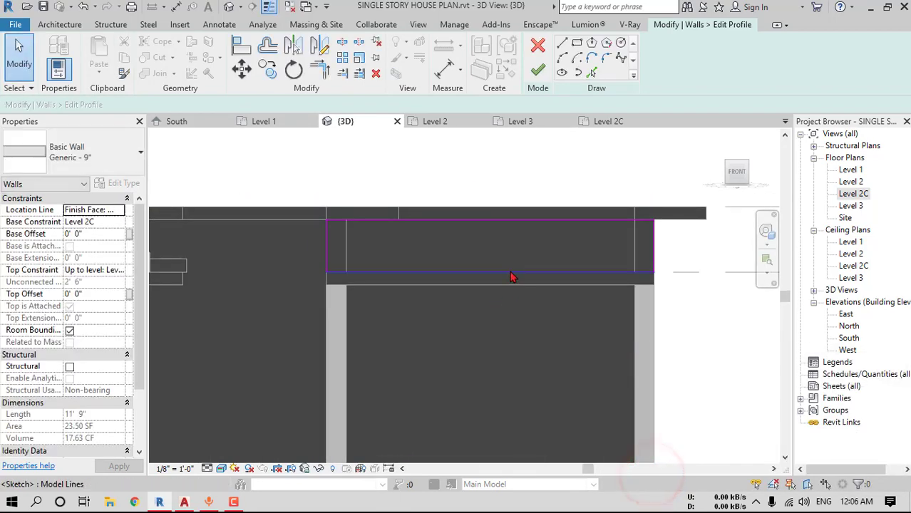
click(509, 271)
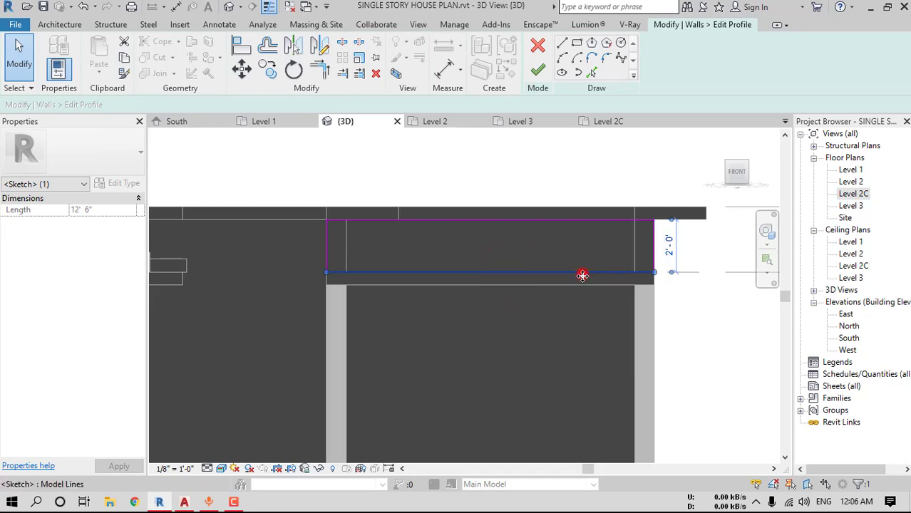
drag(582, 275, 582, 299)
click(658, 474)
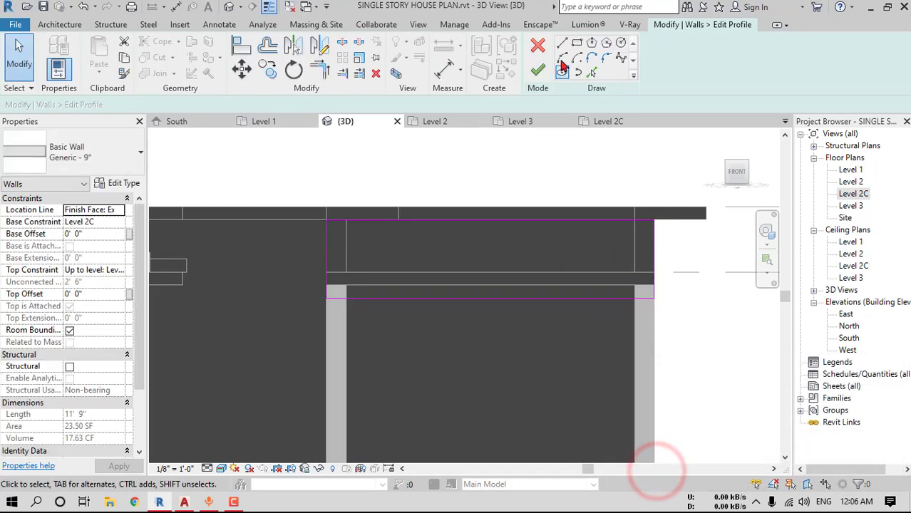
Draw a start-end-radius arc on the profile's bottom line between the columns' inner faces, rising to the midpoint of the slab's underside
click(562, 57)
click(348, 299)
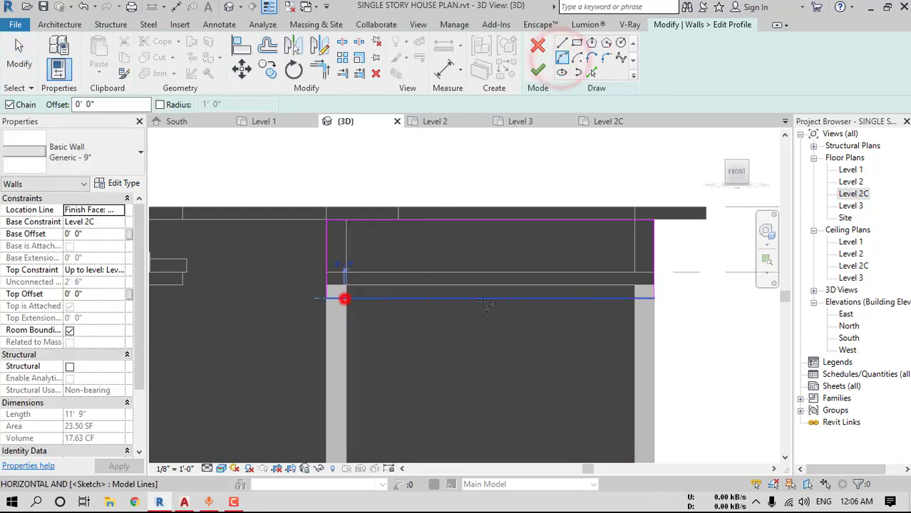
click(635, 301)
scroll(483, 303, up, 2)
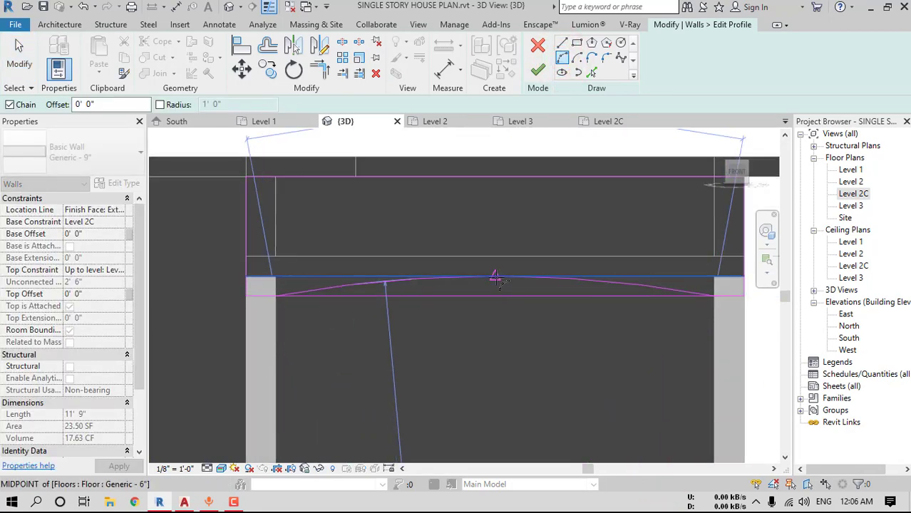
click(494, 277)
key(Escape)
Split the profile's bottom line at midspan, trim both halves to the arc's ends and finish the wall profile
click(342, 43)
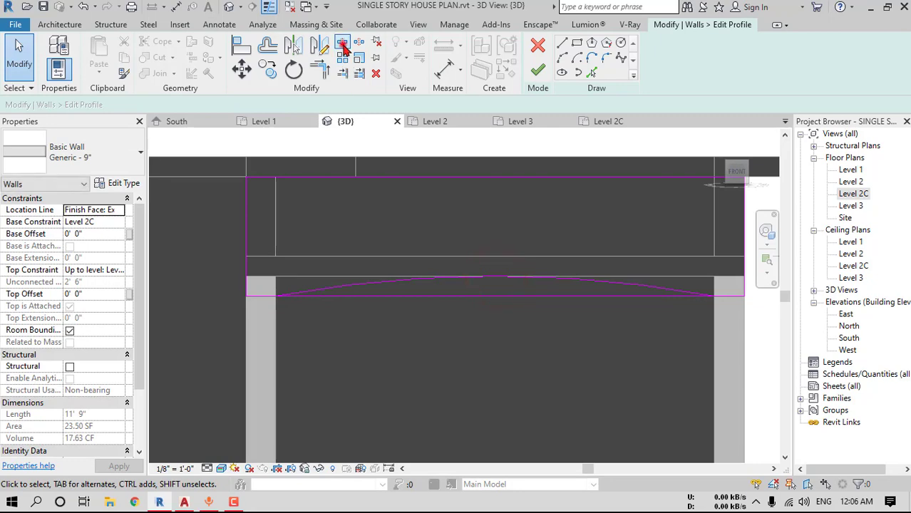
click(491, 297)
click(321, 75)
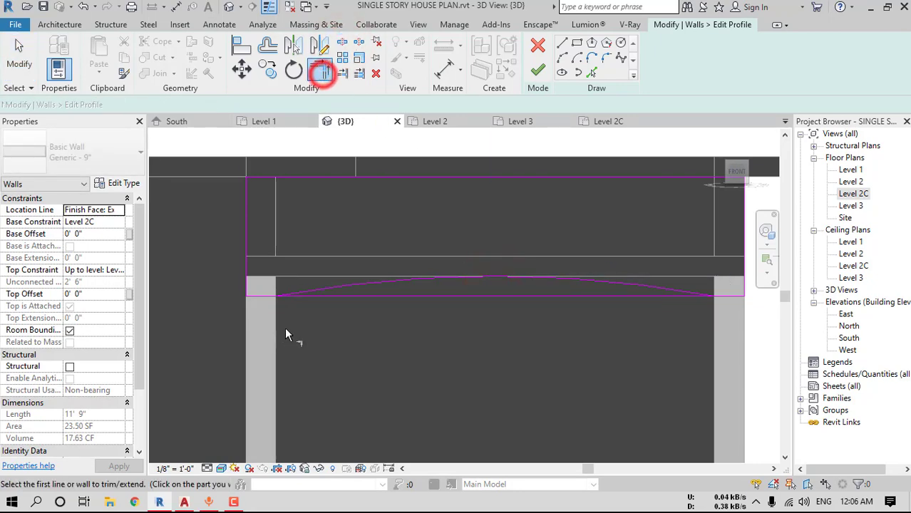
click(313, 288)
click(263, 296)
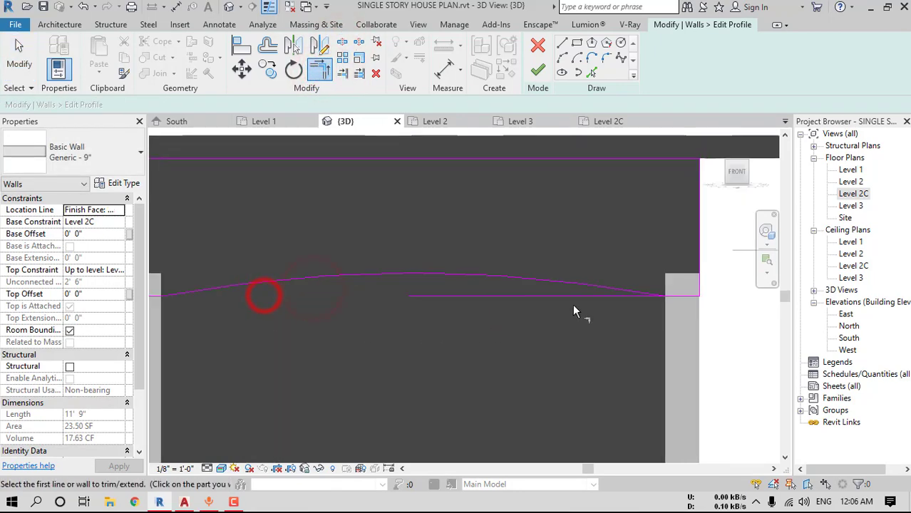
click(607, 287)
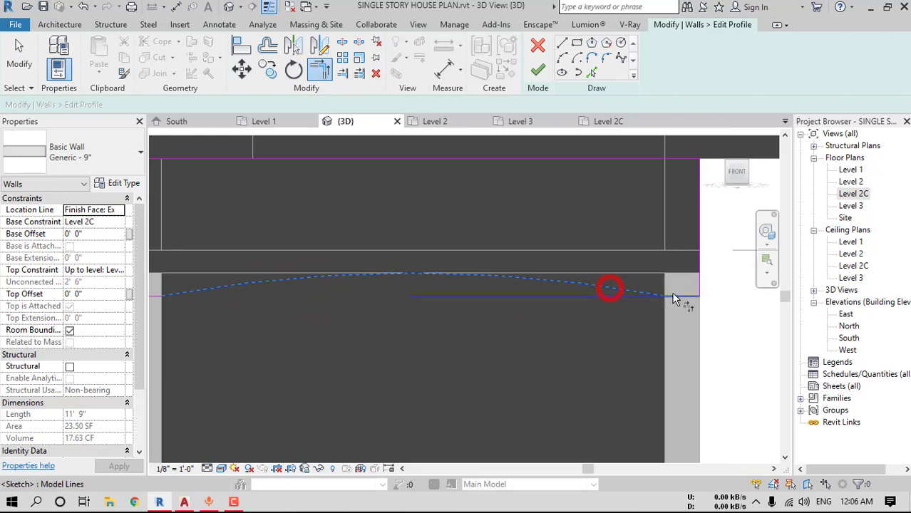
click(537, 69)
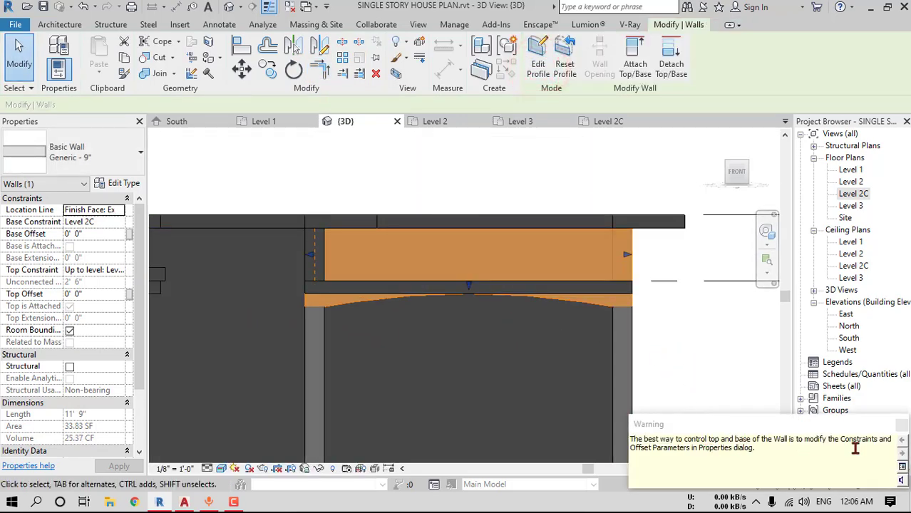
Inspect the arched front wall against the side wall and slab in 3D and reset the front wall's profile
click(717, 381)
mouse_move(712, 373)
shift+middle_down()
mouse_move(712, 424)
mouse_move(701, 389)
mouse_move(720, 370)
mouse_move(707, 374)
shift+middle_up()
click(381, 293)
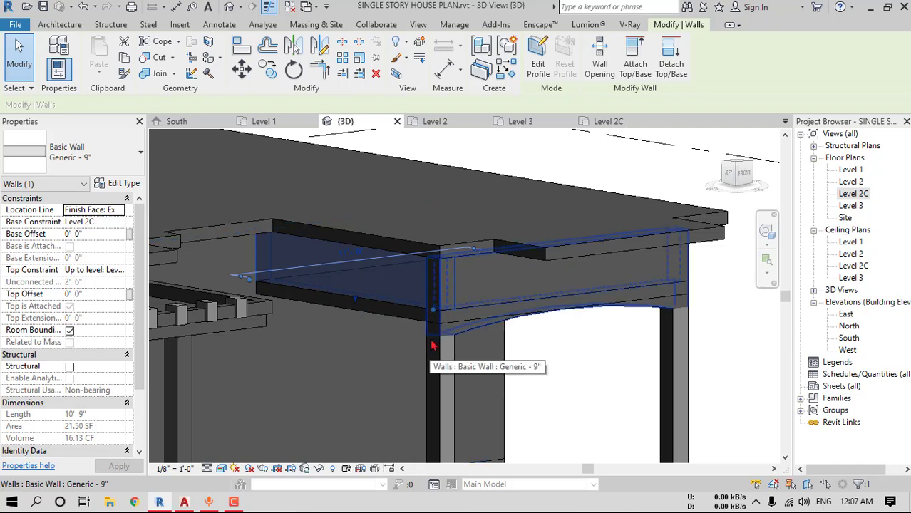
shift+middle_drag(484, 348, 601, 357)
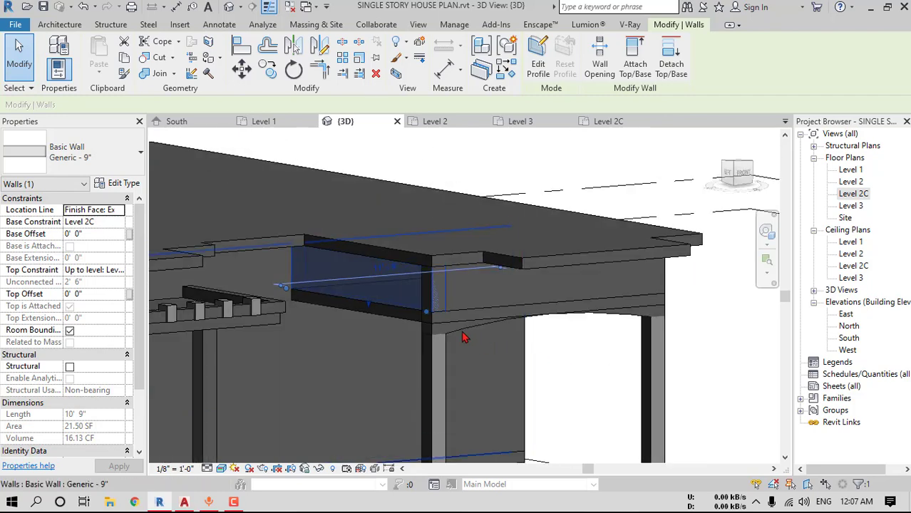
click(467, 291)
click(568, 67)
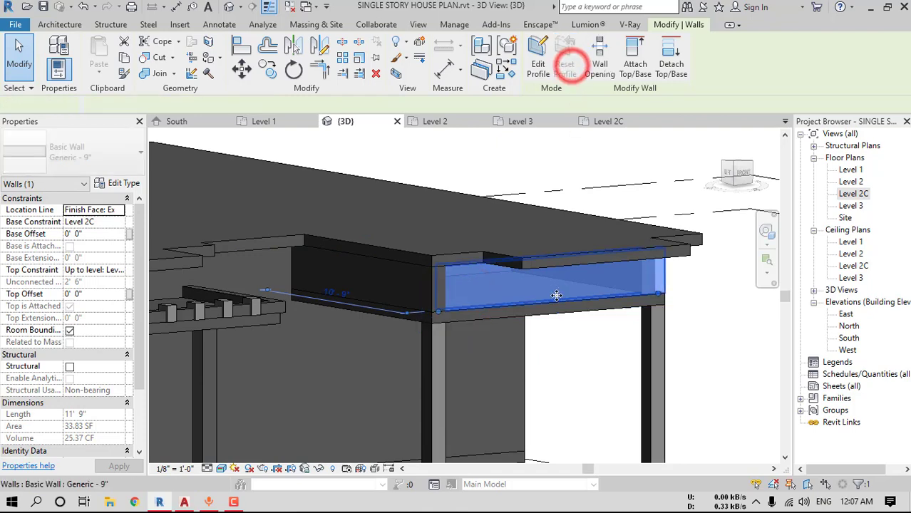
Delete the Generic - 6" floor slab at Level 2C over the porch
click(640, 315)
click(525, 314)
click(744, 174)
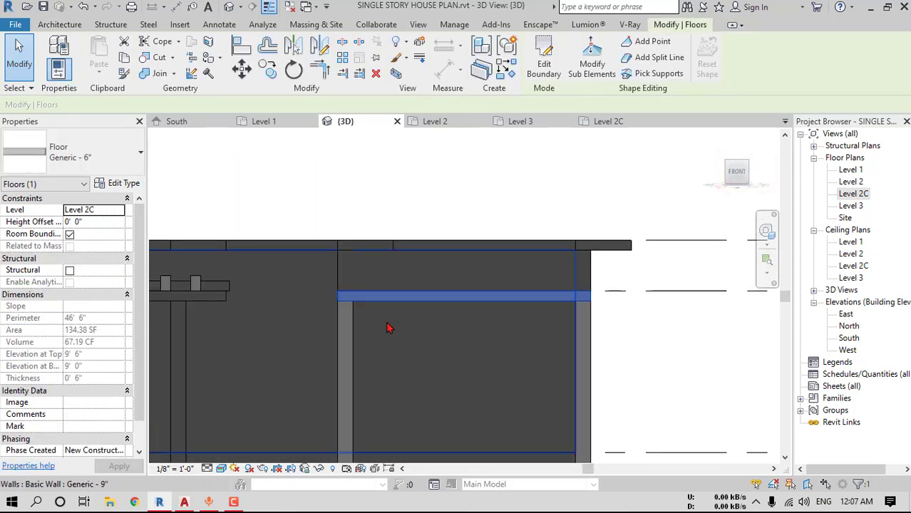
key(Escape)
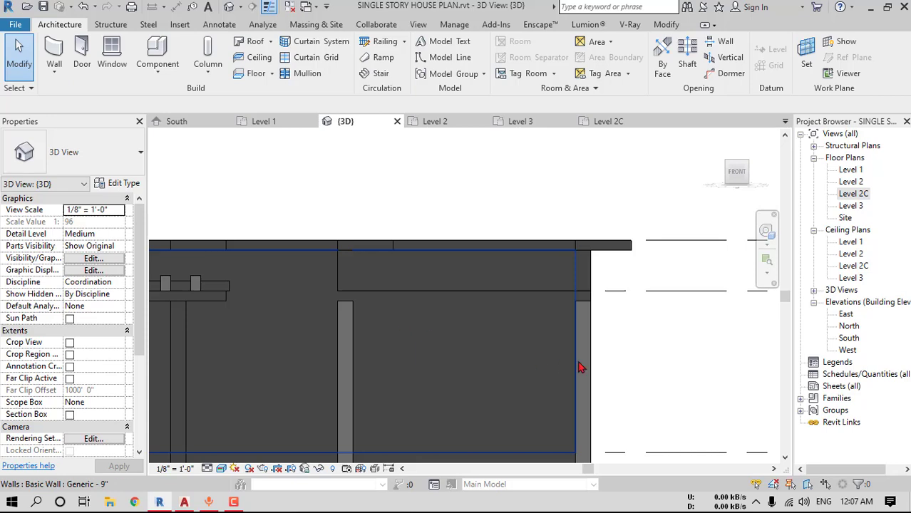
Start a roof by extrusion on the left porch column's front face, with Level 2C as reference level and 0' 0" offset
click(271, 42)
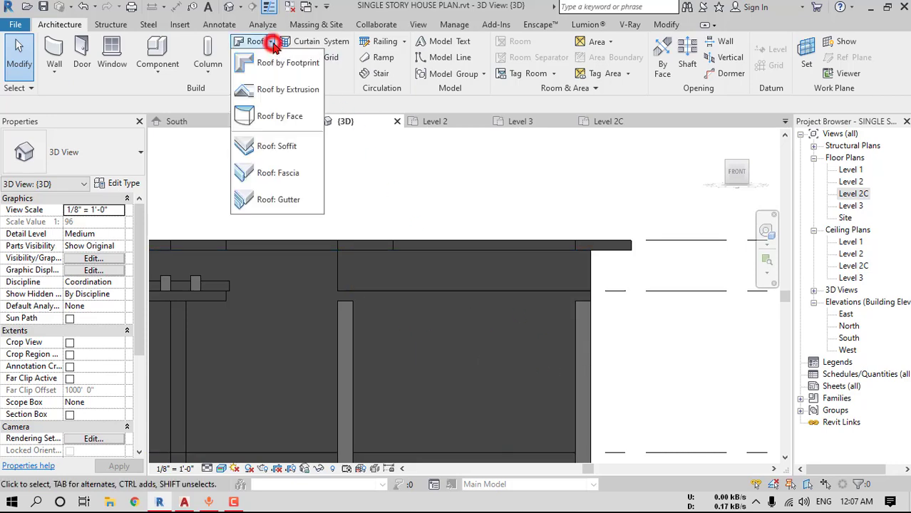
click(280, 91)
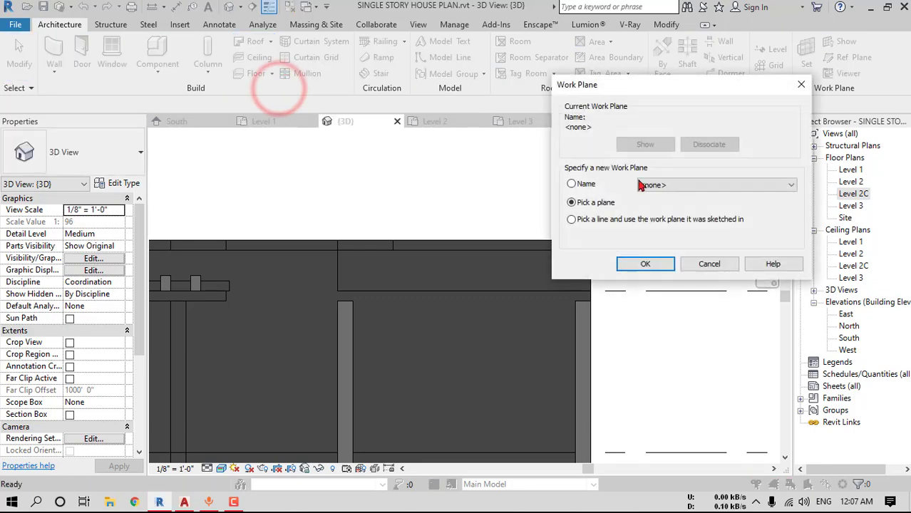
click(645, 264)
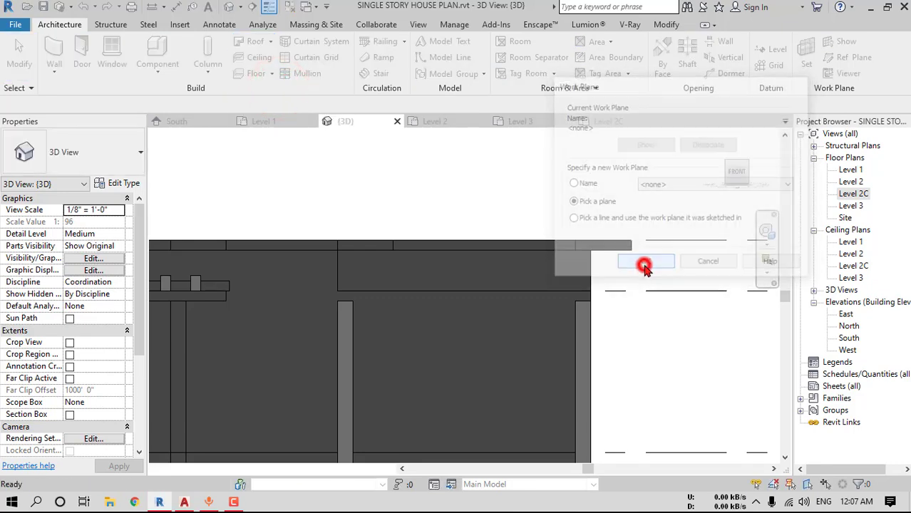
click(344, 309)
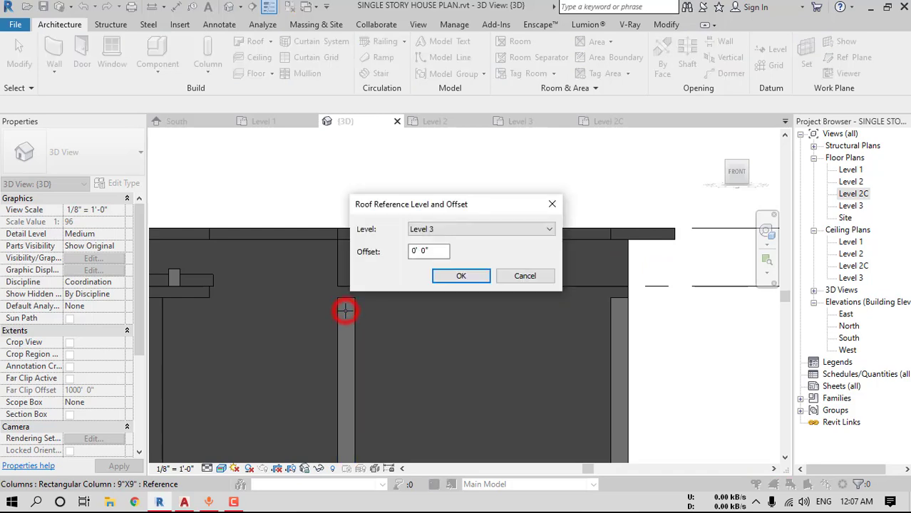
click(434, 235)
click(435, 258)
click(460, 277)
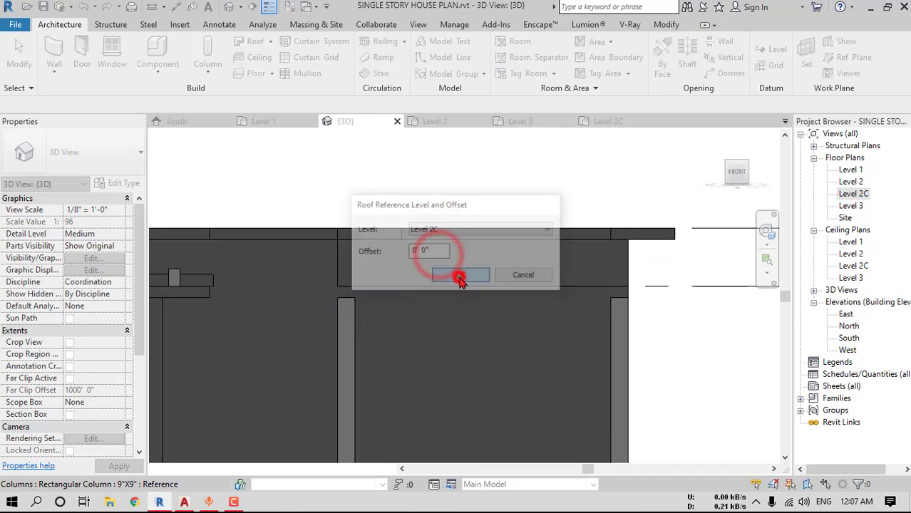
Sketch short horizontal roof profile lines across the tops of the left and right porch columns
scroll(335, 299, up, 3)
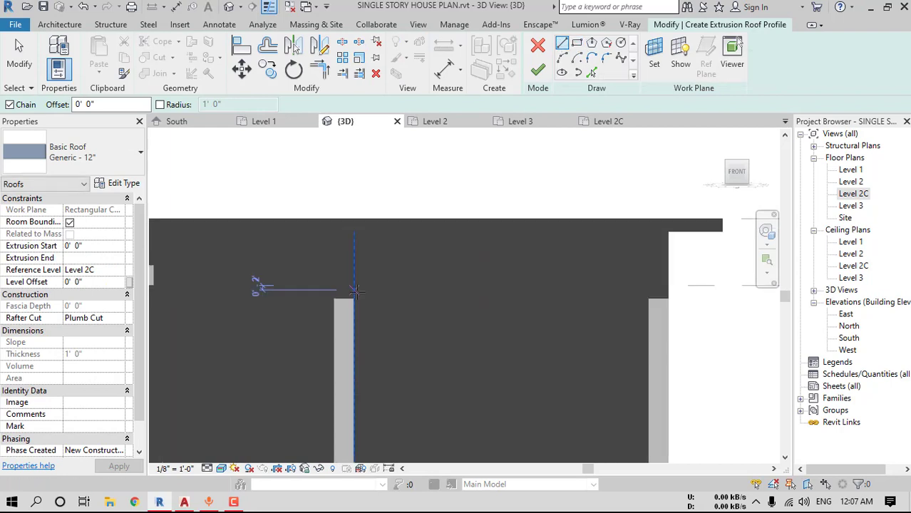
click(324, 306)
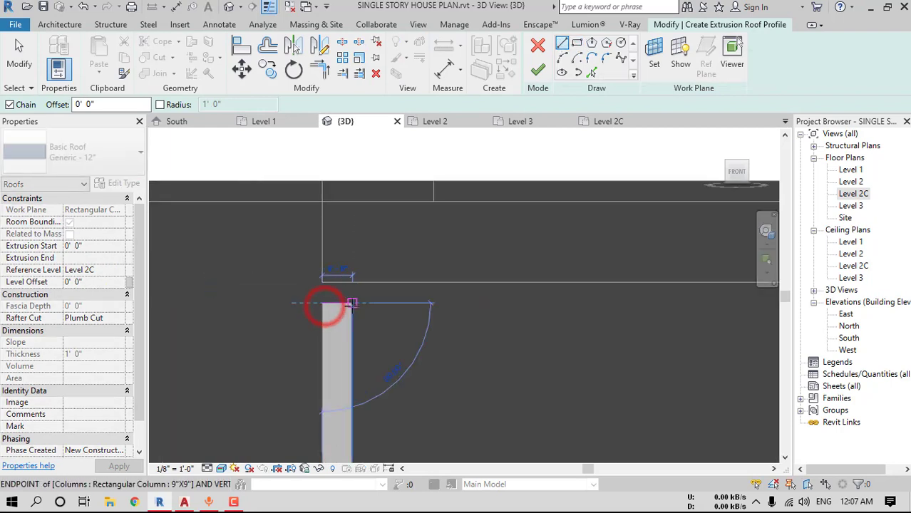
click(352, 305)
key(Escape)
scroll(598, 337, down, 1)
middle_drag(605, 336, 491, 329)
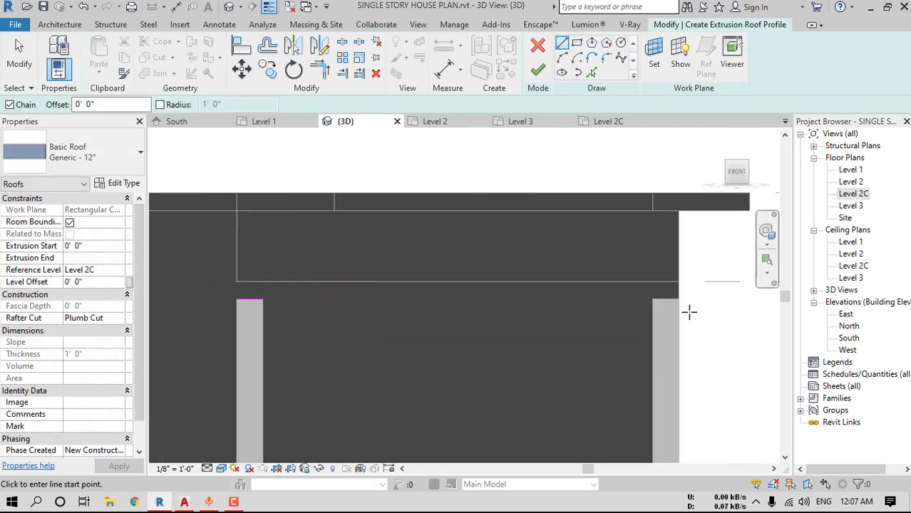
click(679, 300)
click(654, 299)
key(Escape)
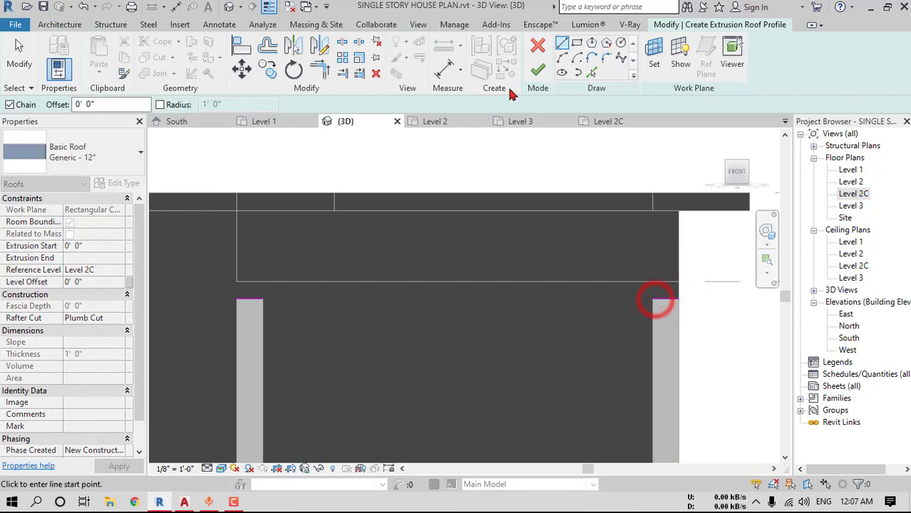
Join the two column-top lines with an arc of about 21° rising to the Level 2C line and finish the extrusion roof
click(562, 57)
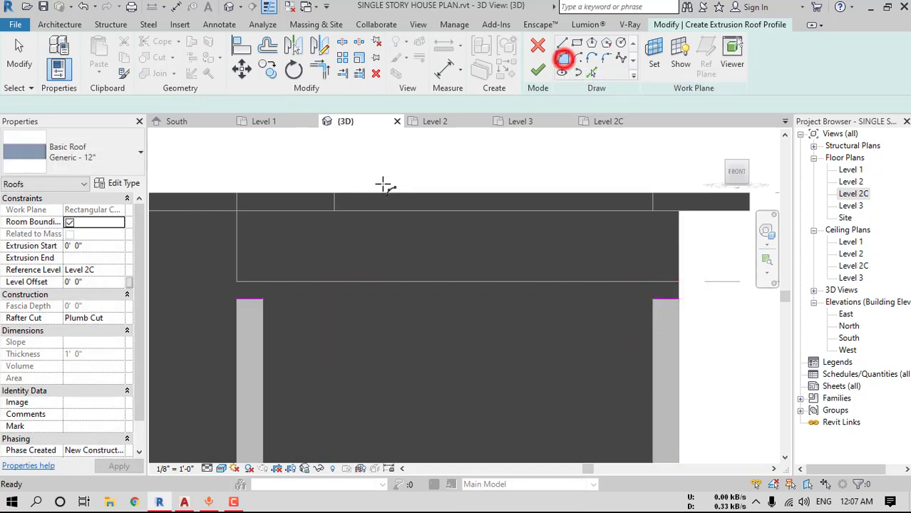
click(262, 298)
click(654, 299)
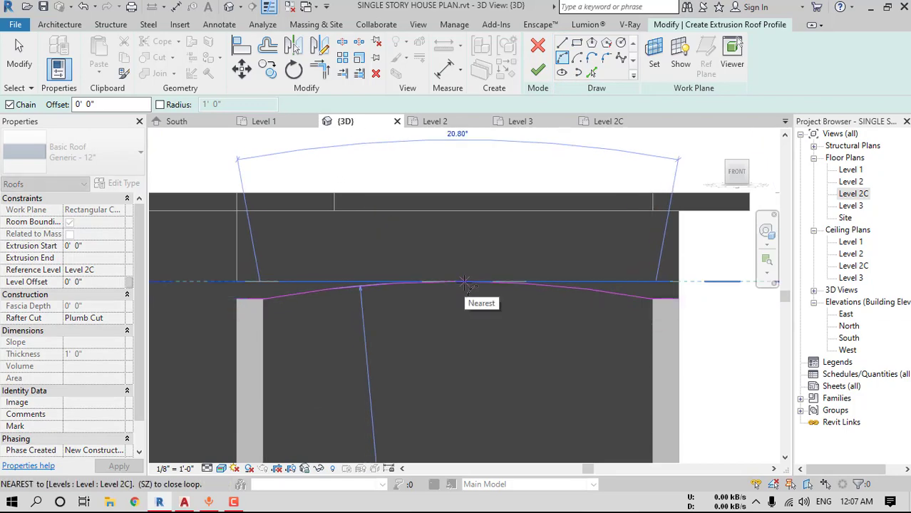
click(464, 282)
shift+middle_drag(464, 282, 563, 299)
key(Escape)
click(537, 70)
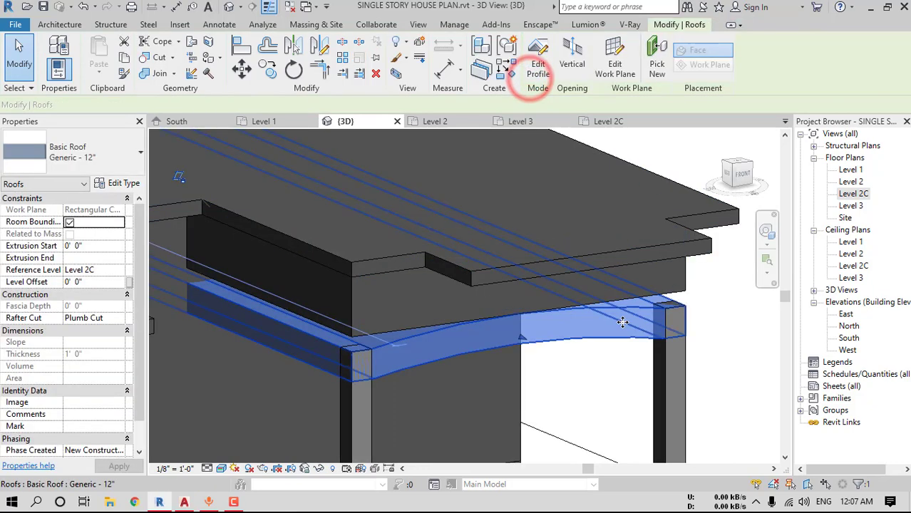
Duplicate the arched roof's Generic - 12" type under the name Generic - 4"
shift+middle_drag(622, 322, 660, 264)
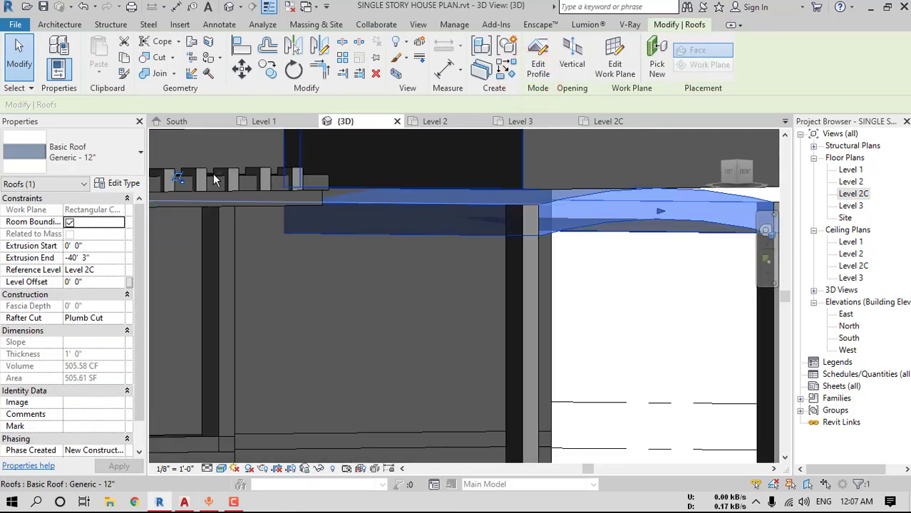
click(118, 184)
click(611, 140)
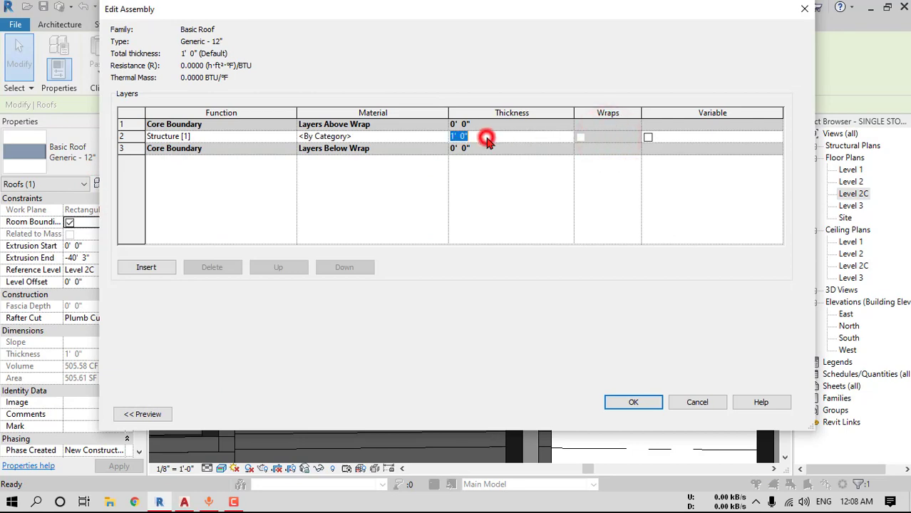
key(Return)
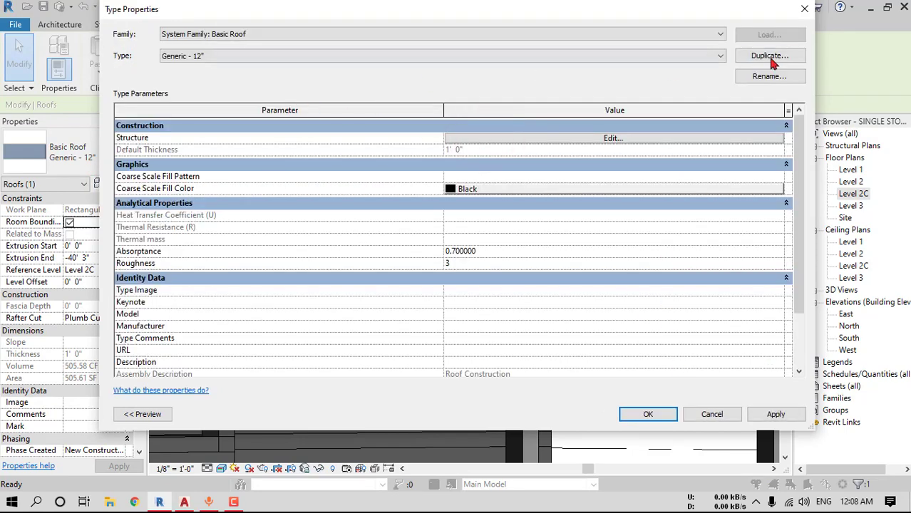
click(770, 59)
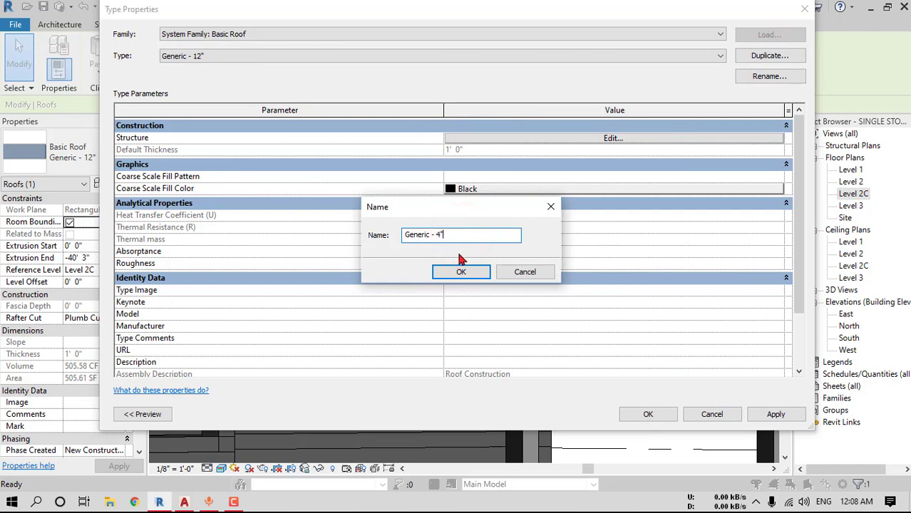
click(466, 275)
Set the structure layer thickness of the Generic - 4" type to 4" and apply the type to the arched roof
click(590, 139)
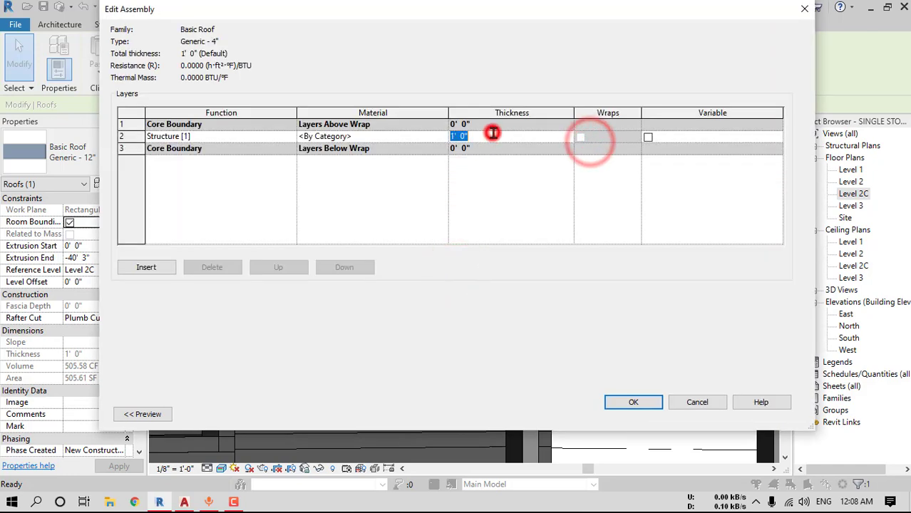
click(627, 401)
click(645, 414)
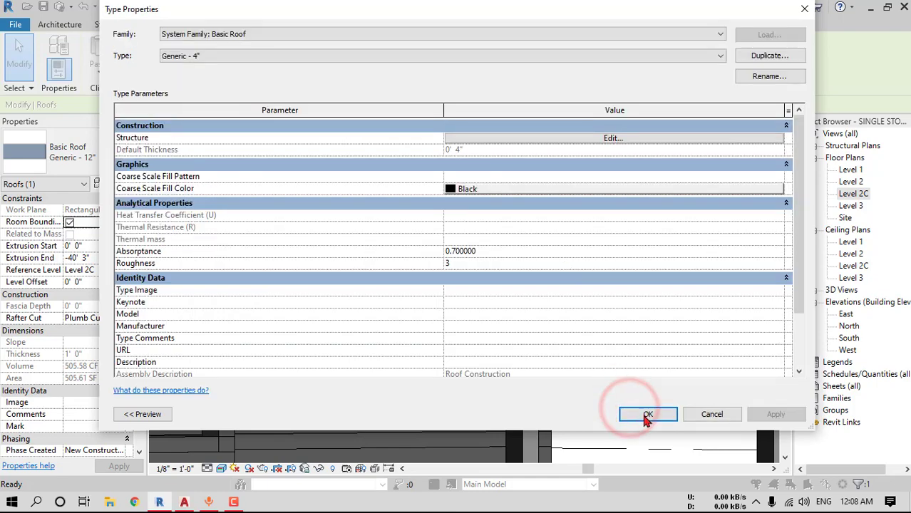
shift+middle_drag(628, 249, 606, 235)
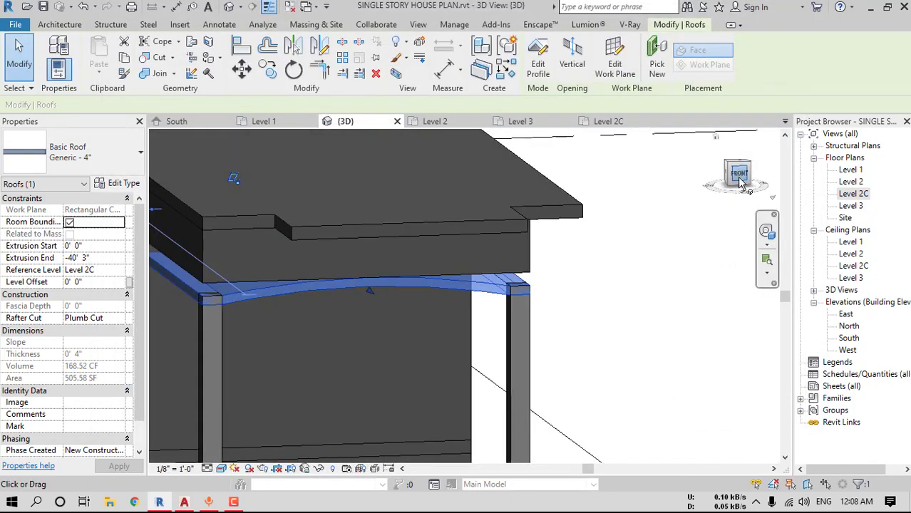
click(737, 171)
key(Escape)
shift+middle_drag(444, 251, 475, 358)
scroll(476, 357, up, 3)
key(a)
key(l)
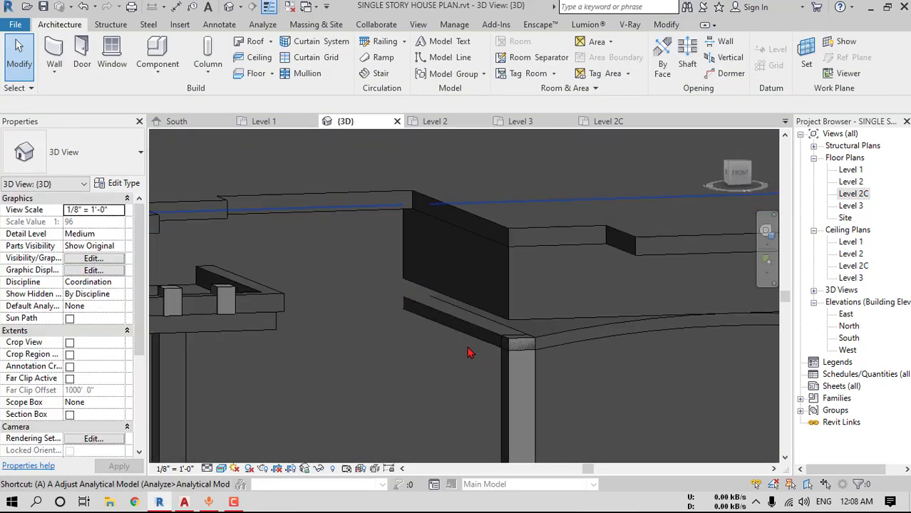
scroll(498, 338, up, 2)
click(492, 320)
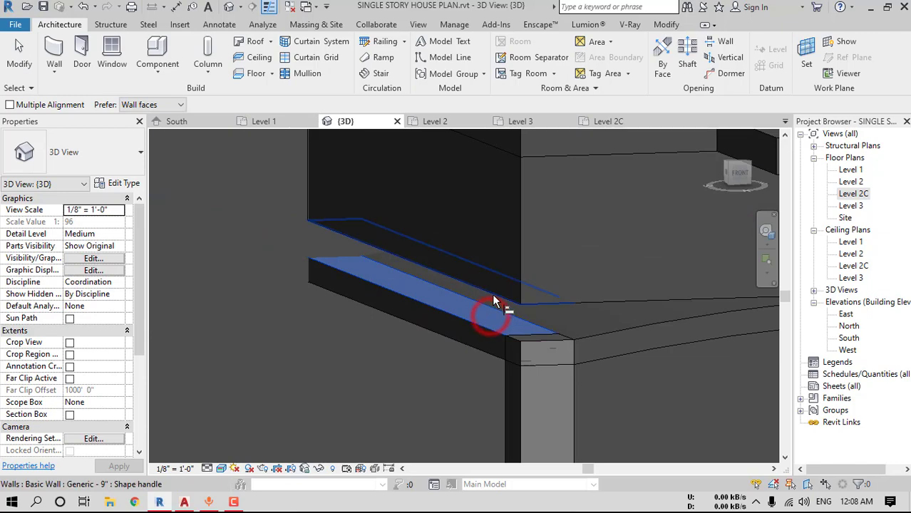
mouse_move(492, 295)
shift+middle_down()
mouse_move(545, 318)
mouse_move(407, 327)
mouse_move(499, 308)
shift+middle_up()
shift+middle_drag(506, 274, 545, 322)
key(Escape)
Edit the profile of the front wall above the arched porch opening, picking the roof's upper arc as a sketch line
click(654, 315)
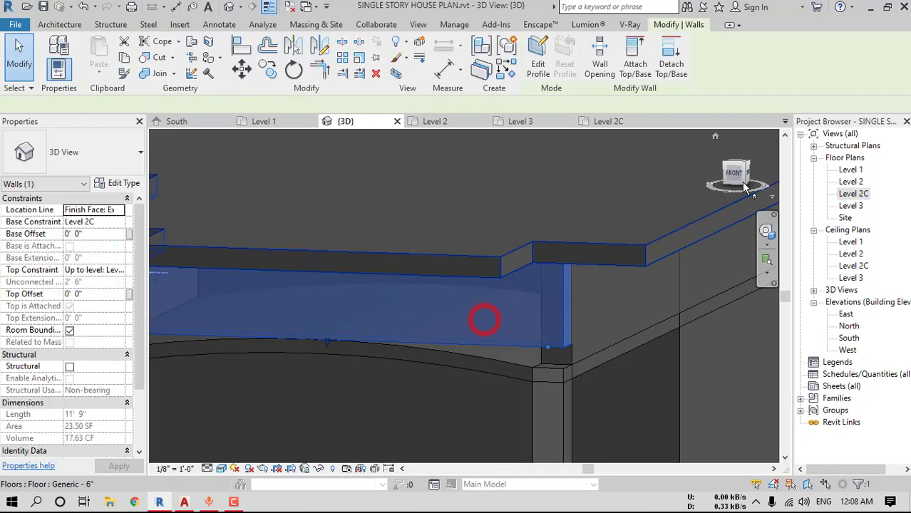
click(734, 173)
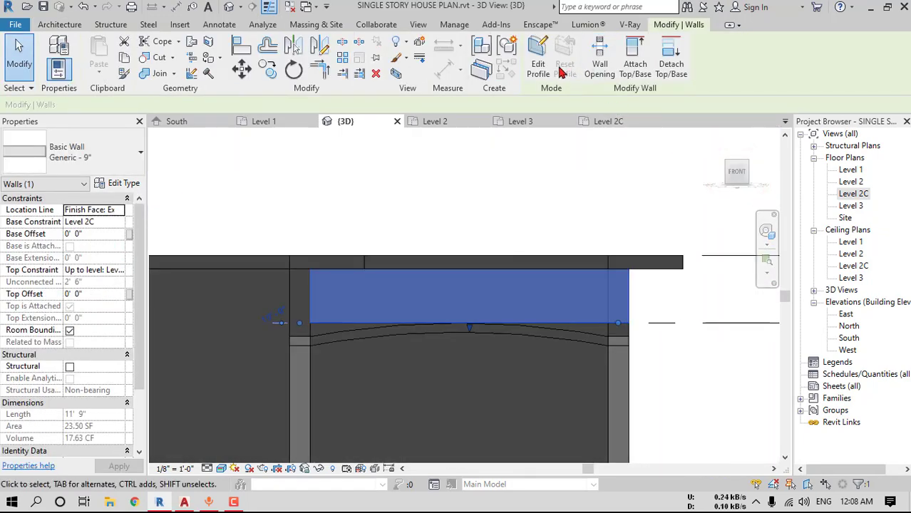
click(540, 65)
click(536, 260)
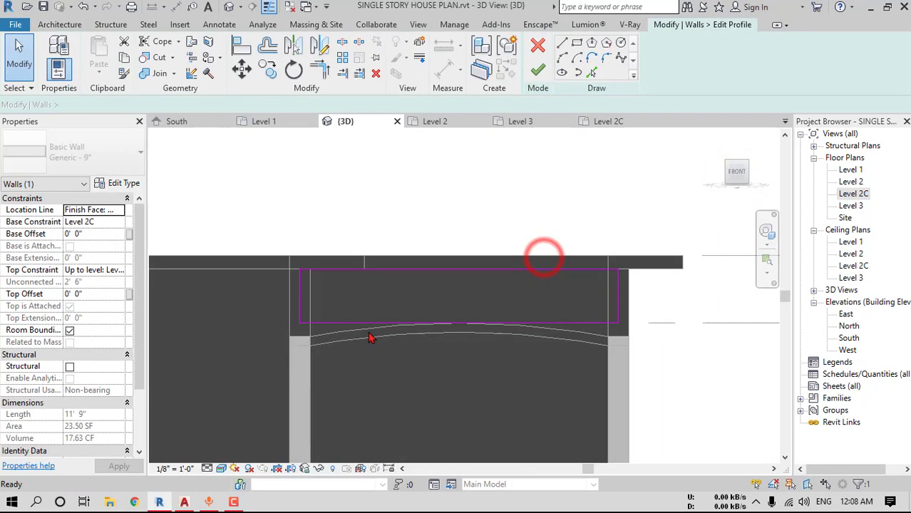
click(589, 73)
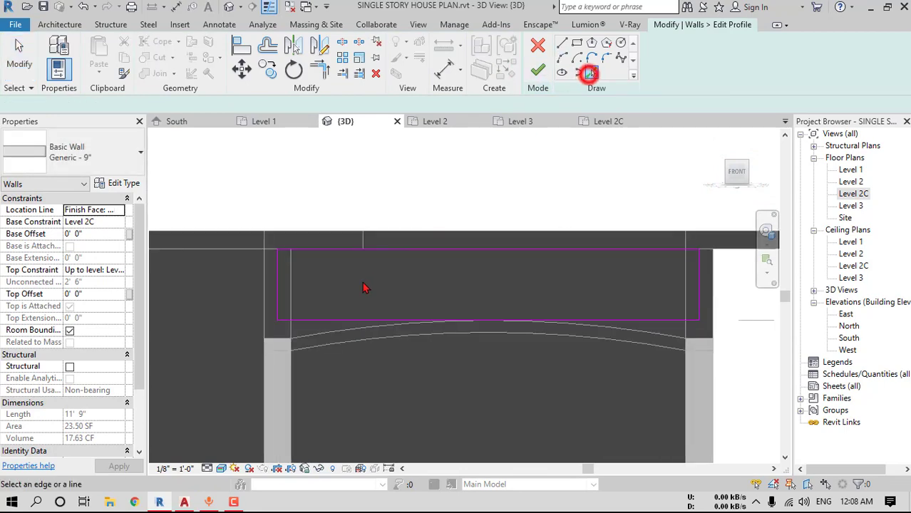
click(329, 336)
key(Escape)
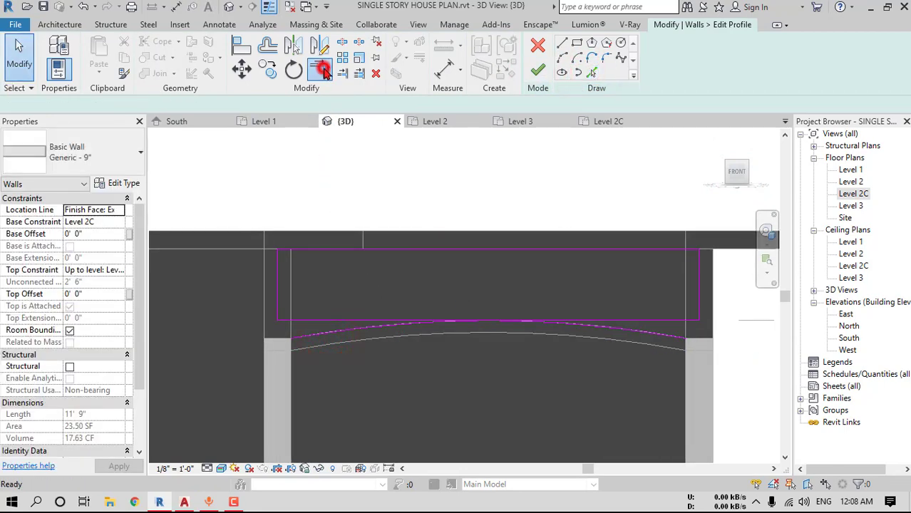
Connect the arc's left end to the wall profile's left edge with short lines and delete the straight bottom line
click(320, 69)
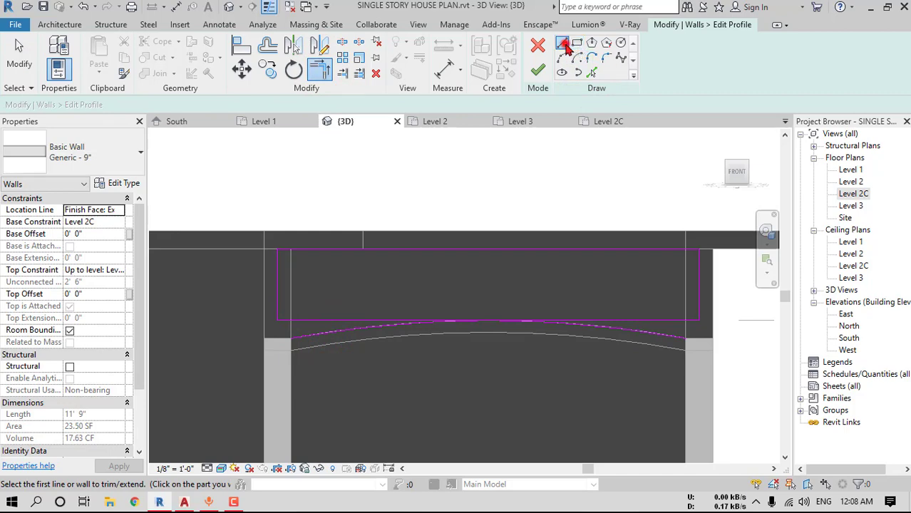
scroll(317, 319, up, 2)
click(265, 347)
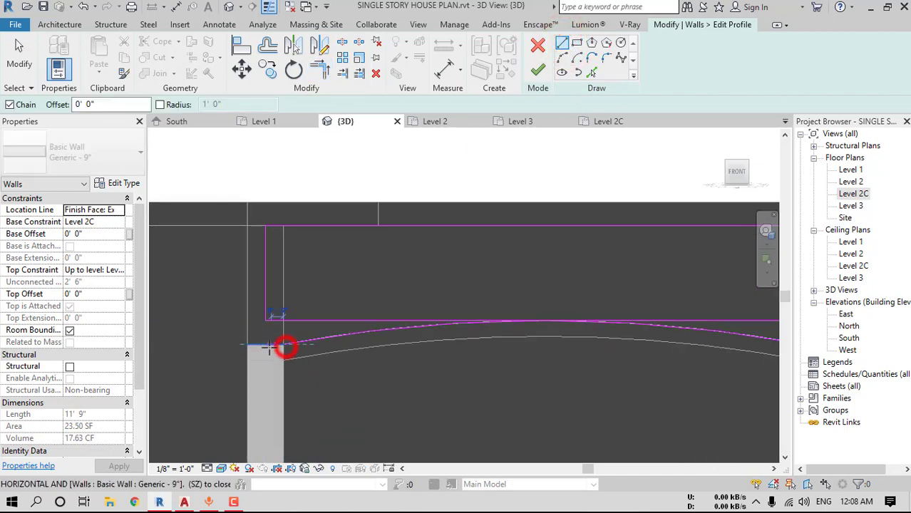
click(265, 321)
key(Escape)
click(292, 320)
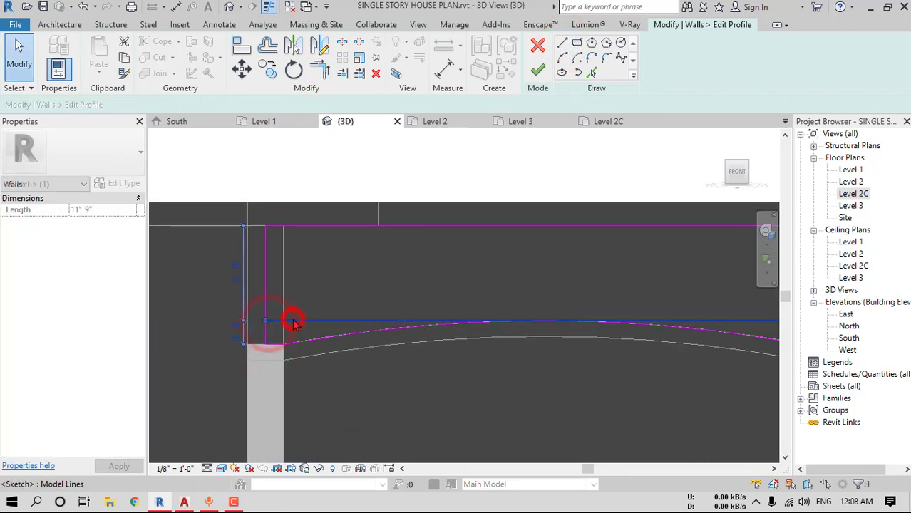
key(Delete)
Close the wall profile at the arc's right end with short lines and finish the profile edit
mouse_move(499, 346)
middle_down()
mouse_move(535, 321)
mouse_move(542, 300)
middle_up()
click(562, 42)
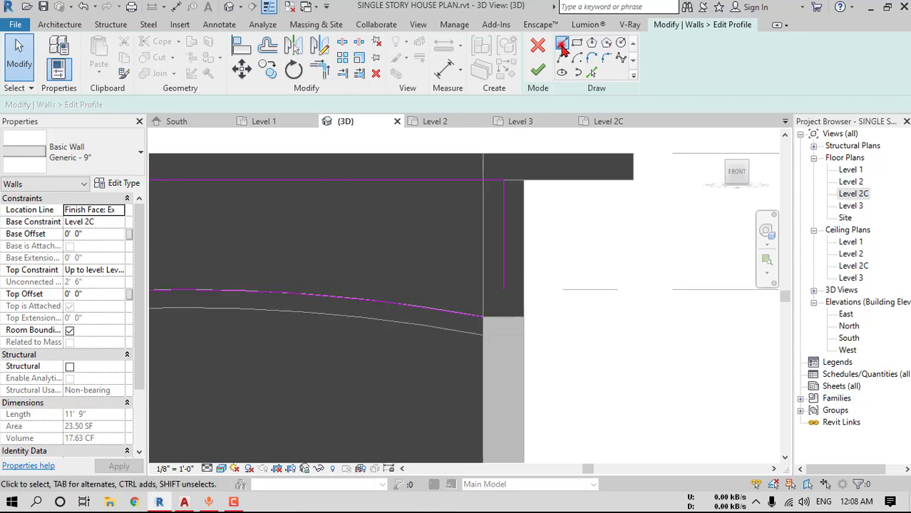
click(503, 313)
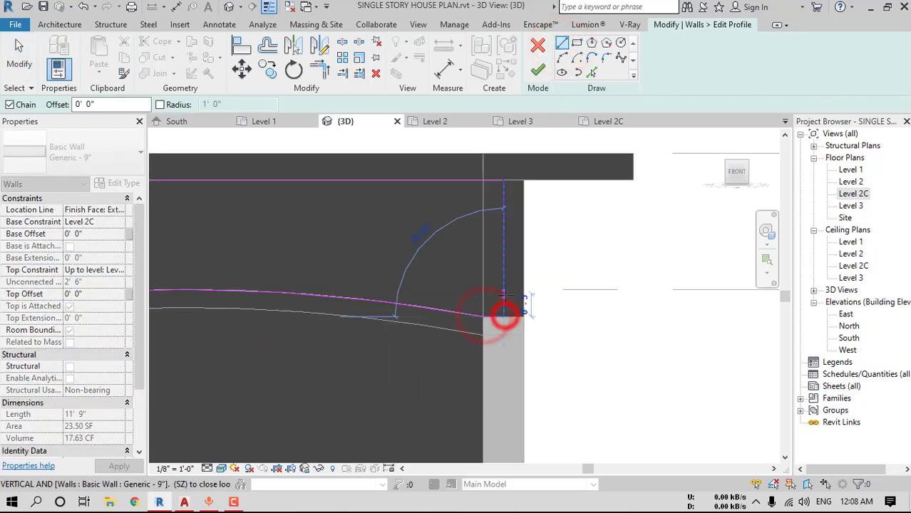
click(504, 290)
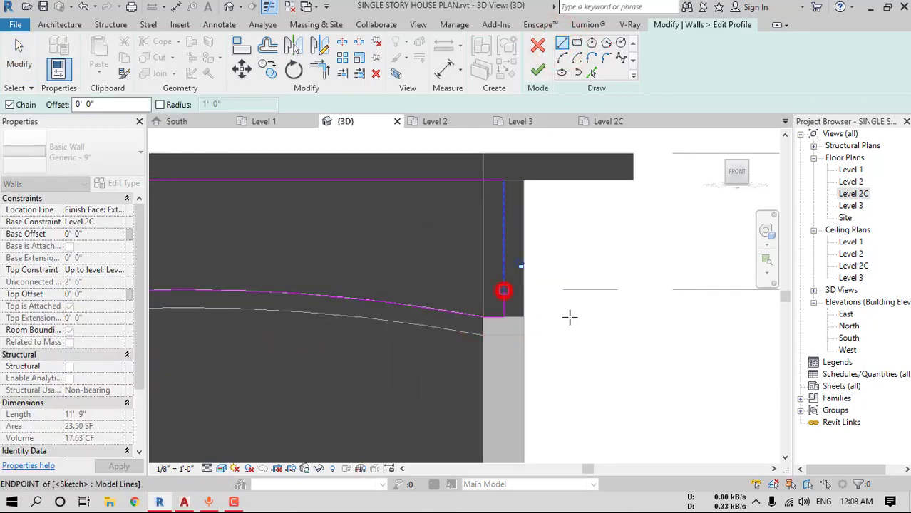
scroll(541, 314, down, 4)
click(537, 69)
shift+middle_drag(467, 314, 435, 313)
key(Escape)
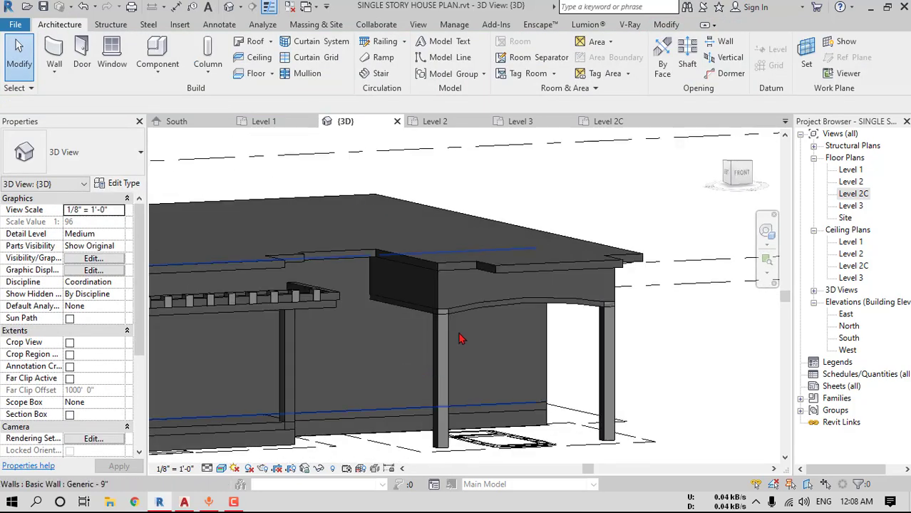
Try to attach the tops of both porch columns to the arched roof
scroll(434, 314, up, 3)
click(434, 321)
ctrl+click(688, 308)
click(570, 61)
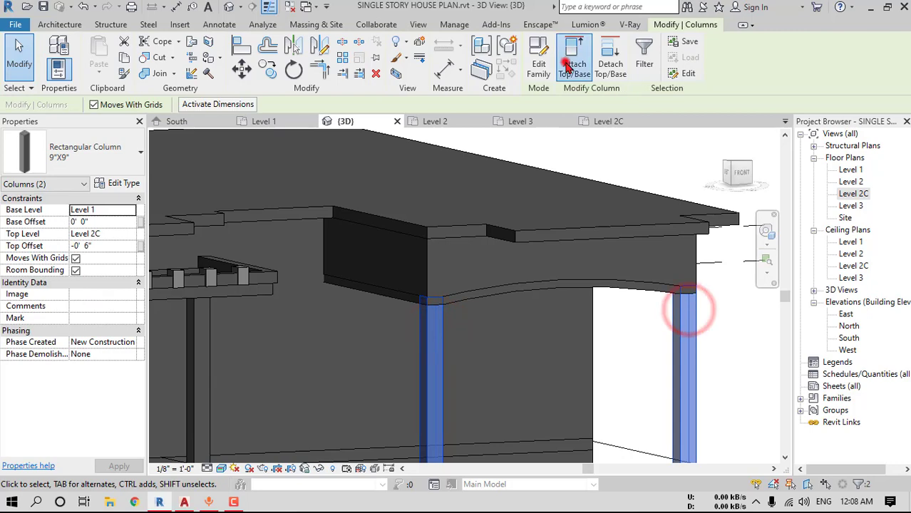
click(494, 295)
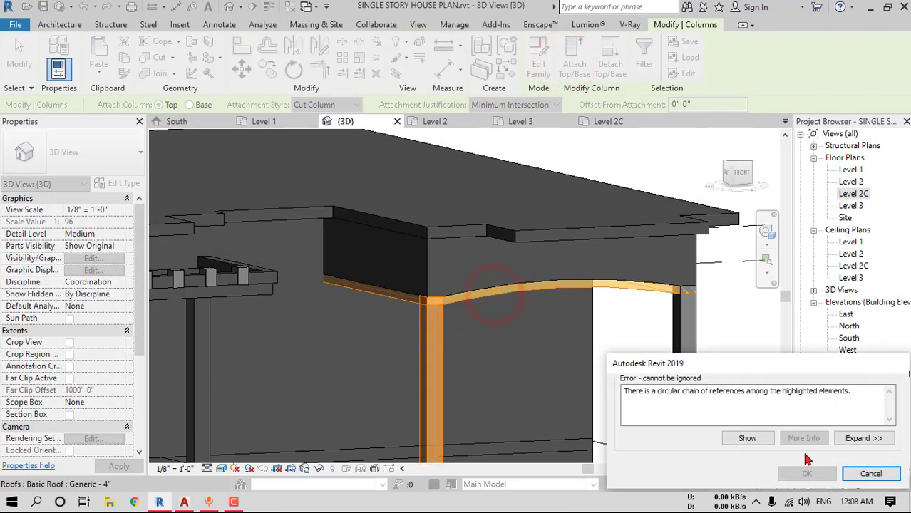
click(870, 474)
Shorten the arched roof's extrusion by pulling its rear end forward toward the porch
shift+middle_drag(456, 299, 568, 323)
click(568, 322)
scroll(641, 312, down, 3)
shift+middle_drag(641, 311, 591, 287)
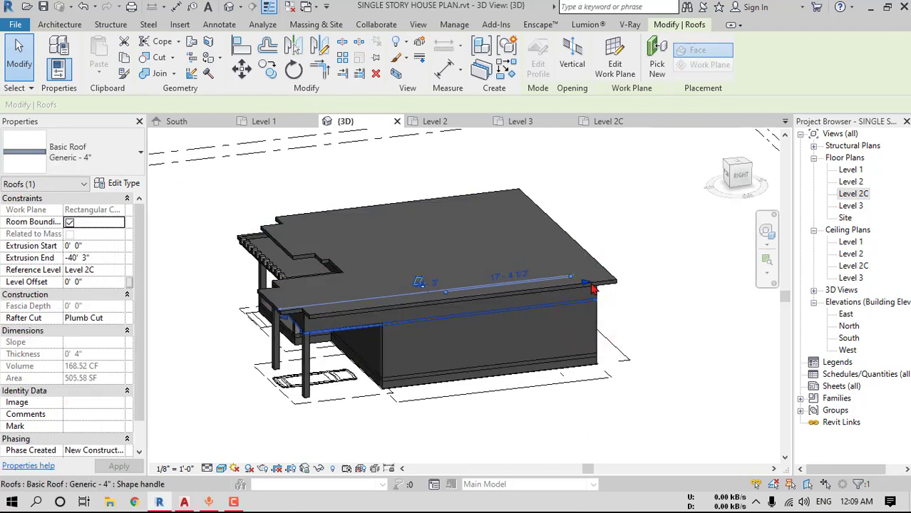
drag(586, 288, 353, 285)
Align the rear end of the arched roof with the house wall face behind the porch
shift+middle_drag(354, 285, 247, 48)
click(242, 46)
scroll(357, 334, up, 5)
click(387, 327)
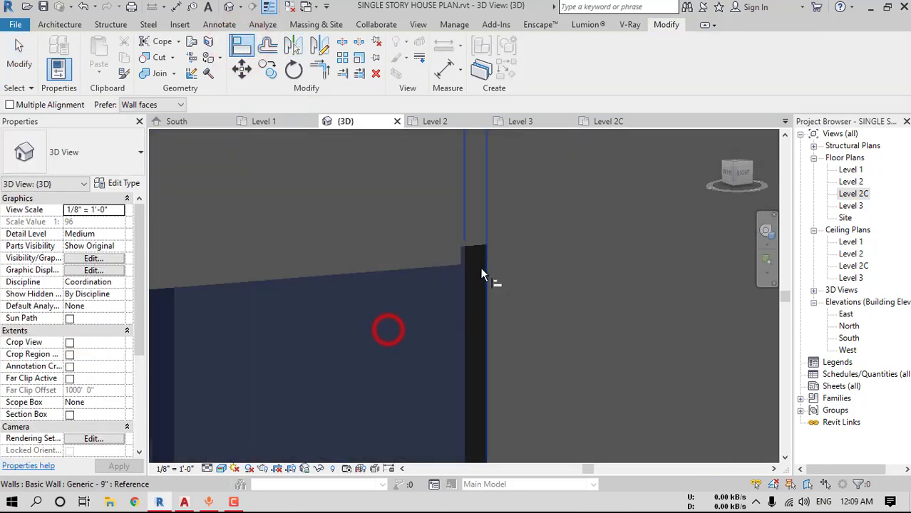
click(452, 255)
scroll(518, 311, down, 4)
shift+middle_drag(518, 311, 518, 354)
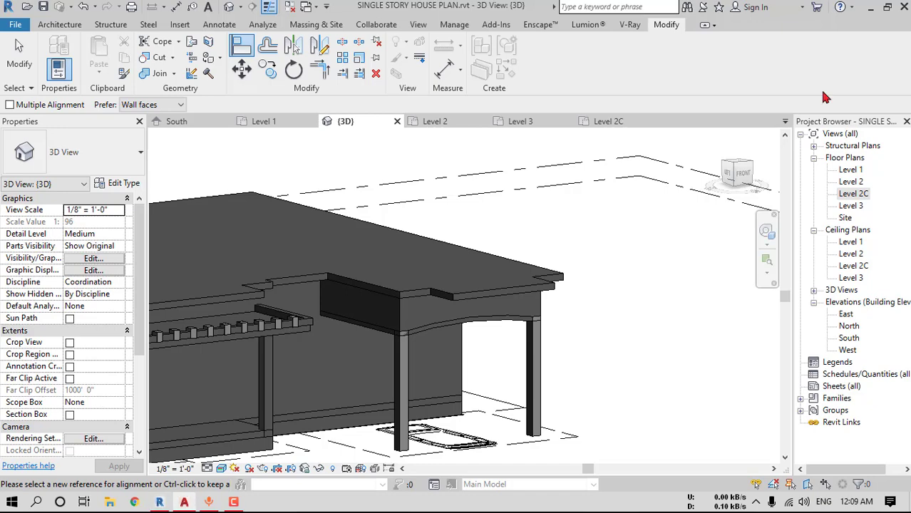
Check the porch arch in the AutoCAD elevation, return to Revit's front view, and create an in-place component in the Casework category
key(alt+Tab)
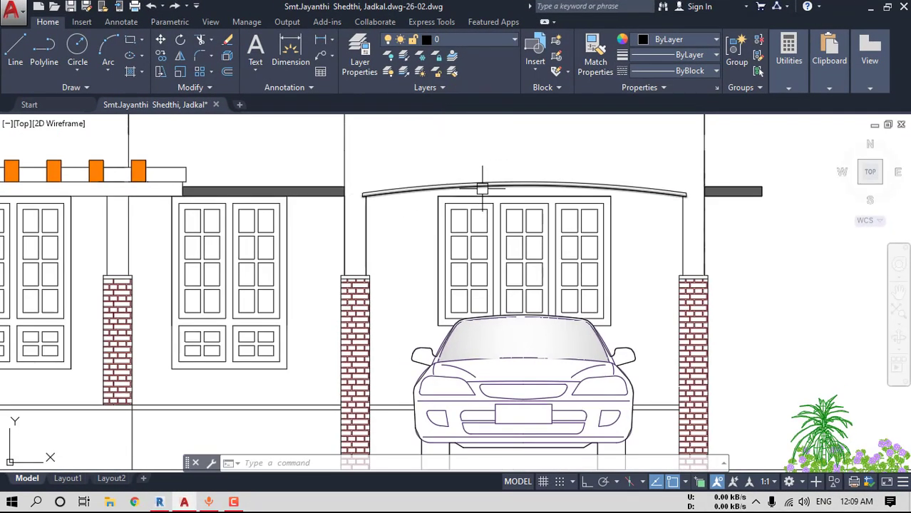
key(alt+Tab)
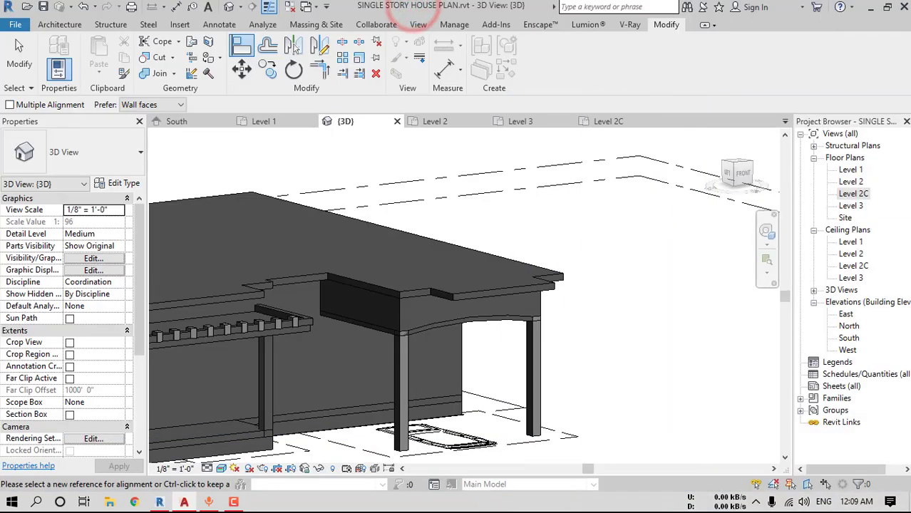
click(742, 177)
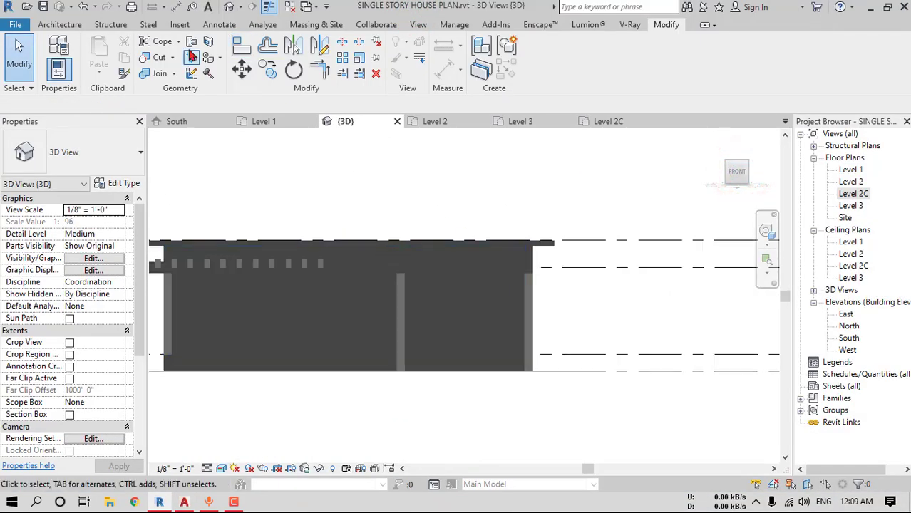
click(68, 24)
click(157, 63)
click(167, 126)
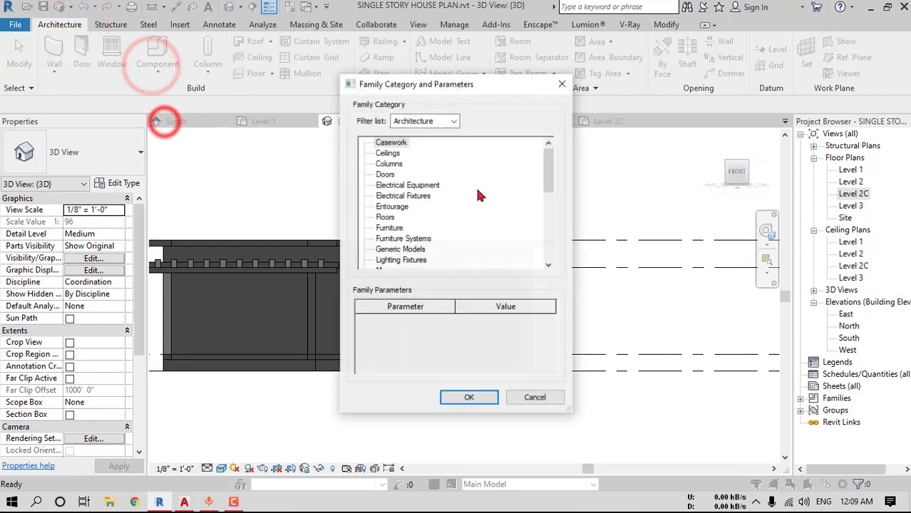
click(470, 398)
click(428, 273)
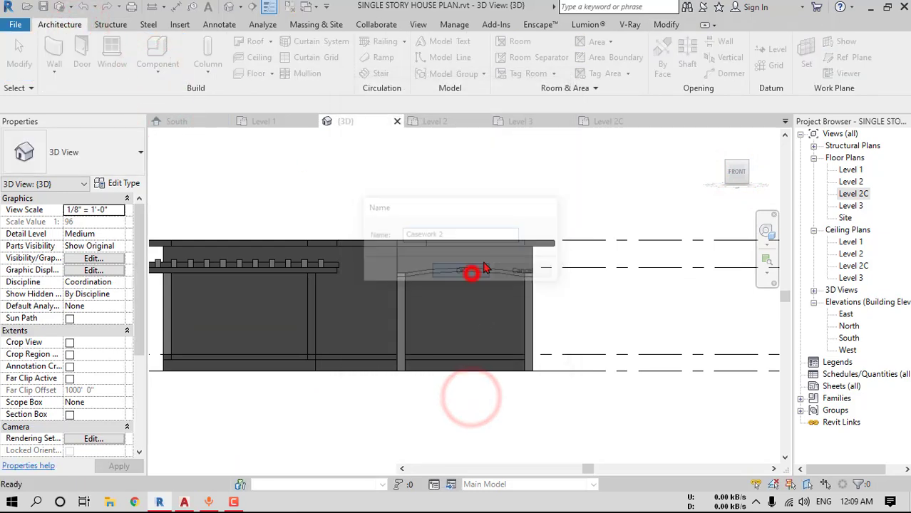
Start an extrusion and set its work plane to the front wall face above the arch
click(112, 62)
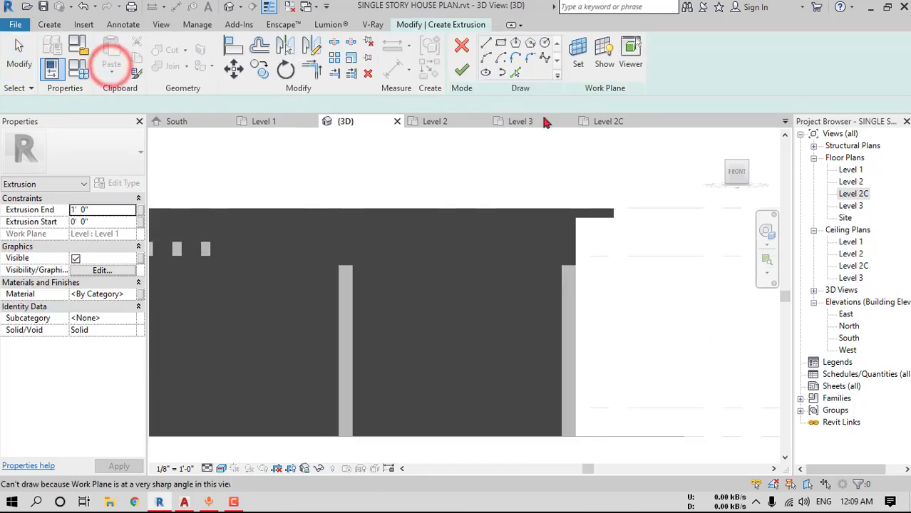
click(574, 56)
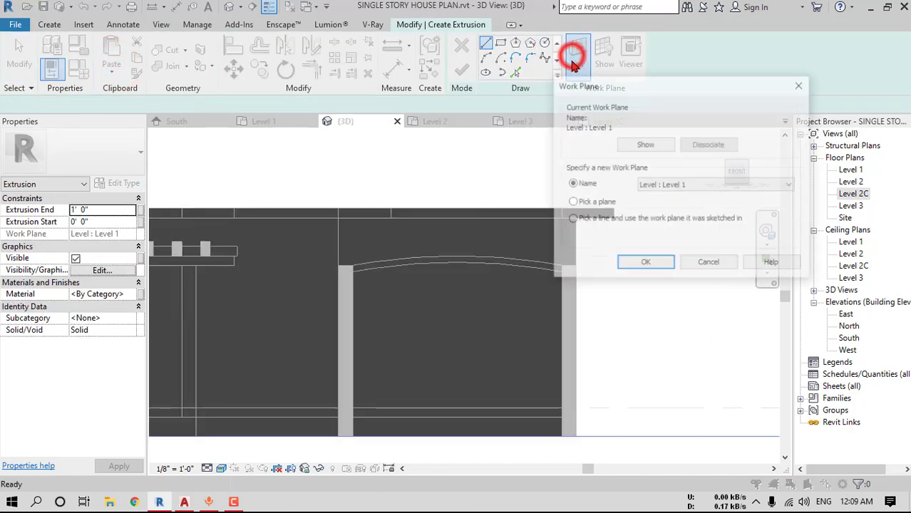
click(630, 264)
click(451, 244)
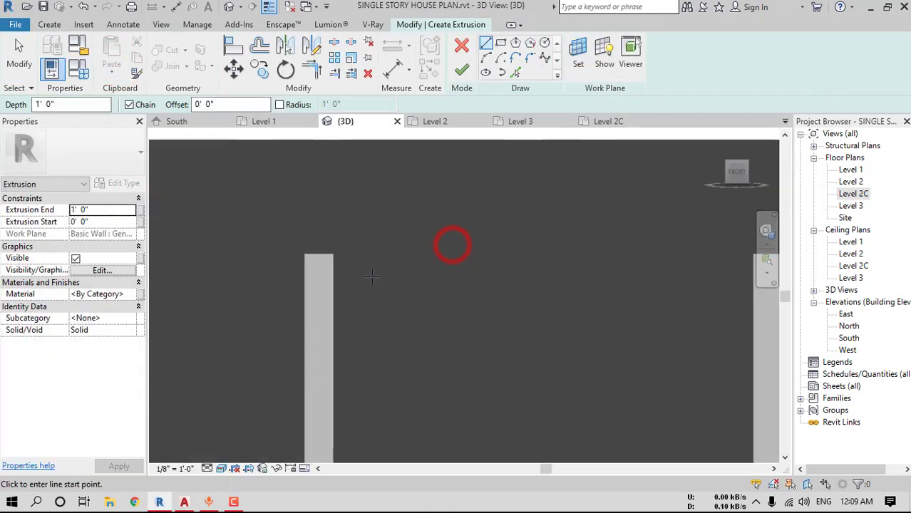
Pick the arched roof's lower edge as a sketch line and offset a copy of it 2" upward
click(515, 75)
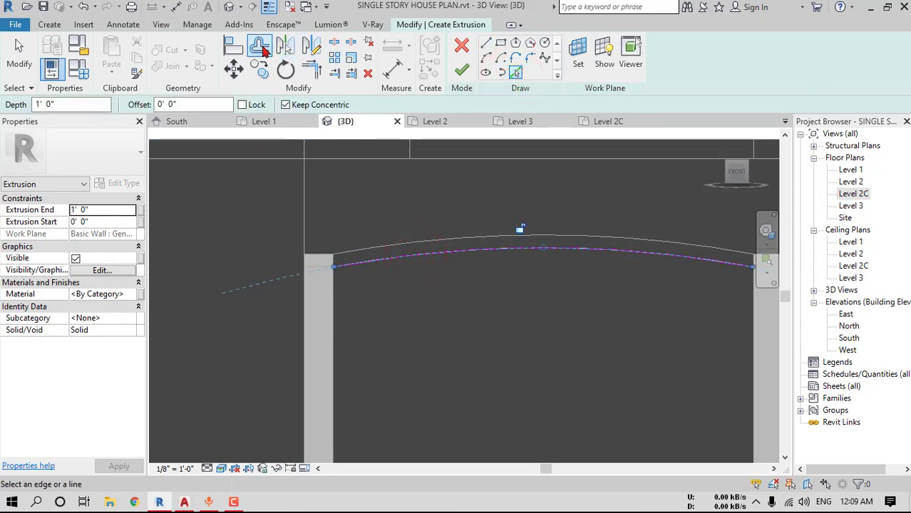
click(261, 49)
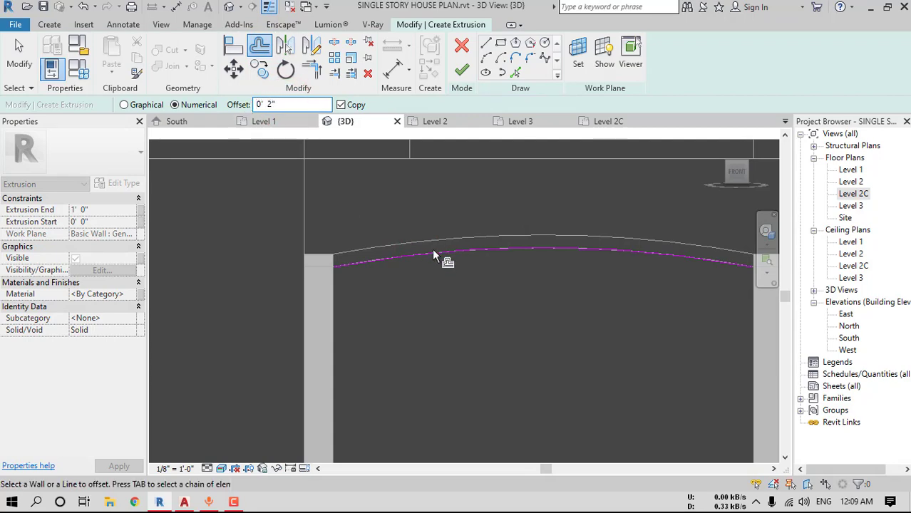
click(431, 248)
key(Escape)
scroll(335, 268, up, 2)
scroll(335, 274, up, 1)
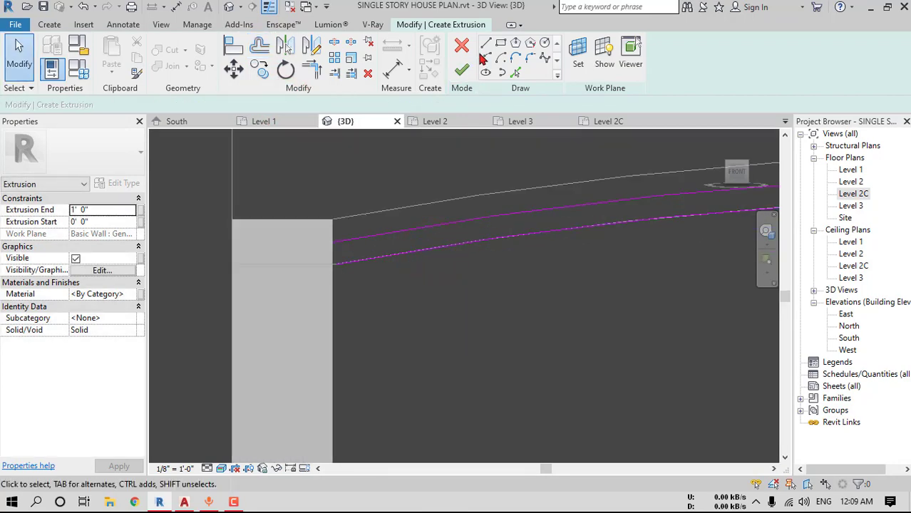
Join the left ends of the two arcs with a short vertical line at the column's inner face
click(483, 45)
click(336, 242)
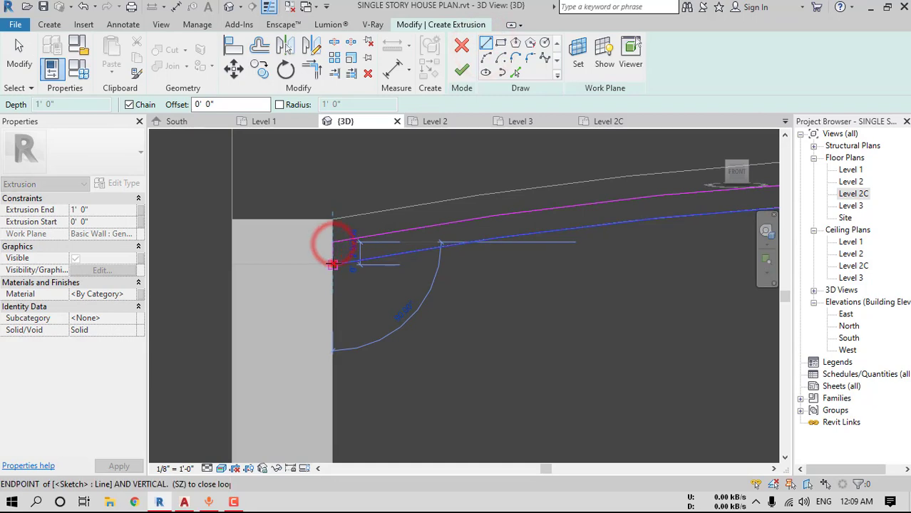
click(333, 263)
key(Escape)
key(Escape)
Set the visual style to Hidden Line and extend the arc band's left end to about the middle of the left column
click(221, 469)
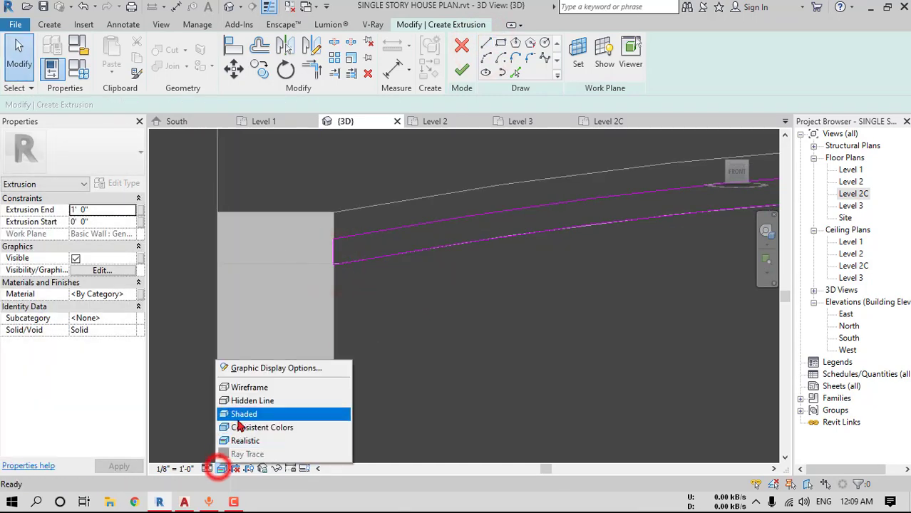
click(248, 403)
click(332, 251)
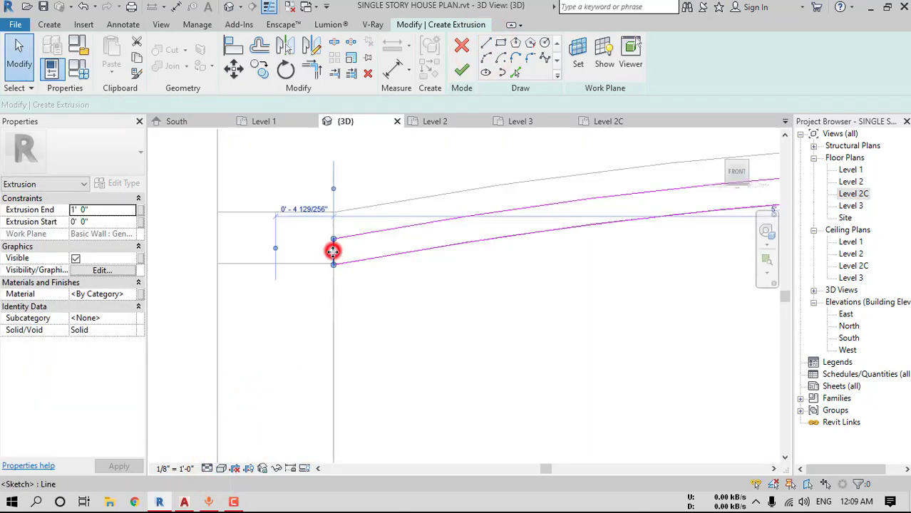
drag(319, 255, 299, 264)
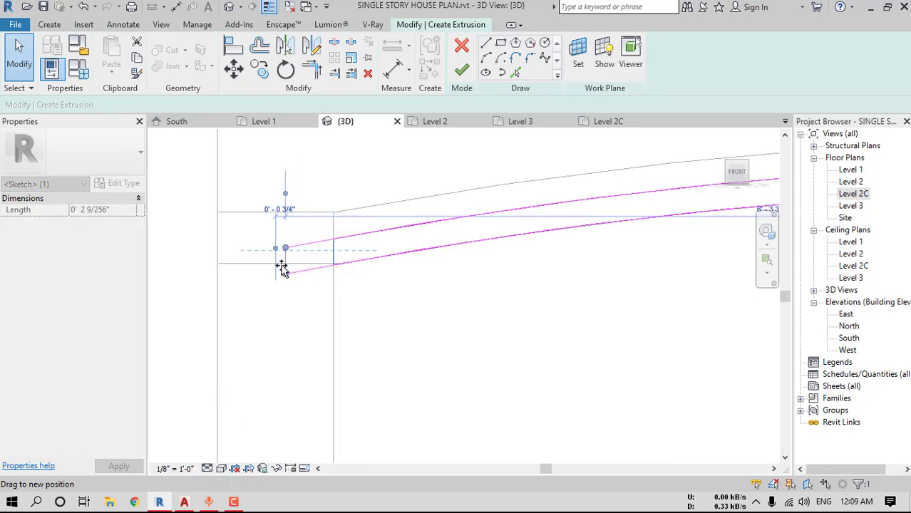
click(300, 317)
scroll(306, 318, down, 7)
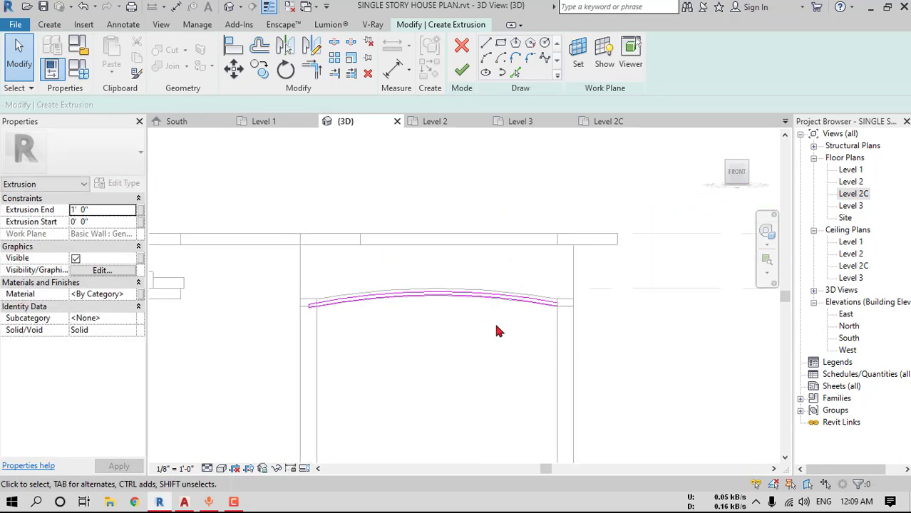
Mirror the arc band's short left end line about a vertical axis through the arch's midpoint, keeping the original
scroll(300, 315, up, 2)
click(289, 271)
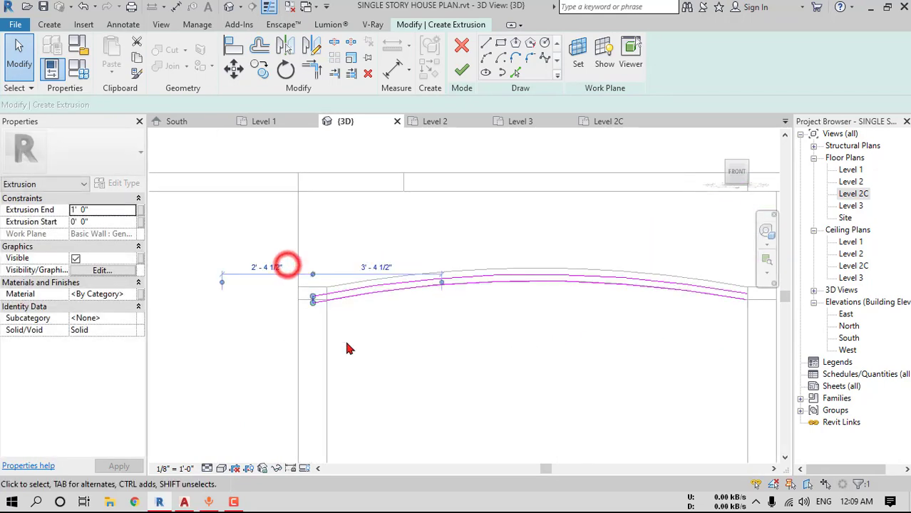
click(313, 48)
scroll(429, 224, down, 2)
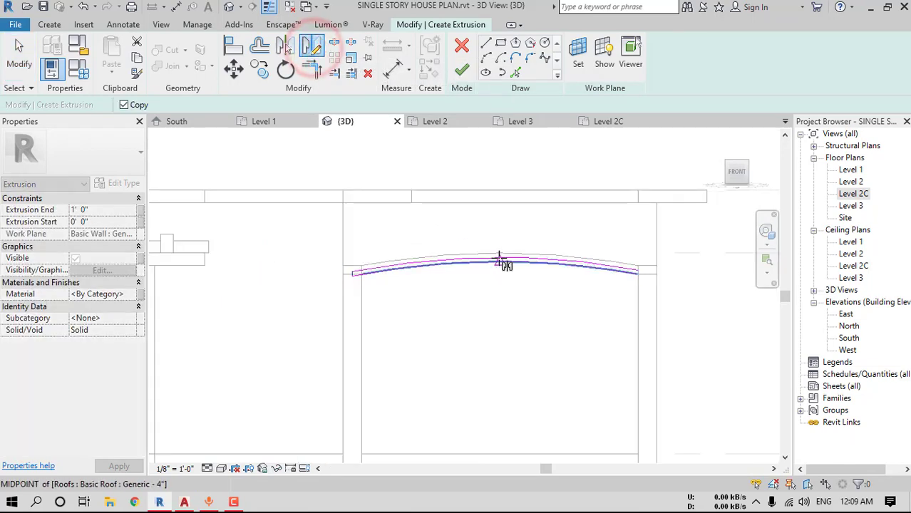
click(498, 258)
click(499, 303)
Extend the right ends of both arcs to the mirrored end line to close the band outline
scroll(662, 269, up, 5)
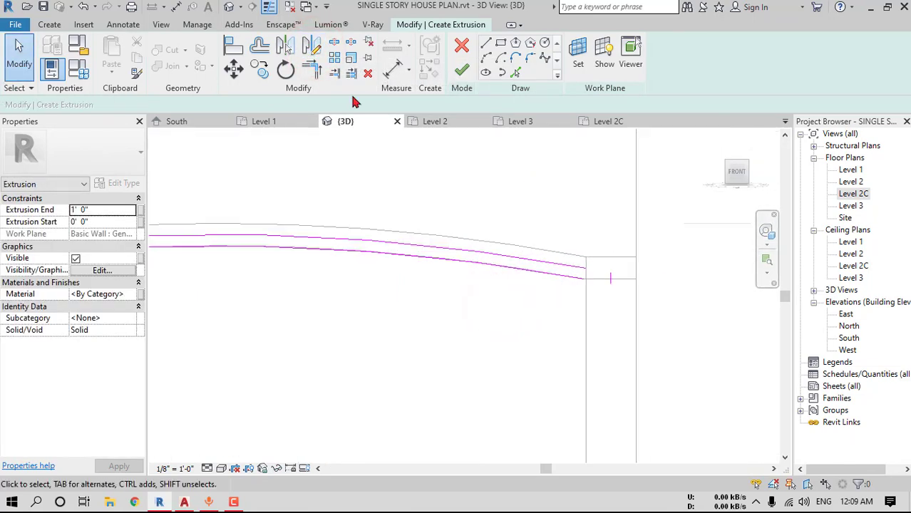
click(312, 69)
click(577, 263)
click(608, 278)
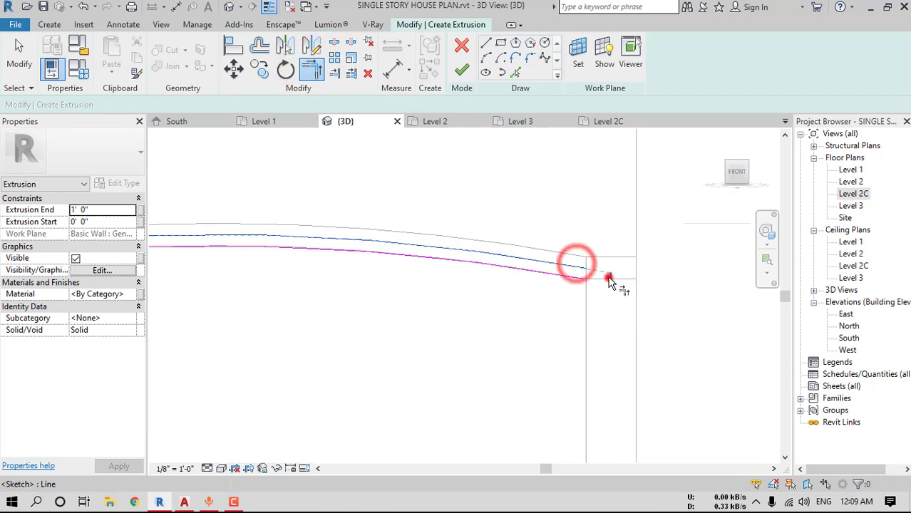
click(580, 279)
click(610, 278)
scroll(560, 309, down, 5)
key(Escape)
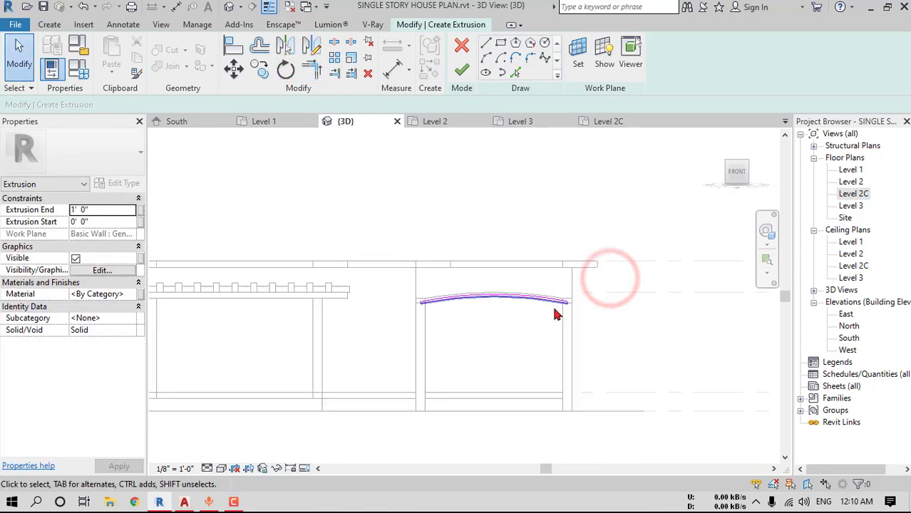
Set the visual style to Realistic and finish the arched band's extrusion sketch
shift+middle_drag(557, 311, 498, 313)
click(221, 468)
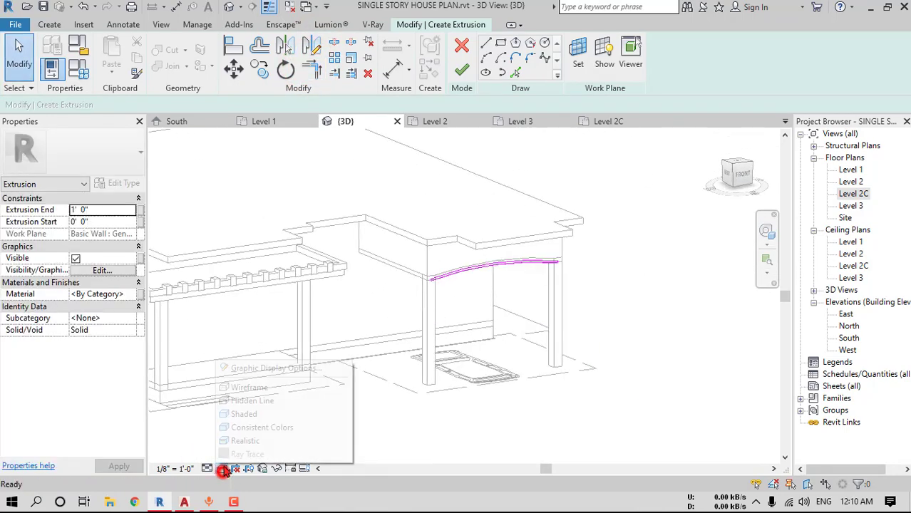
click(243, 441)
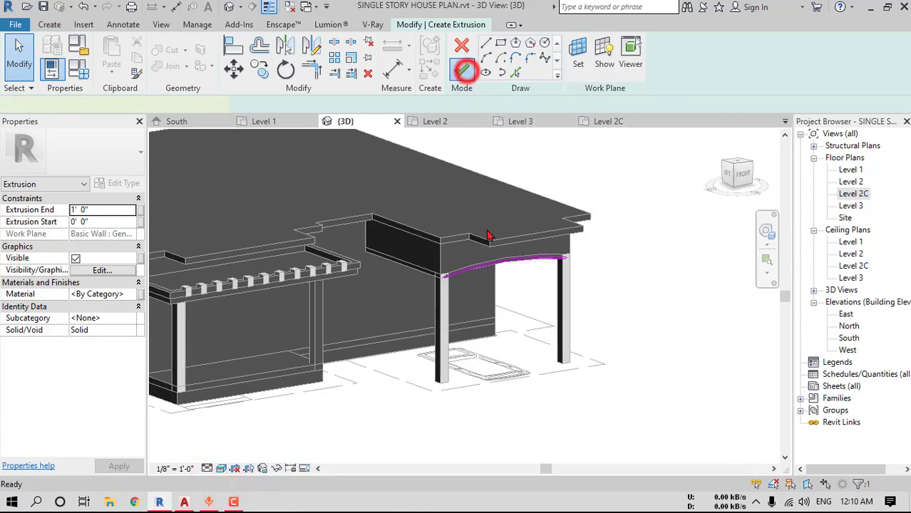
click(463, 69)
scroll(467, 271, up, 5)
Set the arched band's extrusion end to 2" and finish the in-place model
click(100, 208)
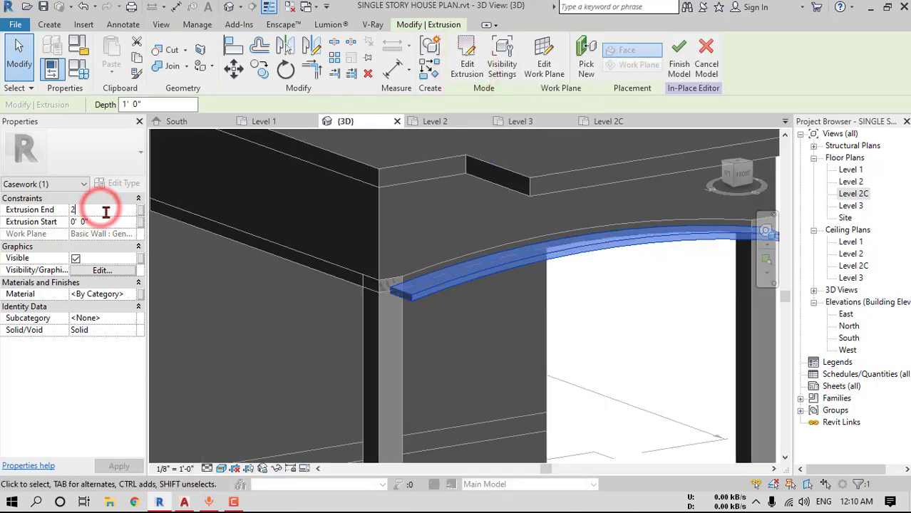
click(634, 315)
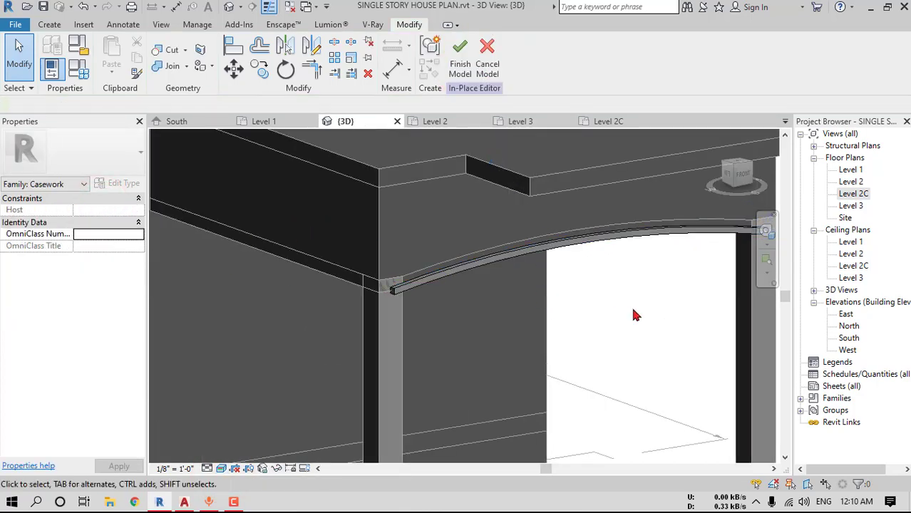
shift+middle_drag(634, 315, 661, 312)
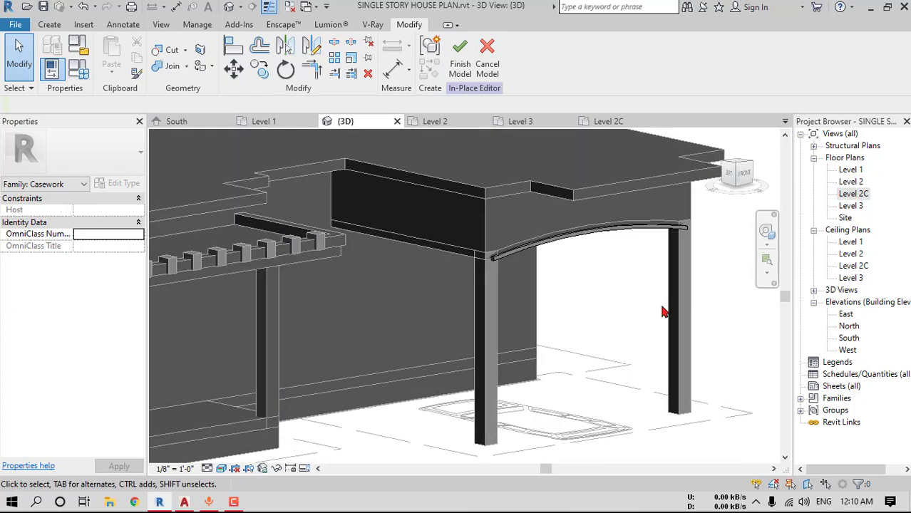
click(457, 69)
shift+middle_drag(428, 164, 562, 313)
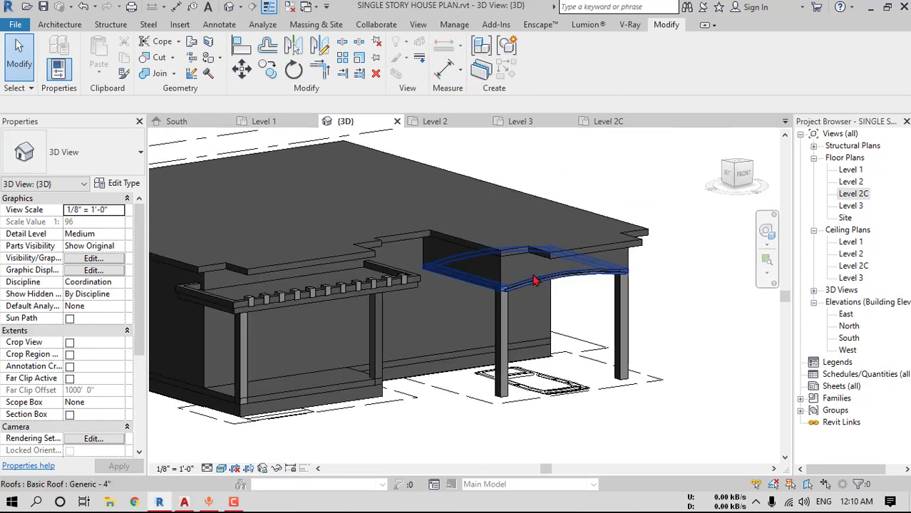
scroll(514, 287, down, 1)
middle_drag(515, 287, 485, 311)
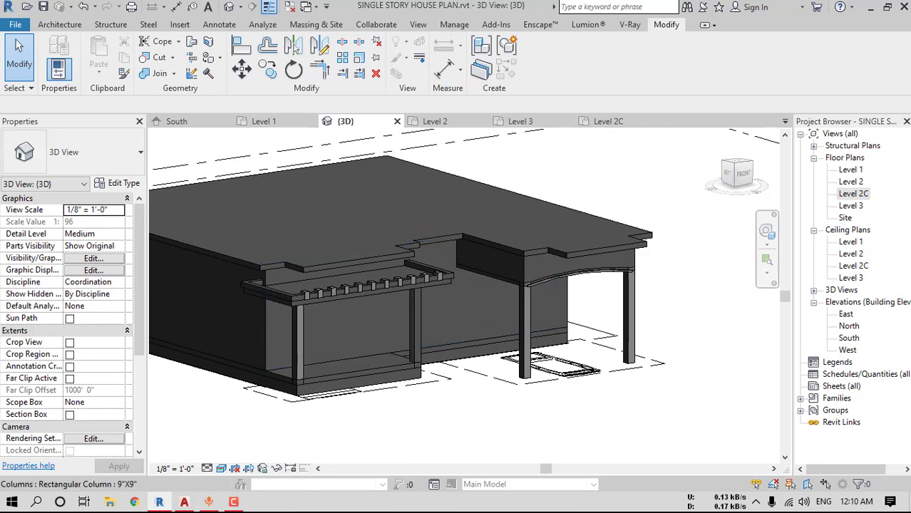
Open the Level 2 floor plan and measure the width of the entrance door opening in the front wall
double_click(859, 184)
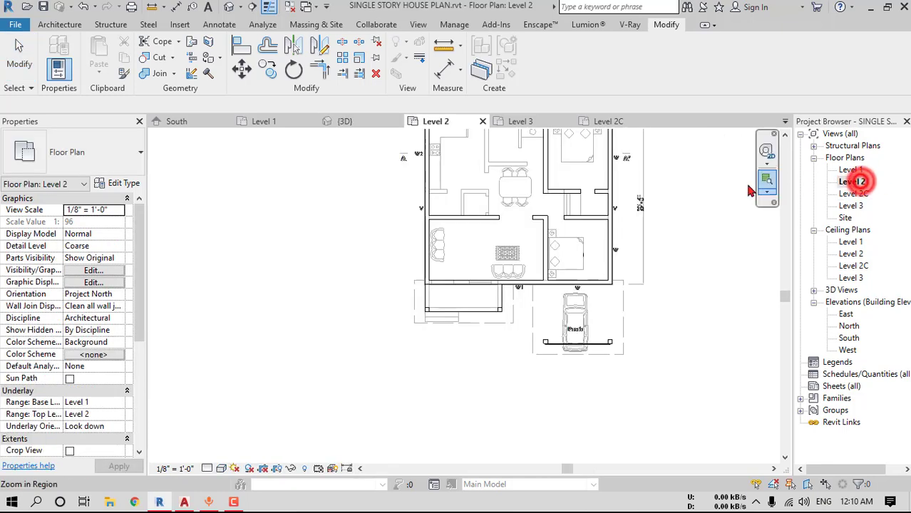
scroll(349, 257, up, 4)
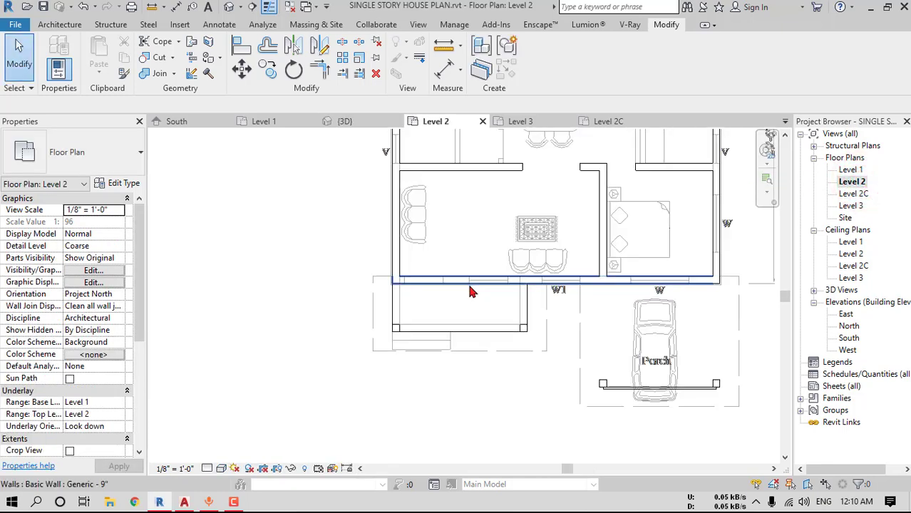
click(152, 6)
scroll(349, 258, up, 3)
click(345, 259)
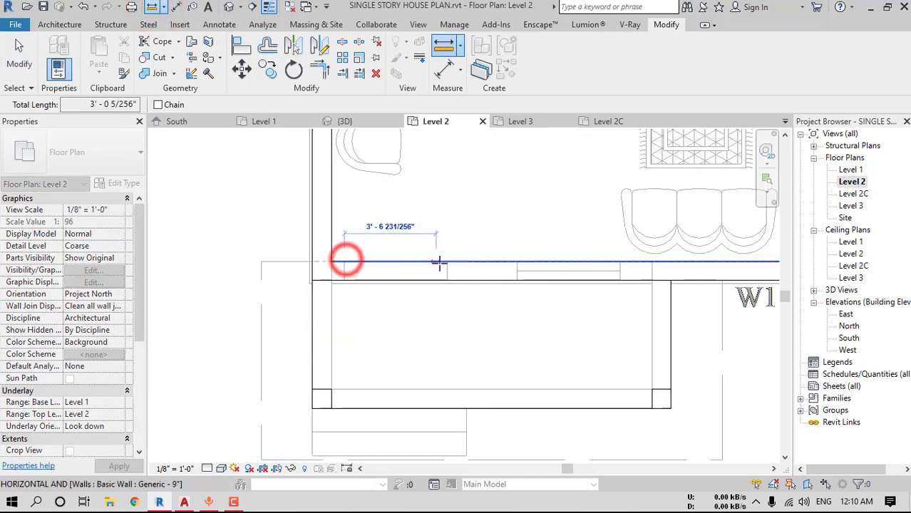
click(444, 260)
key(Escape)
key(Escape)
Start placing a door and load the residential Door-Interior-Double-Full Glass-Wood family with the 60" x 80" type
click(62, 25)
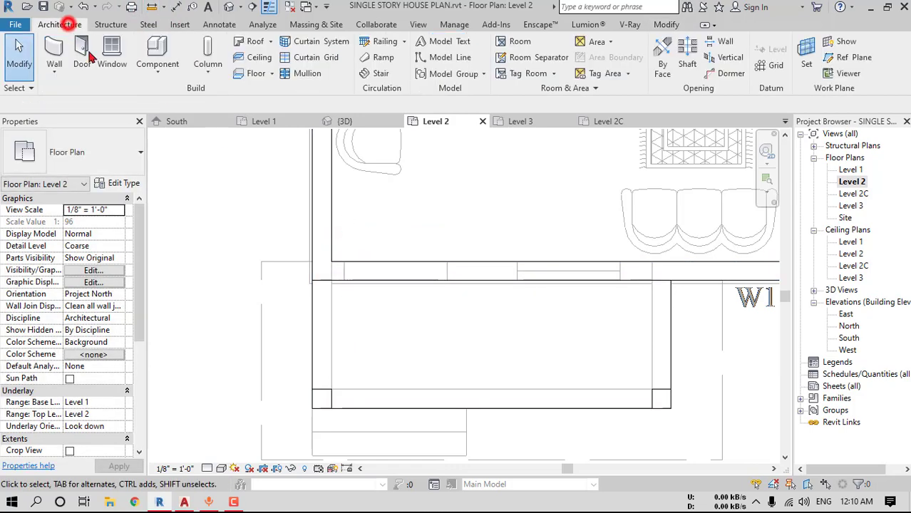
click(84, 63)
click(535, 57)
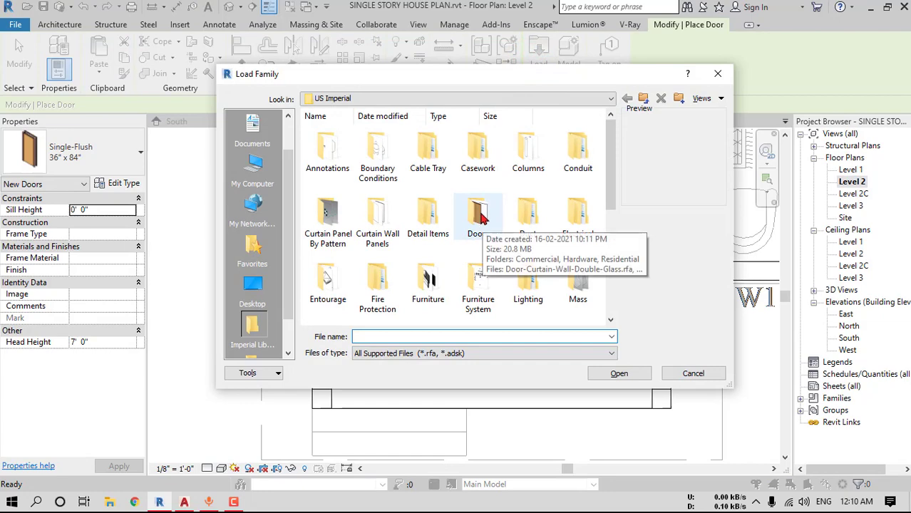
double_click(478, 213)
double_click(428, 149)
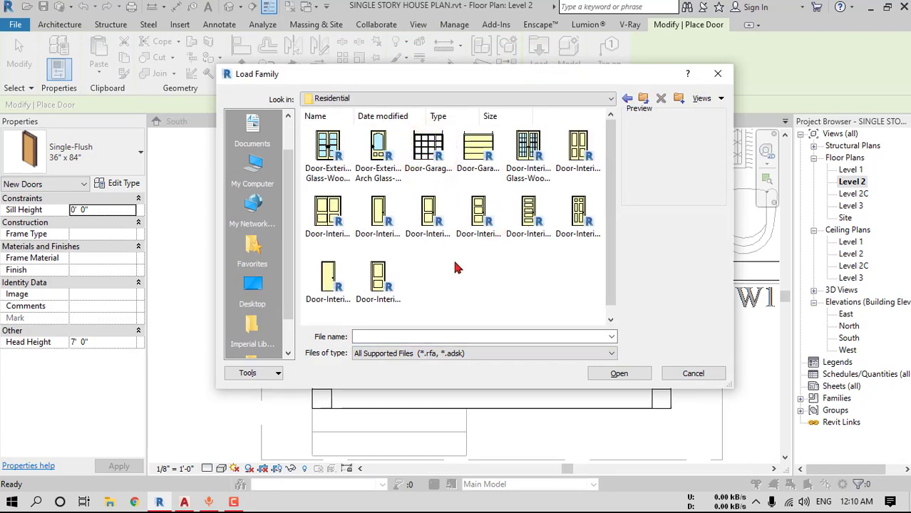
click(530, 148)
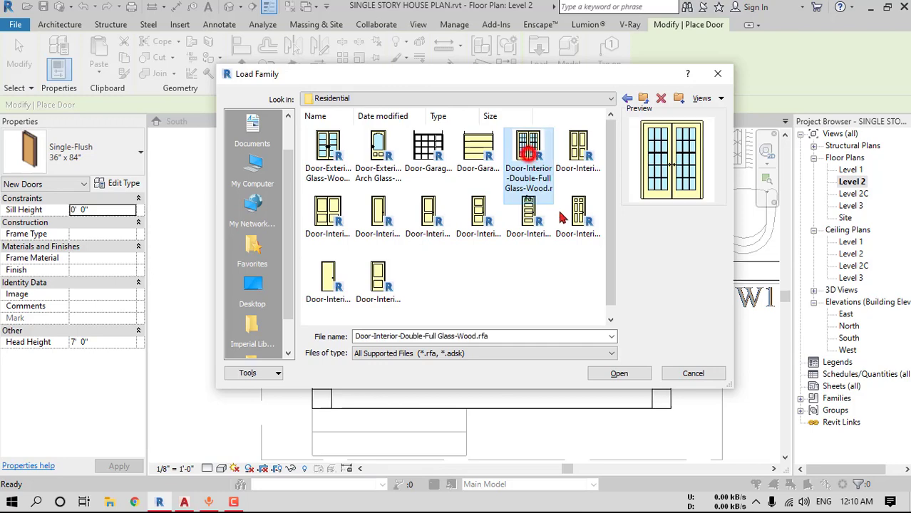
click(631, 375)
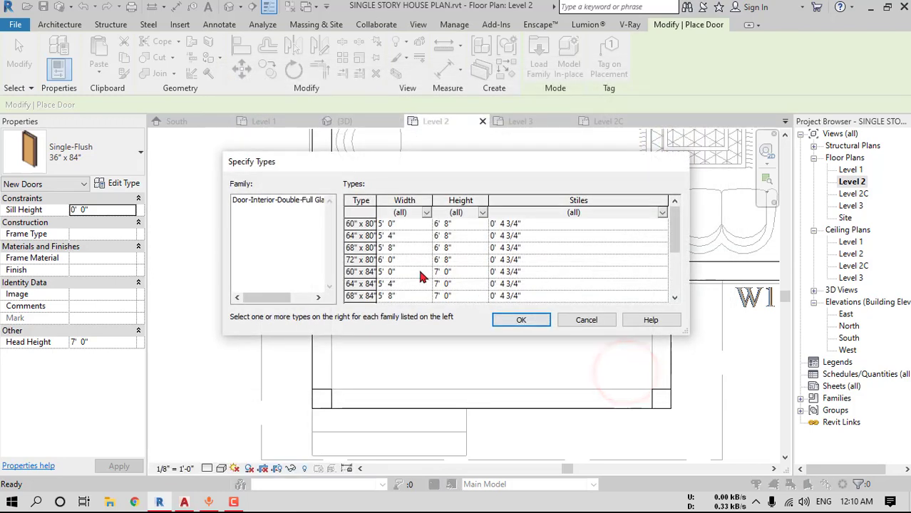
click(391, 224)
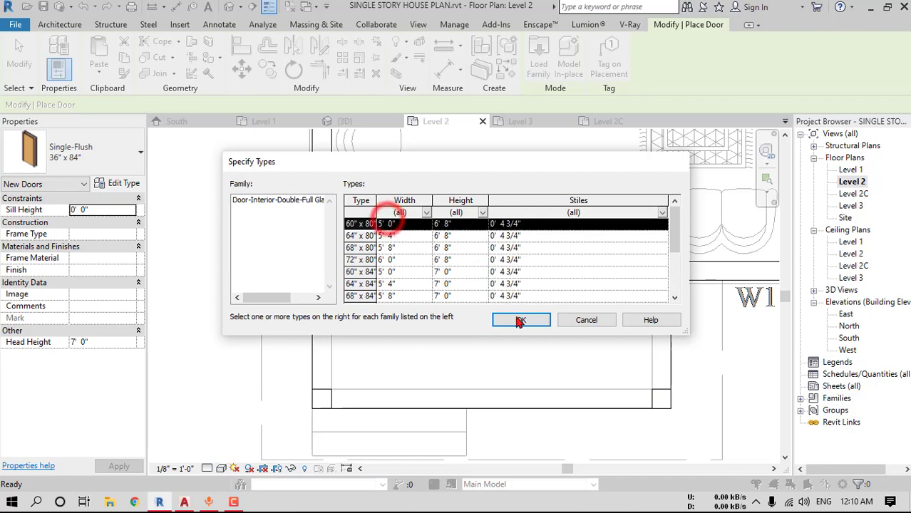
click(520, 319)
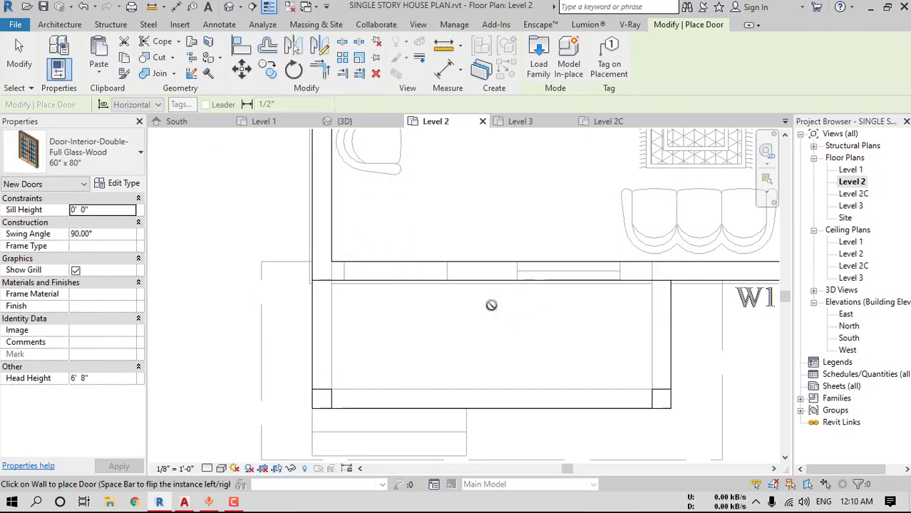
Duplicate the door type as 4'X7' with a rough width of 4' and a rough height of 7'
click(118, 184)
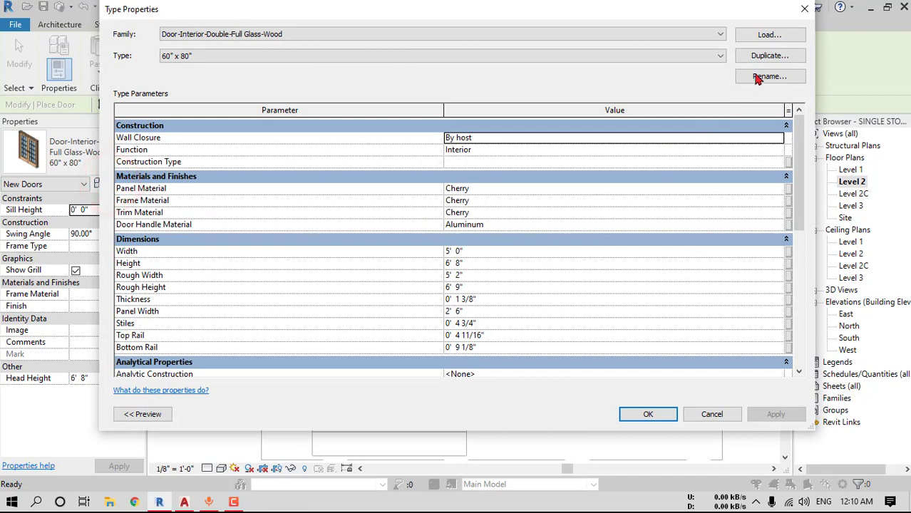
click(770, 56)
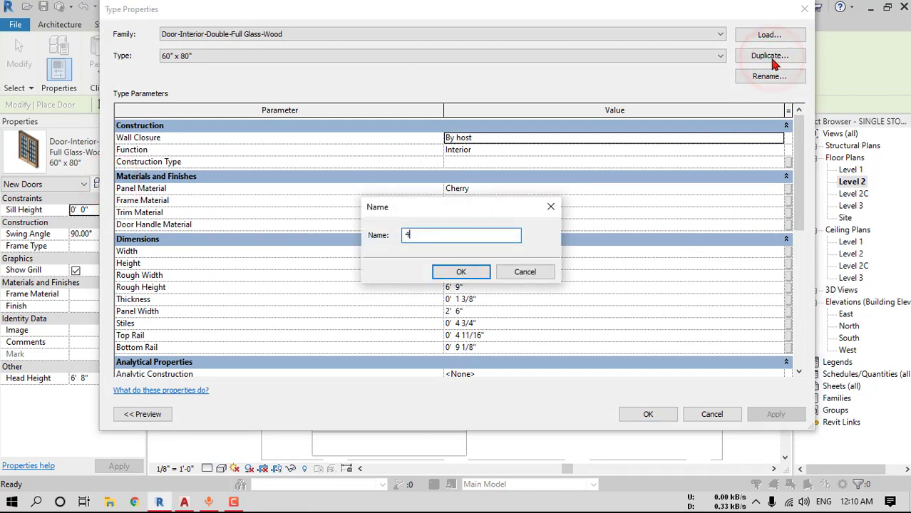
text(4'X7')
key(Return)
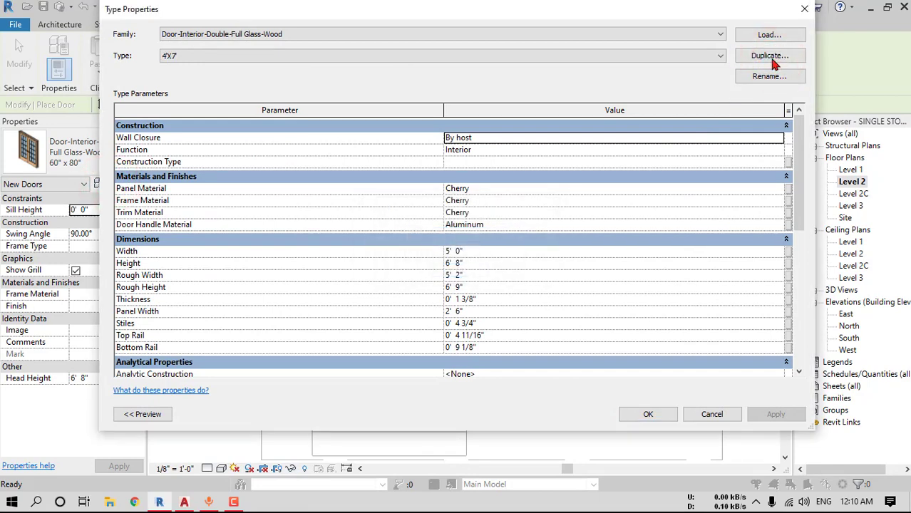
click(475, 279)
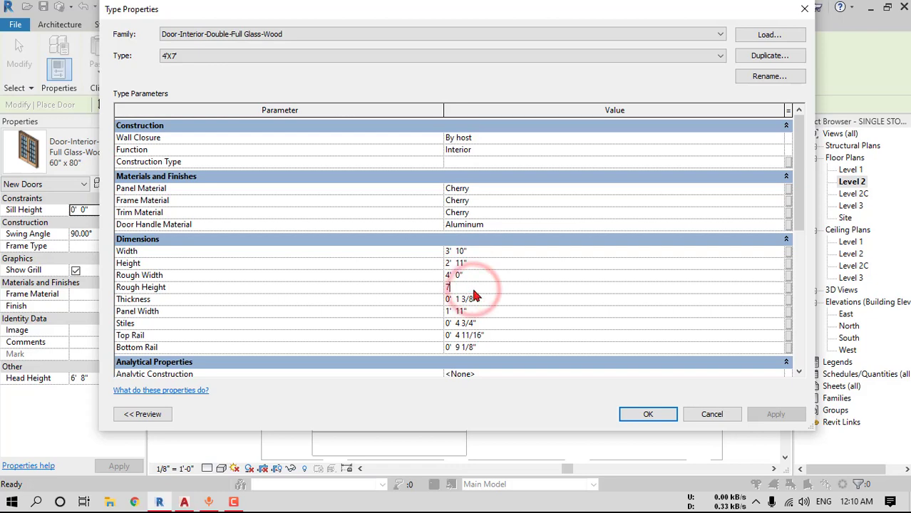
click(649, 414)
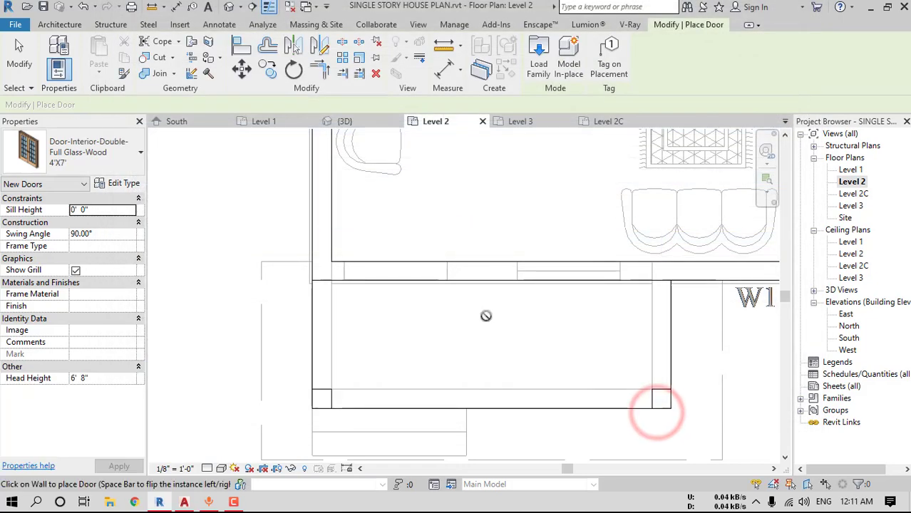
Place the 4'X7' double door at the entrance opening in the front wall, swinging into the living room
click(402, 267)
key(Escape)
key(Escape)
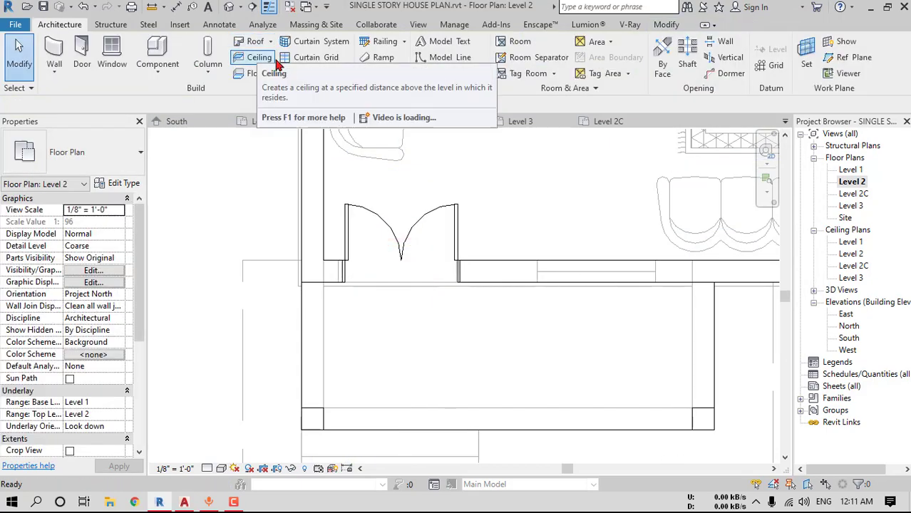
Align the double door's left edge with the left edge of the CAD plan's door opening
key(a)
key(l)
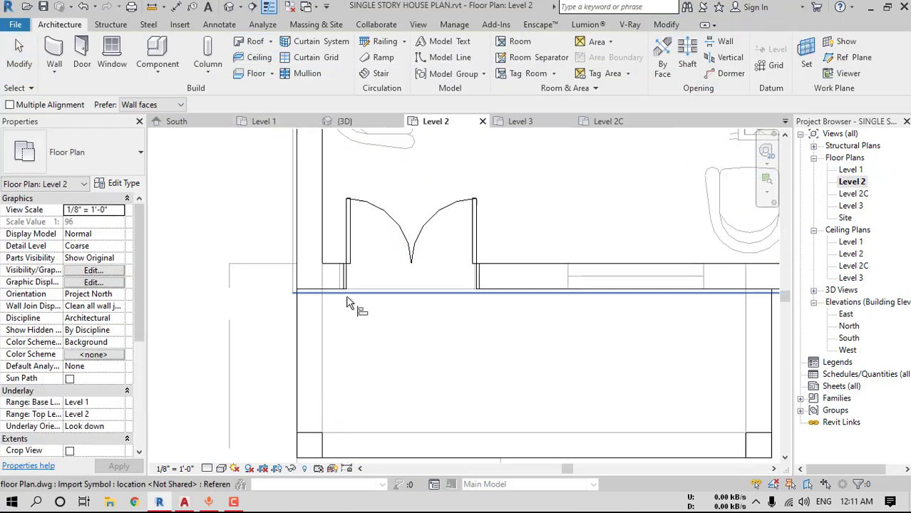
scroll(340, 255, up, 3)
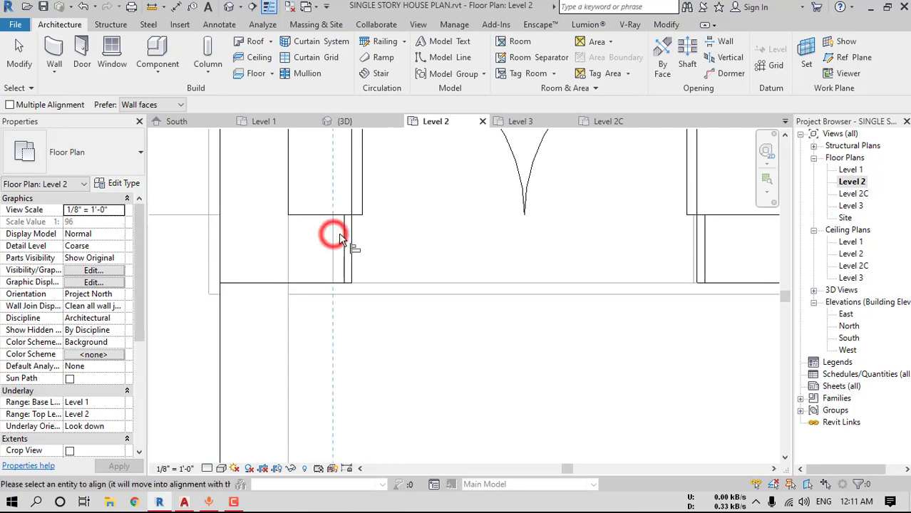
scroll(342, 240, down, 5)
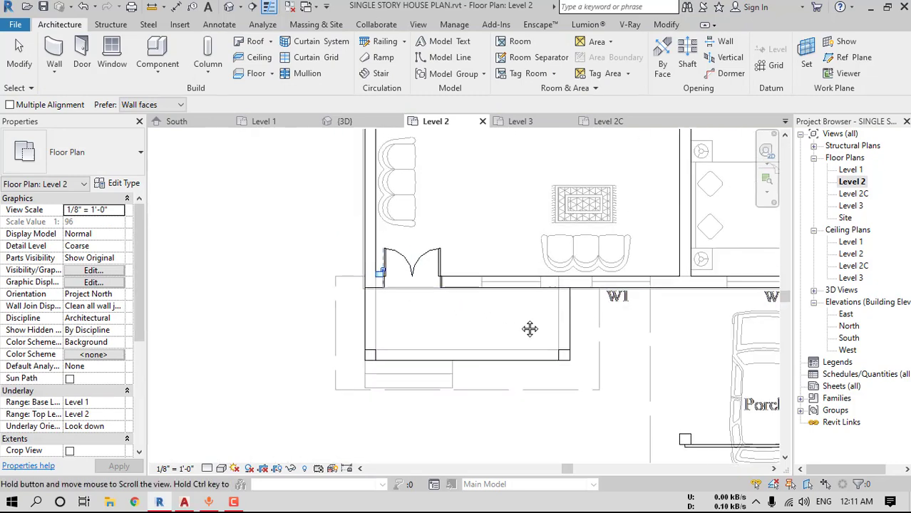
middle_drag(530, 329, 426, 352)
scroll(498, 327, down, 1)
middle_drag(479, 281, 486, 351)
key(Escape)
Measure the front wall segment between the double door and the adjacent window opening
middle_drag(416, 398, 423, 376)
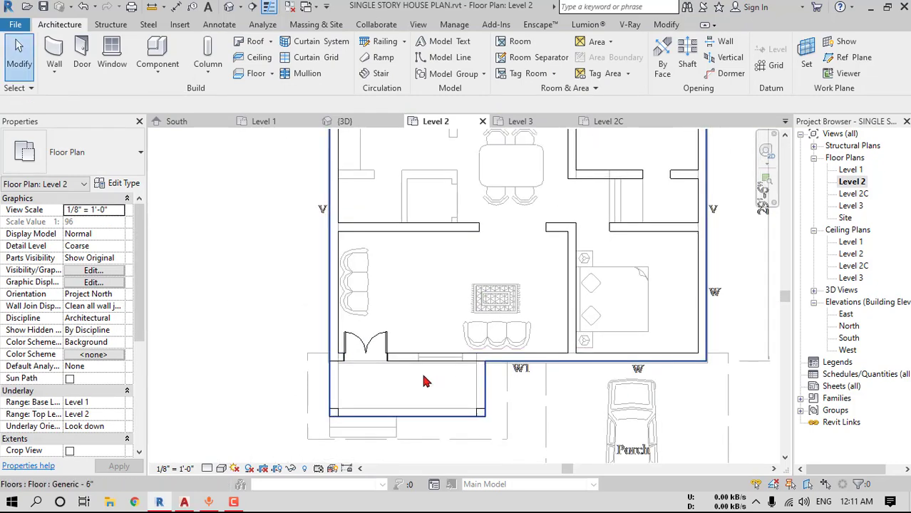
scroll(424, 381, up, 4)
click(150, 9)
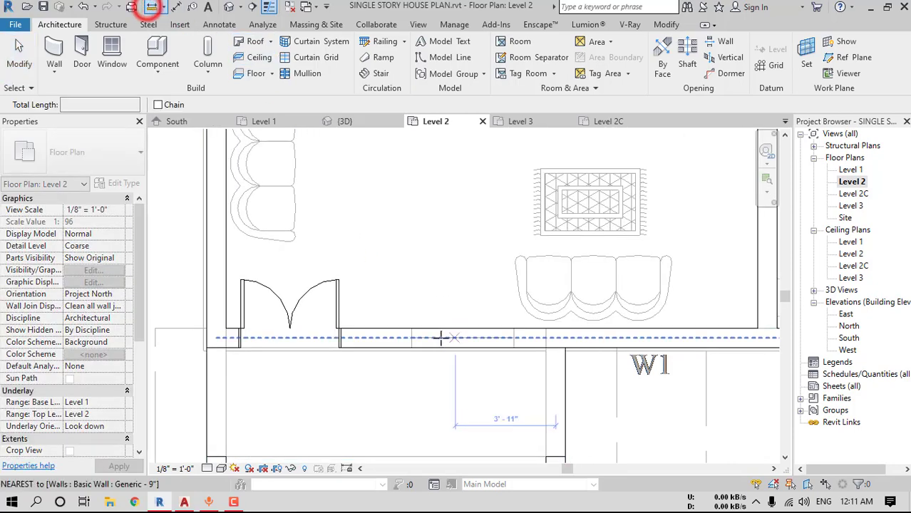
scroll(401, 321, up, 2)
click(285, 322)
click(400, 322)
key(Escape)
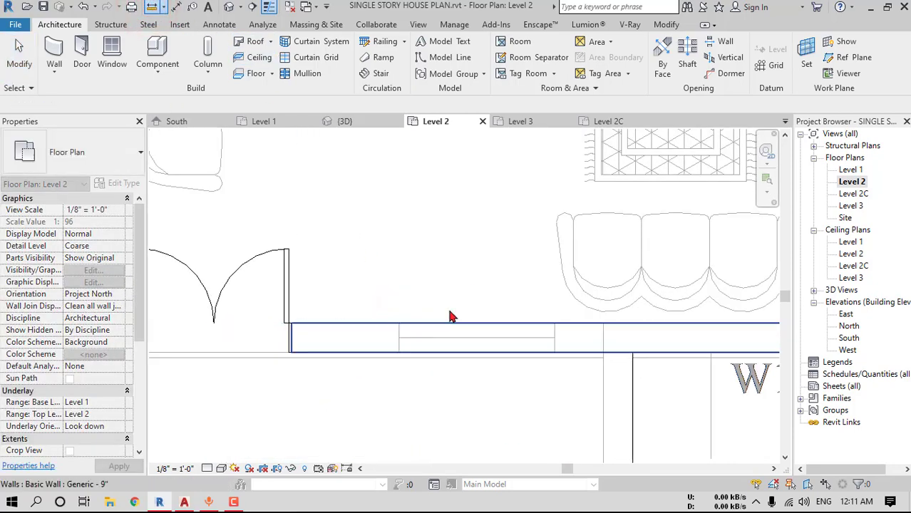
scroll(451, 317, down, 2)
middle_drag(566, 321, 465, 315)
scroll(559, 331, down, 2)
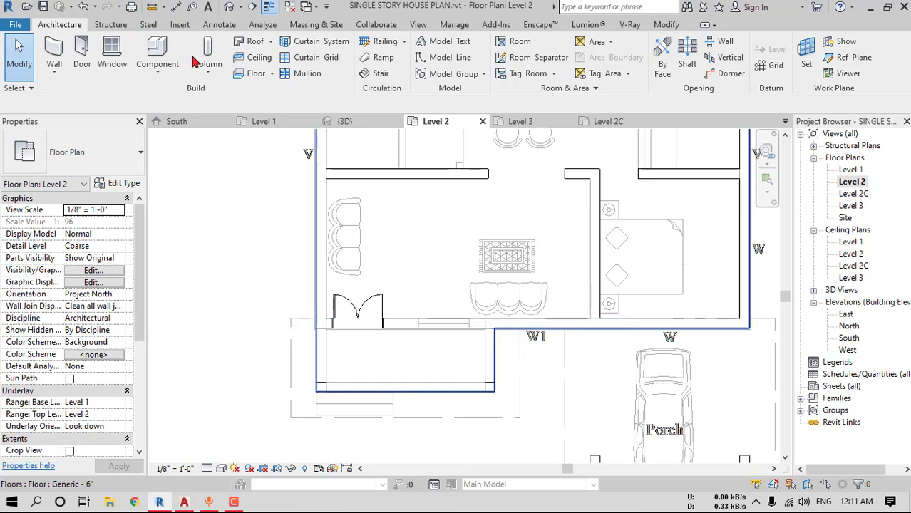
Open the Window-Casement-Double-Awning family from the Windows library for loading
click(111, 64)
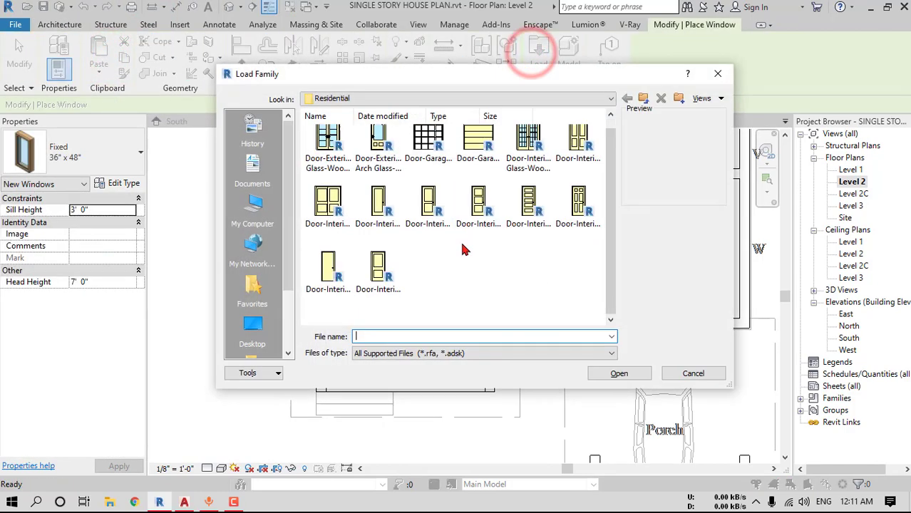
click(643, 99)
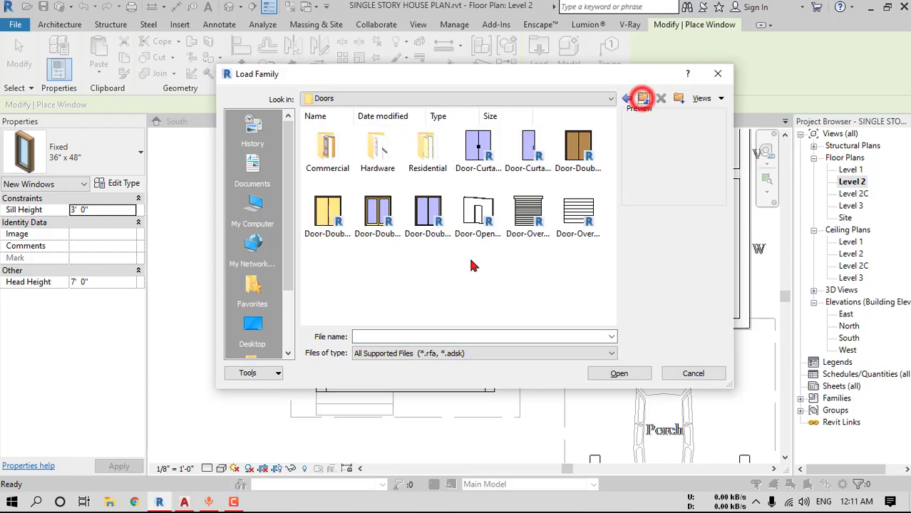
click(641, 100)
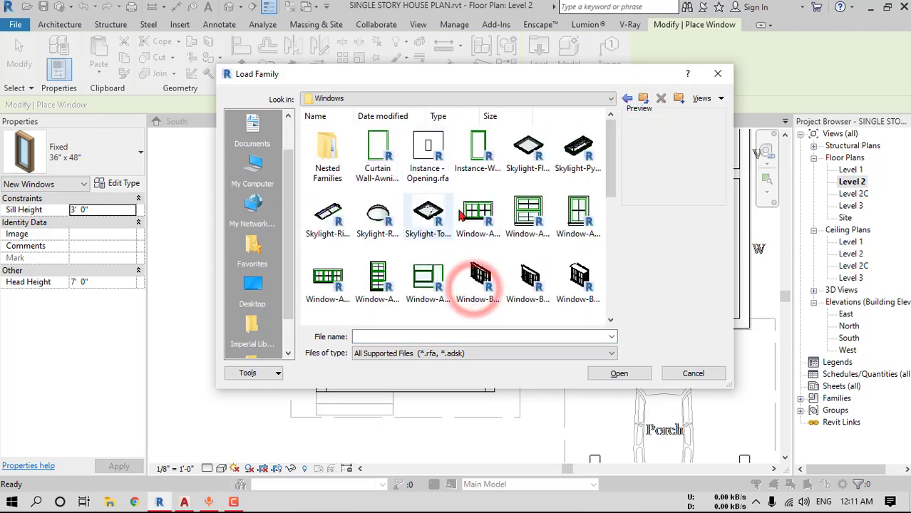
scroll(473, 217, down, 2)
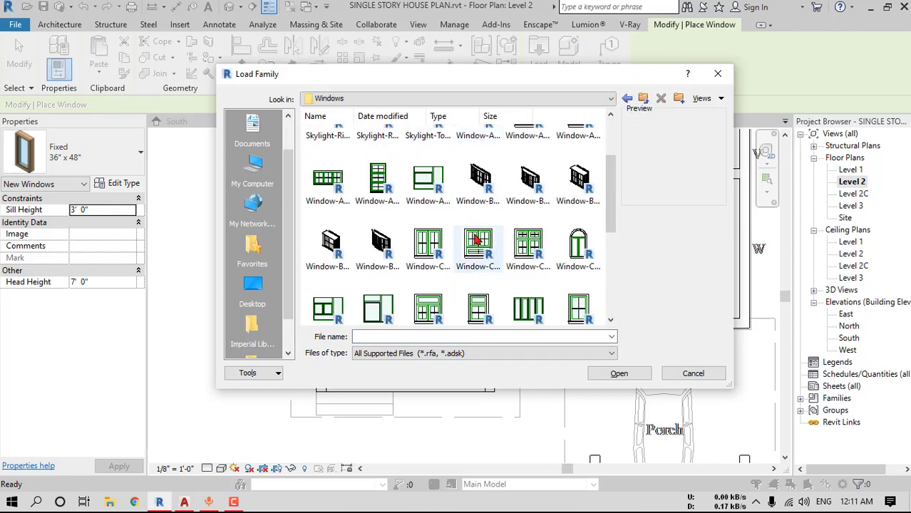
click(476, 240)
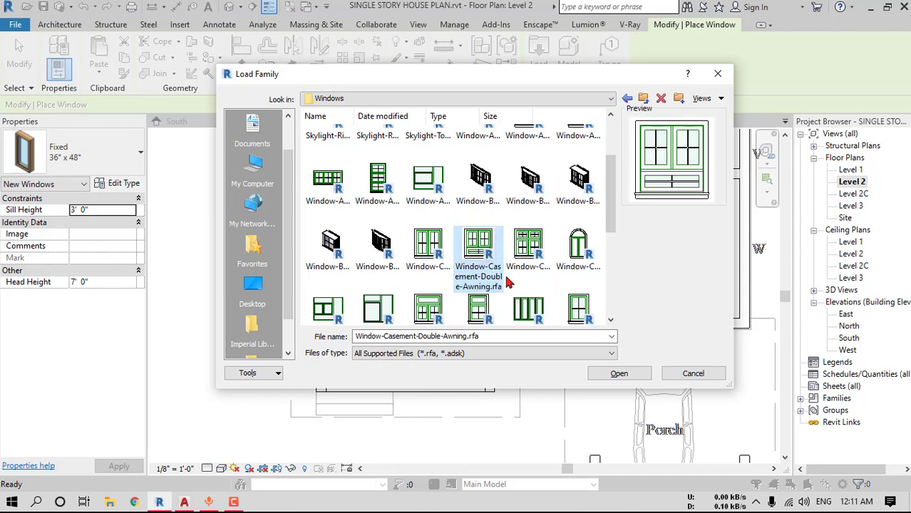
click(602, 376)
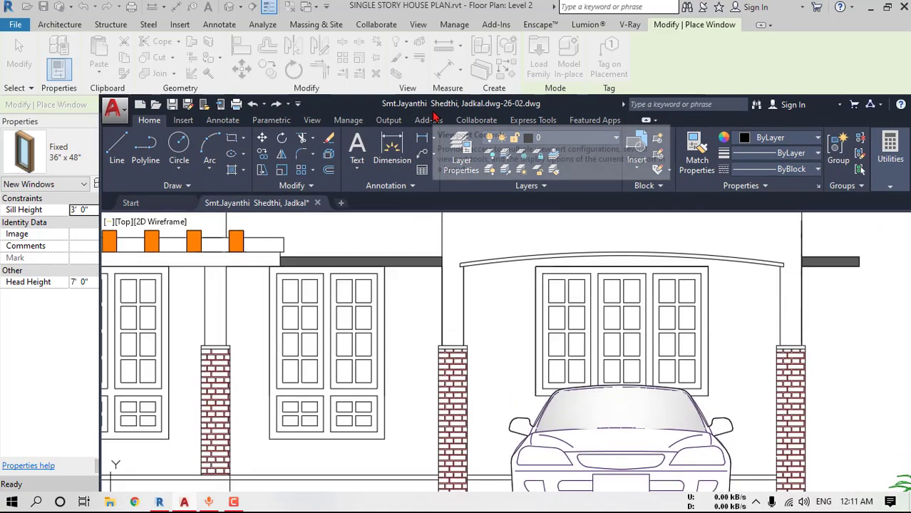
Switch to the AutoCAD elevation and measure the height of the two-panel window beside the arched porch
click(431, 112)
middle_drag(312, 252, 382, 237)
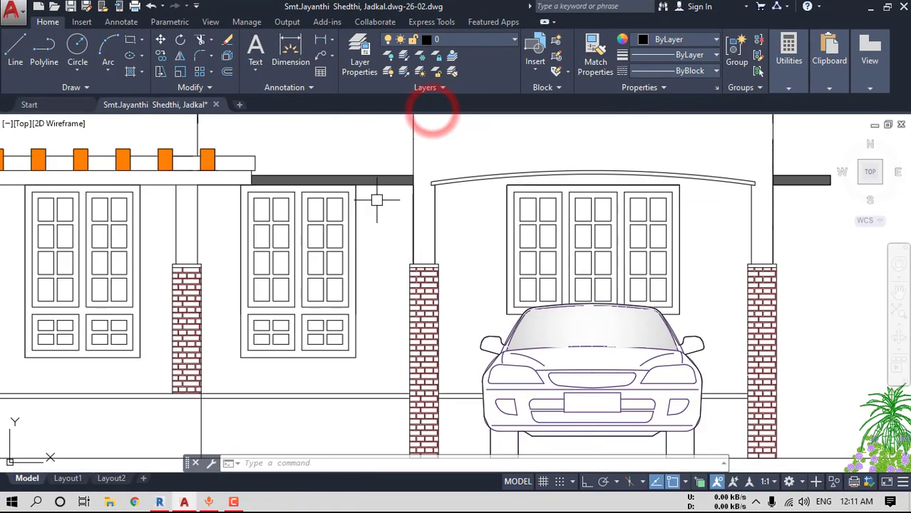
click(321, 41)
click(356, 187)
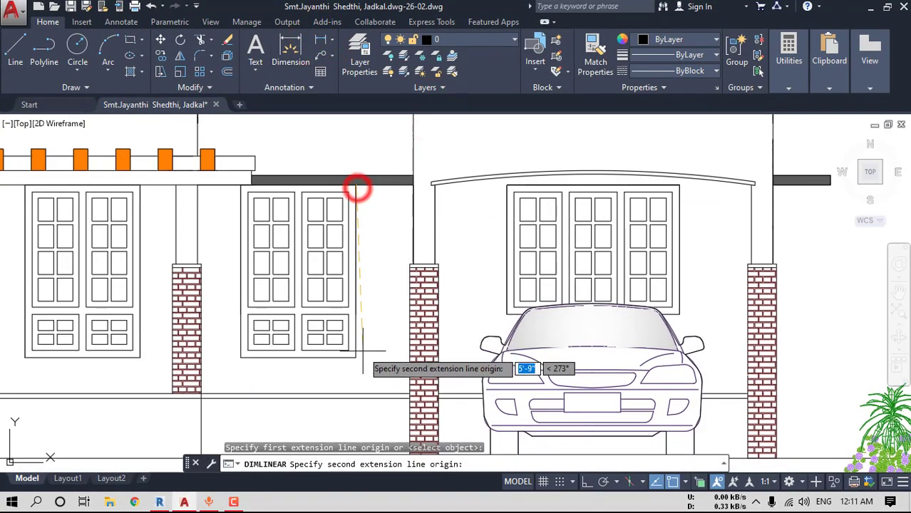
click(356, 359)
key(Escape)
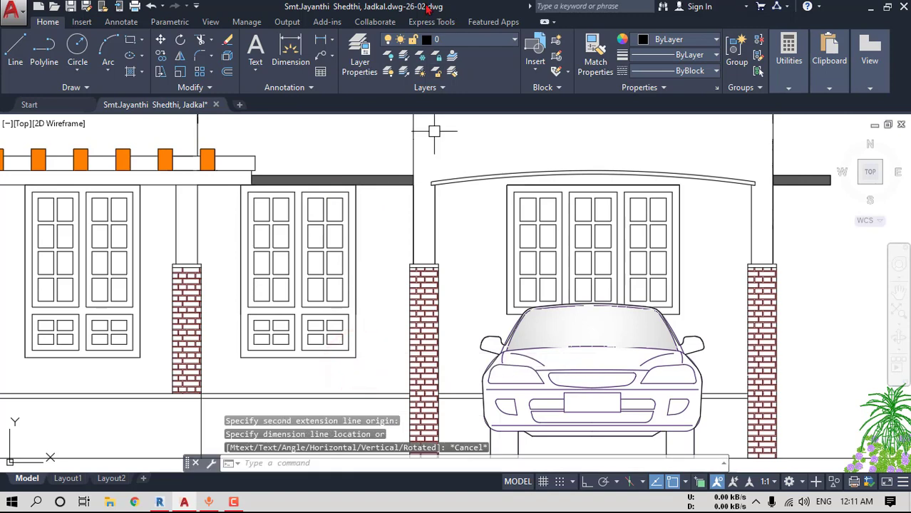
double_click(429, 7)
click(419, 8)
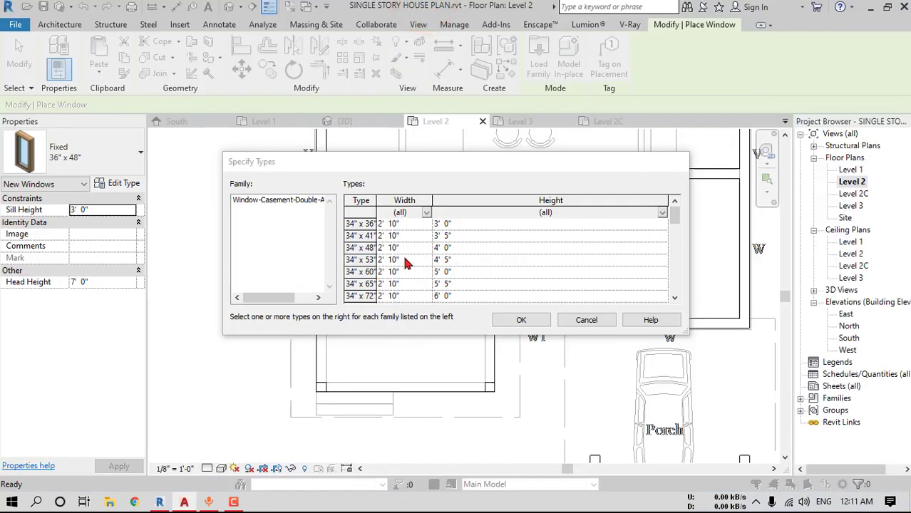
Load the 48" x 72" type of the double casement window into the Revit project
click(412, 295)
scroll(399, 300, down, 1)
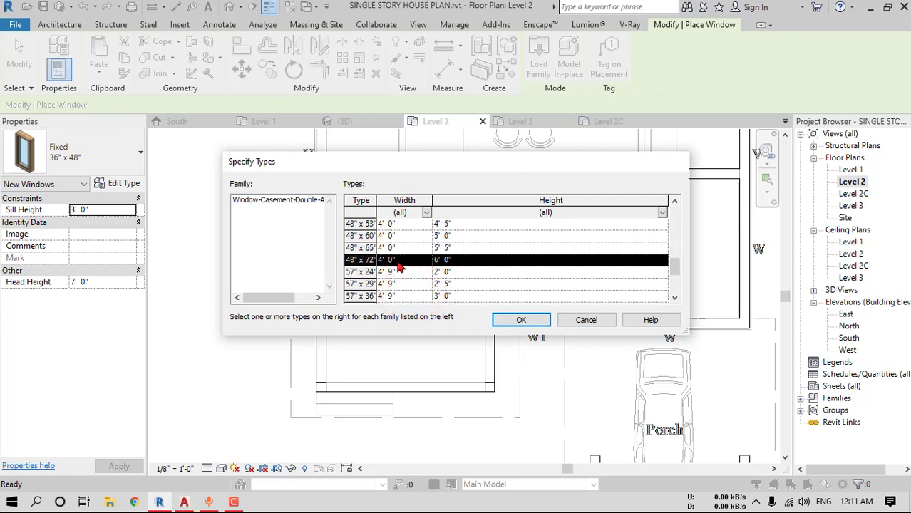
click(534, 321)
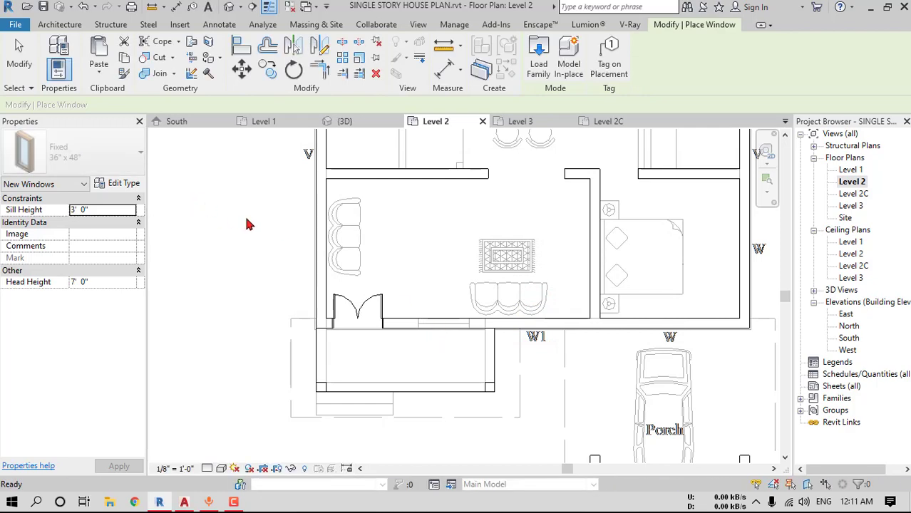
Place two 48" x 72" casement windows in the living room's front wall, beside the double door and at the W1 opening
scroll(444, 332, up, 5)
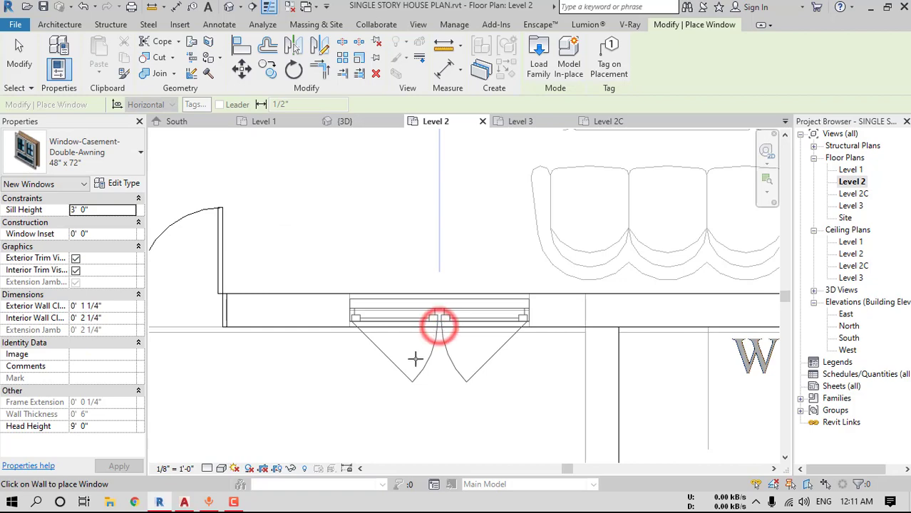
scroll(427, 349, down, 1)
scroll(598, 322, down, 1)
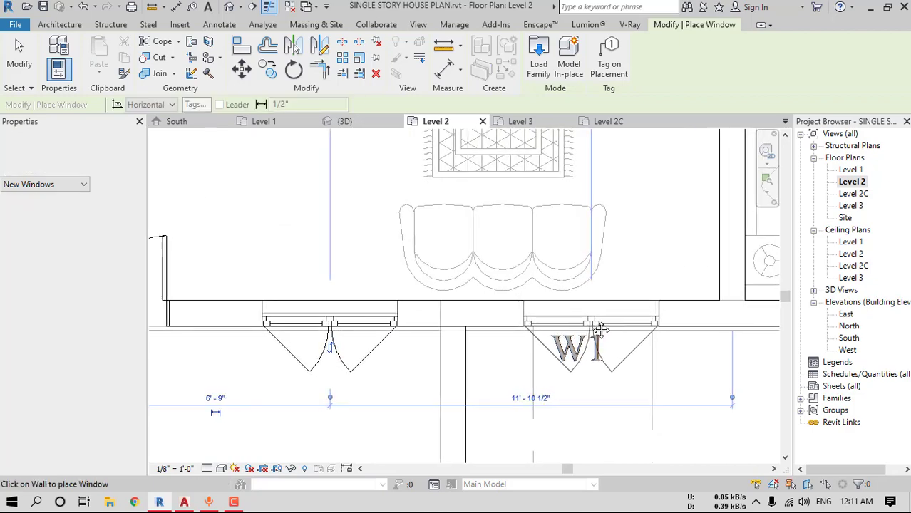
scroll(596, 322, down, 1)
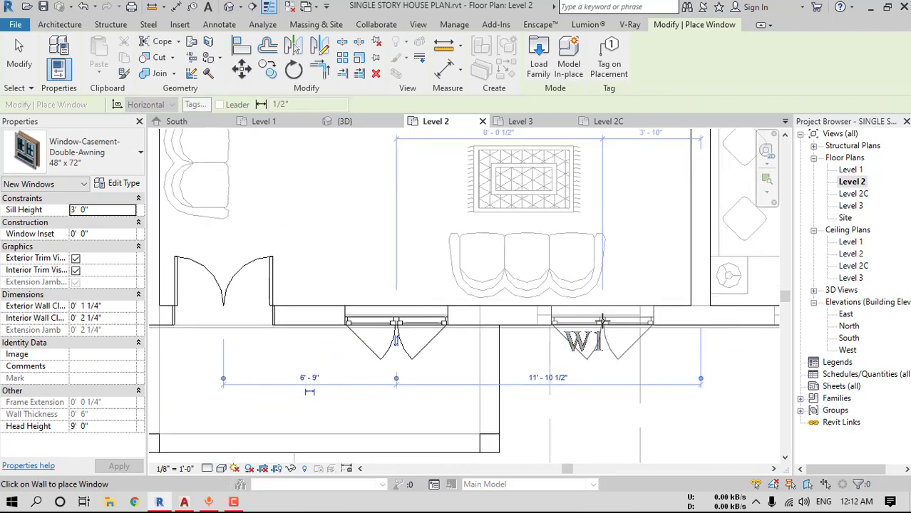
scroll(593, 322, up, 1)
scroll(594, 322, up, 1)
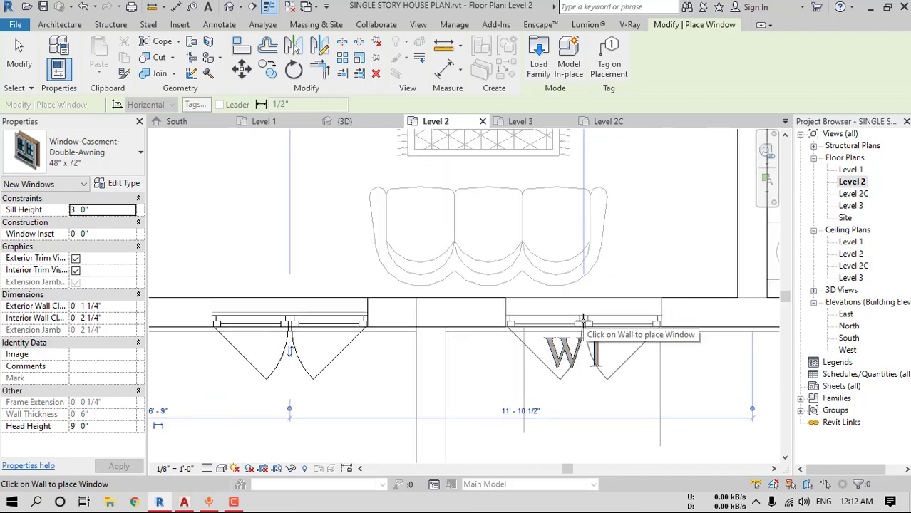
scroll(583, 322, up, 1)
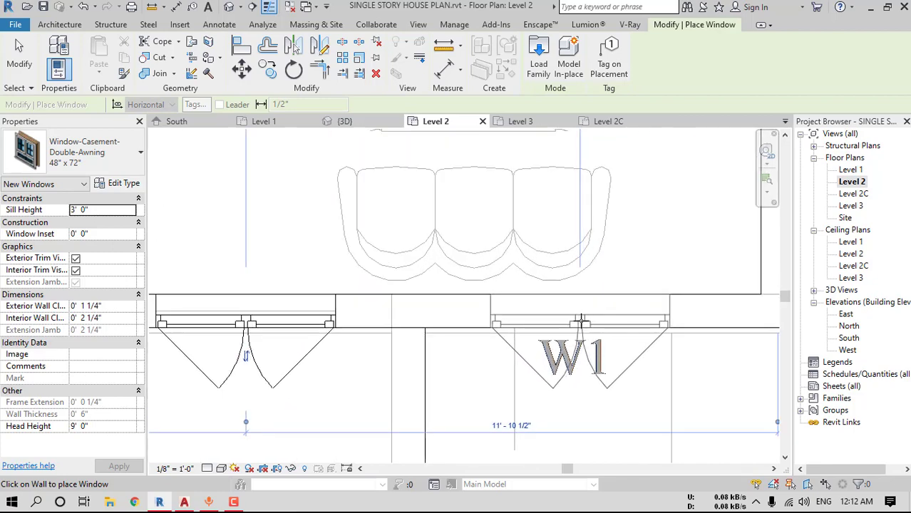
scroll(581, 322, down, 6)
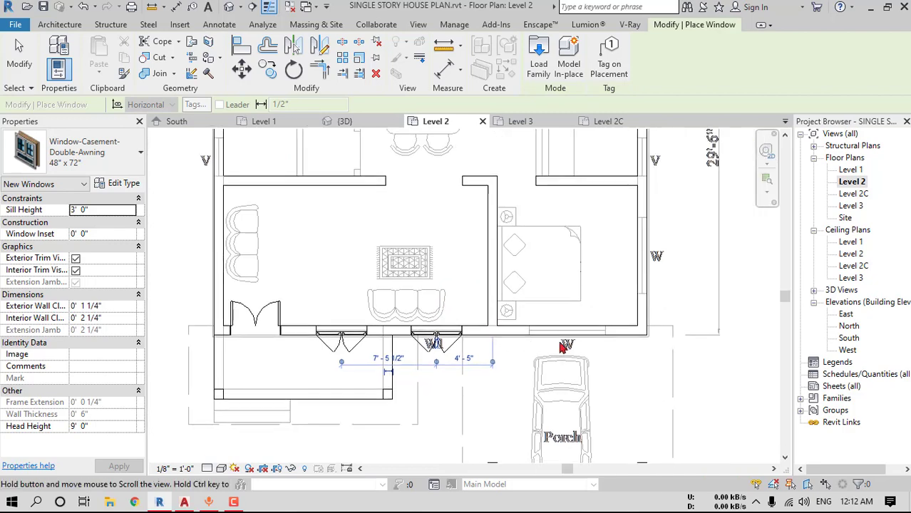
middle_drag(563, 347, 562, 346)
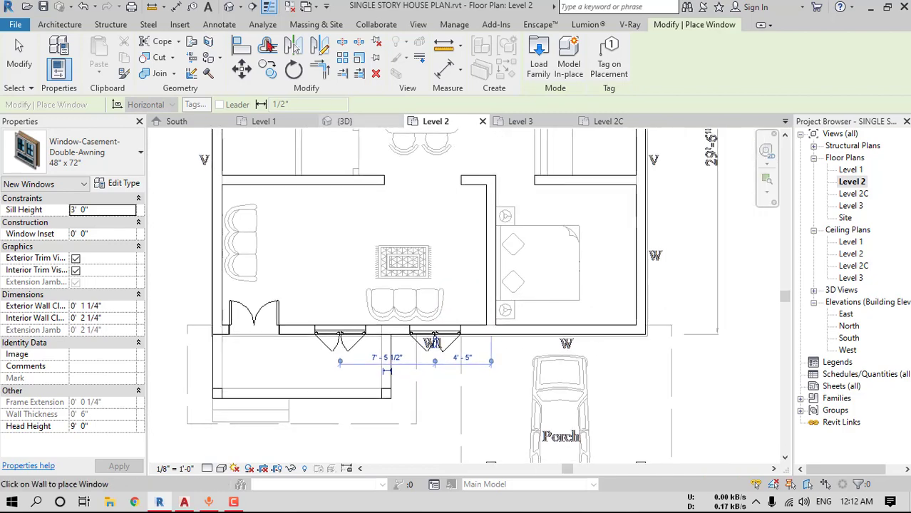
Measure the width of the W window opening in the bedroom's front wall
click(152, 7)
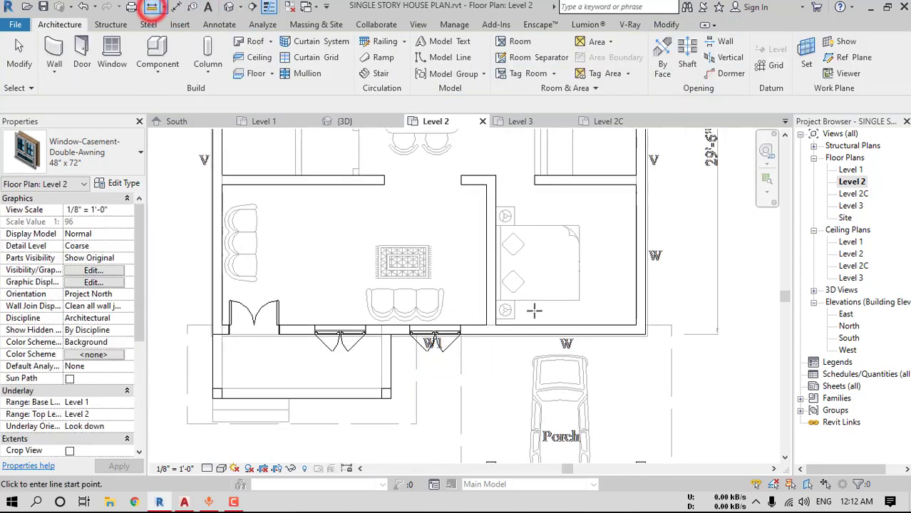
click(221, 468)
click(248, 402)
scroll(214, 384, up, 3)
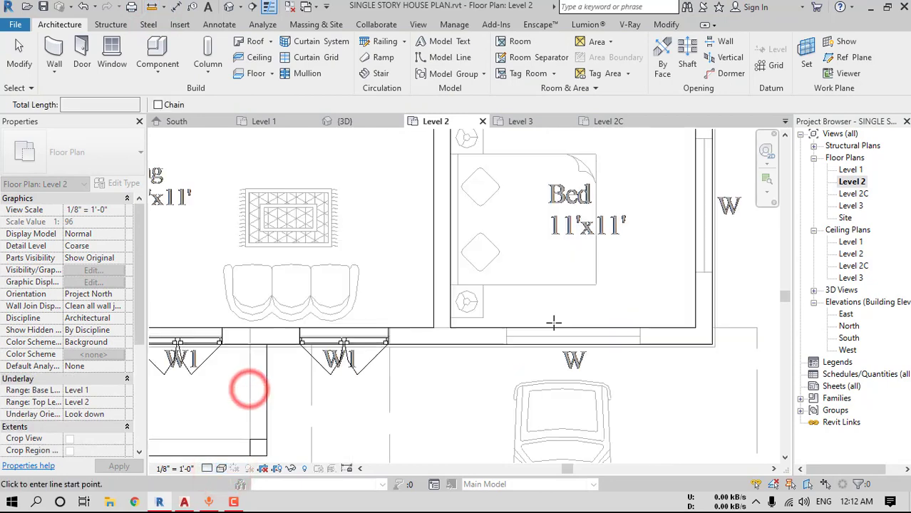
click(496, 328)
key(Escape)
key(Escape)
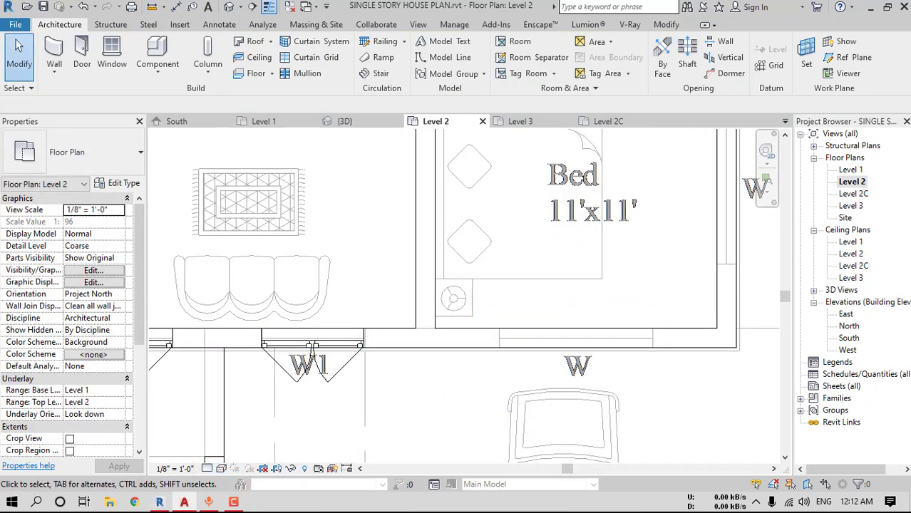
Switch to the AutoCAD elevation and measure the height of the three-panel window under the porch arch
key(alt+Tab)
click(602, 89)
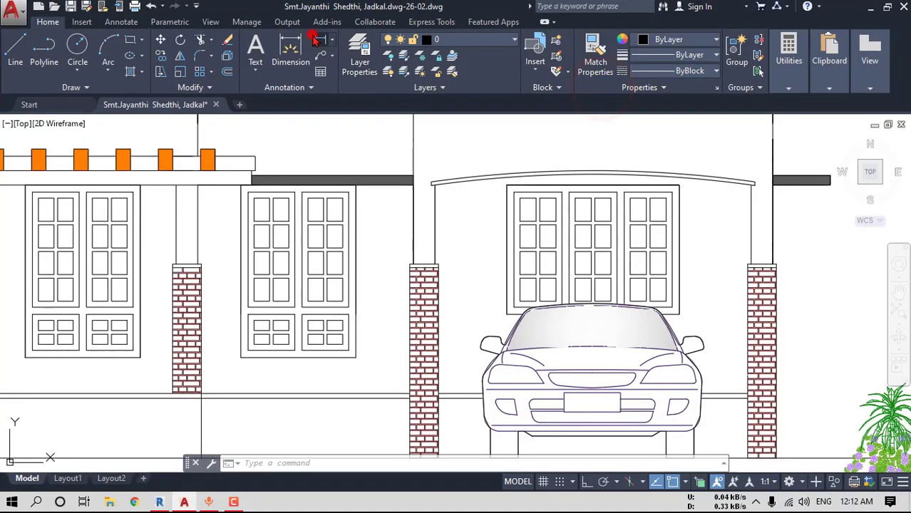
scroll(711, 203, up, 2)
click(323, 40)
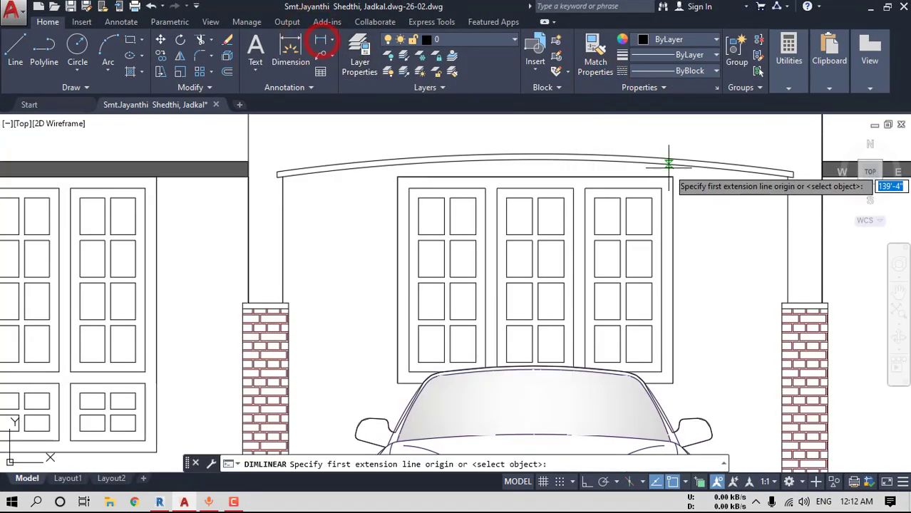
click(671, 177)
click(671, 383)
key(Escape)
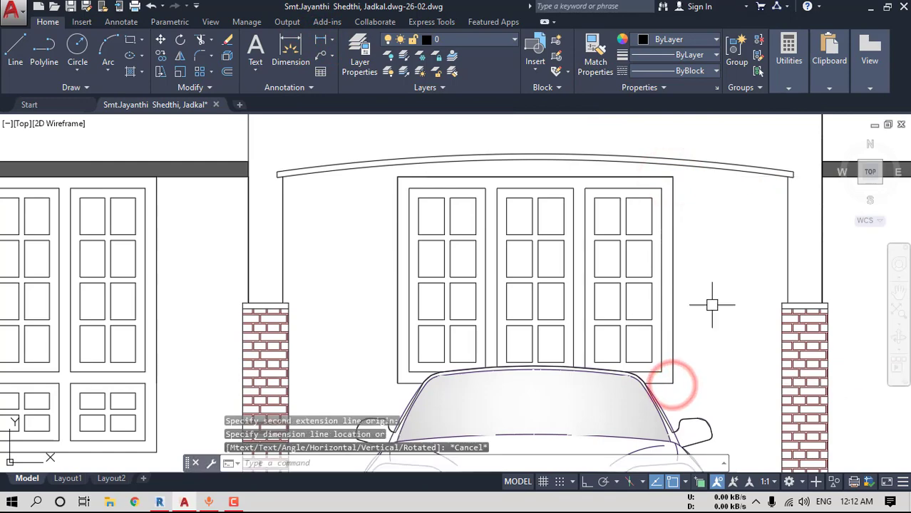
double_click(437, 6)
click(434, 7)
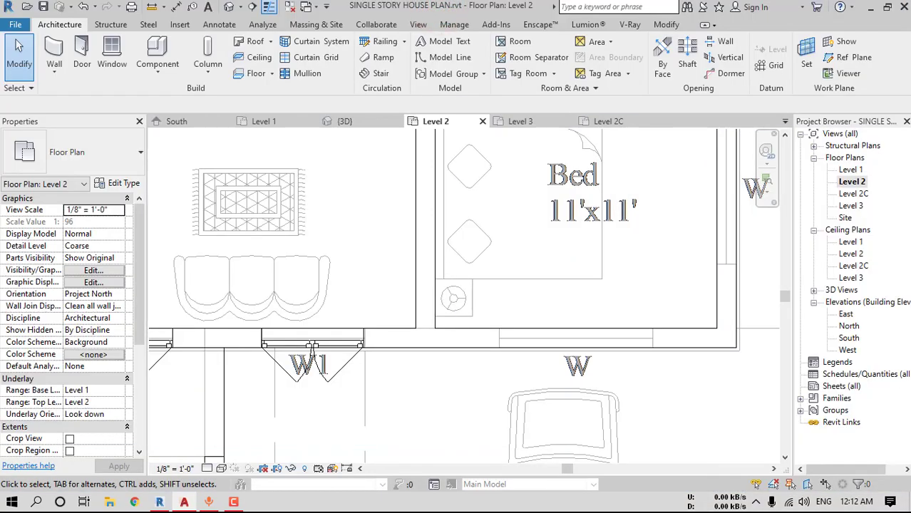
Load the Window-Awning-Triple-Horizontal family into the Revit project from the Windows library
click(111, 57)
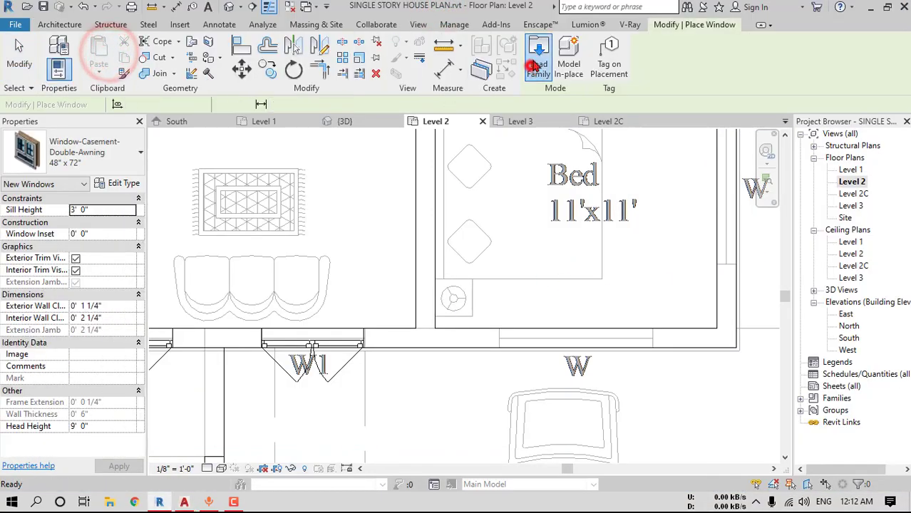
click(534, 57)
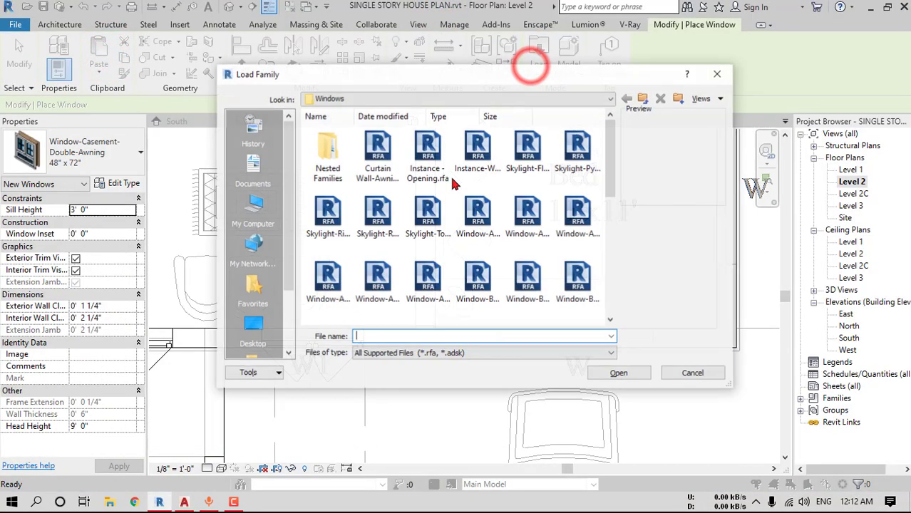
click(481, 216)
click(338, 280)
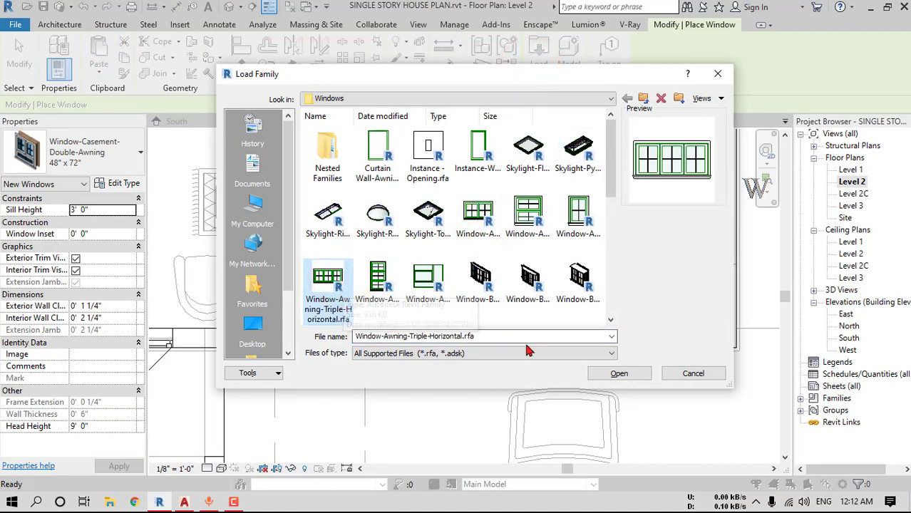
click(617, 372)
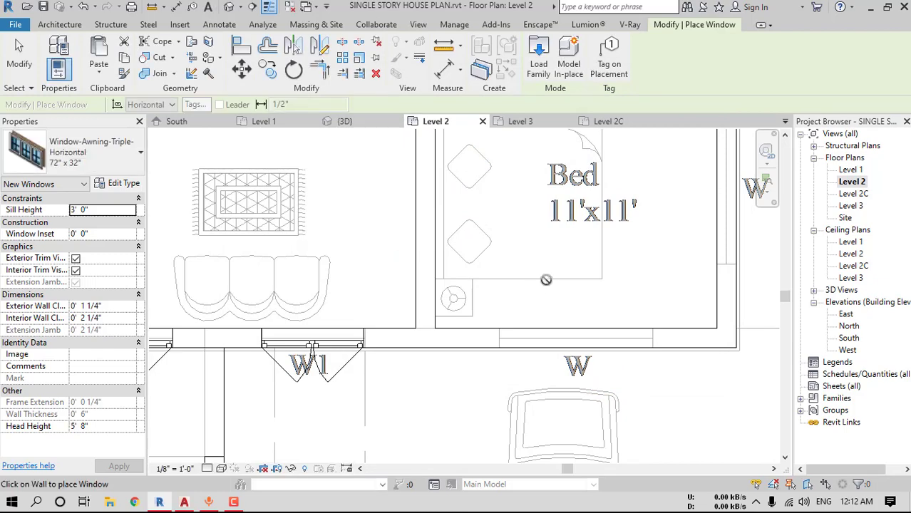
Duplicate the triple window type as 5'X4'6" with a rough width of 5' and a rough height of 4'6"
click(122, 184)
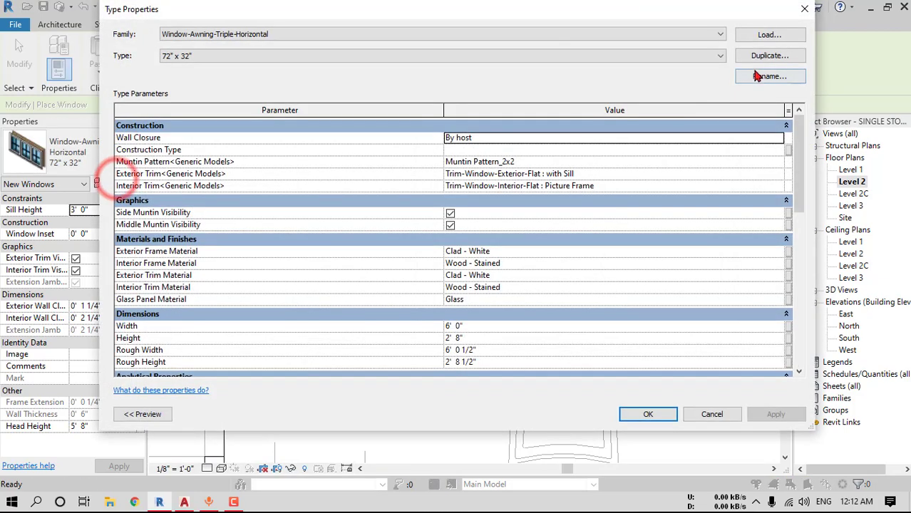
click(768, 55)
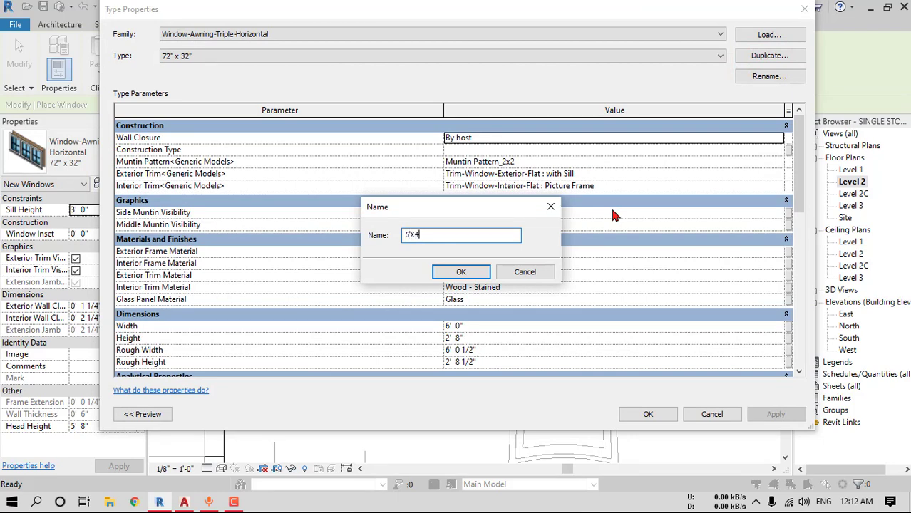
text(5'X4'6")
click(476, 273)
click(488, 351)
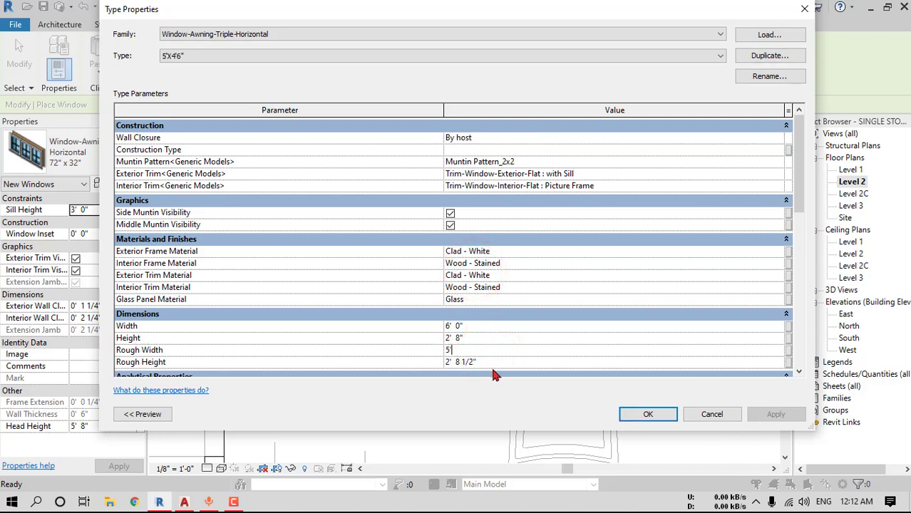
text(4')
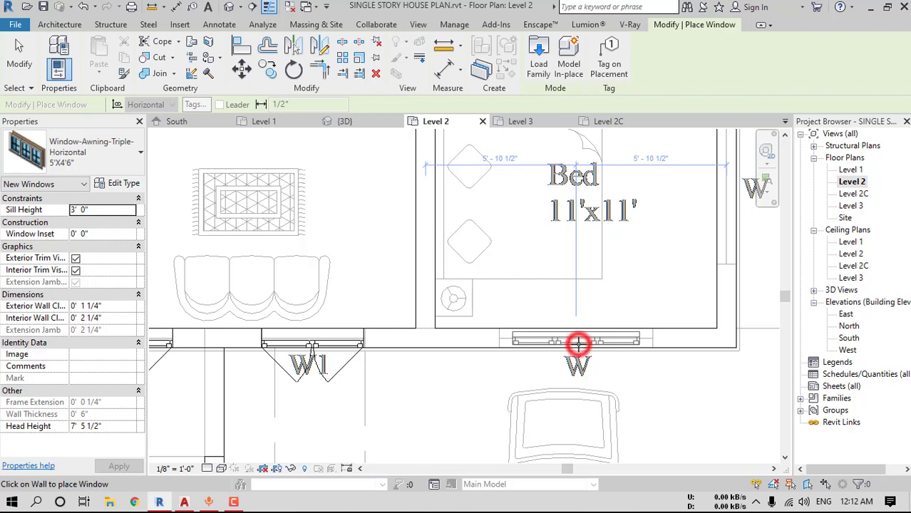
Place the 5'X4'6" triple window centred on the W opening in the bedroom's front wall
key(Escape)
key(Escape)
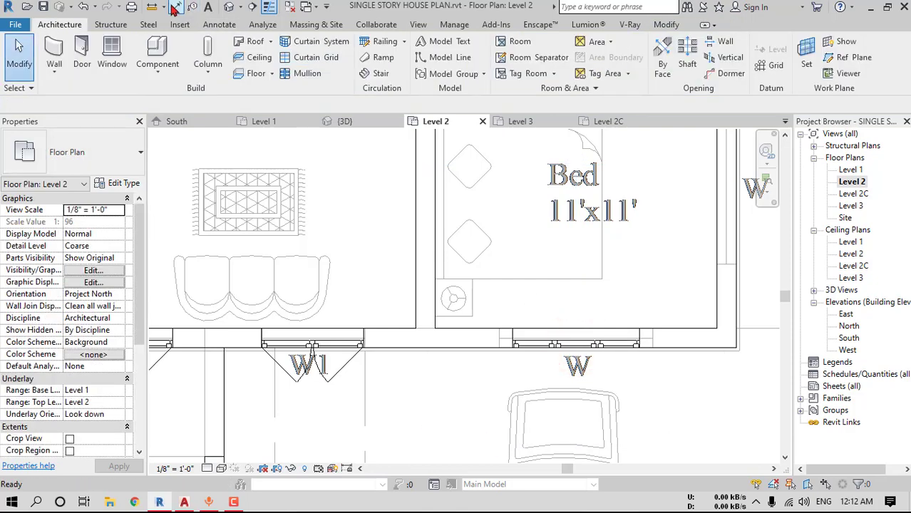
Measure the width of the W window opening in the bedroom's front wall
click(154, 7)
click(500, 328)
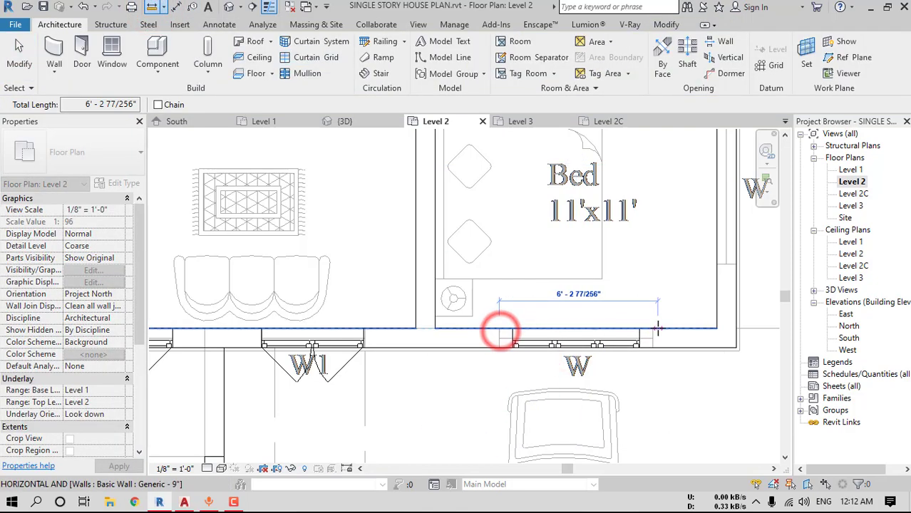
key(Escape)
Rename the triple window type at the W opening to 6'X4'6" and set its rough width to 6' 0"
click(598, 335)
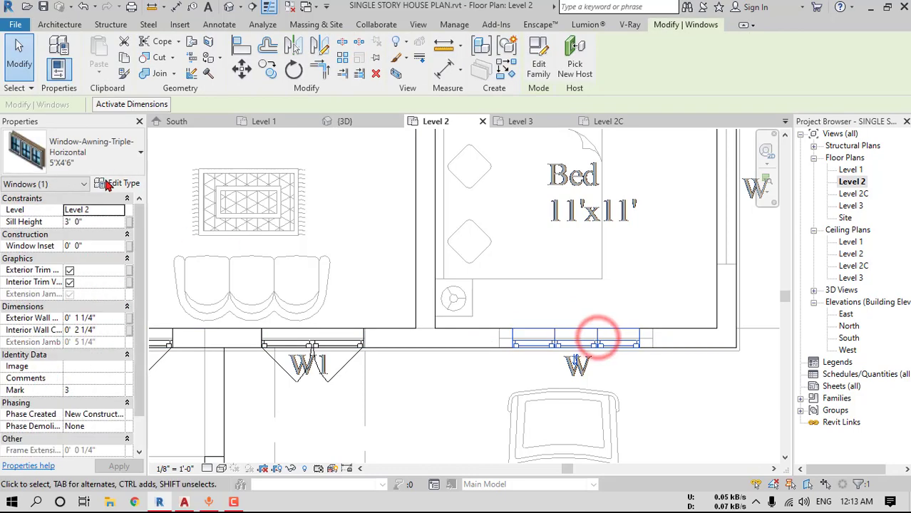
click(104, 183)
click(758, 82)
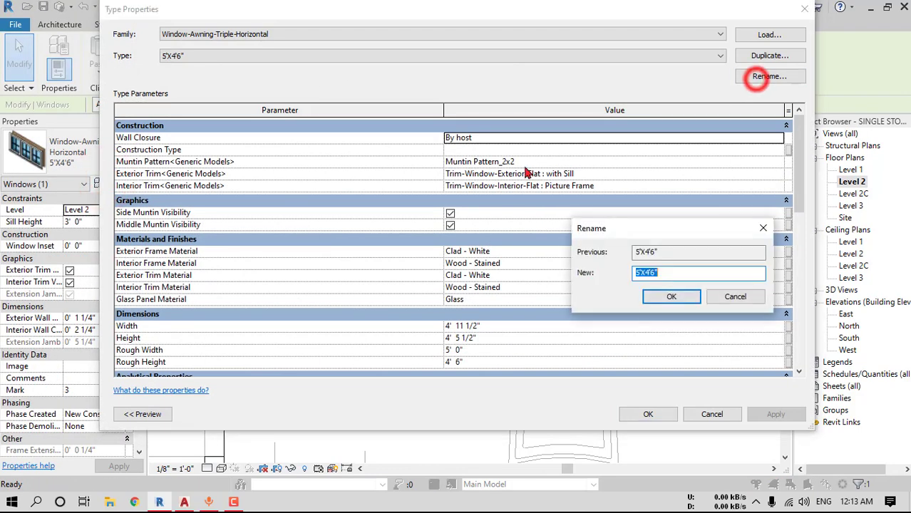
text(6)
click(670, 298)
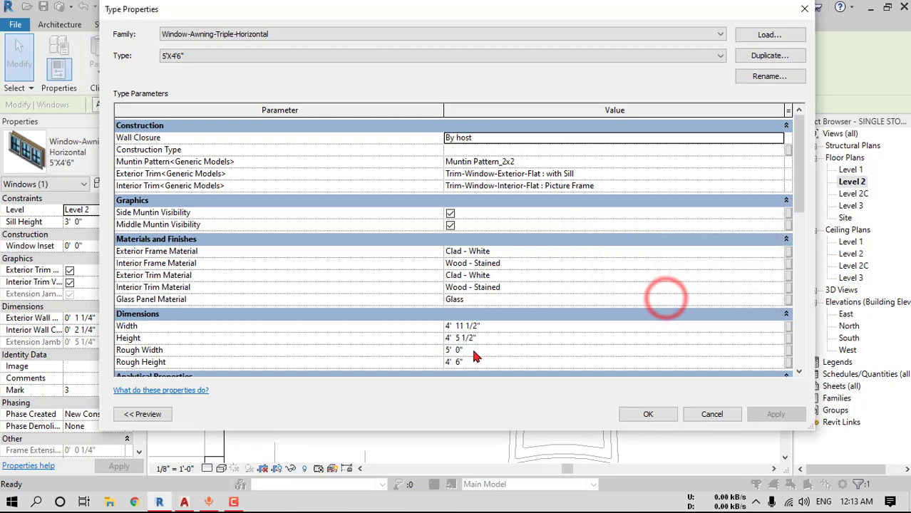
click(479, 349)
key(BackSpace)
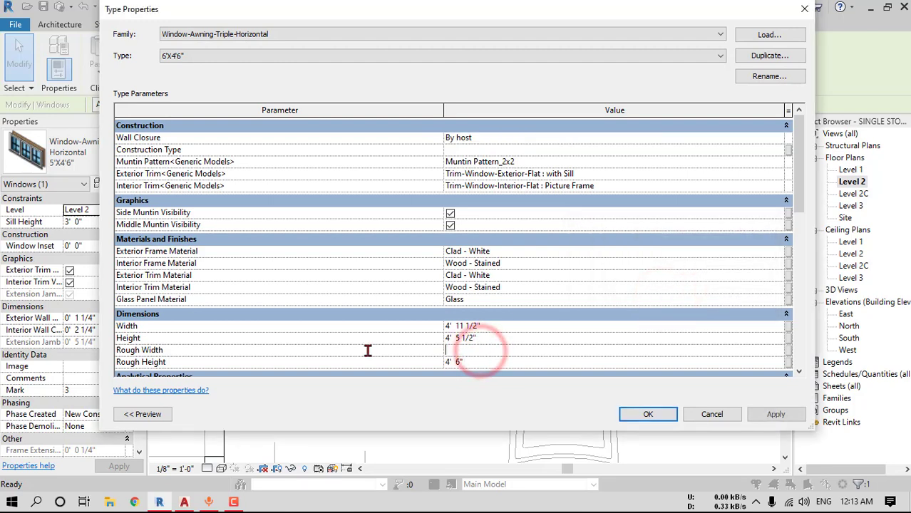
click(651, 415)
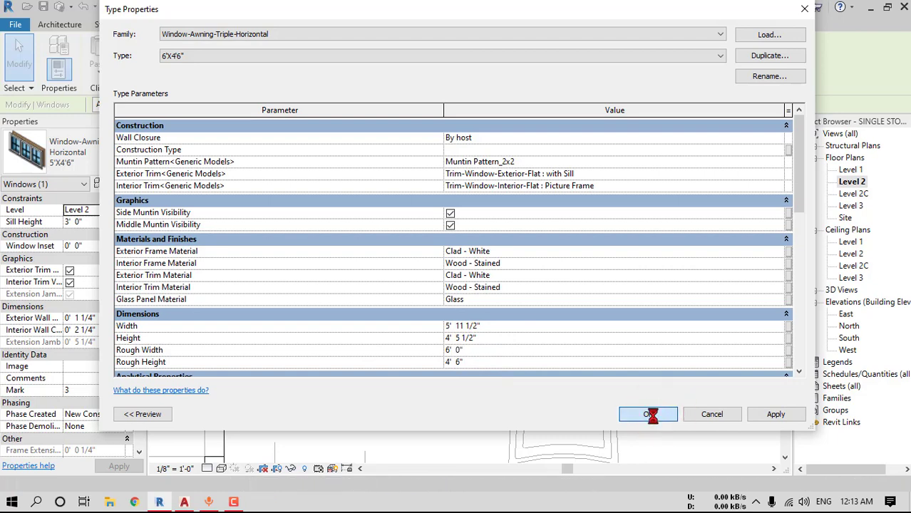
key(Escape)
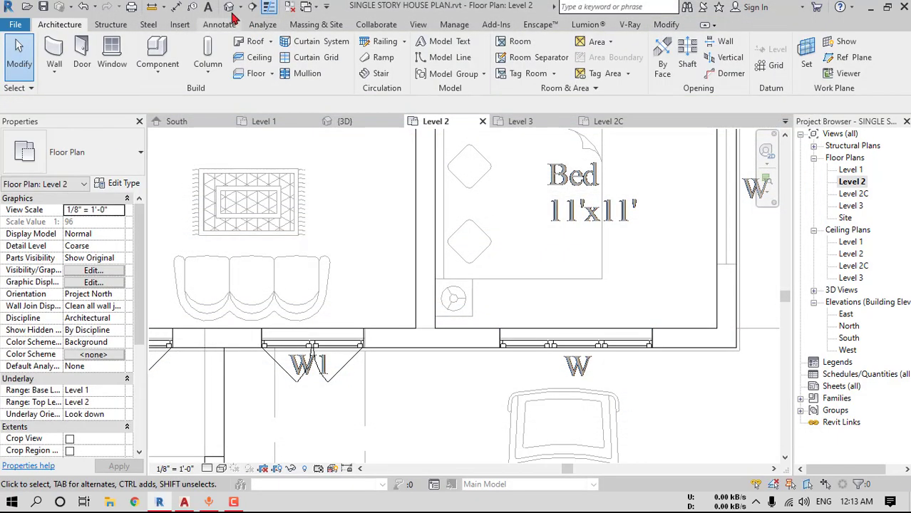
Show the 3D model from the front and examine the three front windows beside the double door
click(229, 7)
click(738, 173)
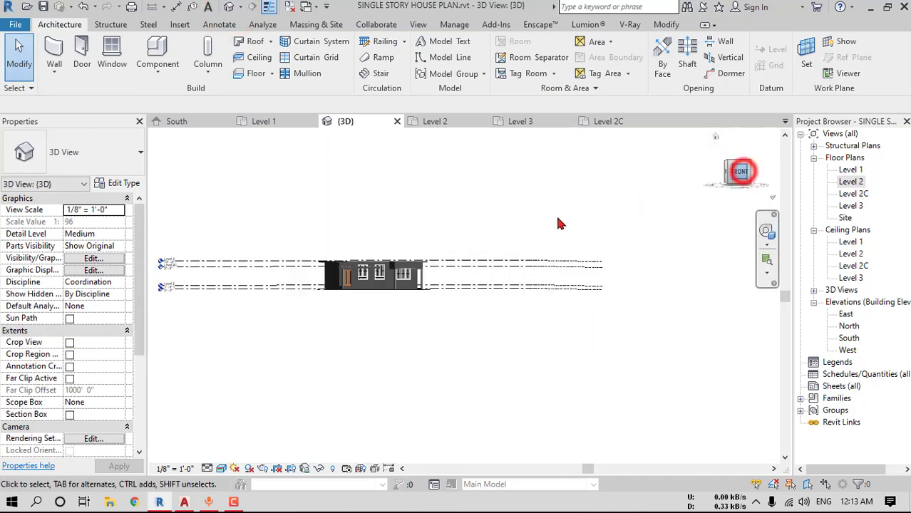
scroll(428, 288, up, 5)
click(438, 272)
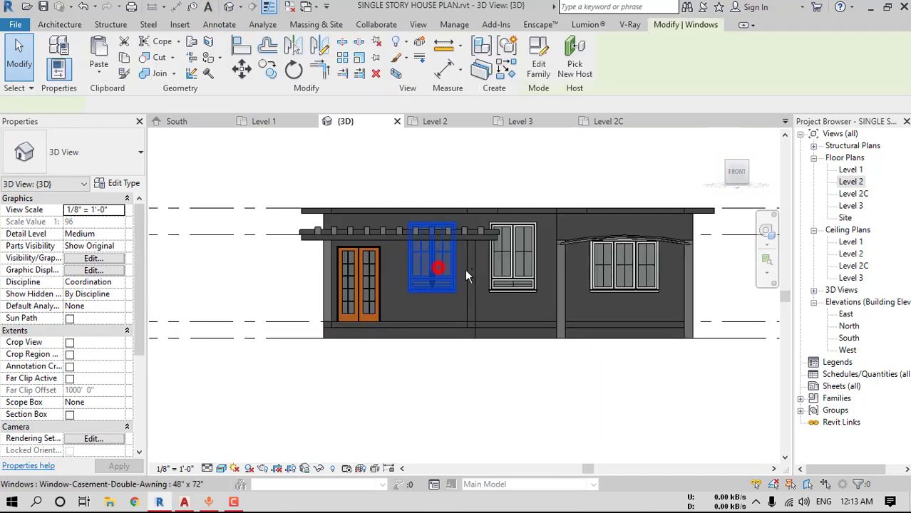
ctrl+click(602, 260)
scroll(406, 274, up, 6)
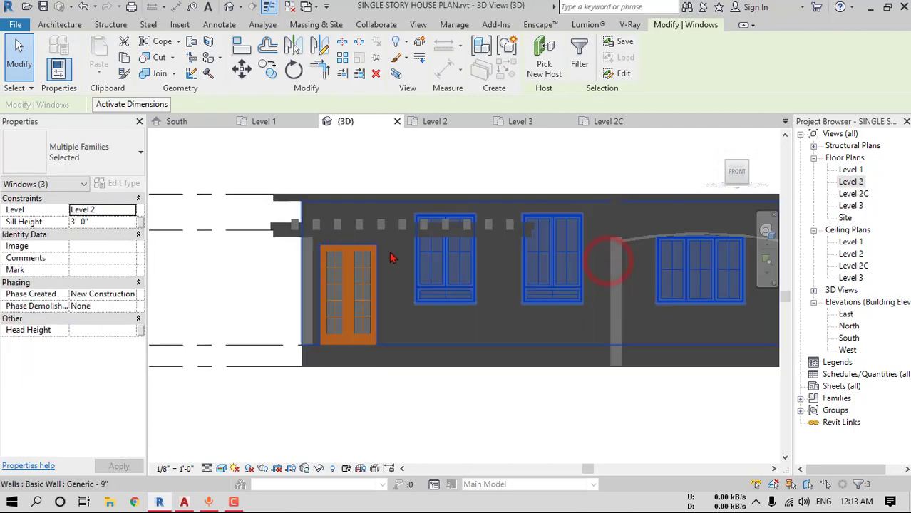
key(Escape)
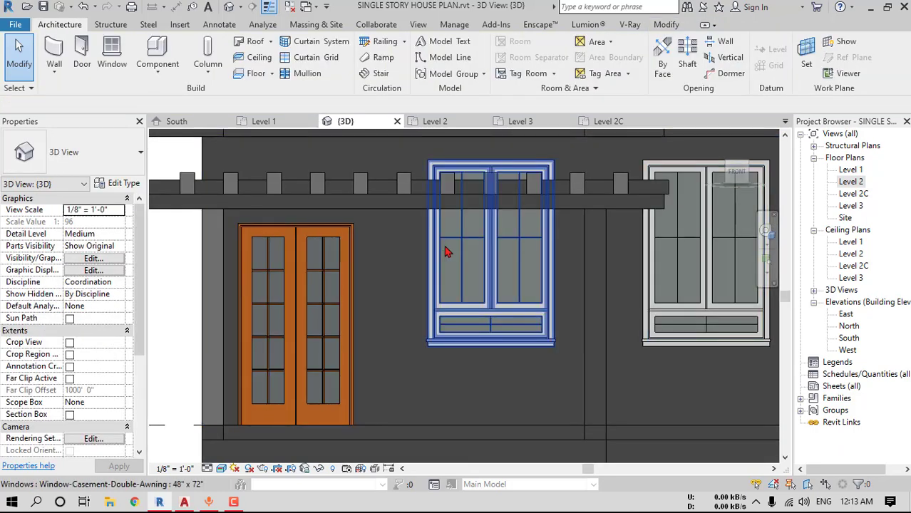
Try to align the top trim of the casement window nearest the door with the top of the double door
key(a)
key(l)
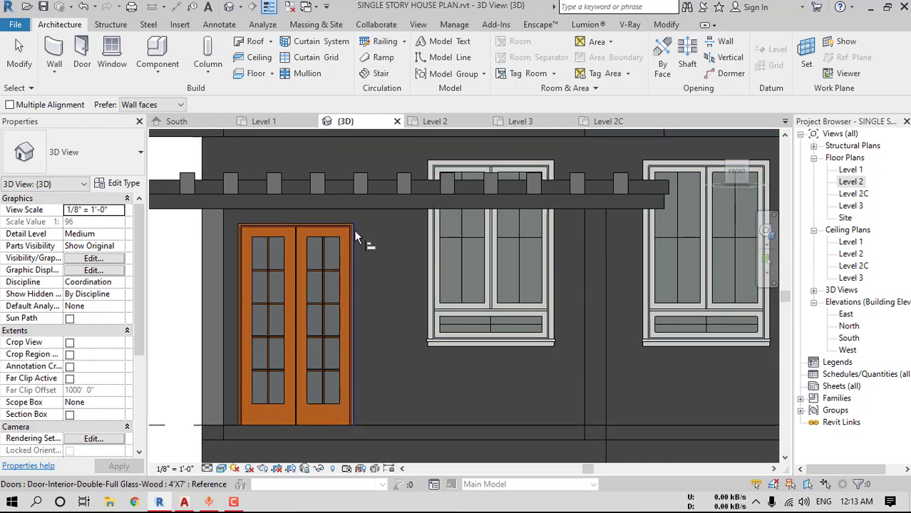
scroll(353, 226, up, 3)
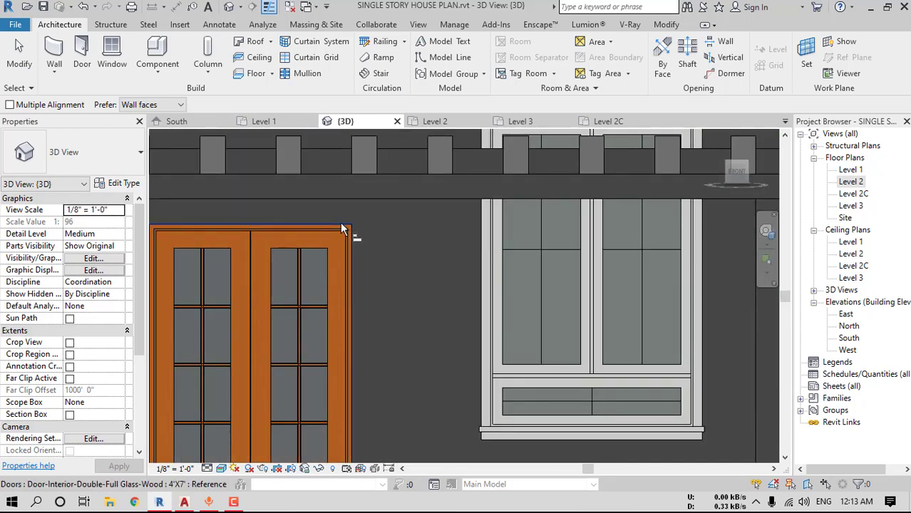
click(341, 224)
middle_drag(559, 170, 521, 248)
click(498, 193)
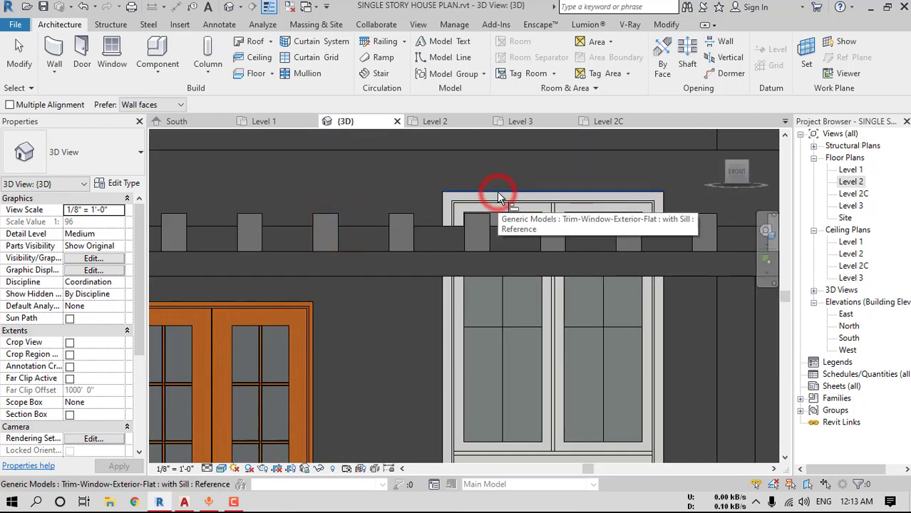
key(Escape)
key(Escape)
Edit the Window-Casement-Double-Awning family and delete its exterior and interior trims
scroll(459, 309, down, 3)
middle_drag(556, 365, 498, 327)
middle_drag(529, 362, 508, 348)
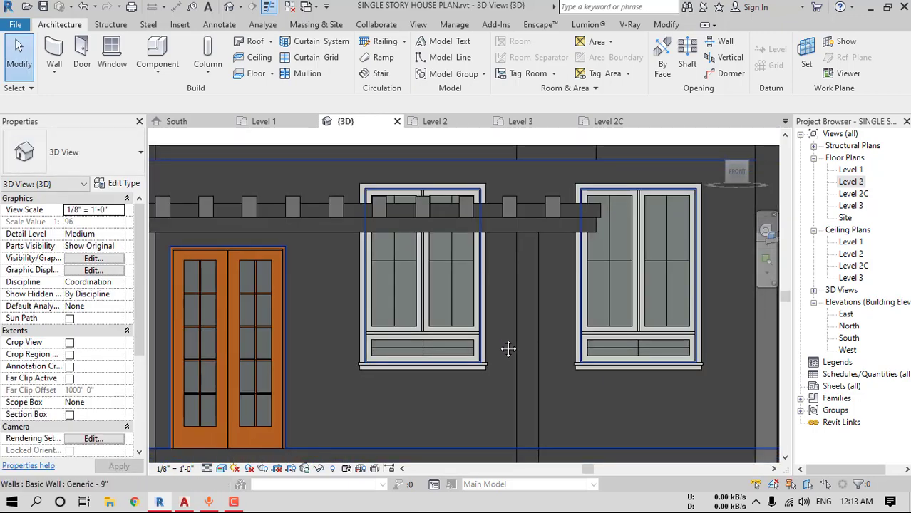
click(426, 333)
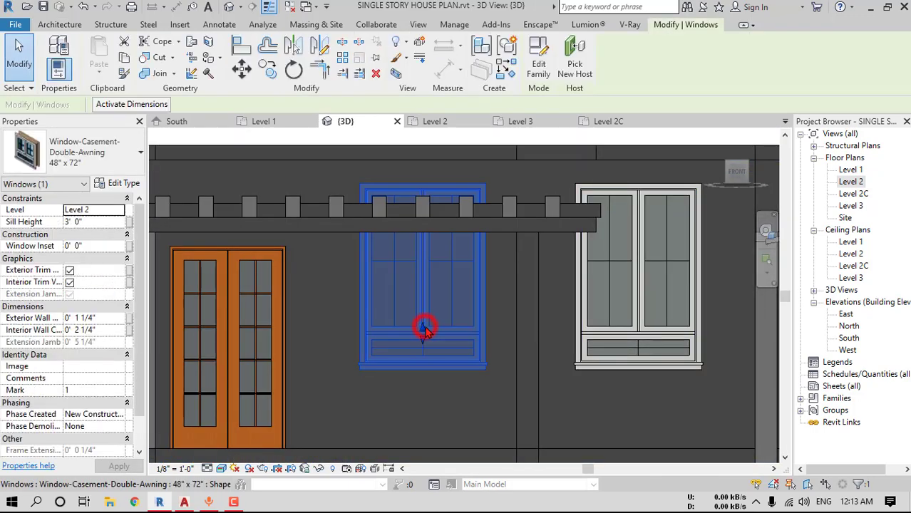
click(549, 74)
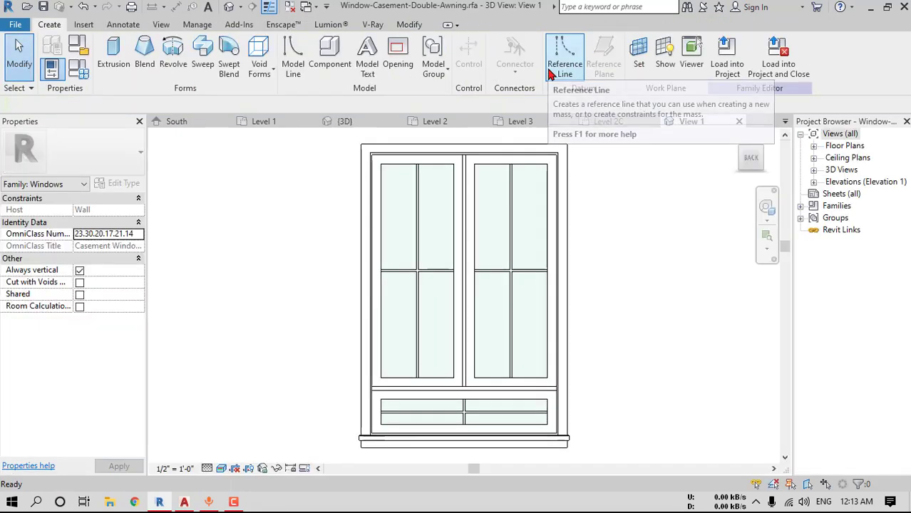
click(567, 146)
shift+middle_drag(589, 203, 413, 153)
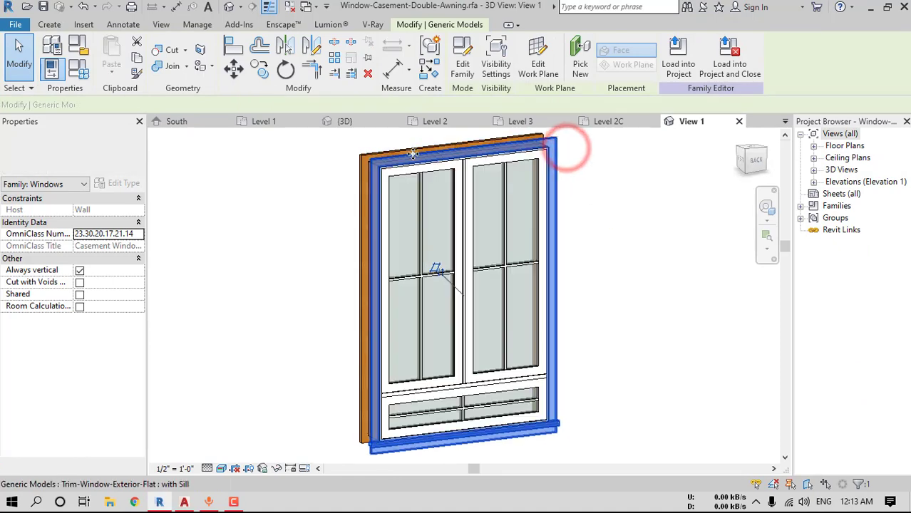
click(374, 153)
scroll(341, 214, up, 4)
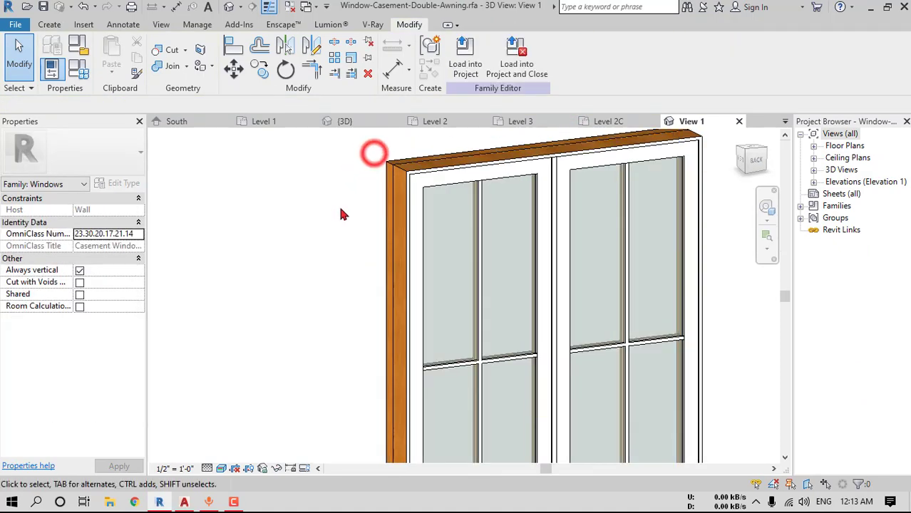
scroll(342, 215, down, 4)
Load the edited casement family into the project and close it without saving, overwriting the existing version
click(517, 53)
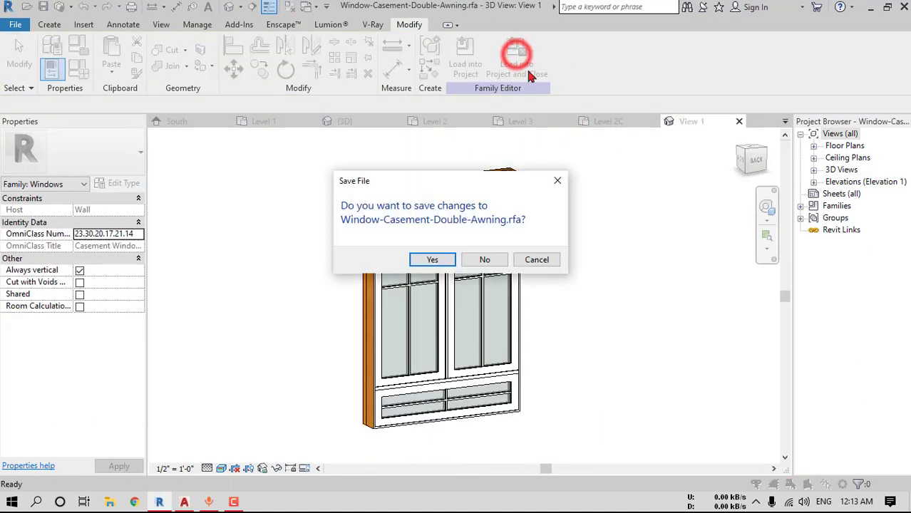
click(482, 260)
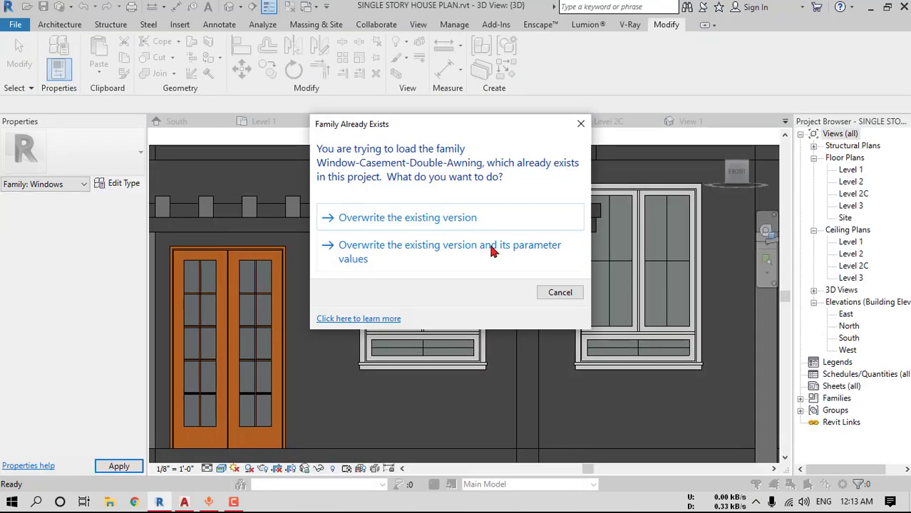
click(462, 216)
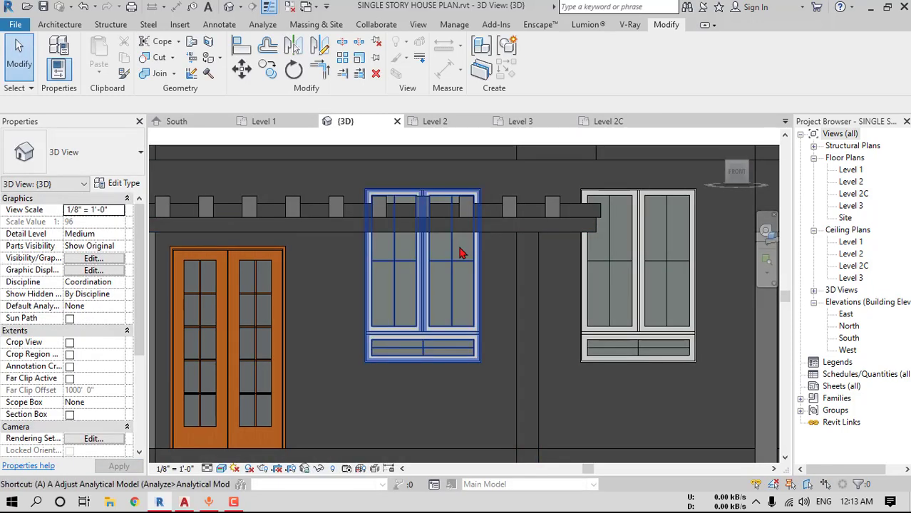
Align the top of the casement window nearest the door with the top of the double door
key(a)
key(l)
scroll(275, 251, up, 5)
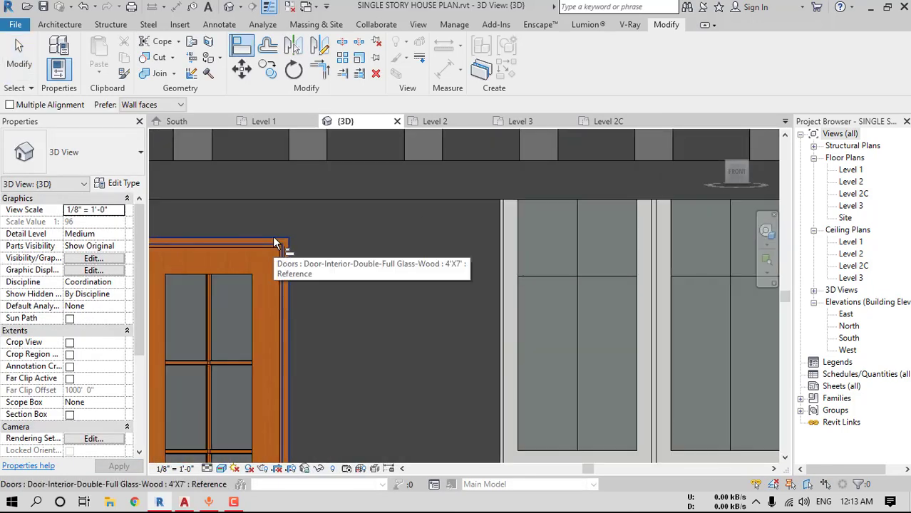
scroll(272, 235, down, 3)
middle_drag(272, 235, 460, 221)
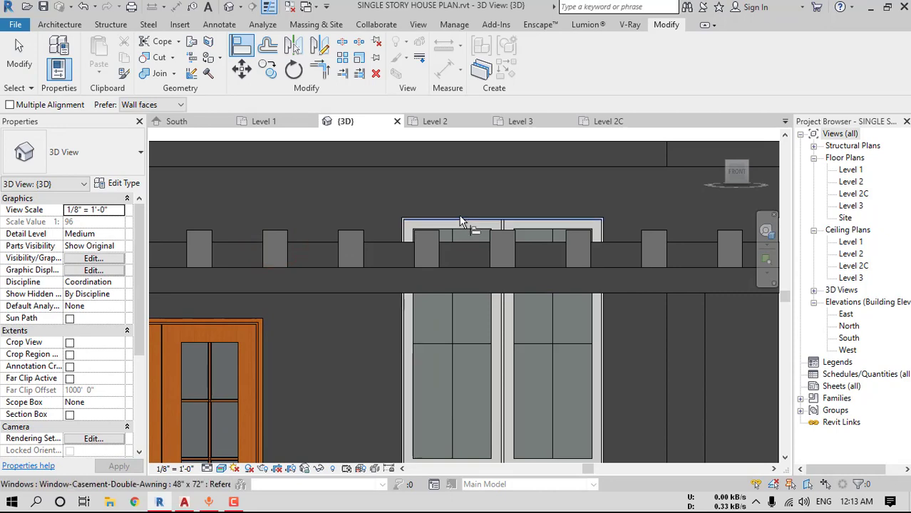
scroll(460, 220, up, 2)
click(461, 218)
click(464, 216)
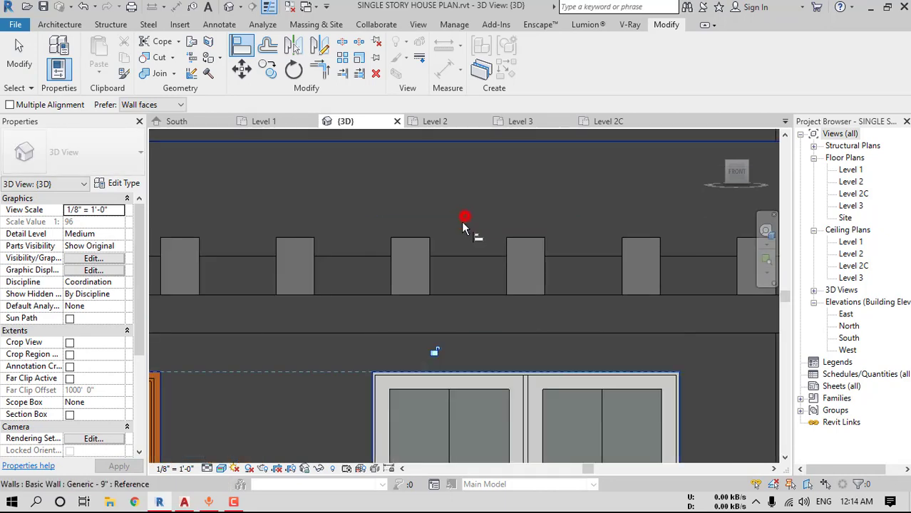
scroll(464, 221, down, 3)
key(Escape)
Set the sill height of the second double casement window to 1' 0", matching the window nearest the door
click(445, 260)
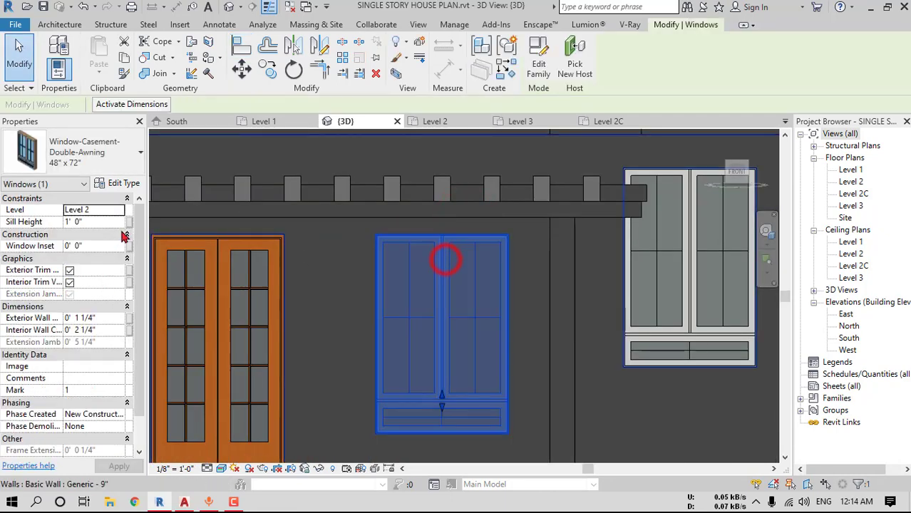
click(112, 220)
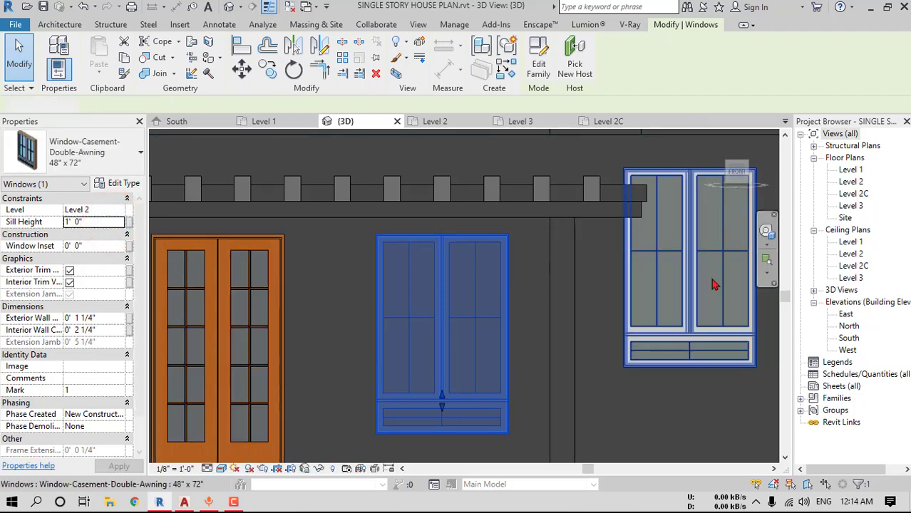
click(689, 271)
click(112, 222)
text(1)
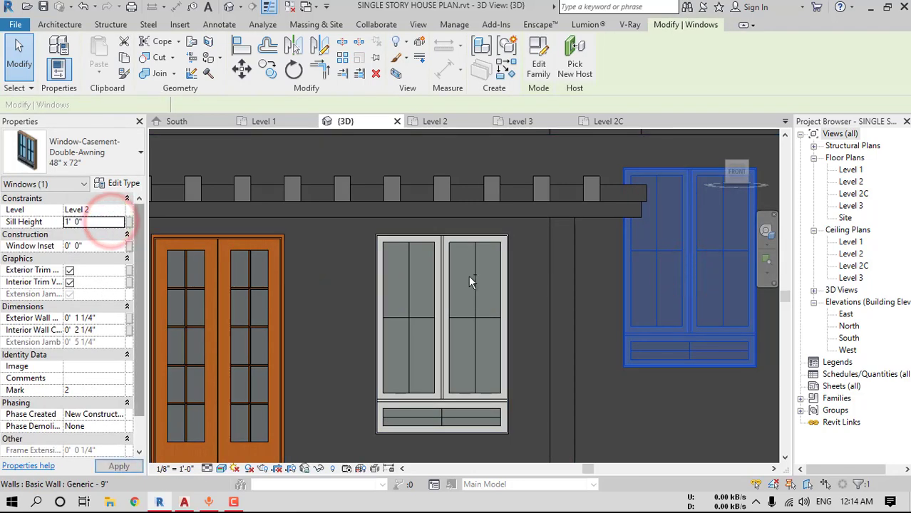
scroll(471, 280, down, 2)
middle_drag(724, 285, 449, 265)
key(Escape)
Delete the exterior and interior trims from the Window-Awning-Triple-Horizontal family and reload it into the project, overwriting the existing version
click(586, 253)
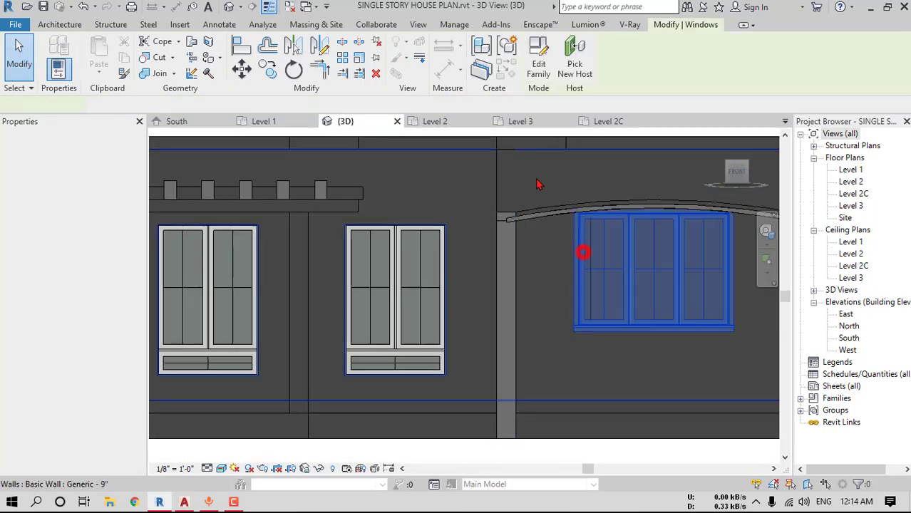
click(539, 75)
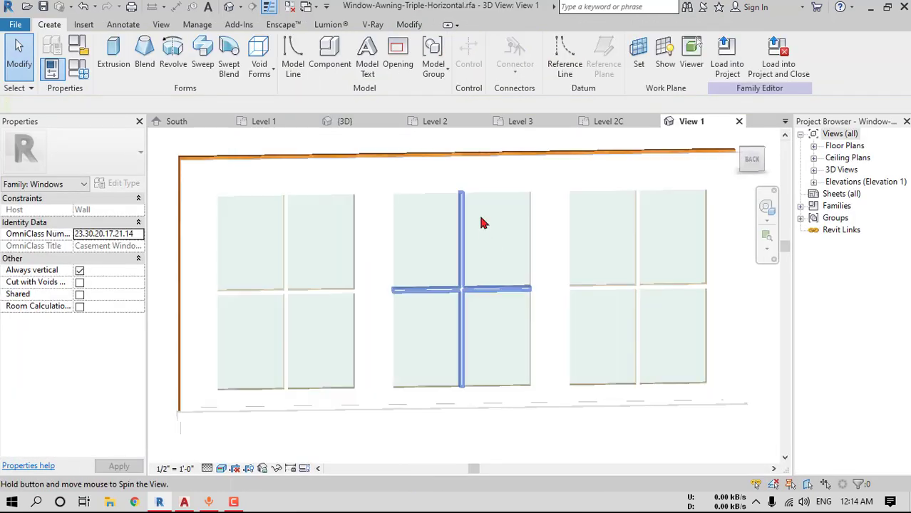
click(481, 167)
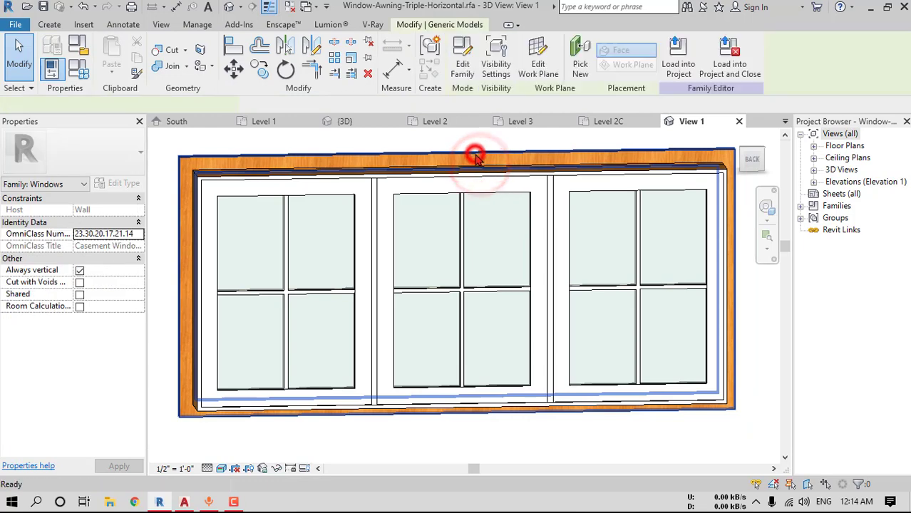
key(Delete)
click(464, 65)
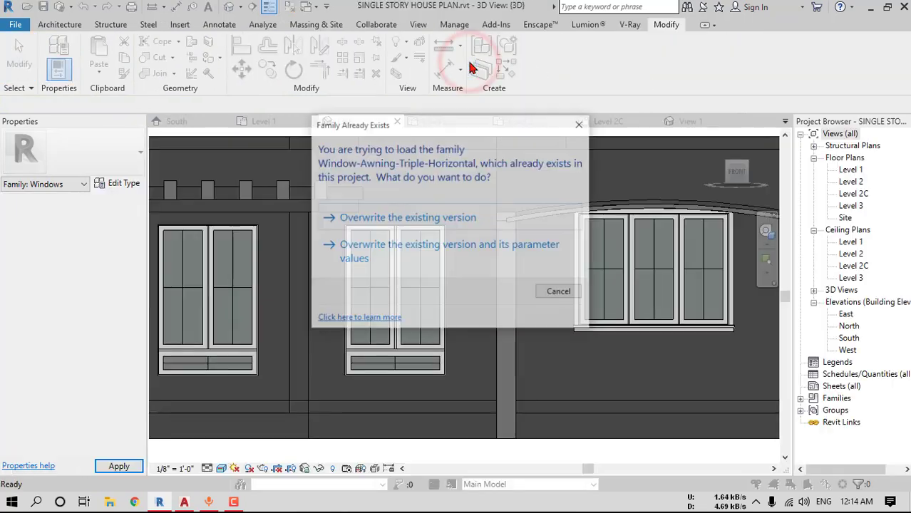
click(469, 219)
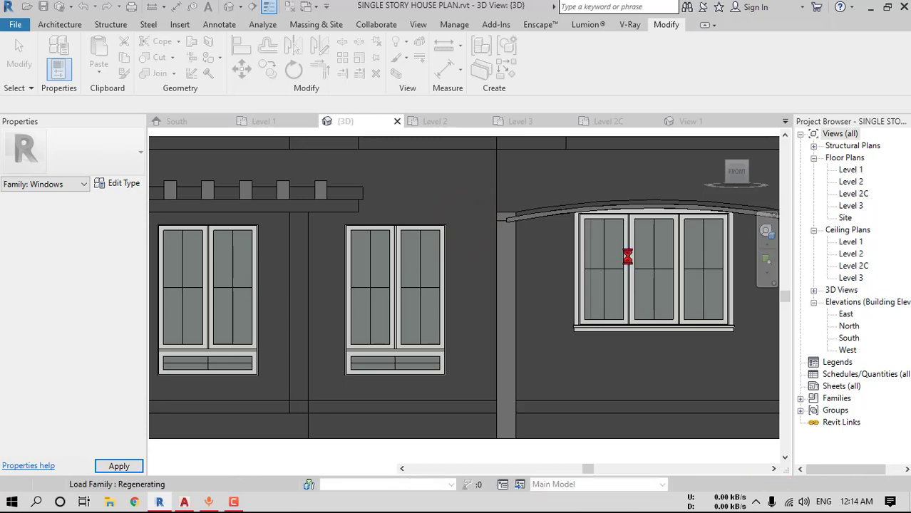
Align the top of the triple awning window under the arched porch with the top of the adjacent double casement window
shift+middle_drag(645, 251, 648, 249)
key(l)
scroll(446, 211, up, 4)
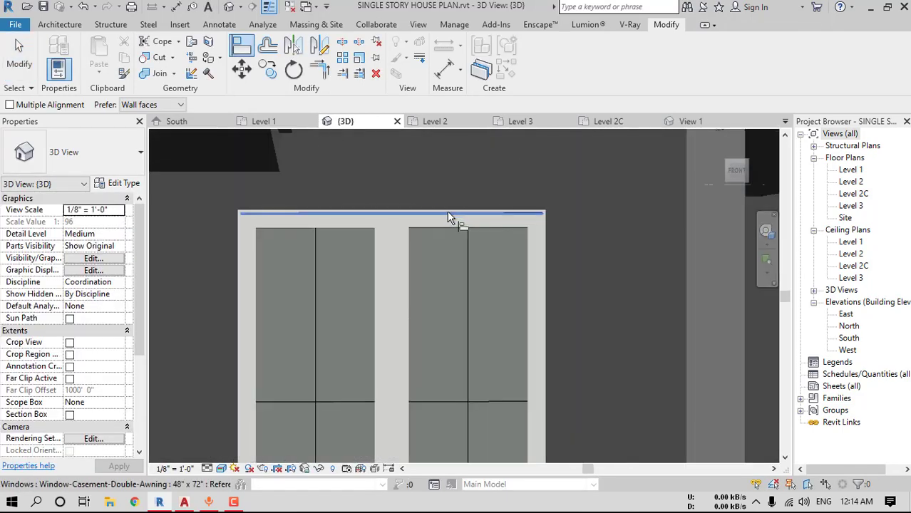
click(452, 213)
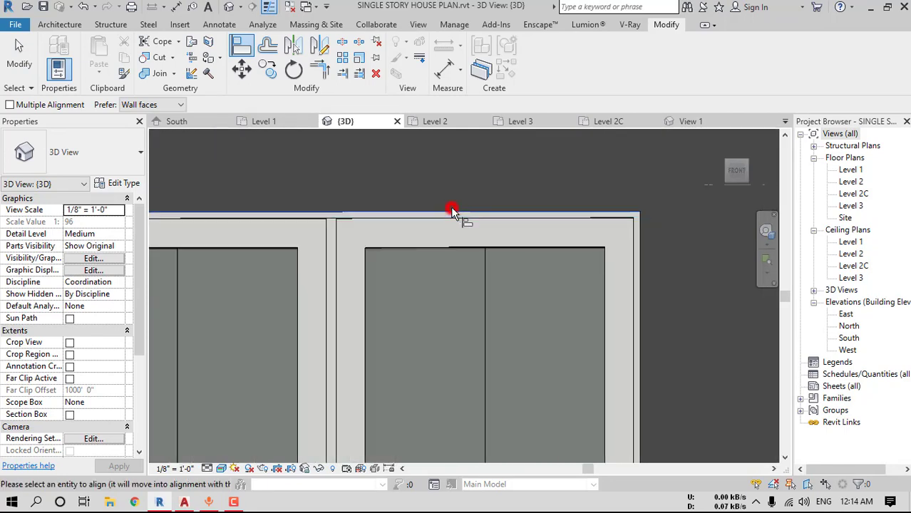
middle_drag(451, 212, 584, 191)
click(586, 187)
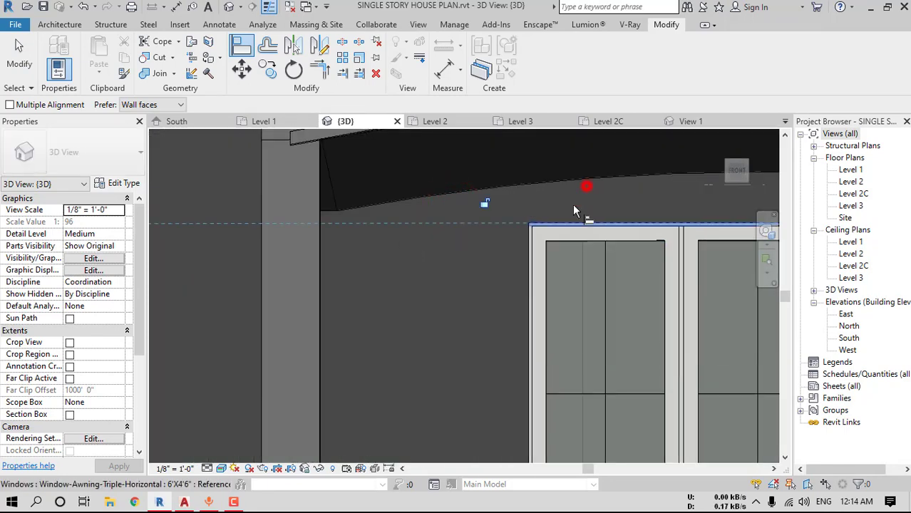
scroll(535, 262, down, 4)
shift+middle_drag(643, 318, 620, 307)
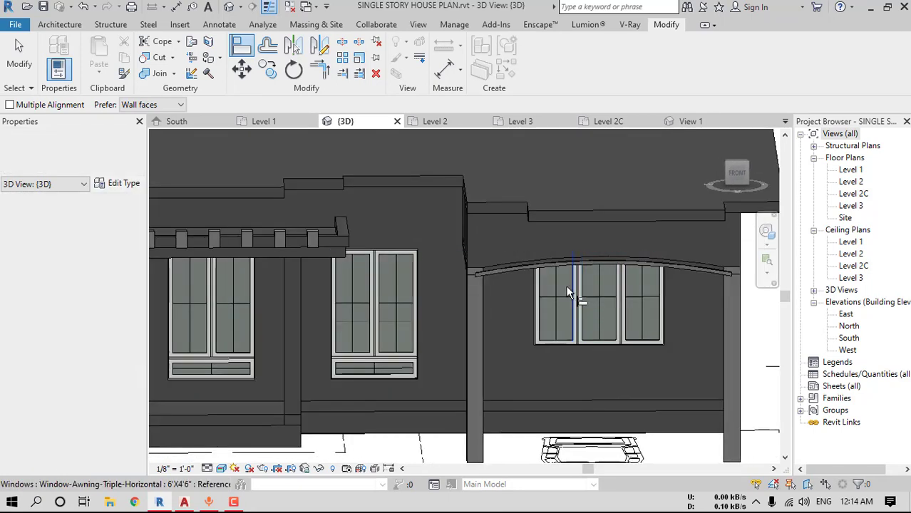
scroll(613, 299, down, 2)
key(Escape)
Switch to the AutoCAD elevation and measure the height of the double casement window's lower panel
scroll(471, 357, up, 5)
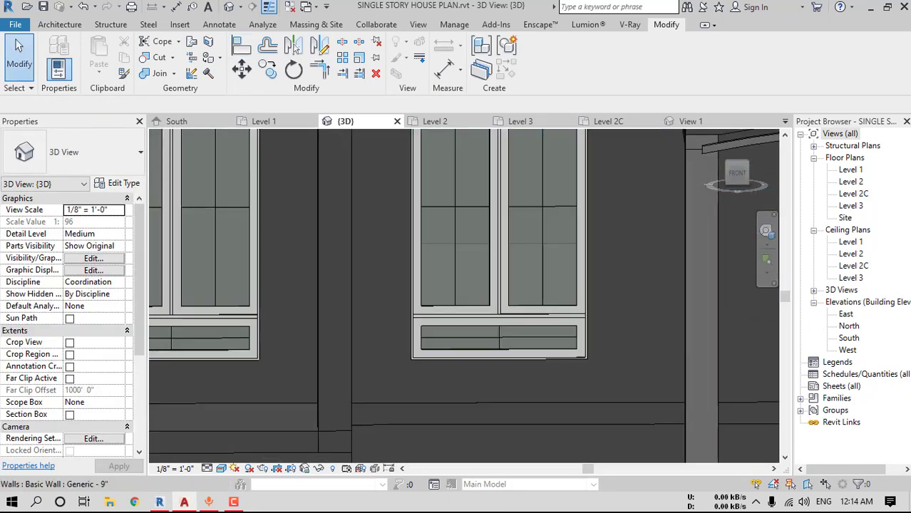
drag(910, 132, 531, 94)
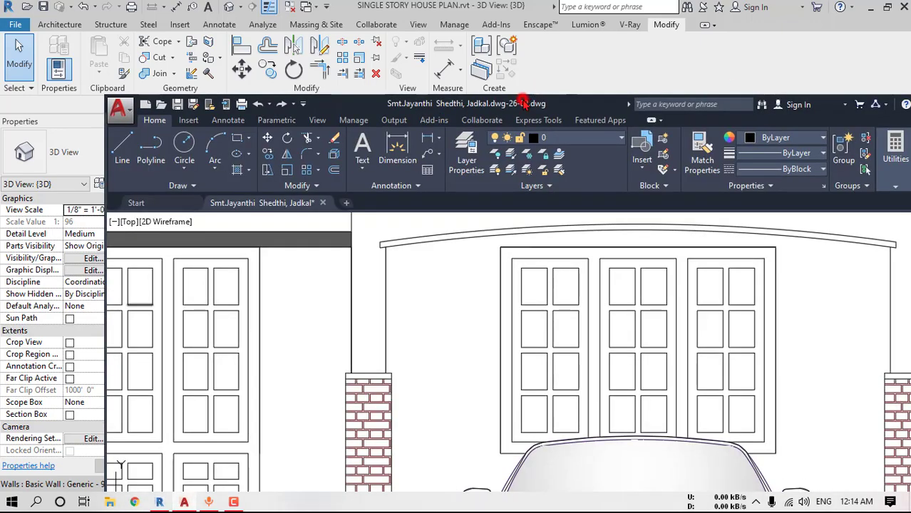
double_click(523, 102)
click(321, 41)
scroll(250, 355, up, 4)
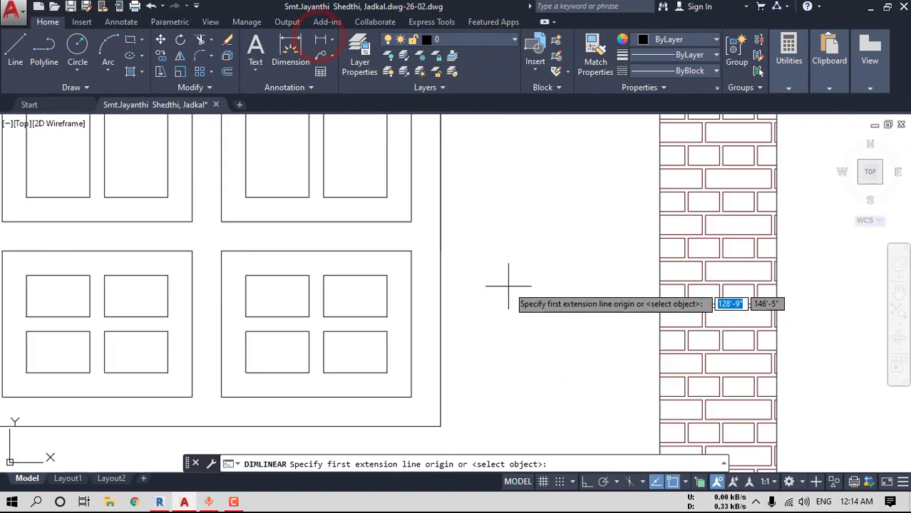
click(411, 252)
click(411, 396)
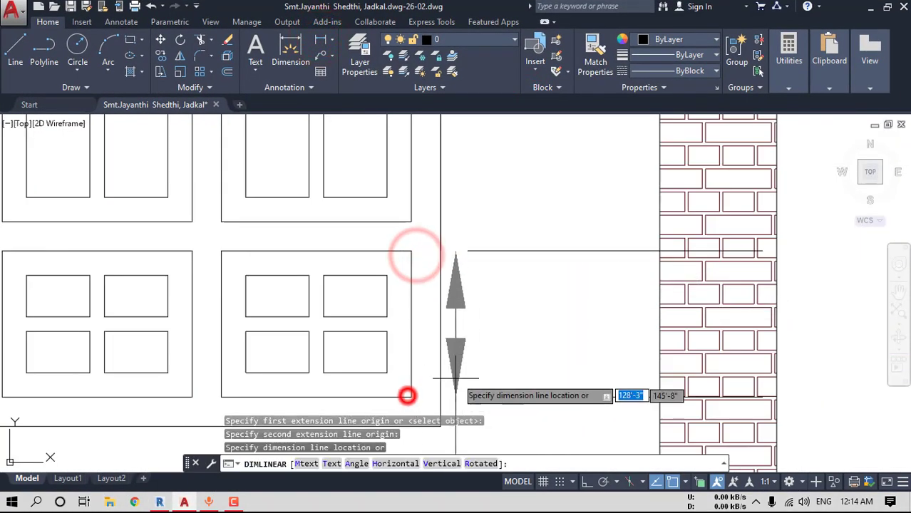
scroll(451, 387, down, 4)
middle_drag(451, 386, 475, 290)
key(Escape)
scroll(468, 285, up, 5)
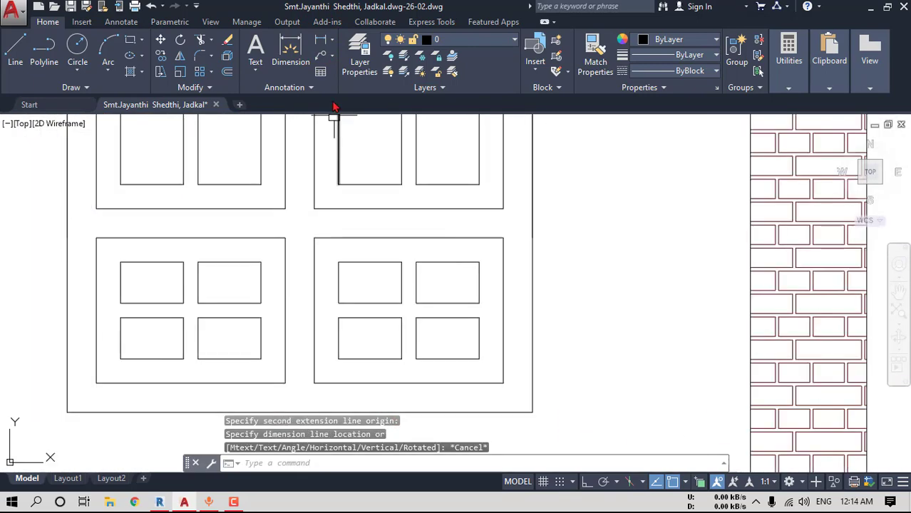
Measure from the lower panel's top edge to the bottom of the window's outer frame, then return to the Revit model
click(322, 41)
click(503, 238)
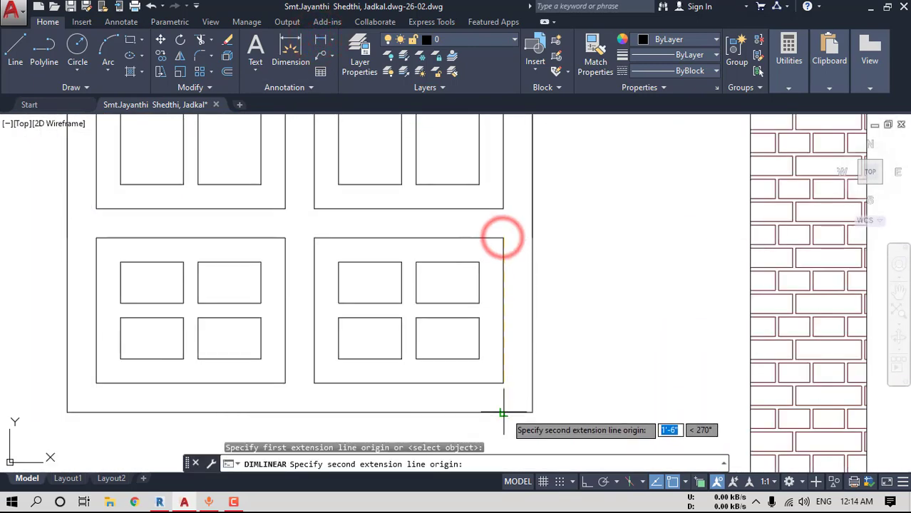
click(503, 412)
scroll(502, 412, down, 5)
key(Escape)
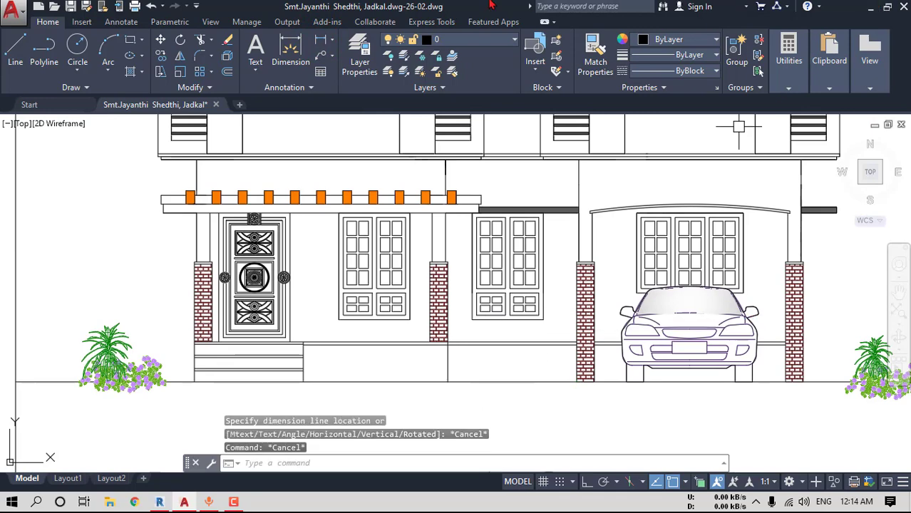
double_click(432, 6)
click(424, 5)
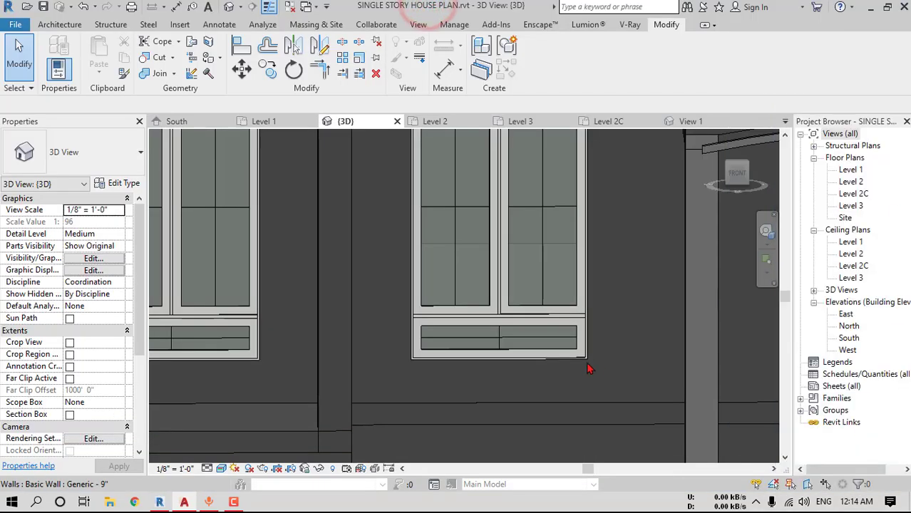
Set the Awning Height of the 48" x 72" Window-Casement-Double-Awning type to 1'6"
click(517, 311)
click(130, 184)
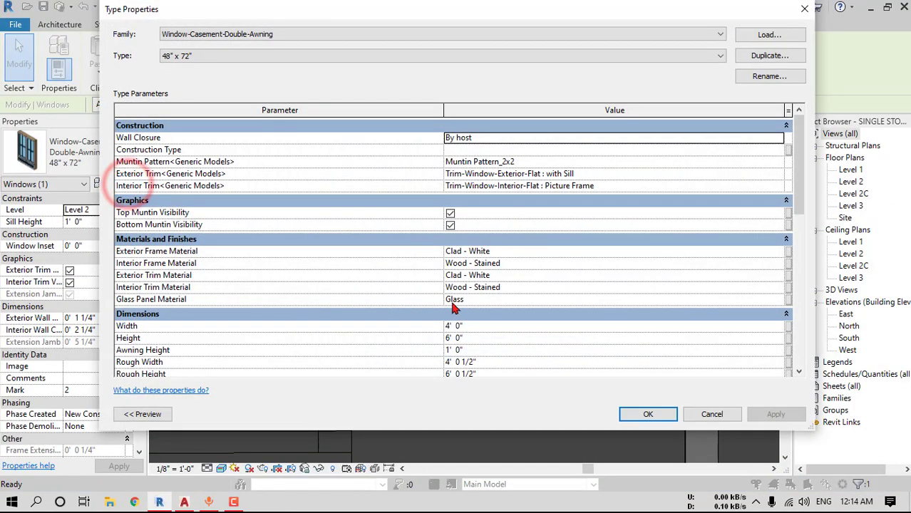
scroll(474, 366, down, 2)
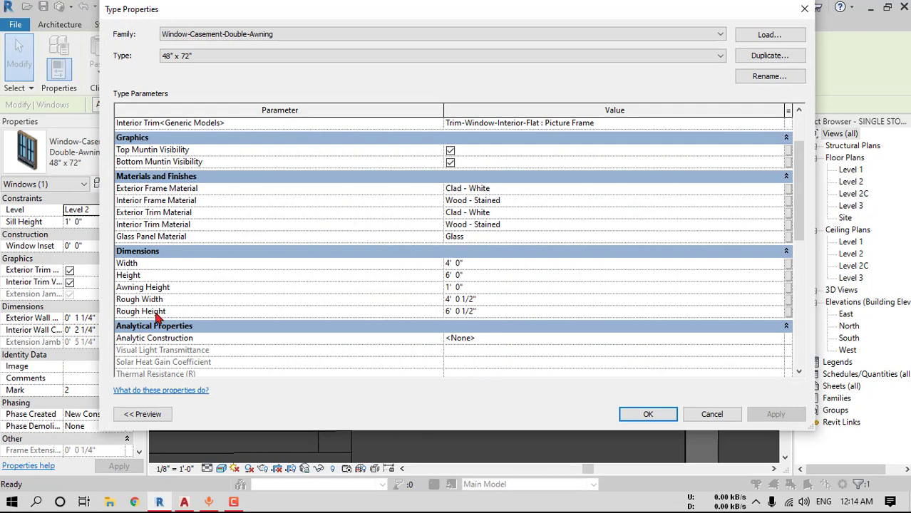
click(179, 287)
click(470, 287)
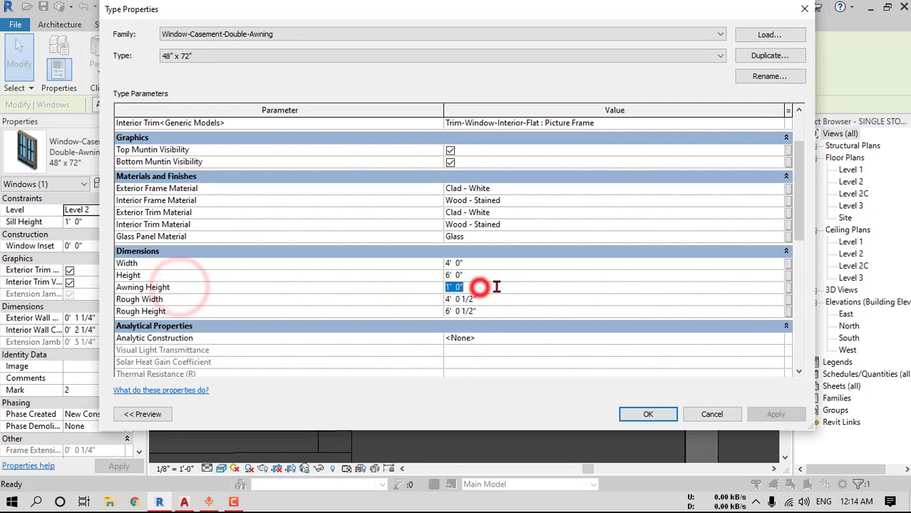
text(1)
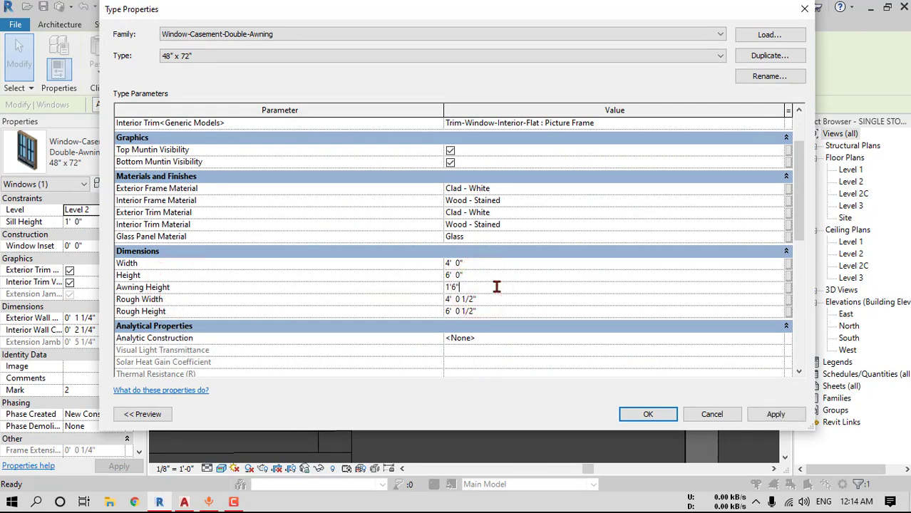
click(649, 414)
scroll(517, 333, down, 6)
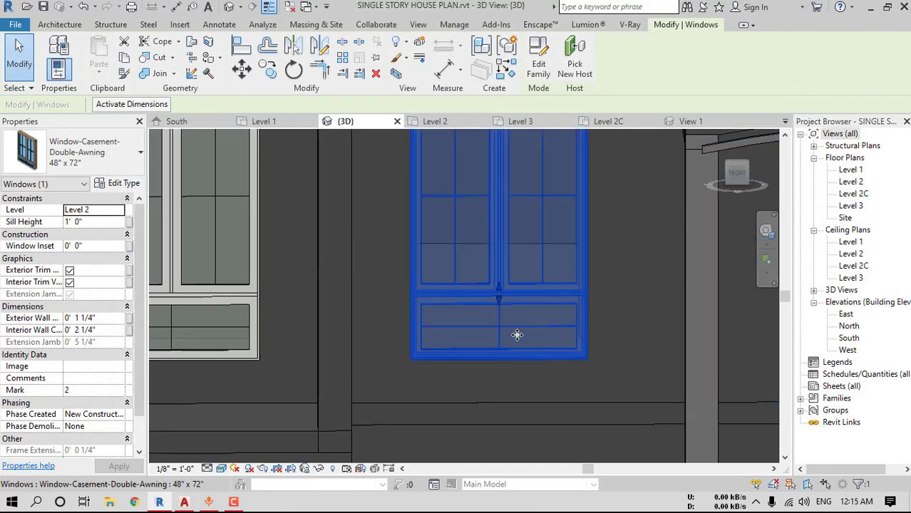
key(Escape)
shift+middle_drag(623, 383, 603, 380)
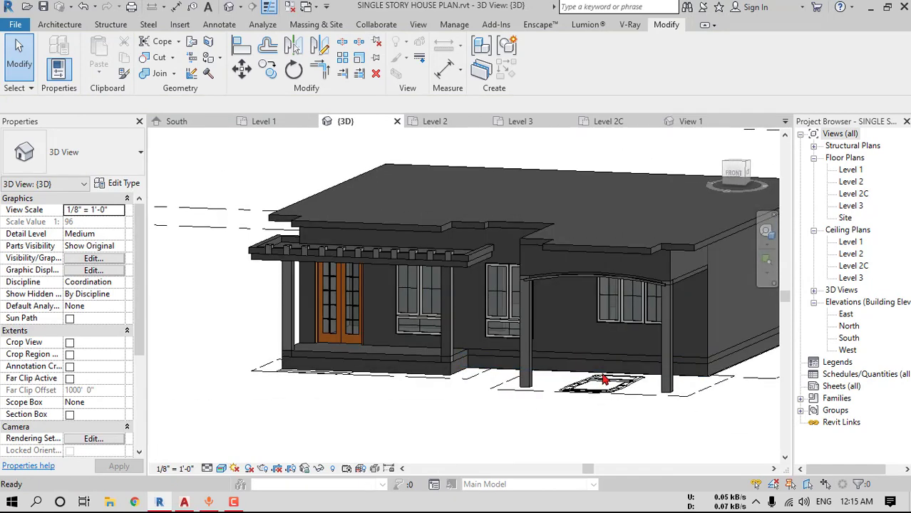
On the Level 2 plan, create a similar 6'X4'6" triple awning window at the W mark on the 11'x11' bedroom's side wall
double_click(848, 183)
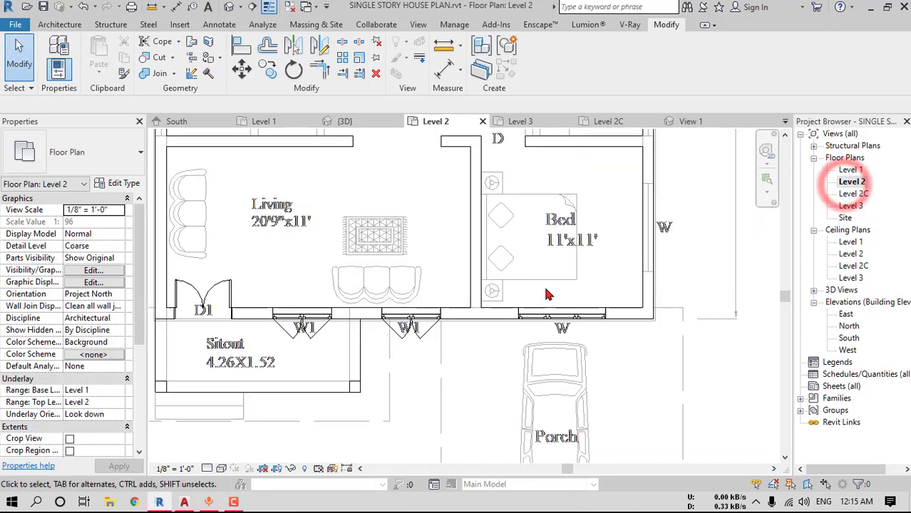
click(577, 311)
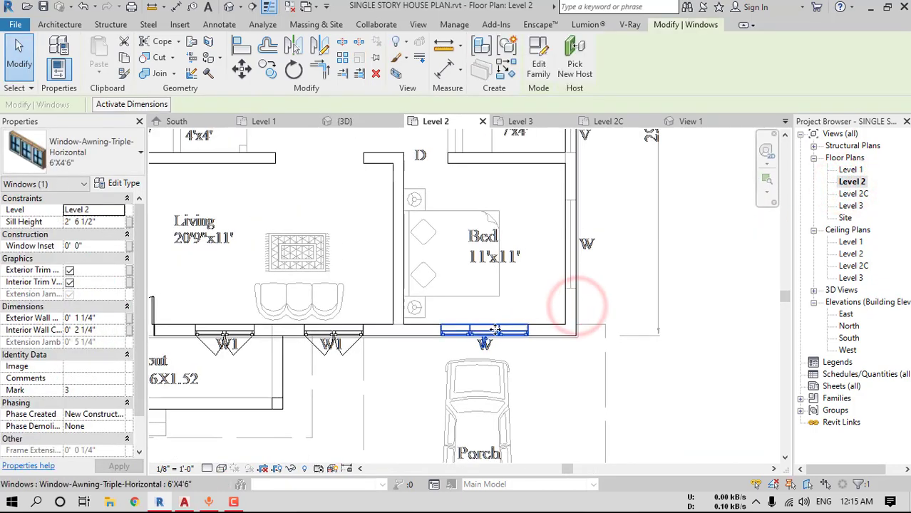
click(507, 69)
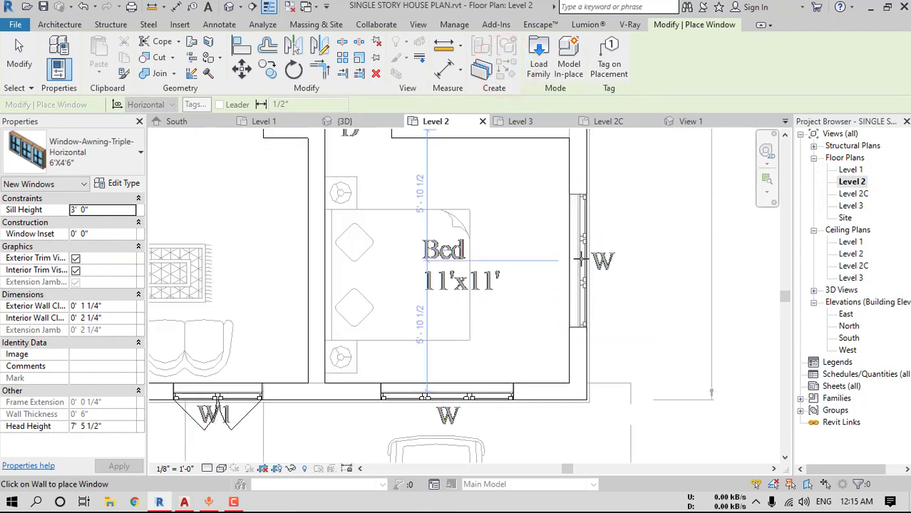
click(582, 258)
scroll(603, 290, down, 2)
Place another 6'X4'6" triple awning window at the W mark on the side wall of the 11'x11'6" bedroom
middle_drag(619, 238, 622, 352)
middle_drag(618, 214, 618, 309)
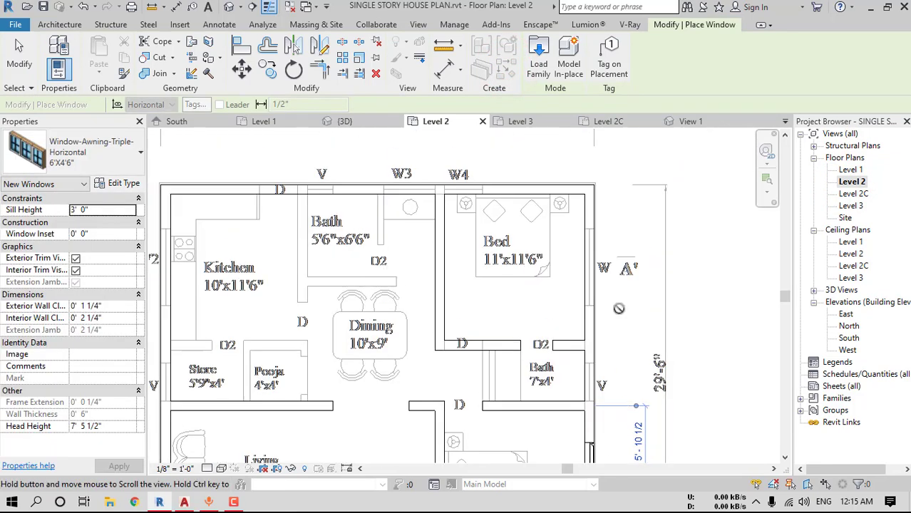
scroll(597, 263, up, 1)
scroll(586, 261, up, 1)
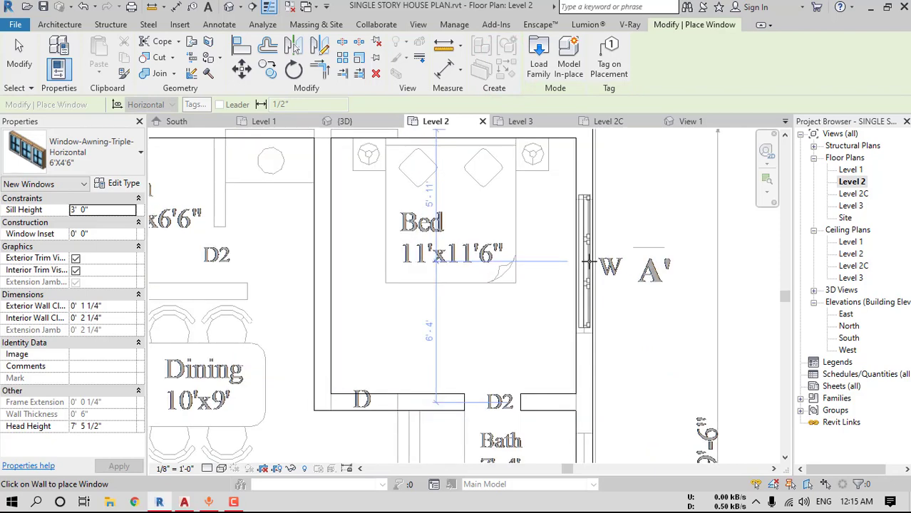
Place a 6'X4'6" triple awning window at the W2 mark on the kitchen's outer wall and finish placing windows
middle_drag(586, 266, 803, 236)
middle_drag(463, 268, 604, 185)
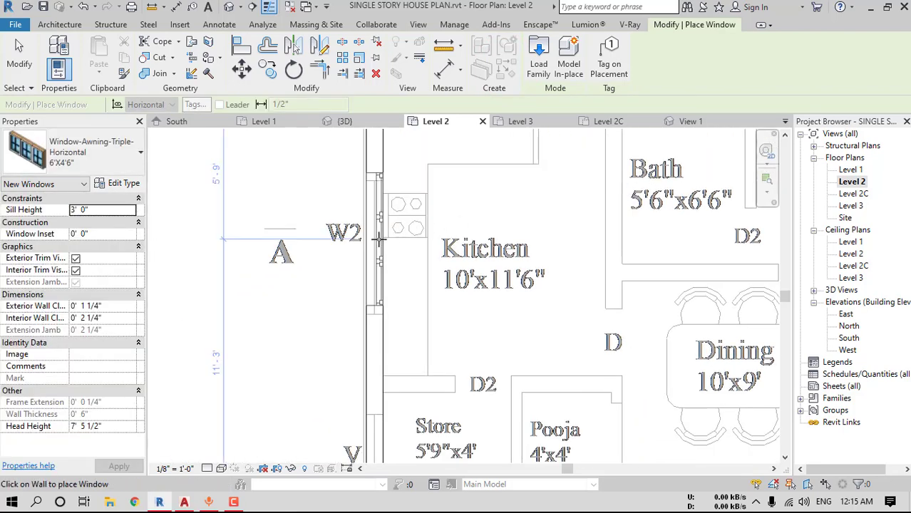
scroll(378, 239, up, 1)
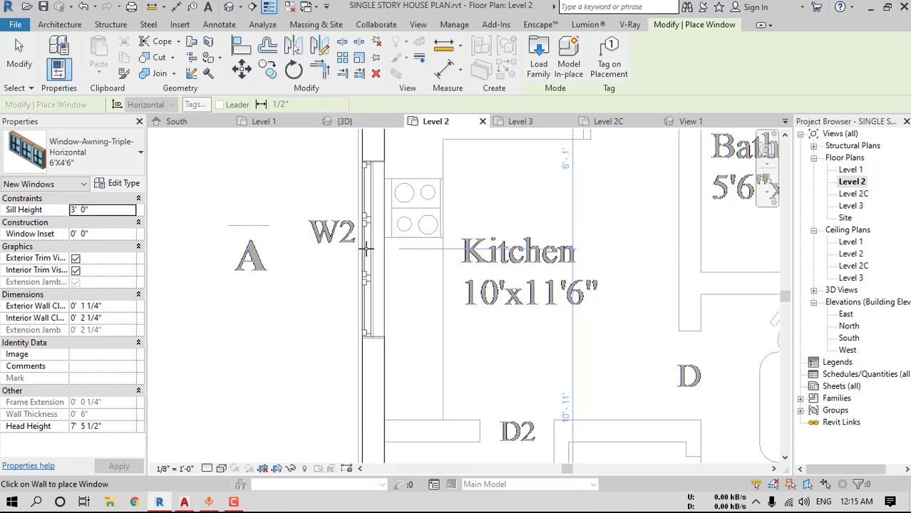
scroll(364, 251, down, 3)
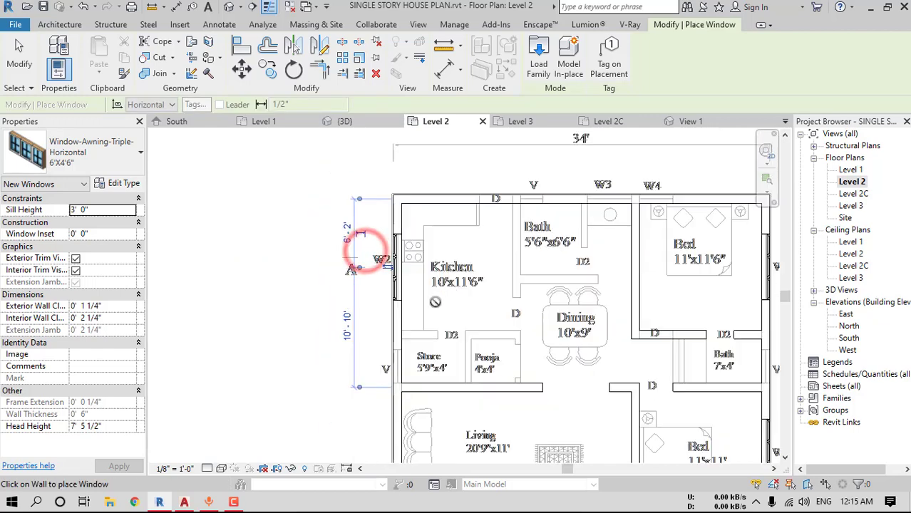
scroll(456, 328, up, 1)
scroll(456, 328, down, 2)
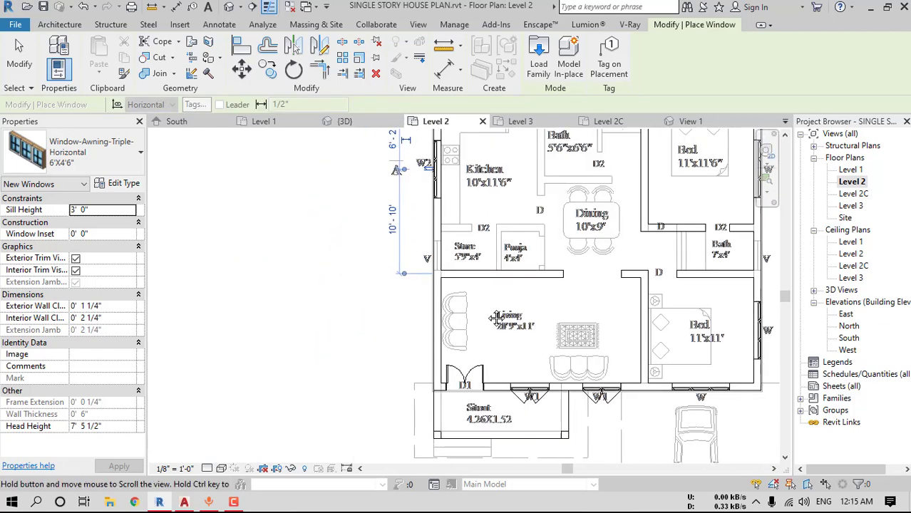
key(Escape)
In the 3D view, copy the sill height value of the triple awning window under the front porch
click(229, 7)
shift+middle_drag(644, 366, 677, 321)
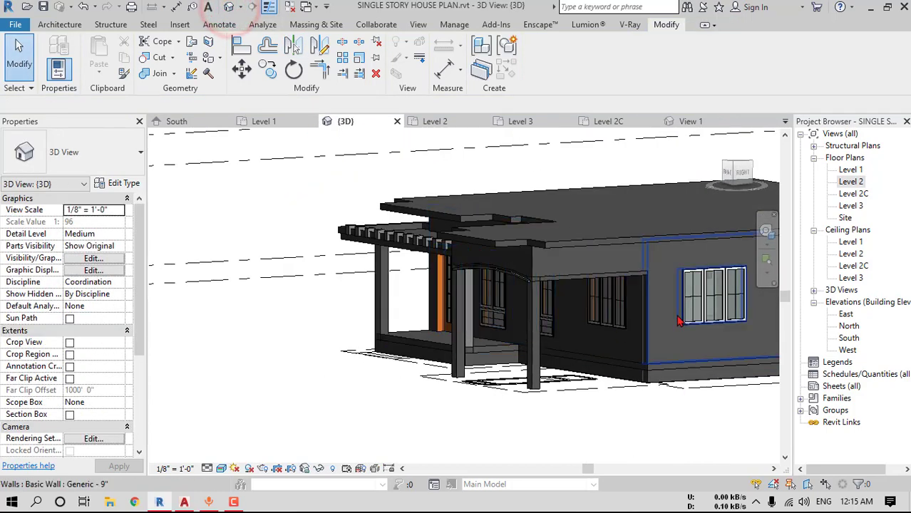
middle_drag(734, 309, 364, 310)
click(463, 301)
click(359, 299)
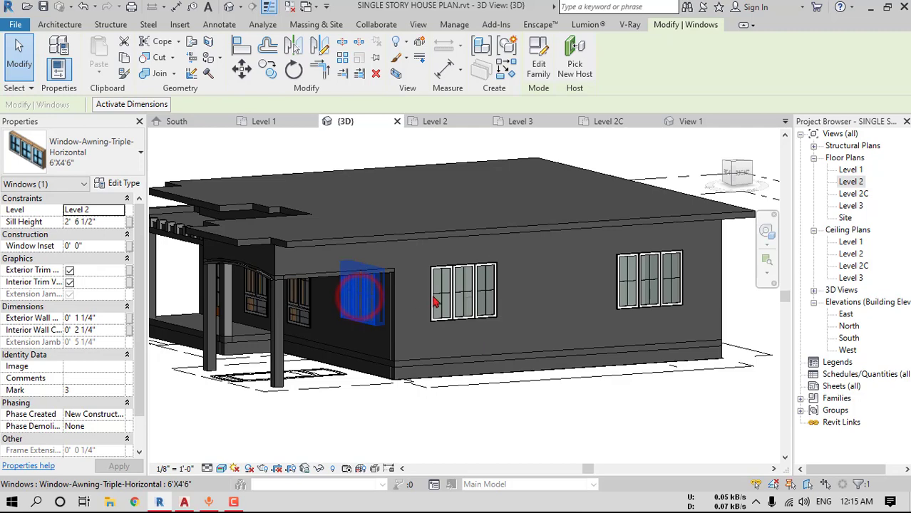
key(Escape)
click(354, 290)
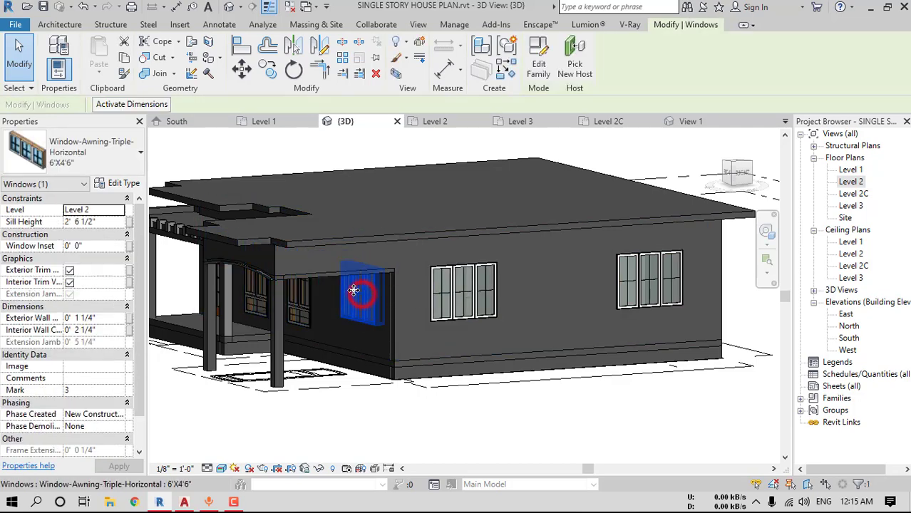
click(98, 221)
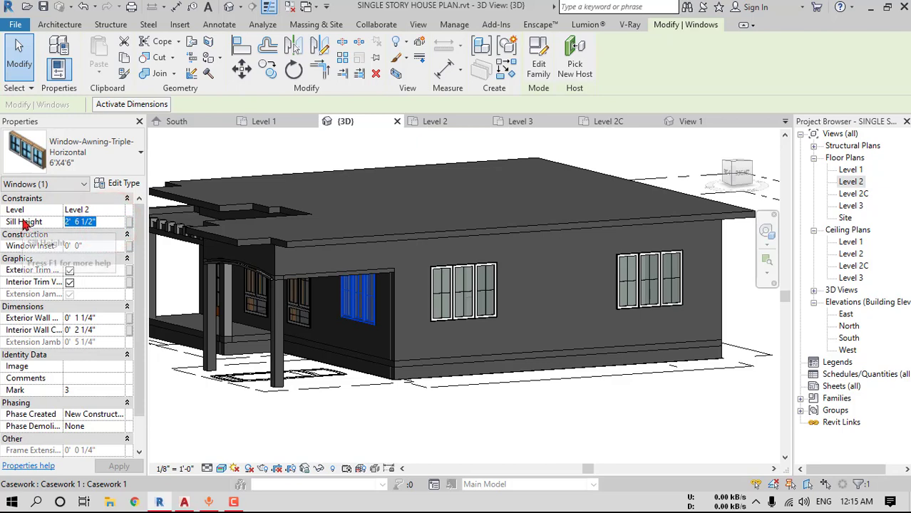
key(Escape)
Select all four 6'X4'6" triple awning windows in the 3D view and set their sill height to 2' 6 1/2"
click(368, 301)
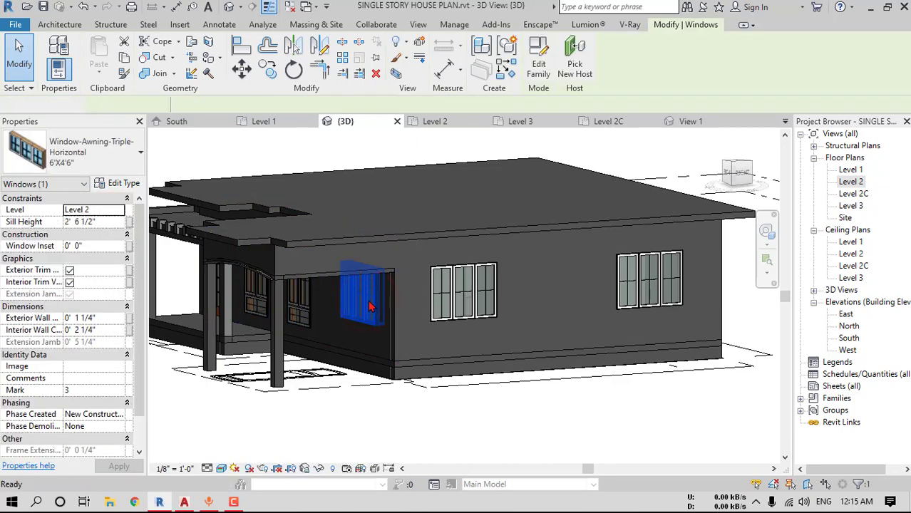
key(s)
key(a)
shift+middle_drag(369, 306, 661, 321)
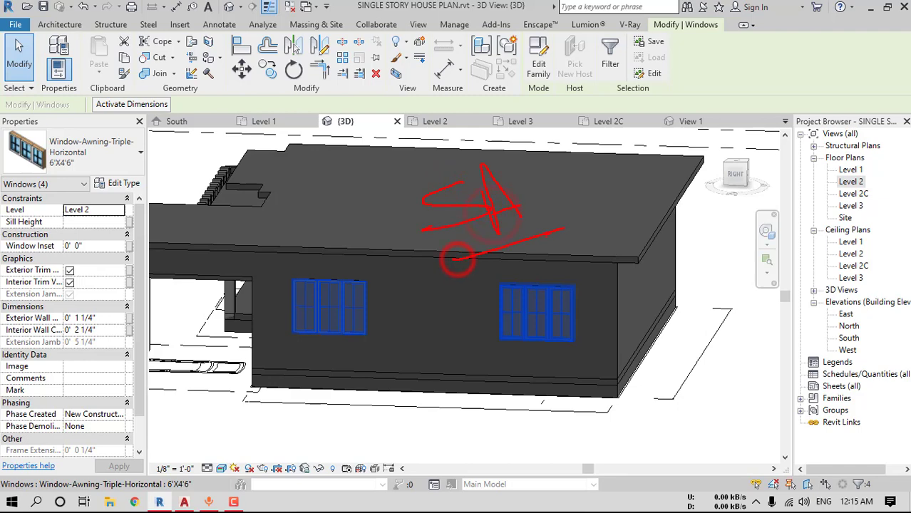
mouse_move(405, 301)
shift+middle_down()
mouse_move(417, 370)
mouse_move(300, 285)
shift+middle_up()
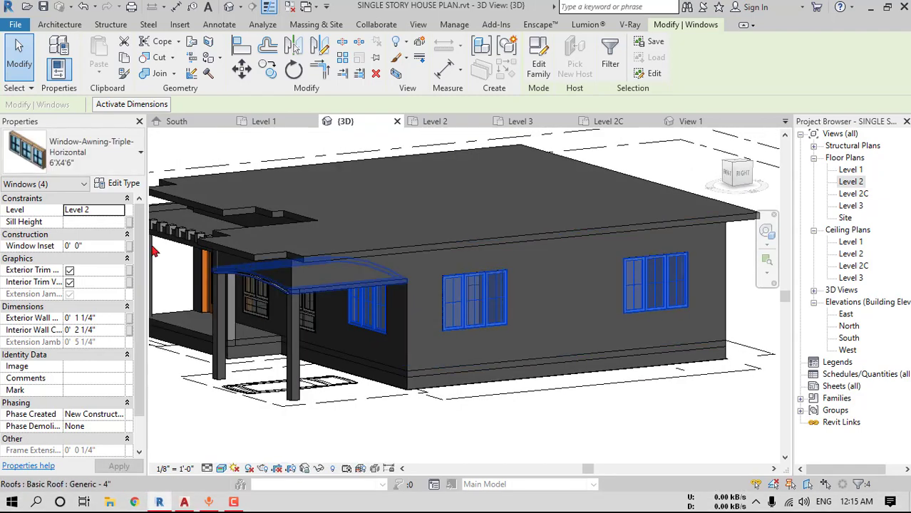
click(104, 223)
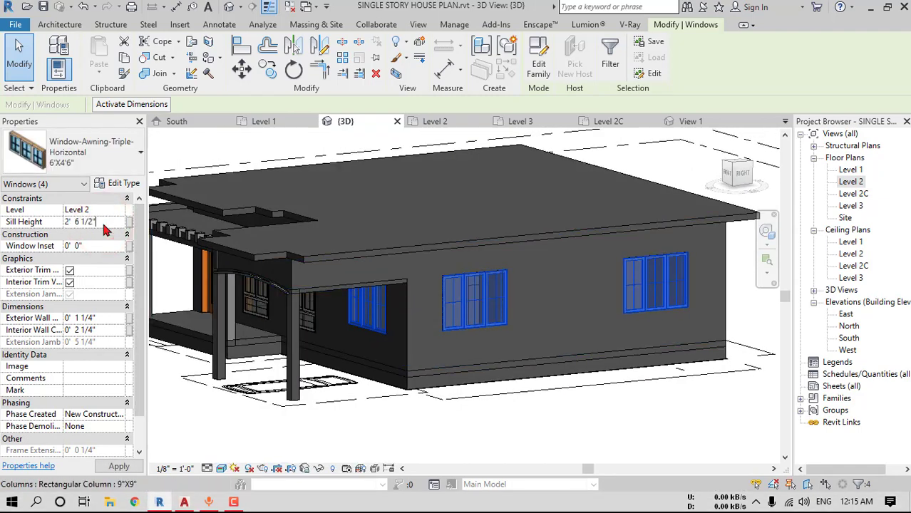
shift+middle_drag(575, 372, 755, 378)
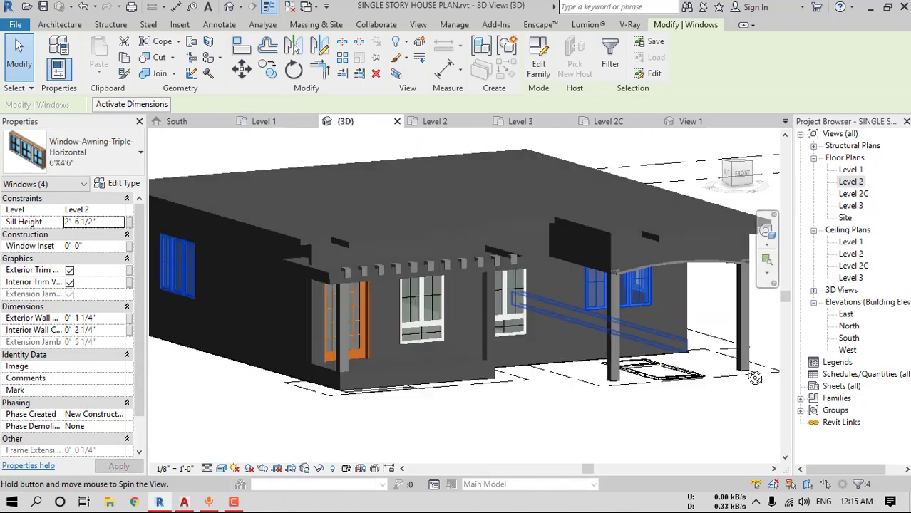
key(Escape)
scroll(557, 331, down, 1)
On the Level 2 plan, measure the V opening on the store's outer wall
double_click(848, 183)
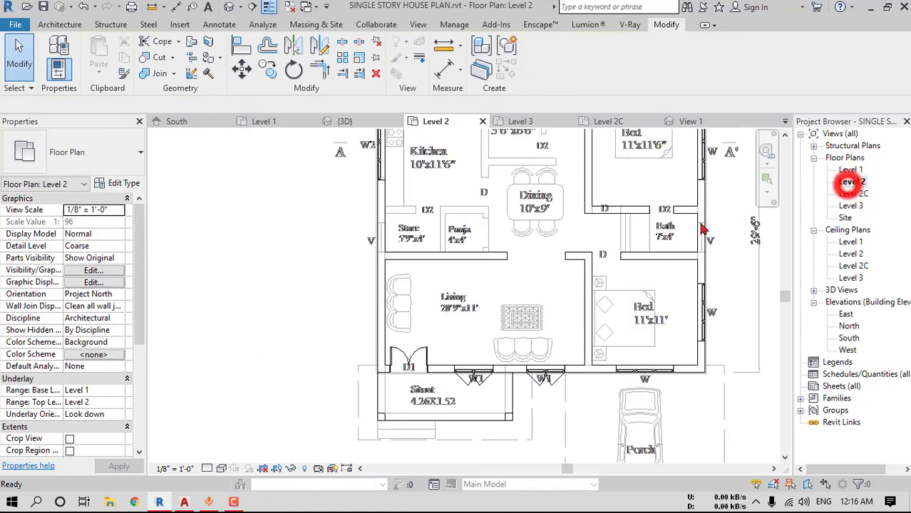
click(158, 9)
scroll(391, 213, up, 4)
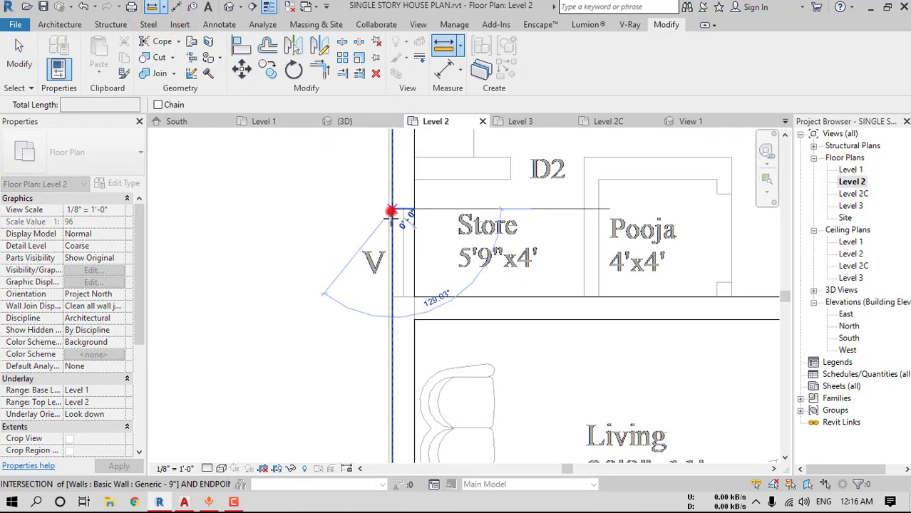
key(Escape)
scroll(481, 254, down, 4)
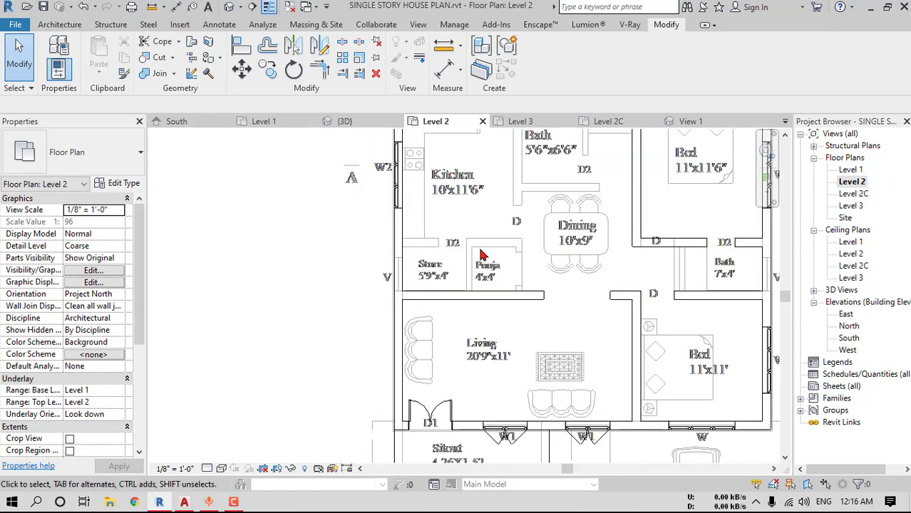
Start placing a window, load the Window-Louvers family from the Windows library folder, and open its type properties
middle_drag(481, 255, 467, 306)
click(59, 25)
click(110, 57)
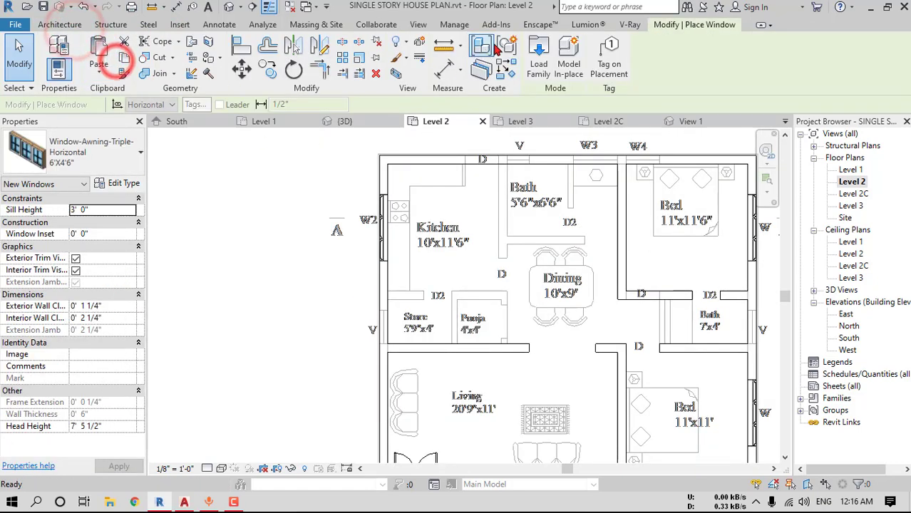
click(538, 51)
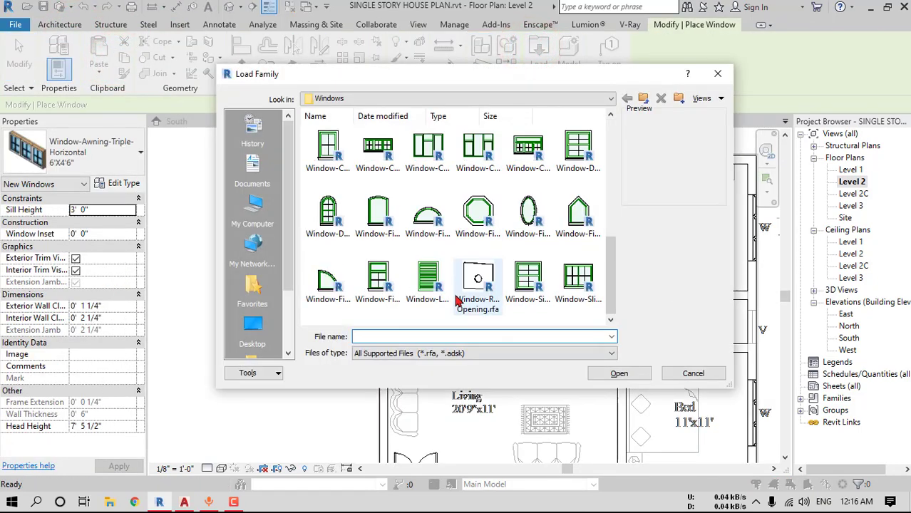
click(428, 282)
click(610, 370)
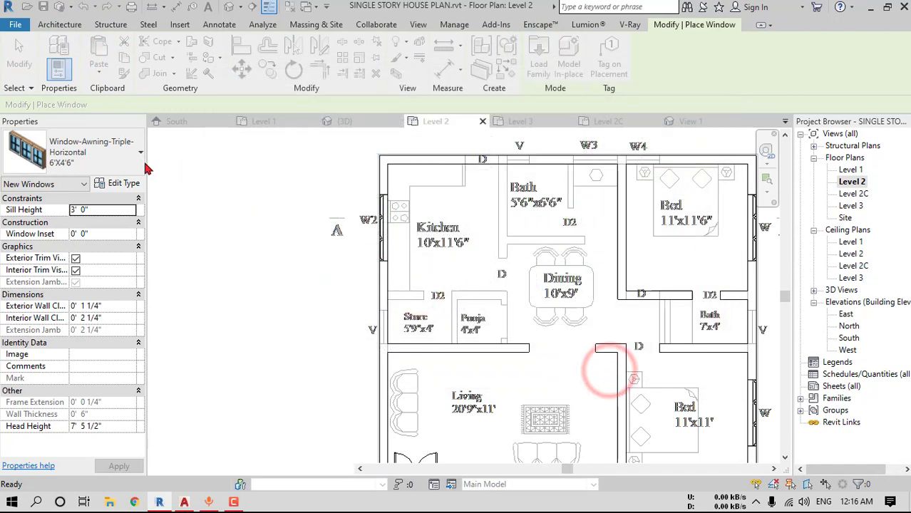
click(113, 183)
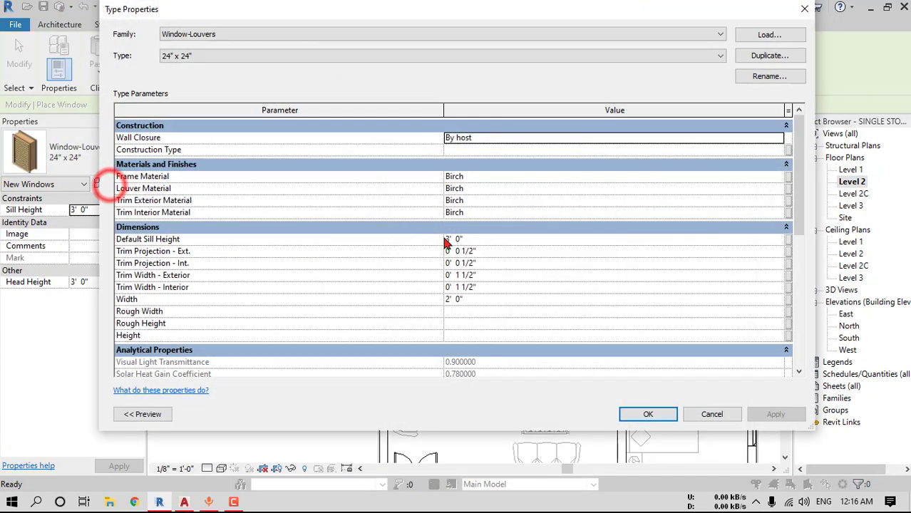
Set the louver window type's rough width to 3' and rough height to 1' 6", and place one in the Store's exterior wall at V
click(474, 313)
text(3)
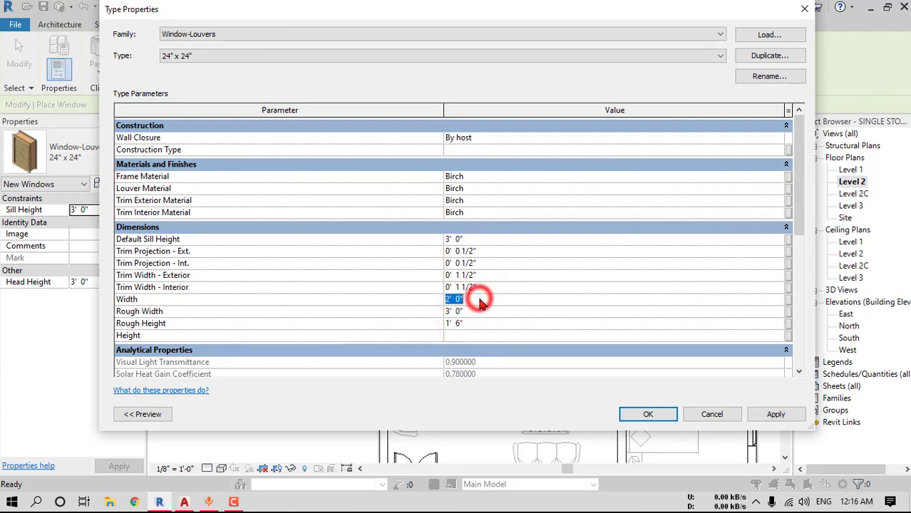
click(646, 415)
scroll(371, 330, up, 5)
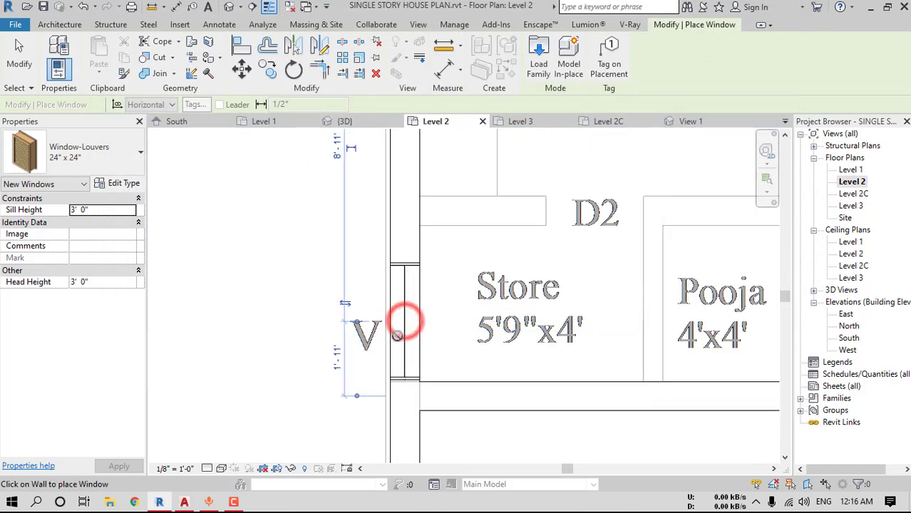
Place another louver window at the V opening in the exterior wall of the 5'6"x6'6" bath
scroll(404, 320, down, 5)
scroll(501, 291, up, 5)
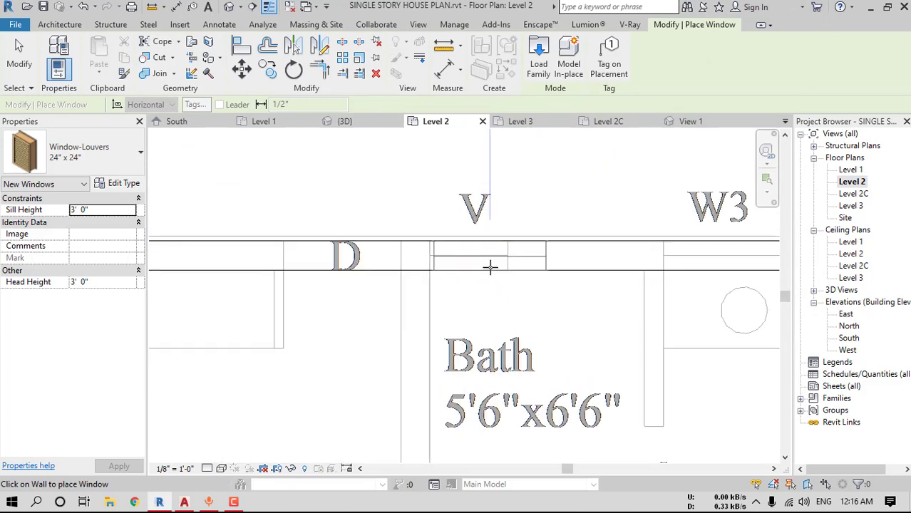
scroll(490, 268, down, 3)
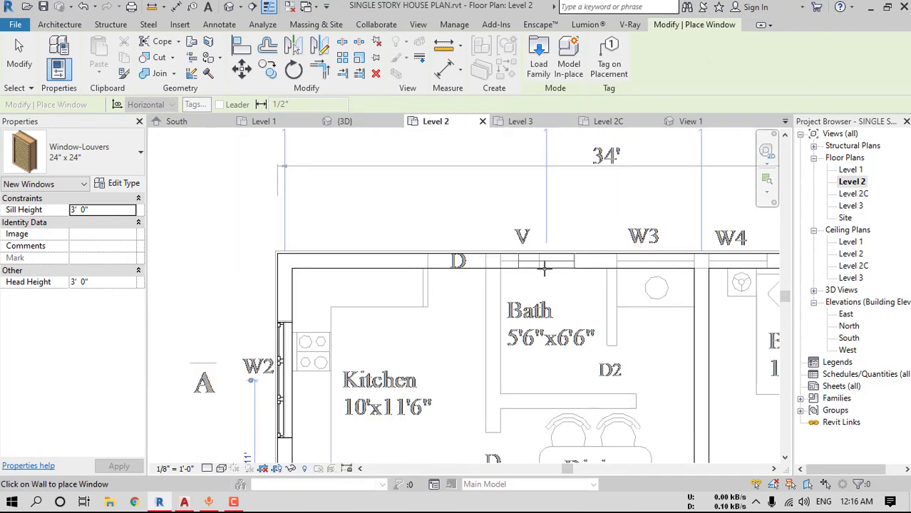
scroll(526, 262, up, 3)
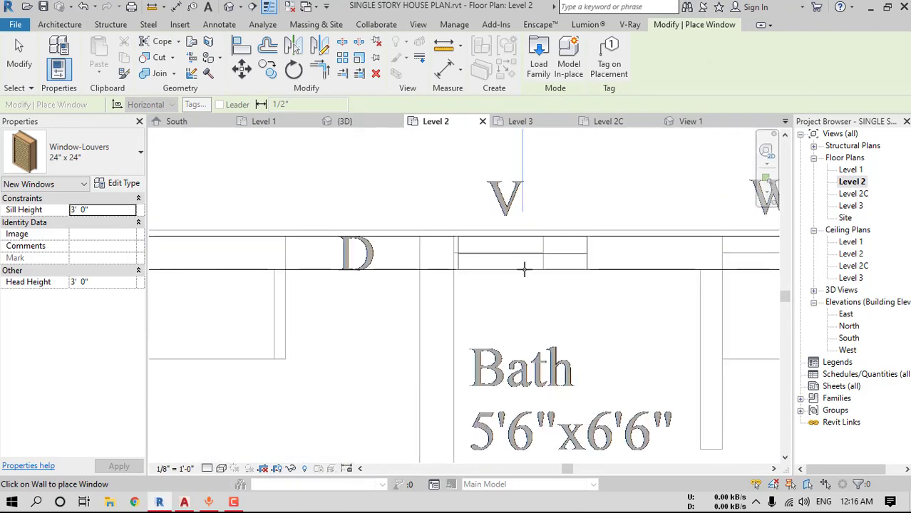
click(523, 268)
Align the near edge of the 5'6"x6'6" bath's louver window with the bath's inner wall line on the kitchen side
click(240, 45)
scroll(458, 278, up, 2)
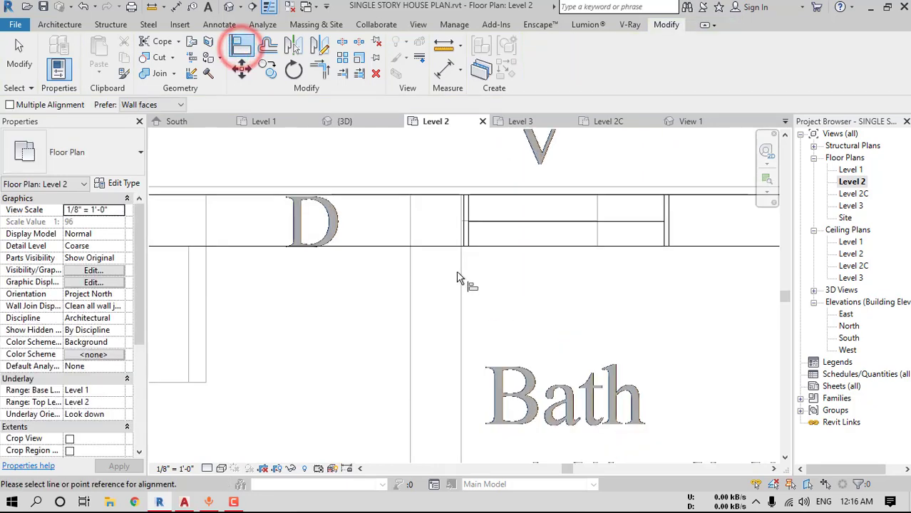
click(459, 270)
click(463, 236)
scroll(501, 288, down, 4)
Align the lower edge of the Store's louver window with the face of the wall between the Store and Living room
middle_drag(459, 382, 638, 165)
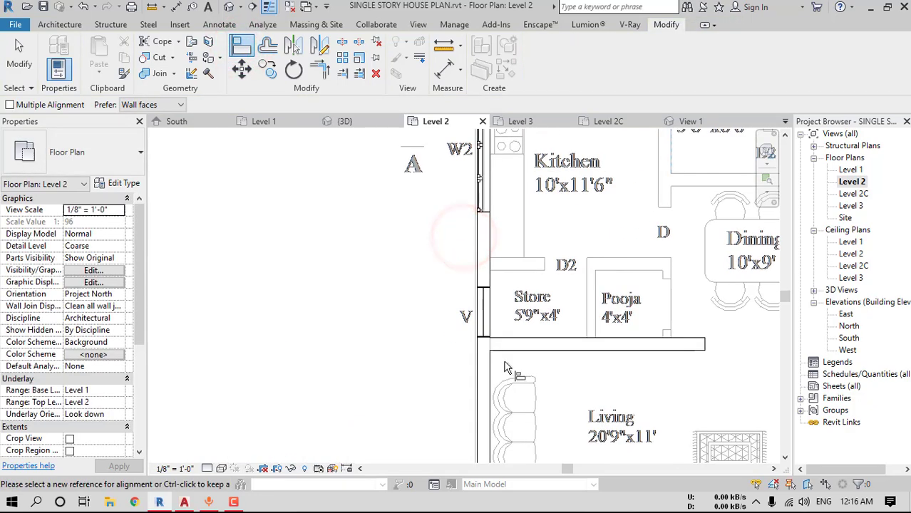
scroll(525, 260, up, 5)
click(514, 243)
click(472, 240)
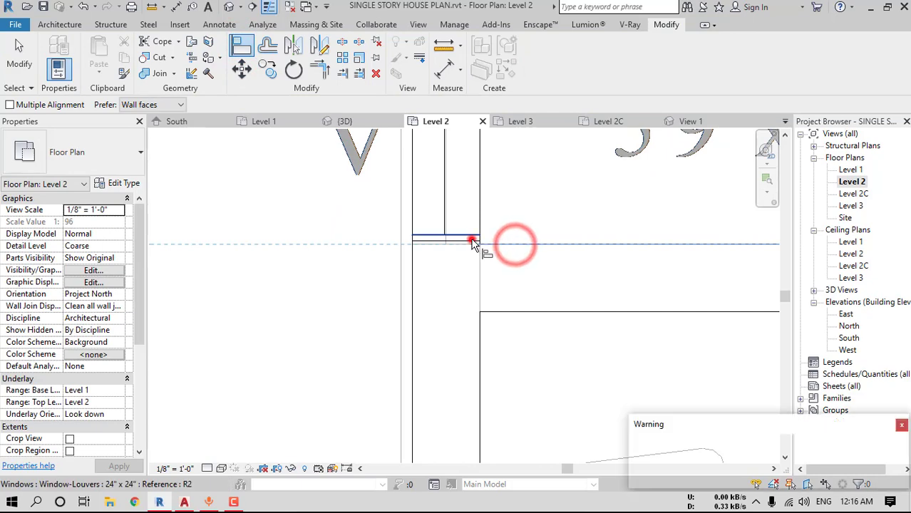
click(471, 241)
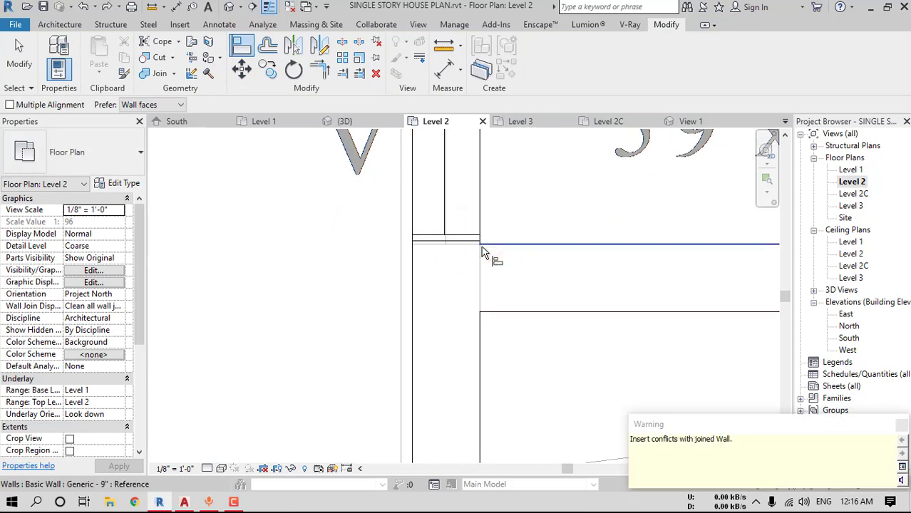
click(494, 246)
scroll(457, 243, down, 8)
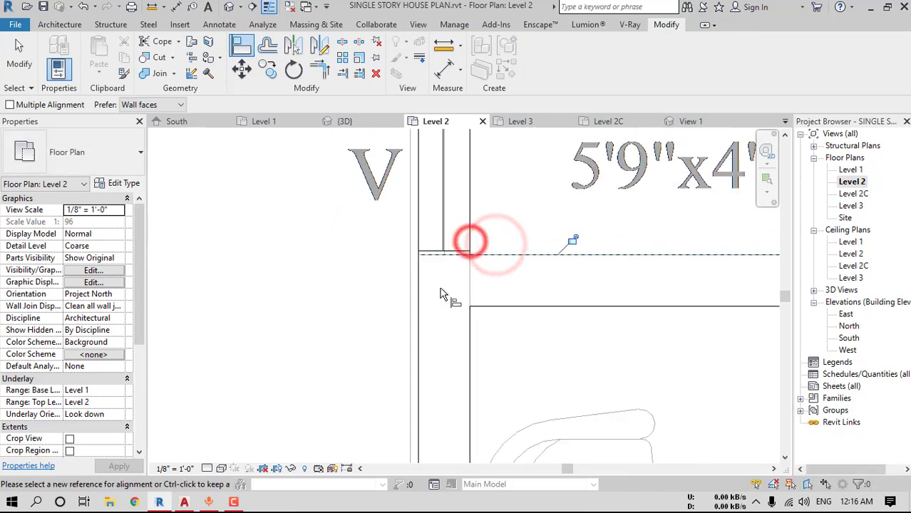
scroll(552, 278, up, 3)
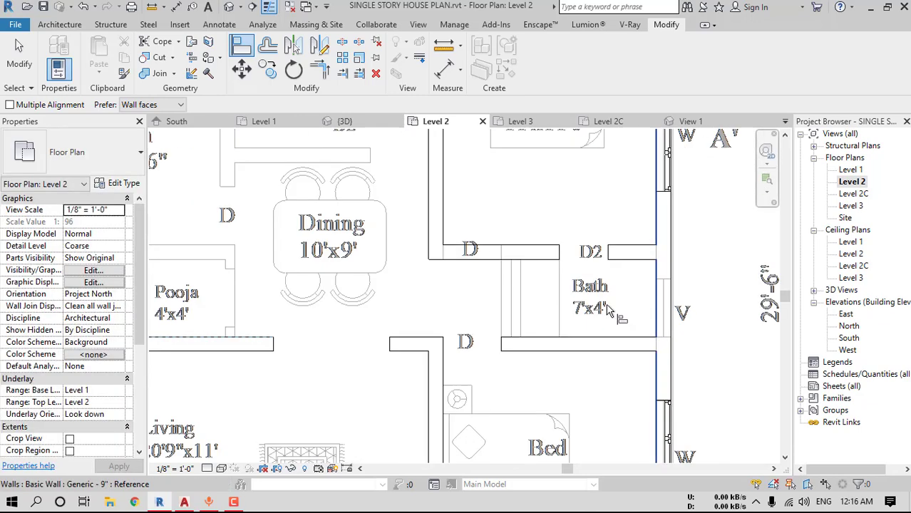
key(Escape)
Create a similar louver window from the Store's one and place it at V in the exterior wall of the 7'x4' bath
scroll(241, 298, up, 1)
click(231, 297)
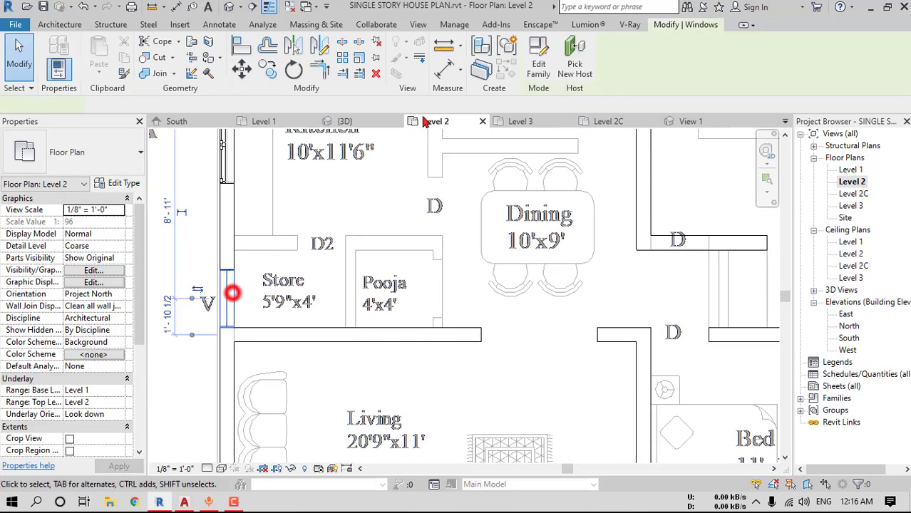
click(506, 68)
scroll(305, 260, down, 1)
scroll(381, 287, up, 4)
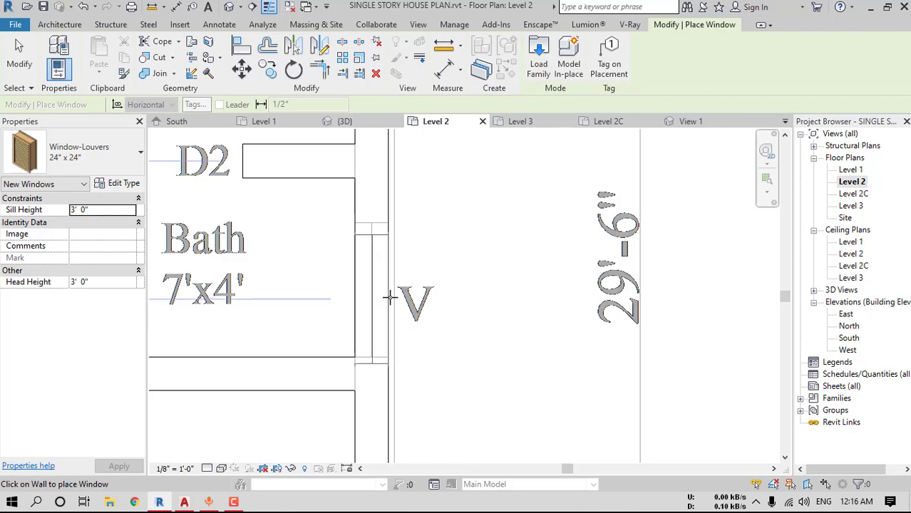
click(390, 288)
key(Escape)
Align the lower edge of the 7'x4' bath's louver window with the adjoining interior wall face
key(a)
key(l)
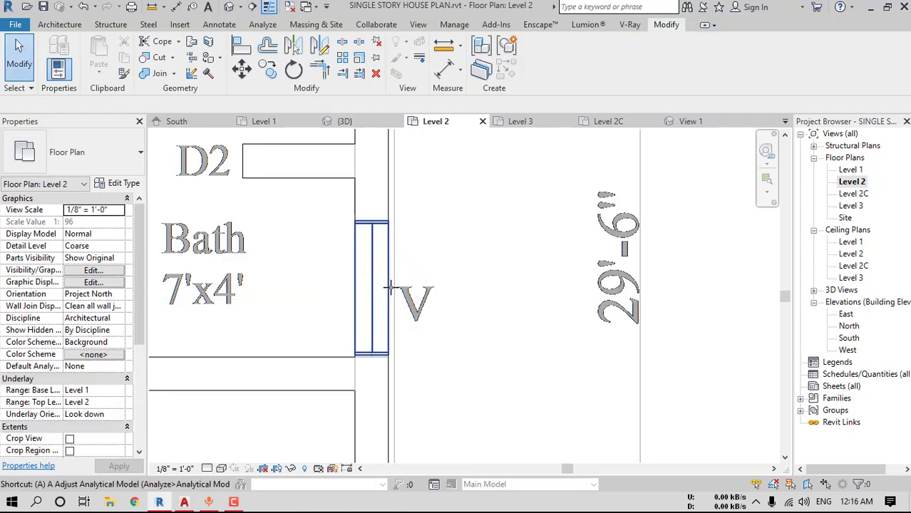
scroll(342, 374, up, 2)
click(350, 340)
click(382, 341)
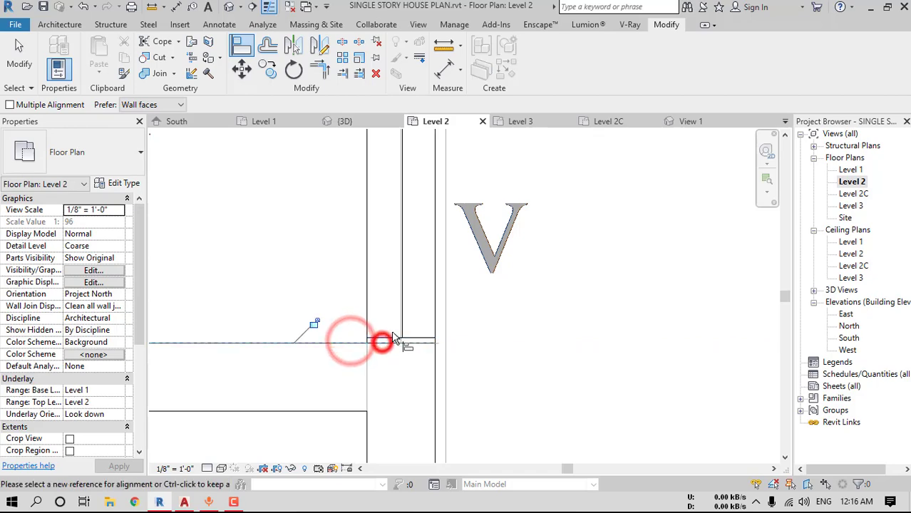
scroll(399, 307, down, 3)
scroll(513, 307, down, 5)
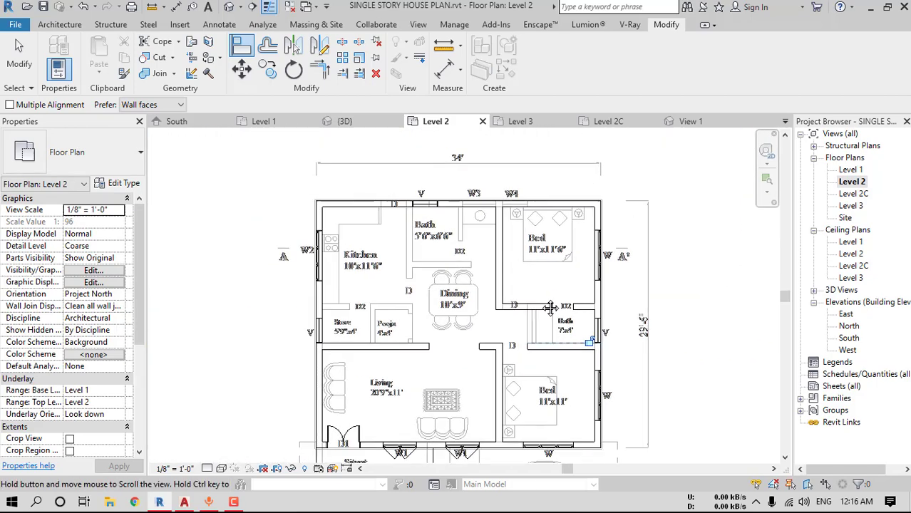
Measure the widths of the W4 and W3 window openings in the upper exterior wall
middle_drag(551, 308, 570, 270)
scroll(536, 175, up, 4)
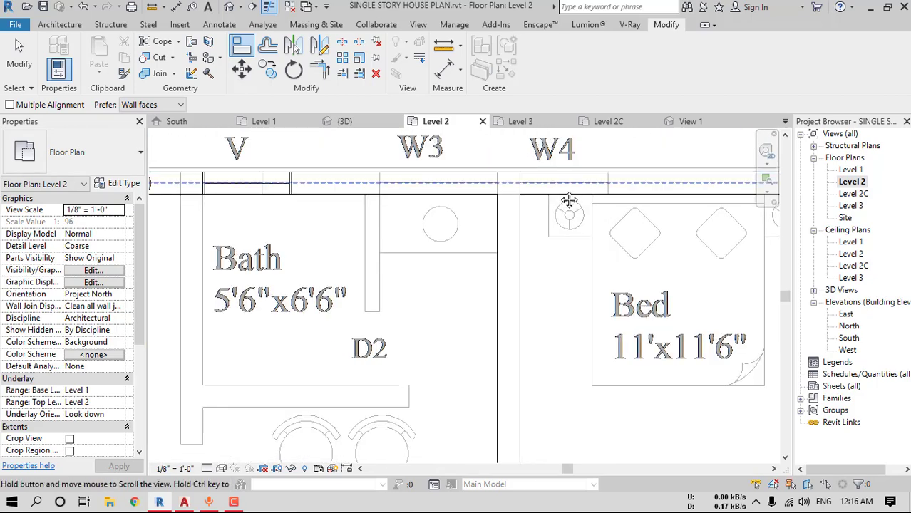
click(152, 7)
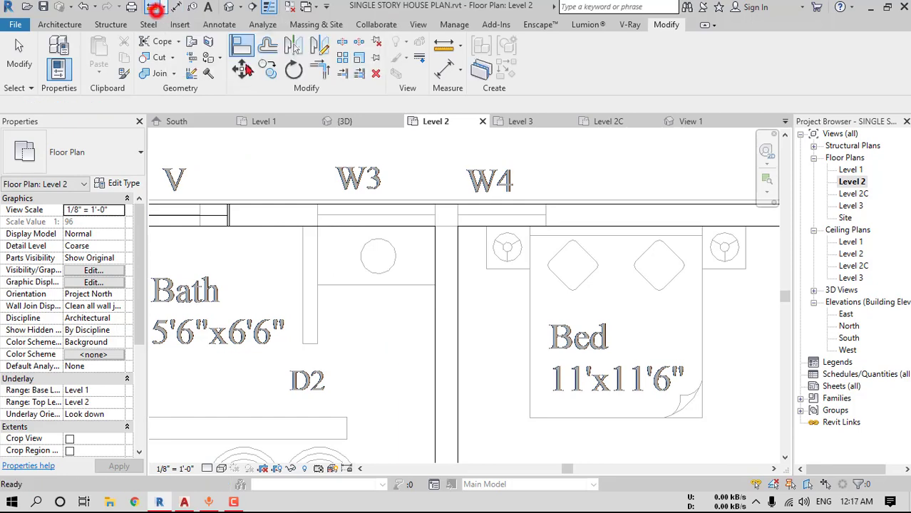
scroll(467, 208, up, 2)
click(461, 214)
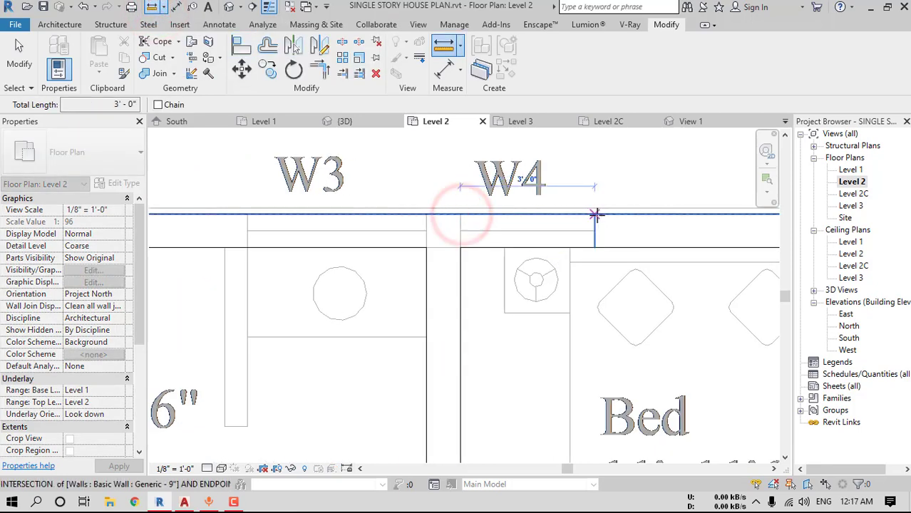
key(Escape)
key(Escape)
click(152, 7)
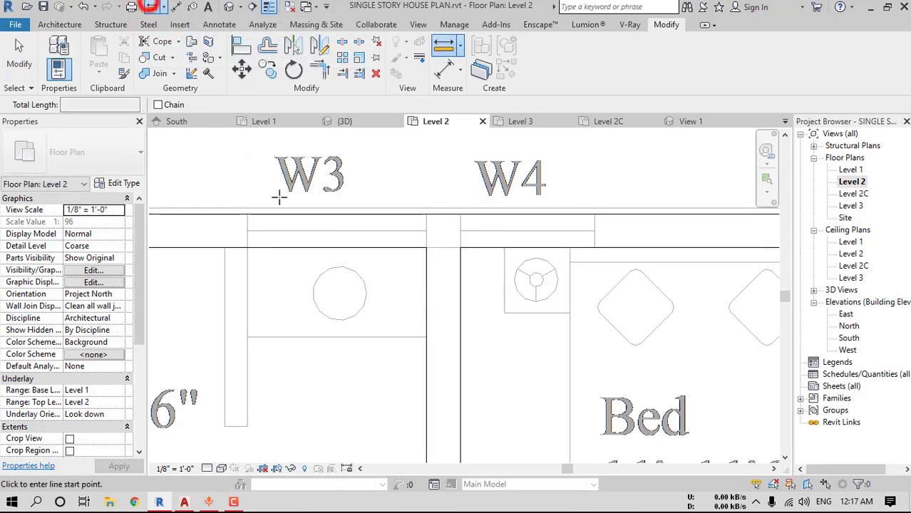
click(247, 214)
key(Escape)
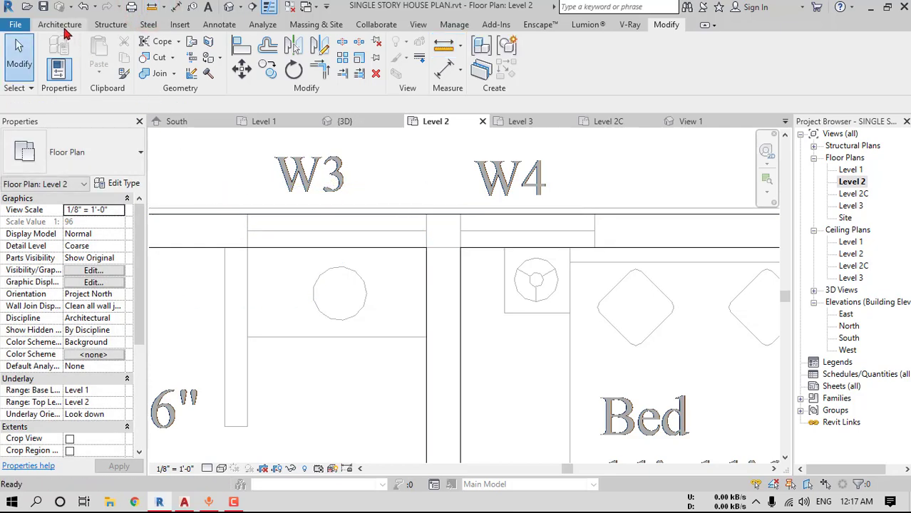
Load the Window-Awning-Triple-Vertical family for placing windows
click(62, 24)
click(100, 50)
click(538, 68)
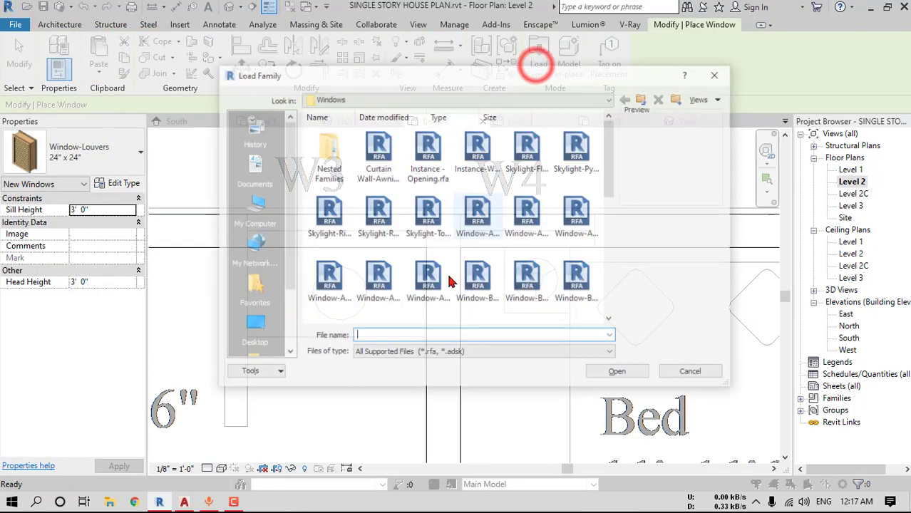
click(578, 214)
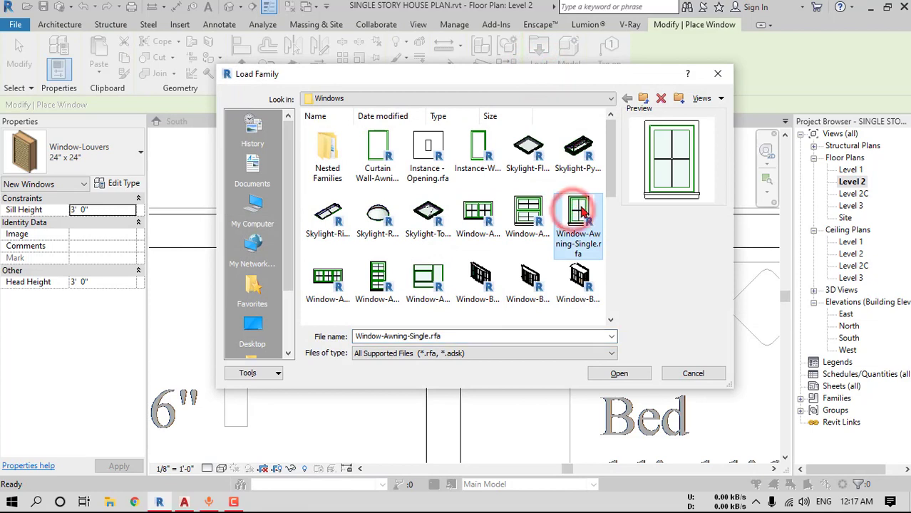
click(377, 277)
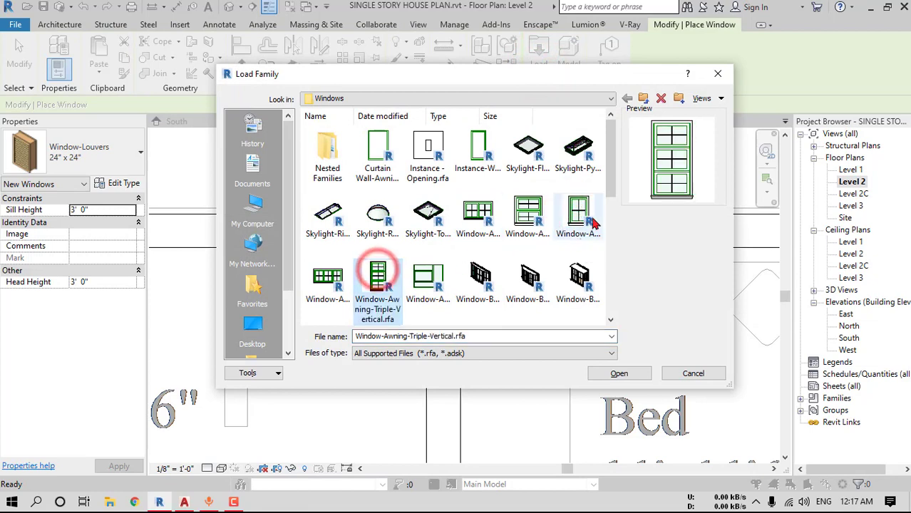
click(577, 214)
click(380, 278)
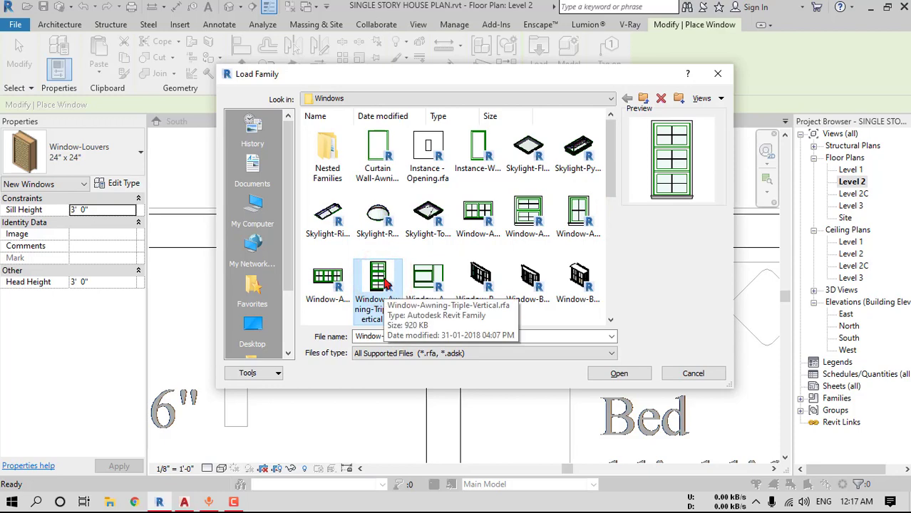
click(619, 374)
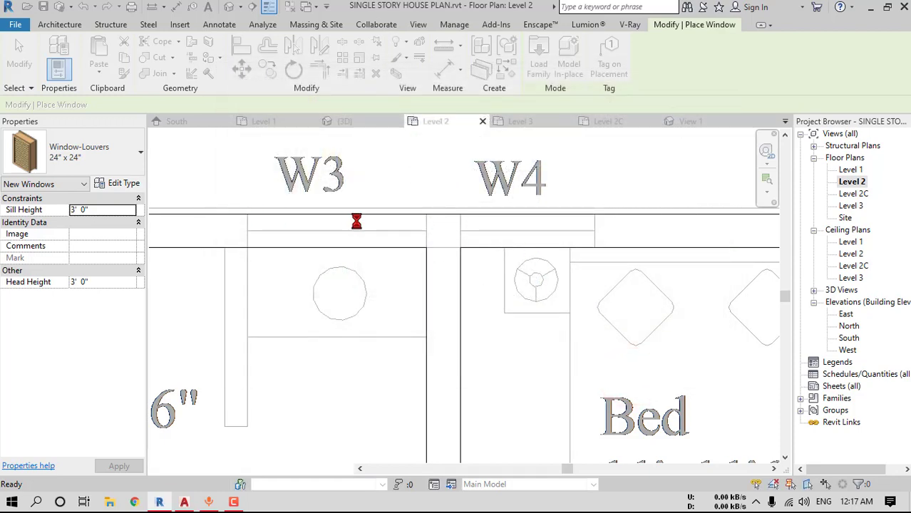
Duplicate the triple-vertical awning window type as 3'X6' with a rough width of 3' and a rough height of 6'
click(114, 183)
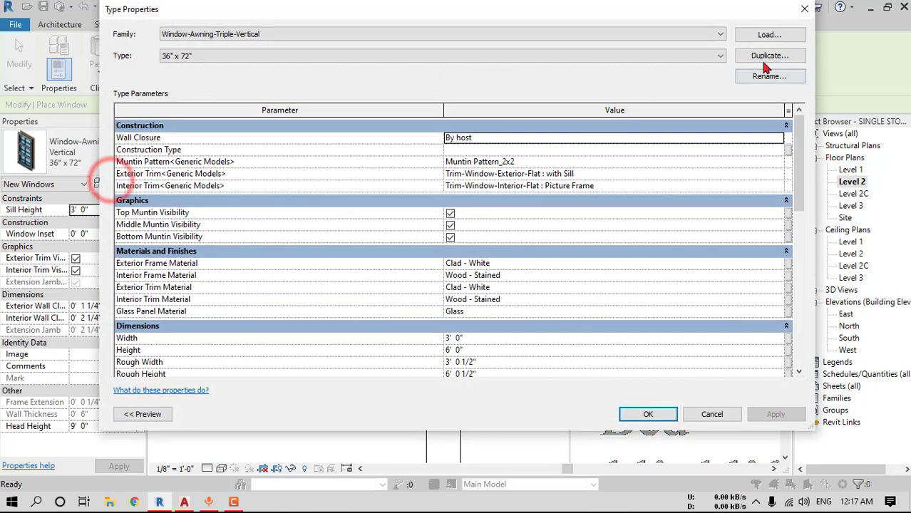
click(762, 58)
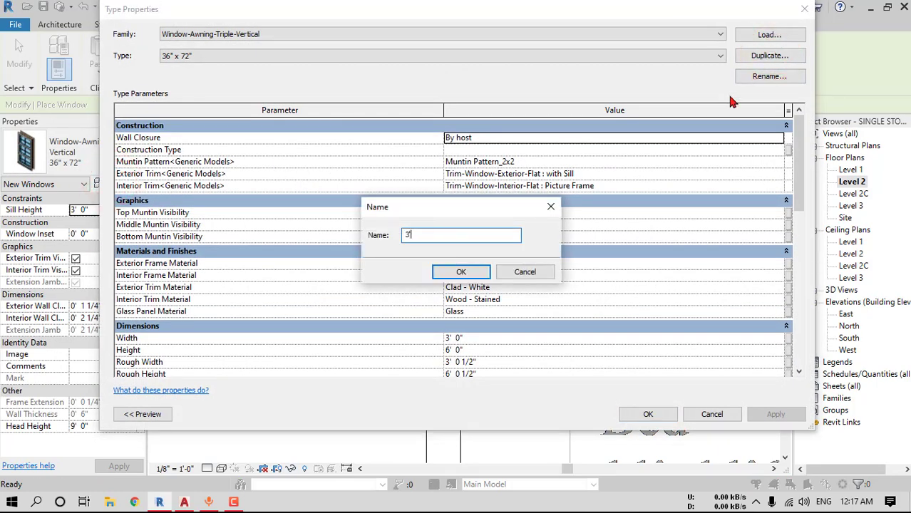
text(3'X6')
click(461, 273)
click(489, 362)
text(3)
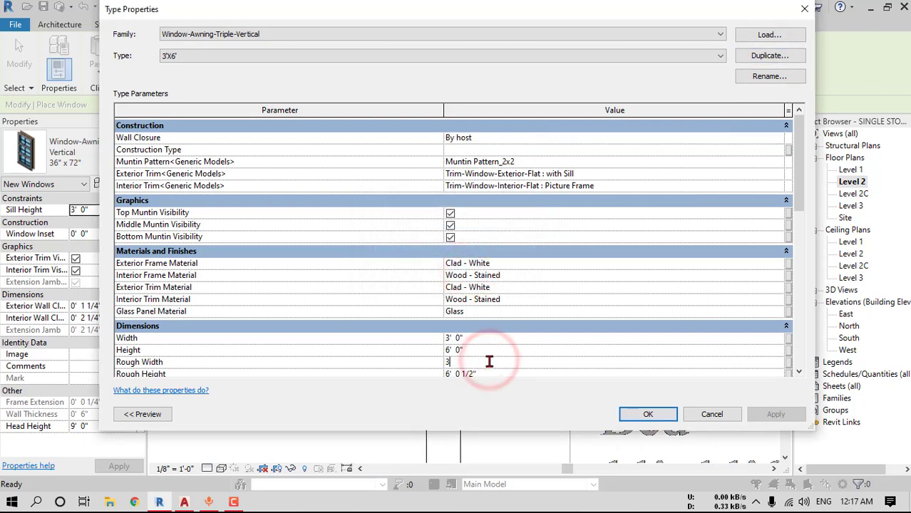
click(488, 376)
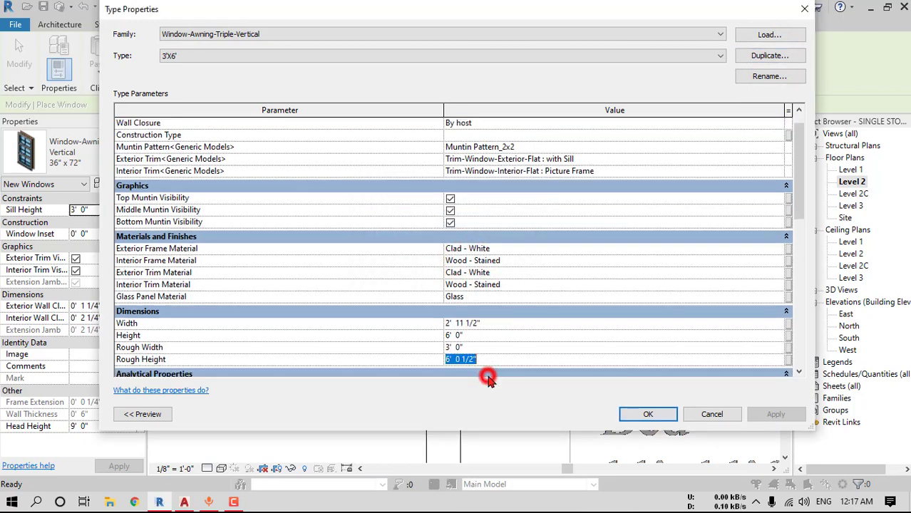
text(6)
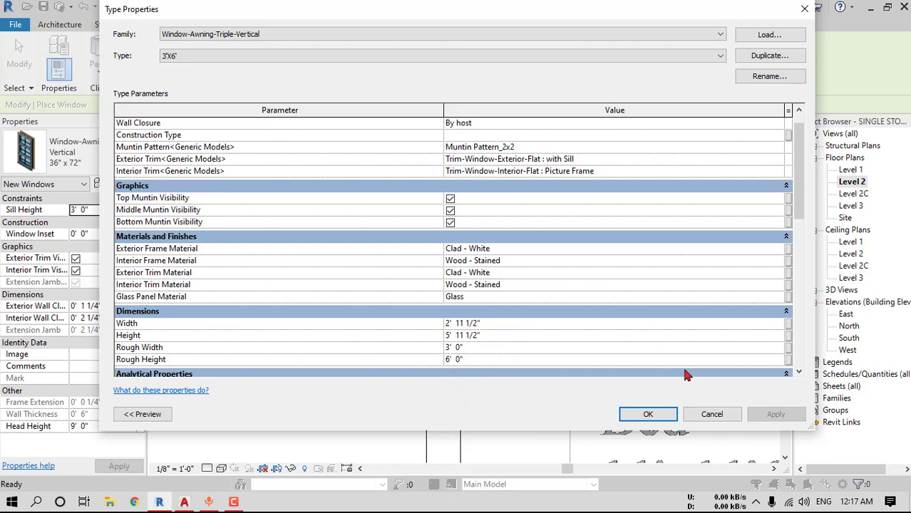
click(650, 415)
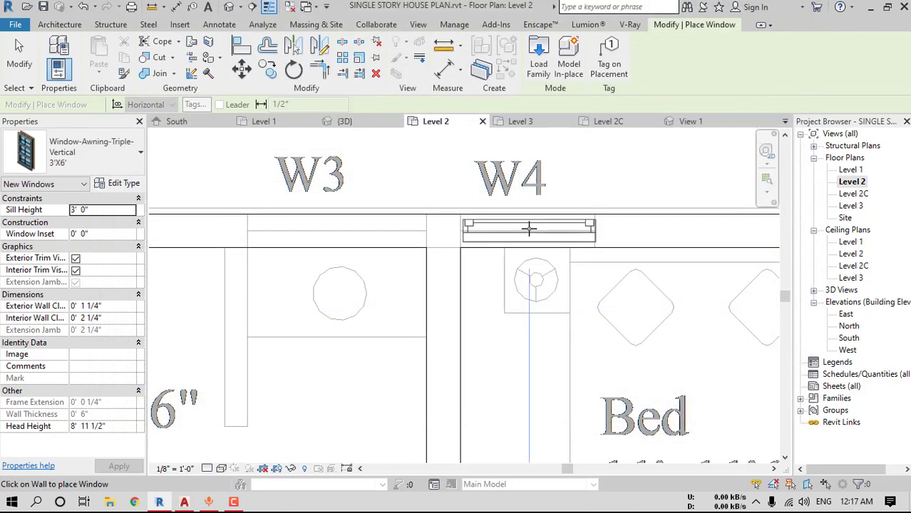
Duplicate the triple-vertical awning window type as 4'X6' and change its rough width to match the new name
click(118, 183)
click(768, 63)
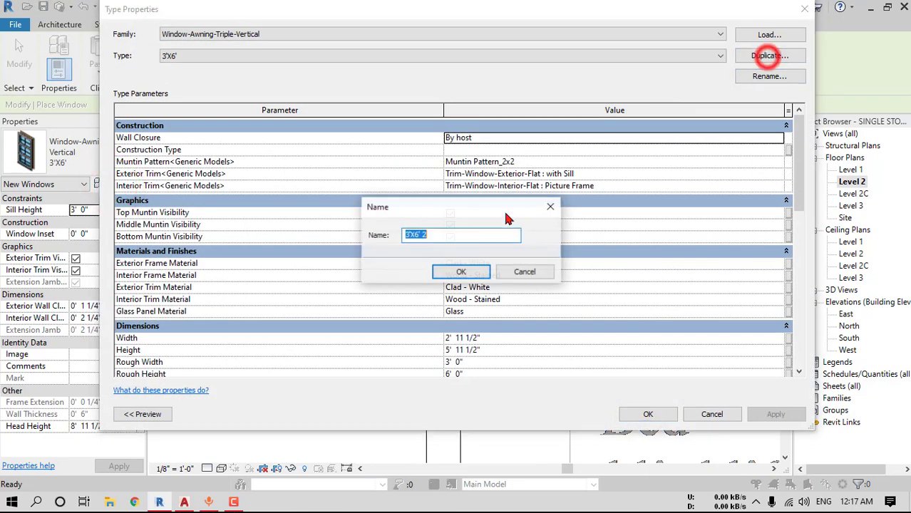
click(460, 271)
click(474, 362)
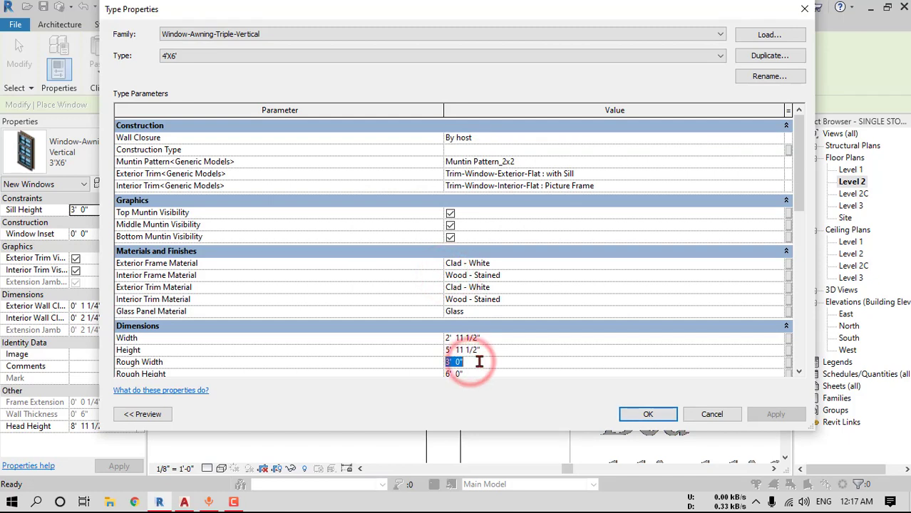
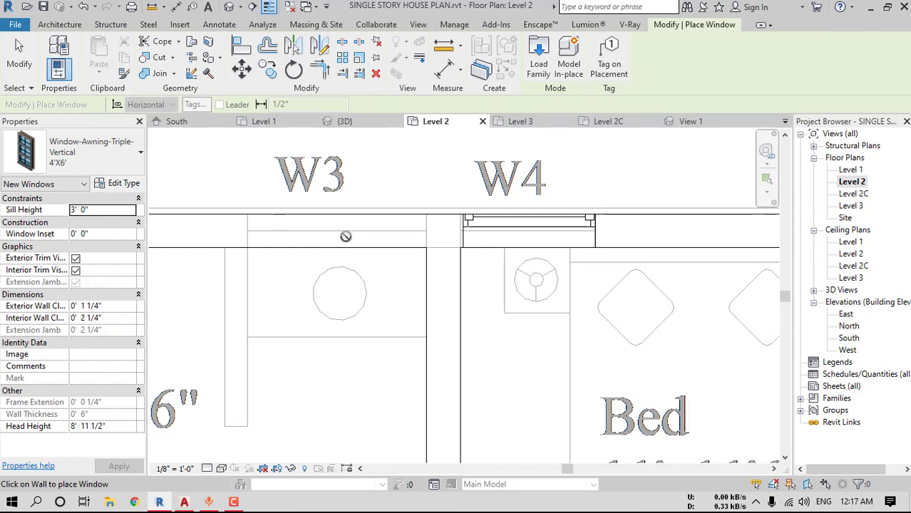
Place the 4'X6' triple-vertical awning window in the W3 opening of the upper exterior wall
click(340, 247)
click(336, 227)
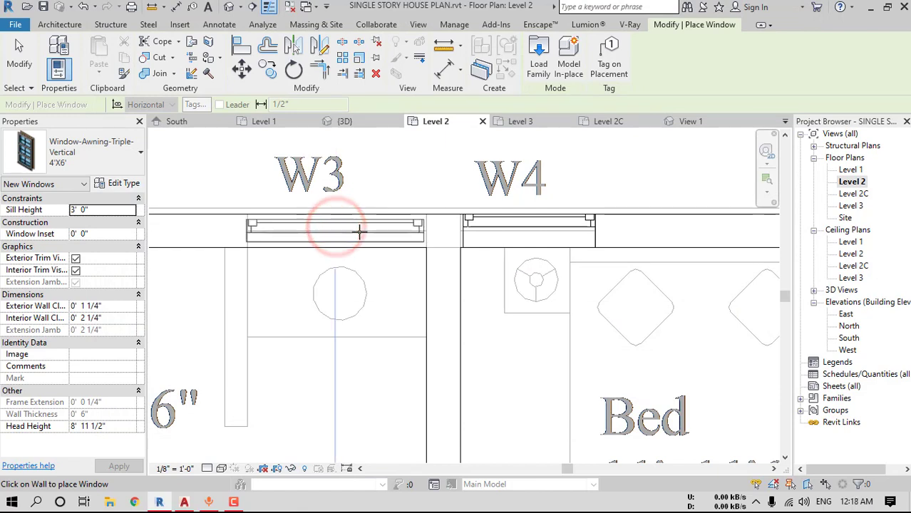
key(Escape)
key(Escape)
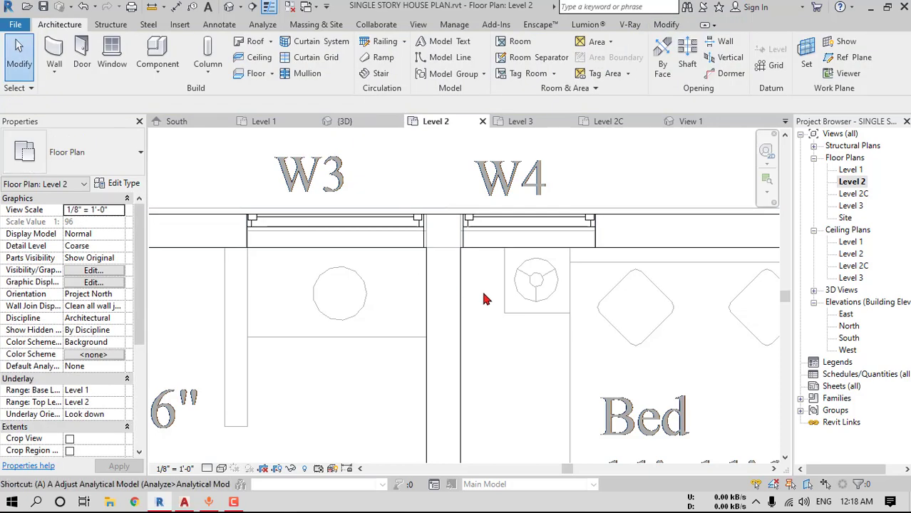
Align the near edges of the W3 and W4 windows with the two faces of the partition wall between them
key(a)
key(l)
scroll(431, 257, up, 2)
click(432, 251)
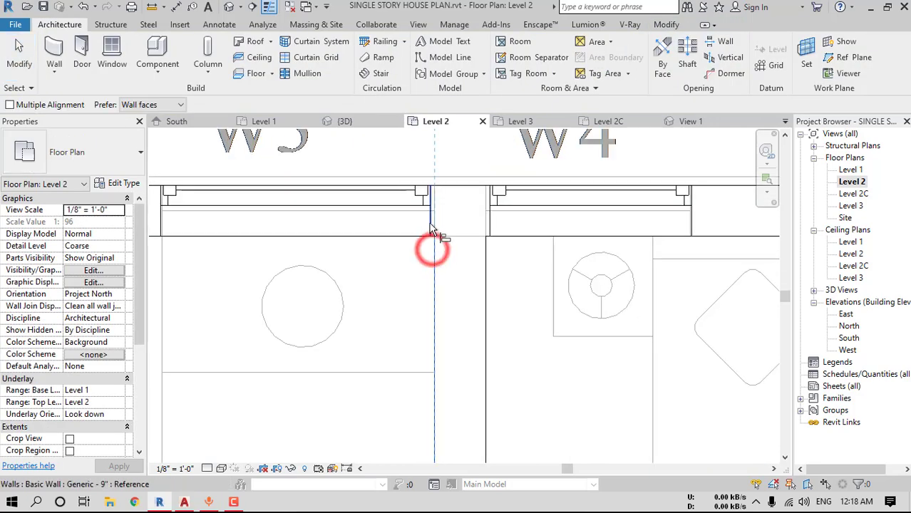
click(485, 262)
click(495, 224)
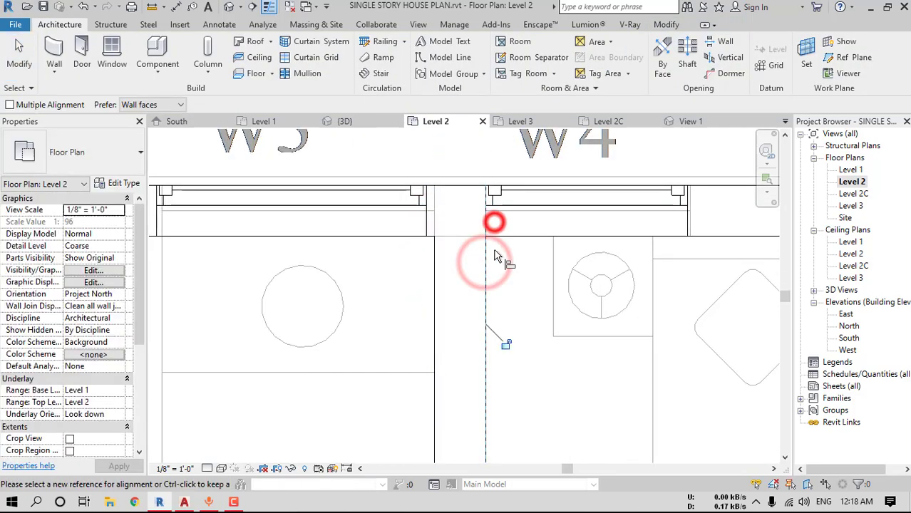
key(Escape)
Move the W3 window toward the partition wall and align its near edge with the wall face
click(378, 207)
scroll(372, 201, up, 3)
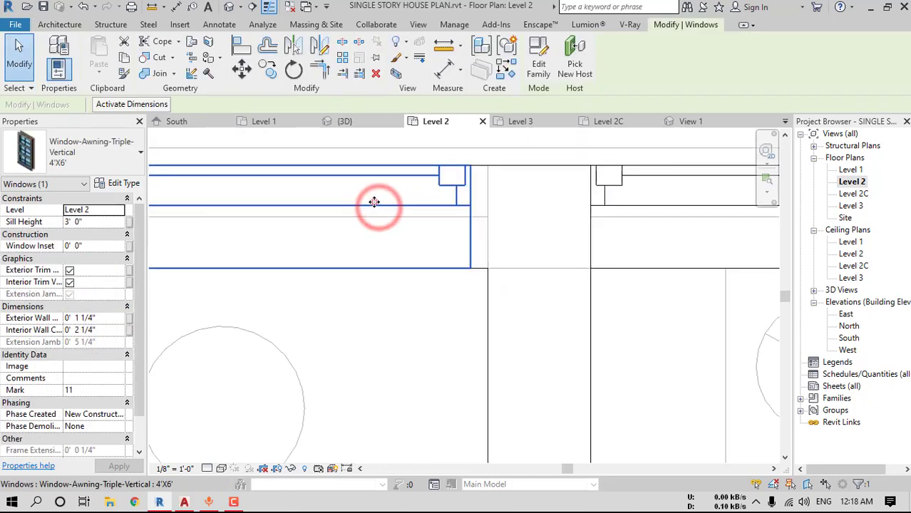
drag(391, 206, 387, 205)
click(251, 47)
scroll(456, 258, up, 2)
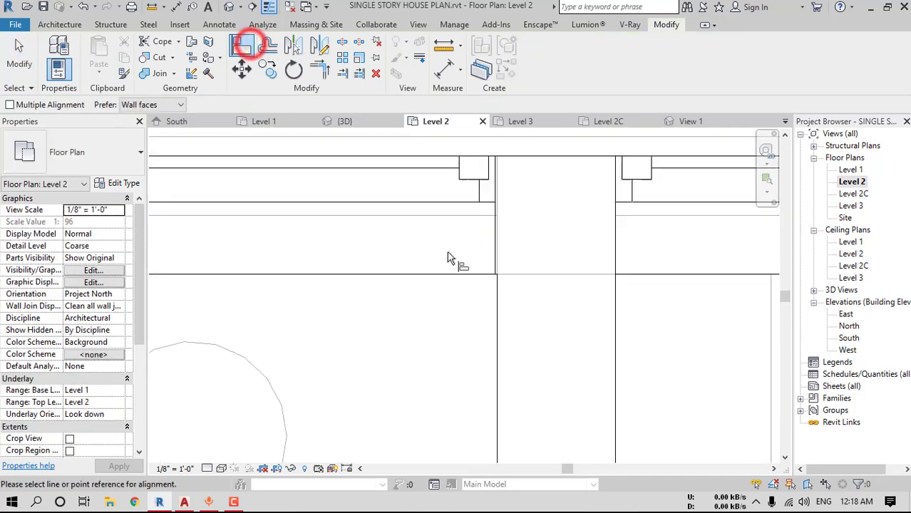
click(504, 294)
click(504, 269)
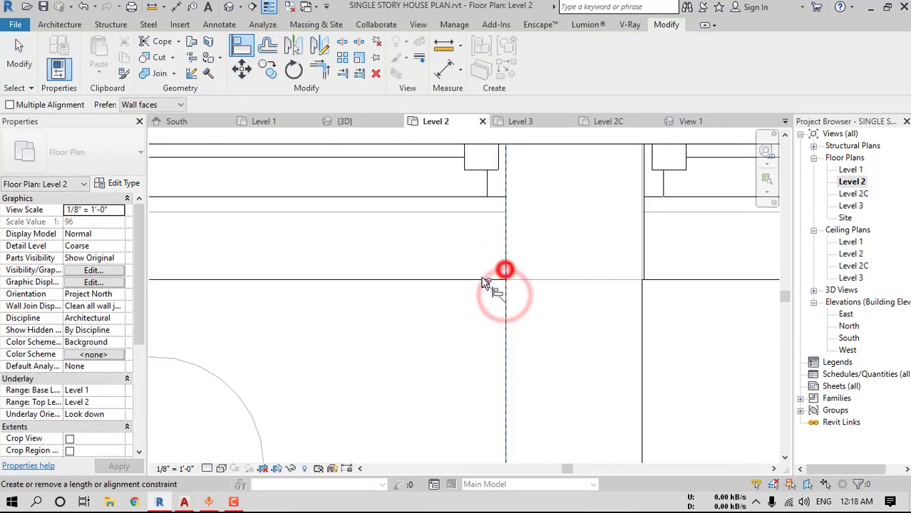
key(Escape)
key(Escape)
Shift the W4 window in small increments toward the partition wall so its near edge meets the wall face
click(655, 231)
scroll(645, 246, up, 3)
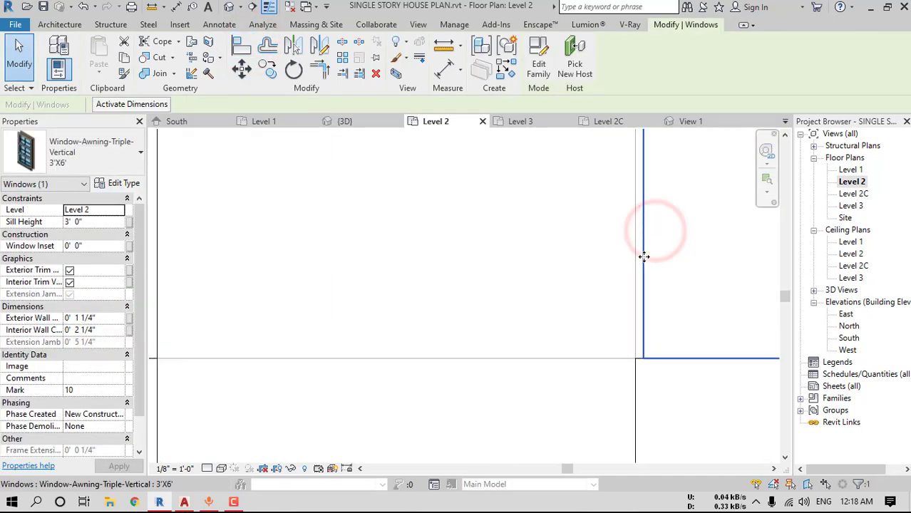
click(644, 255)
drag(635, 255, 635, 254)
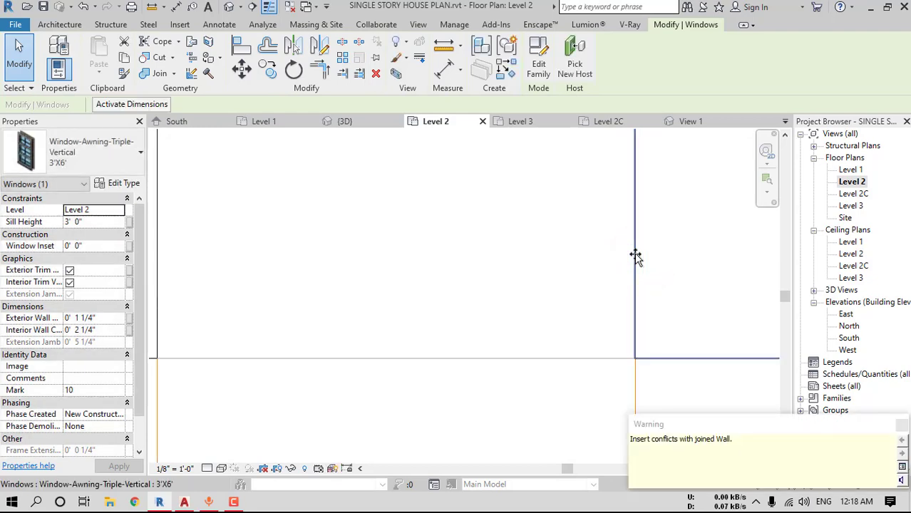
click(653, 347)
click(635, 331)
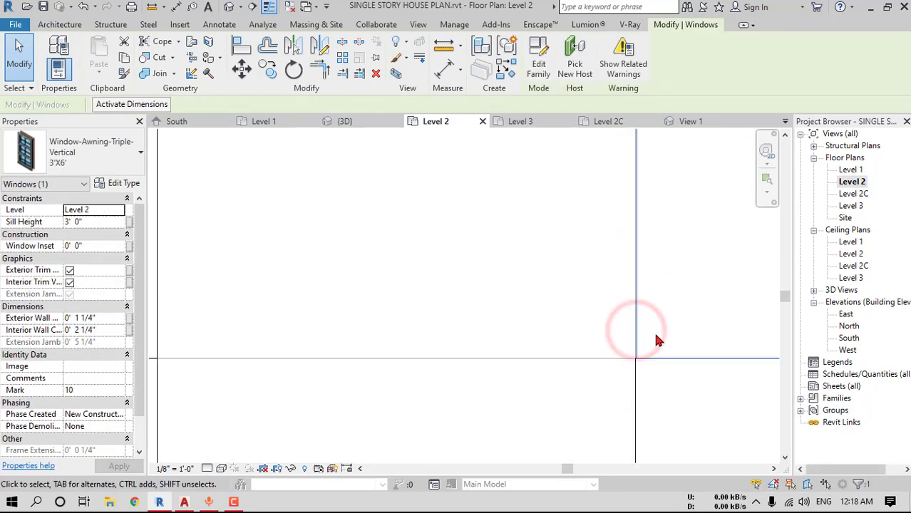
scroll(627, 377, up, 3)
key(Left)
key(Left)
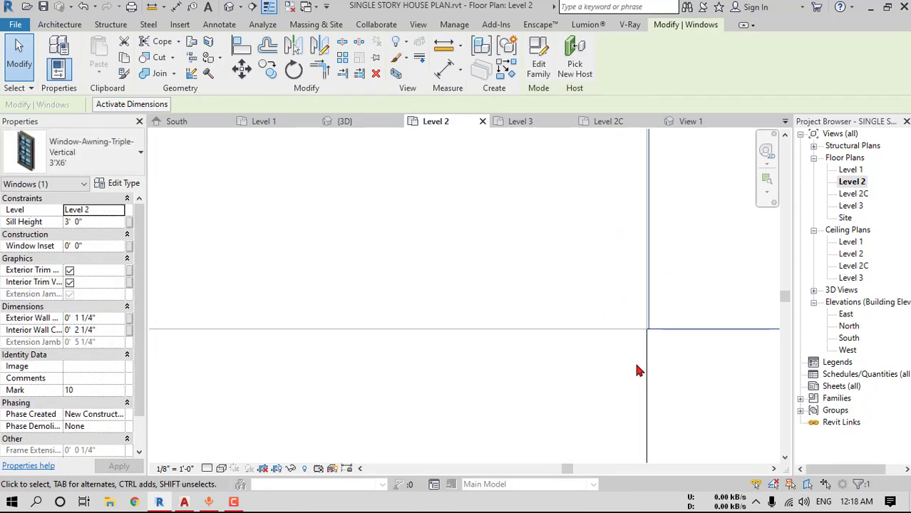
click(392, 188)
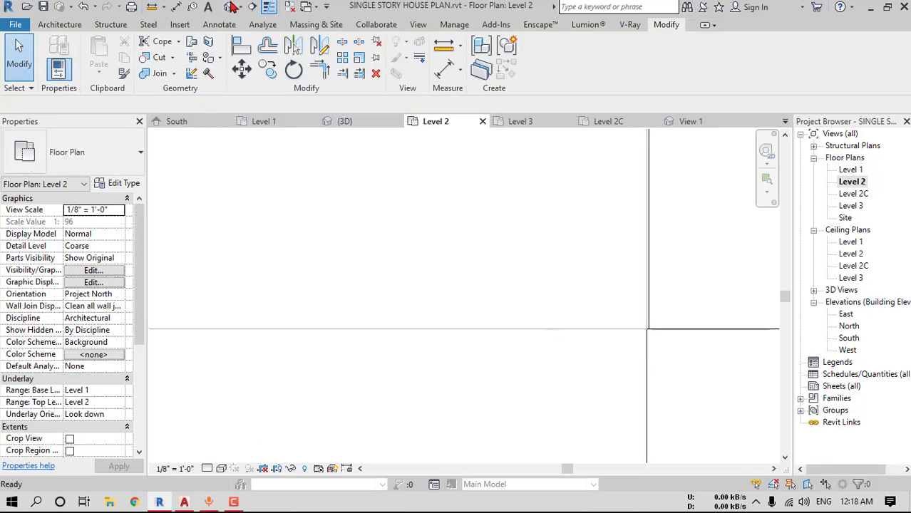
In the 3D view, align the top of the left wall's 24" x 24" louver window with the neighbouring 6'X4'6" awning window's top
click(229, 7)
shift+middle_drag(627, 313, 705, 321)
key(l)
scroll(428, 321, up, 10)
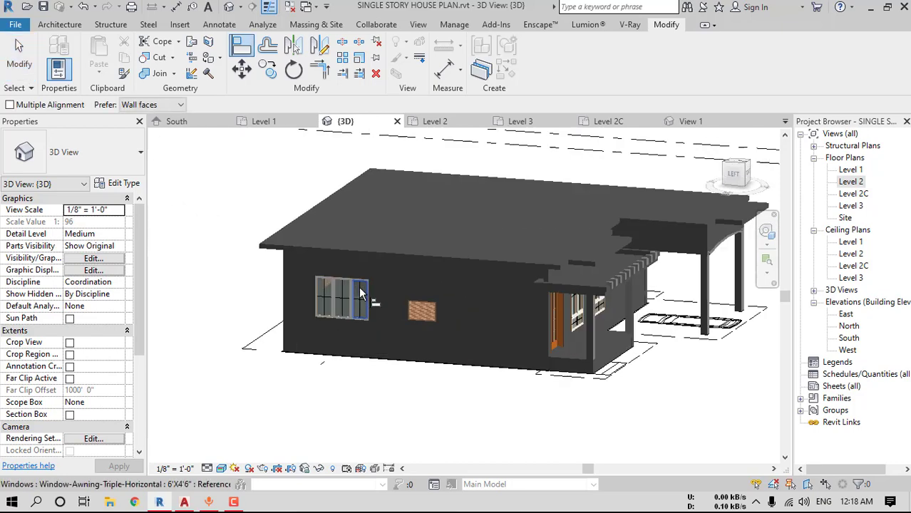
scroll(365, 268, up, 3)
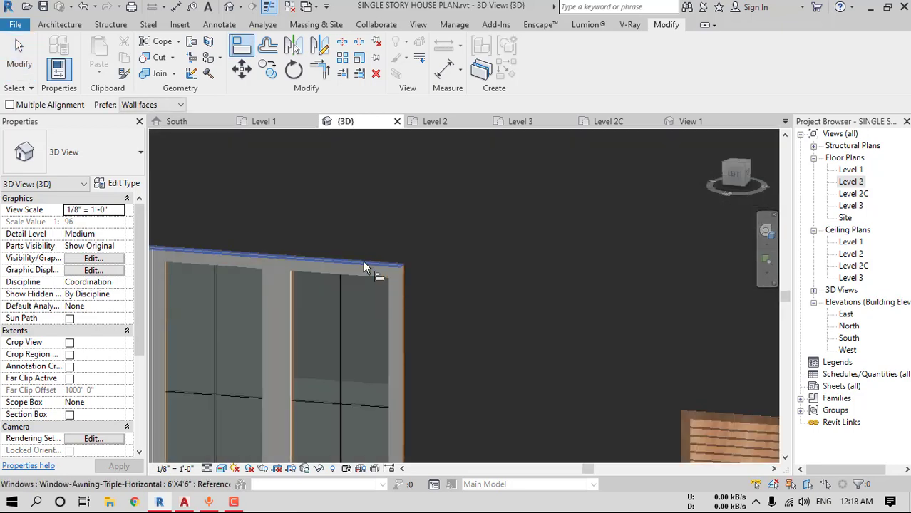
click(385, 257)
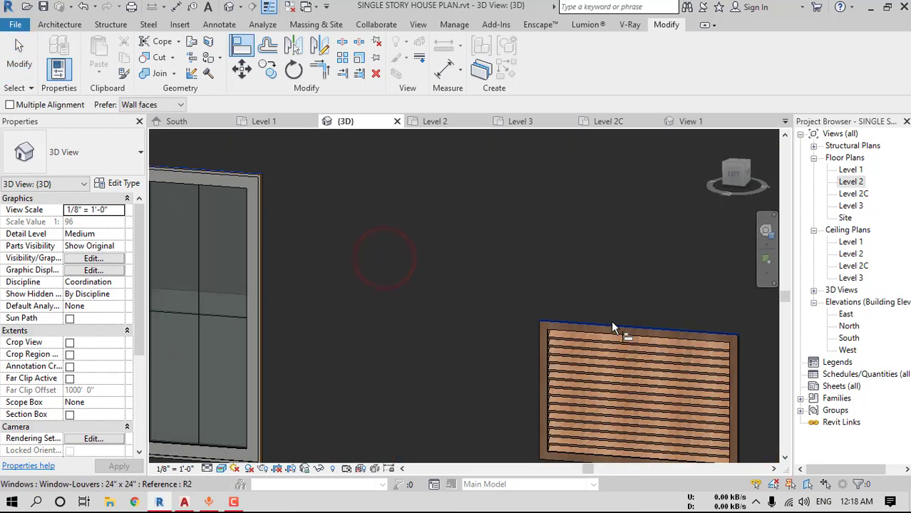
click(611, 320)
scroll(570, 314, down, 5)
key(Escape)
Copy the aligned louver's sill height and set the right wall's louver window to 4' 11 1/4"
click(574, 308)
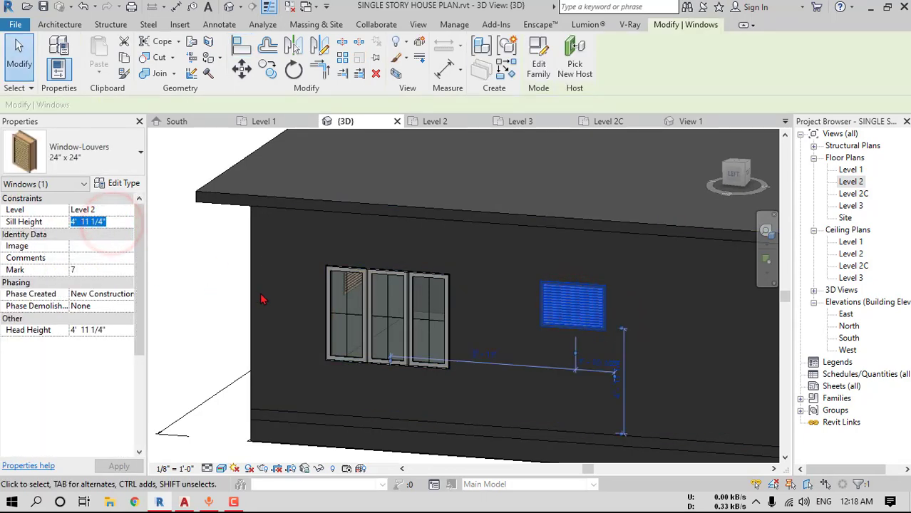
scroll(261, 295, down, 2)
shift+middle_drag(420, 292, 299, 292)
key(Escape)
scroll(299, 292, down, 1)
click(553, 338)
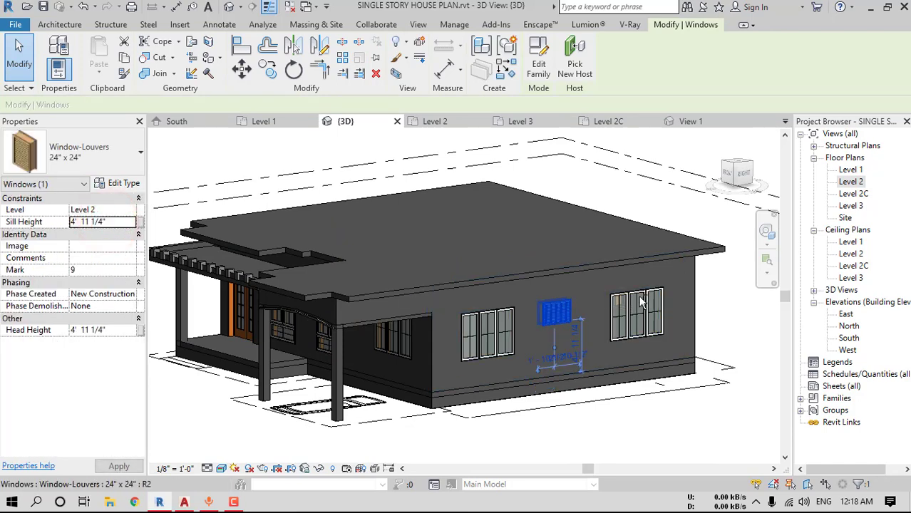
Set the sill height of the back wall's louver window to 4' 11 1/4"
shift+middle_drag(640, 299, 294, 272)
click(456, 311)
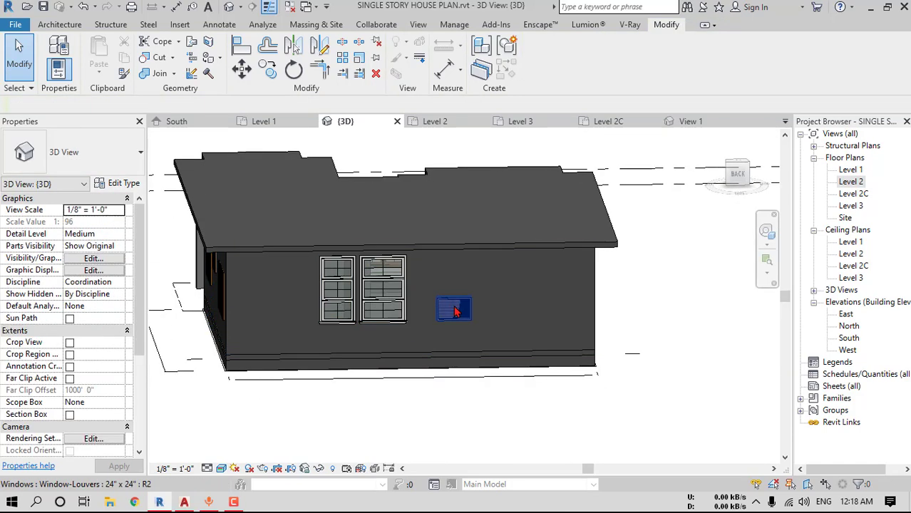
click(112, 222)
text(4'  11 1/4")
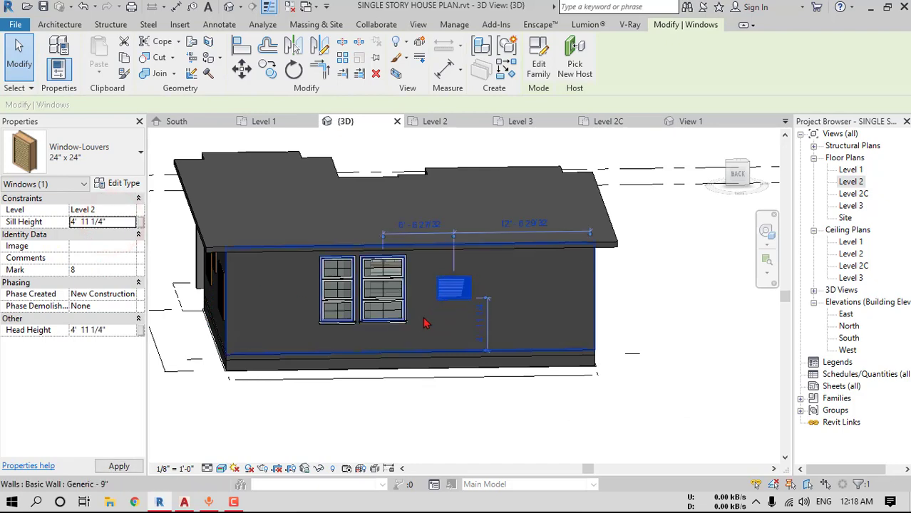
click(380, 287)
ctrl+click(342, 287)
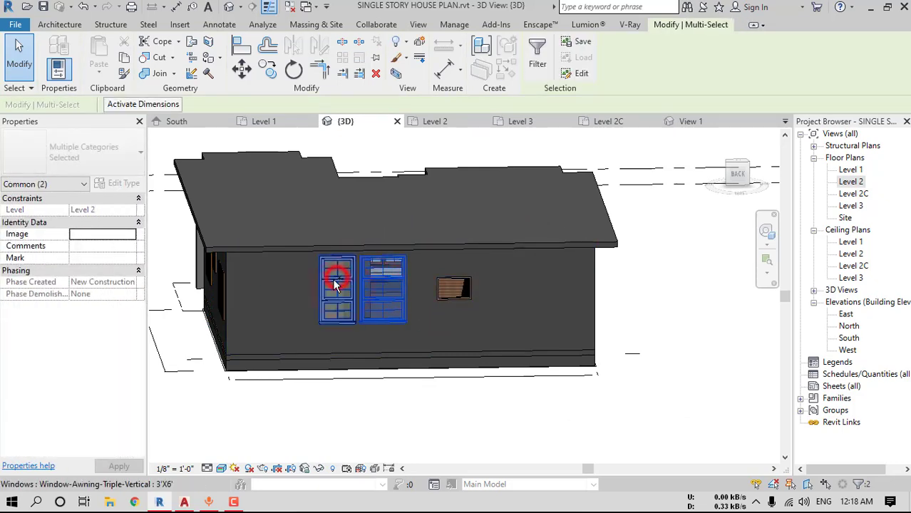
ctrl+click(332, 280)
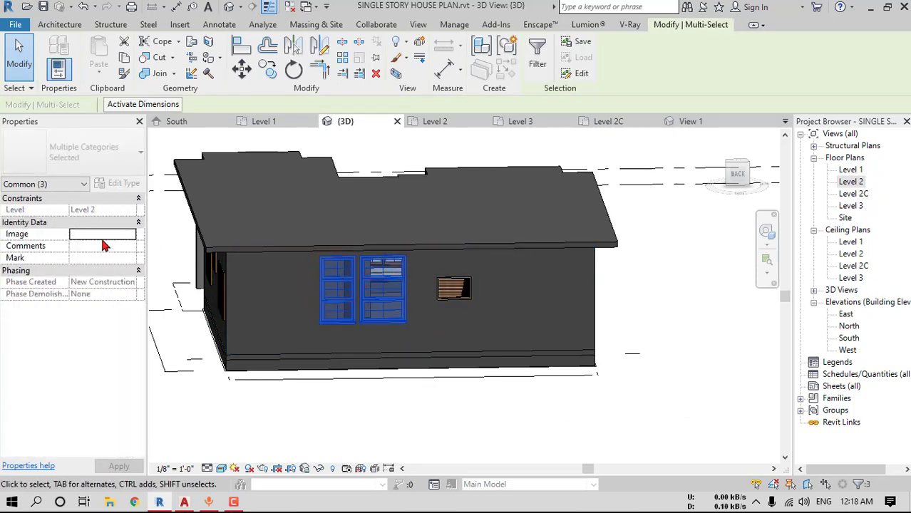
key(Escape)
Set the sill height of the back wall's 4'X6' and 3'X6' awning windows to 1' each
click(385, 280)
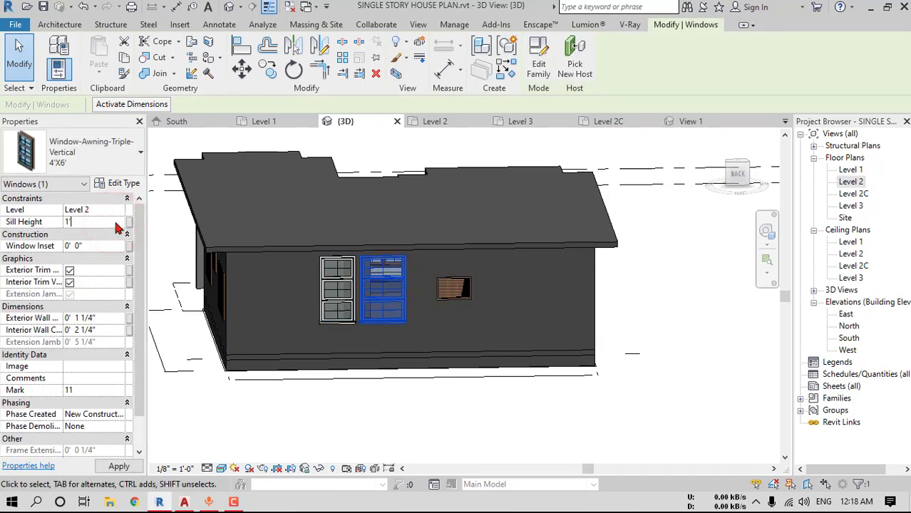
click(339, 280)
key(Escape)
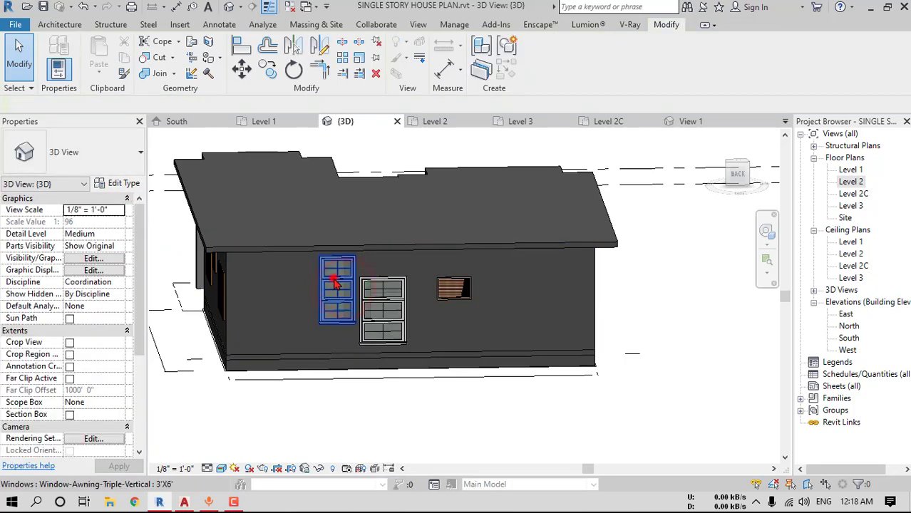
click(334, 281)
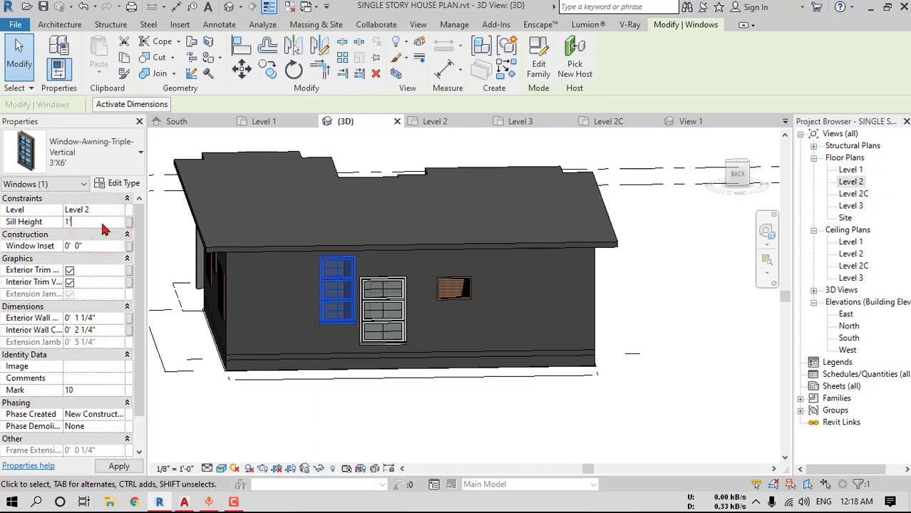
click(103, 226)
text(1')
key(Return)
key(Escape)
On the Level 3 plan, edit the roof slab boundary, moving the front porch section's edges outward to the porch's outer outline
shift+middle_drag(320, 306, 531, 290)
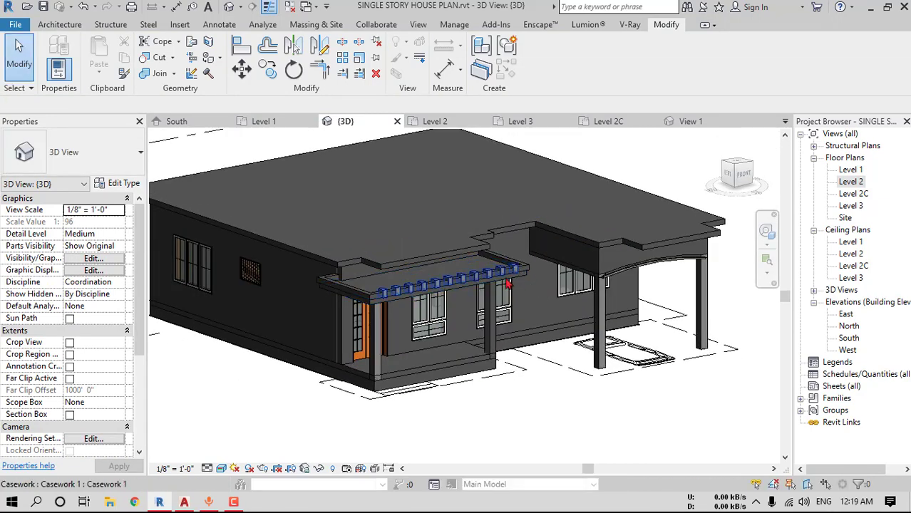
shift+middle_drag(508, 284, 582, 308)
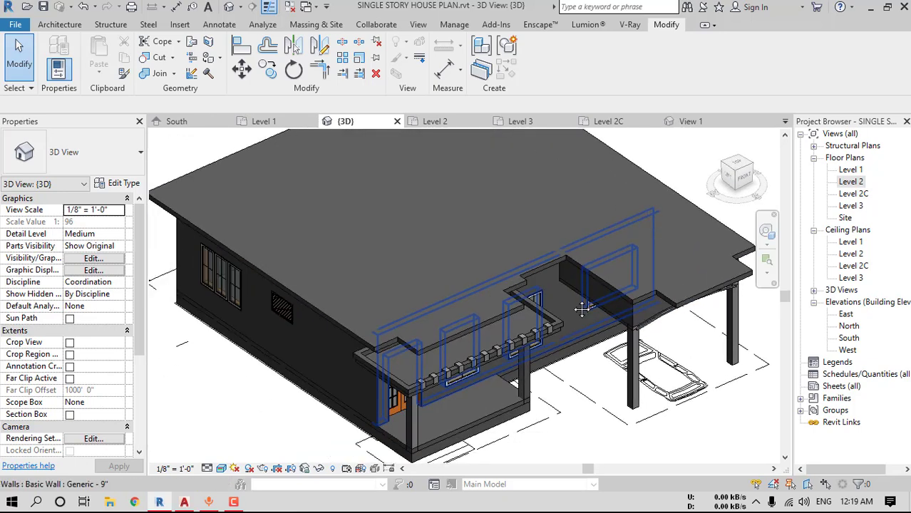
double_click(850, 206)
click(325, 285)
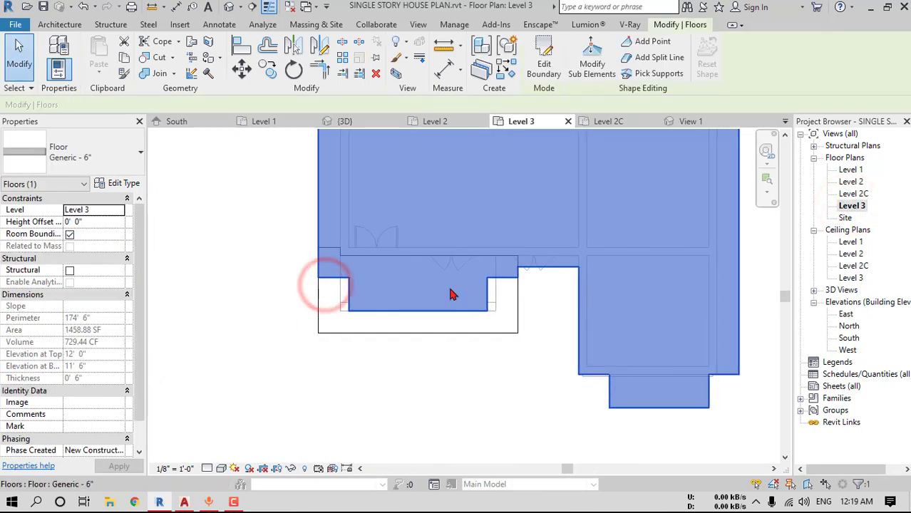
click(536, 81)
scroll(367, 319, up, 2)
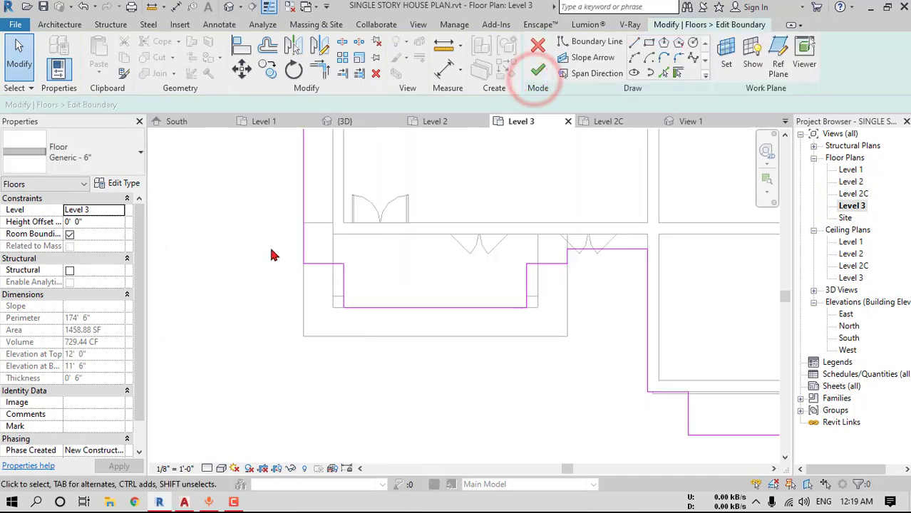
mouse_move(269, 246)
mouse_down()
mouse_move(534, 331)
mouse_move(568, 360)
mouse_up()
drag(292, 258, 594, 381)
drag(436, 306, 436, 380)
click(448, 401)
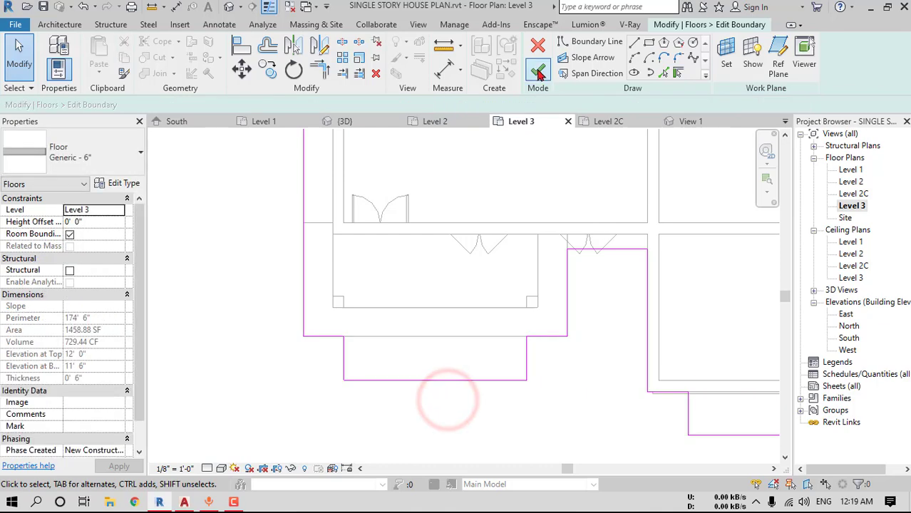
Set the distance from the recessed slab edge between the porch and carport to the front wall to 2'
click(614, 250)
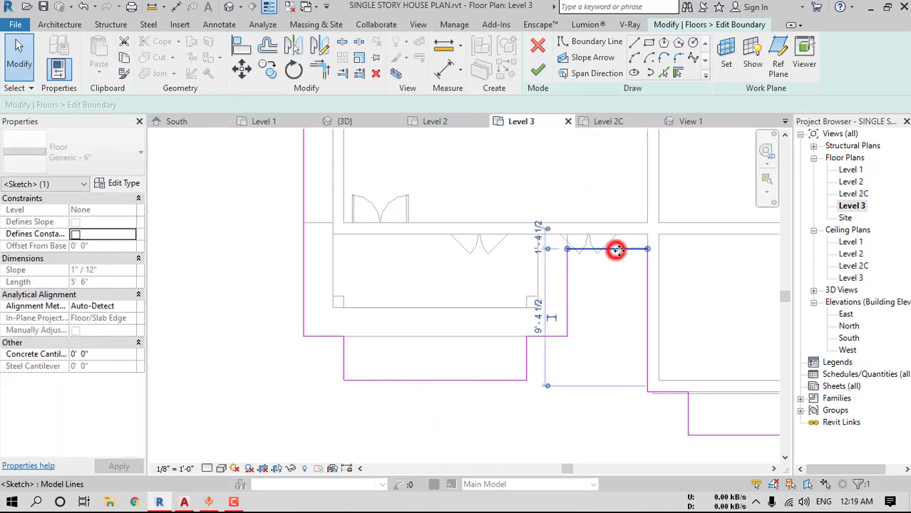
scroll(570, 246, up, 2)
click(534, 239)
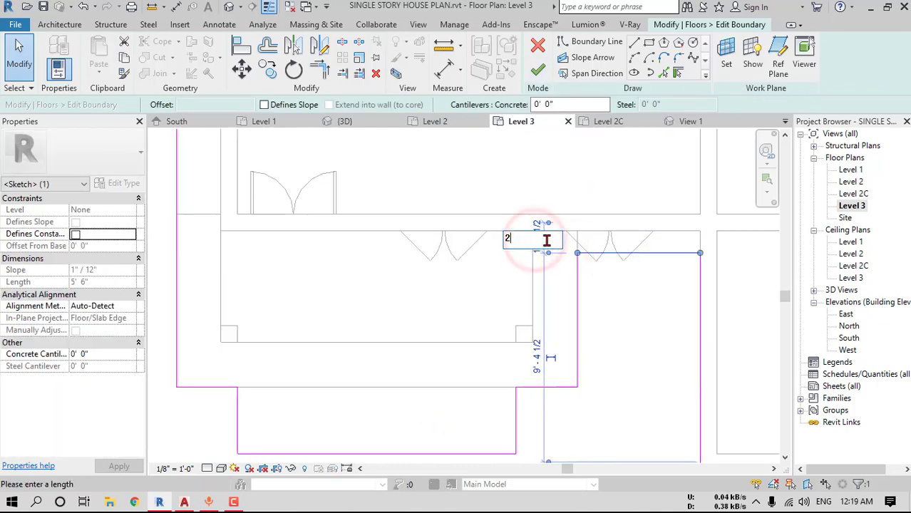
key(Return)
click(656, 278)
scroll(503, 246, down, 2)
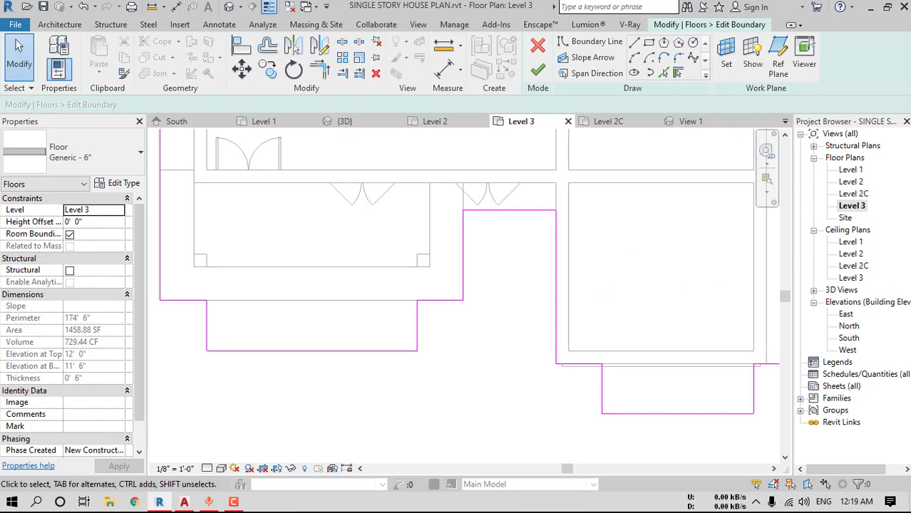
Switch to AutoCAD and examine the roof slab edge and parapet layout above the porch and carport on the front elevation drawing
scroll(574, 205, down, 1)
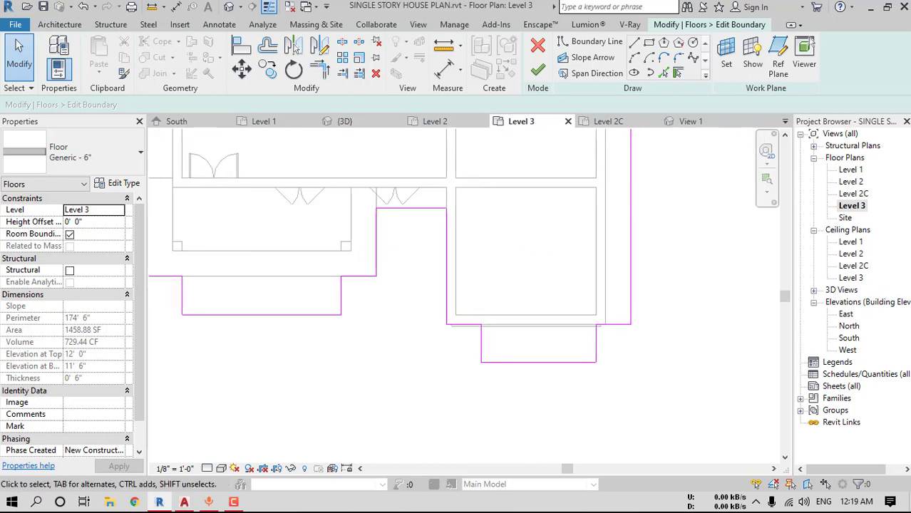
mouse_move(909, 109)
mouse_down()
mouse_move(787, 146)
mouse_move(868, 76)
mouse_move(428, 62)
mouse_move(393, 75)
mouse_up()
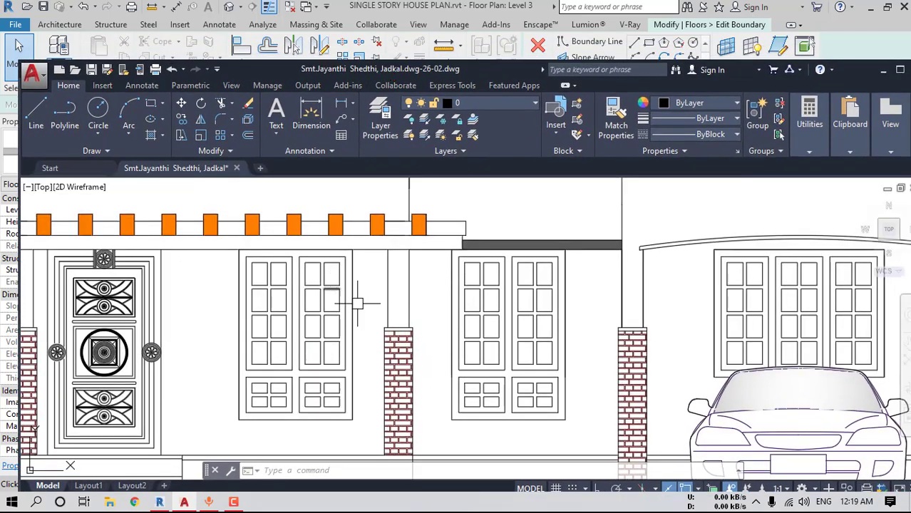
scroll(393, 278, down, 3)
scroll(392, 278, up, 2)
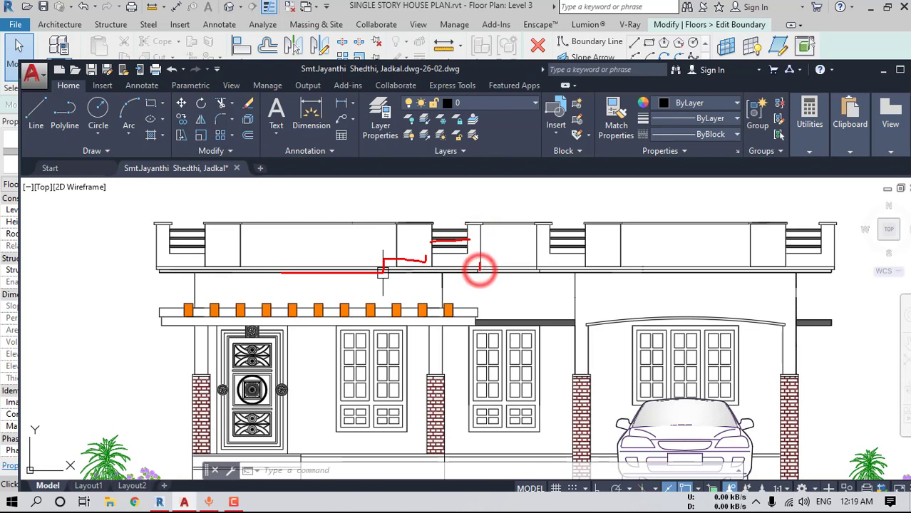
key(Escape)
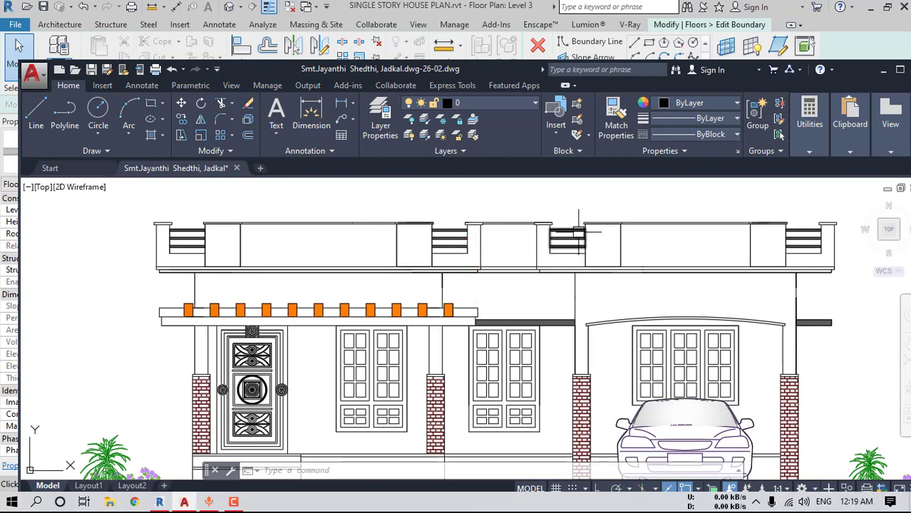
drag(614, 263, 542, 203)
key(Escape)
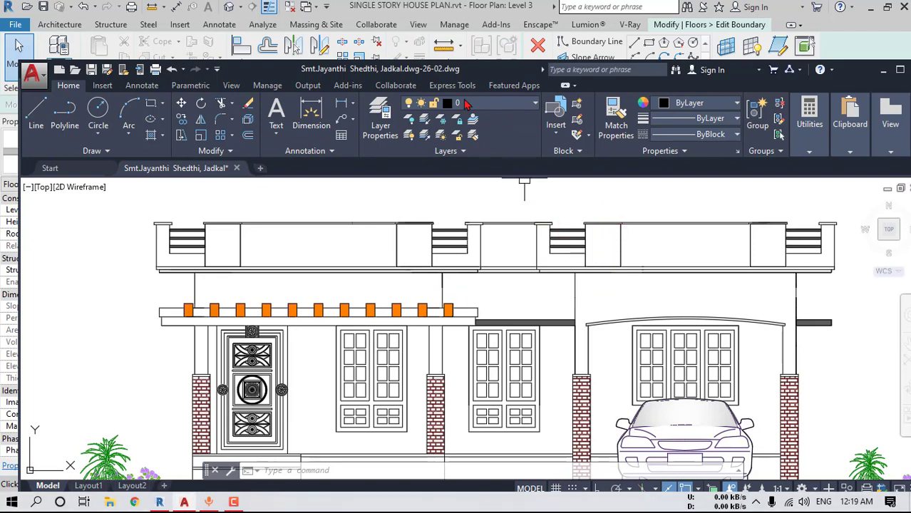
drag(443, 70, 909, 89)
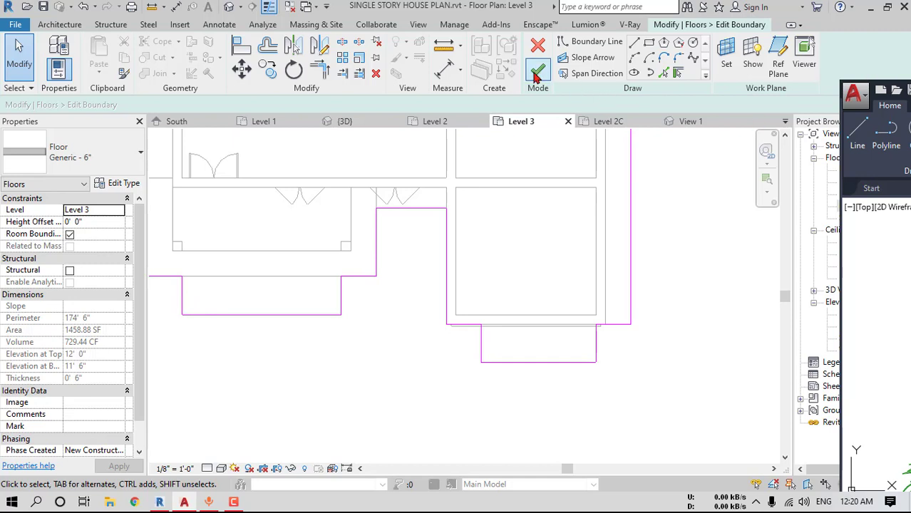
Back in Revit, finish the roof slab boundary edit and attach the walls reaching its level to the slab's bottom
click(387, 226)
middle_drag(461, 250, 539, 245)
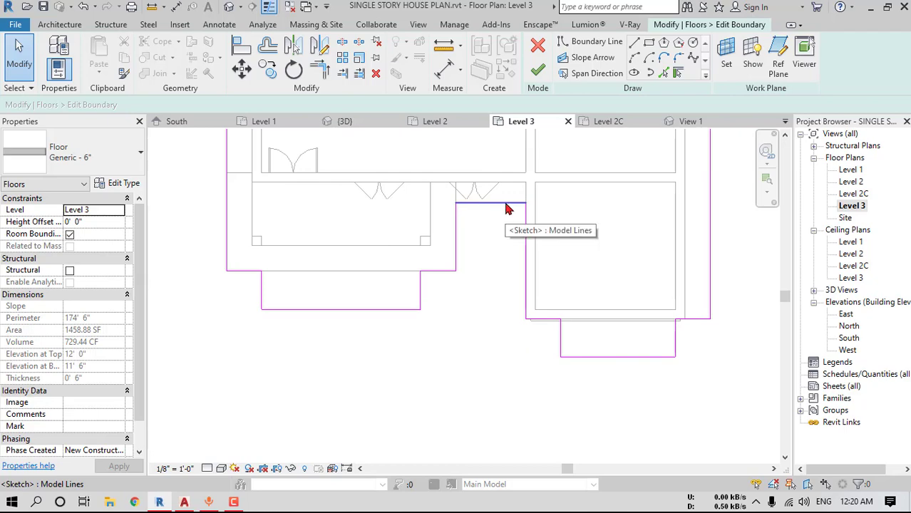
click(537, 80)
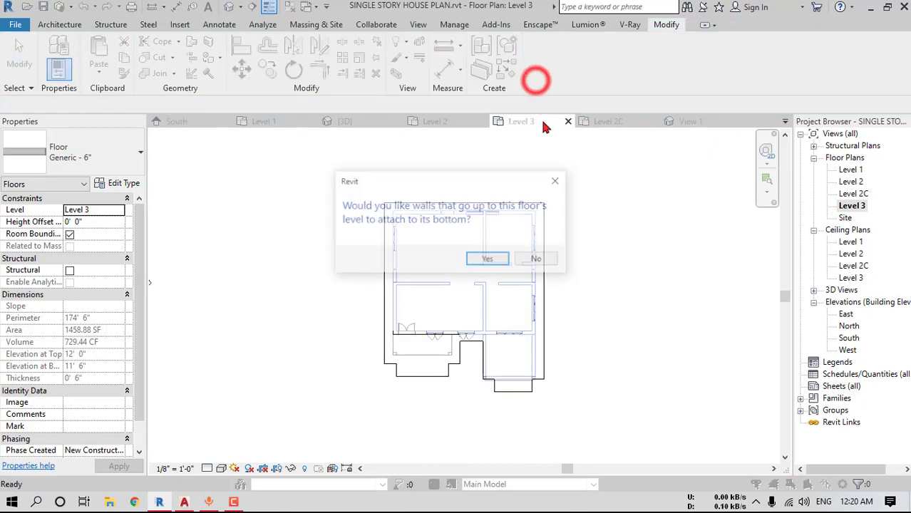
click(499, 265)
click(226, 7)
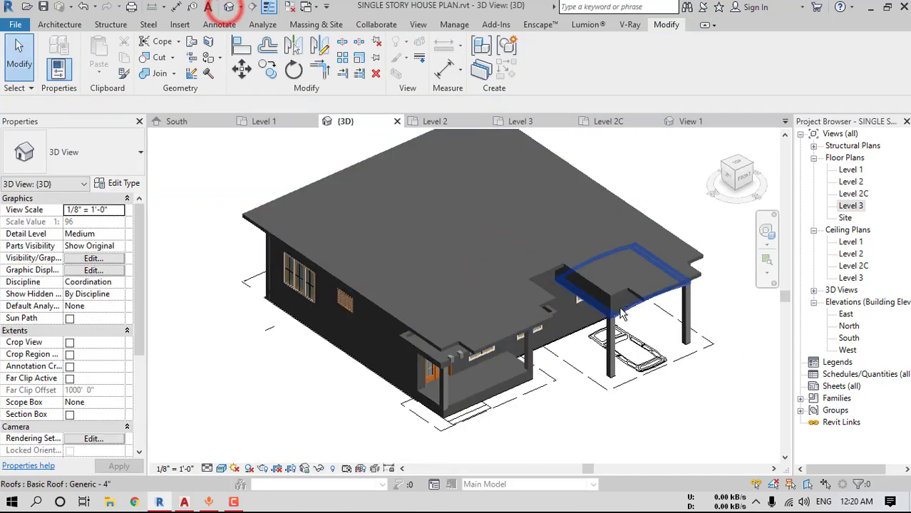
shift+middle_drag(542, 250, 670, 256)
On the Level 3 plan, set up a new Generic - 9" wall with an unconnected height of 3' 0"
double_click(849, 205)
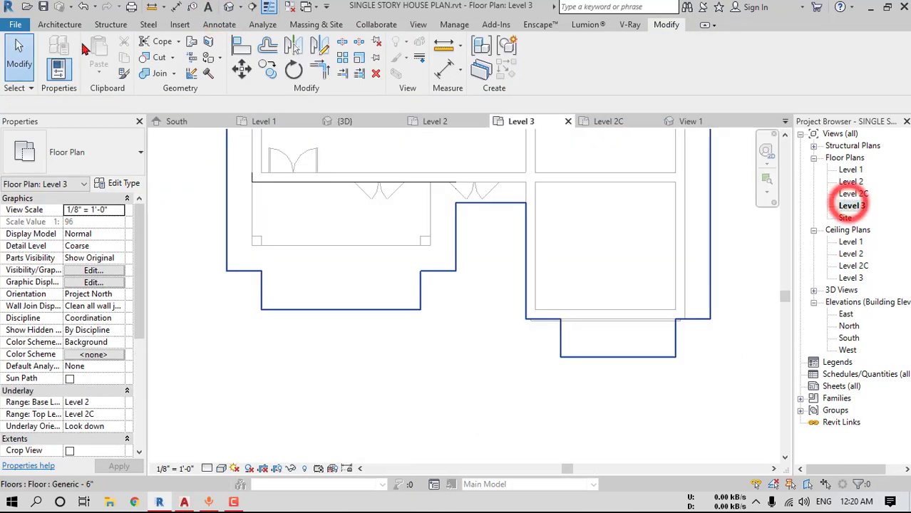
click(60, 25)
click(55, 49)
click(111, 270)
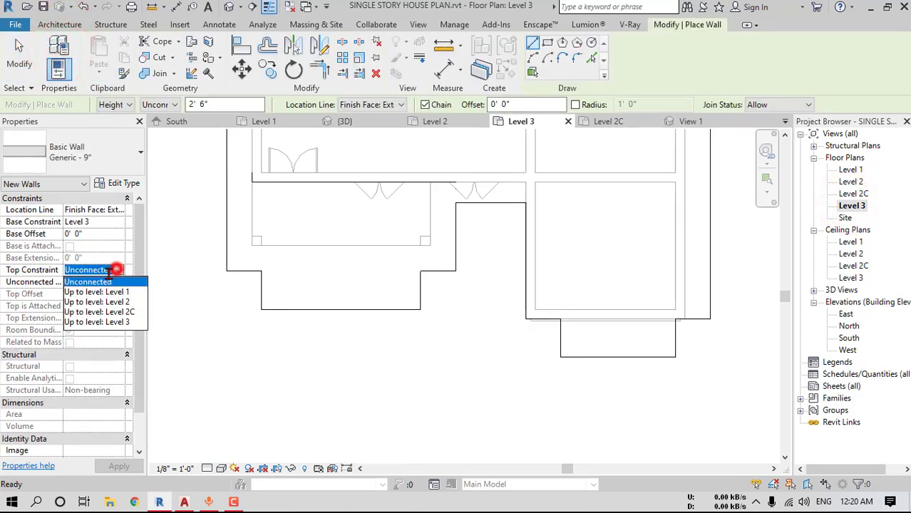
click(89, 282)
click(100, 285)
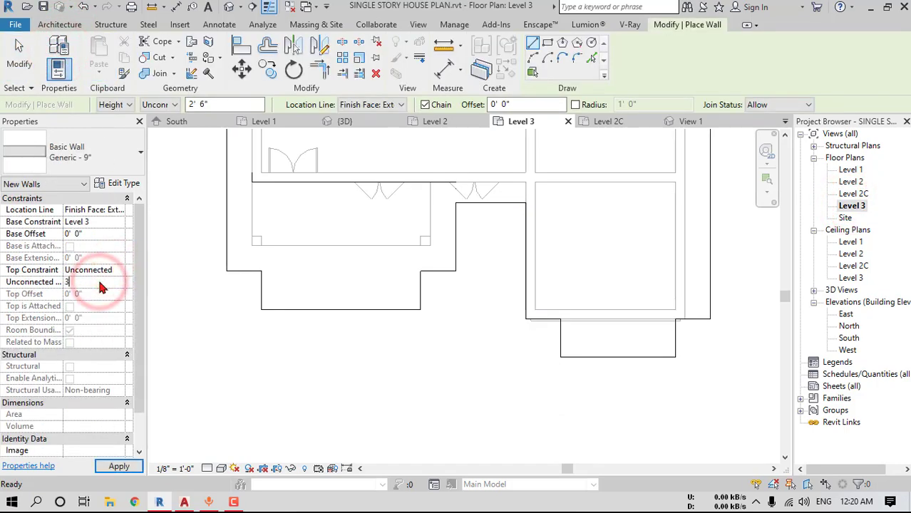
text(3' 0")
Draw the parapet wall along the slab's back edge and down the east edge to the front corner
scroll(350, 338, down, 2)
scroll(309, 309, up, 4)
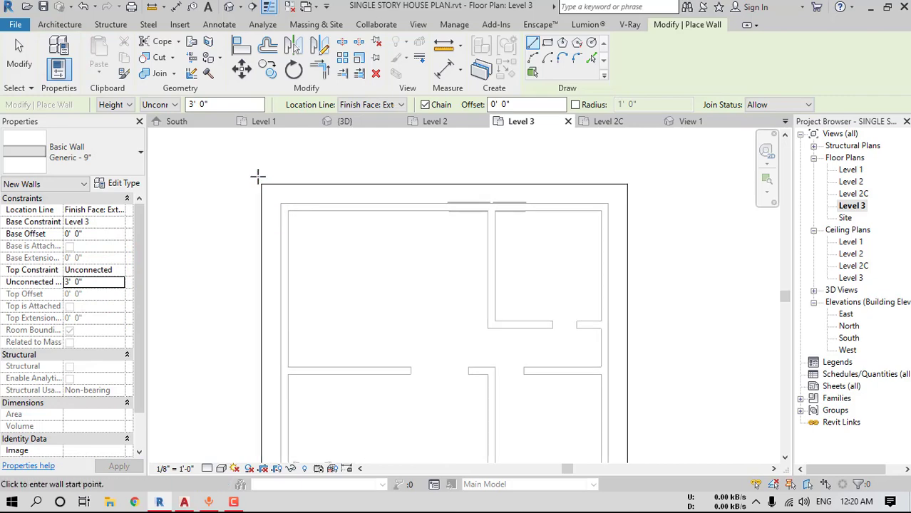
click(627, 184)
scroll(636, 210, down, 2)
scroll(620, 362, up, 3)
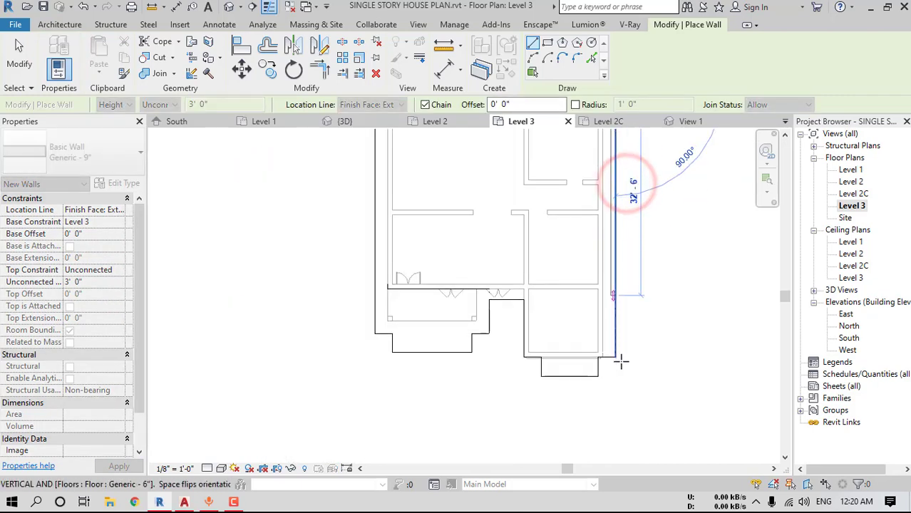
click(617, 354)
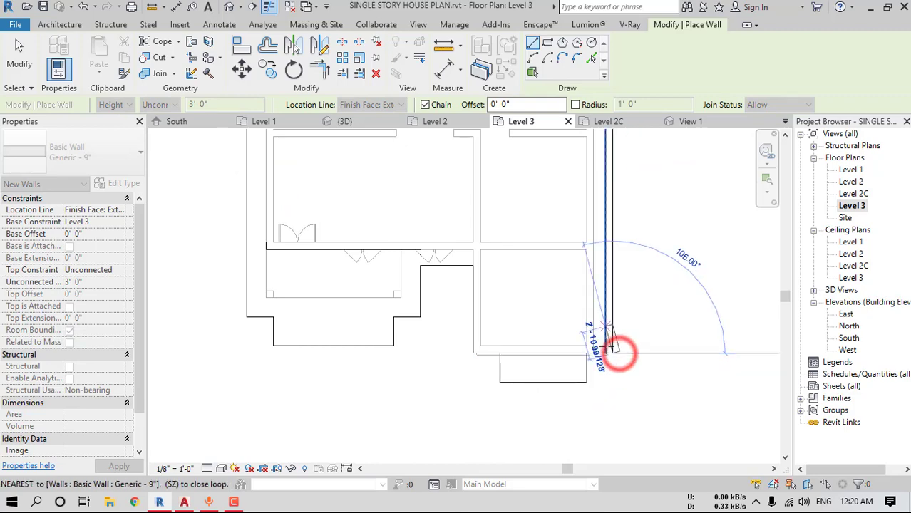
Continue the parapet wall around the slab's front projection at the carport, following its outer edges
scroll(610, 360, up, 2)
scroll(570, 355, up, 3)
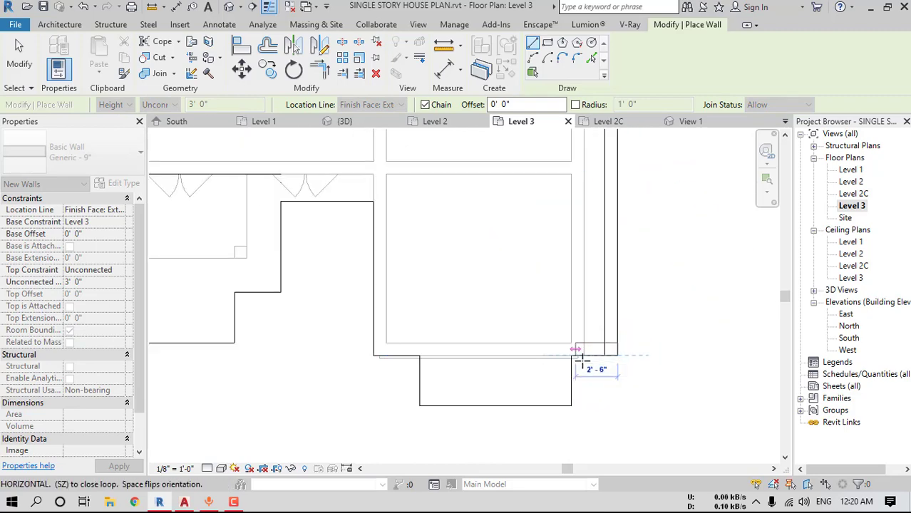
click(551, 347)
scroll(549, 342, down, 1)
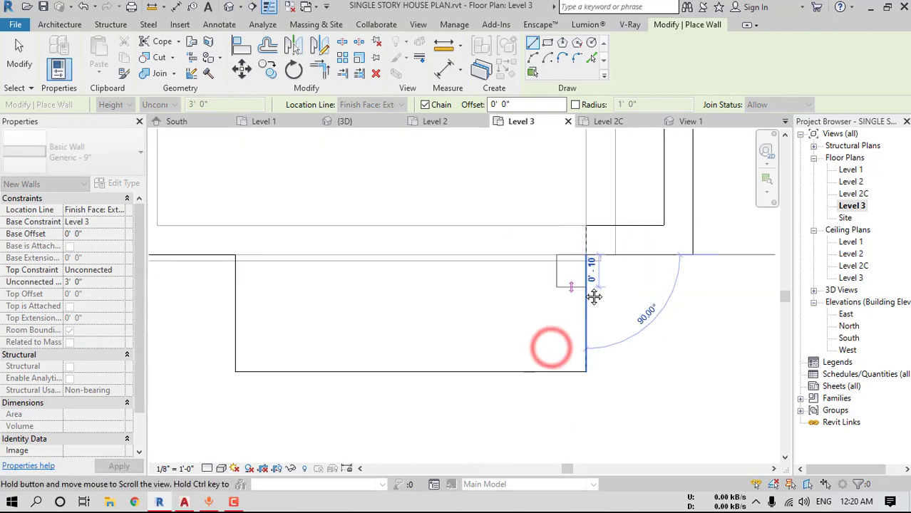
click(589, 368)
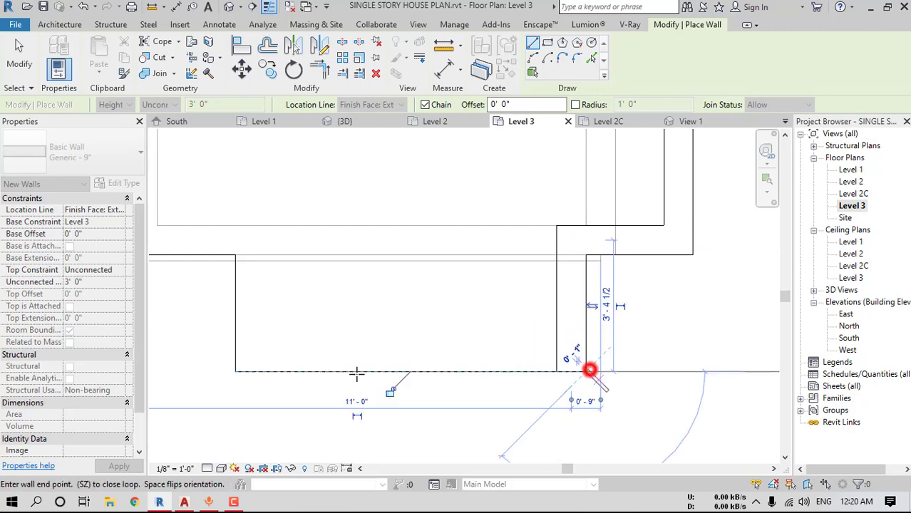
click(237, 372)
click(235, 255)
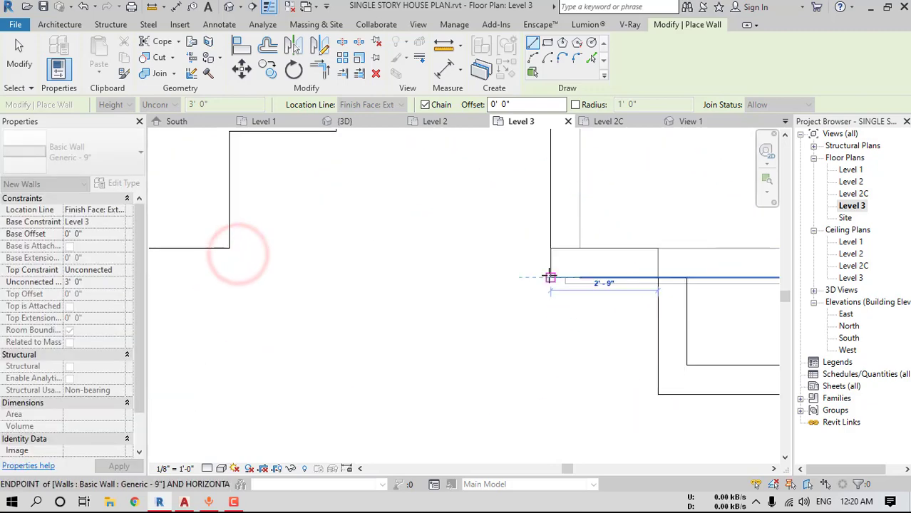
Continue the parapet wall along the carport's front corner and around the recess between the carport and the porch
click(602, 272)
click(559, 217)
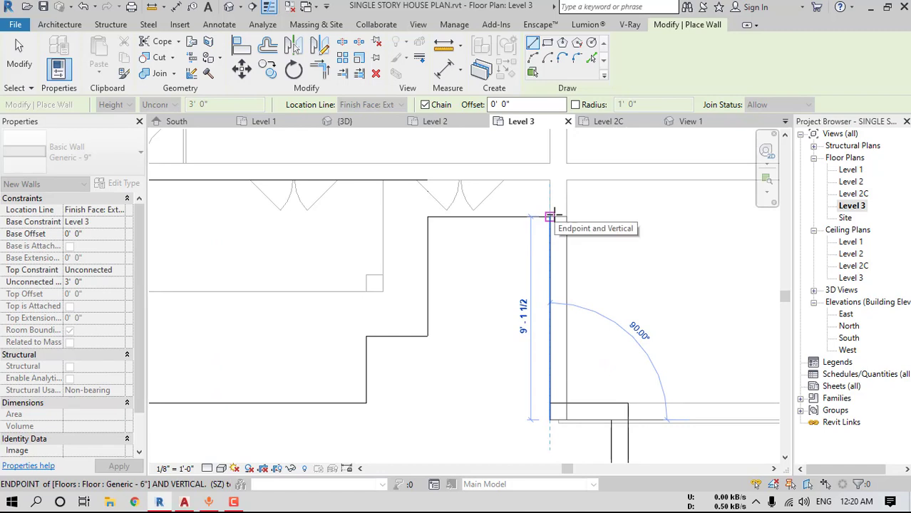
scroll(552, 214, down, 1)
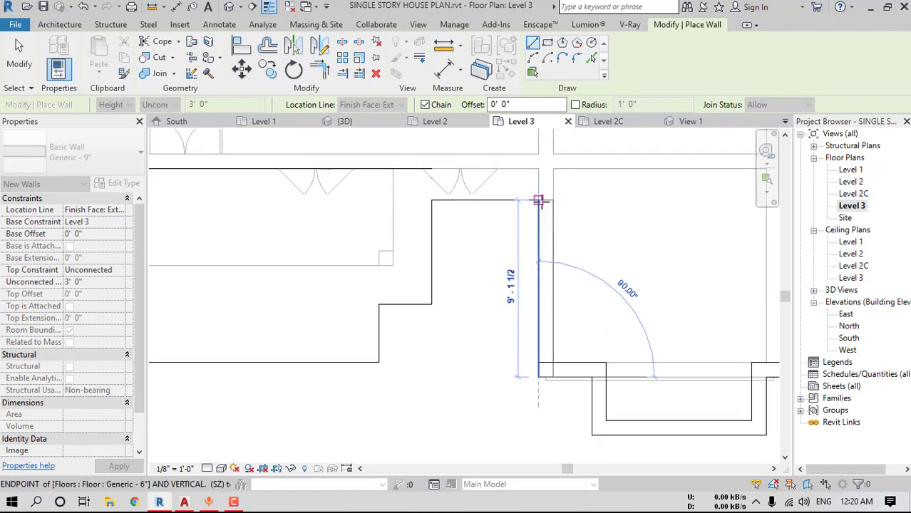
click(539, 201)
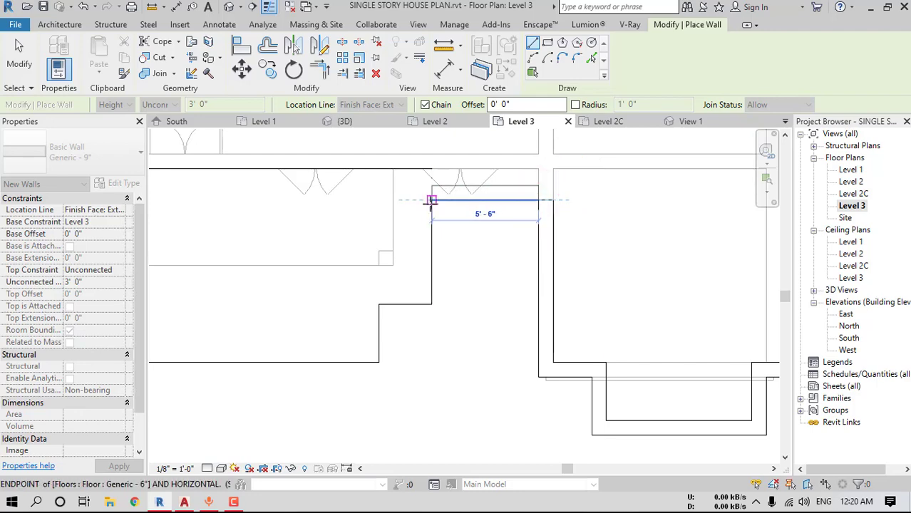
click(433, 305)
Continue the parapet wall around the slab's front projection at the porch
click(380, 303)
click(378, 359)
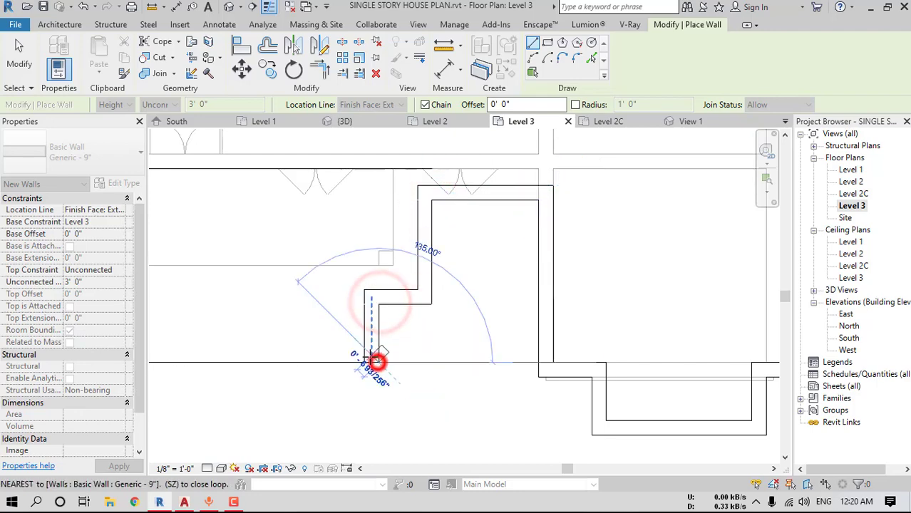
middle_drag(174, 355, 494, 336)
click(458, 340)
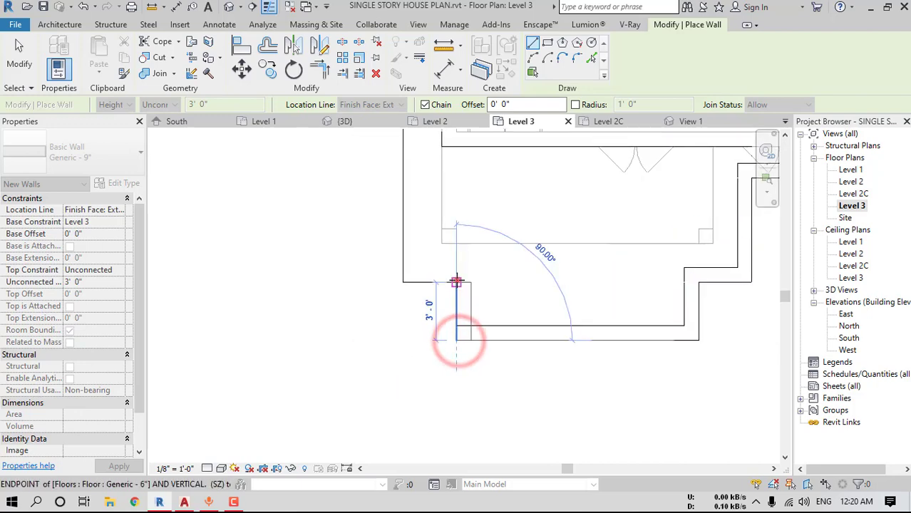
click(460, 282)
Close the parapet wall from the porch's front corner along the west slab edge to the back corner
click(405, 282)
scroll(403, 280, down, 1)
scroll(407, 342, down, 5)
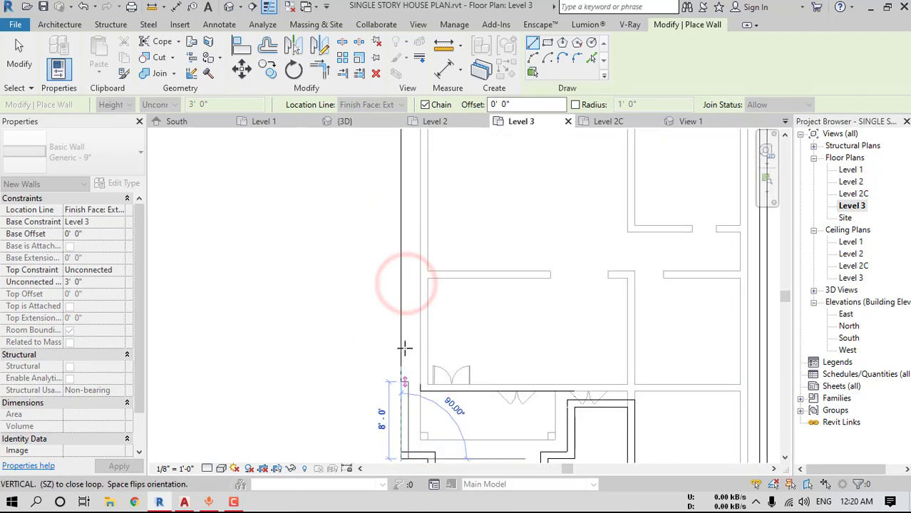
click(400, 231)
key(Escape)
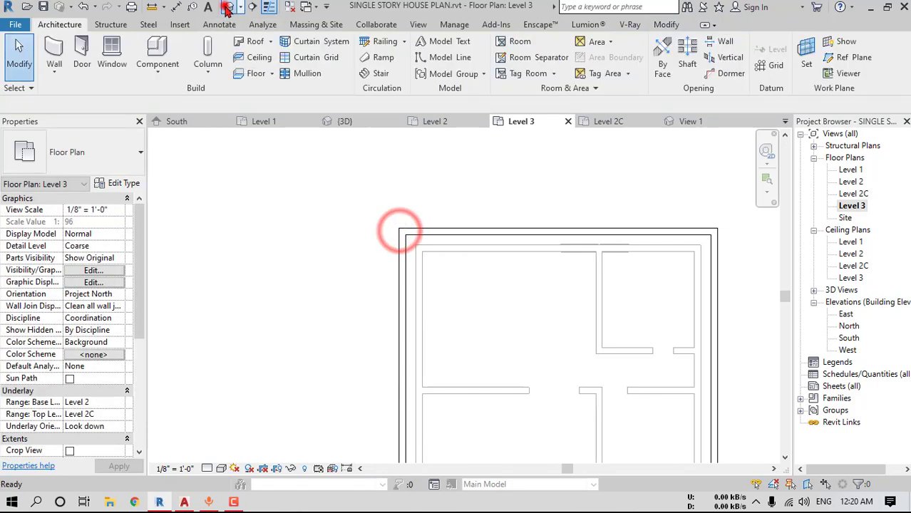
Inspect the new parapet walls around the roof slab from several sides in the 3D view
click(228, 7)
shift+middle_drag(602, 274, 349, 302)
shift+middle_drag(299, 282, 404, 247)
scroll(408, 248, up, 3)
scroll(614, 277, down, 1)
shift+middle_drag(660, 274, 628, 288)
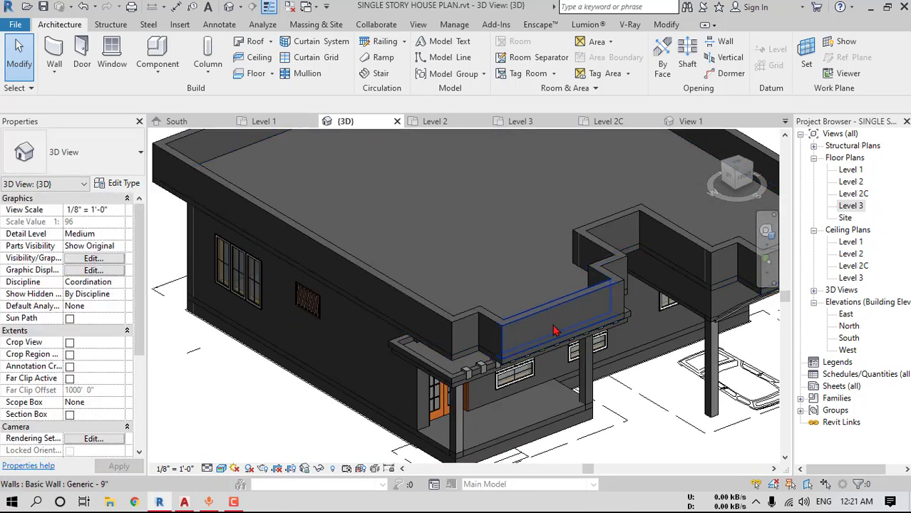
shift+middle_drag(555, 330, 417, 285)
Edit the roof slab boundary on the Level 3 plan, moving the front porch section's edges back toward the front wall
click(417, 332)
double_click(850, 205)
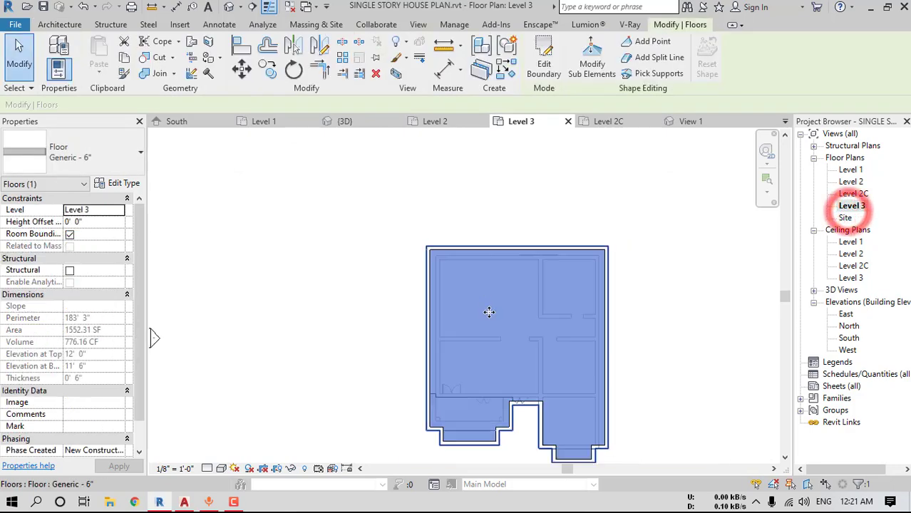
middle_drag(489, 312, 509, 172)
click(541, 60)
scroll(499, 285, up, 4)
drag(292, 287, 685, 426)
key(Escape)
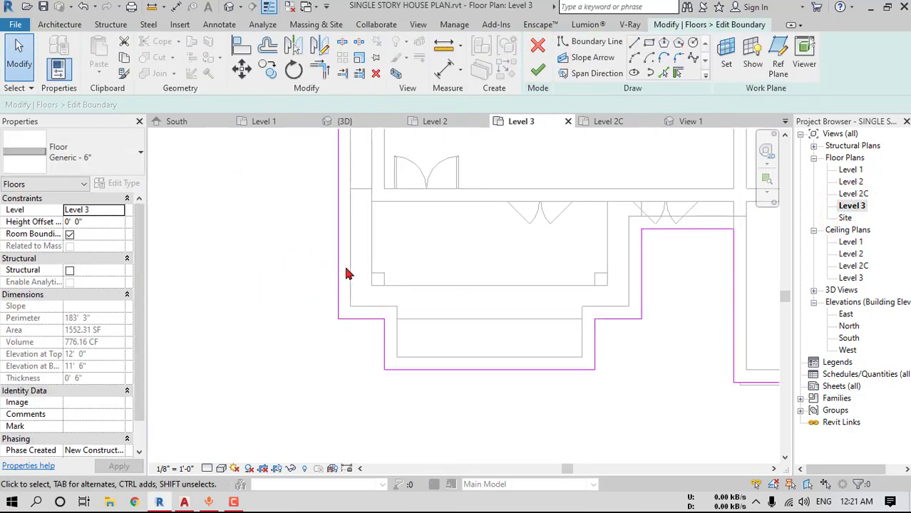
drag(303, 277, 653, 396)
drag(522, 370, 526, 285)
click(685, 266)
Set the distance from the recessed slab edge between the porch and carport to the adjacent parapet wall to 1'
middle_drag(690, 247, 559, 286)
scroll(559, 285, up, 1)
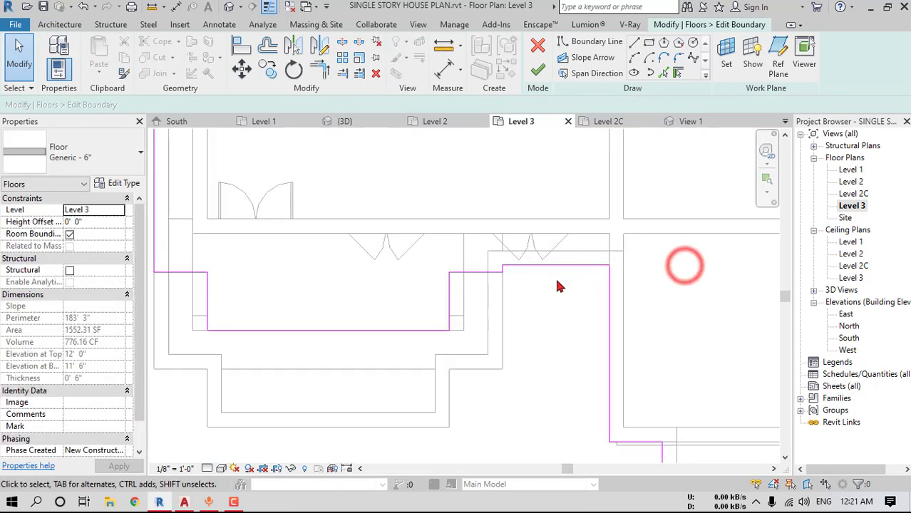
scroll(559, 286, up, 1)
click(562, 259)
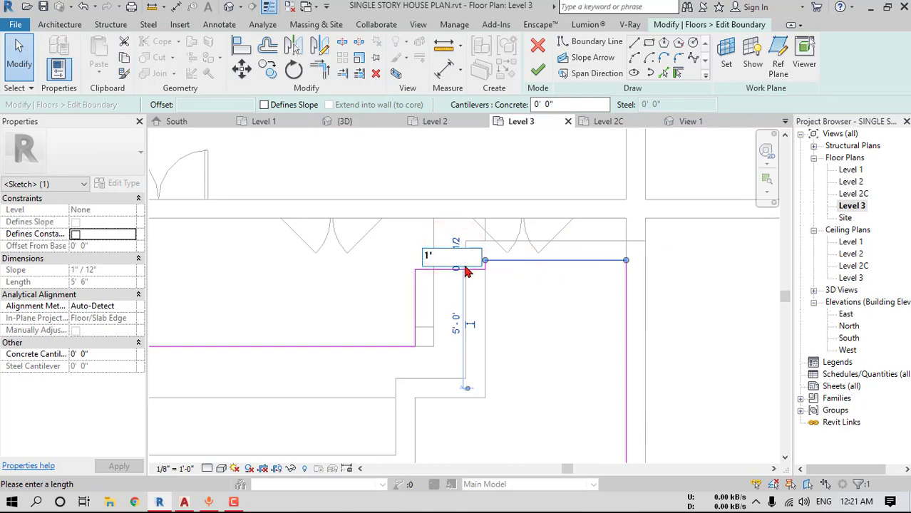
text(1')
key(Return)
Move the recessed slab edge back to the parapet's inner face, and finish the boundary with the walls attached to the slab's bottom
drag(529, 276, 532, 245)
scroll(541, 235, down, 2)
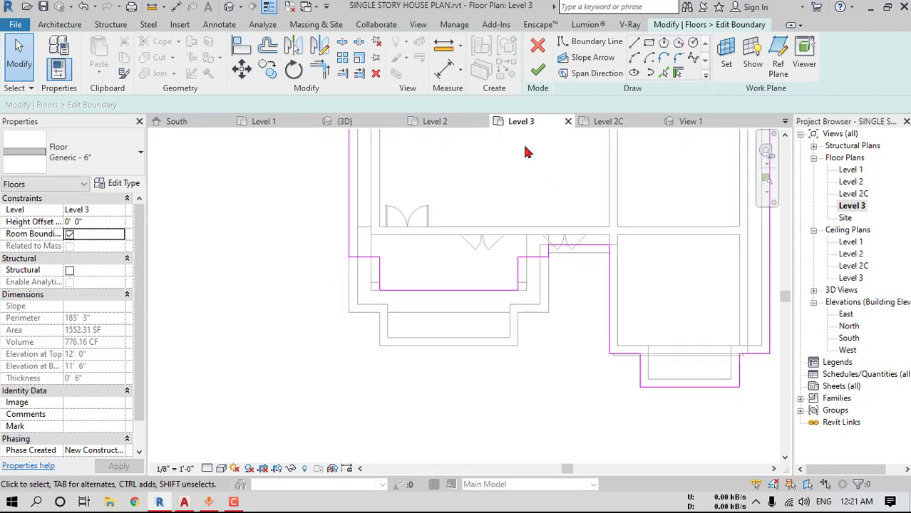
click(537, 69)
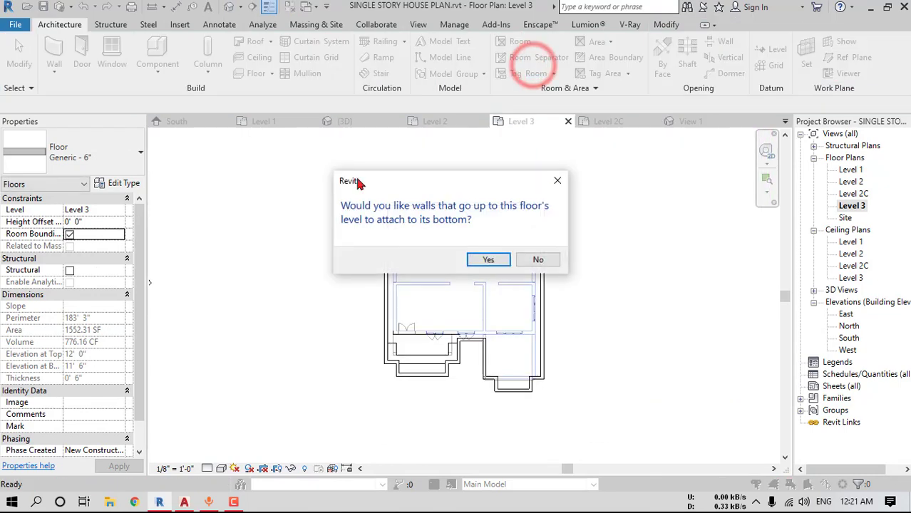
click(489, 260)
Examine the roof slab and parapet above the front porch in the 3D view
click(228, 7)
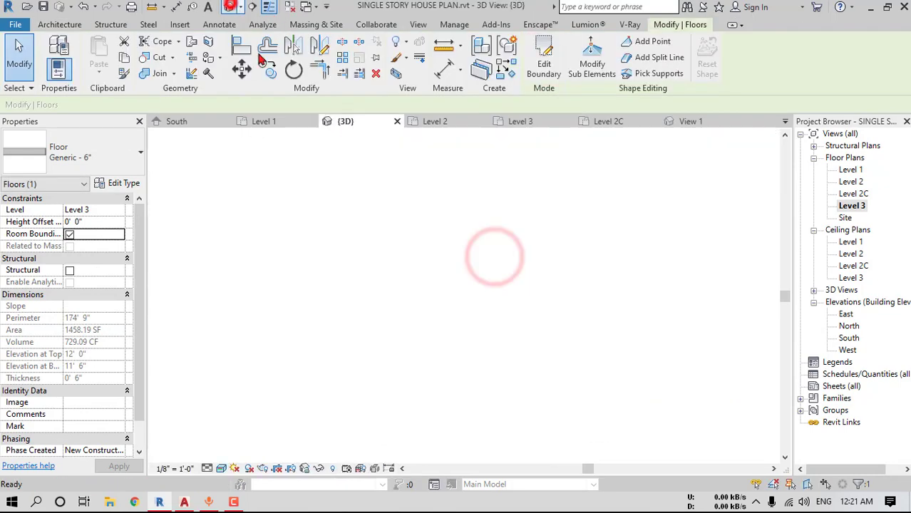
shift+middle_drag(528, 399, 497, 326)
scroll(426, 319, up, 2)
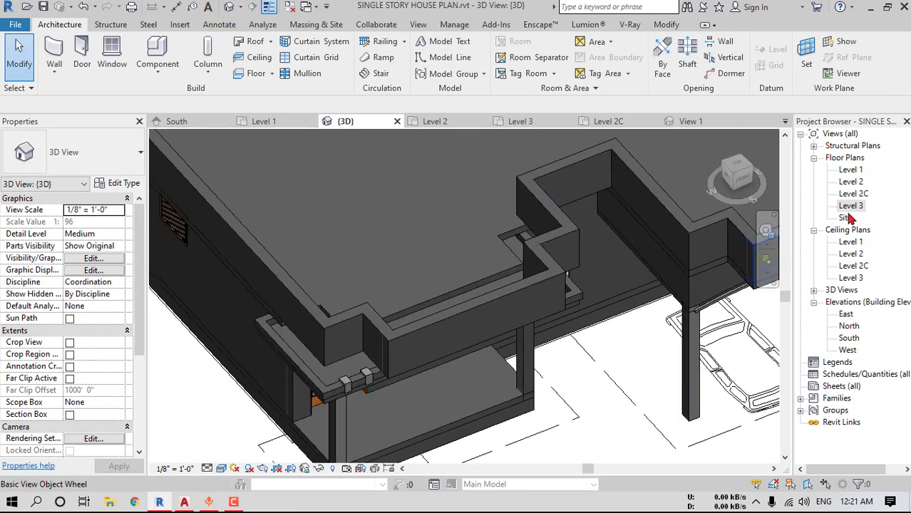
On the Level 3 plan, move the five stepped parapet walls in front of the porch back onto the slab edge
double_click(851, 206)
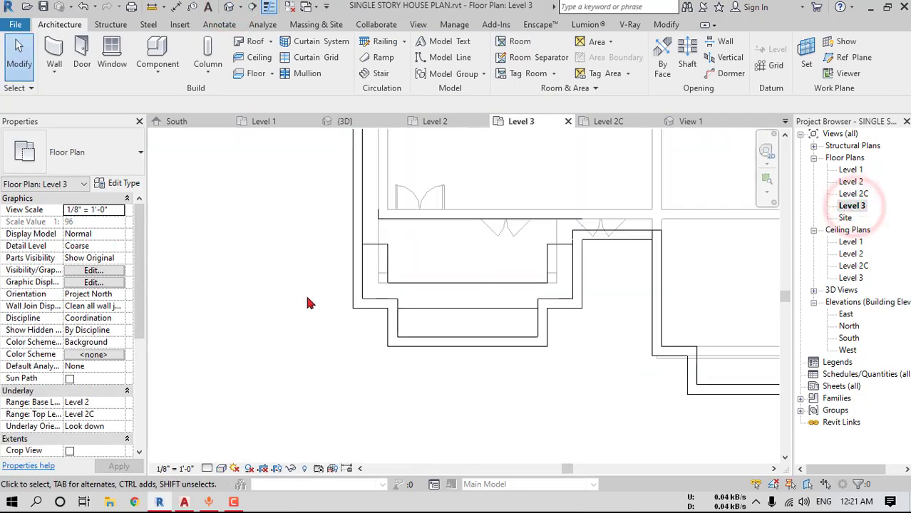
drag(307, 297, 619, 403)
drag(485, 345, 485, 280)
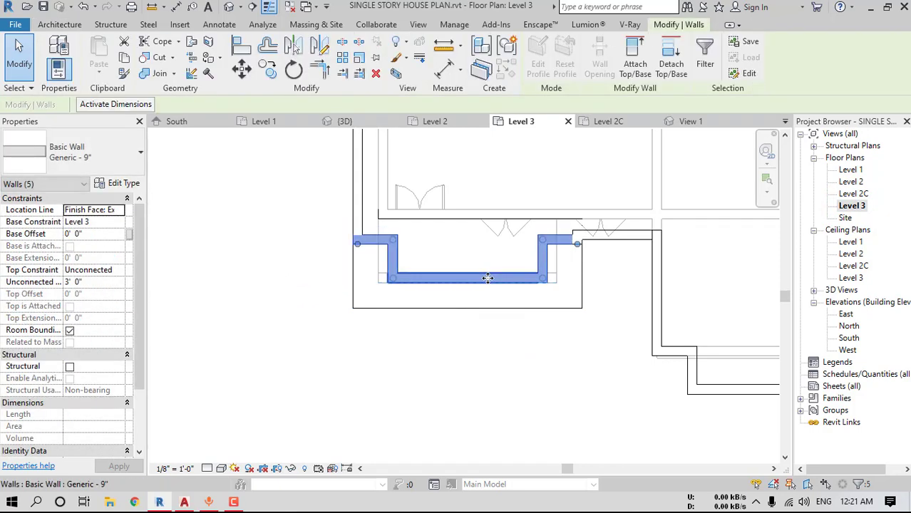
key(Escape)
click(227, 7)
shift+middle_drag(456, 257, 641, 235)
scroll(432, 282, up, 3)
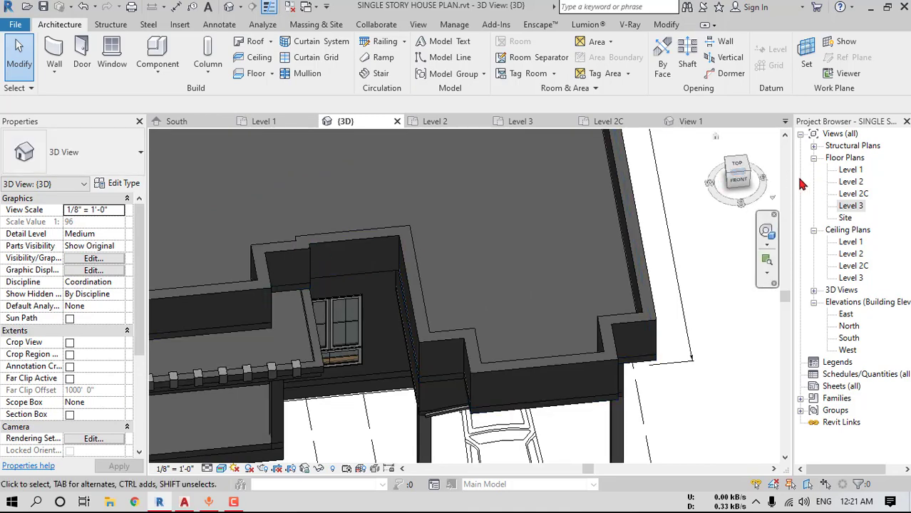
On the Level 3 plan, delete the recessed parapet wall segment between the porch and the carport
double_click(850, 205)
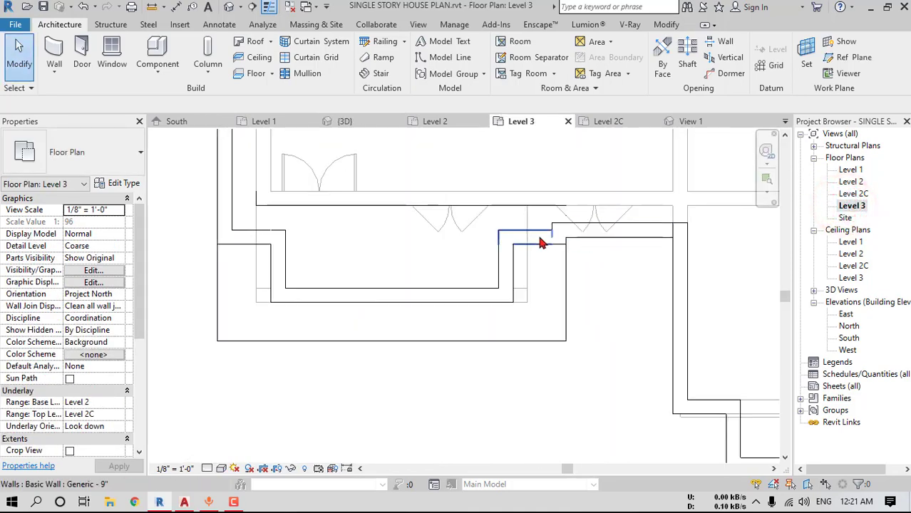
click(605, 235)
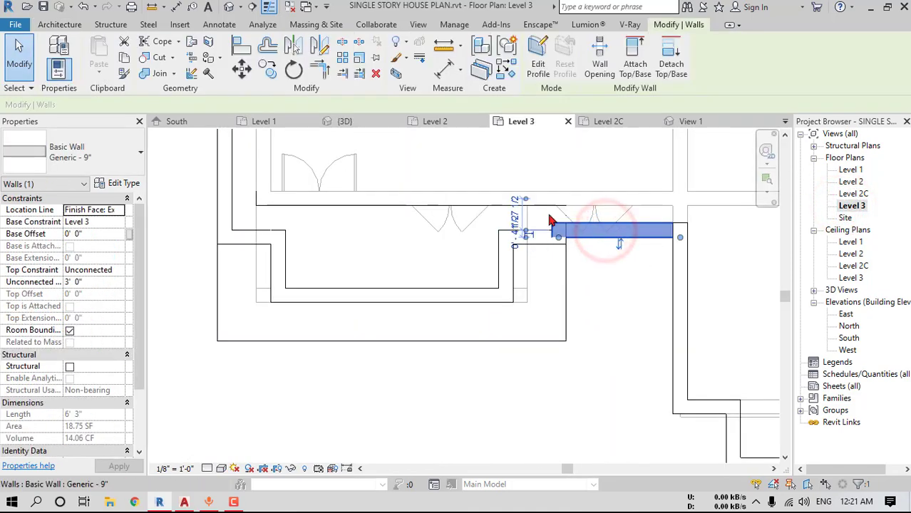
key(Escape)
click(617, 235)
key(Escape)
key(d)
key(e)
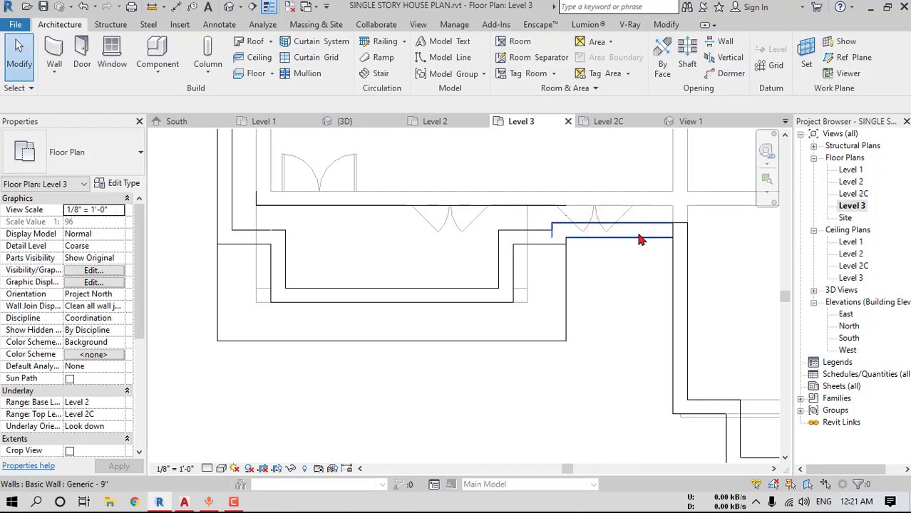
click(640, 238)
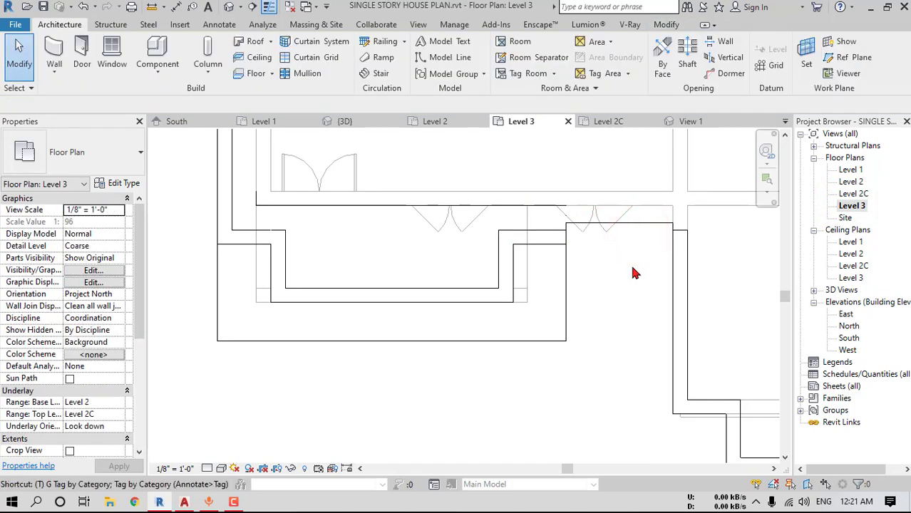
Try to trim the carport's side parapet and the porch's short return wall to a corner, and undo the attempt
key(r)
click(681, 246)
click(549, 239)
key(ctrl+z)
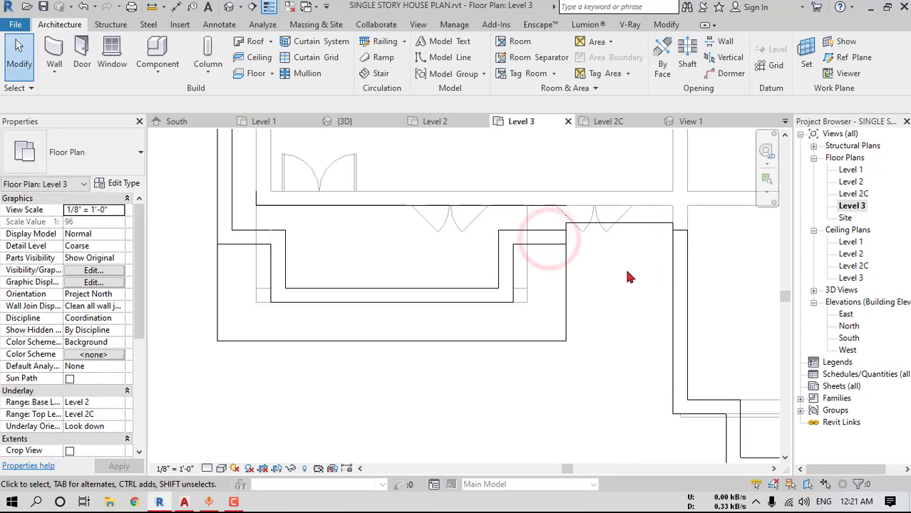
Extend the porch's short return parapet wall to a corner with the carport's side parapet, unjoining the conflicting elements
key(t)
key(r)
click(670, 261)
click(529, 239)
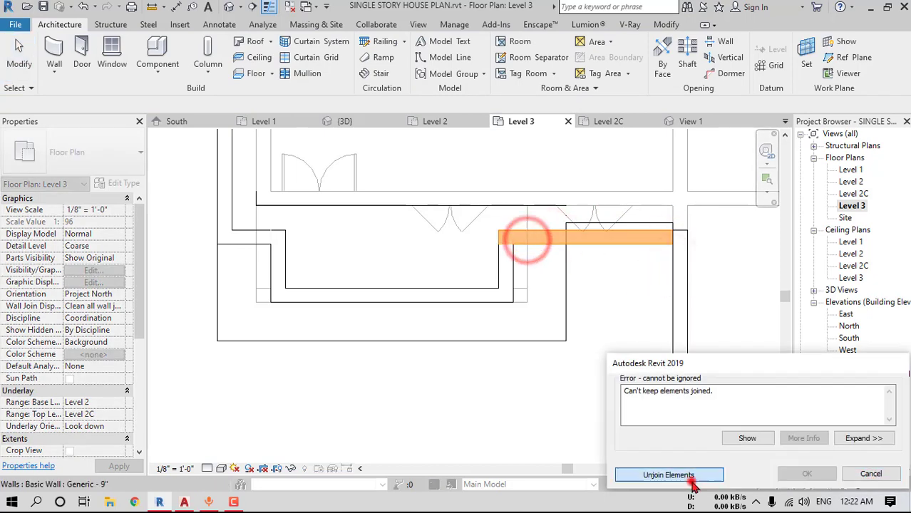
click(668, 475)
click(561, 296)
click(615, 296)
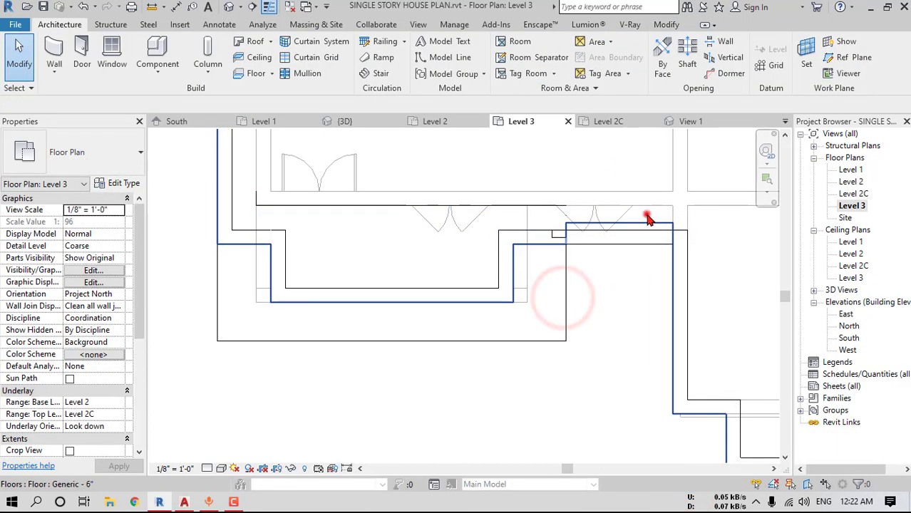
Edit the roof slab boundary, moving the recessed edge to the new parapet's outer face, and finish with the walls attached to its bottom
click(647, 219)
click(546, 58)
mouse_move(636, 225)
mouse_down()
mouse_move(638, 254)
mouse_move(638, 244)
mouse_up()
click(695, 475)
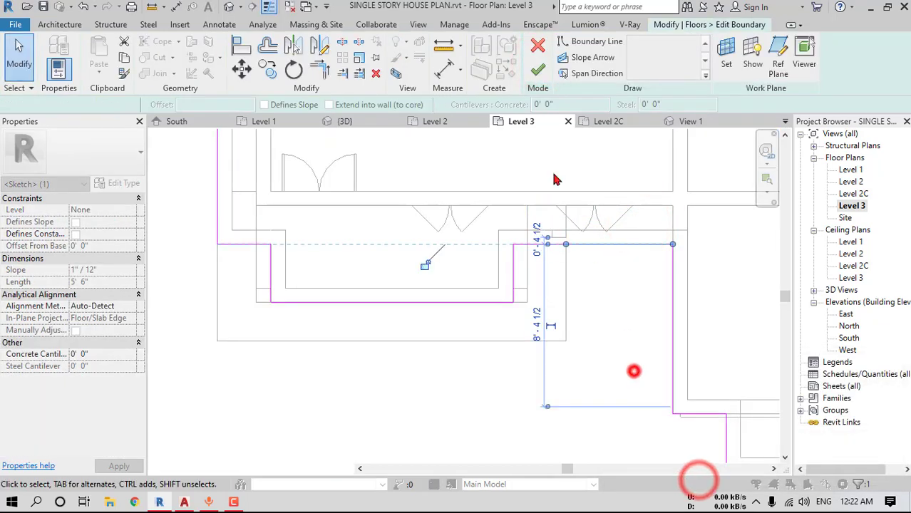
click(538, 70)
click(474, 255)
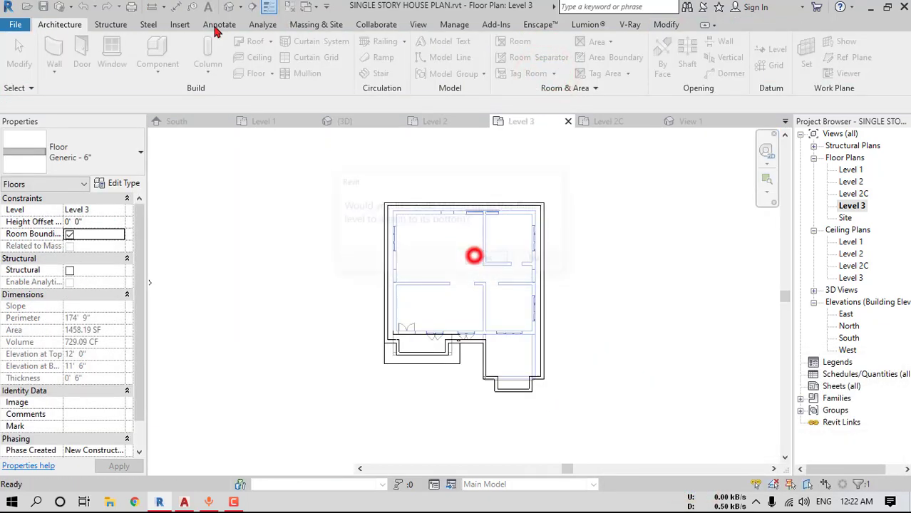
click(228, 7)
scroll(485, 300, down, 2)
shift+middle_drag(510, 368, 630, 308)
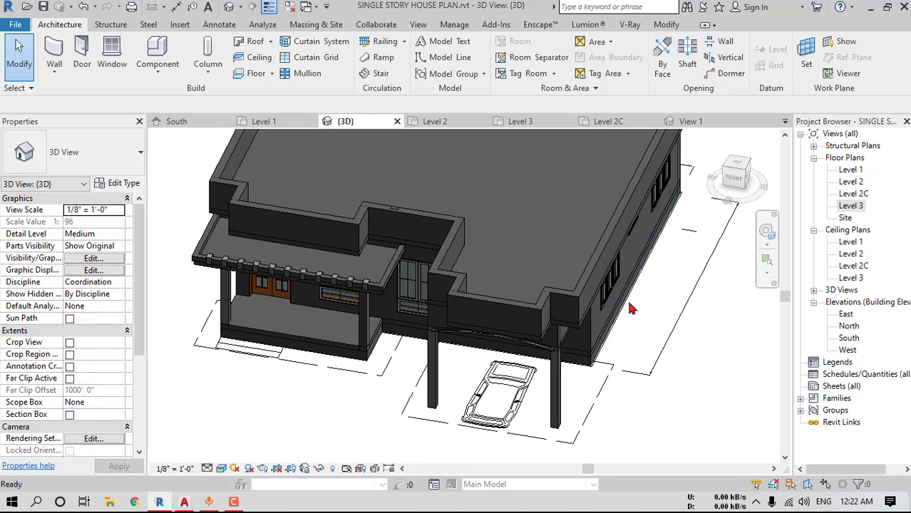
shift+middle_drag(470, 305, 491, 307)
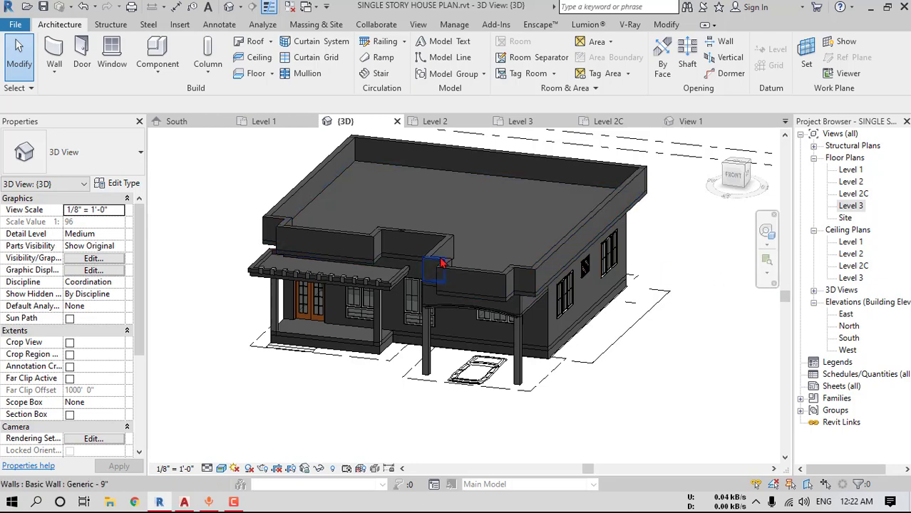
shift+middle_drag(404, 265, 419, 278)
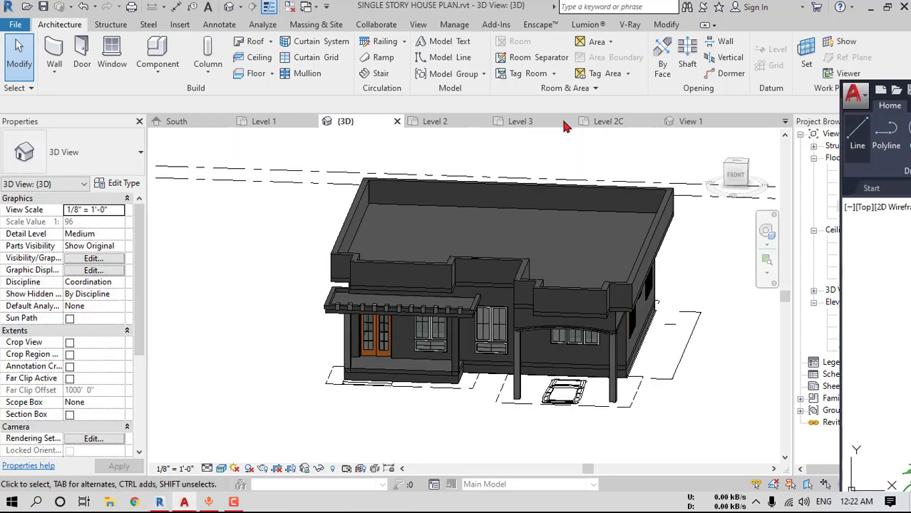
Switch to the front elevation in AutoCAD and measure the thickness of the top horizontal rail in the parapet opening
click(594, 88)
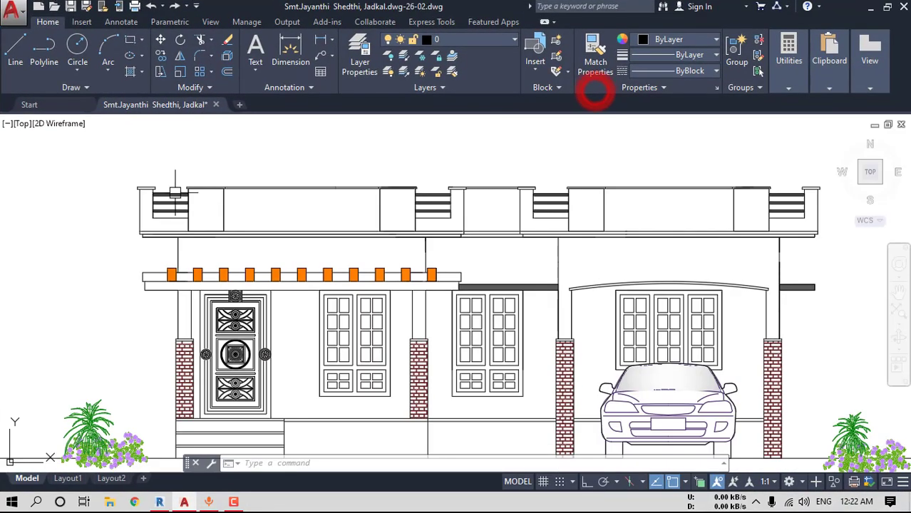
scroll(161, 204, up, 5)
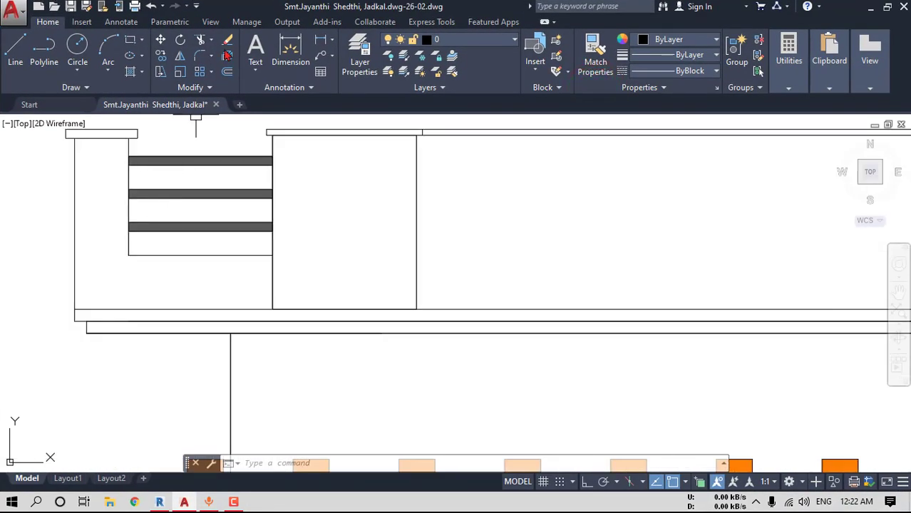
click(320, 42)
click(200, 159)
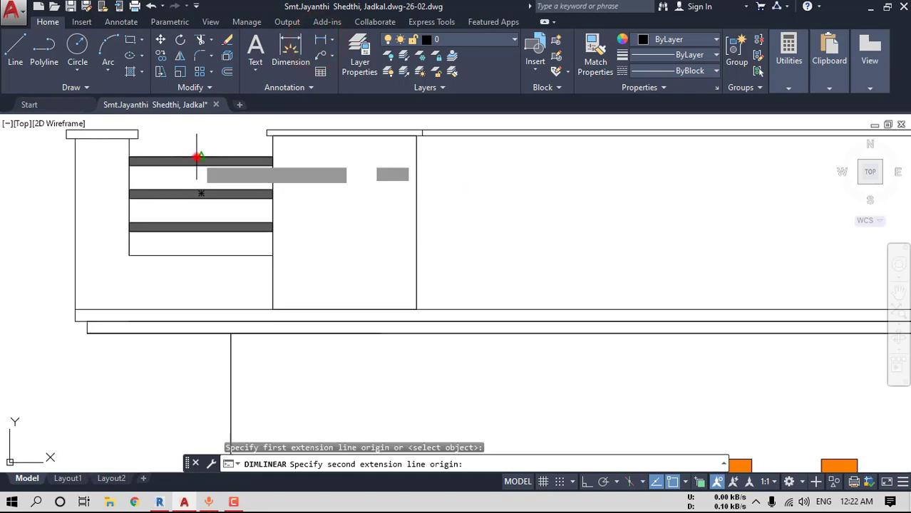
click(200, 160)
scroll(198, 162, up, 3)
scroll(198, 162, down, 3)
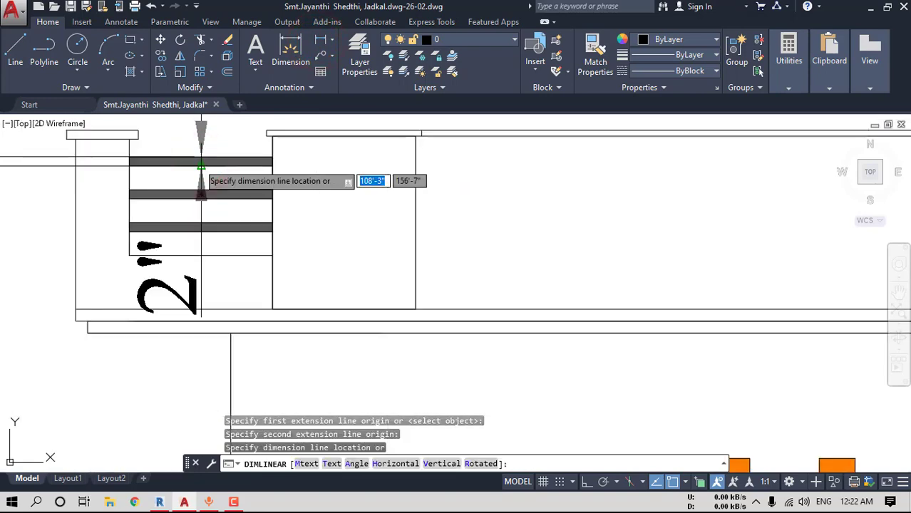
key(Escape)
Back in Revit, set the unconnected height of the short parapet wall at the porch-side front corner to 6"
key(alt+Tab)
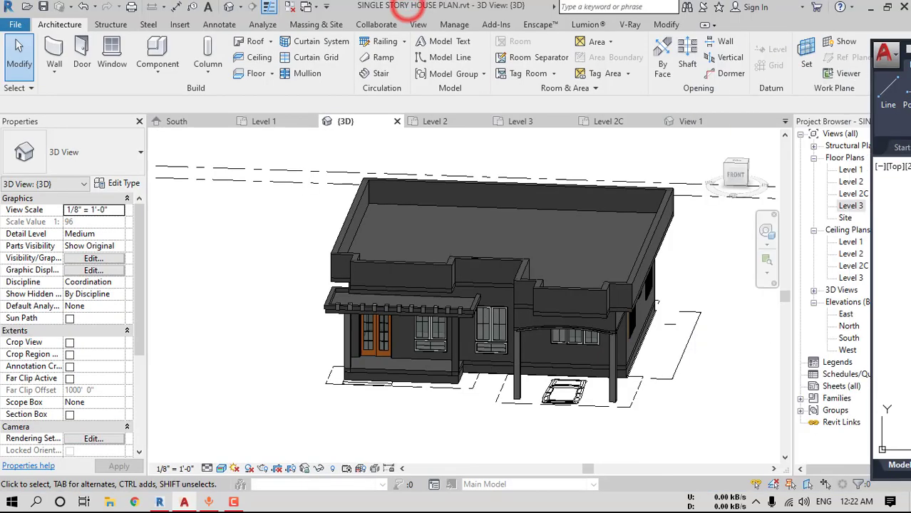
scroll(320, 305, up, 4)
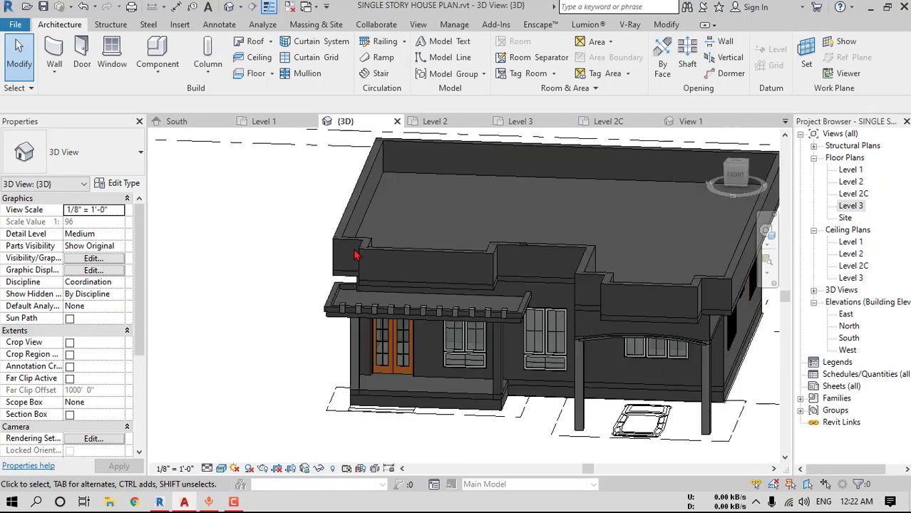
click(356, 247)
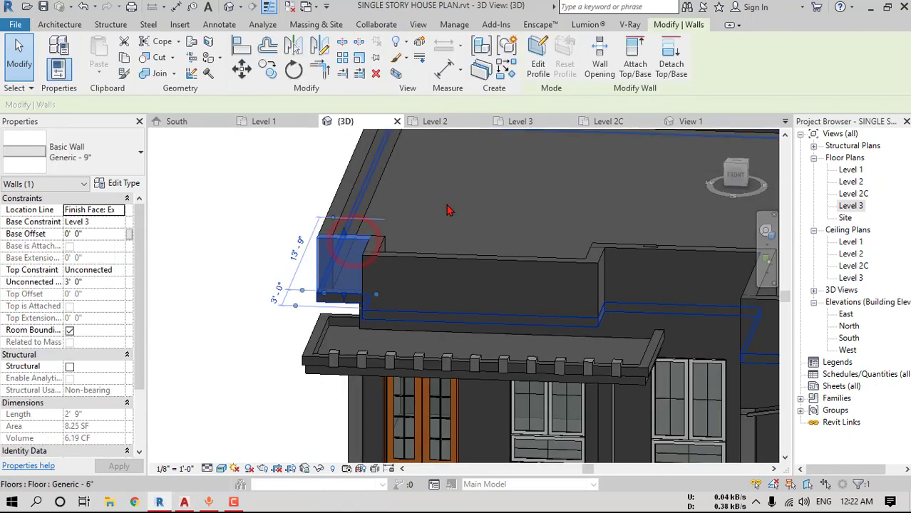
key(Escape)
shift+middle_drag(439, 214, 443, 319)
click(439, 318)
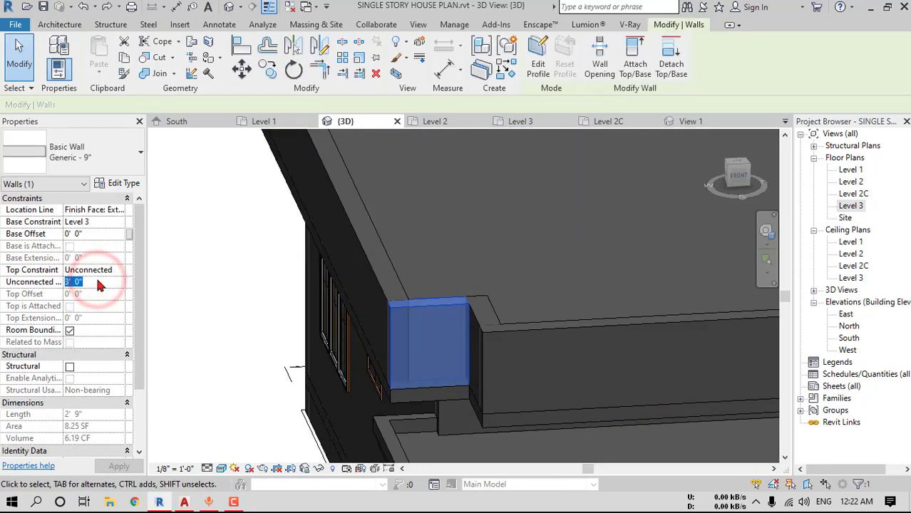
text(6")
shift+middle_drag(203, 260, 439, 360)
key(Escape)
Change the wall join at the lowered parapet's outer corner so the full-height side parapet runs through to the front face
scroll(439, 361, up, 3)
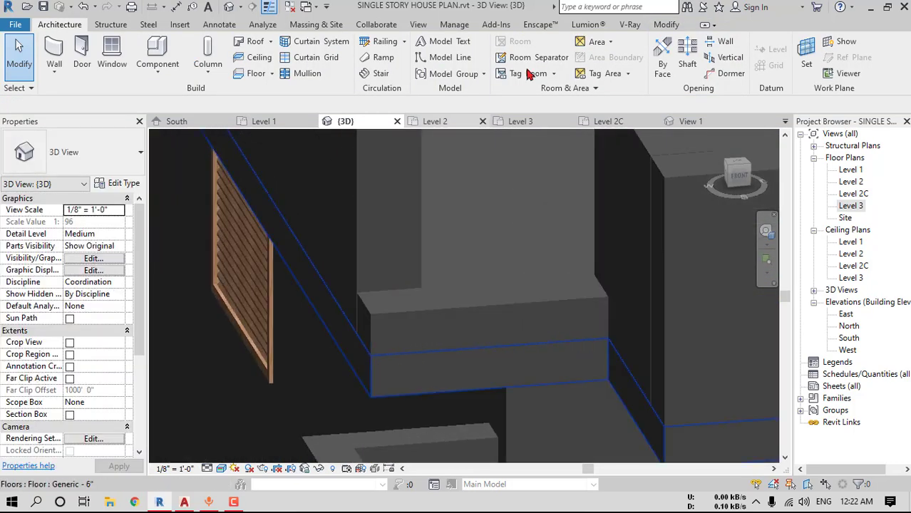
click(665, 24)
click(191, 74)
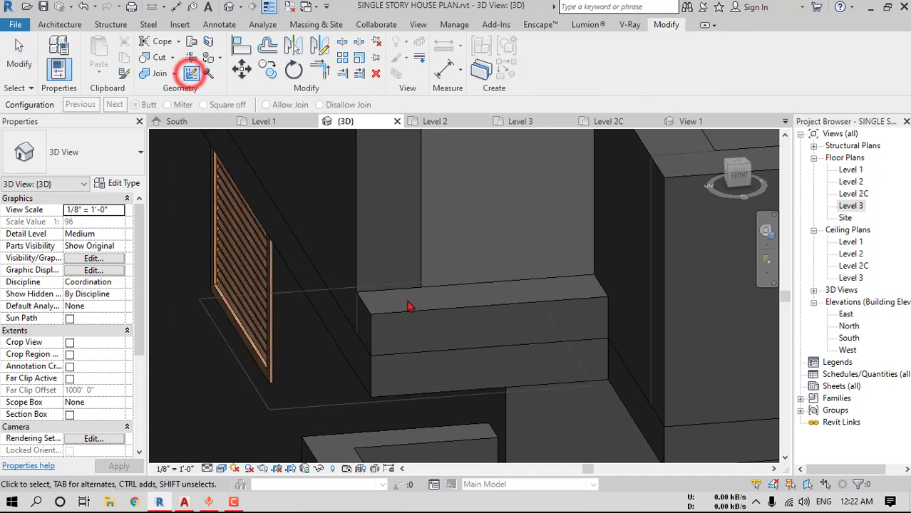
click(519, 305)
click(114, 105)
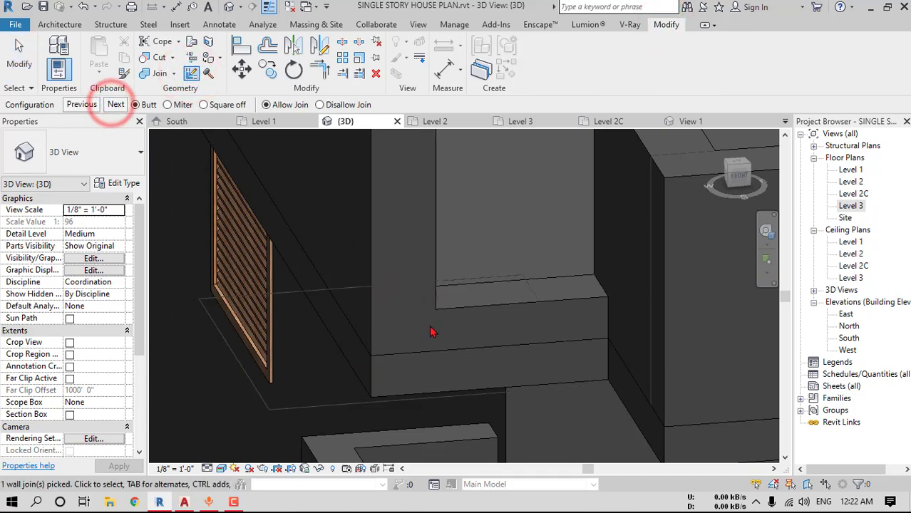
scroll(436, 332, down, 4)
key(Escape)
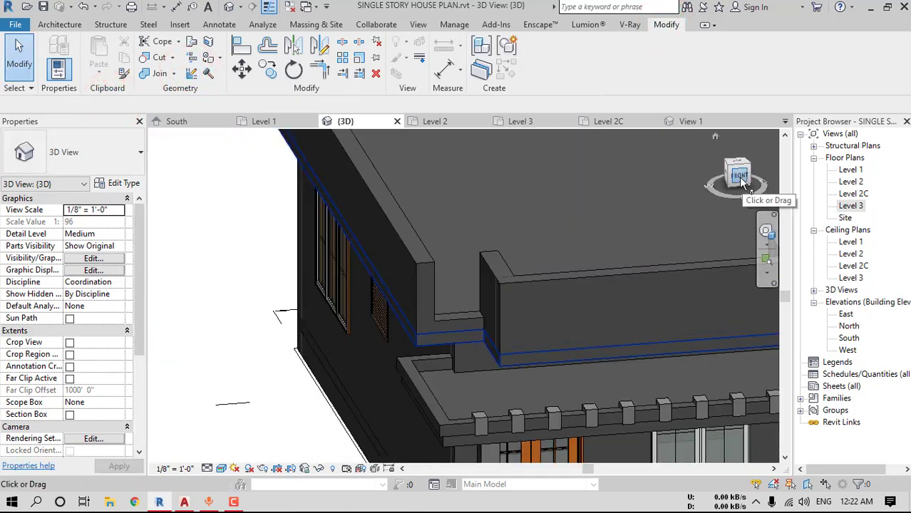
Start an in-place model in the Casework category for the parapet's corner opening, accepting the default name
drag(742, 182, 449, 289)
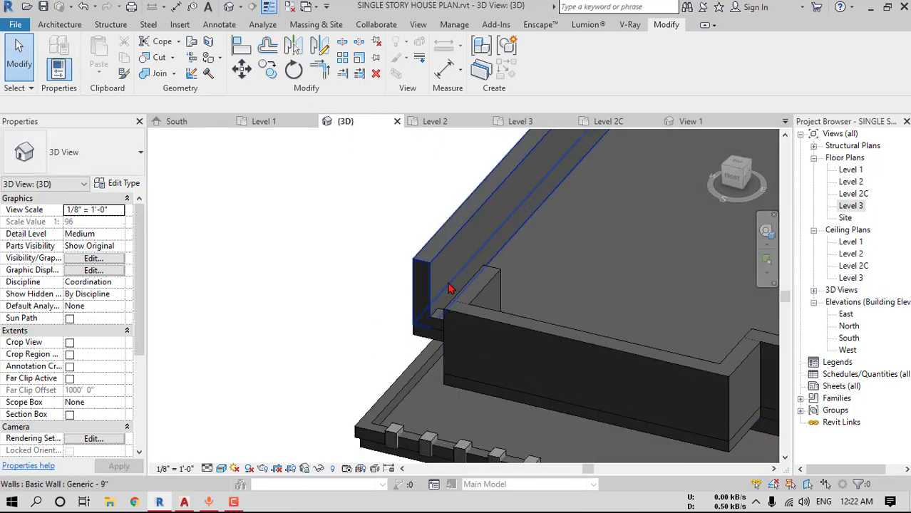
scroll(449, 288, up, 2)
shift+middle_drag(447, 290, 476, 324)
scroll(442, 305, up, 2)
click(60, 24)
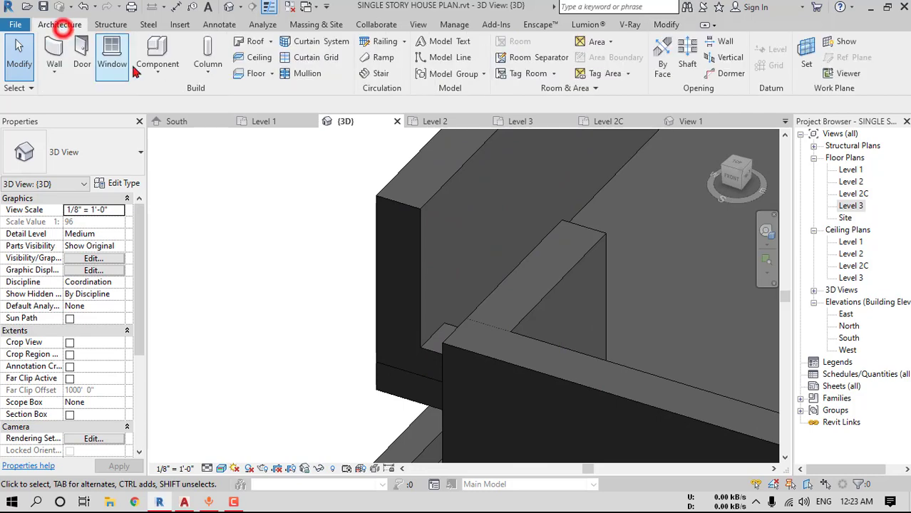
click(157, 65)
click(163, 124)
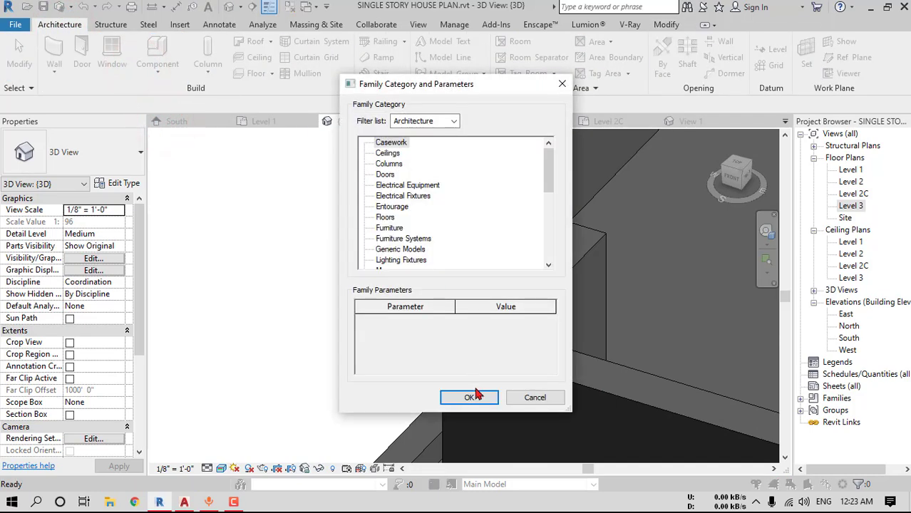
click(470, 397)
click(469, 271)
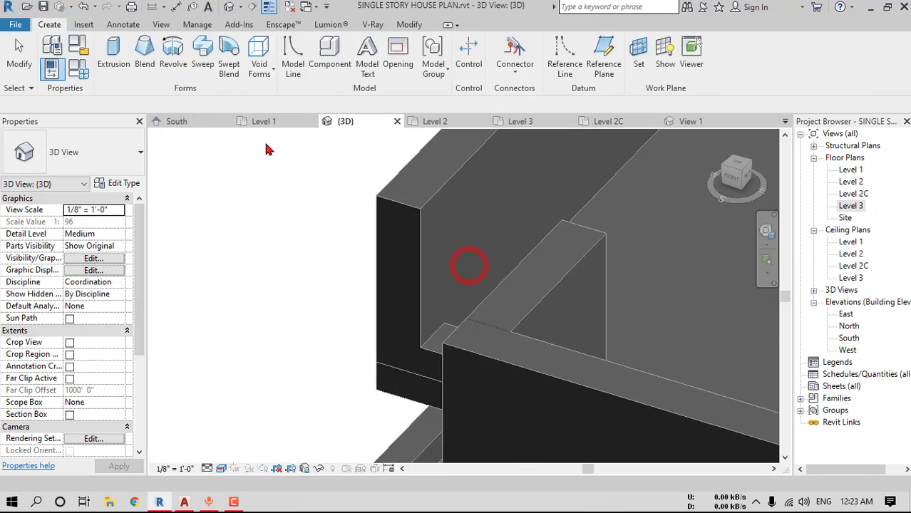
Start an extrusion with the side parapet's inner face as work plane and draw a rail circle about 6 9/32" in circumference near the opening's base
click(114, 57)
click(578, 53)
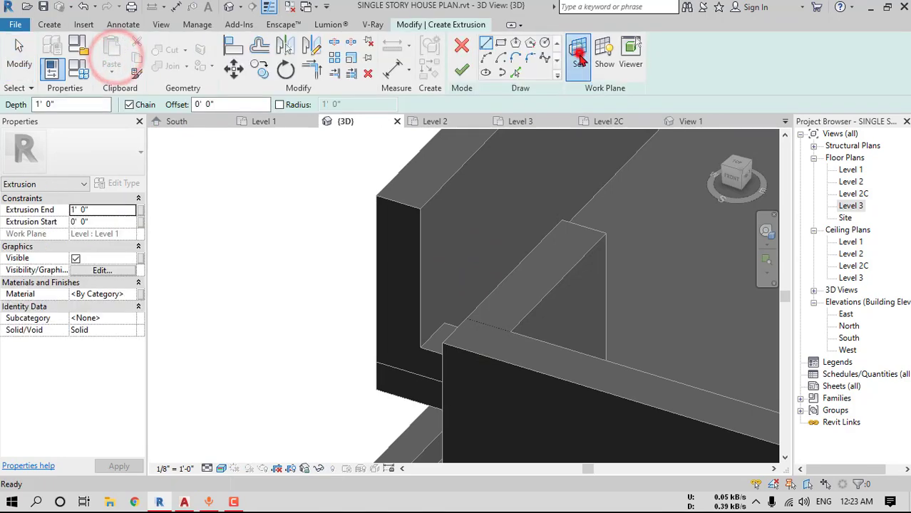
click(633, 262)
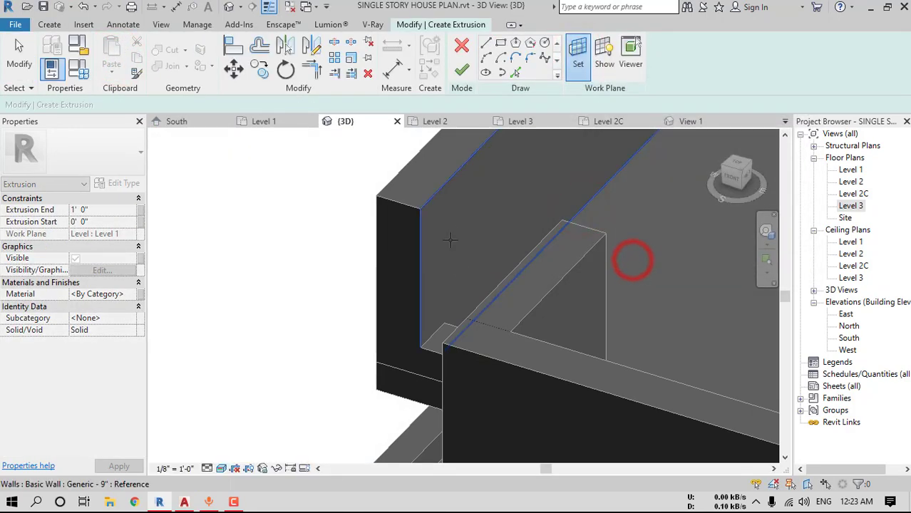
click(457, 239)
click(544, 45)
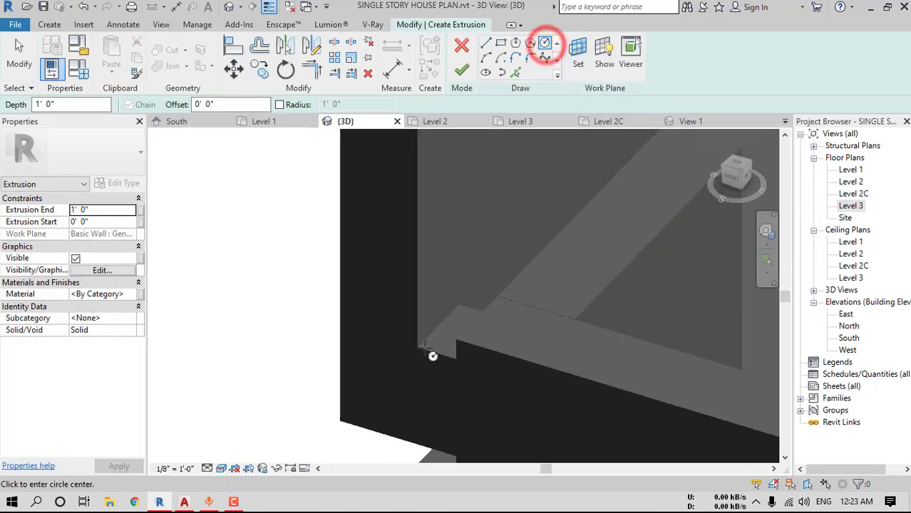
click(437, 327)
scroll(441, 321, up, 1)
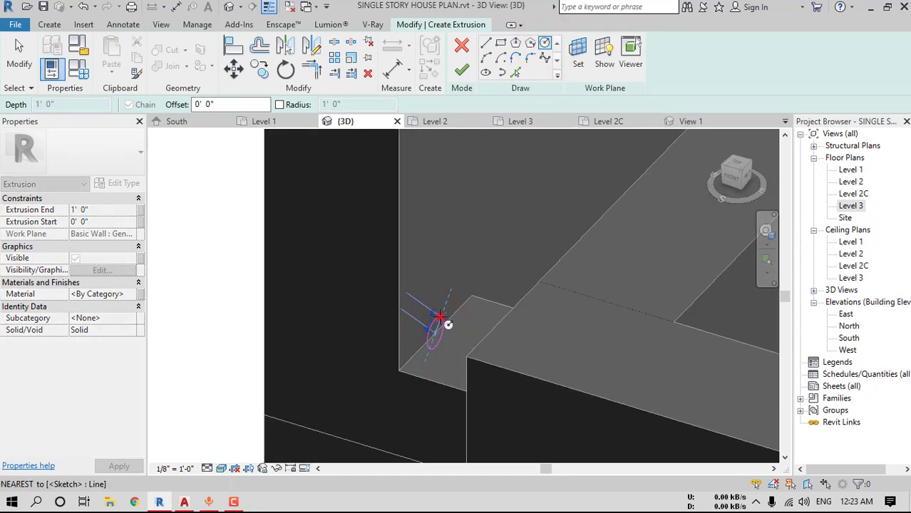
click(440, 319)
Move the circle straight up above the lowered wall and copy it upward twice at 6" spacing for the three rails
drag(413, 293, 469, 378)
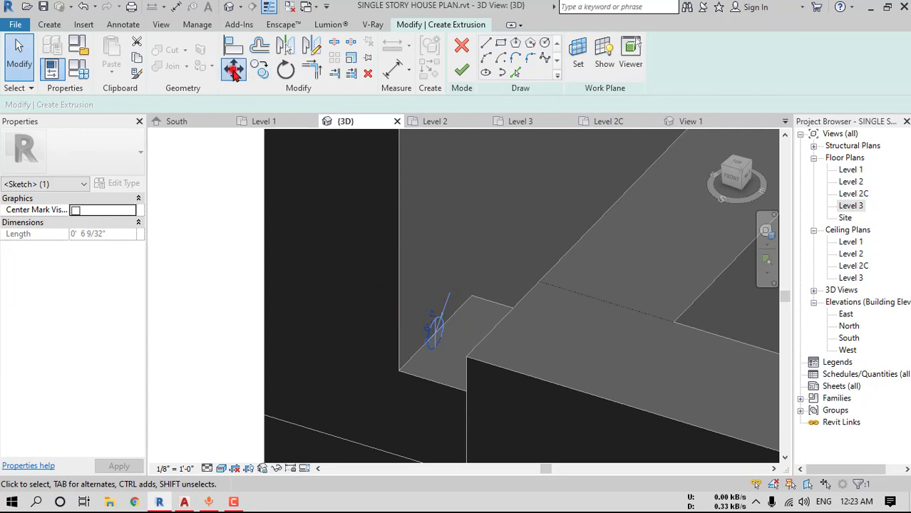
click(233, 70)
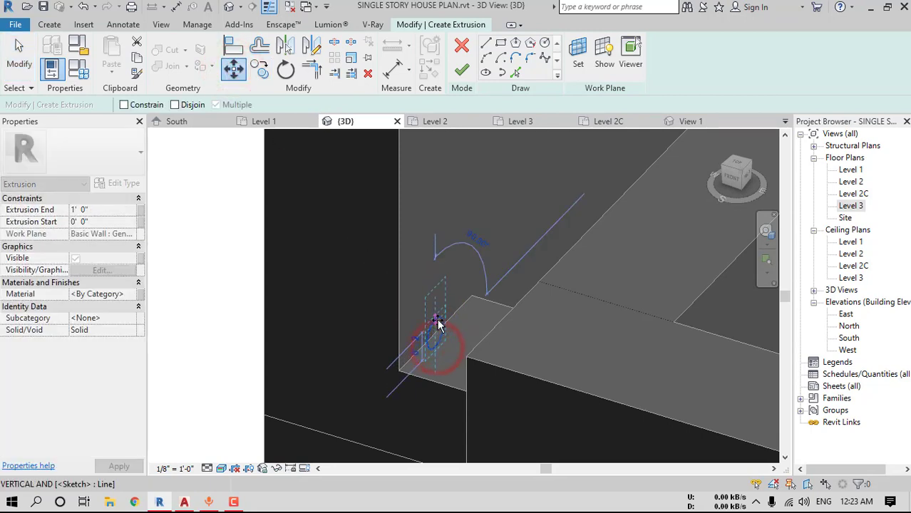
click(434, 316)
click(258, 70)
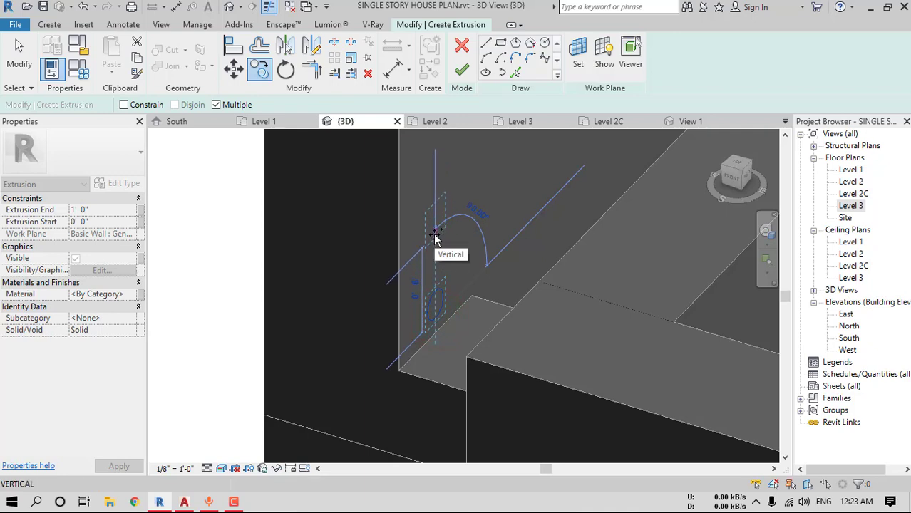
click(435, 235)
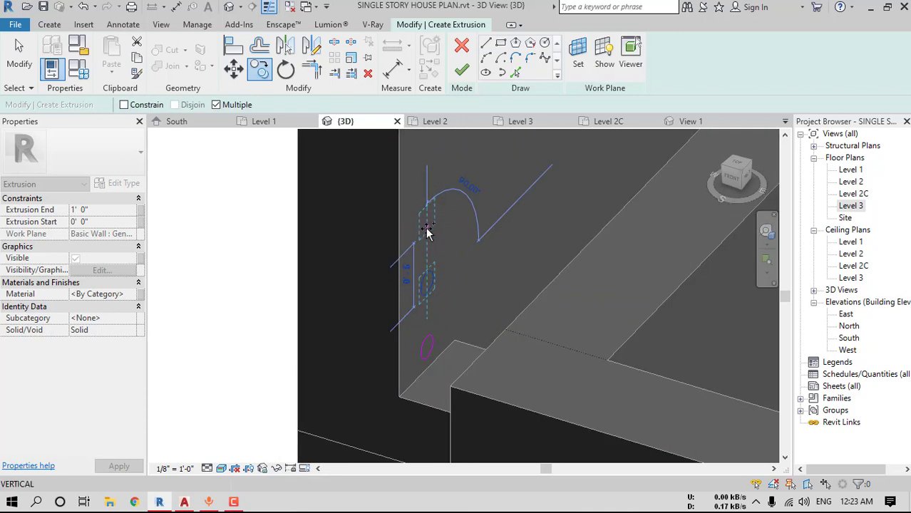
click(428, 235)
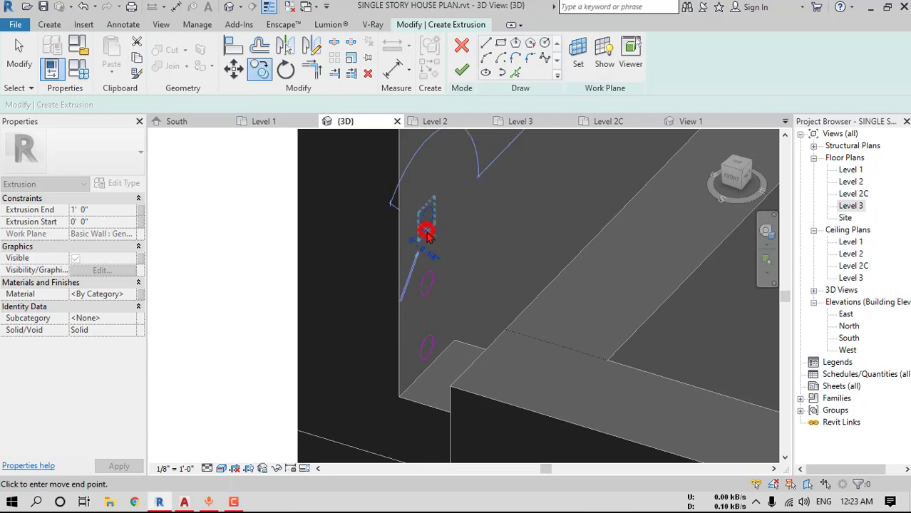
key(Escape)
Switch to AutoCAD and measure the full-height parapet from slab line to top on the front elevation
mouse_move(428, 235)
shift+middle_down()
mouse_move(492, 307)
mouse_move(548, 352)
mouse_move(570, 357)
shift+middle_up()
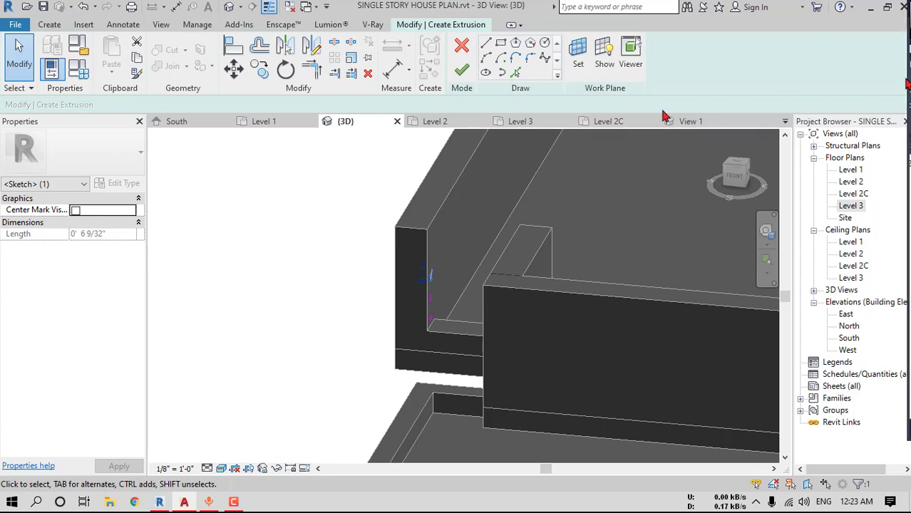
key(alt+Tab)
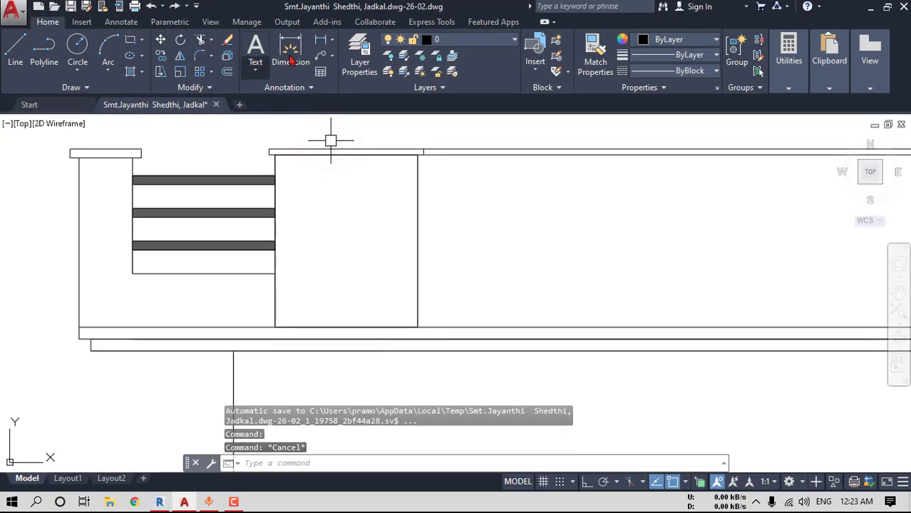
click(318, 43)
click(518, 327)
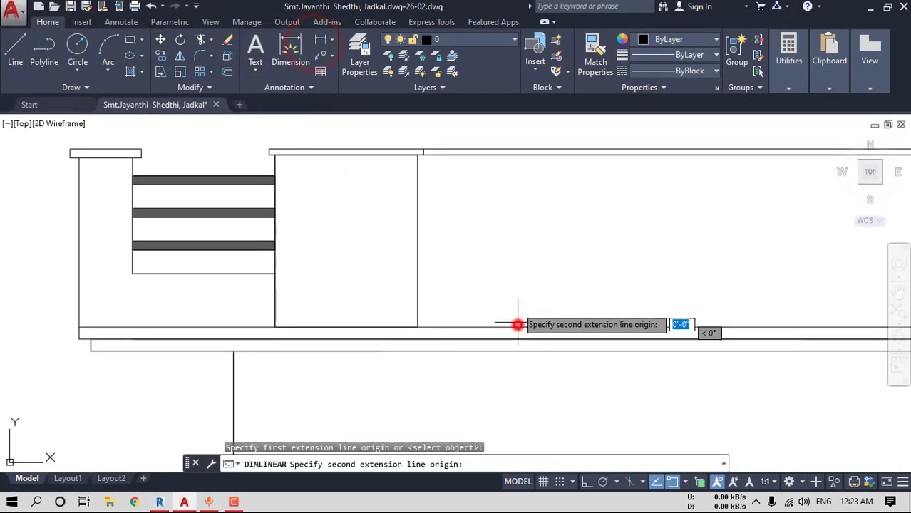
click(513, 150)
scroll(536, 225, down, 2)
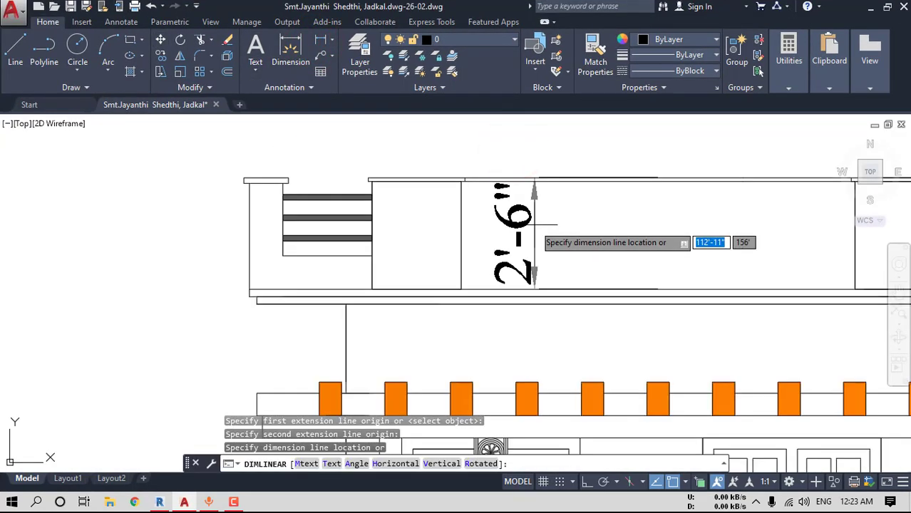
key(Escape)
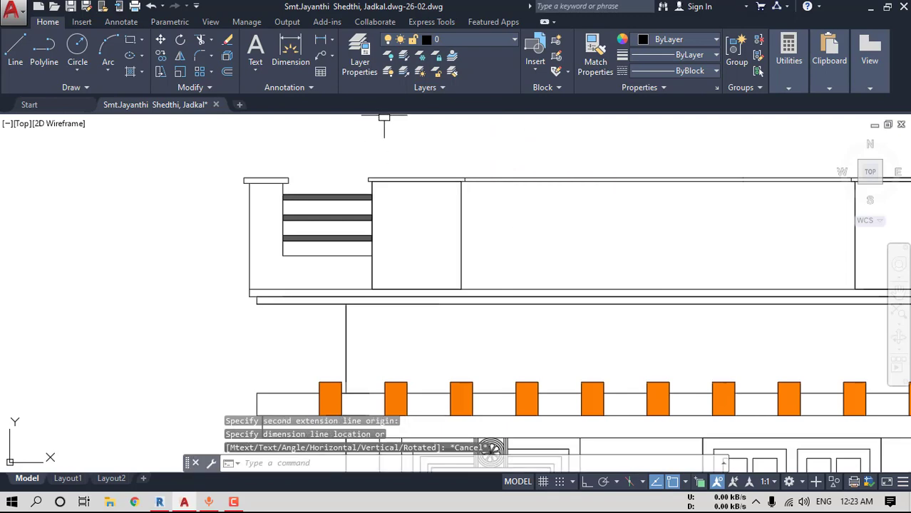
Measure the height of the lowered parapet wall beneath the three horizontal rails
click(322, 39)
scroll(309, 298, up, 2)
click(309, 290)
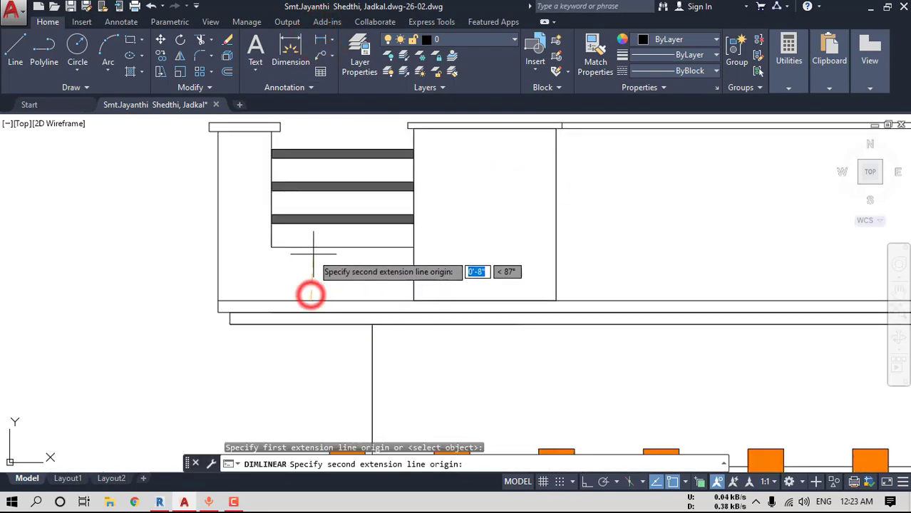
click(310, 251)
scroll(310, 251, down, 3)
scroll(315, 248, up, 4)
key(Escape)
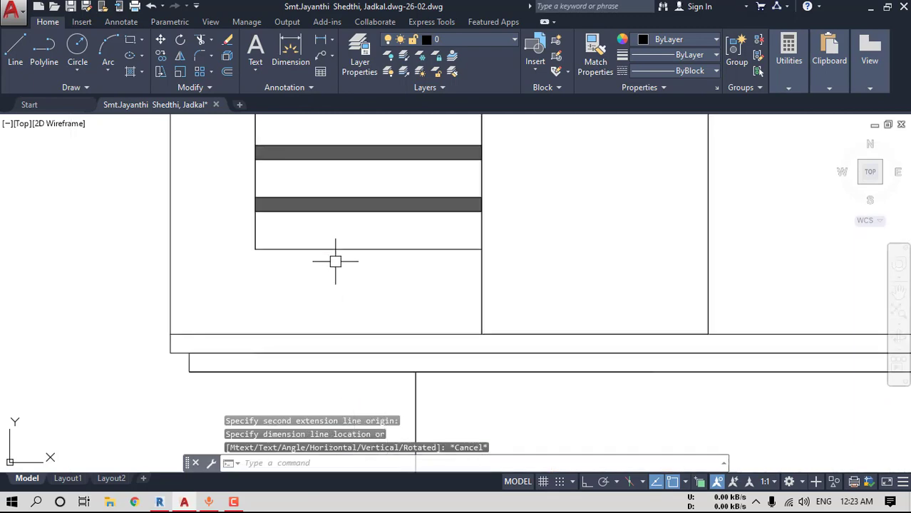
Measure the gap between the lowered parapet's top edge and the underside of the lowest rail
click(322, 45)
click(368, 246)
click(370, 210)
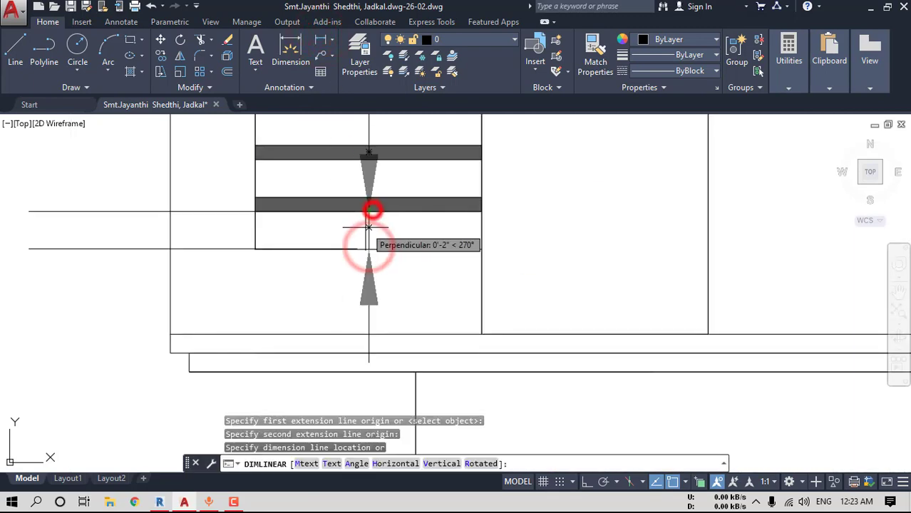
scroll(370, 209, down, 3)
middle_drag(365, 235, 372, 278)
key(Escape)
Back in Revit, select all three rail circles and move them straight down closer to the lowered wall
double_click(376, 9)
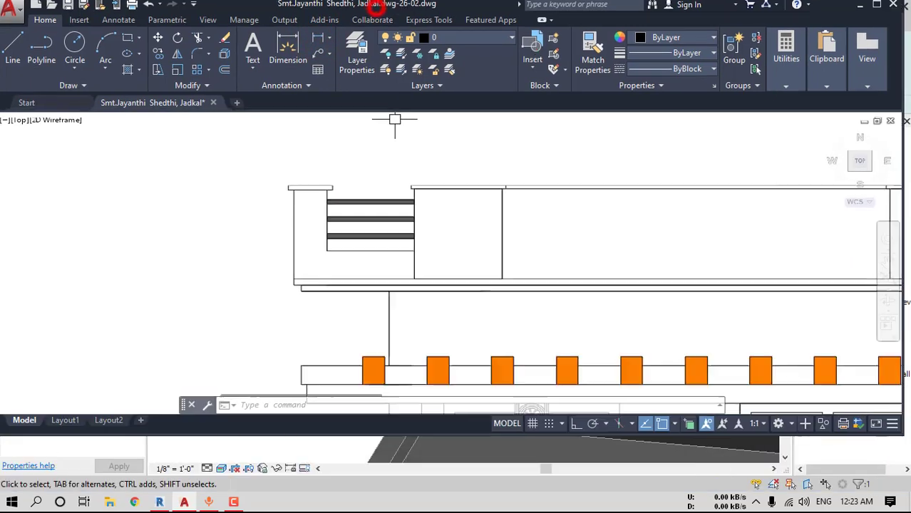
click(476, 280)
shift+middle_drag(533, 337, 437, 339)
scroll(436, 339, up, 3)
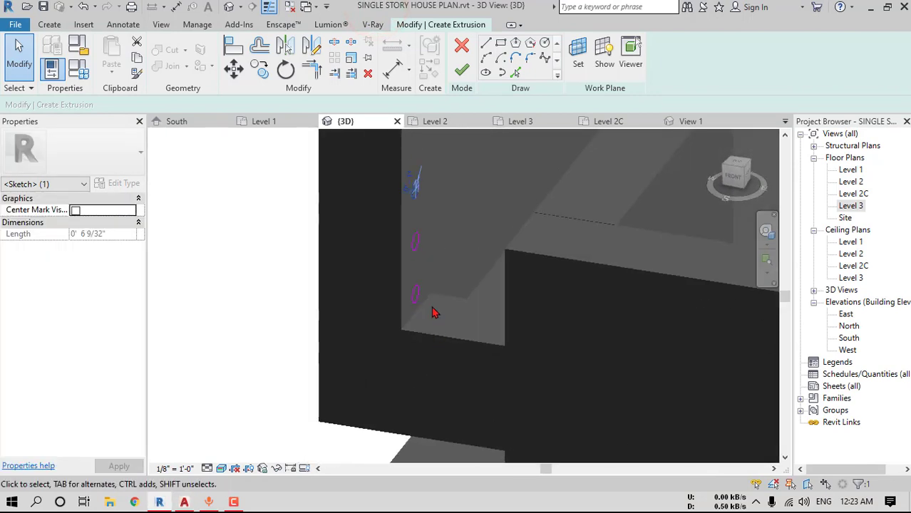
click(358, 176)
drag(350, 167, 449, 342)
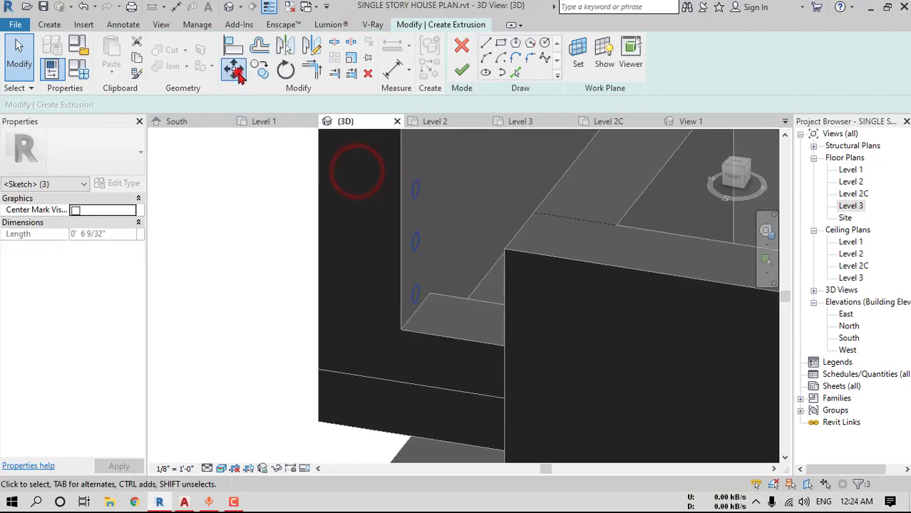
click(234, 69)
click(411, 287)
scroll(411, 287, down, 1)
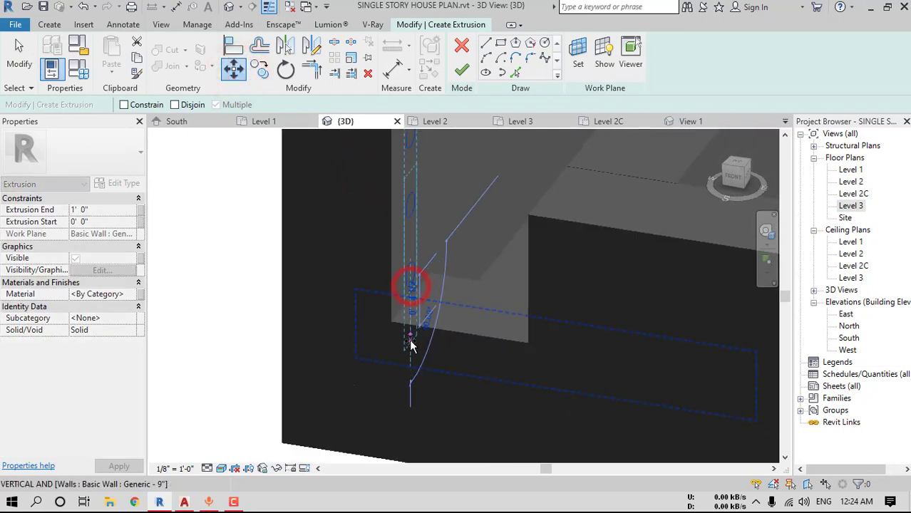
click(410, 363)
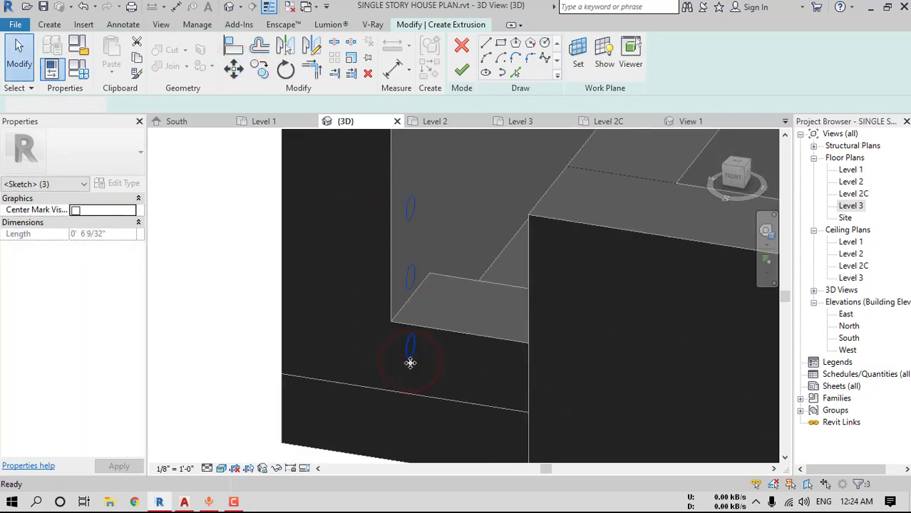
key(Escape)
Set the 3D view to the right-side orientation in wireframe display, framing the three rail circles
click(745, 172)
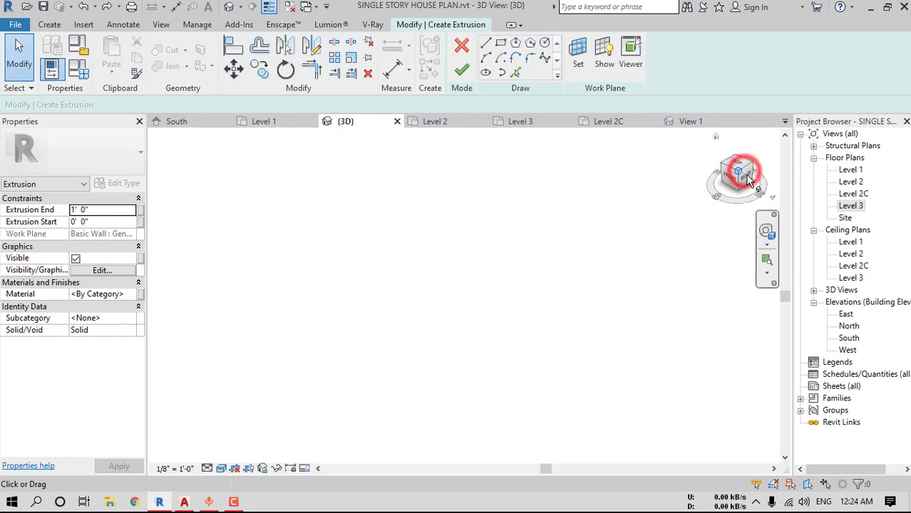
click(221, 471)
click(252, 389)
scroll(399, 303, up, 5)
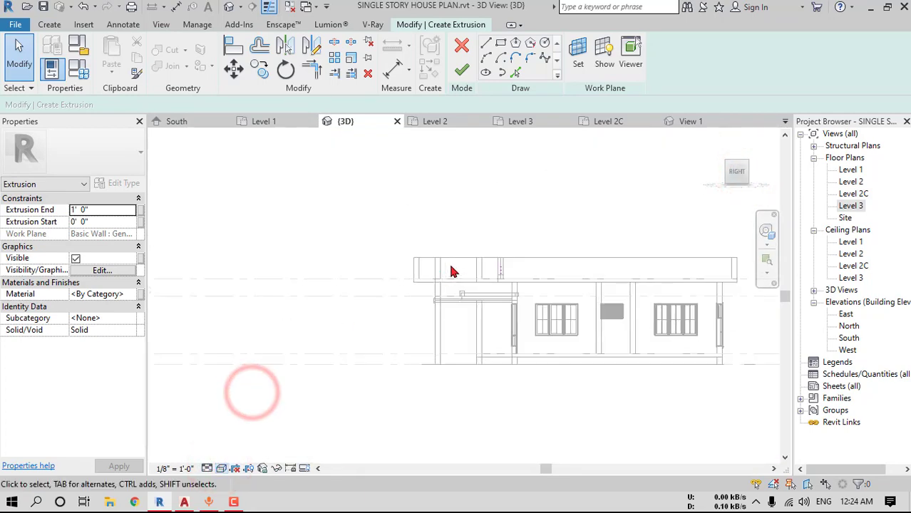
scroll(445, 275, up, 3)
scroll(499, 228, up, 4)
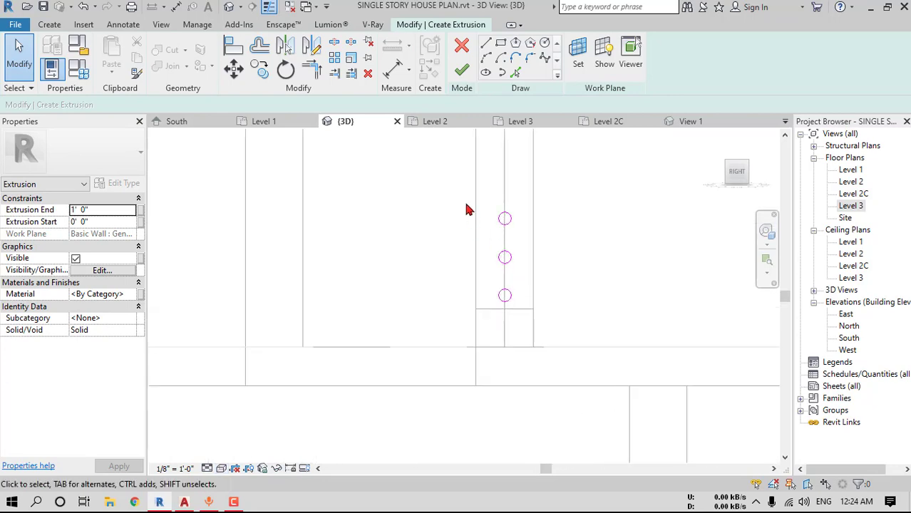
Move the three circles straight down so the bottom of the lowest one sits on the Level 3 line
drag(467, 204, 584, 334)
click(235, 70)
scroll(509, 300, up, 3)
click(509, 294)
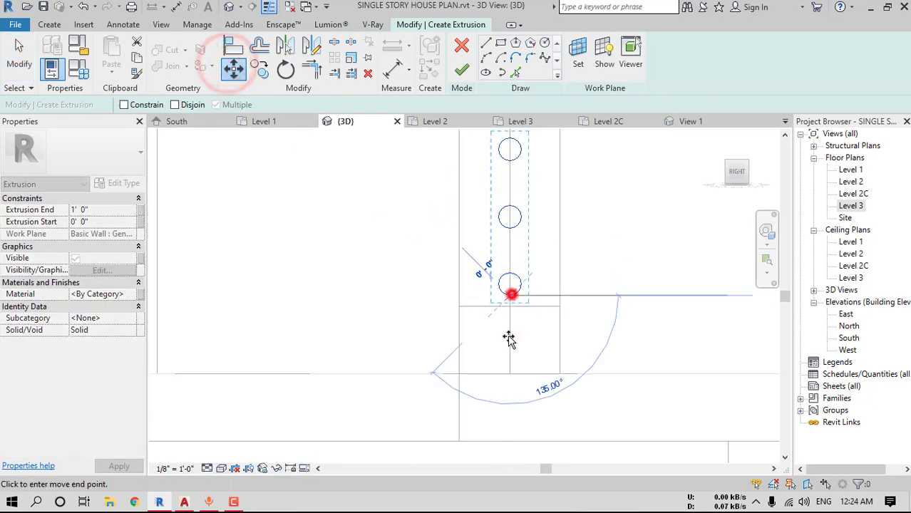
click(508, 370)
key(Escape)
scroll(499, 371, down, 2)
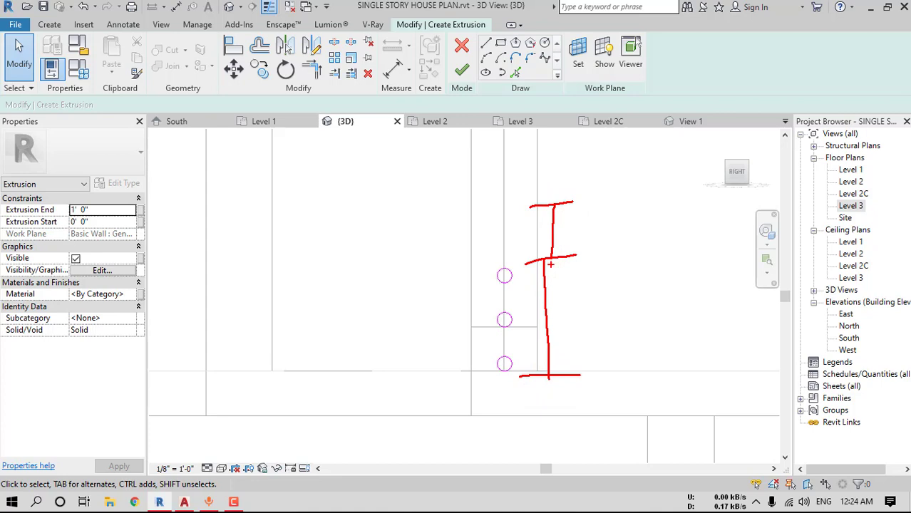
Move the three rail circles vertically up by 1' 1" within the parapet wall
drag(453, 238, 605, 436)
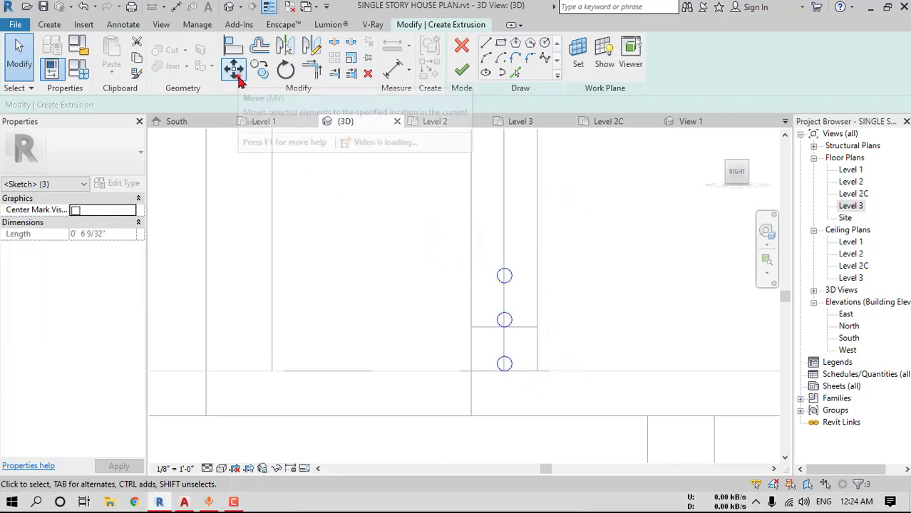
click(235, 71)
click(504, 364)
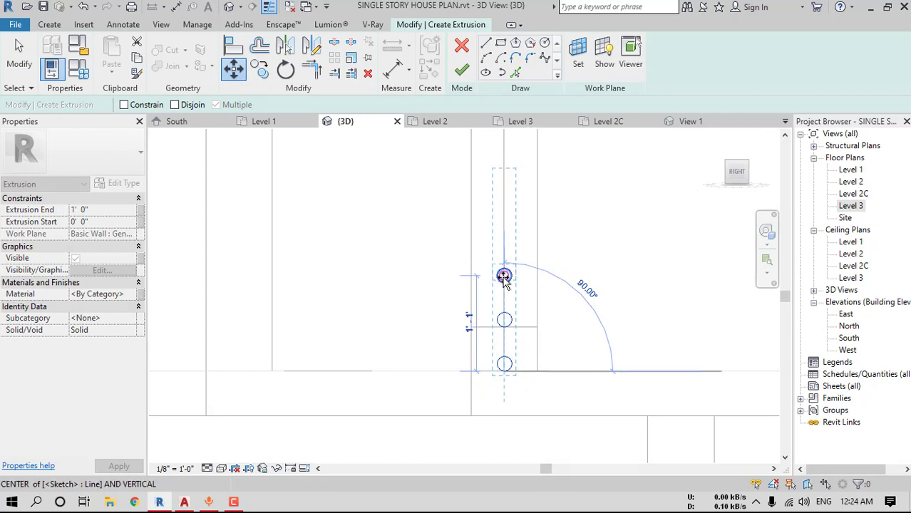
click(504, 276)
scroll(509, 289, down, 2)
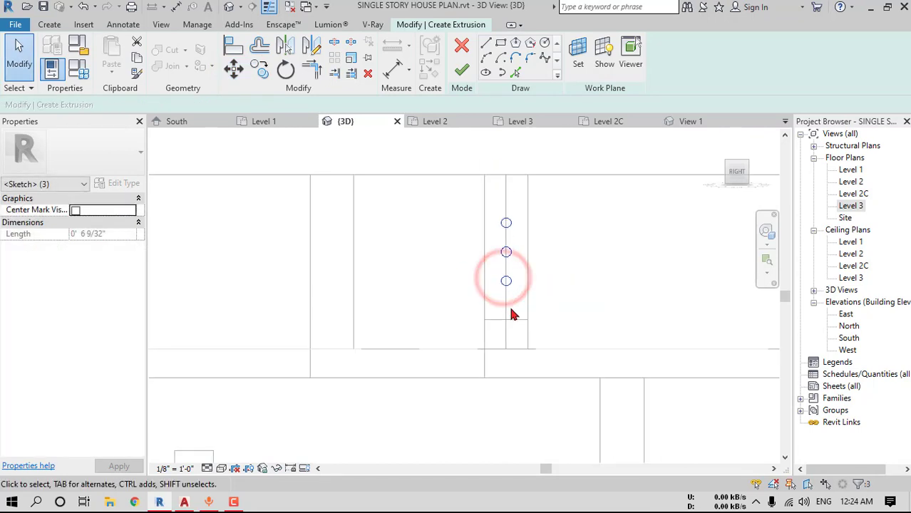
click(527, 268)
Return to an angled 3D view of the parapet opening and set the visual style to Consistent Colors
shift+middle_drag(521, 243, 226, 383)
click(234, 468)
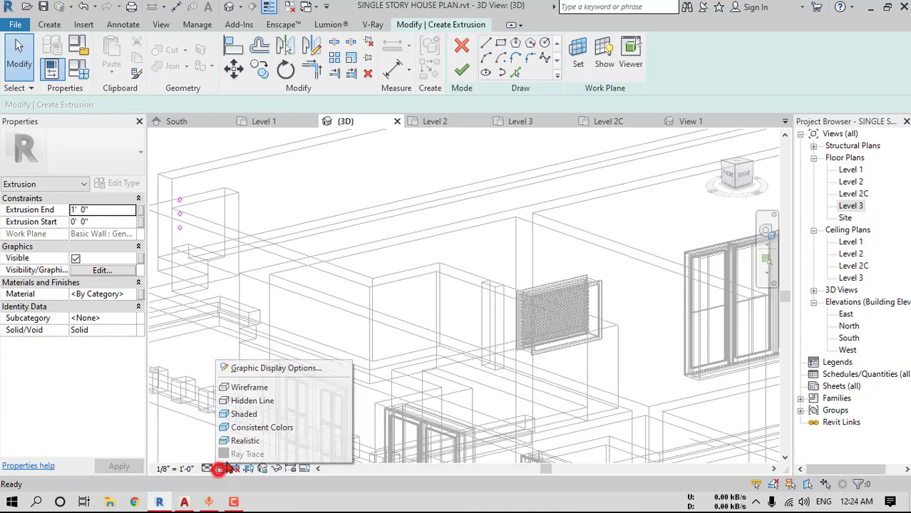
click(238, 426)
shift+middle_drag(456, 363, 353, 298)
Complete the extrusion, stretch the three rails across the opening to the opposite parapet wall, and finish the in-place model
click(461, 72)
mouse_move(442, 271)
shift+middle_down()
mouse_move(406, 258)
mouse_move(430, 258)
shift+middle_up()
drag(429, 255, 428, 257)
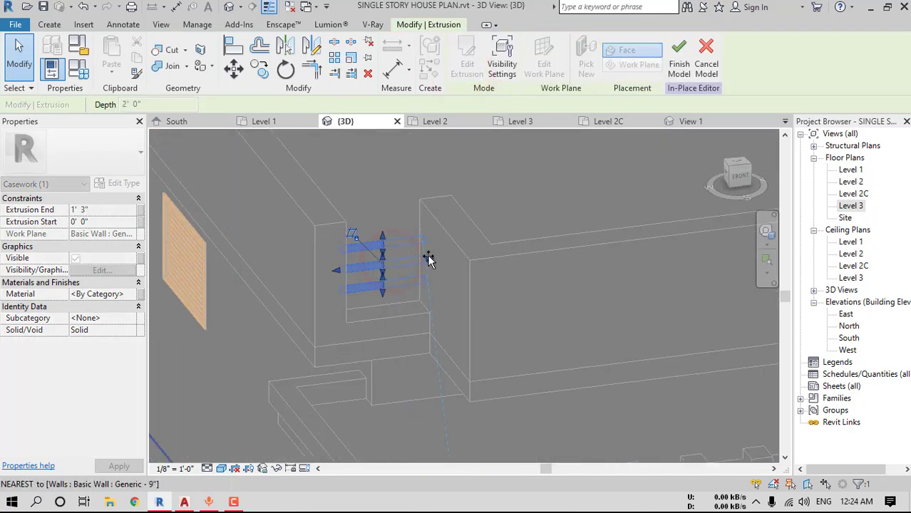
scroll(414, 262, up, 3)
shift+middle_drag(467, 307, 420, 314)
key(Escape)
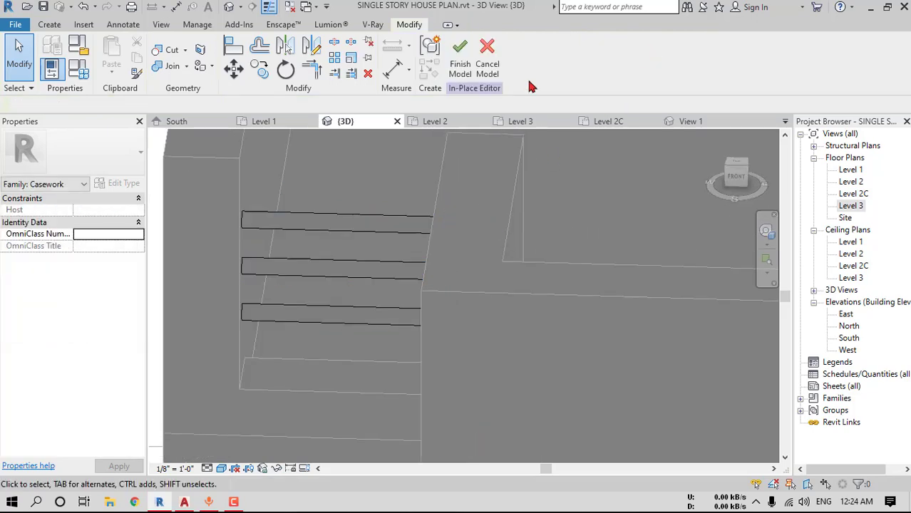
scroll(367, 302, down, 3)
Set the unconnected height of the low parapet wall beneath the three rails to 0' 9"
click(359, 358)
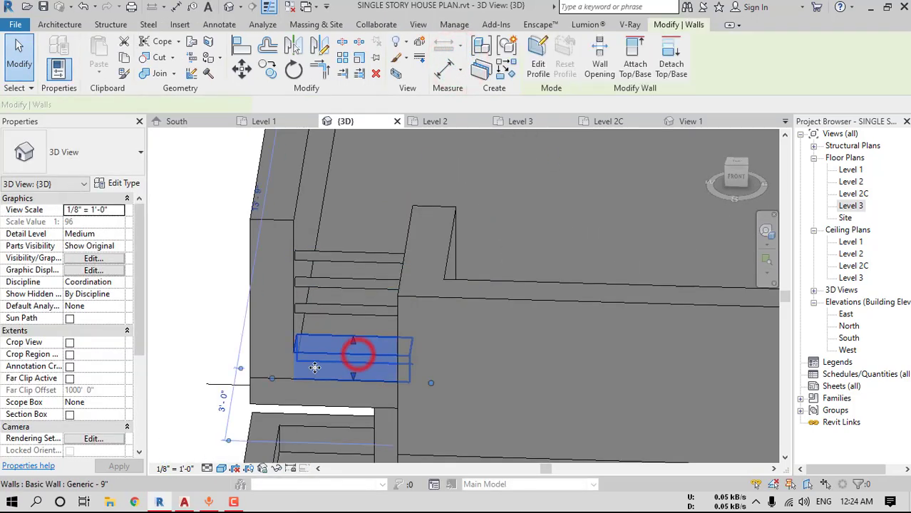
click(95, 283)
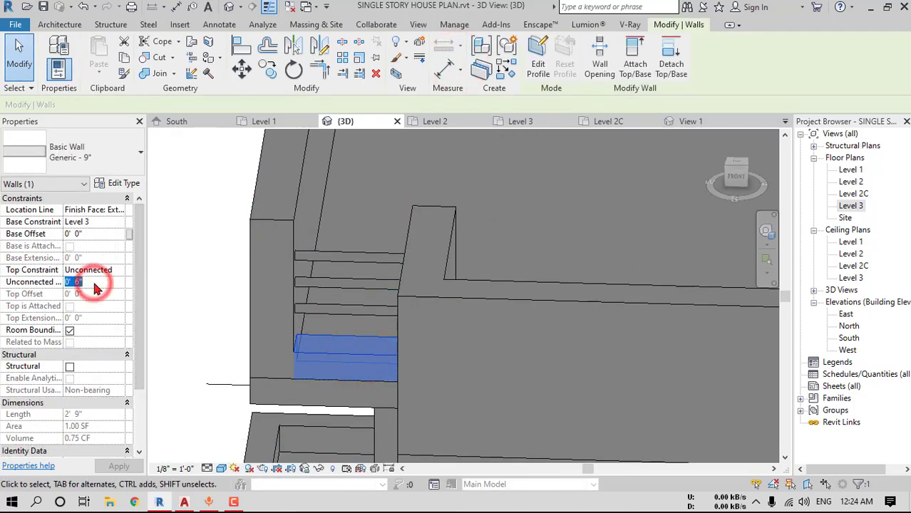
scroll(361, 255, down, 3)
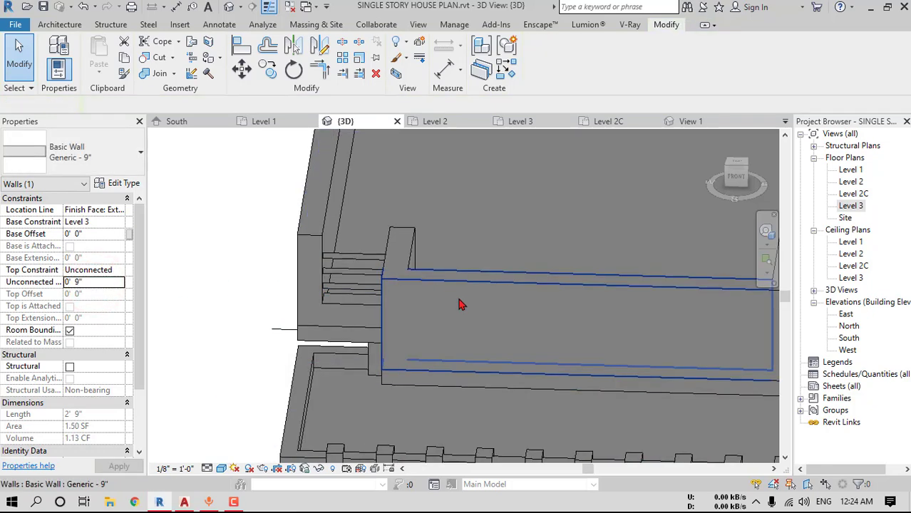
Set the unconnected height of all connected parapet walls except the low one under the rails to 2' 6", unjoining the conflicting elements
key(Escape)
key(Tab)
click(467, 295)
scroll(441, 288, down, 4)
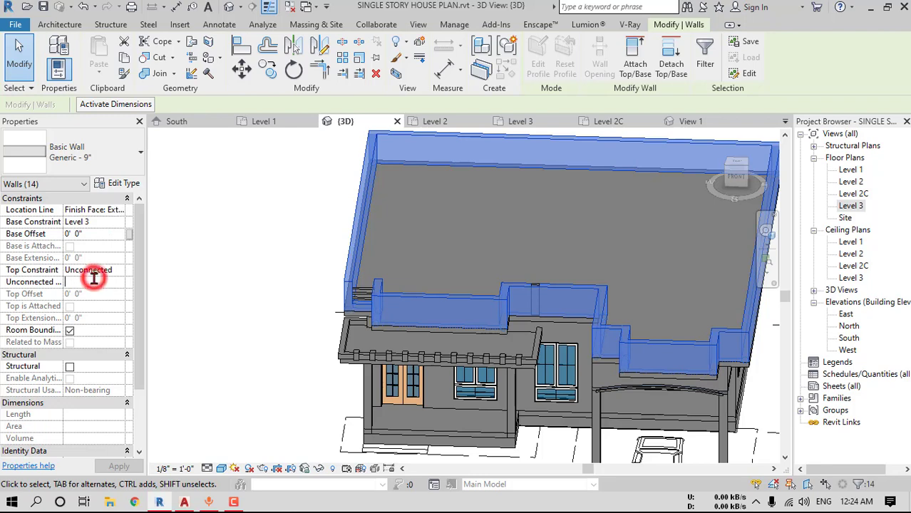
scroll(376, 318, up, 6)
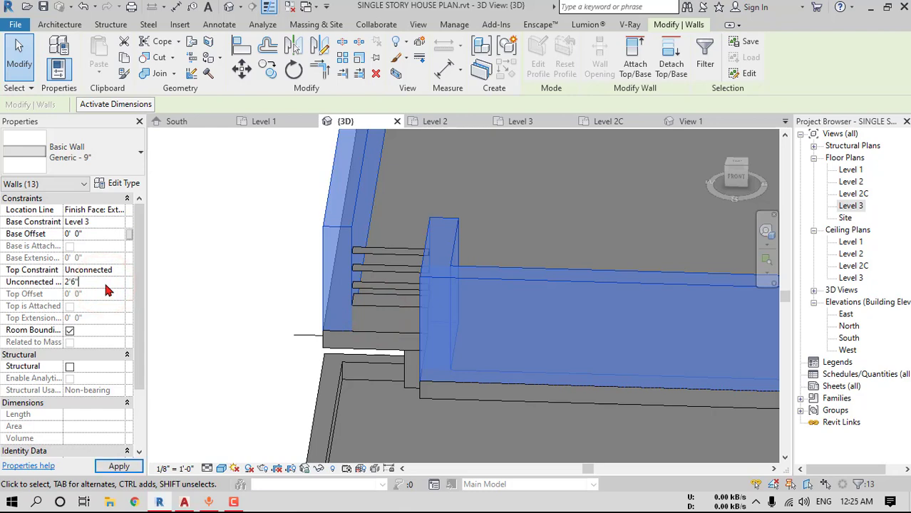
key(Return)
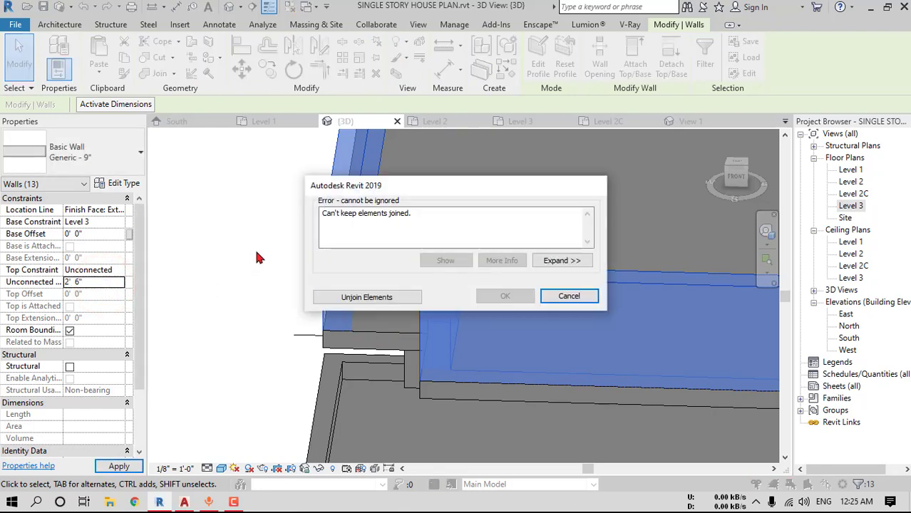
click(341, 295)
Delete the short leftover wall piece at the recessed front parapet between the porch and the carport
shift+middle_drag(260, 282, 521, 263)
key(Escape)
scroll(473, 235, up, 2)
click(472, 234)
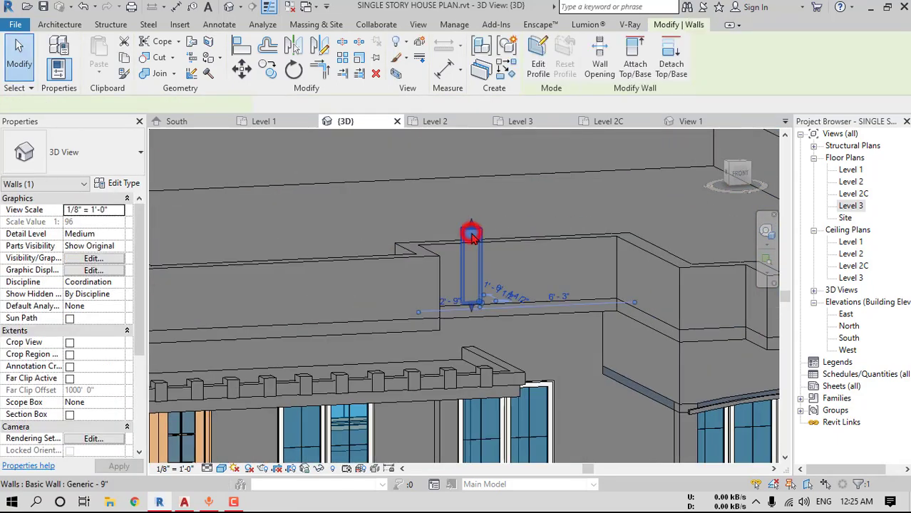
key(Escape)
scroll(409, 297, down, 4)
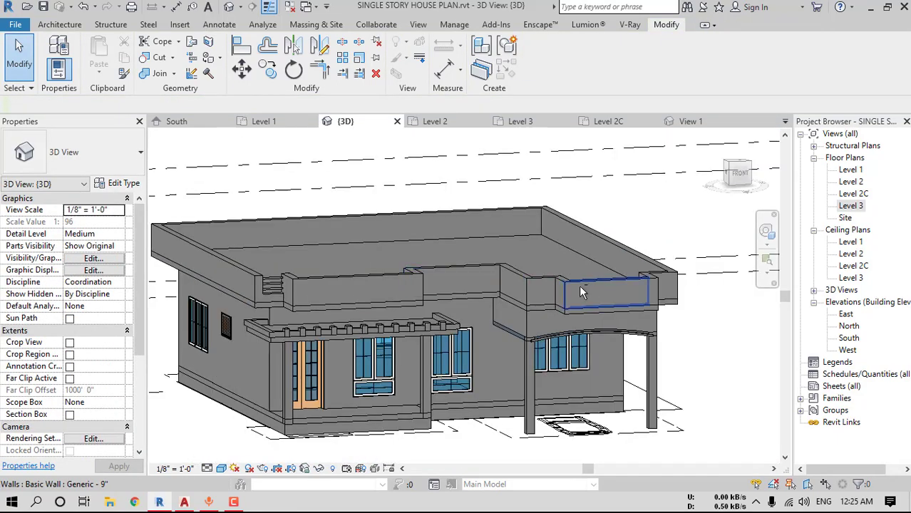
Change the 3D view's visual style to Realistic
shift+middle_drag(727, 288, 303, 420)
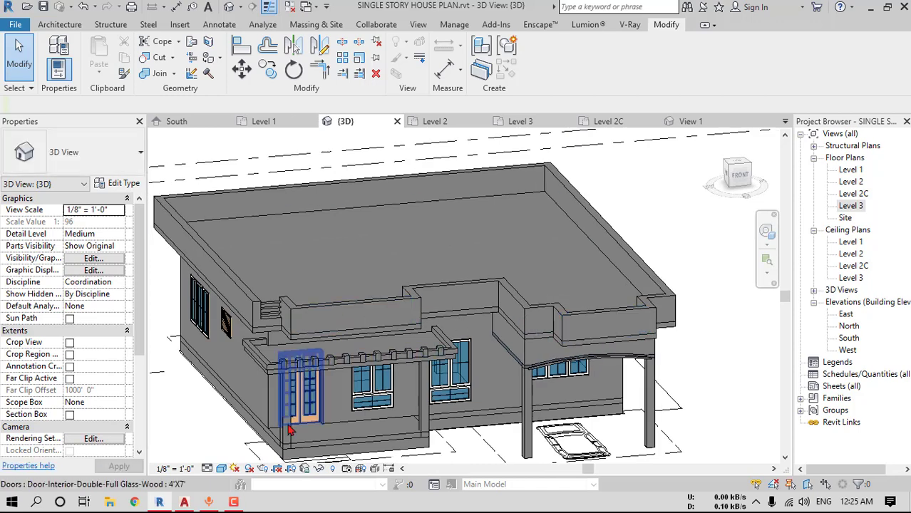
click(221, 469)
click(235, 442)
mouse_move(295, 229)
shift+middle_down()
mouse_move(392, 307)
mouse_move(417, 315)
mouse_move(334, 314)
shift+middle_up()
shift+middle_drag(496, 305, 426, 301)
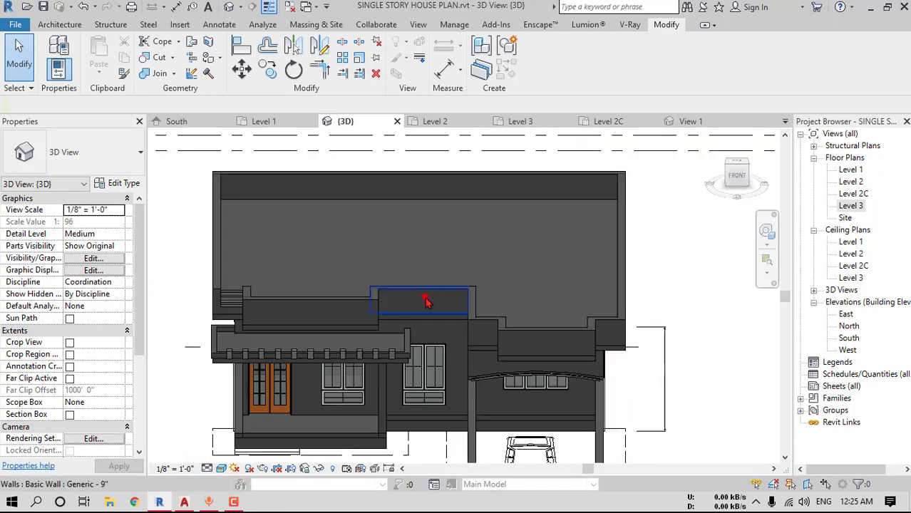
In the Front view, edit the recessed parapet wall's profile and sketch a rectangular notch about 2' wide at its upper-left corner
click(427, 295)
click(736, 175)
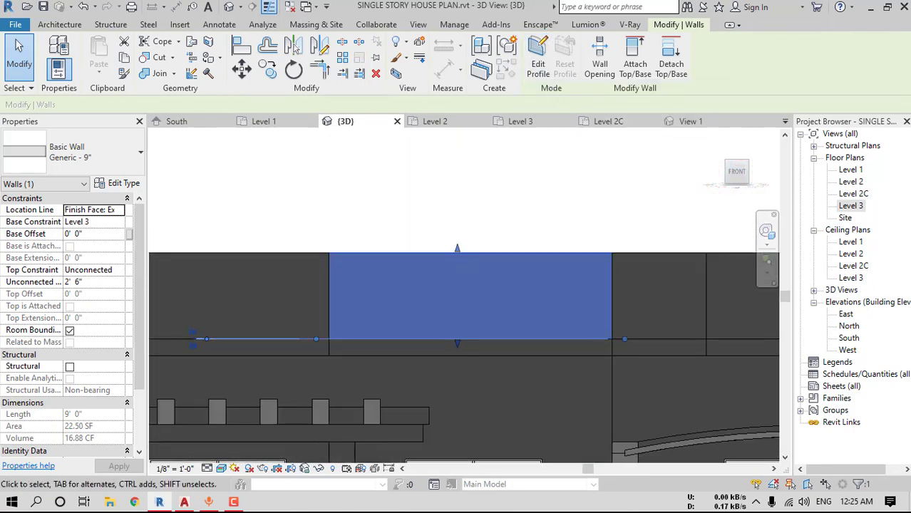
click(539, 57)
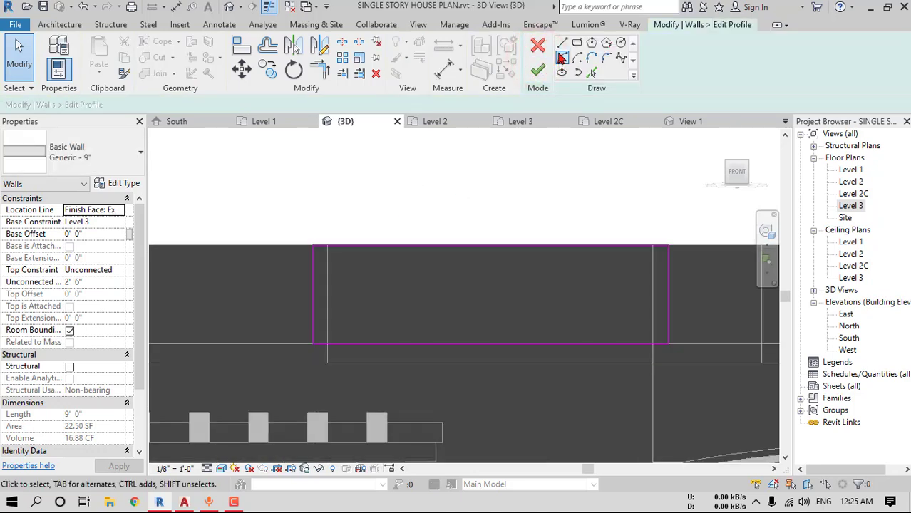
click(561, 43)
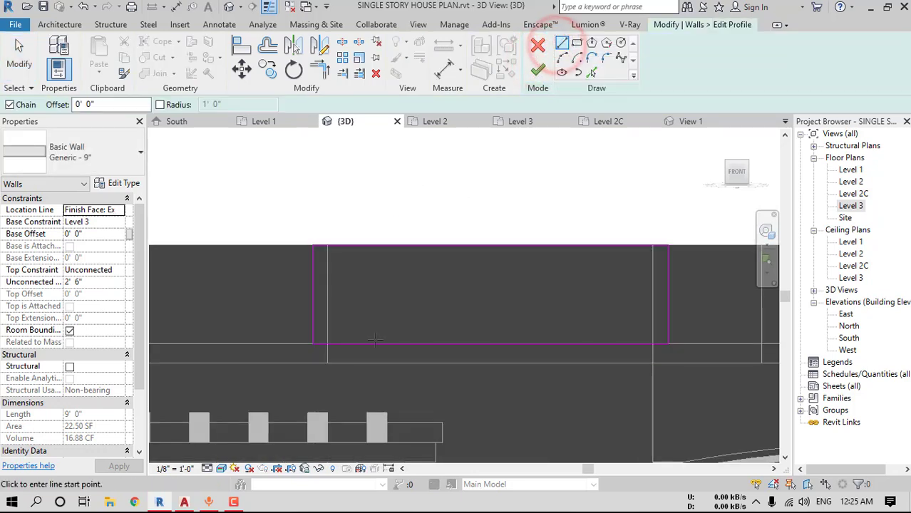
scroll(376, 343, down, 1)
middle_drag(396, 309, 349, 268)
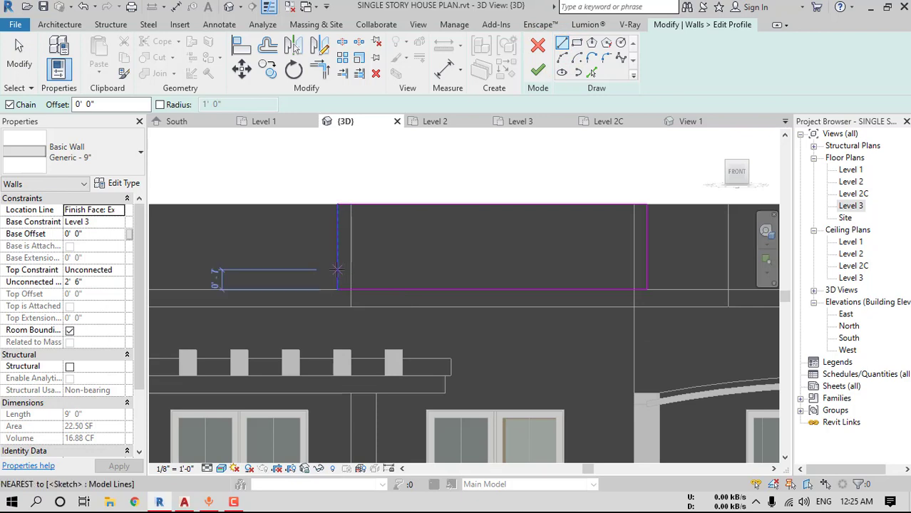
click(336, 265)
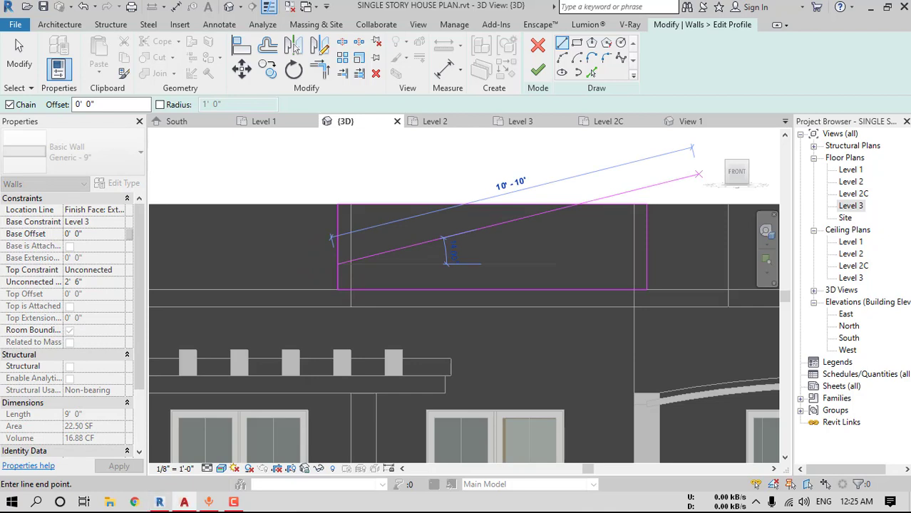
click(431, 256)
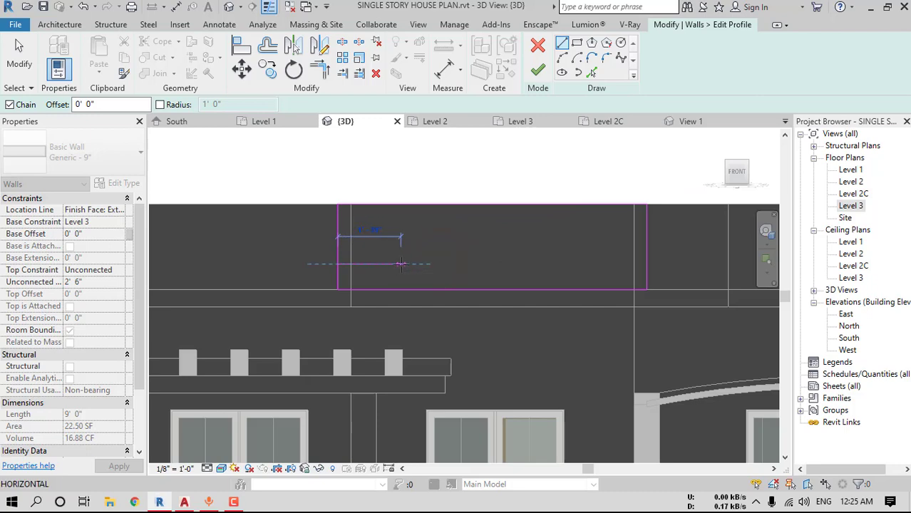
click(406, 206)
key(Escape)
Trim the wall profile to the new notch lines, removing the outline's original upper-left corner
key(t)
key(r)
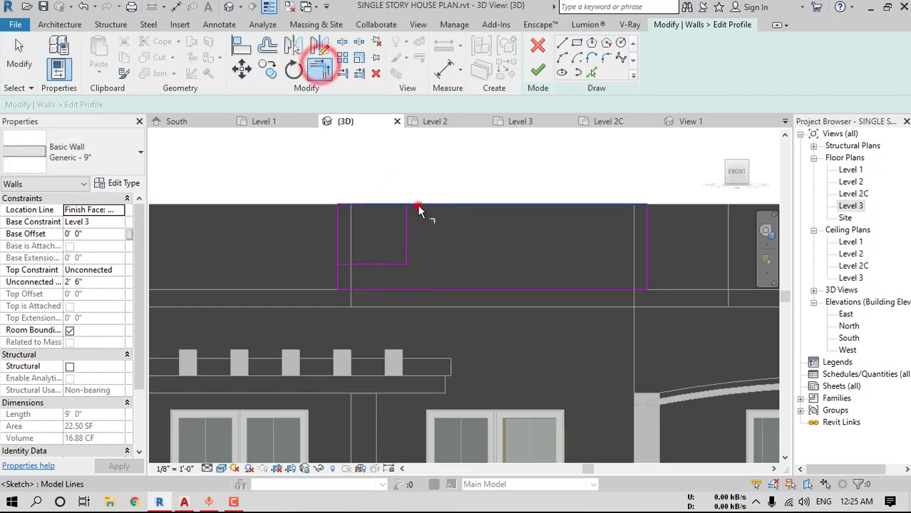
click(356, 263)
click(337, 277)
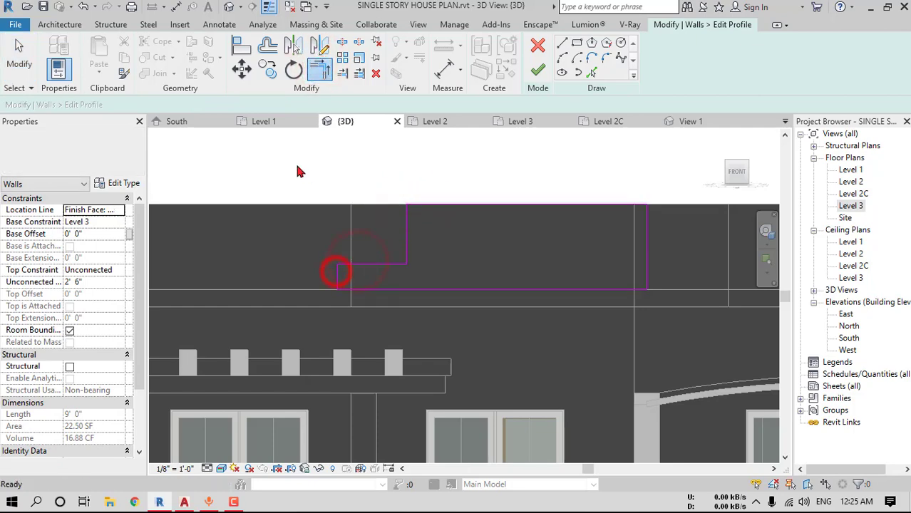
click(297, 165)
Mirror the two notch lines about the midpoint of the wall profile's base, keeping the originals
drag(429, 277, 431, 292)
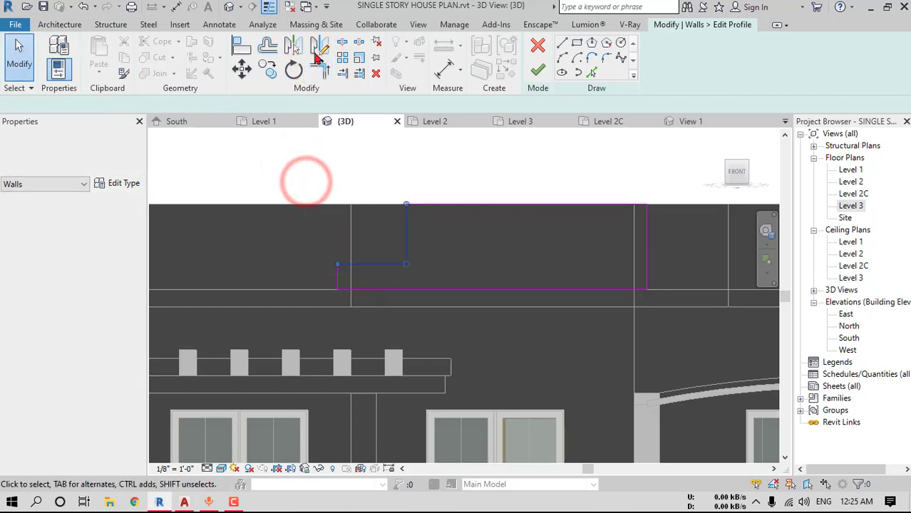
click(319, 45)
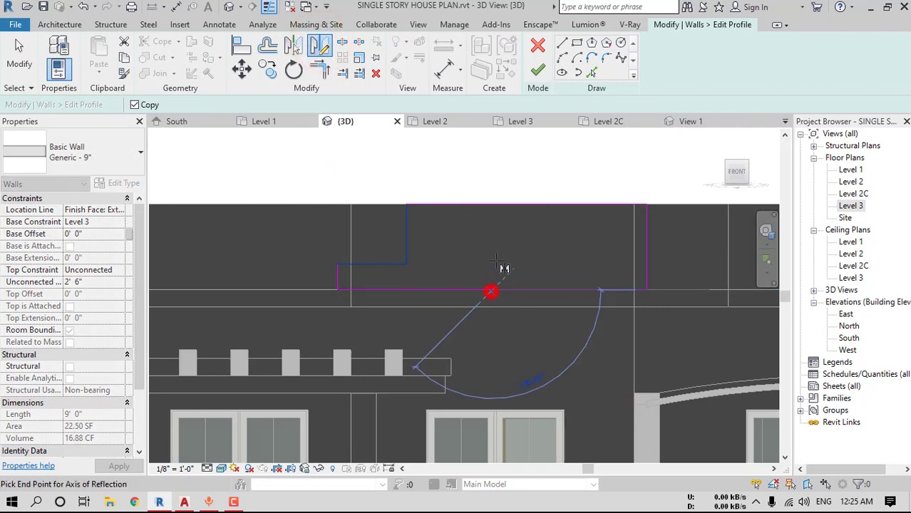
click(496, 251)
Trim the profile outline to the mirrored notch at the upper-right corner and finish the wall profile edit
click(319, 70)
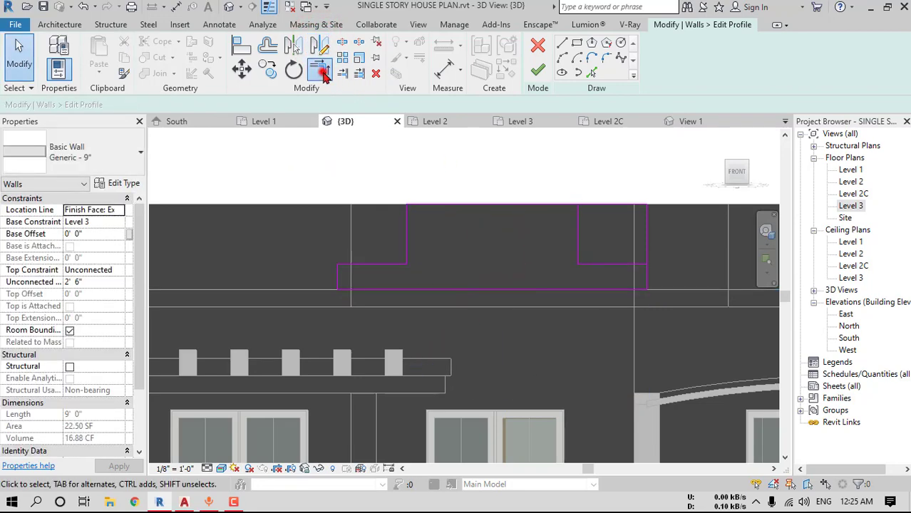
click(558, 205)
click(578, 222)
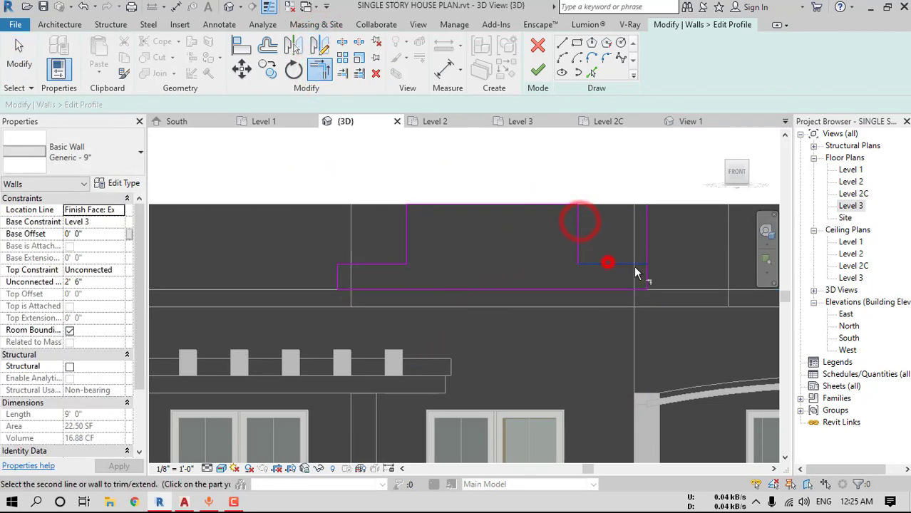
click(538, 69)
Switch the wall join to the next configuration where the notched parapet's end projects past the adjoining side wall
scroll(449, 289, down, 2)
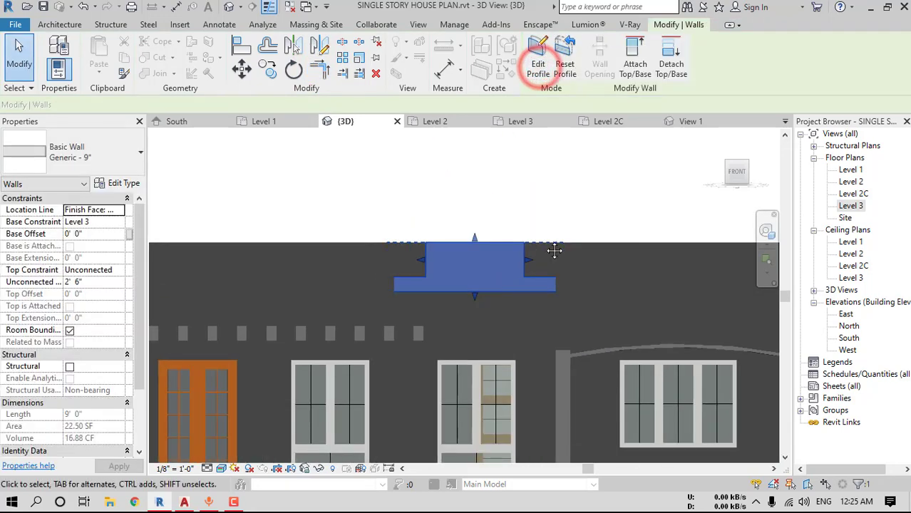
shift+middle_drag(553, 250, 598, 266)
key(Escape)
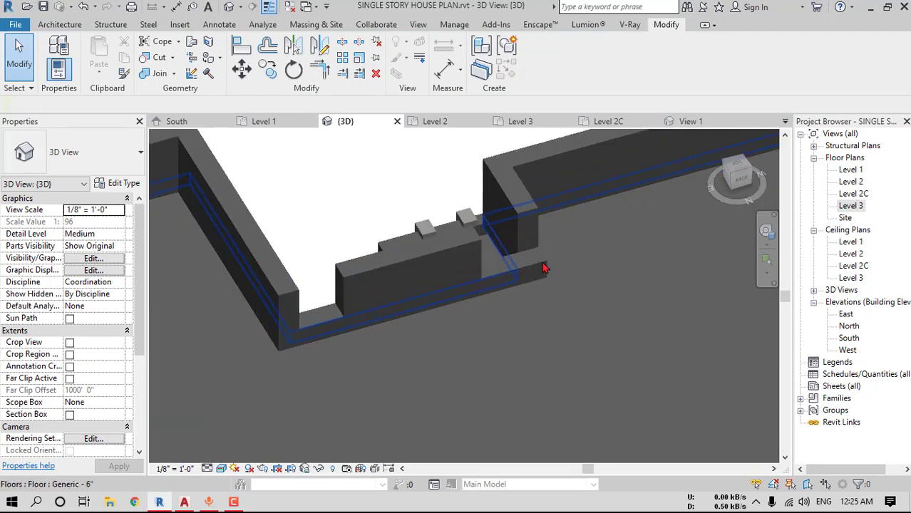
click(191, 74)
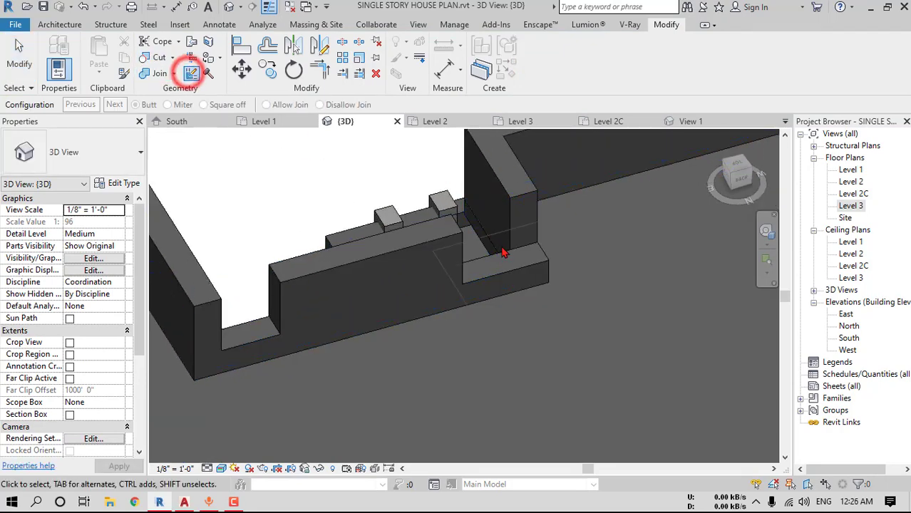
click(117, 106)
middle_drag(364, 233, 476, 238)
key(Escape)
key(Return)
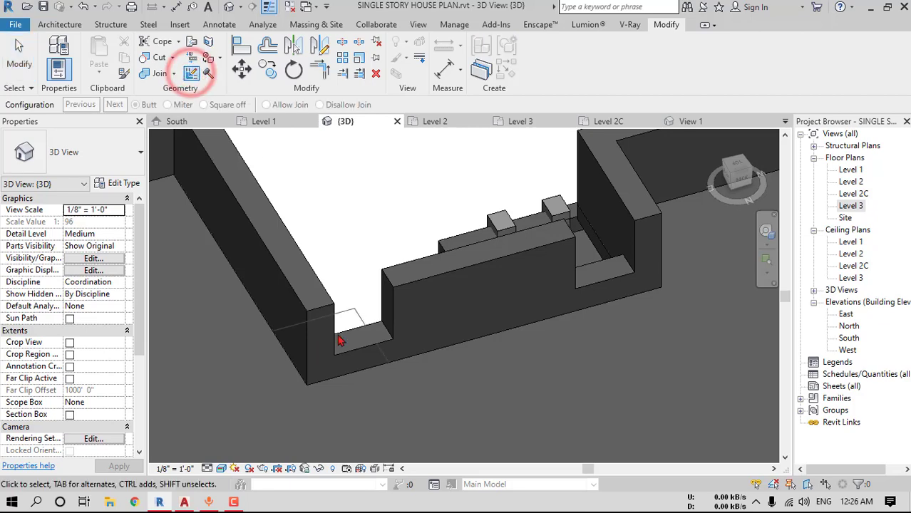
key(Escape)
In the Front view, copy the three-rail casework without the Constrain option, keeping Multiple on, into the recessed parapet's left notch
shift+middle_drag(356, 331, 717, 208)
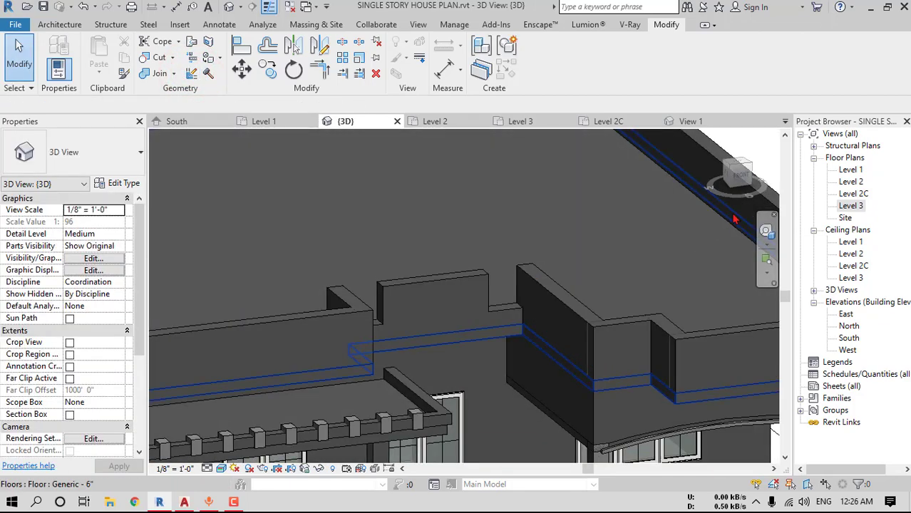
click(738, 173)
scroll(329, 241, up, 6)
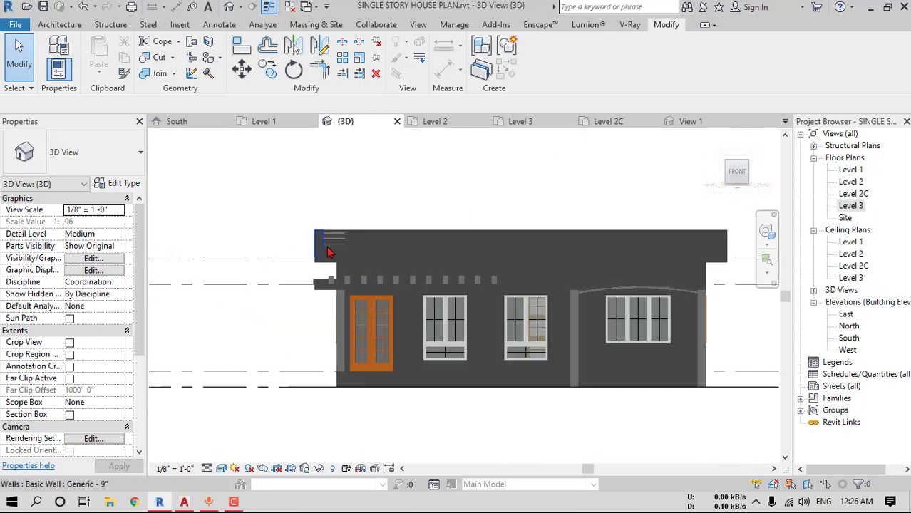
click(330, 239)
click(262, 73)
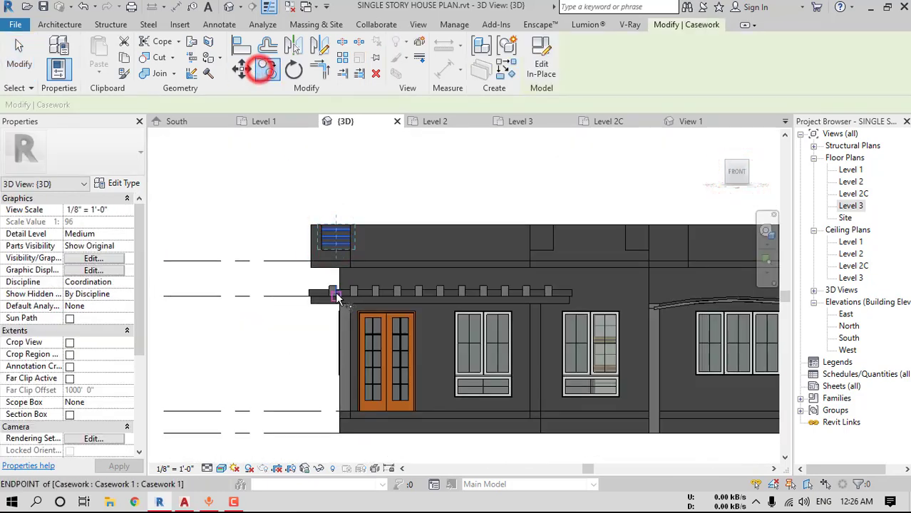
scroll(333, 296, up, 2)
click(312, 229)
middle_drag(648, 223, 510, 222)
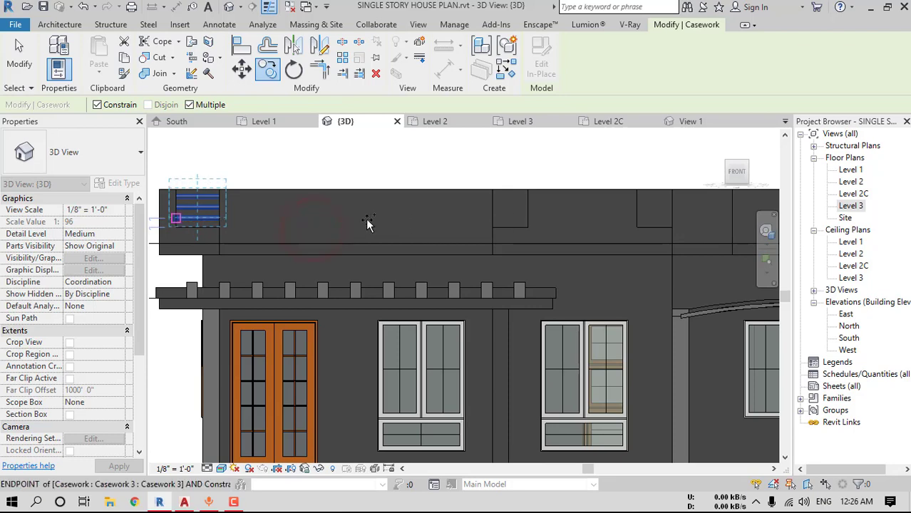
middle_drag(225, 204, 392, 198)
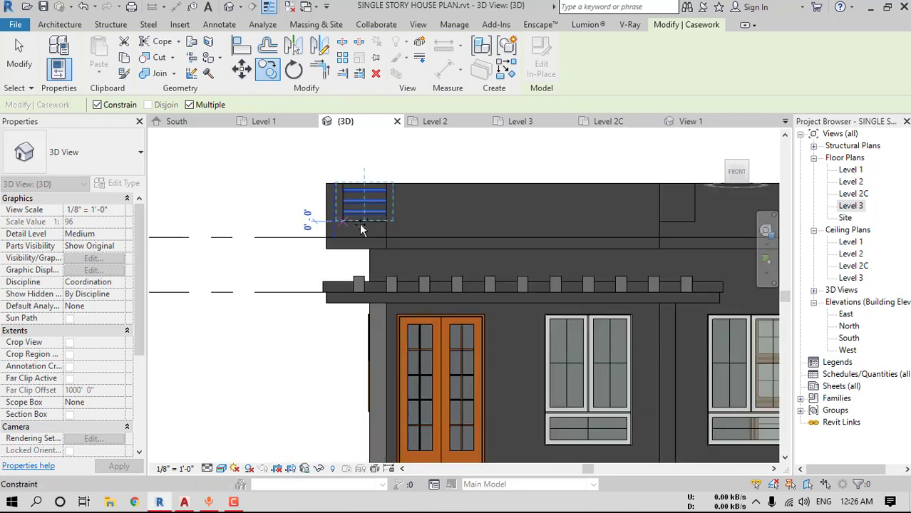
click(110, 107)
middle_drag(561, 247, 427, 248)
scroll(574, 220, up, 2)
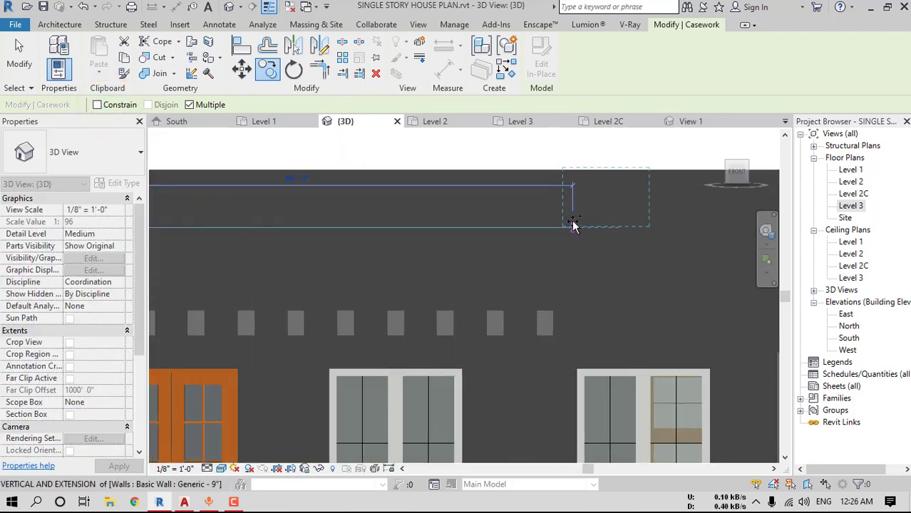
click(504, 229)
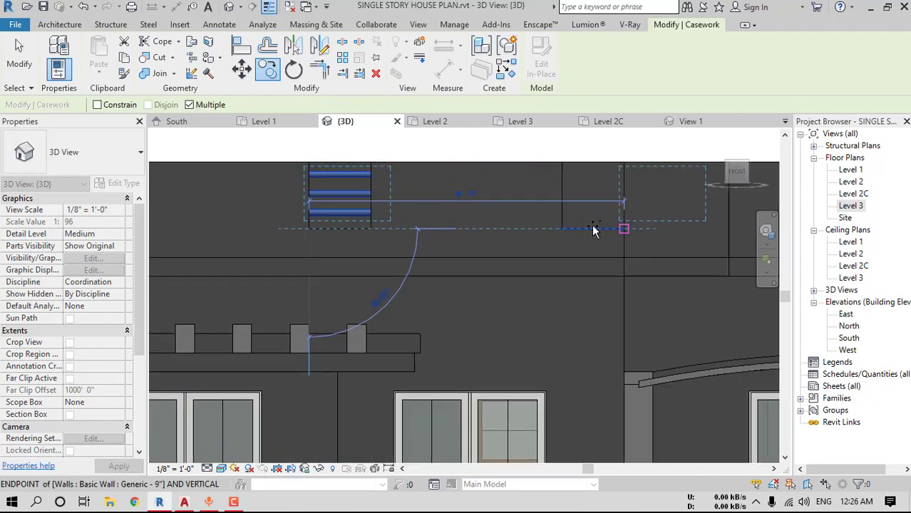
Place another copy of the three rails in the recessed parapet's right notch, end the copy, and return to an angled 3D view
click(619, 227)
key(Escape)
scroll(605, 207, down, 3)
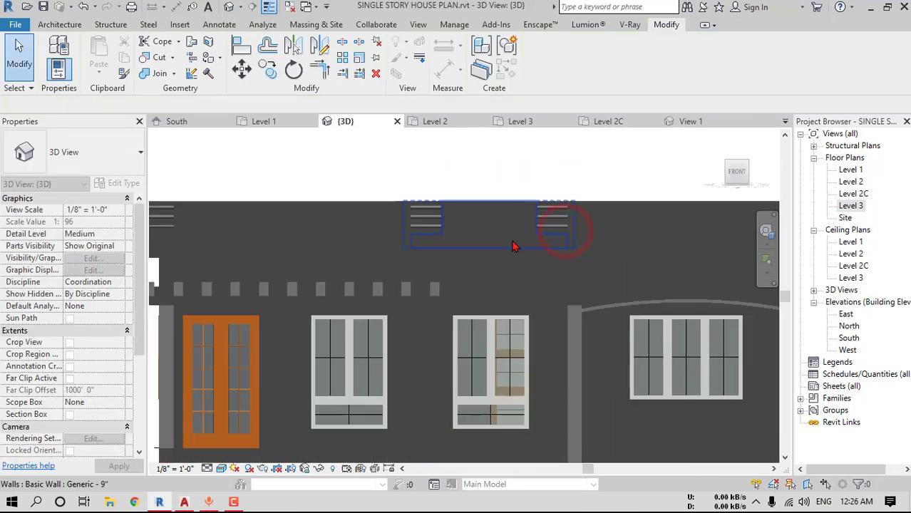
shift+middle_drag(609, 207, 592, 303)
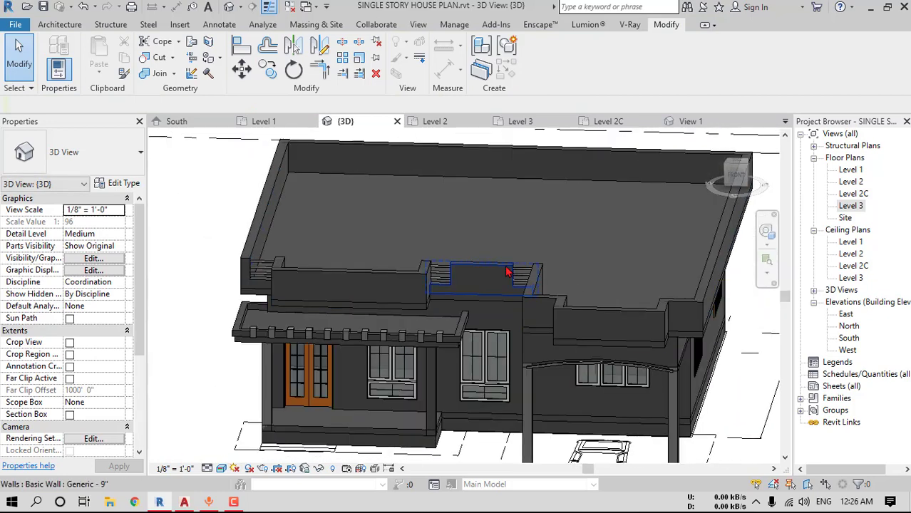
Delete the two short parapet walls on either side of the projecting parapet above the car porch
scroll(508, 273, down, 1)
middle_drag(560, 267, 543, 283)
scroll(541, 285, up, 2)
click(540, 283)
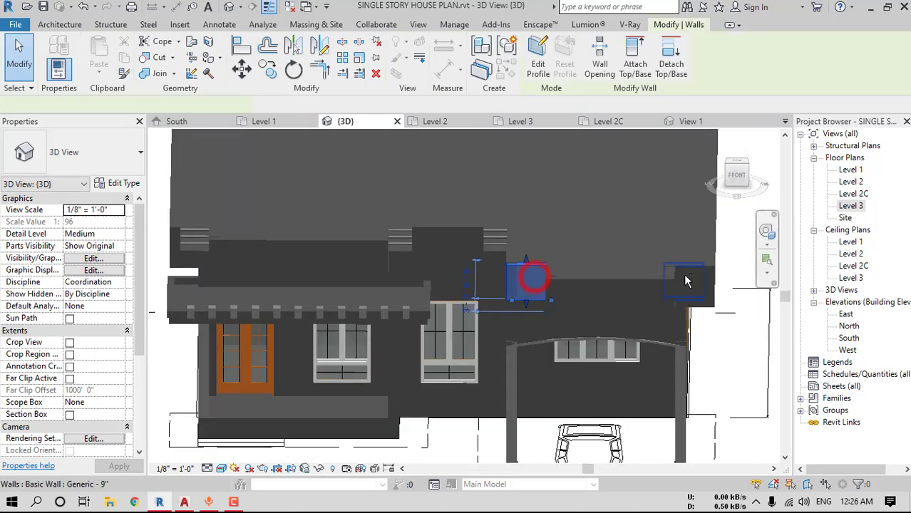
scroll(541, 284, up, 2)
ctrl+click(688, 278)
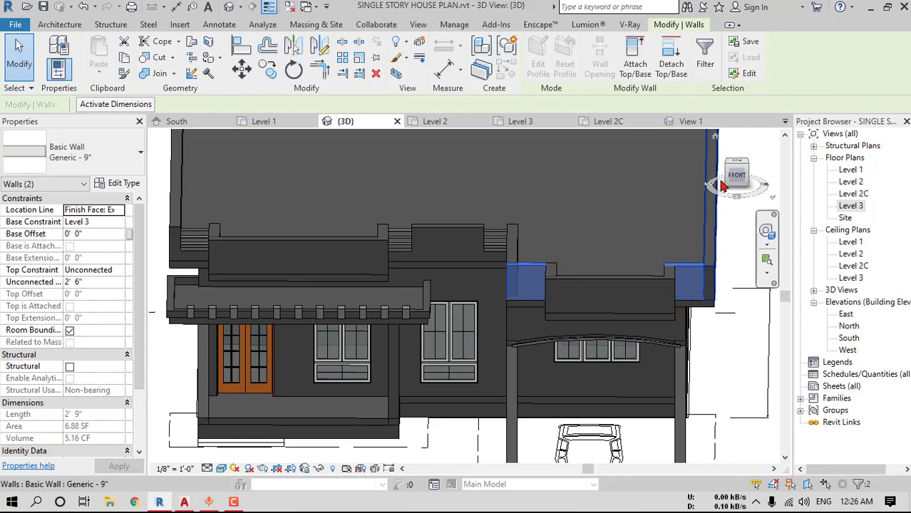
key(Delete)
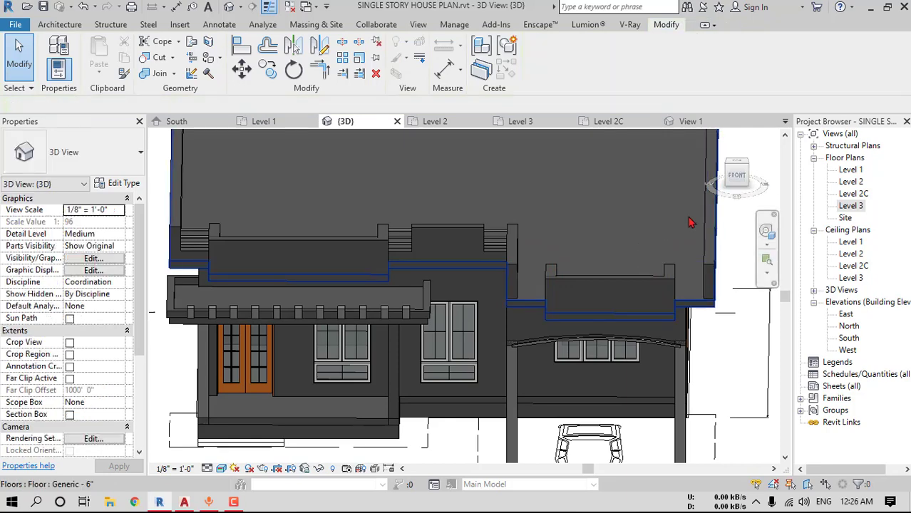
In the Level 3 plan, copy the short notched front-left parapet wall, with Multiple on, into the left gap beside the car porch parapet
middle_drag(271, 281, 362, 276)
double_click(852, 205)
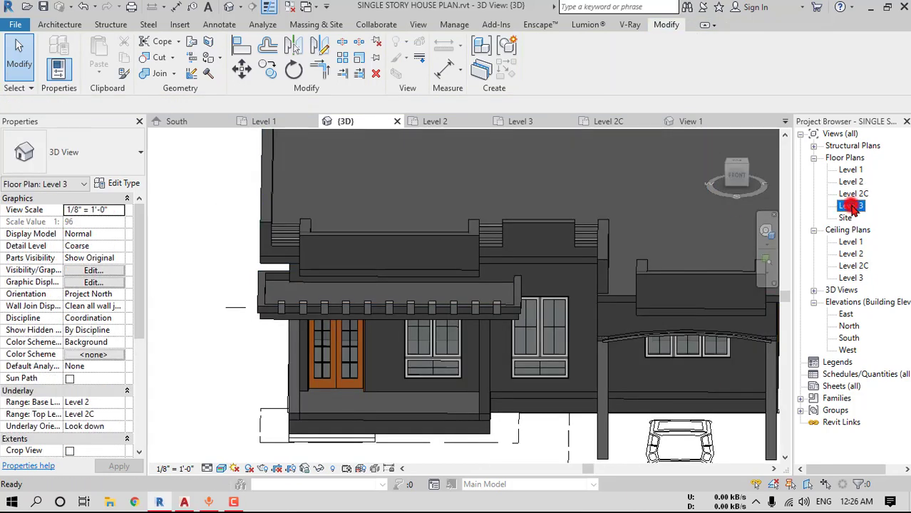
scroll(260, 255, up, 2)
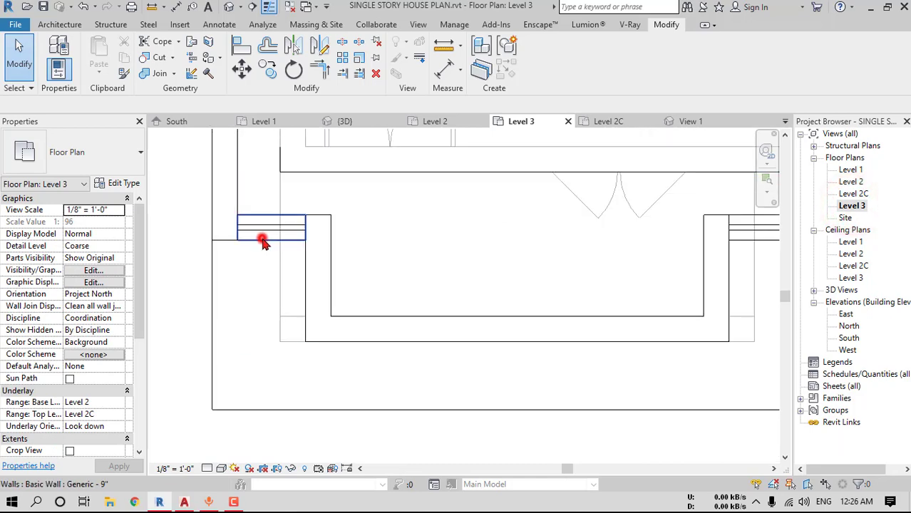
click(261, 239)
click(267, 69)
click(238, 215)
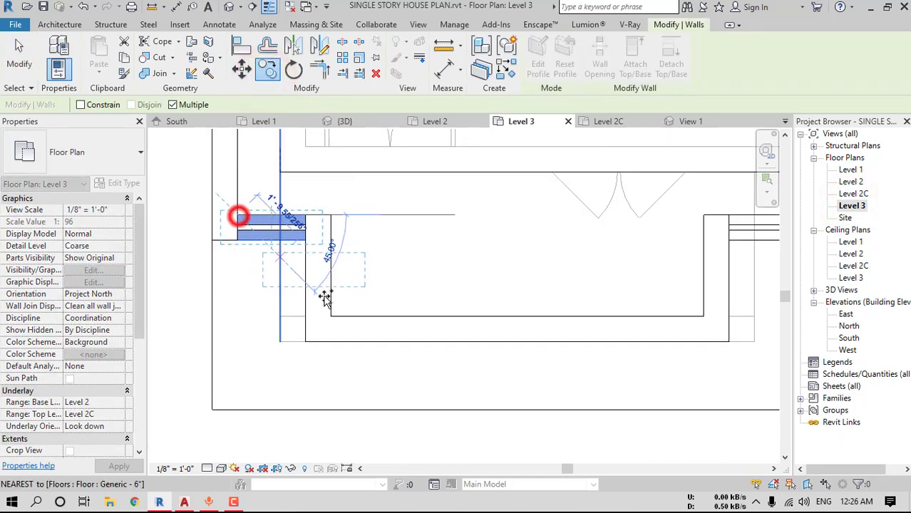
scroll(679, 374, down, 1)
middle_drag(679, 374, 350, 253)
scroll(350, 254, down, 1)
scroll(553, 333, up, 2)
scroll(554, 342, up, 1)
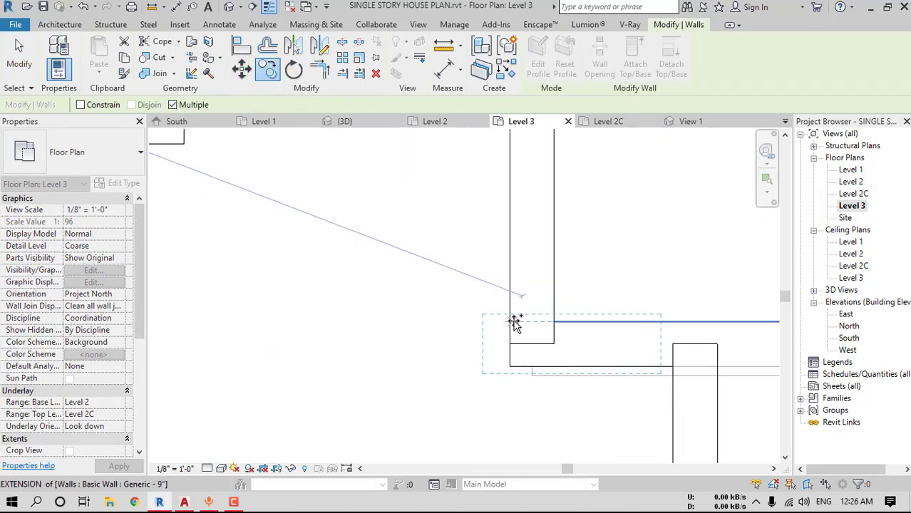
click(554, 323)
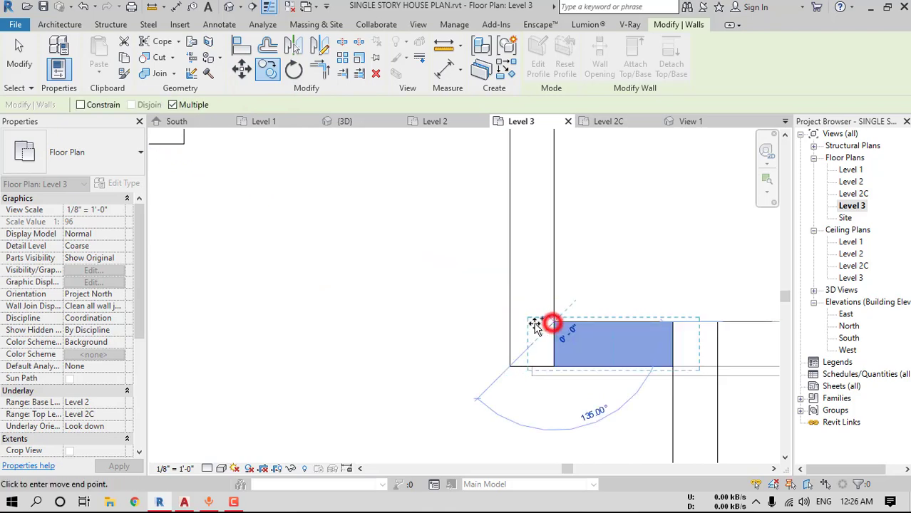
Place another copy of the notched wall in the gap right of the porch parapet, end the copy, and check it in 3D
scroll(520, 342, down, 2)
middle_drag(513, 345, 42, 337)
scroll(479, 341, up, 2)
click(454, 305)
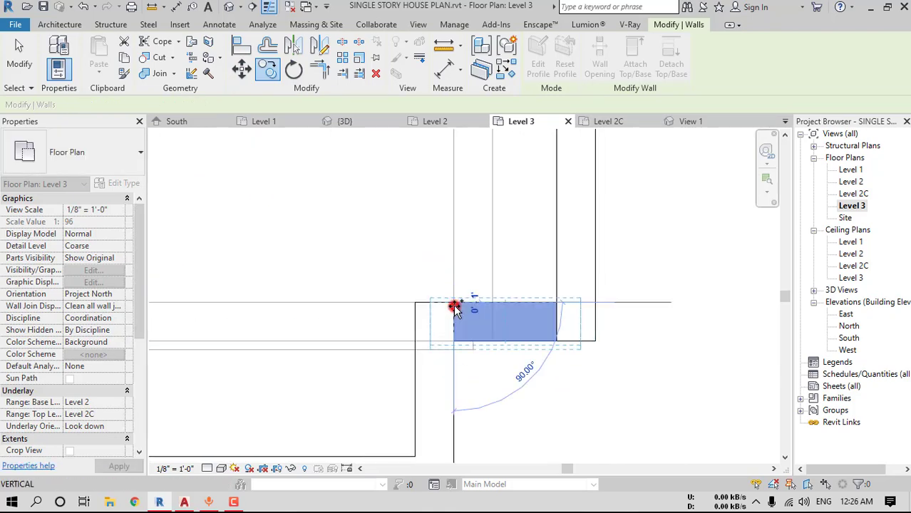
key(Escape)
key(Escape)
click(229, 7)
shift+middle_drag(463, 261, 431, 223)
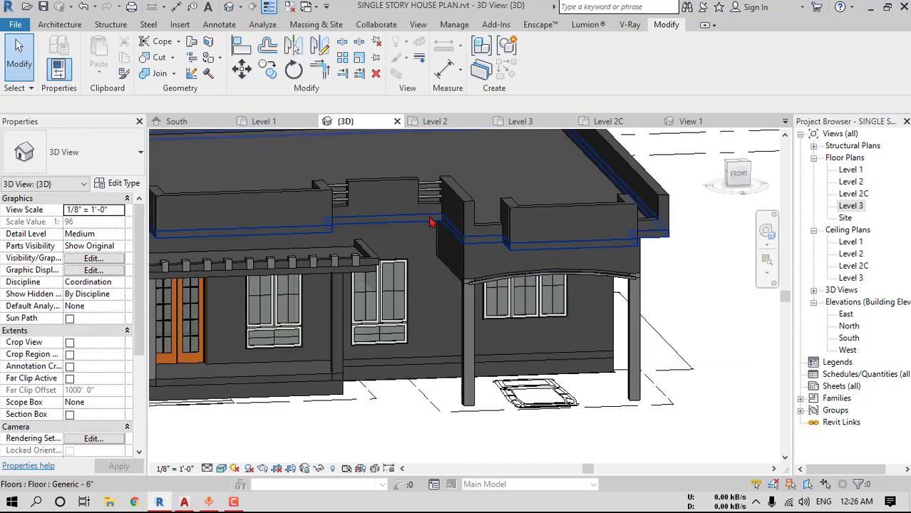
In the Level 3 plan, copy the three-rail casework from the recessed parapet's right notch into the wall left of the car porch parapet
double_click(855, 205)
scroll(428, 292, up, 2)
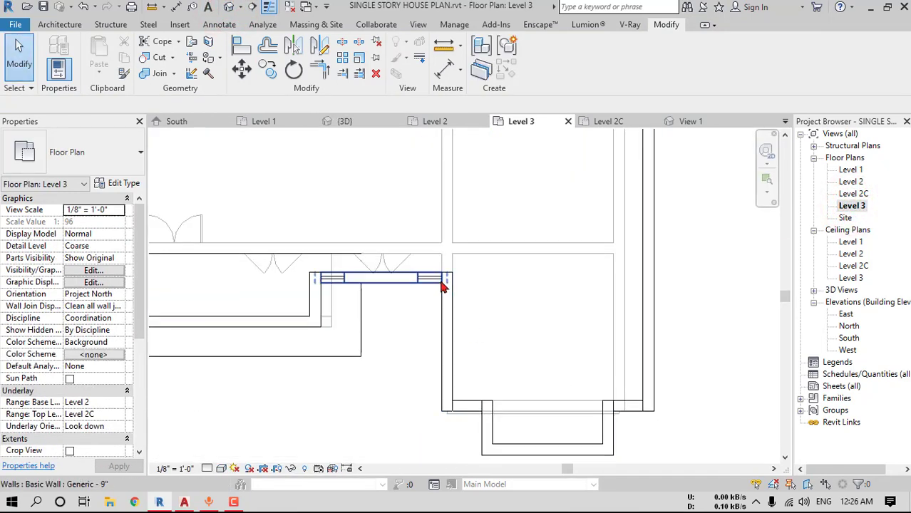
scroll(443, 286, up, 2)
scroll(421, 284, up, 2)
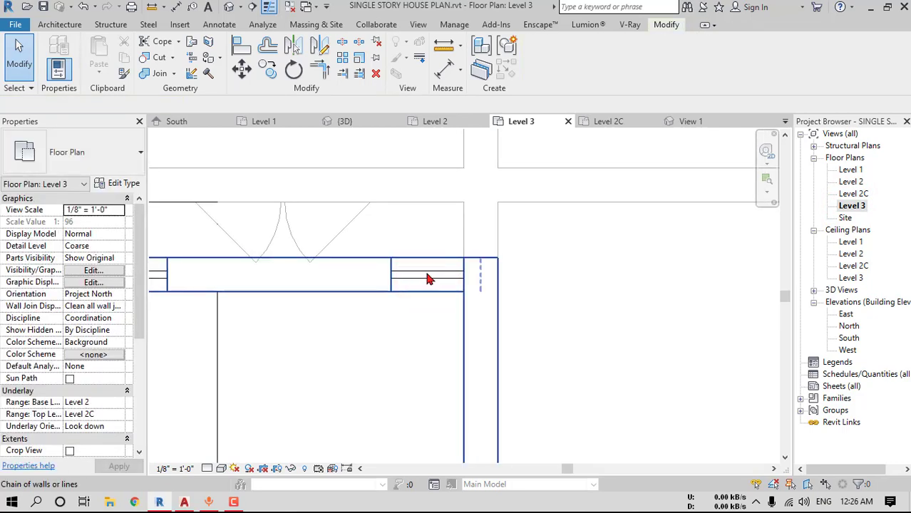
click(429, 277)
scroll(429, 277, down, 1)
click(268, 71)
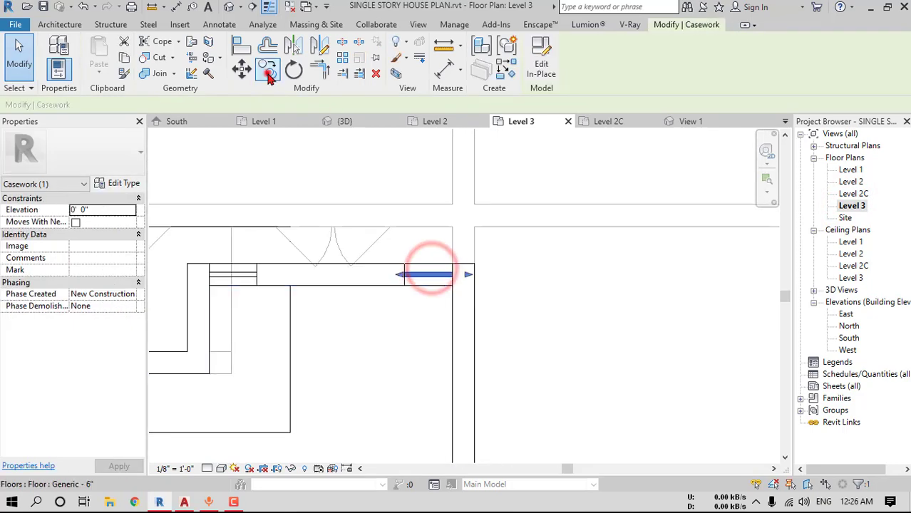
scroll(411, 285, up, 1)
scroll(409, 285, up, 2)
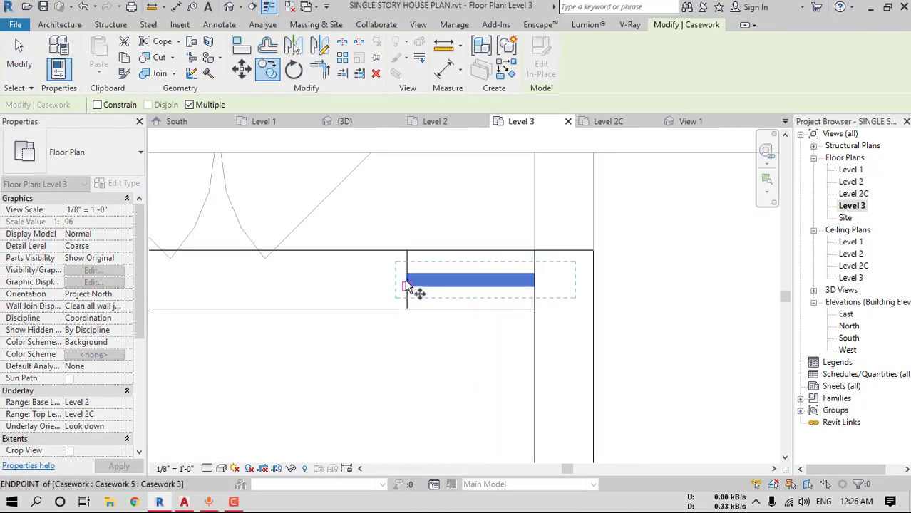
scroll(409, 285, down, 3)
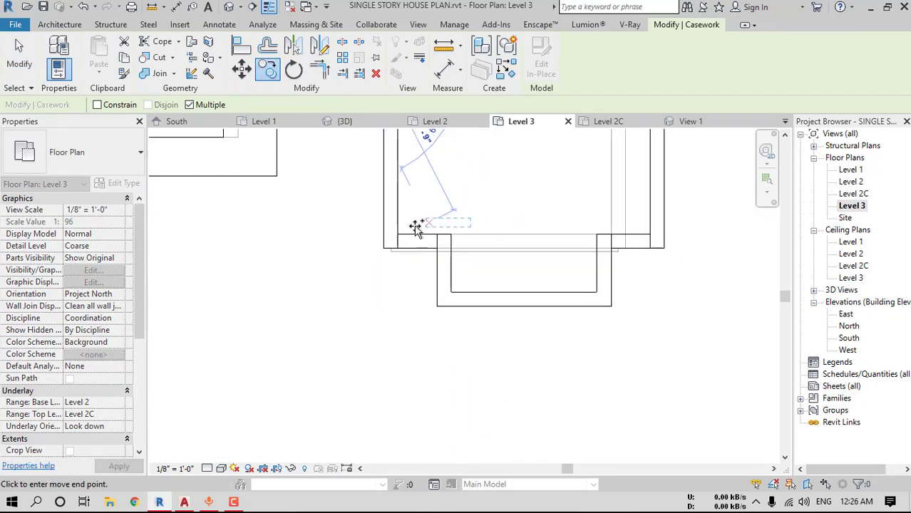
scroll(373, 260, up, 3)
click(371, 260)
Place another copy of the rails in the notch right of the porch parapet and return to an angled 3D view
scroll(298, 264, down, 2)
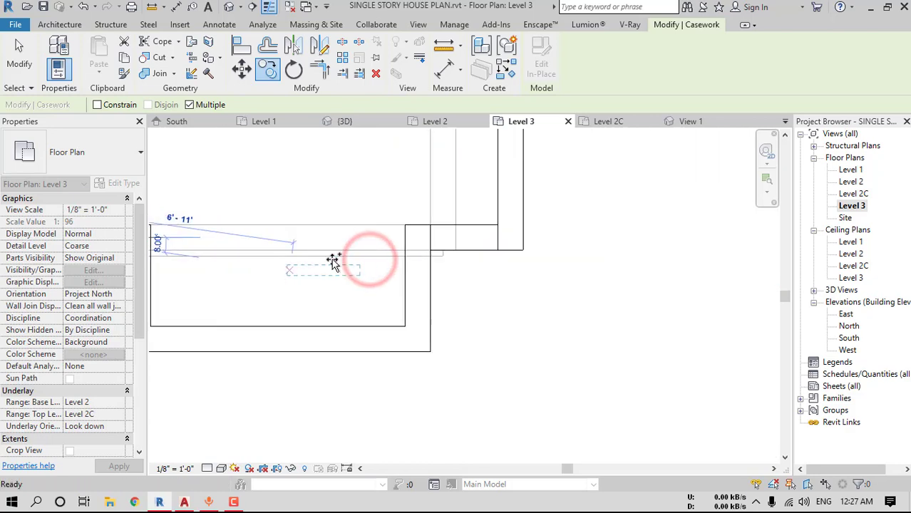
scroll(451, 238, up, 2)
click(431, 240)
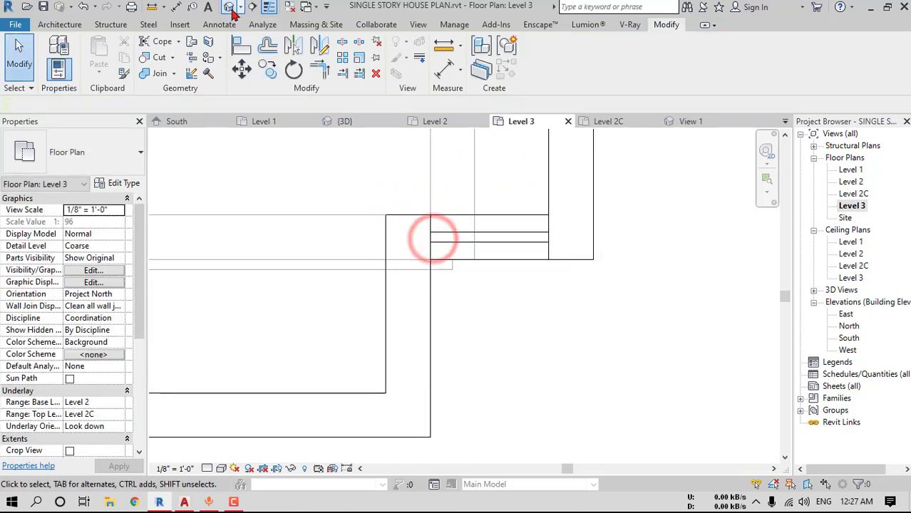
click(228, 7)
shift+middle_drag(546, 311, 591, 336)
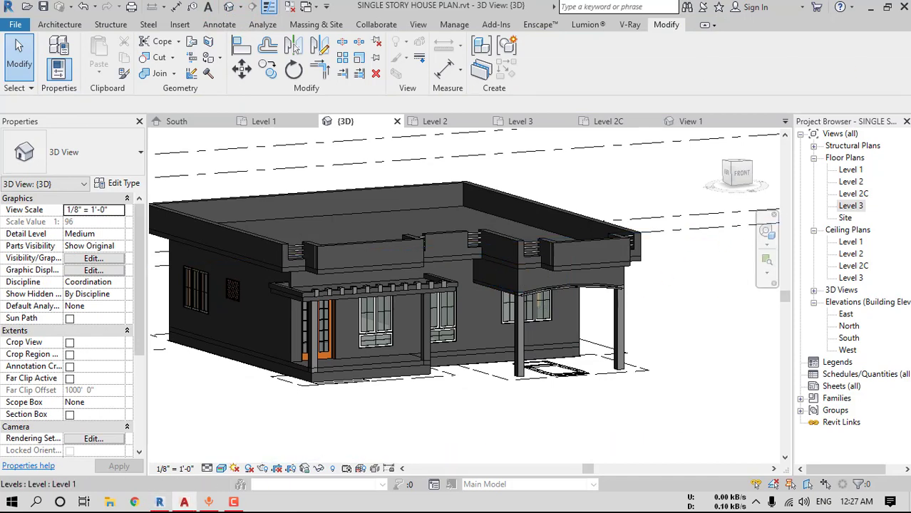
Switch to the AutoCAD front elevation and measure the thickness of the coping on top of the parapet with a linear dimension
key(alt+Tab)
click(528, 91)
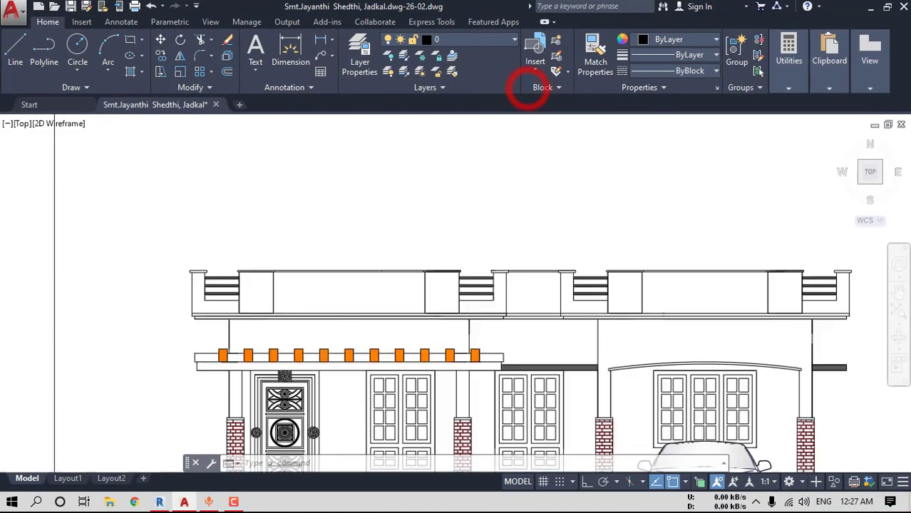
scroll(215, 223, up, 5)
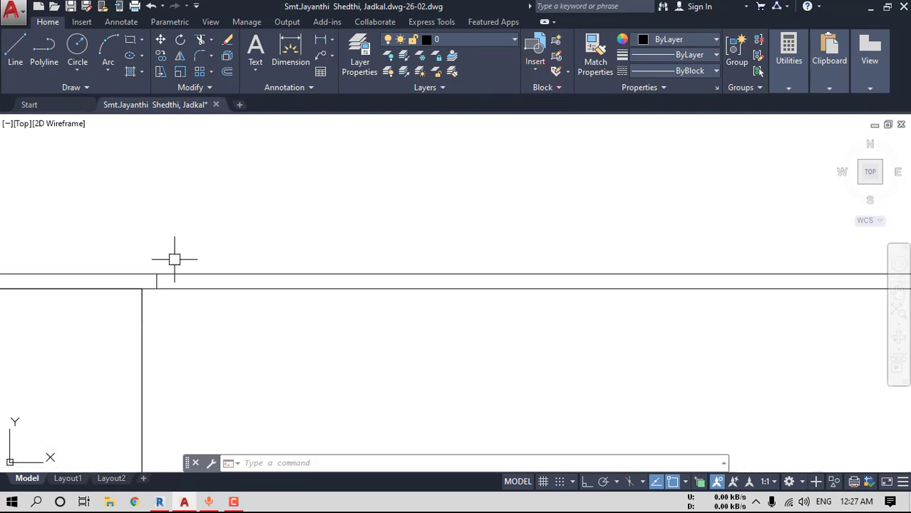
click(322, 39)
click(388, 254)
click(385, 311)
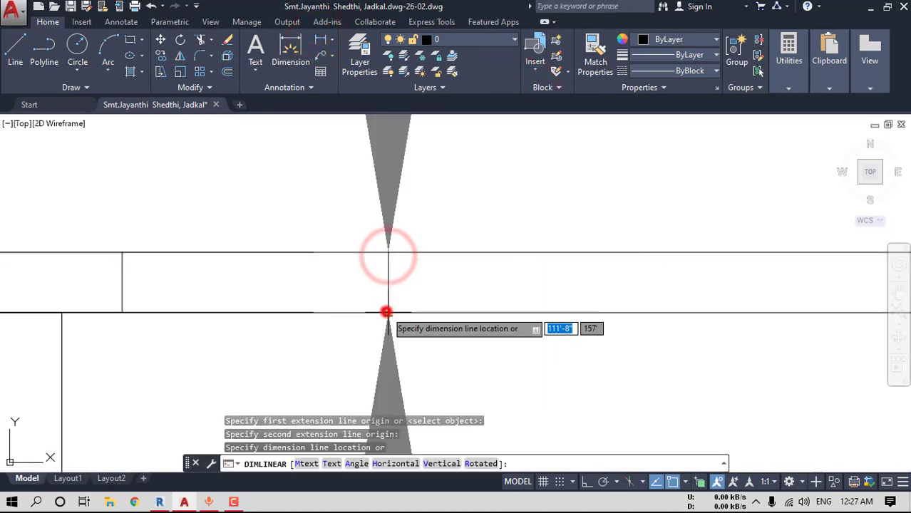
scroll(386, 312, down, 5)
key(Escape)
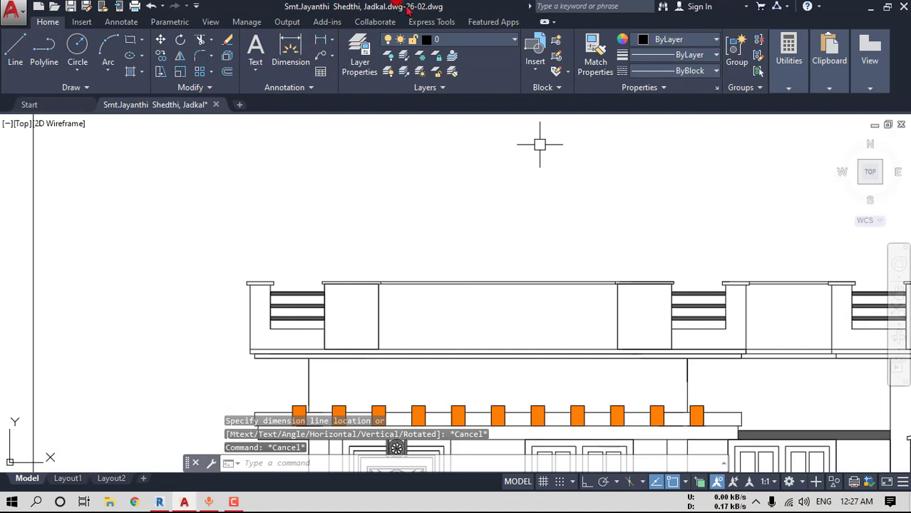
Switch back to Revit and create a new in-place Casework component with the default name
key(alt+Tab)
shift+middle_drag(427, 323, 399, 228)
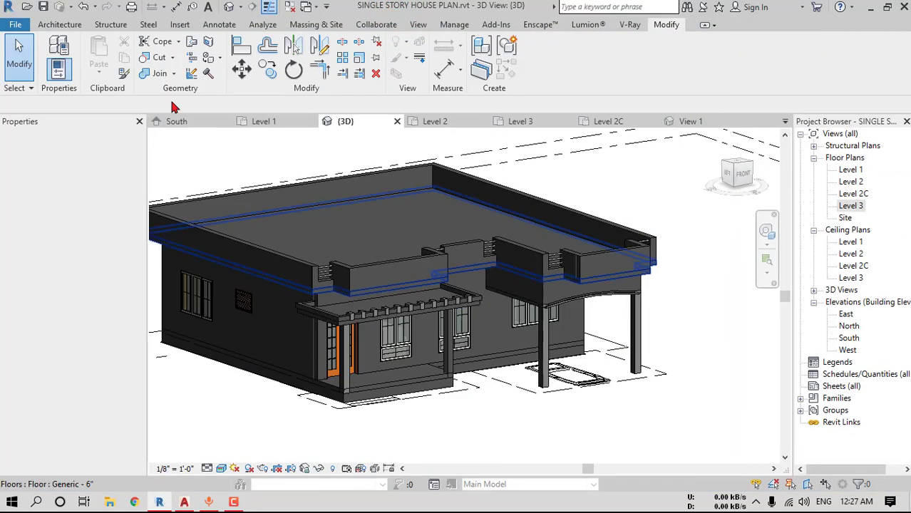
click(60, 24)
click(157, 64)
click(174, 125)
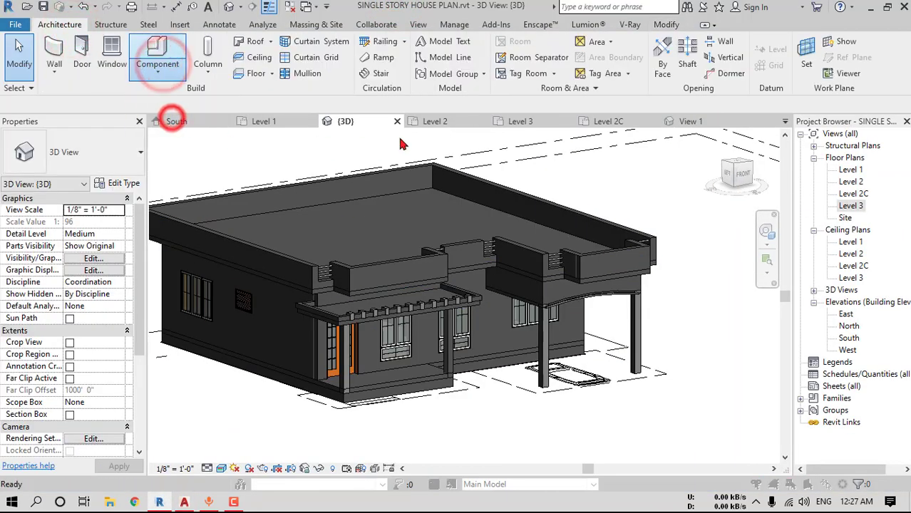
click(395, 143)
click(476, 395)
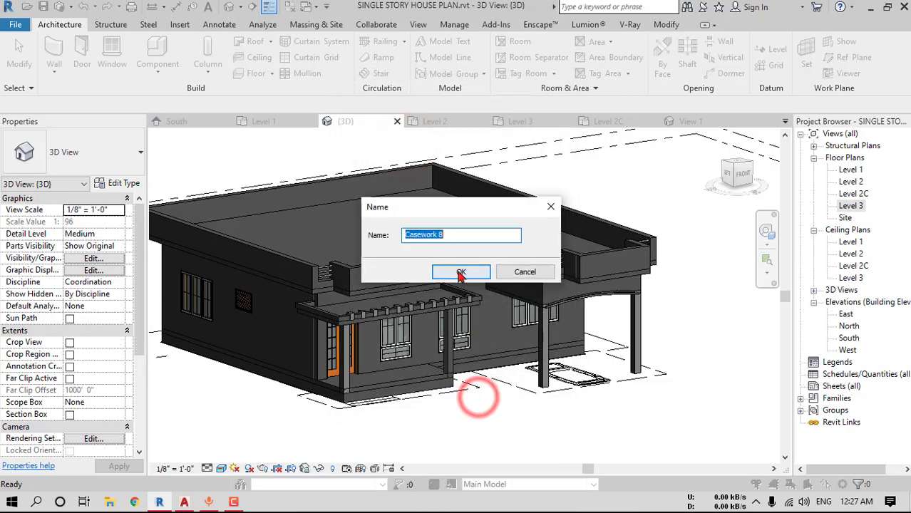
click(460, 265)
Start a sweep, pick the three outer top edges of the projecting parapet above the entrance as its path, trim the corners and finish it
click(204, 64)
click(596, 68)
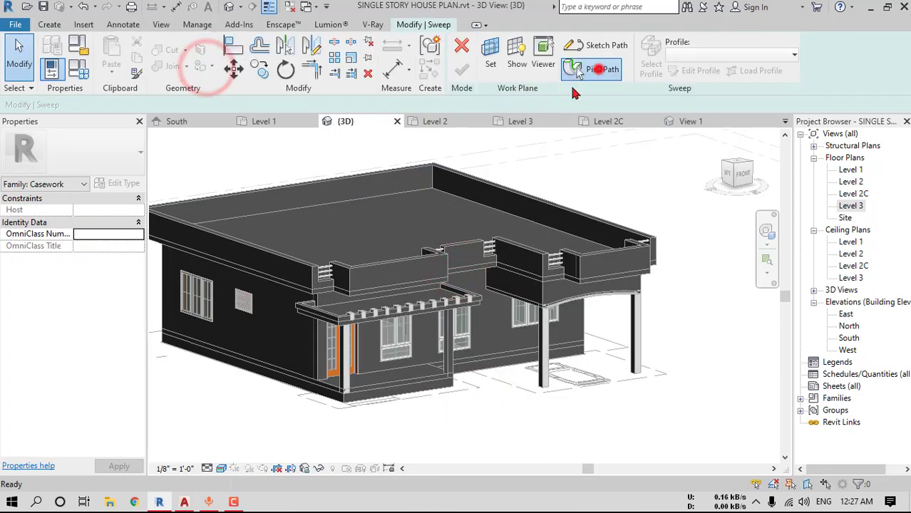
scroll(335, 285, up, 6)
click(314, 287)
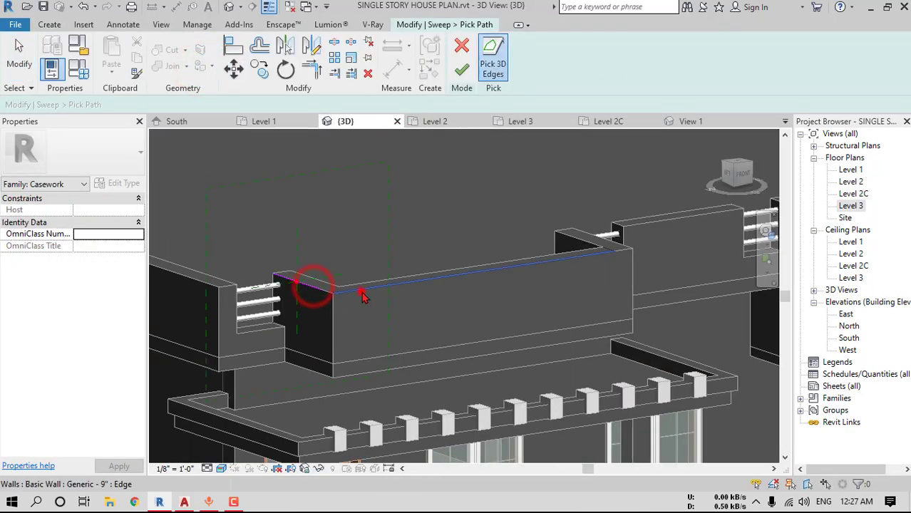
click(312, 69)
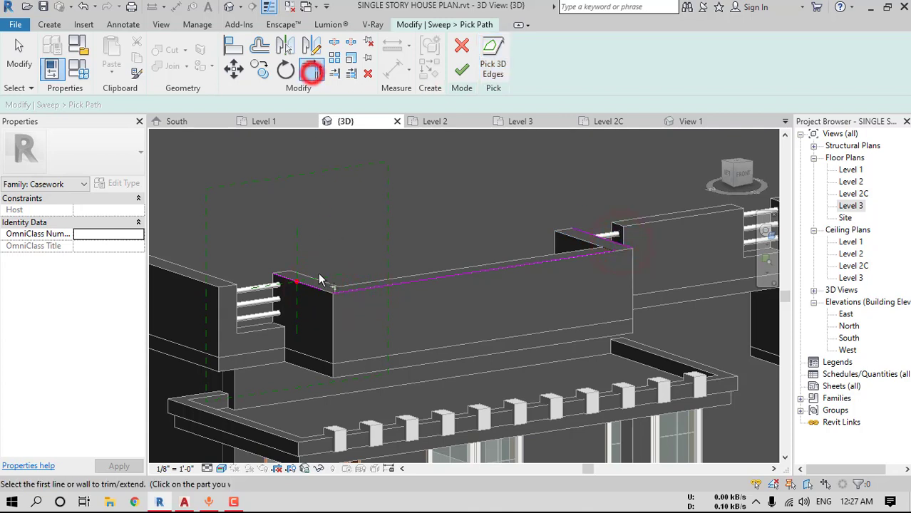
click(316, 285)
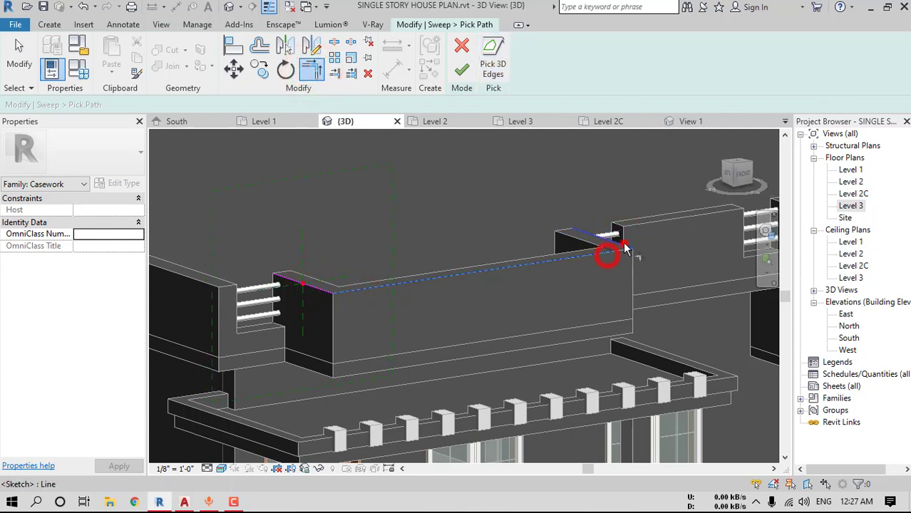
click(462, 74)
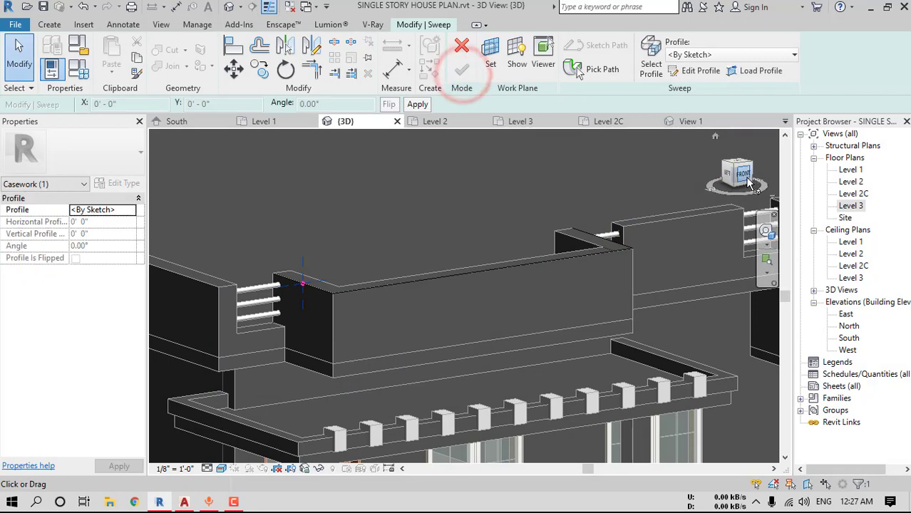
Start the sweep's profile in the front view, sketching a 1" overhang beyond the parapet's outer edge and a 1" upright
click(741, 174)
click(688, 71)
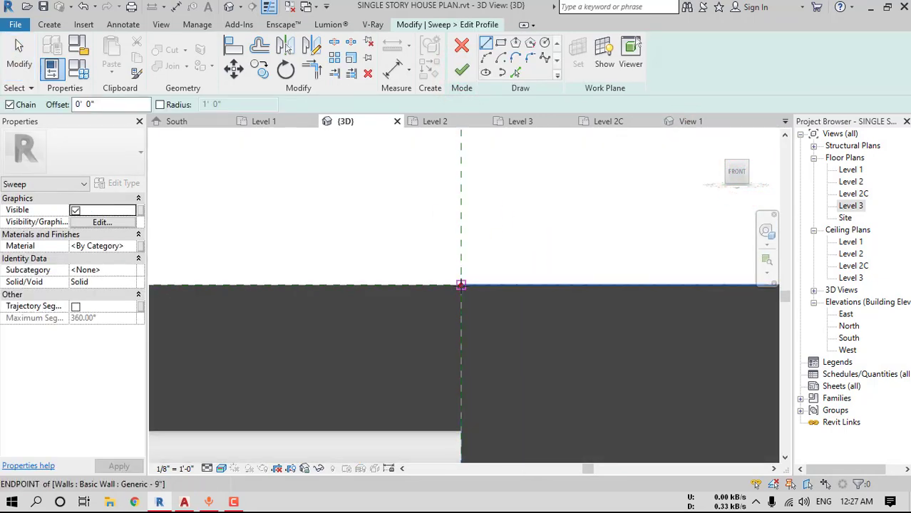
click(460, 286)
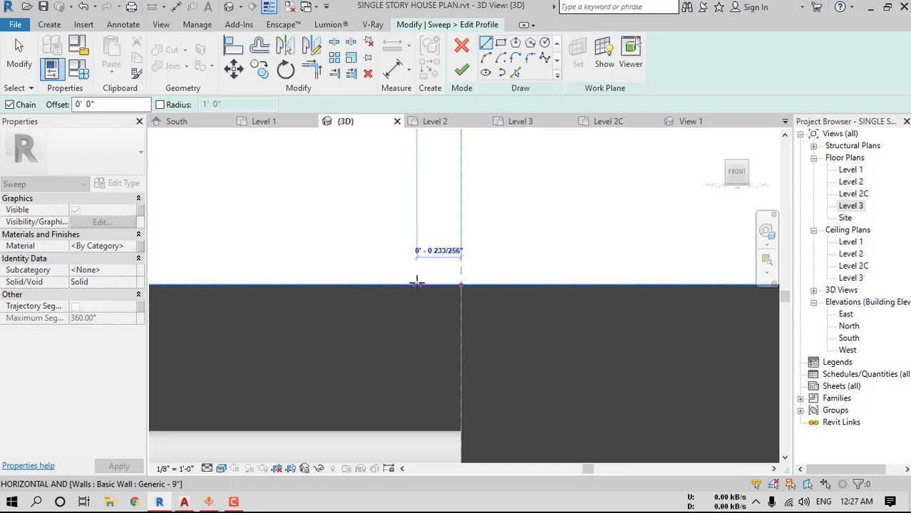
click(412, 285)
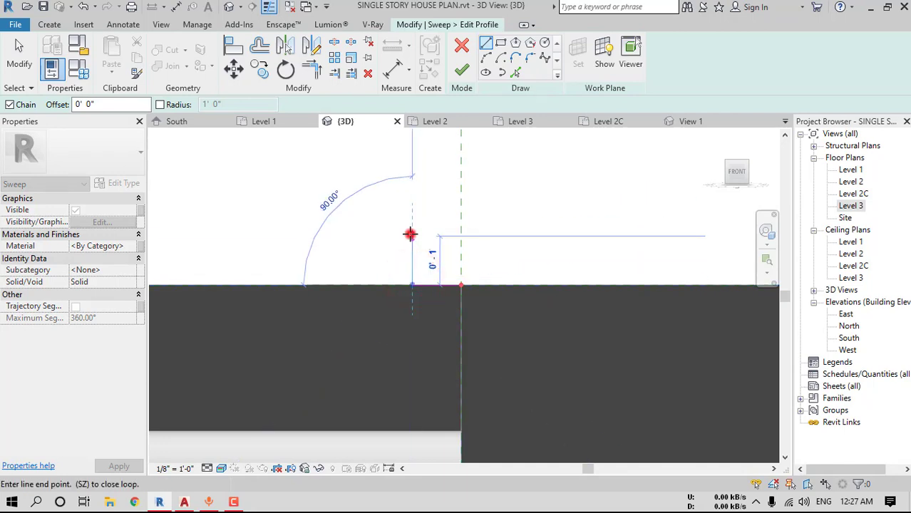
click(410, 234)
click(436, 234)
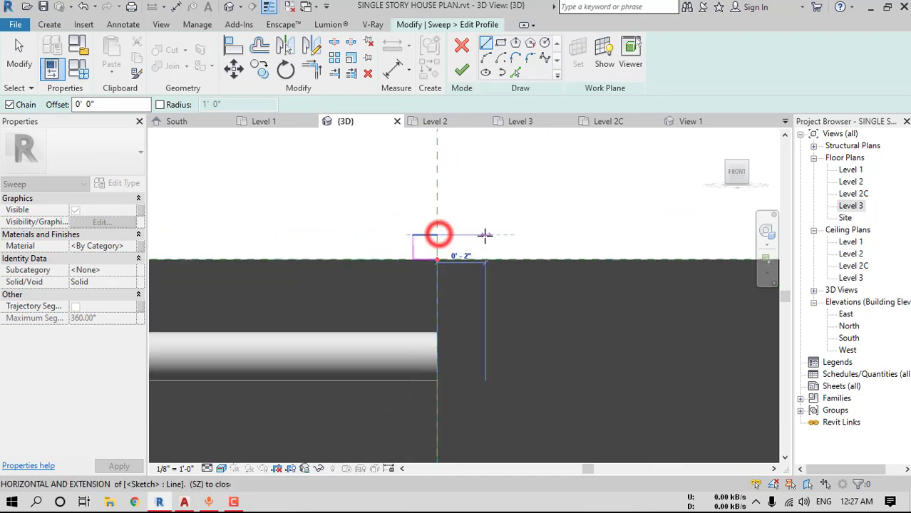
Extend the profile's upper edge across the parapet thickness, close the outline along the wall top and finish the sweep
scroll(500, 235, down, 5)
scroll(503, 233, down, 3)
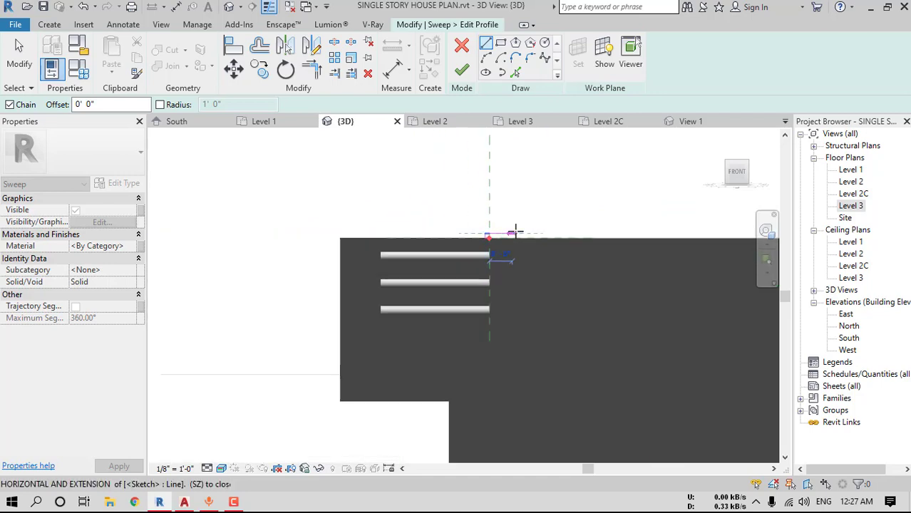
scroll(515, 231, up, 4)
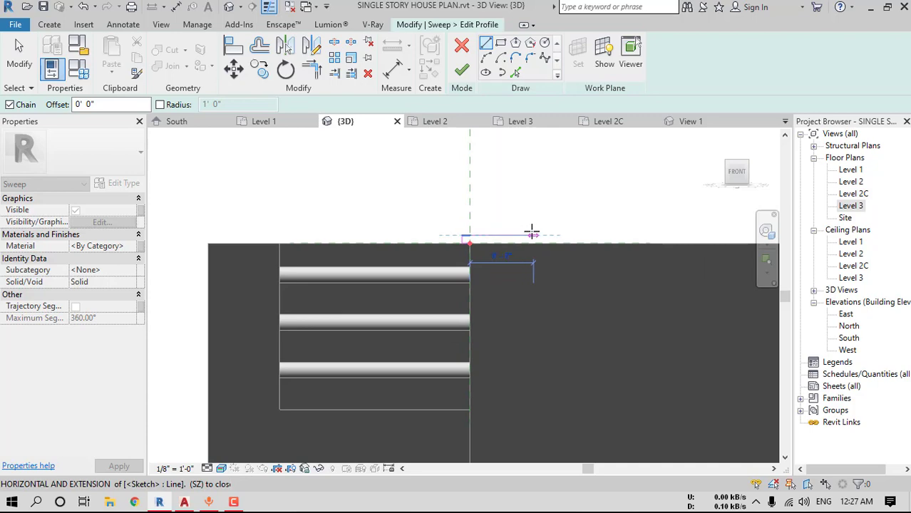
click(539, 232)
click(540, 242)
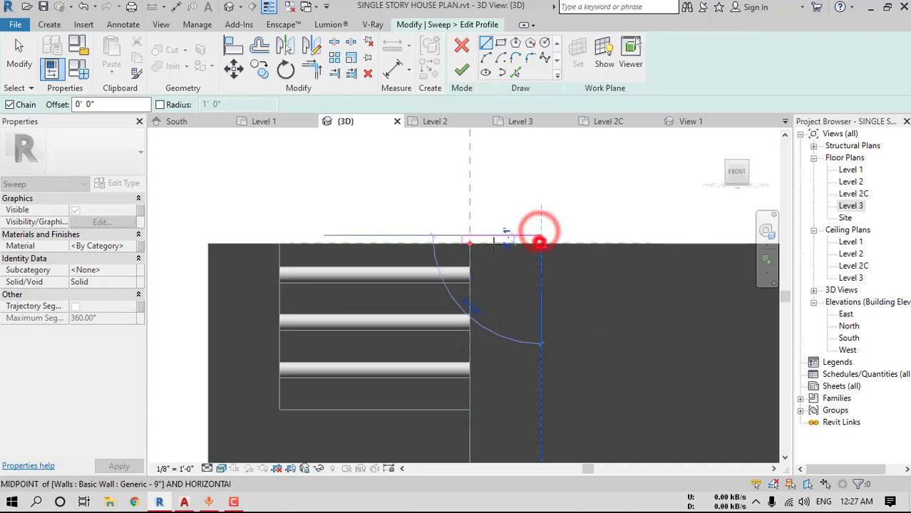
click(472, 246)
scroll(465, 261, down, 3)
shift+middle_drag(479, 254, 526, 298)
key(Escape)
click(461, 74)
click(462, 72)
scroll(456, 256, down, 2)
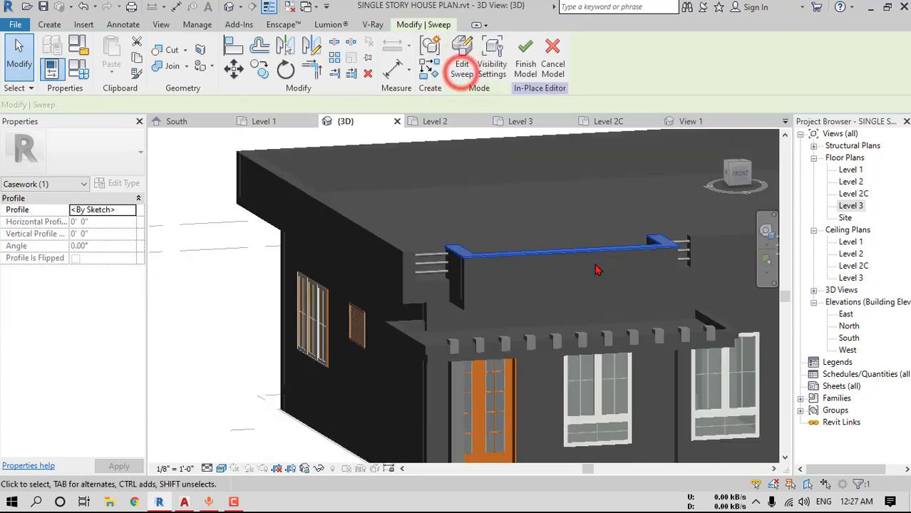
Start another sweep and use the front top edge of the short parapet right of the entrance parapet as its path
shift+middle_drag(598, 269, 486, 277)
scroll(486, 277, up, 1)
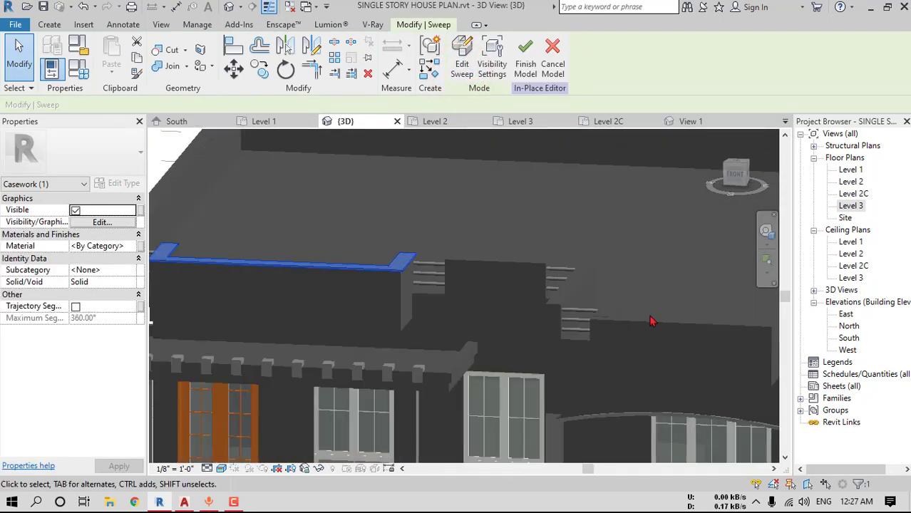
click(53, 22)
click(202, 51)
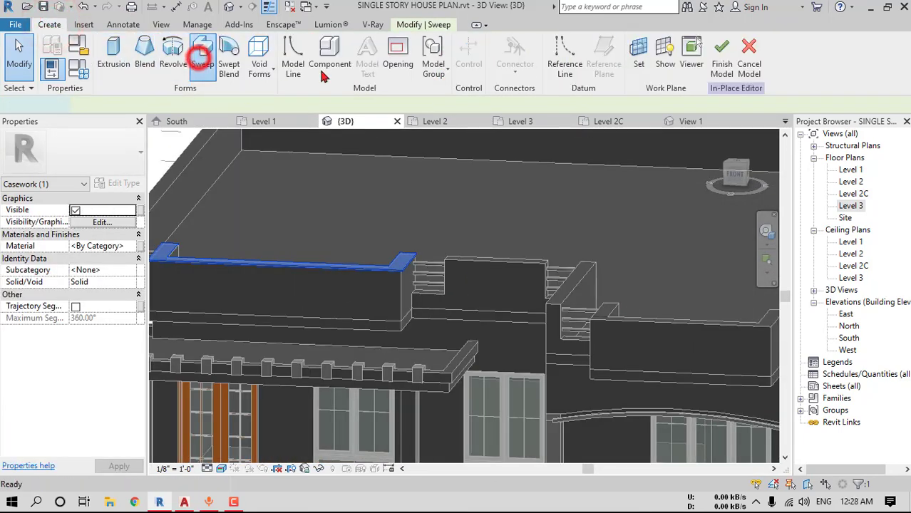
click(581, 70)
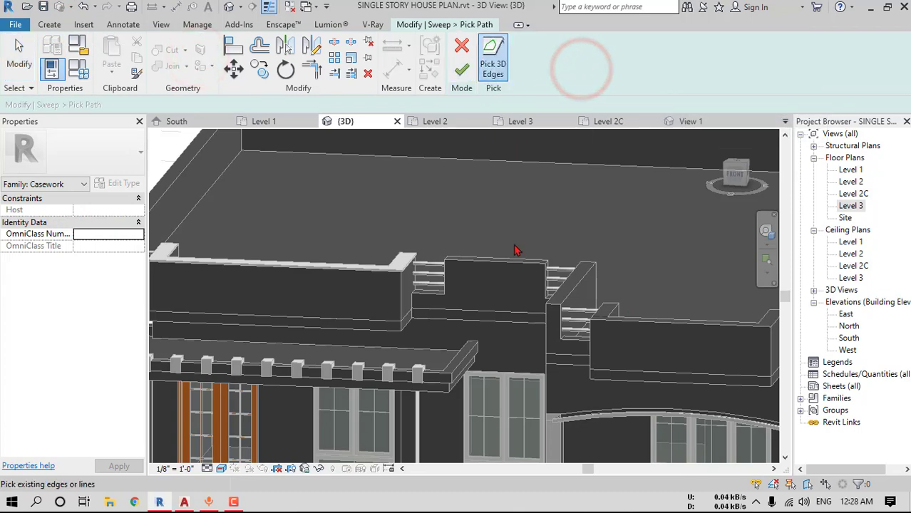
scroll(490, 255, up, 2)
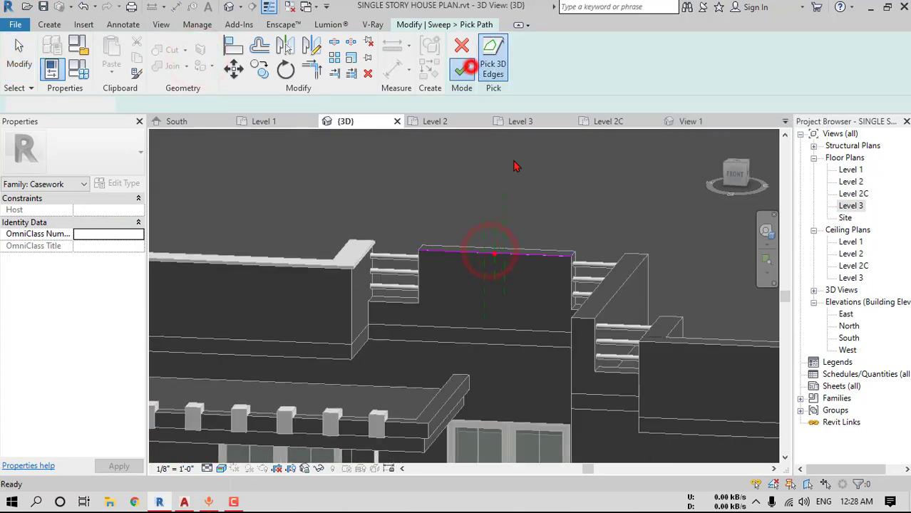
click(471, 67)
Sketch a thin closed coping profile 10" wide on the short parapet, overhanging its outer face, and finish the sweep
shift+middle_drag(606, 232, 524, 249)
click(703, 71)
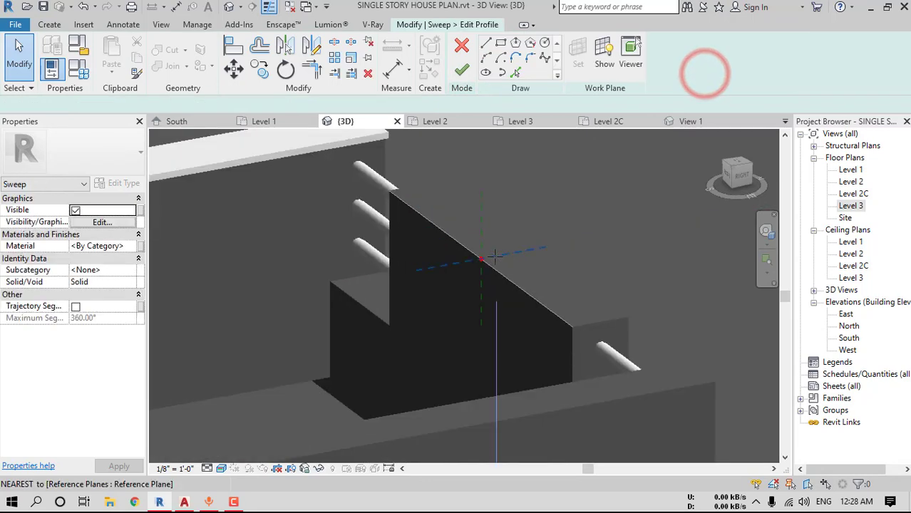
click(473, 263)
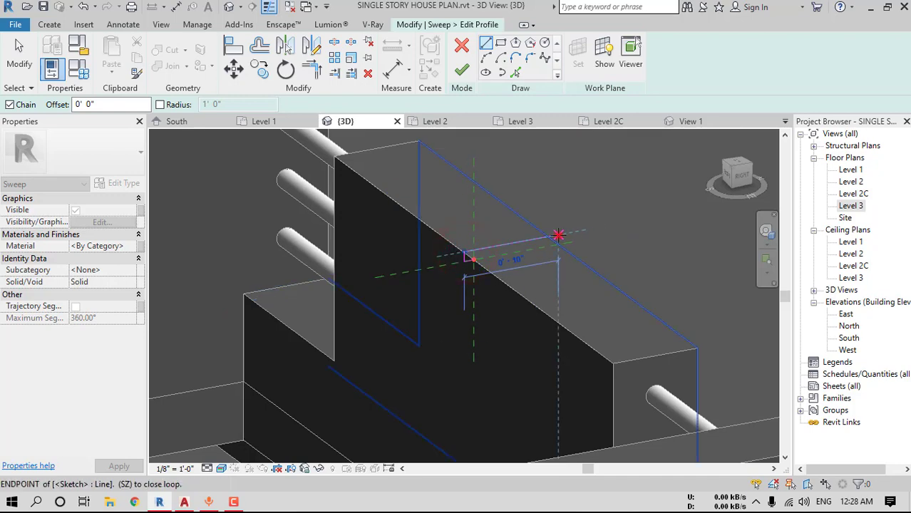
click(558, 236)
click(559, 246)
click(474, 265)
click(473, 258)
click(461, 71)
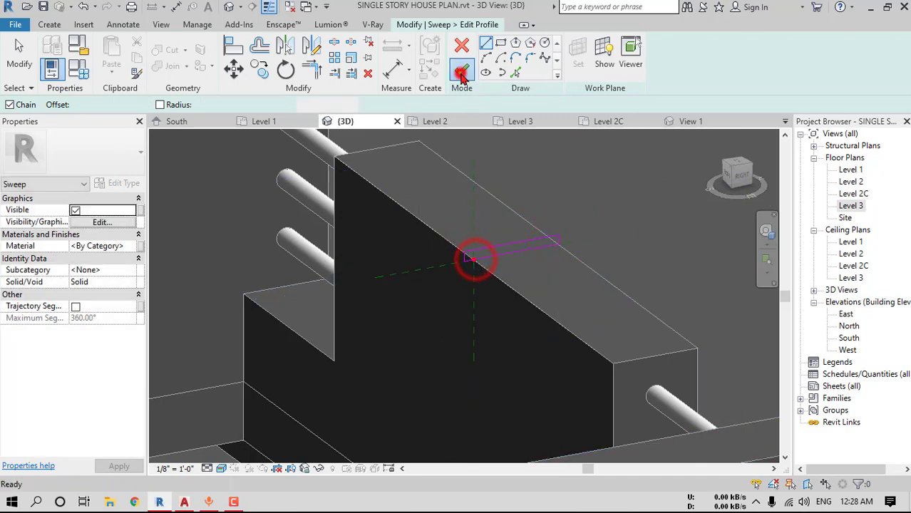
click(461, 73)
Start a new sweep and pick the outer top edge of the parapet running forward beside the short one as its path
shift+middle_drag(457, 310, 627, 325)
click(49, 24)
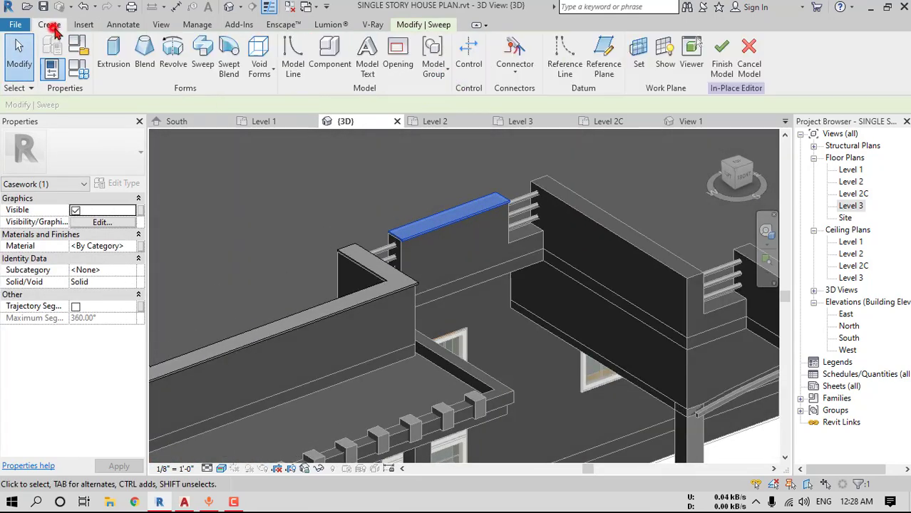
click(200, 57)
click(581, 66)
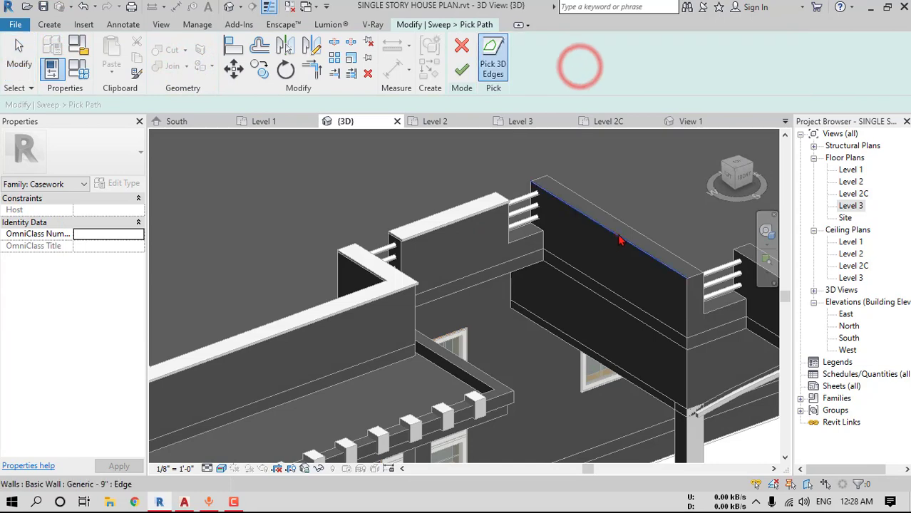
click(619, 241)
middle_drag(619, 241, 513, 248)
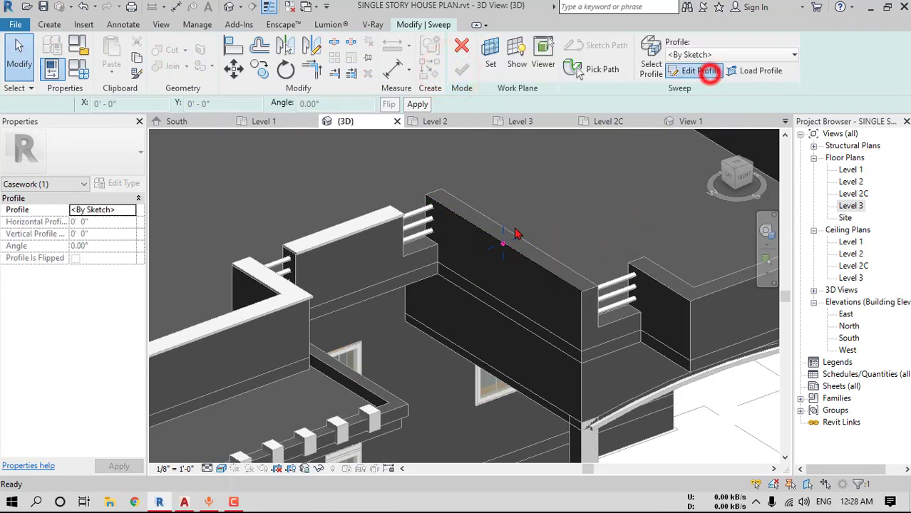
Sketch the profile's lower edge across the parapet thickness, with a short upright at its inner end
click(709, 72)
scroll(492, 254, up, 5)
click(493, 257)
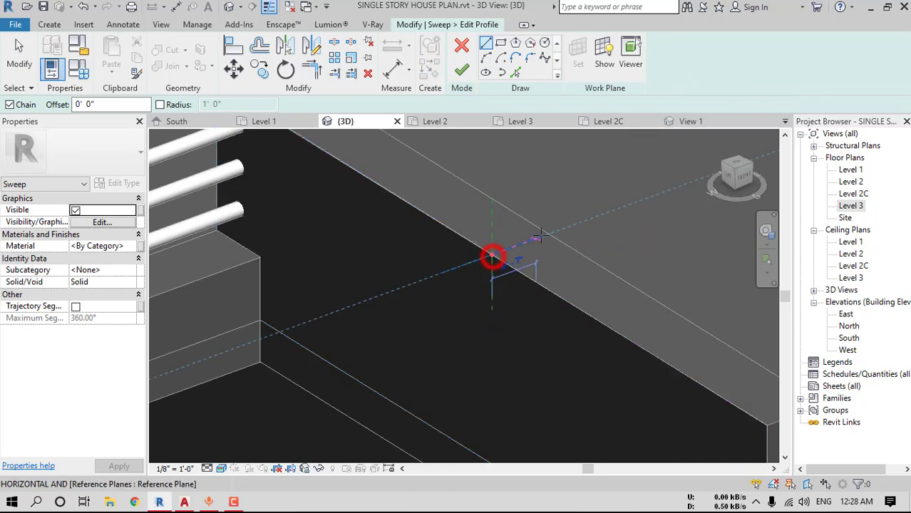
click(548, 228)
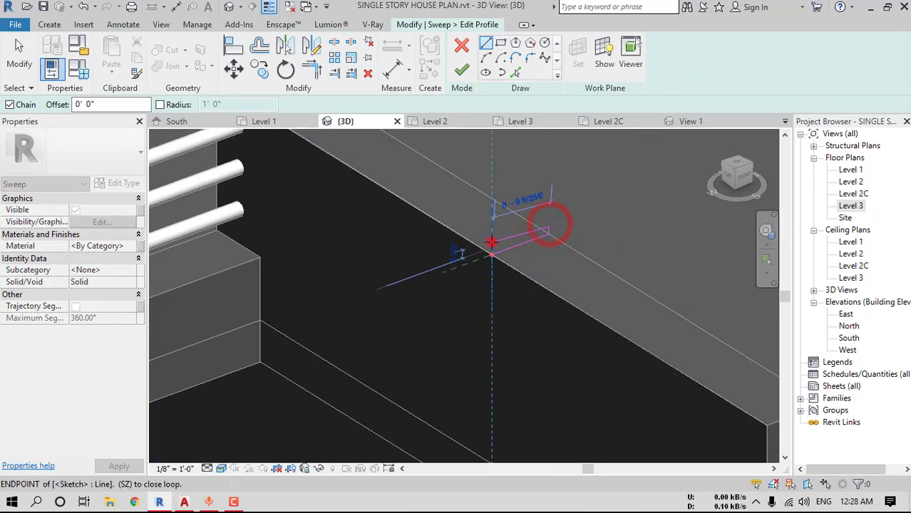
key(Escape)
key(Escape)
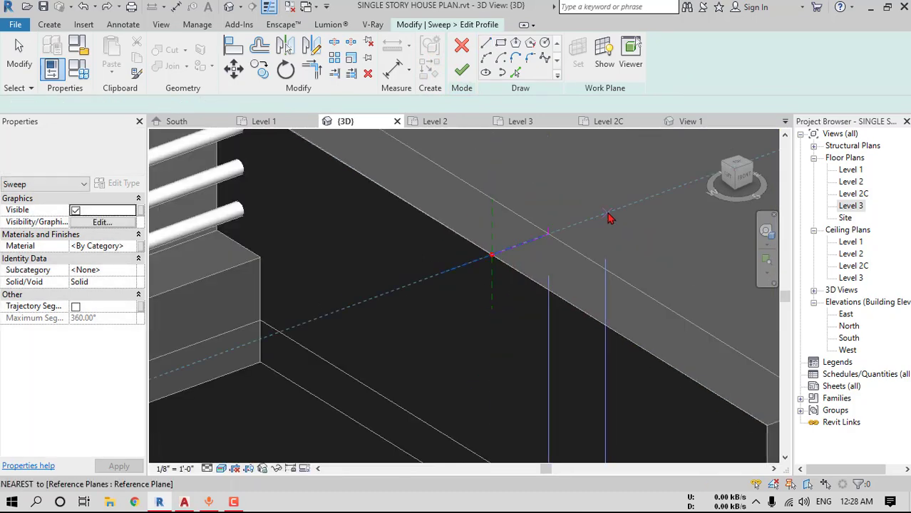
Draw the profile's upper edge back with a 1" overhang past the outer face, close the outline and finish the sweep
click(551, 226)
scroll(510, 238, up, 3)
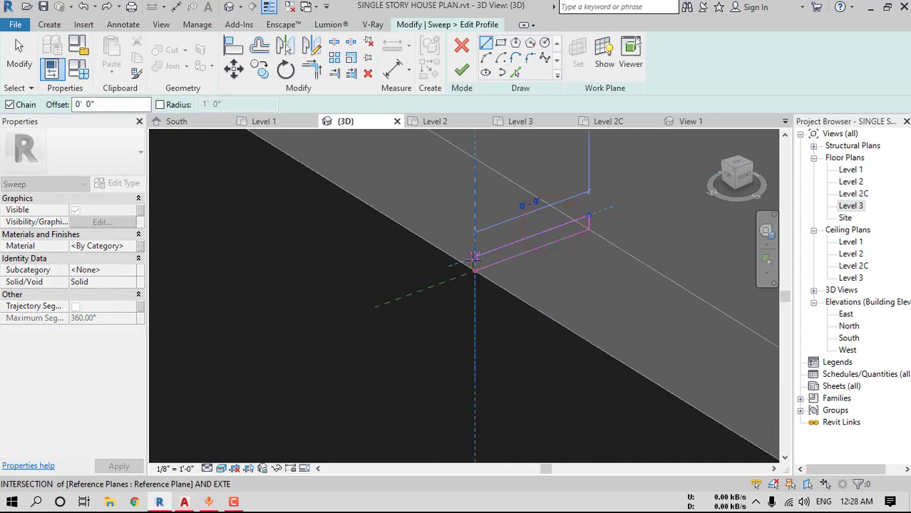
click(472, 260)
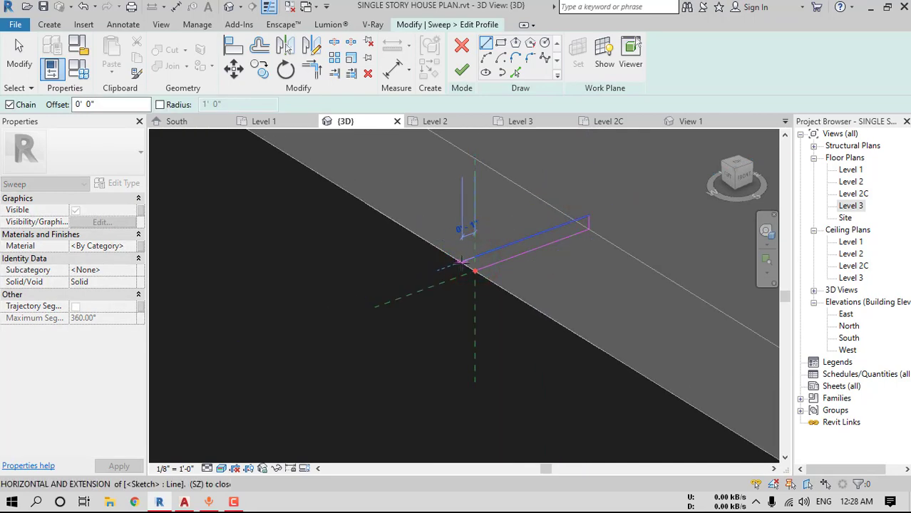
key(Escape)
key(Escape)
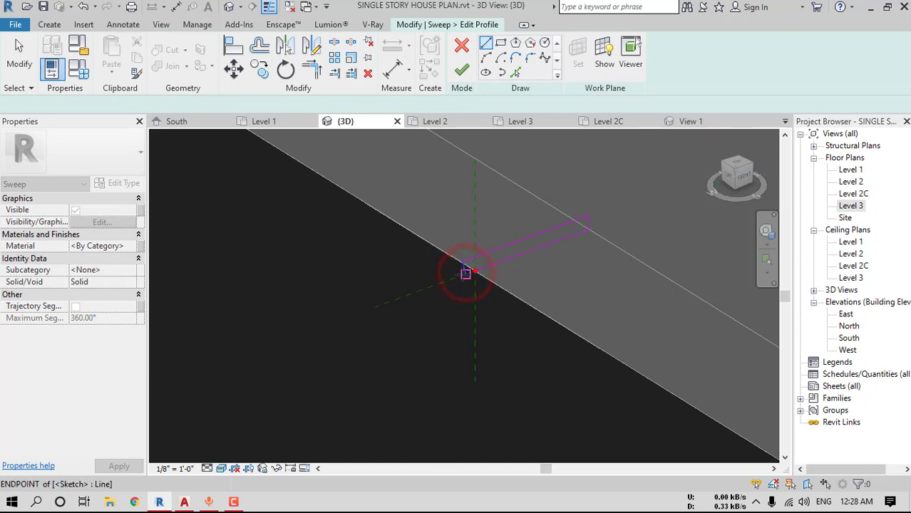
key(l)
key(i)
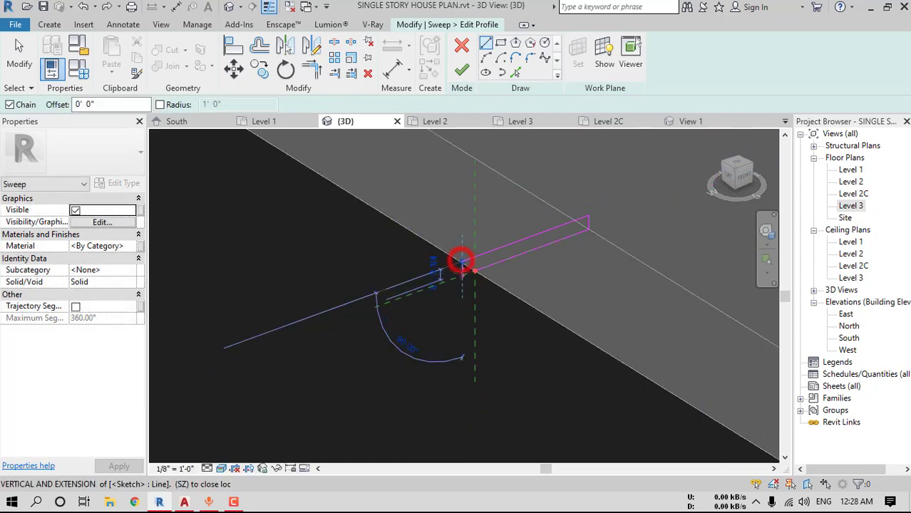
click(462, 71)
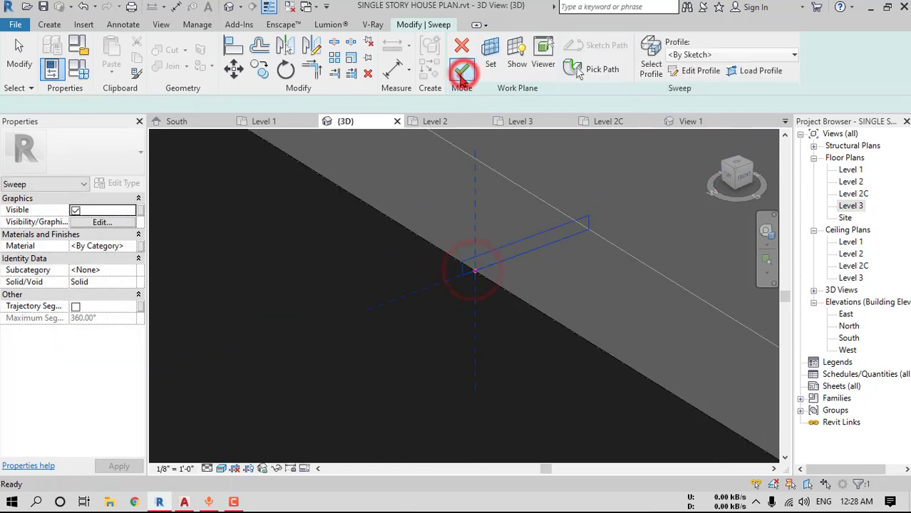
click(462, 71)
Start a sweep along the three outer top edges of the parapet above the arched carport, trim the path corners and finish the path
scroll(498, 285, down, 5)
shift+middle_drag(555, 278, 427, 250)
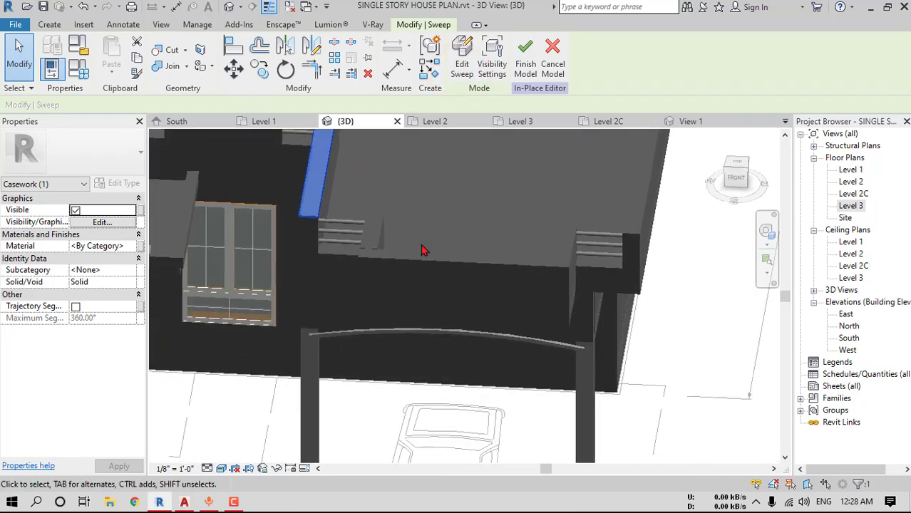
scroll(367, 249, up, 3)
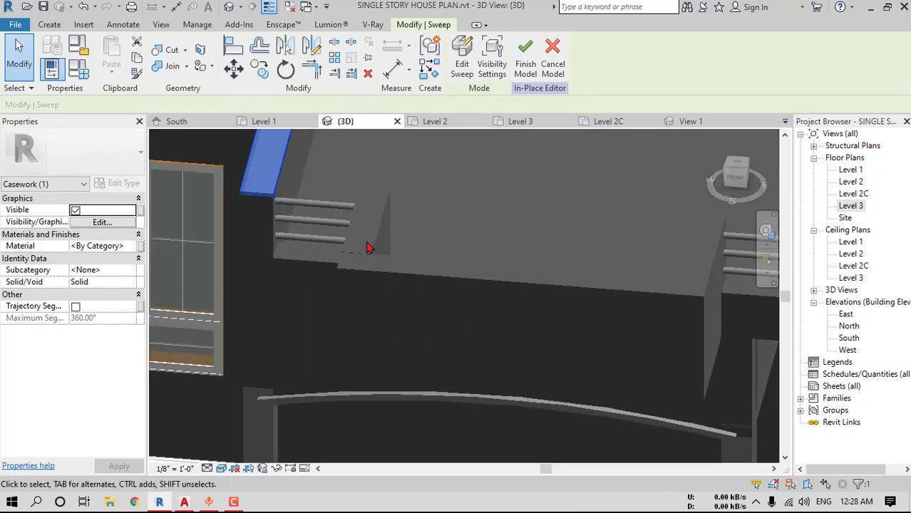
click(49, 24)
click(203, 68)
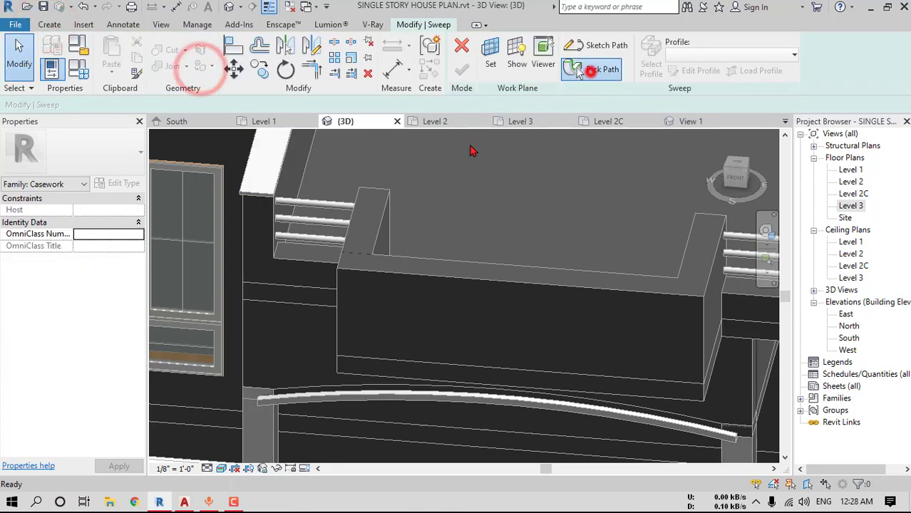
click(590, 72)
click(427, 282)
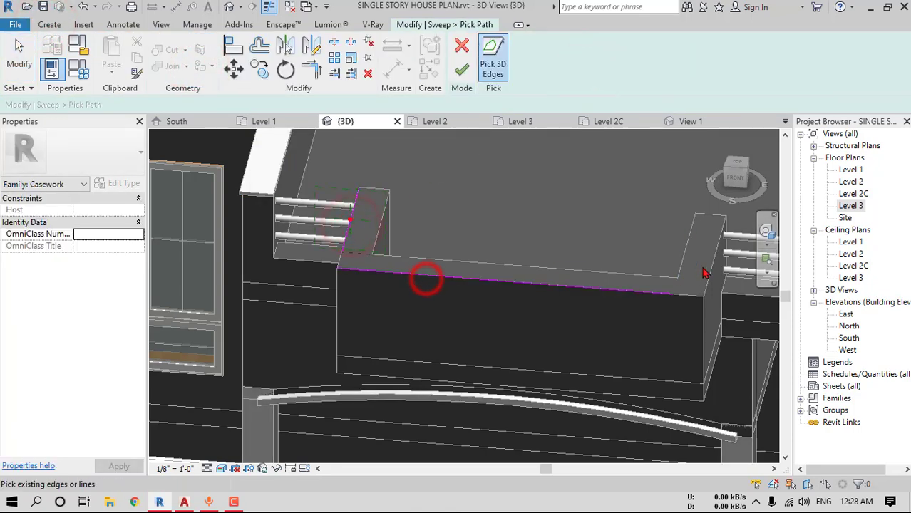
click(313, 69)
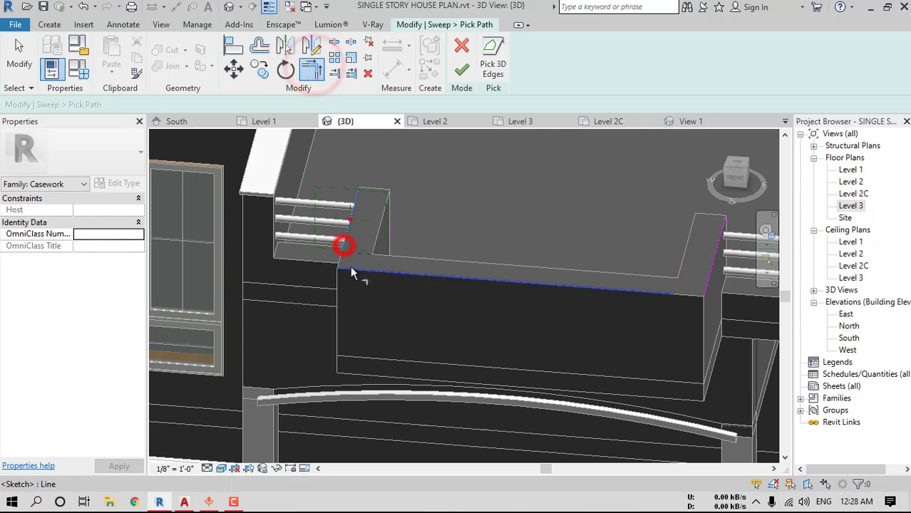
click(671, 292)
click(706, 291)
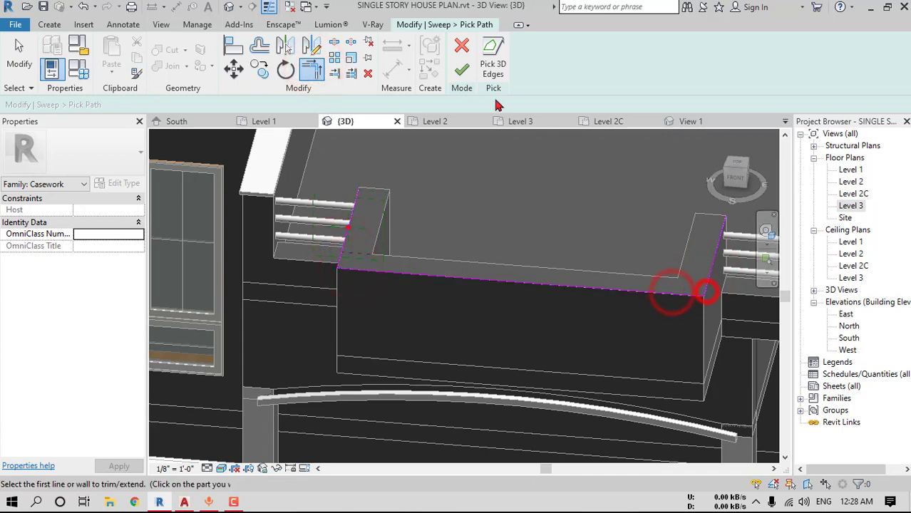
click(462, 69)
Sketch a thin closed profile across the carport parapet's thickness, overhanging its outer face, and finish the sweep
click(691, 71)
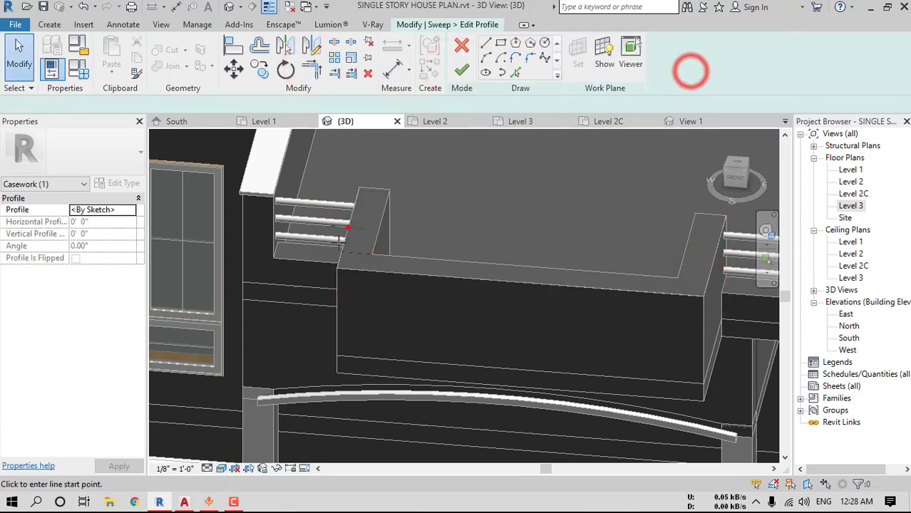
scroll(350, 227, up, 5)
click(352, 219)
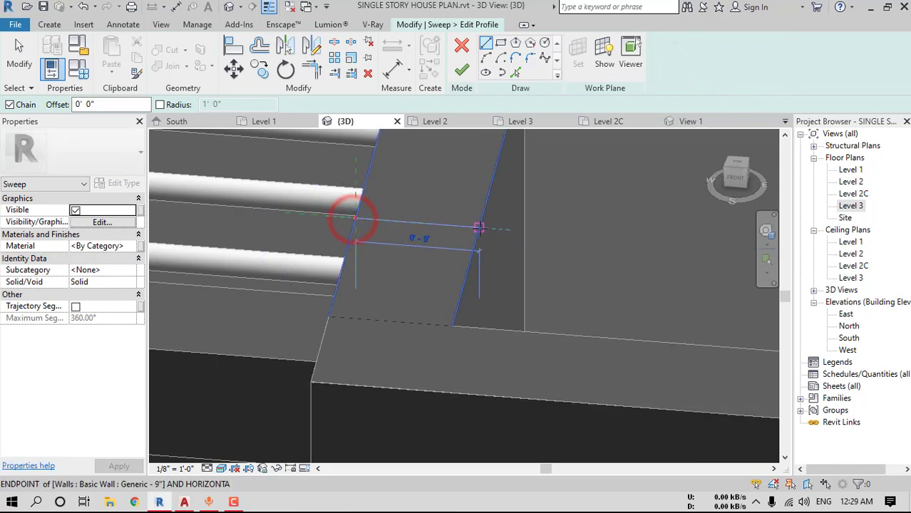
click(480, 227)
click(480, 217)
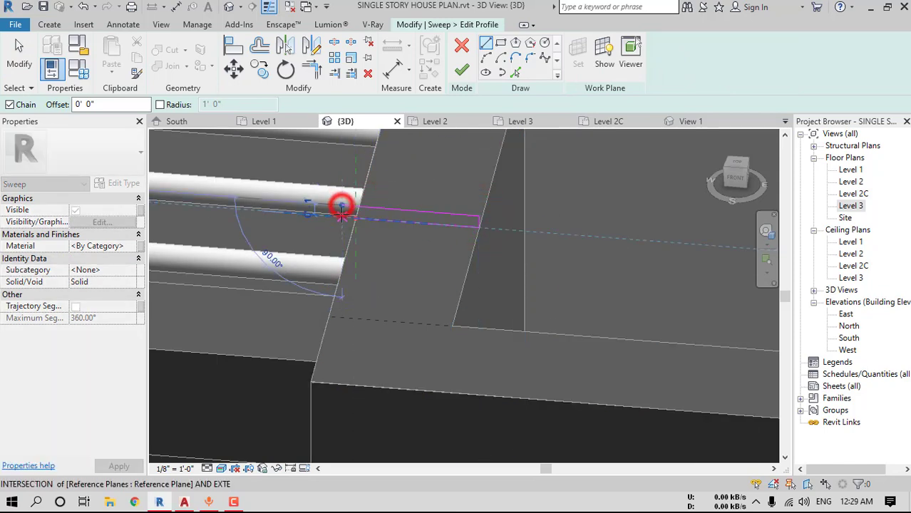
click(354, 216)
click(459, 75)
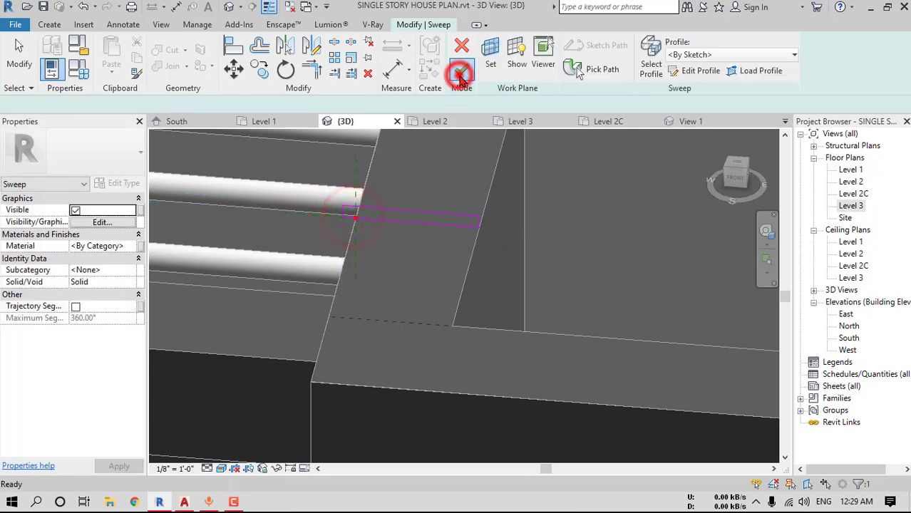
click(458, 75)
scroll(522, 318, down, 3)
scroll(522, 319, up, 2)
scroll(522, 318, down, 4)
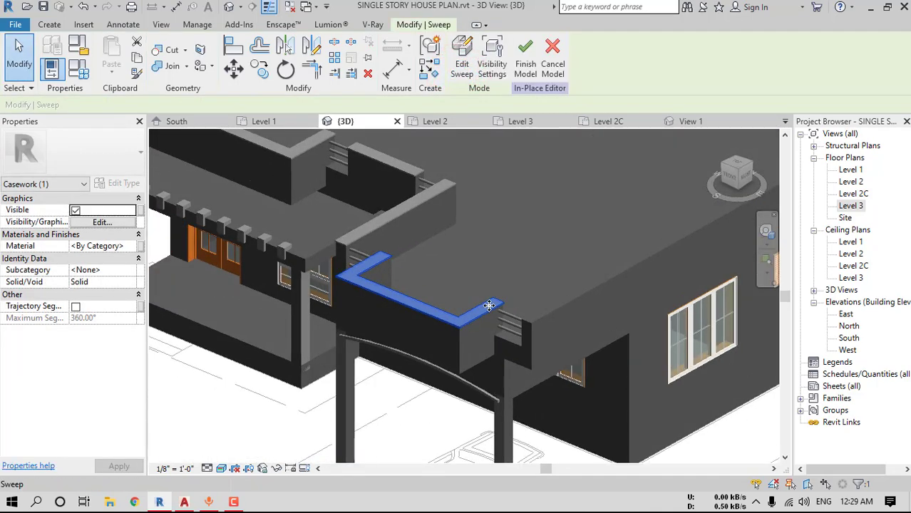
Start another sweep and pick the outer top edges of the two side parapets and the rear parapet as its path
click(51, 24)
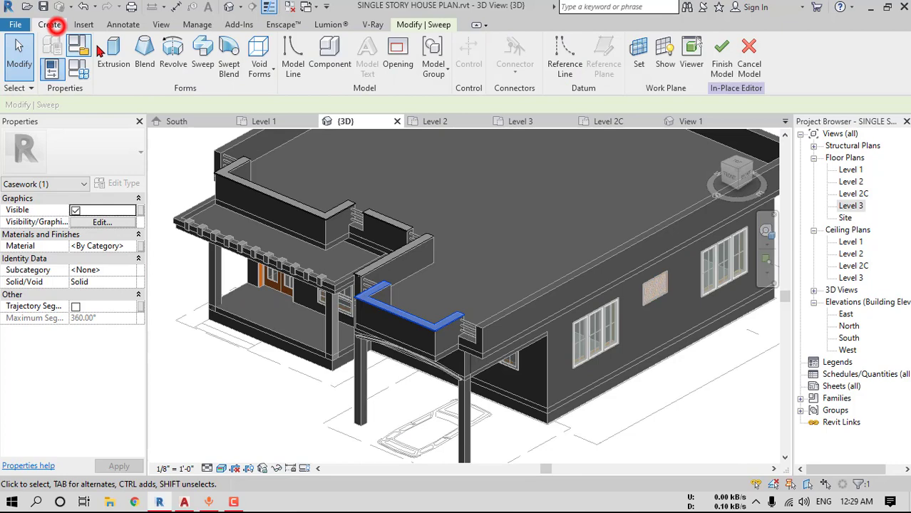
click(199, 48)
click(592, 71)
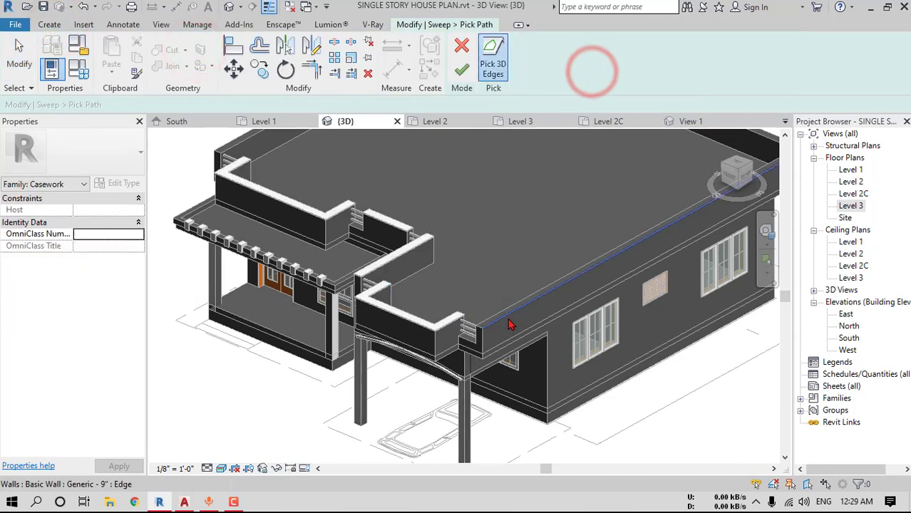
click(508, 320)
middle_drag(564, 278, 355, 369)
click(558, 220)
middle_drag(676, 262, 891, 303)
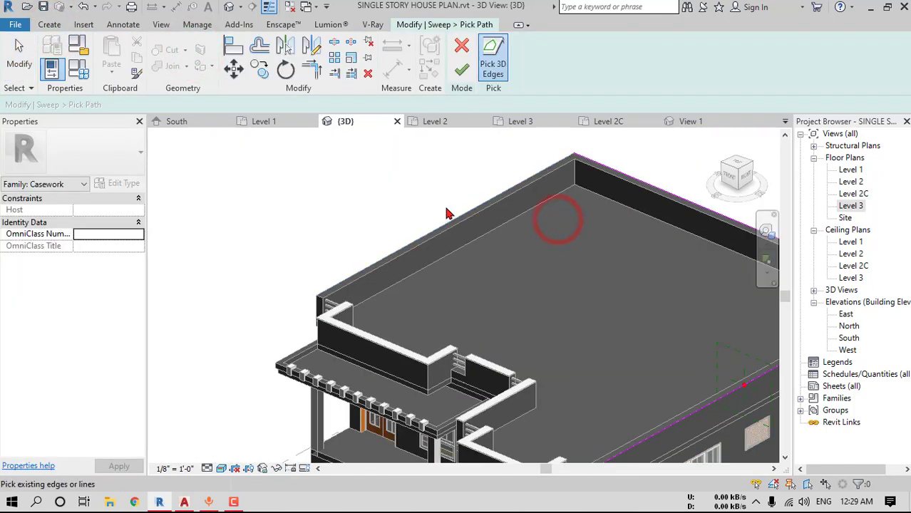
shift+middle_drag(381, 278, 459, 274)
Trim the path lines to meet at both rear corners of the roof
click(569, 214)
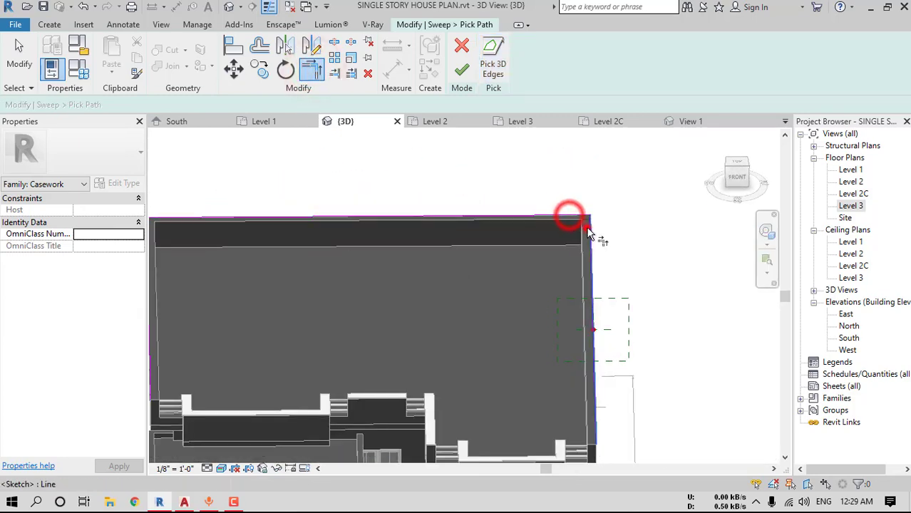
click(587, 228)
middle_drag(197, 233, 404, 204)
click(351, 200)
Add the short front end edges of both side parapets to the sweep path
scroll(566, 303, down, 1)
middle_drag(567, 304, 364, 258)
scroll(518, 288, up, 2)
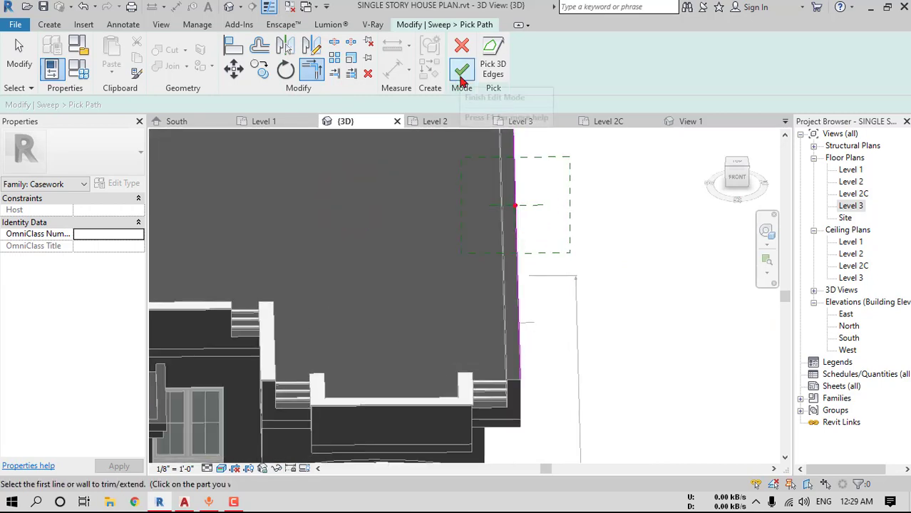
scroll(510, 396, up, 2)
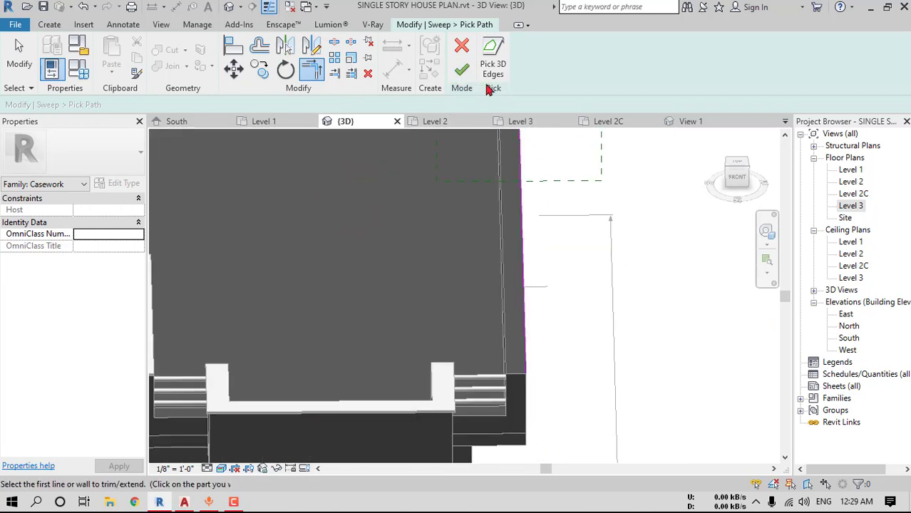
scroll(502, 391, up, 2)
scroll(362, 340, down, 3)
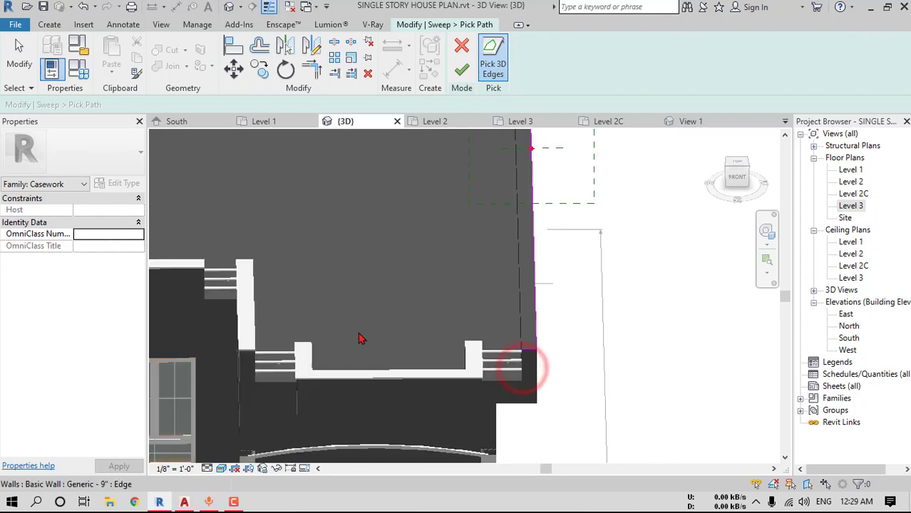
scroll(344, 292, up, 3)
click(343, 288)
scroll(322, 305, down, 3)
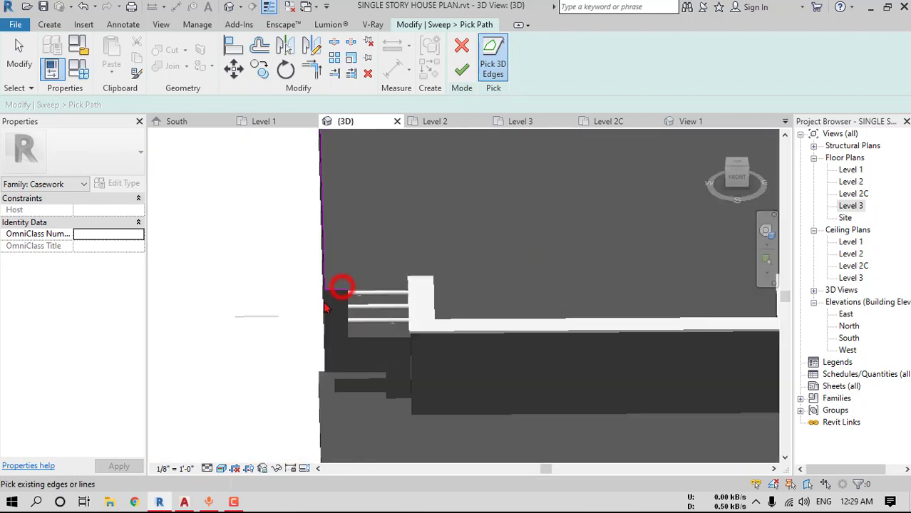
middle_drag(570, 313, 140, 321)
middle_drag(372, 302, 564, 307)
key(Escape)
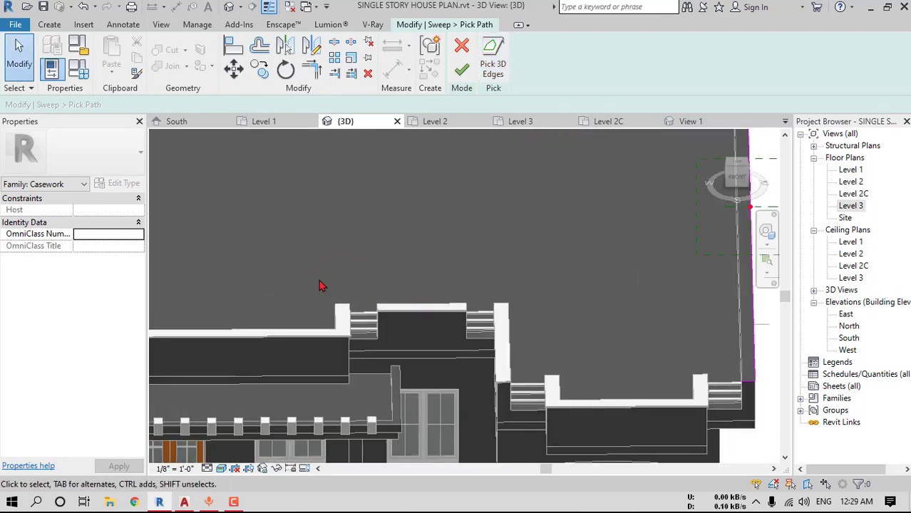
Delete the short end segments from both front ends of the sweep path
scroll(307, 277, up, 2)
scroll(278, 349, up, 3)
click(284, 341)
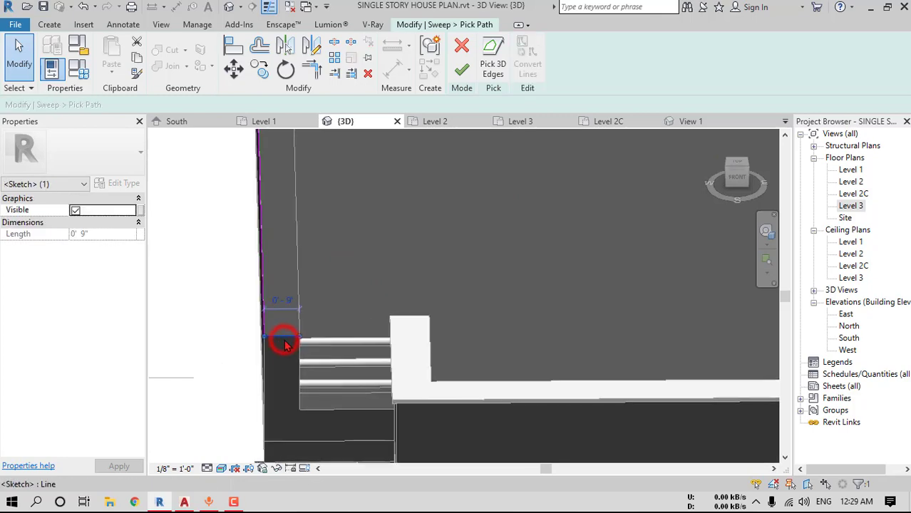
key(Delete)
scroll(285, 342, down, 2)
middle_drag(618, 360, 166, 248)
middle_drag(613, 265, 556, 282)
scroll(622, 342, up, 2)
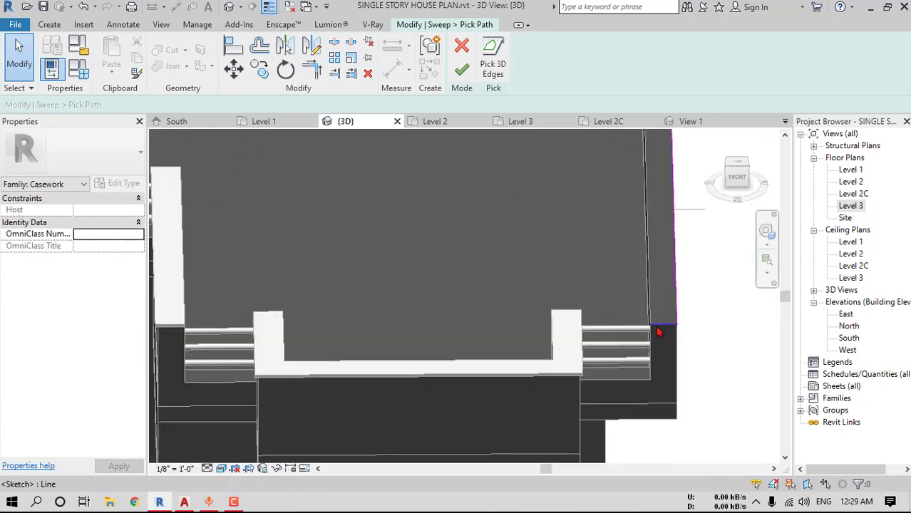
click(649, 325)
key(Delete)
mouse_move(660, 316)
middle_down()
mouse_move(485, 378)
mouse_move(476, 390)
middle_up()
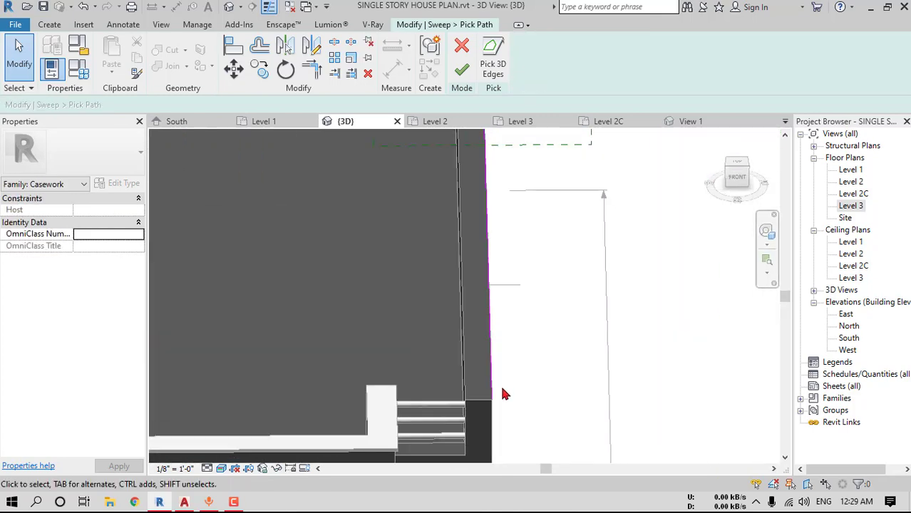
Extend the path line on the carport-side parapet slightly past the wall's front end
scroll(546, 331, down, 5)
shift+middle_drag(610, 305, 509, 314)
scroll(513, 374, up, 7)
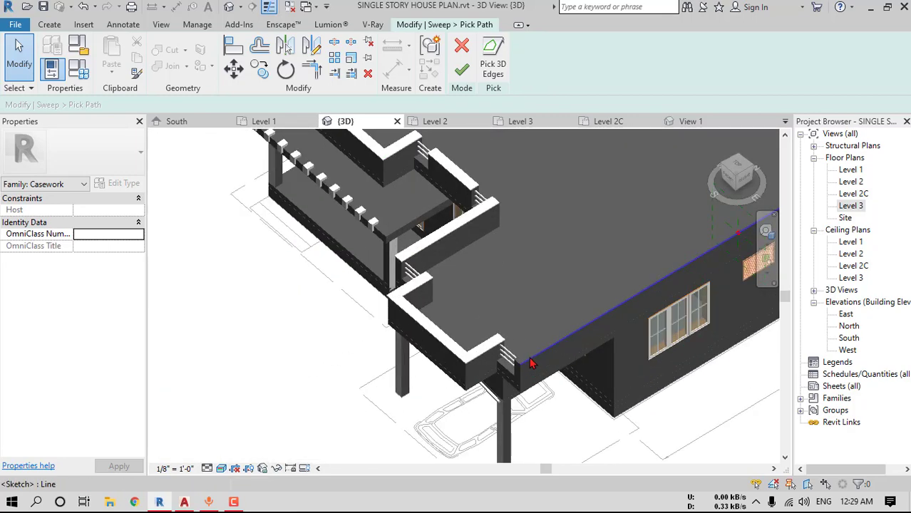
click(500, 382)
scroll(477, 398, up, 3)
middle_drag(477, 399, 531, 350)
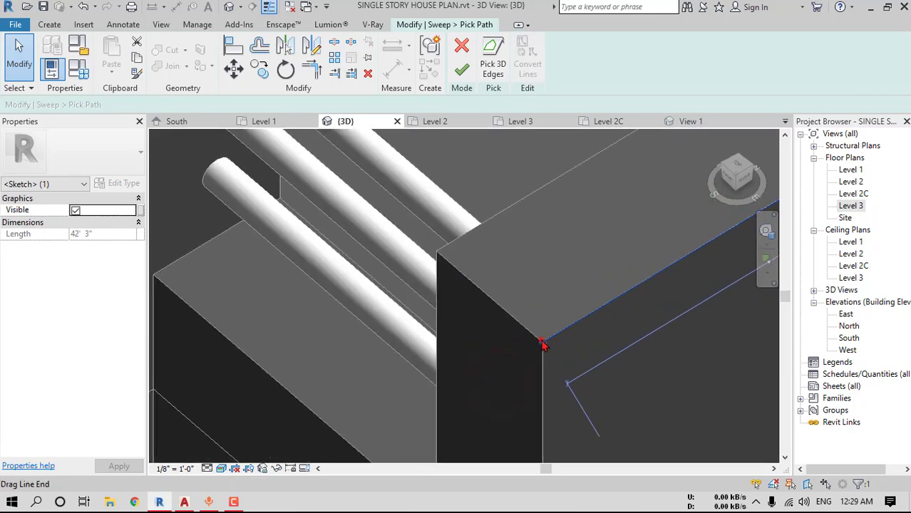
mouse_move(543, 341)
mouse_down()
mouse_move(484, 354)
mouse_move(476, 346)
mouse_up()
scroll(476, 346, down, 7)
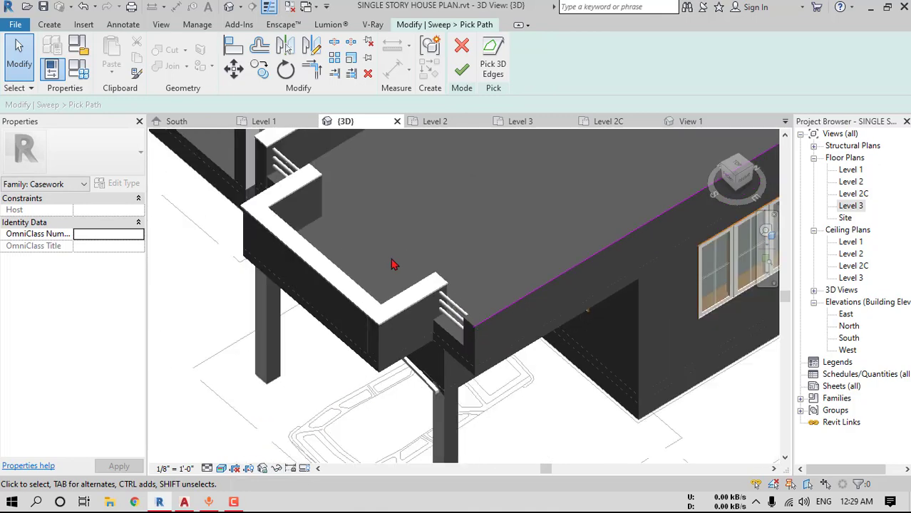
Extend the path line on the opposite side parapet slightly past its front end
scroll(355, 183, up, 4)
middle_drag(355, 184, 510, 269)
scroll(504, 176, up, 7)
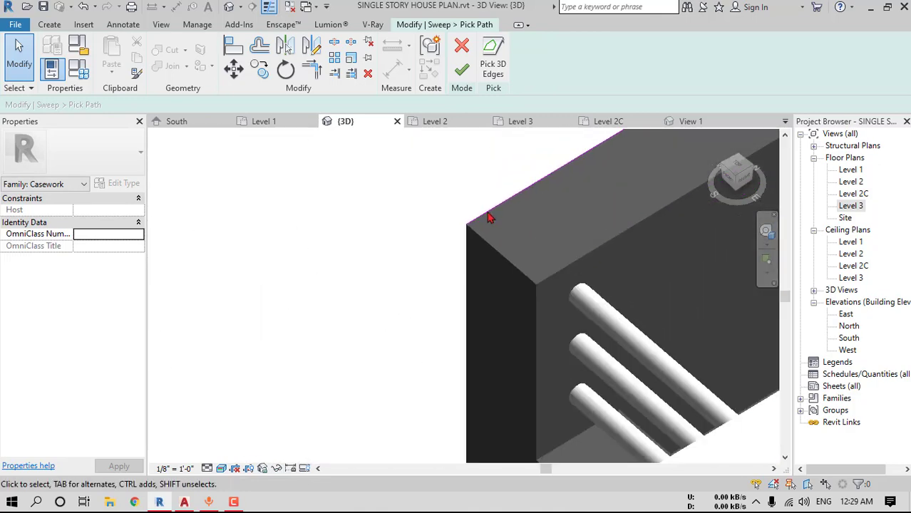
click(487, 212)
scroll(467, 225, up, 2)
drag(464, 224, 447, 228)
scroll(429, 236, down, 5)
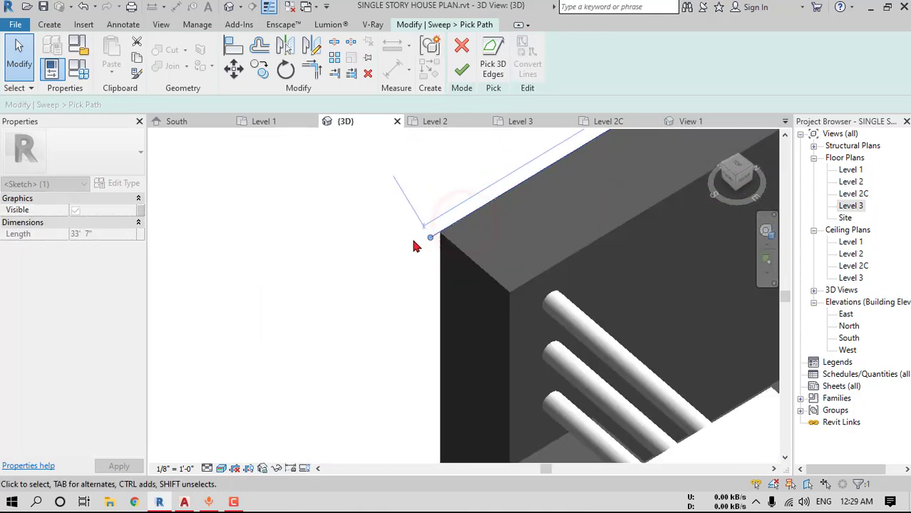
scroll(415, 240, down, 3)
middle_drag(592, 199, 483, 167)
key(Escape)
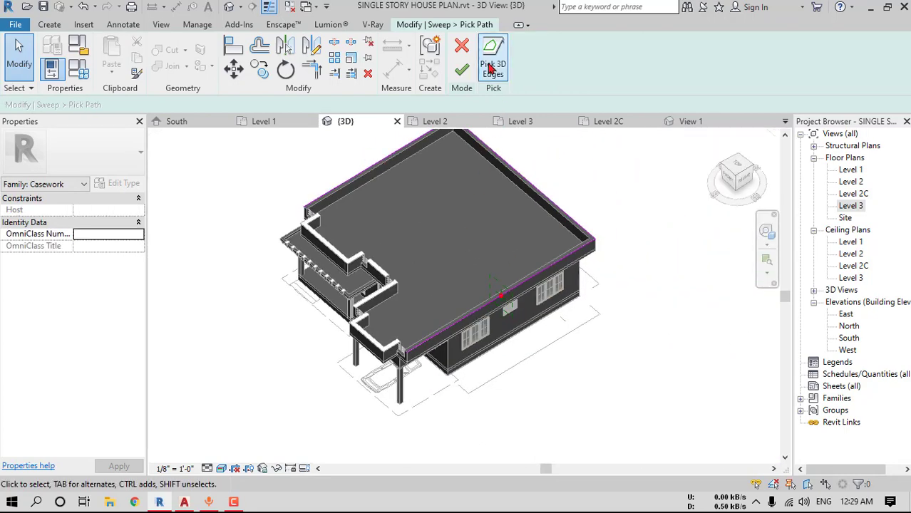
Finish the path and sketch a thin closed coping profile across the parapet thickness, with a small overhang past the outer face
click(679, 70)
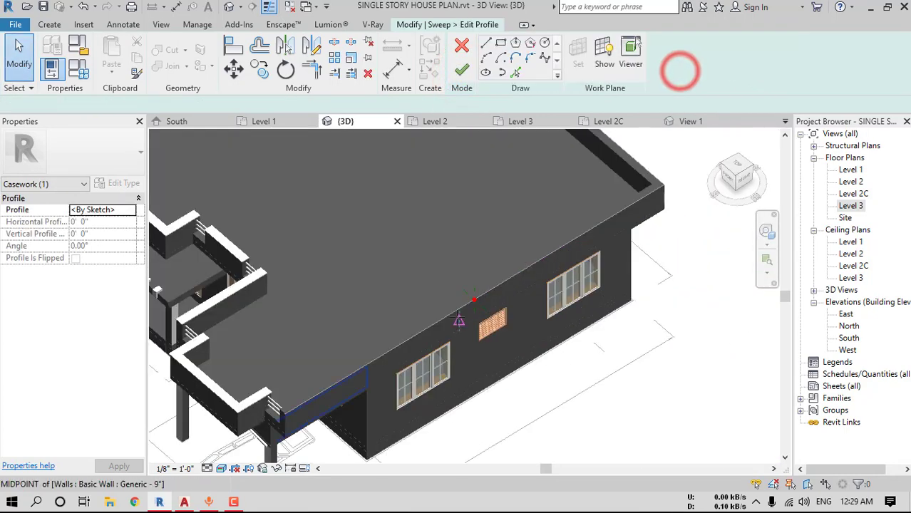
scroll(502, 289, up, 8)
click(502, 285)
click(502, 285)
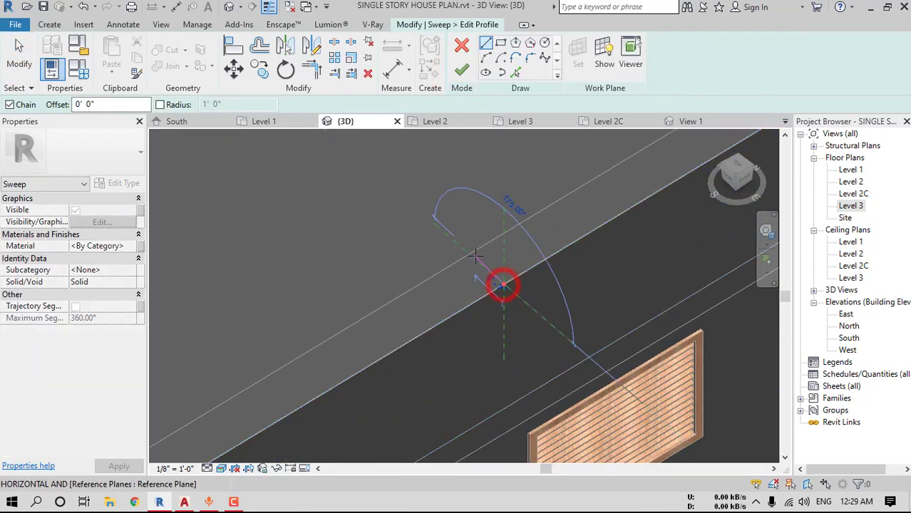
click(468, 251)
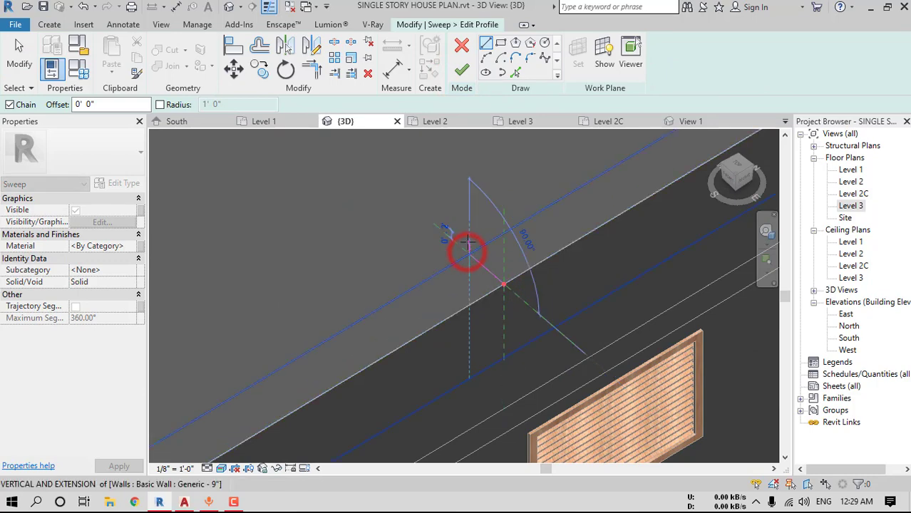
click(467, 247)
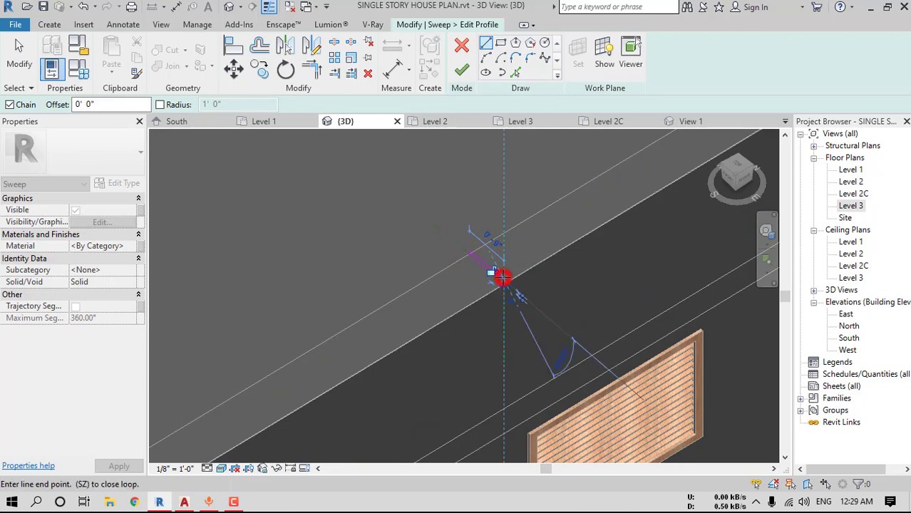
scroll(502, 278, up, 3)
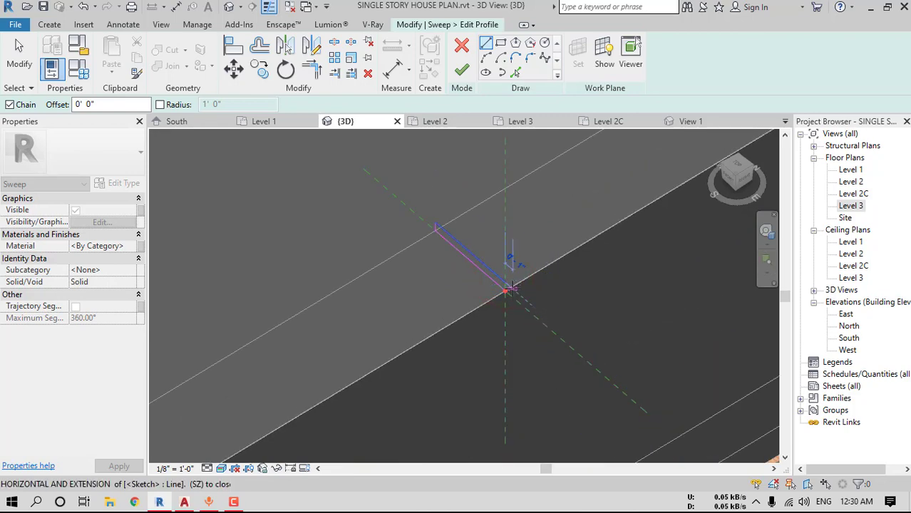
click(511, 289)
click(504, 289)
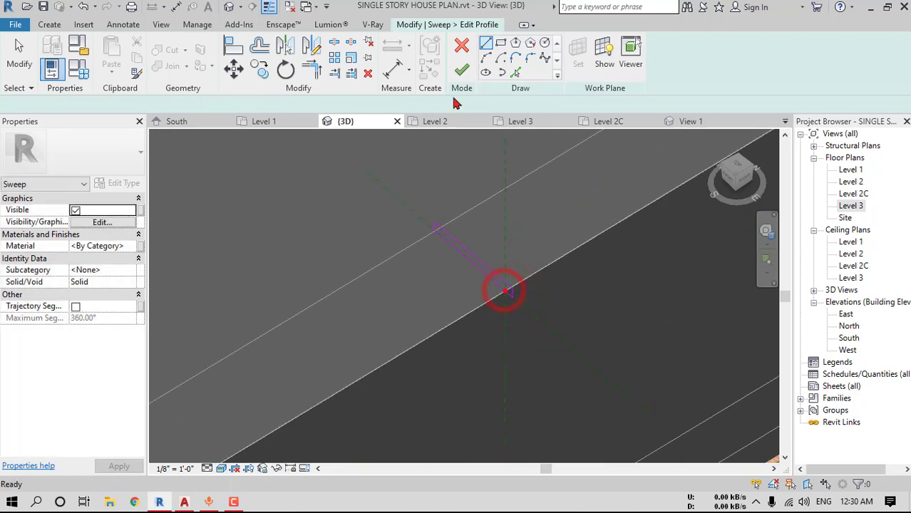
Finish the coping sweep along the side and rear parapets and complete the in-place model
click(461, 77)
click(462, 76)
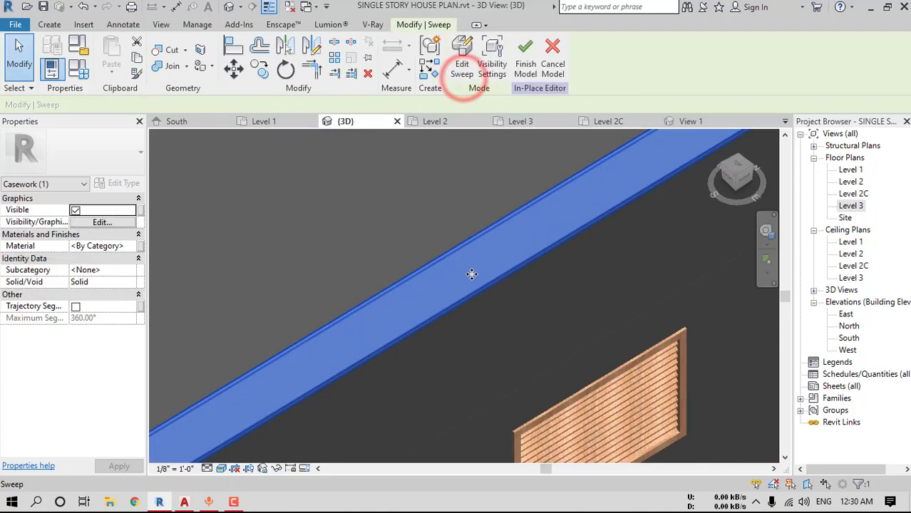
click(521, 62)
scroll(525, 285, down, 4)
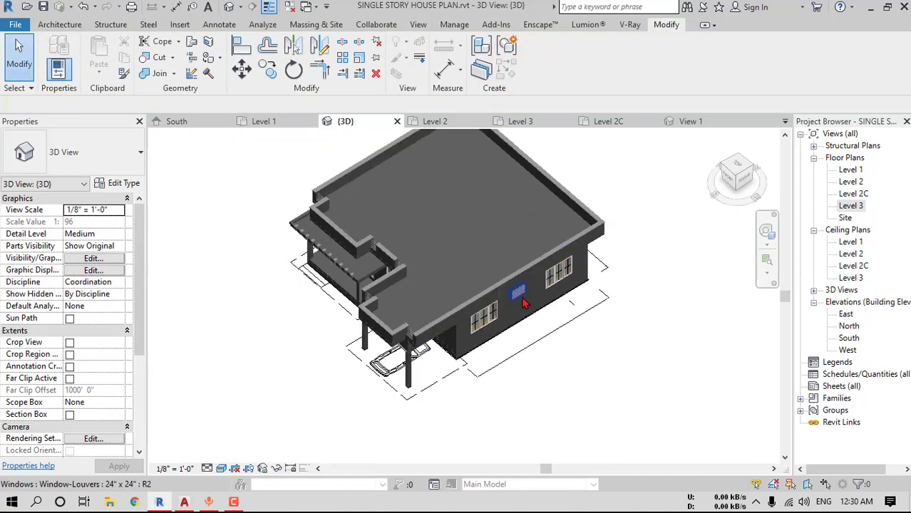
shift+middle_drag(527, 252, 441, 331)
scroll(442, 335, up, 3)
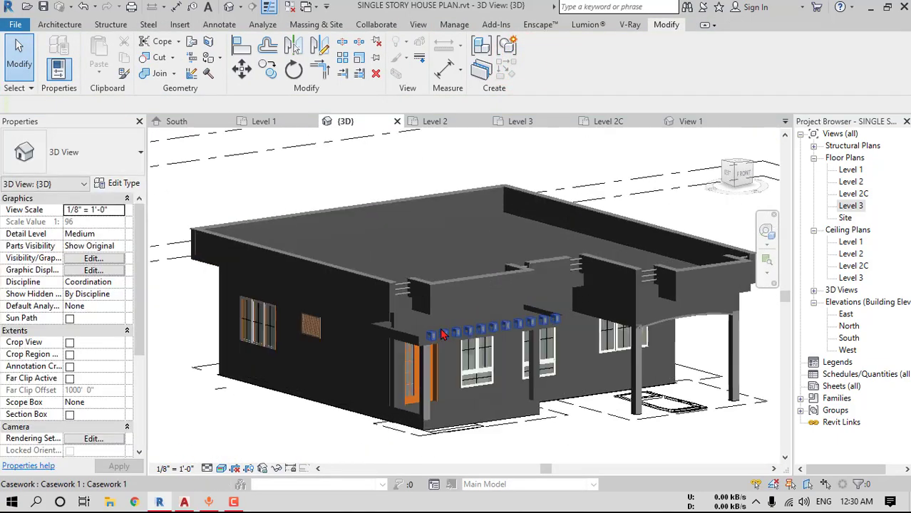
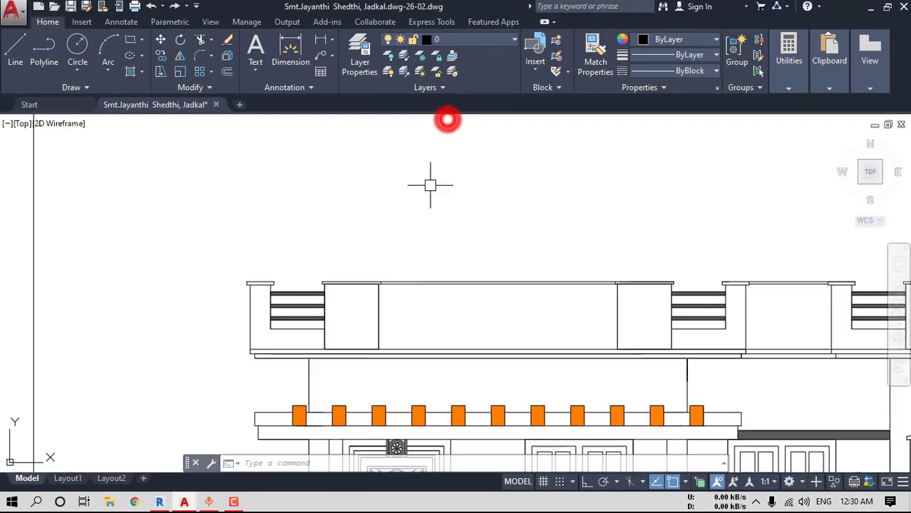
Measure the height of the upper band beneath the roof parapet at its outer end in the elevation
scroll(260, 269, up, 5)
scroll(255, 265, up, 4)
scroll(222, 223, down, 2)
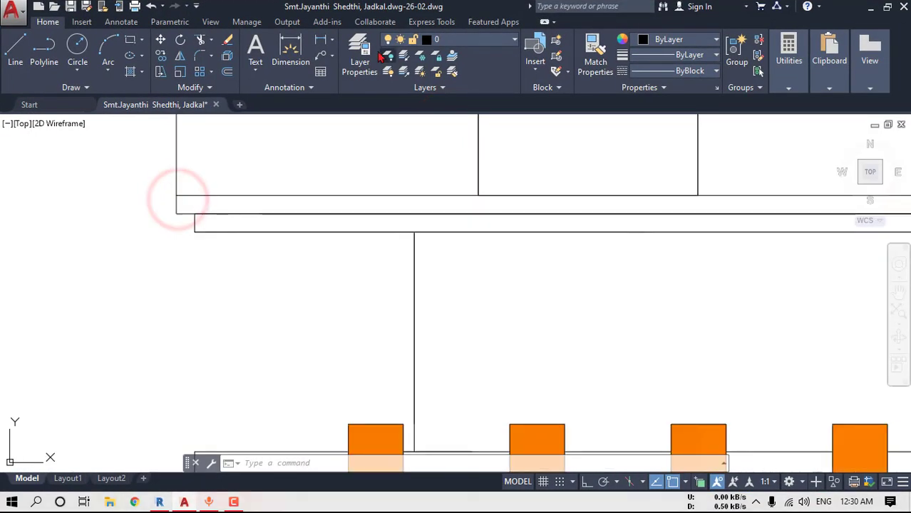
click(322, 39)
scroll(172, 186, up, 4)
click(184, 210)
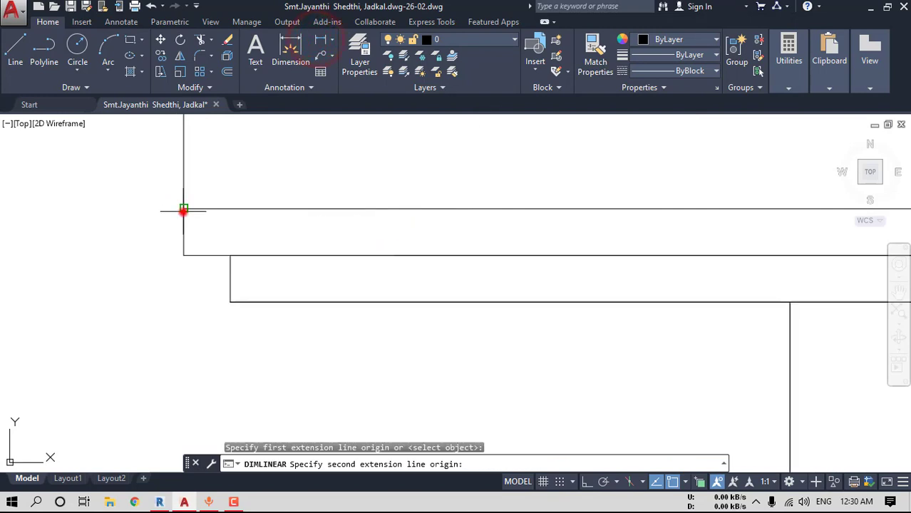
click(184, 254)
scroll(183, 252, down, 3)
middle_drag(183, 252, 370, 227)
key(Escape)
scroll(370, 226, down, 3)
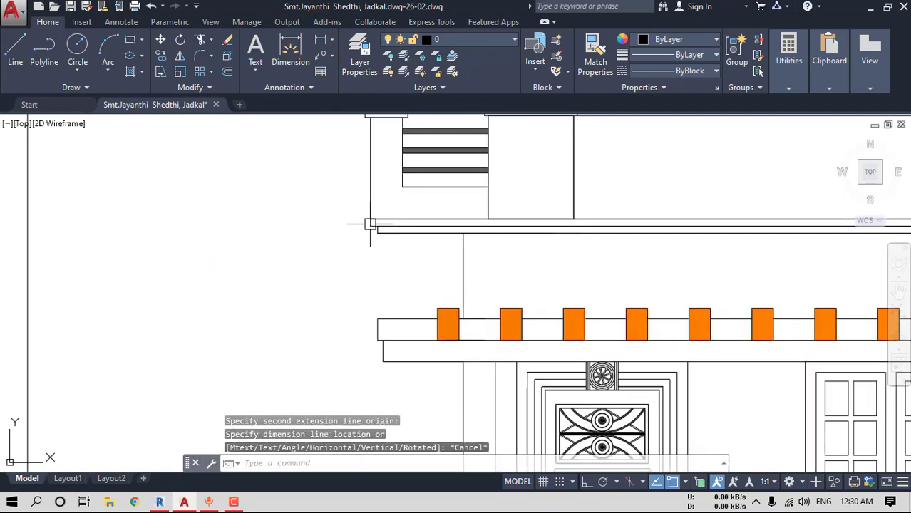
Measure the horizontal setback between the two bands, and the height of the lower band
scroll(371, 121, up, 5)
click(321, 39)
click(344, 234)
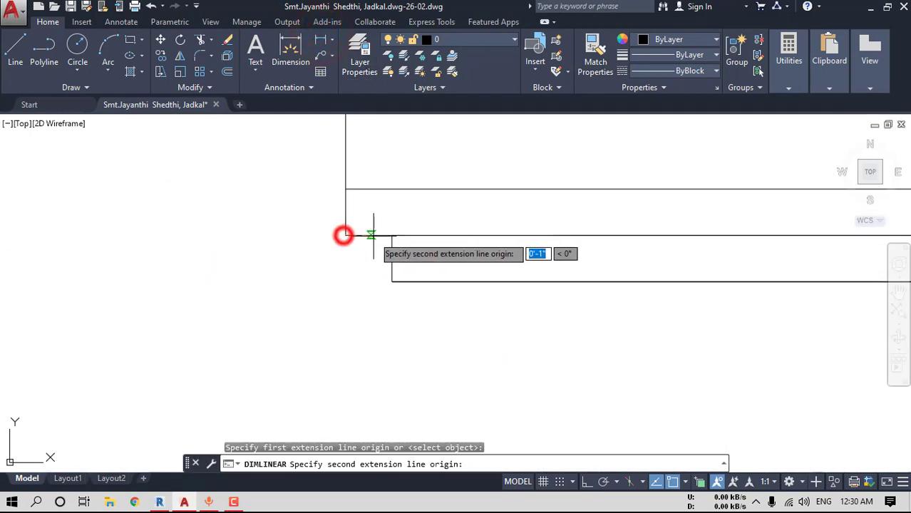
click(391, 237)
key(Escape)
key(Return)
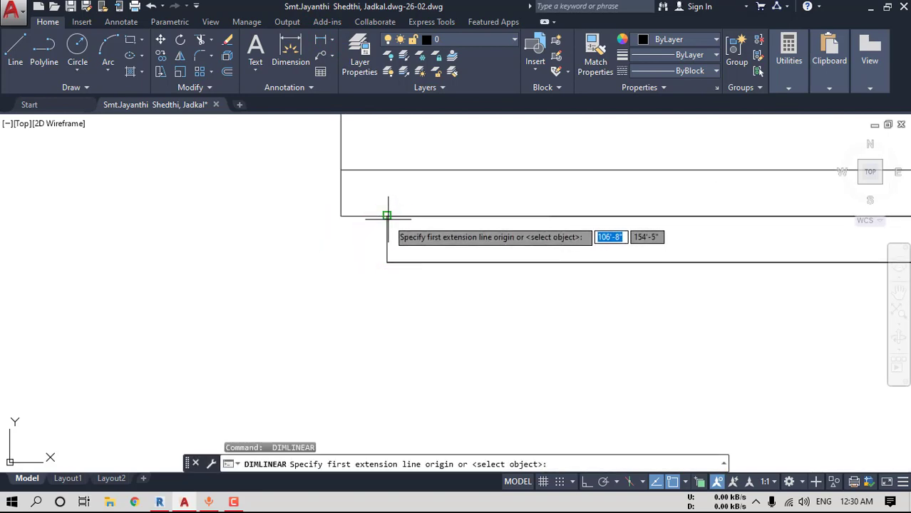
click(386, 218)
click(388, 262)
key(Escape)
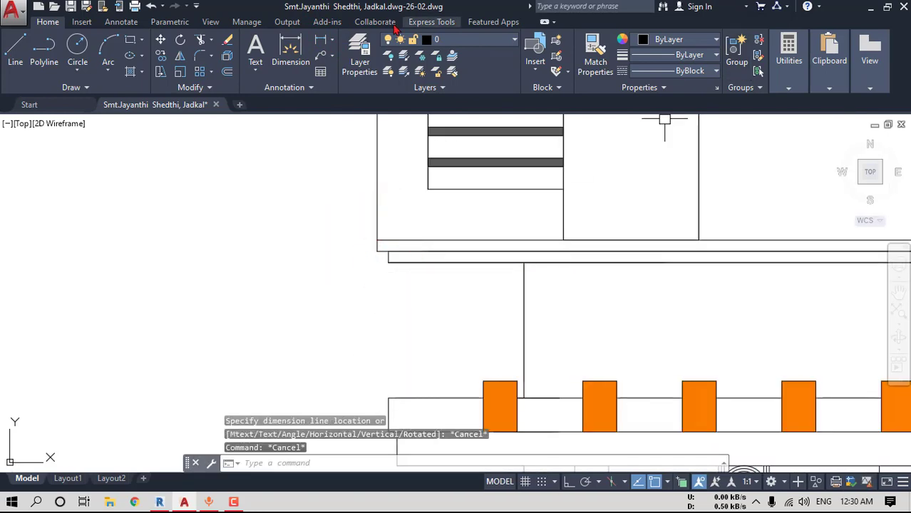
Switch to Revit and start a new in-place model in the Casework category with the default name
double_click(404, 10)
click(397, 7)
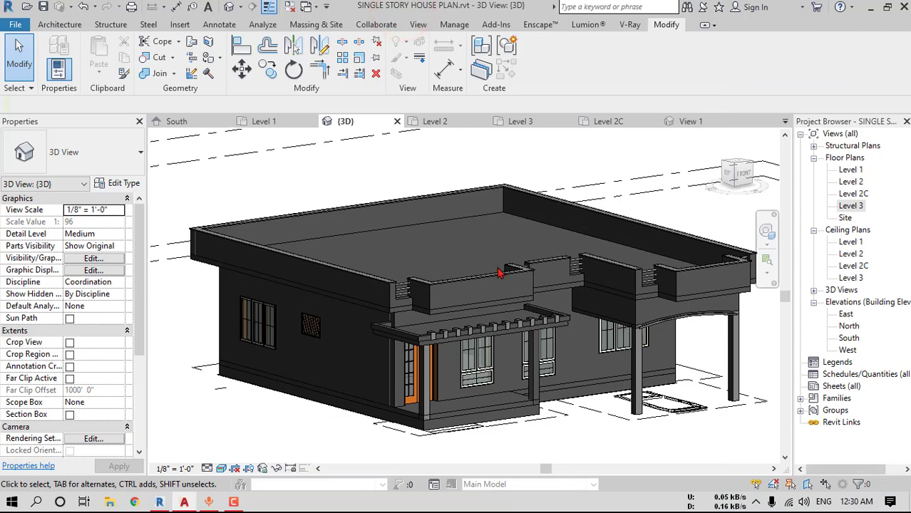
click(60, 24)
click(158, 72)
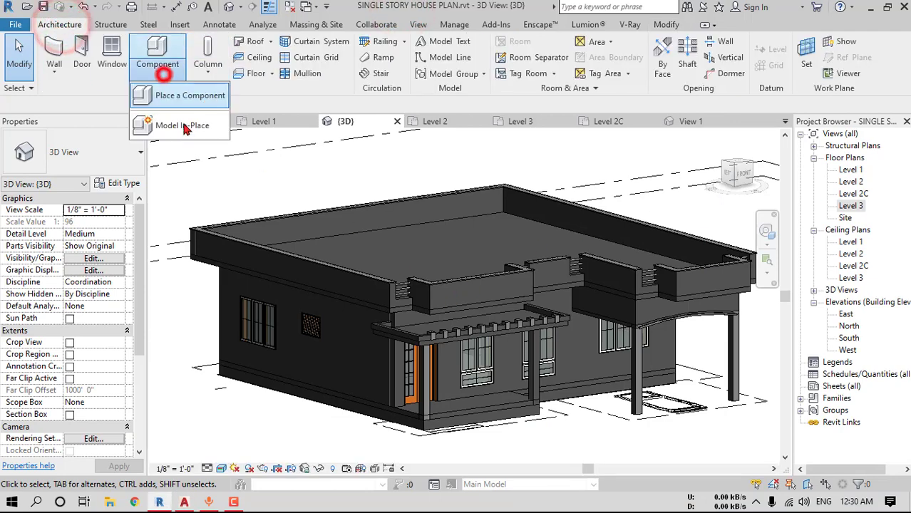
click(182, 128)
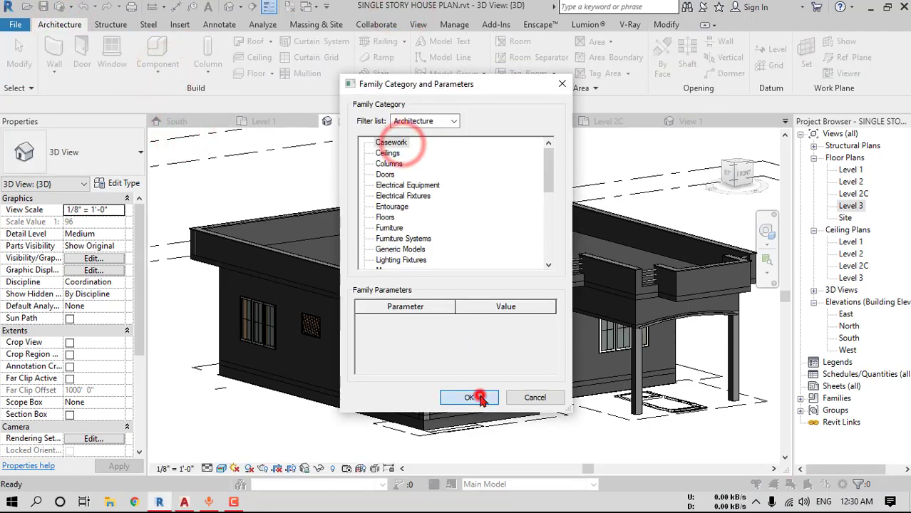
click(478, 397)
click(469, 274)
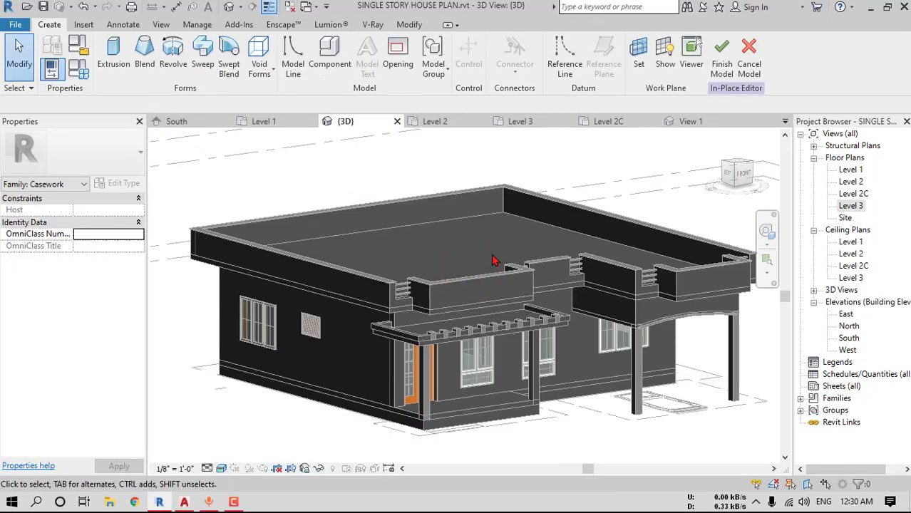
Start a void sweep and pick its path along the roof slab's lower outer edges, from the porch-side wall across the porch front
click(204, 64)
click(459, 55)
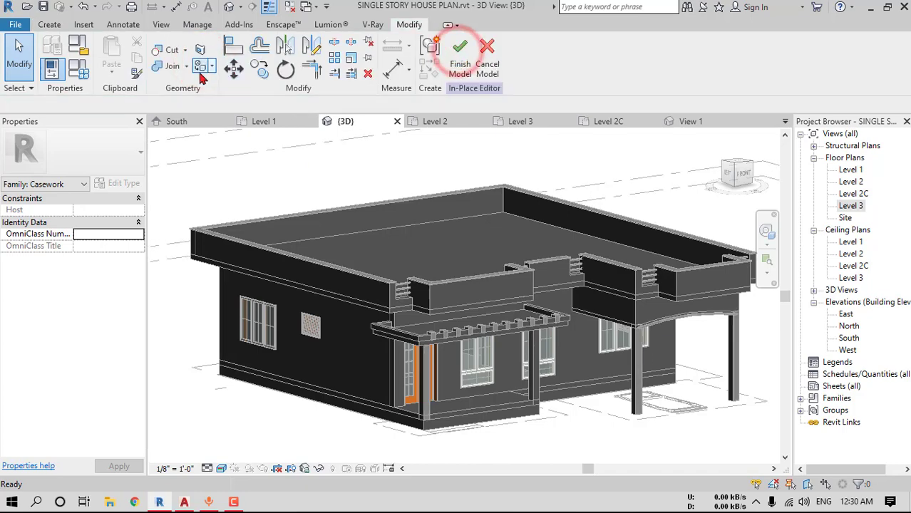
click(49, 25)
click(259, 53)
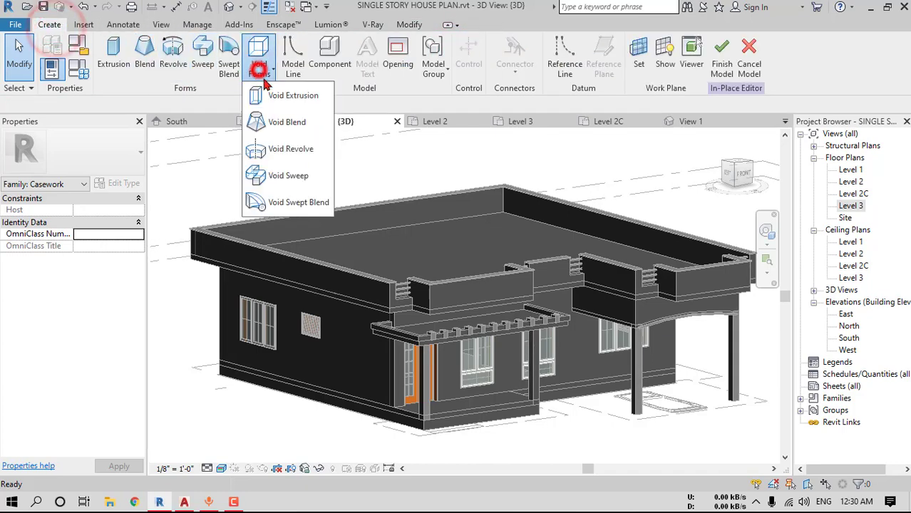
click(293, 176)
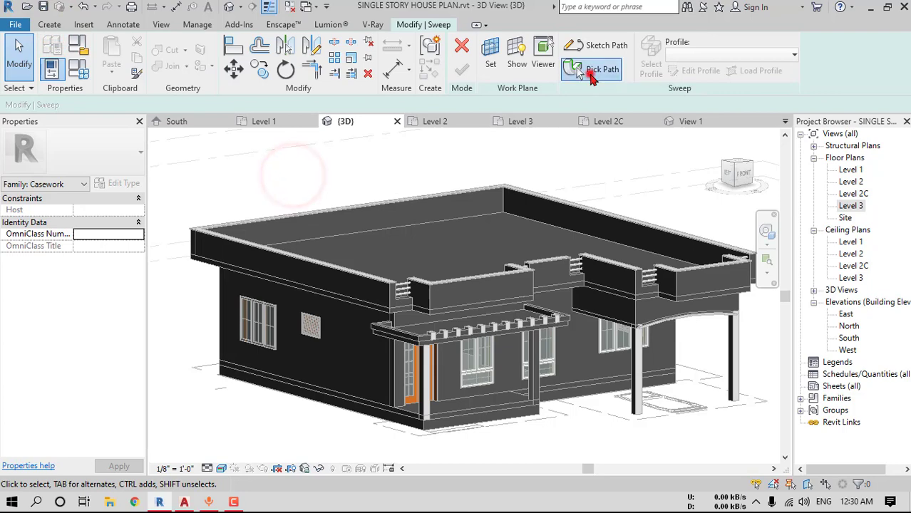
click(590, 72)
scroll(376, 310, up, 3)
click(376, 299)
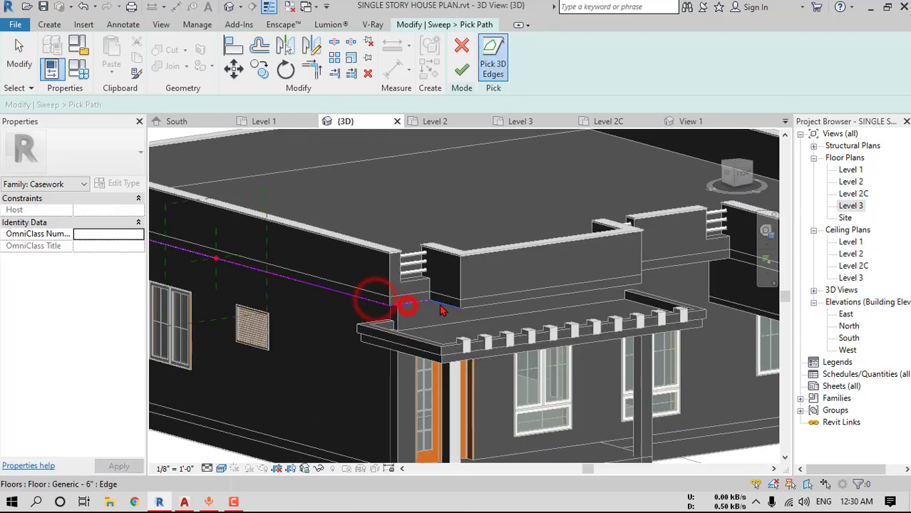
shift+middle_drag(480, 314, 550, 324)
scroll(325, 305, up, 2)
scroll(548, 329, down, 1)
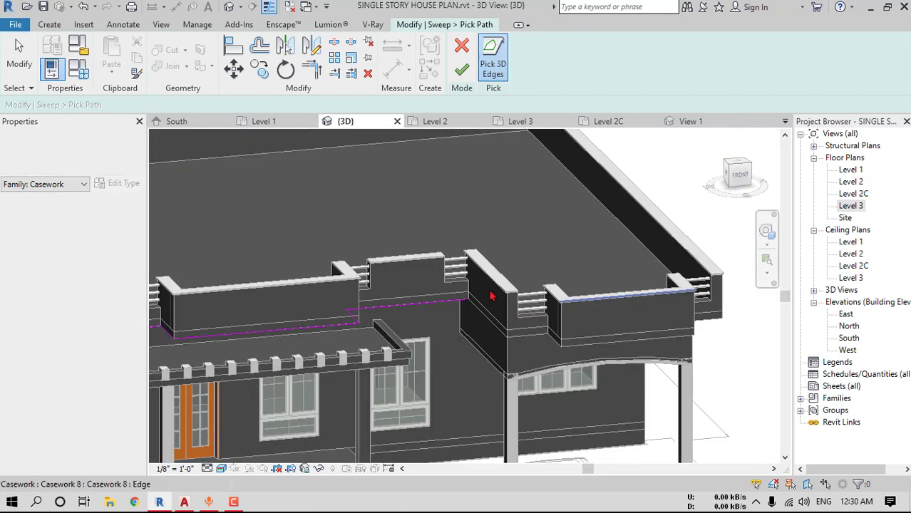
Continue the picked path along the roof slab's lower edges at the rear and the carport side
middle_drag(491, 296, 812, 282)
shift+middle_drag(311, 280, 616, 299)
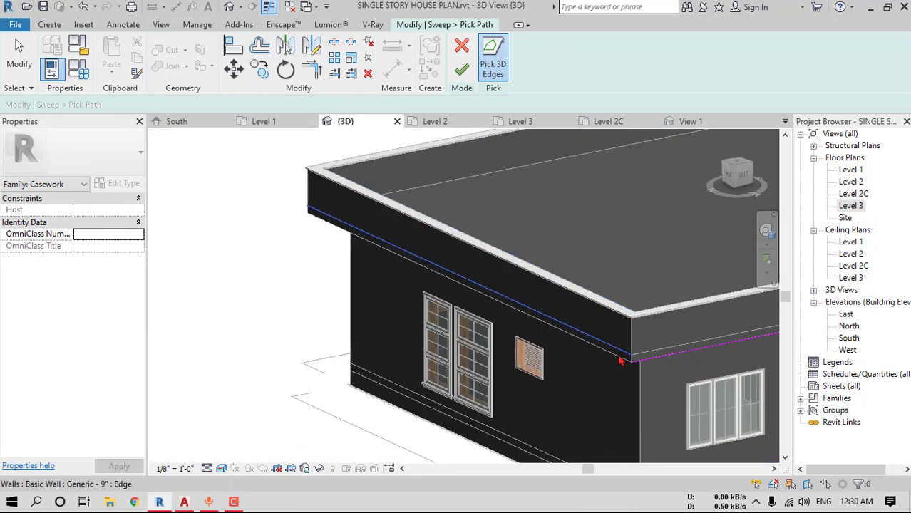
shift+middle_drag(477, 316, 608, 313)
shift+middle_drag(178, 299, 4, 347)
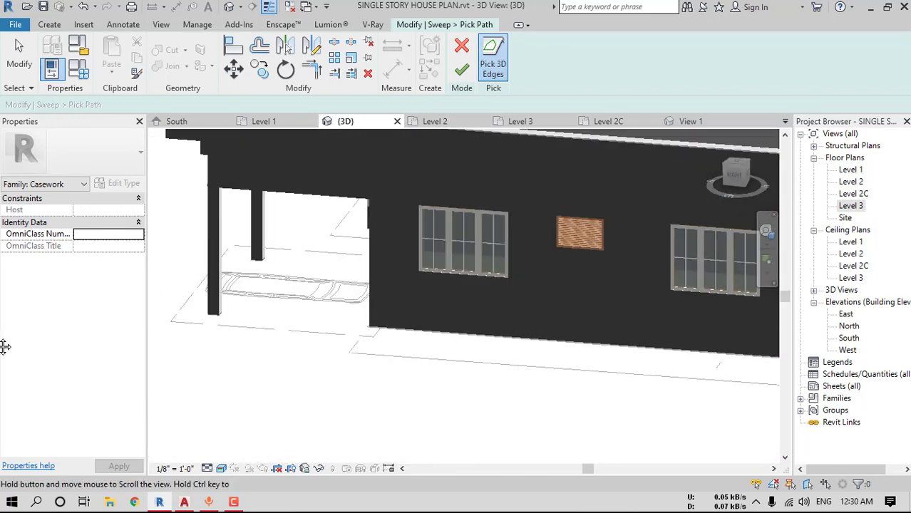
click(600, 239)
shift+middle_drag(356, 253, 445, 244)
middle_drag(446, 243, 820, 290)
scroll(543, 246, up, 3)
scroll(552, 241, up, 2)
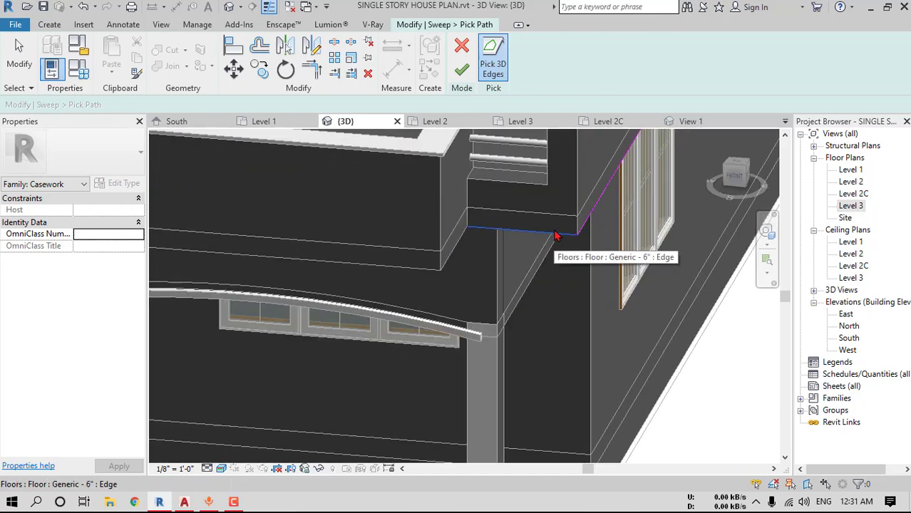
Check the slab edges around the carport front and finish the picked sweep path
scroll(555, 235, down, 2)
middle_drag(559, 311, 608, 368)
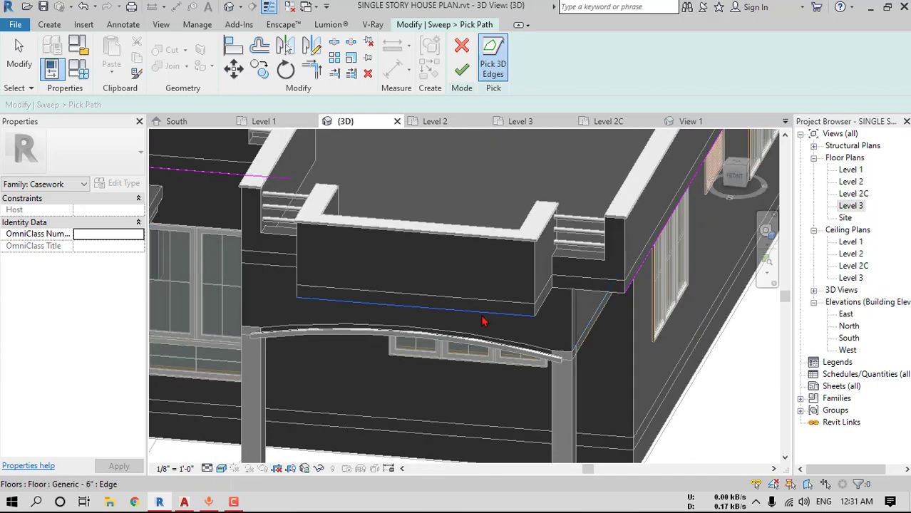
scroll(501, 327, down, 1)
shift+middle_drag(501, 327, 396, 260)
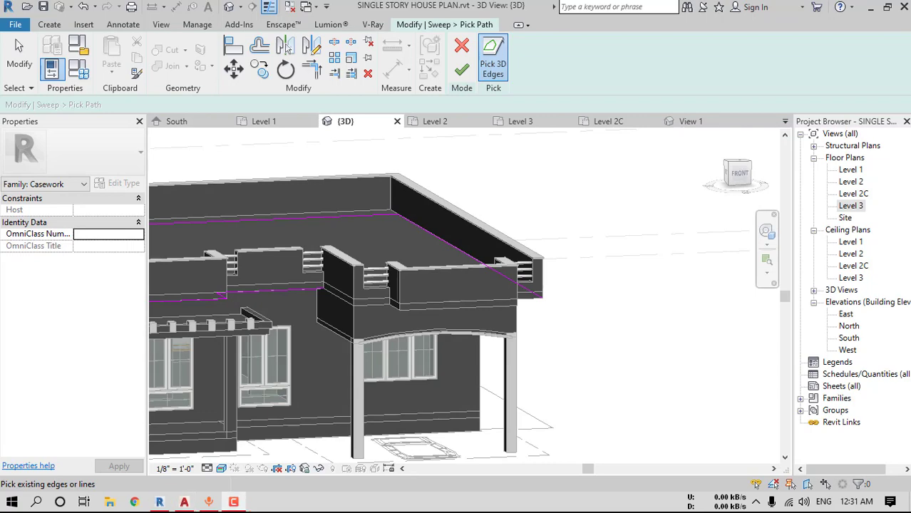
mouse_move(563, 325)
shift+middle_down()
mouse_move(531, 350)
mouse_move(463, 325)
mouse_move(555, 330)
shift+middle_up()
scroll(463, 326, down, 2)
click(462, 74)
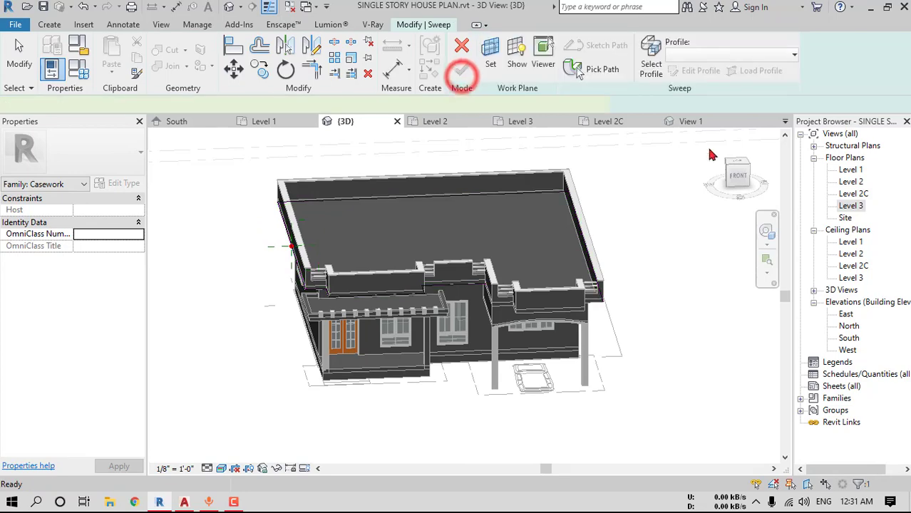
Open the void sweep's profile for sketching in the front view at the slab's lower outer corner
click(432, 24)
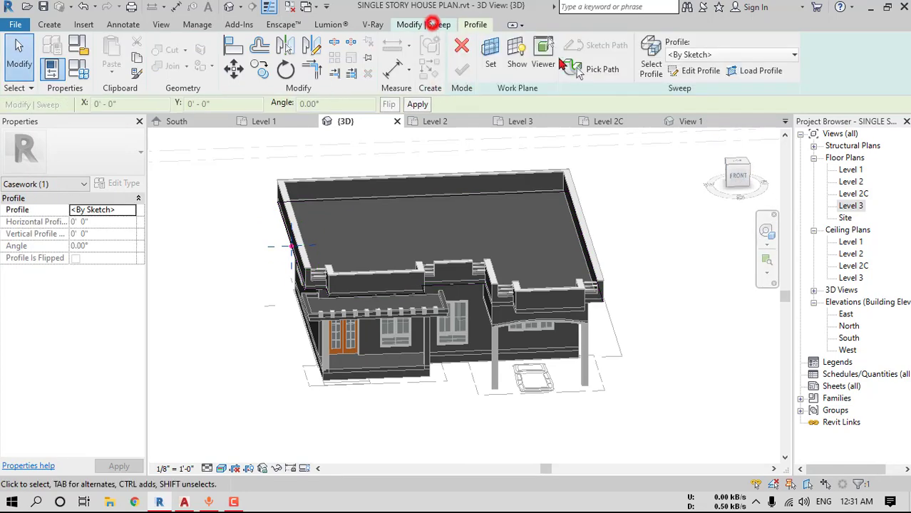
click(695, 71)
click(738, 175)
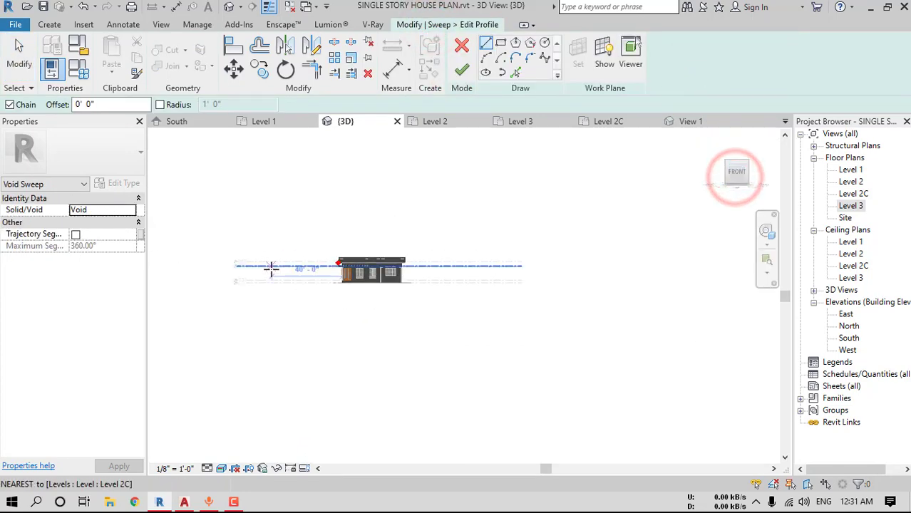
scroll(404, 288, up, 8)
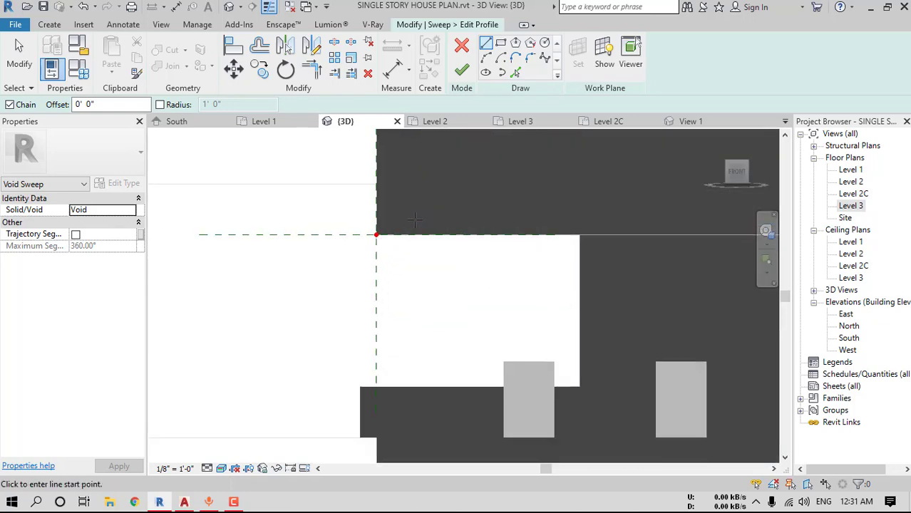
scroll(410, 300, up, 2)
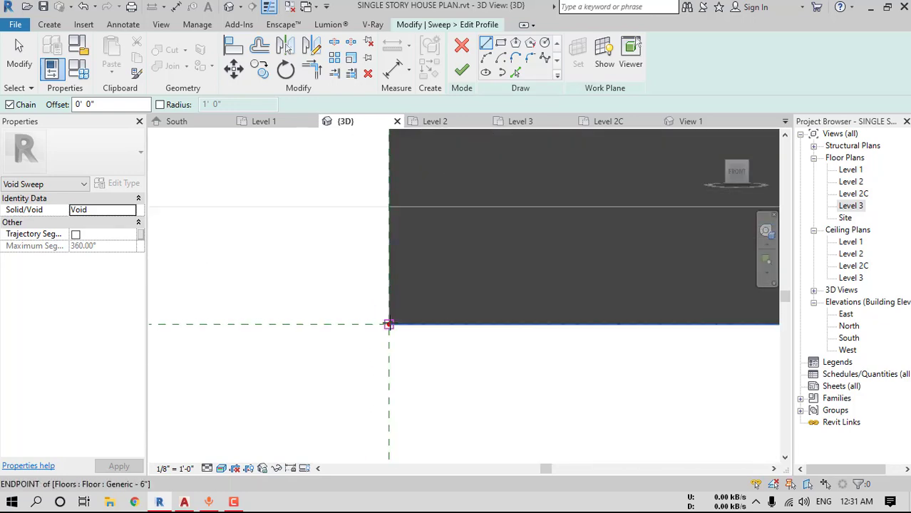
Sketch a closed two-step profile inside the slab edge, with its corner on the slab's lower outer corner
click(389, 324)
click(389, 206)
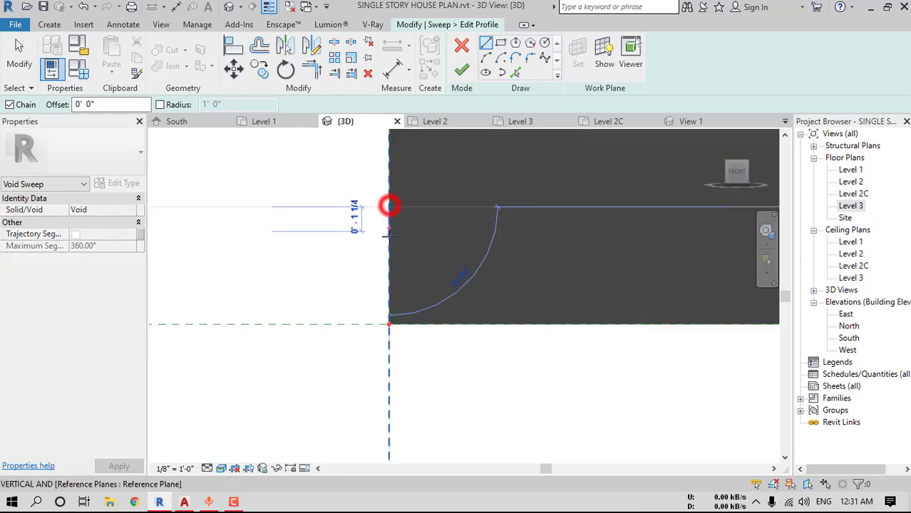
click(388, 265)
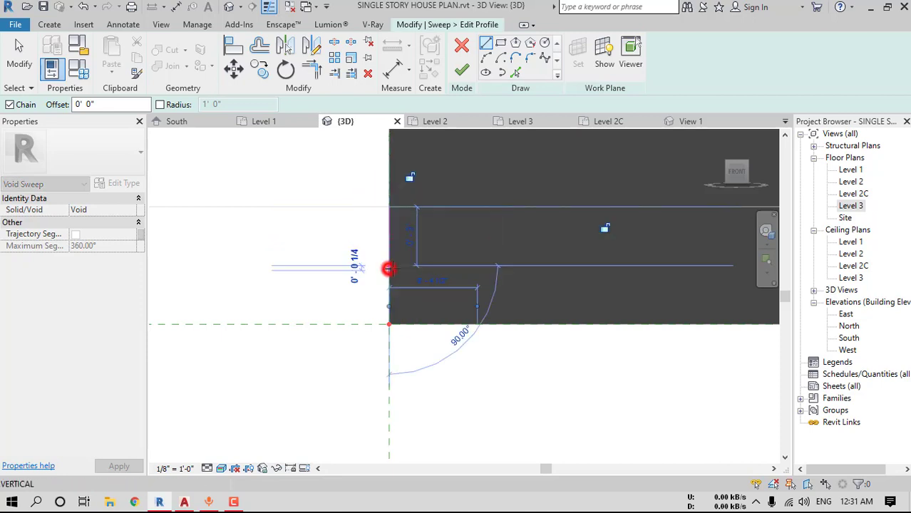
click(407, 266)
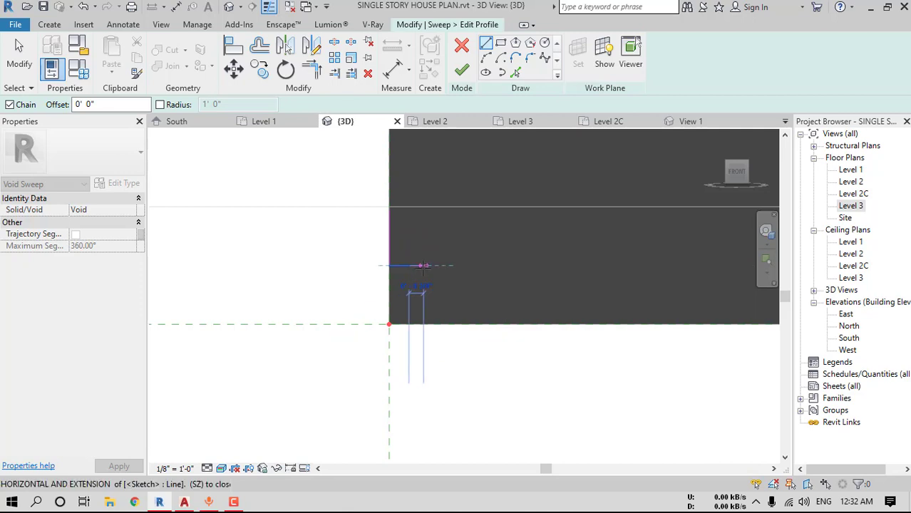
click(426, 304)
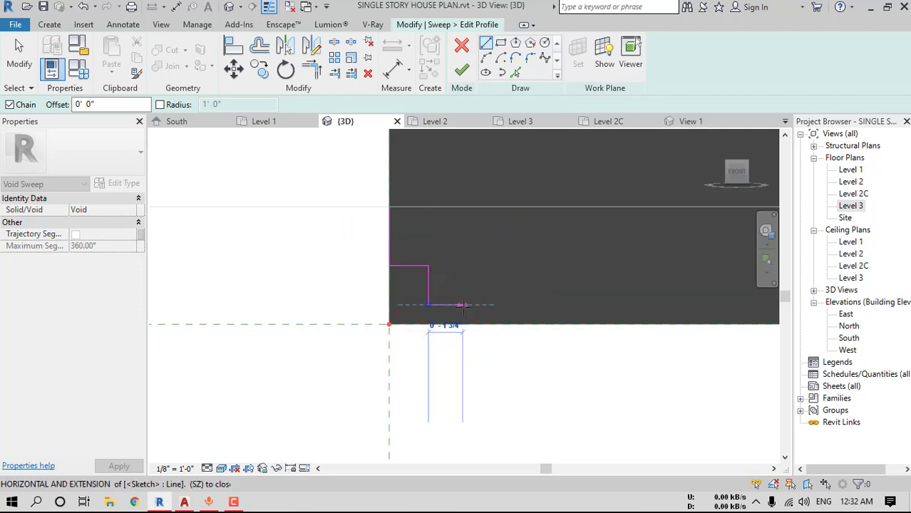
click(467, 305)
click(466, 325)
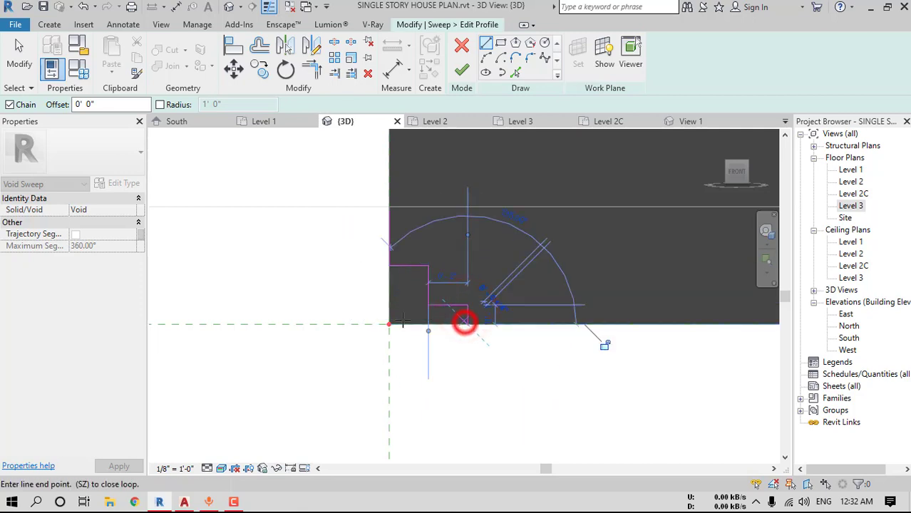
click(388, 324)
click(389, 266)
key(Escape)
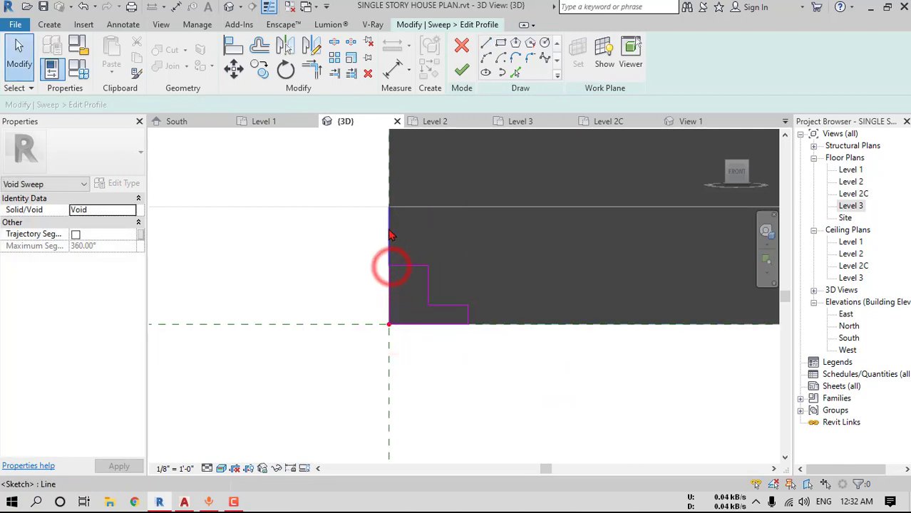
Delete the surplus vertical line above the stepped profile, raise its stepped edges slightly and finish the profile
click(389, 230)
key(Escape)
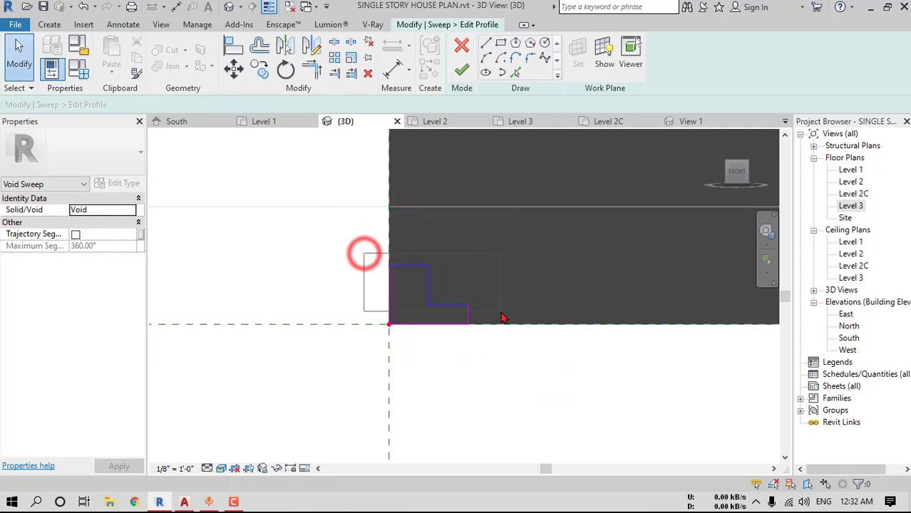
drag(503, 317, 502, 317)
click(234, 69)
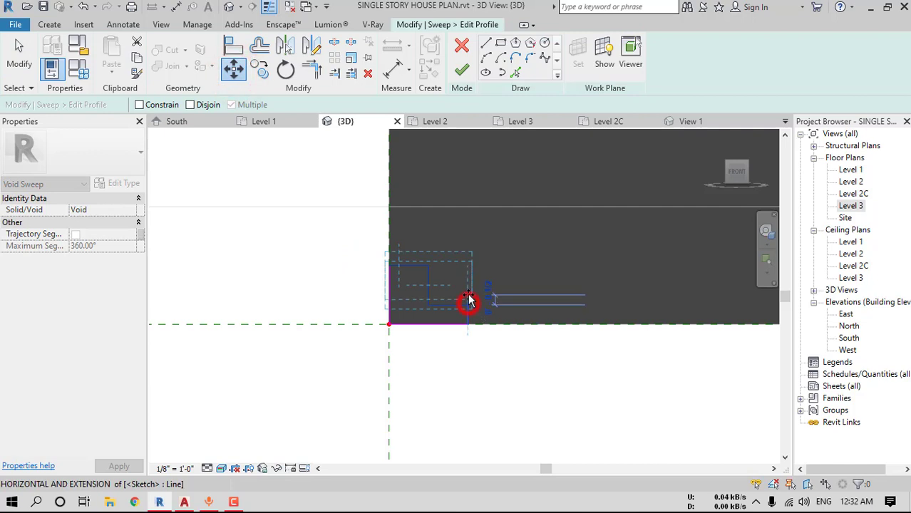
click(470, 290)
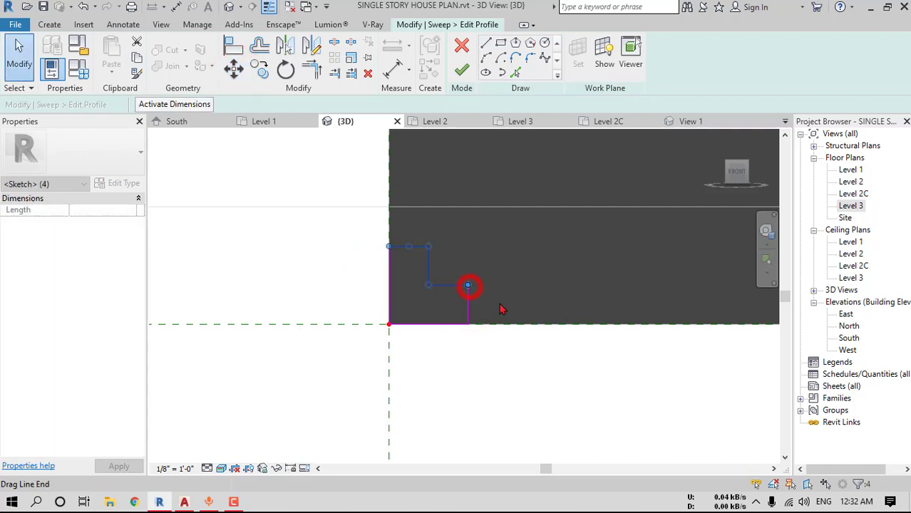
click(467, 292)
shift+middle_drag(468, 292, 487, 312)
click(461, 74)
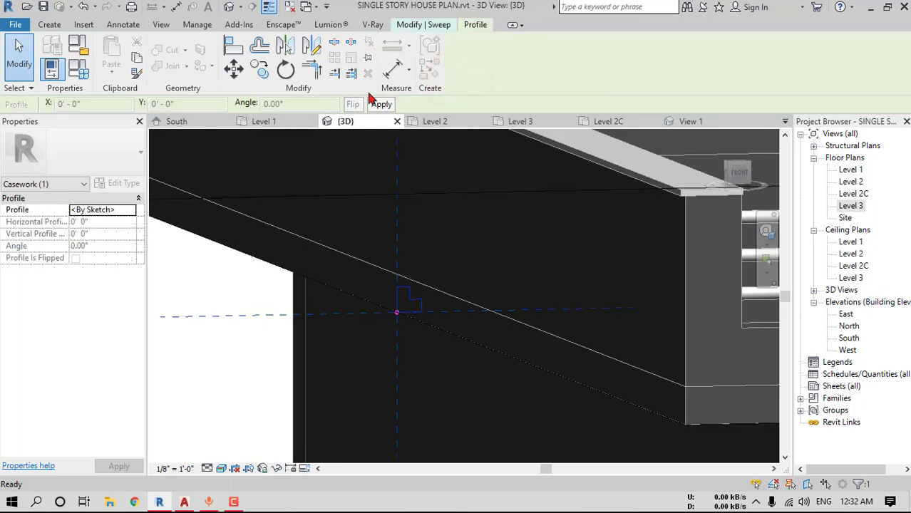
Finish the void sweep with its stepped profile along the roof slab edge
click(50, 25)
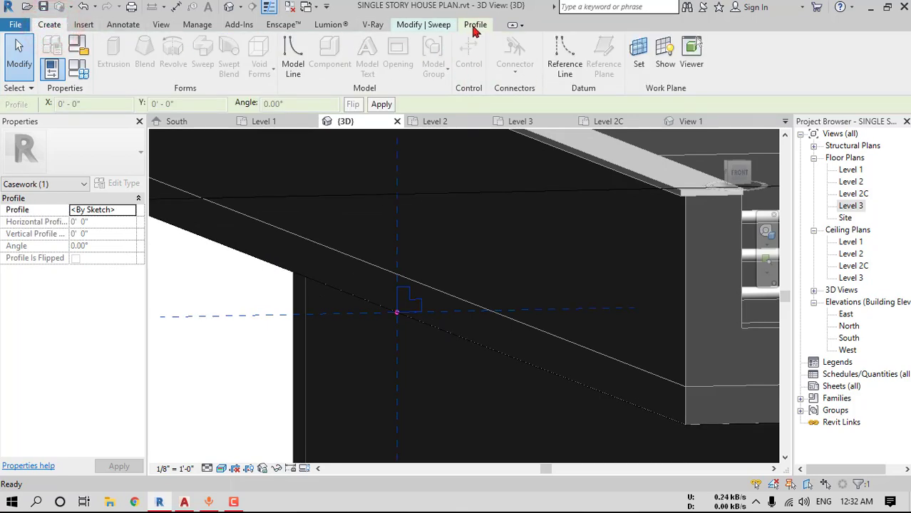
click(435, 25)
click(462, 71)
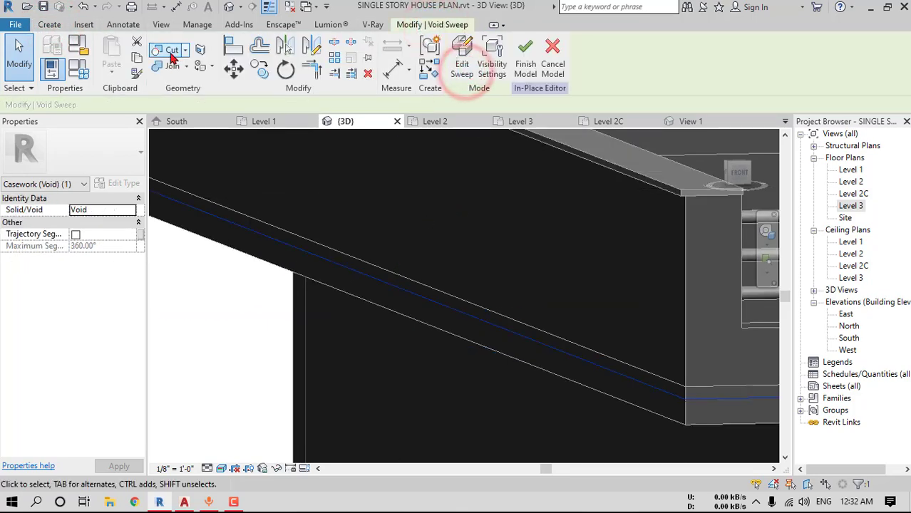
Cut the Generic - 6" roof slab with the void sweep and finish the in-place model
click(162, 50)
click(416, 290)
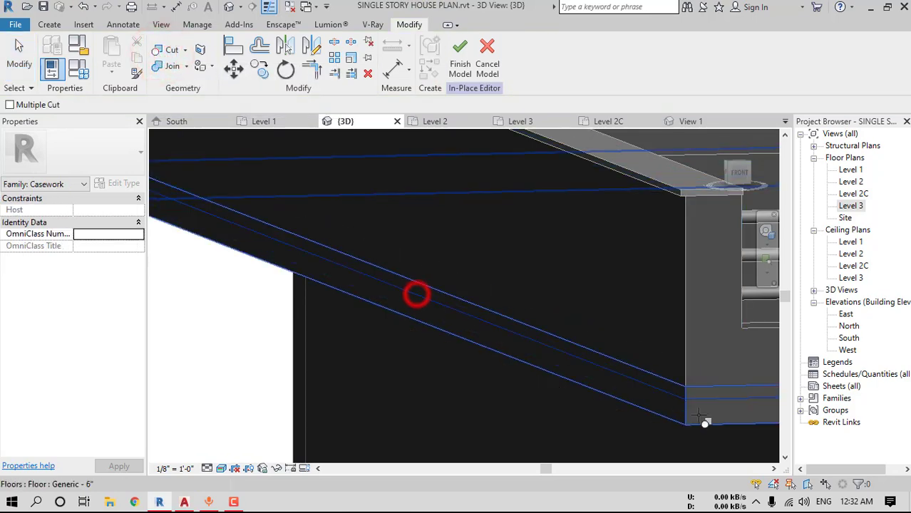
scroll(697, 398, up, 4)
scroll(691, 388, down, 3)
shift+middle_drag(691, 385, 497, 345)
key(Escape)
click(454, 54)
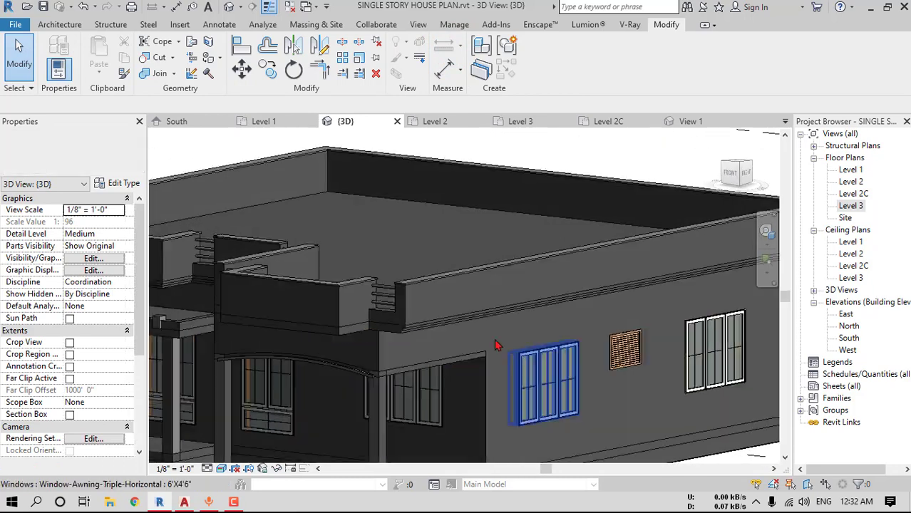
Create a new in-place Casework model with the default name for the projecting front slab above the arch
scroll(497, 346, up, 5)
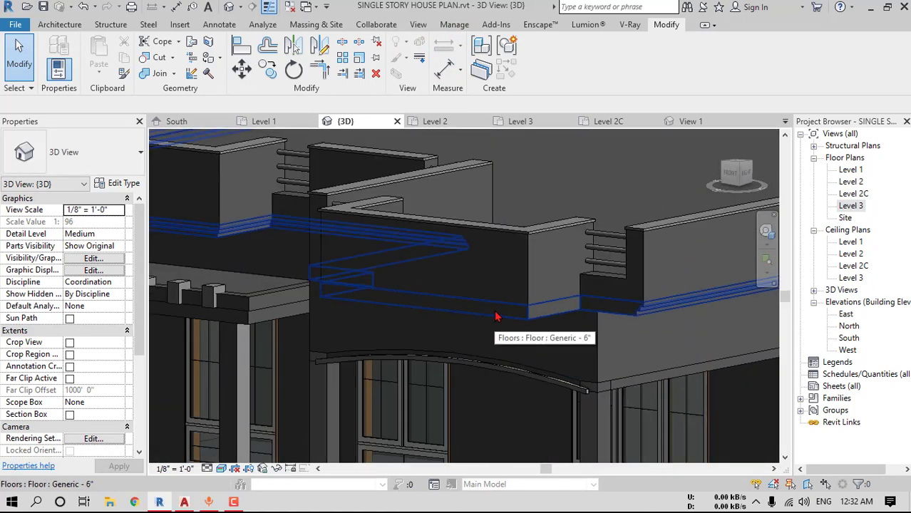
scroll(539, 324, up, 2)
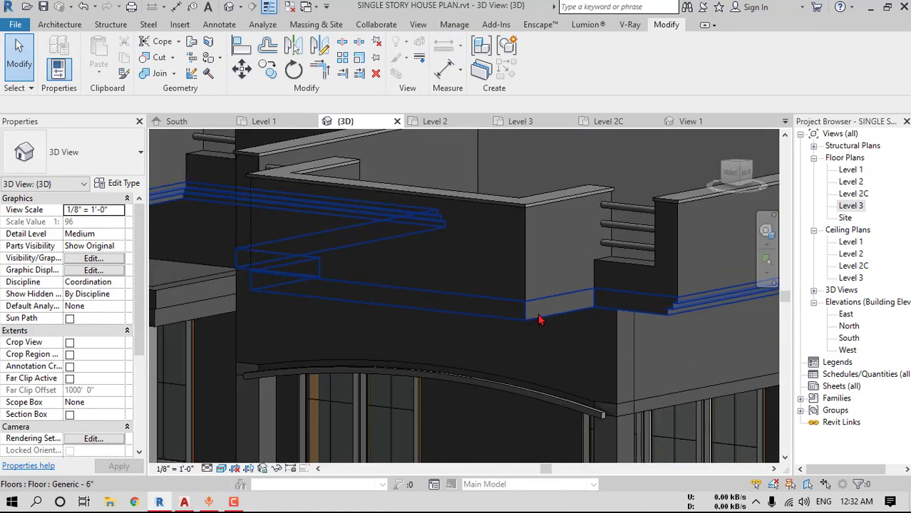
click(537, 318)
click(60, 24)
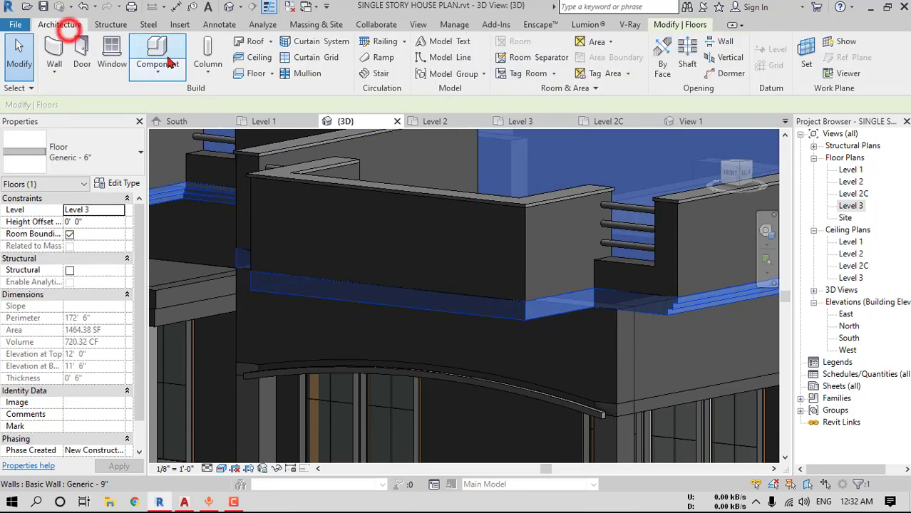
click(157, 68)
click(171, 127)
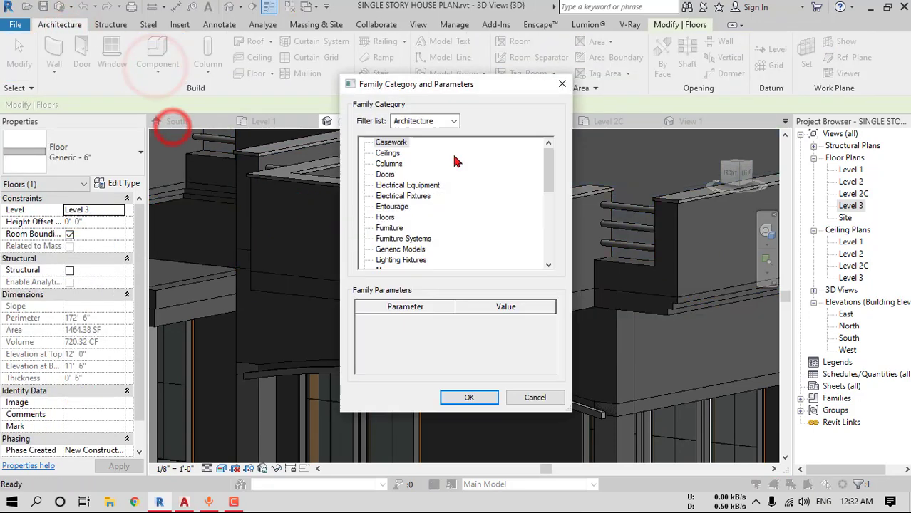
click(475, 397)
click(456, 273)
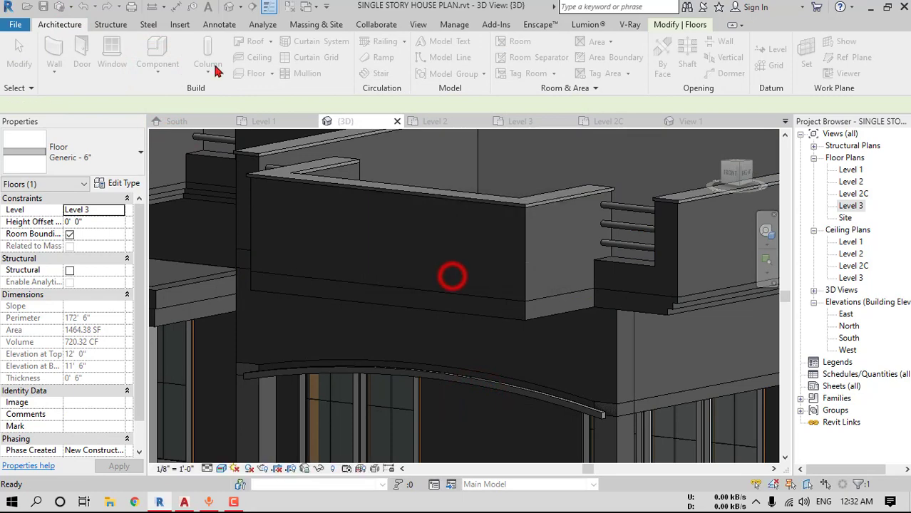
Start a void sweep and pick the front and both side lower edges of the projecting front slab as its path
click(259, 68)
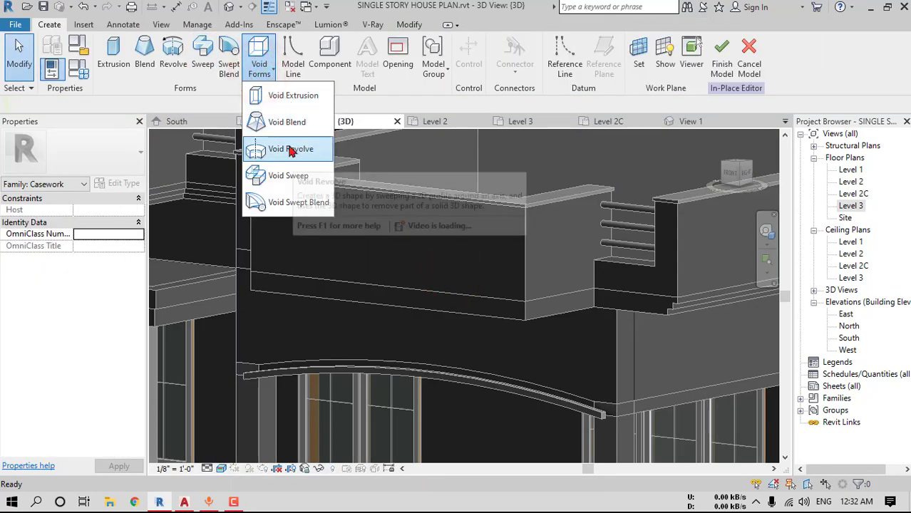
click(293, 175)
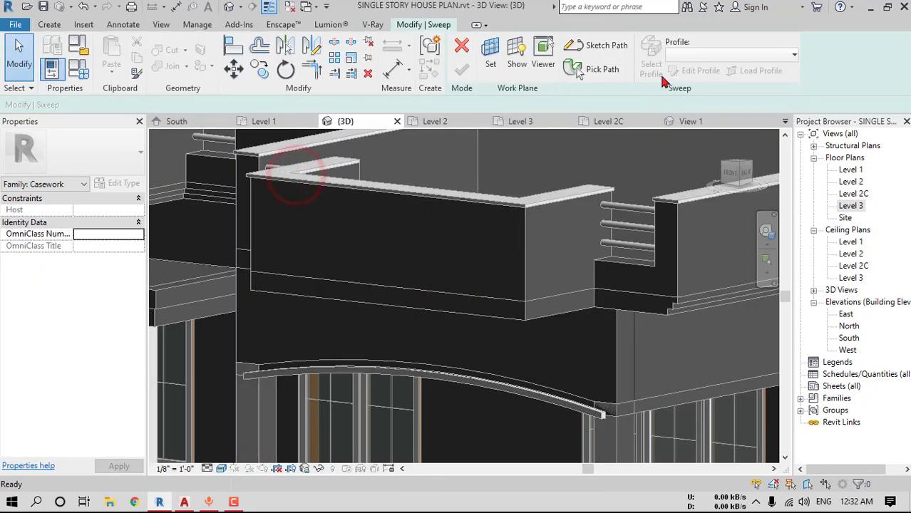
click(592, 74)
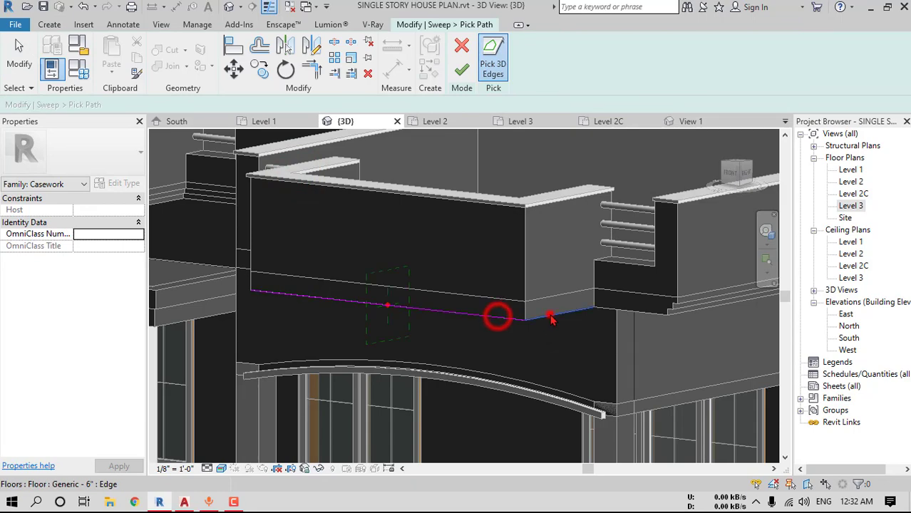
click(549, 315)
shift+middle_drag(547, 319, 199, 305)
scroll(522, 295, down, 3)
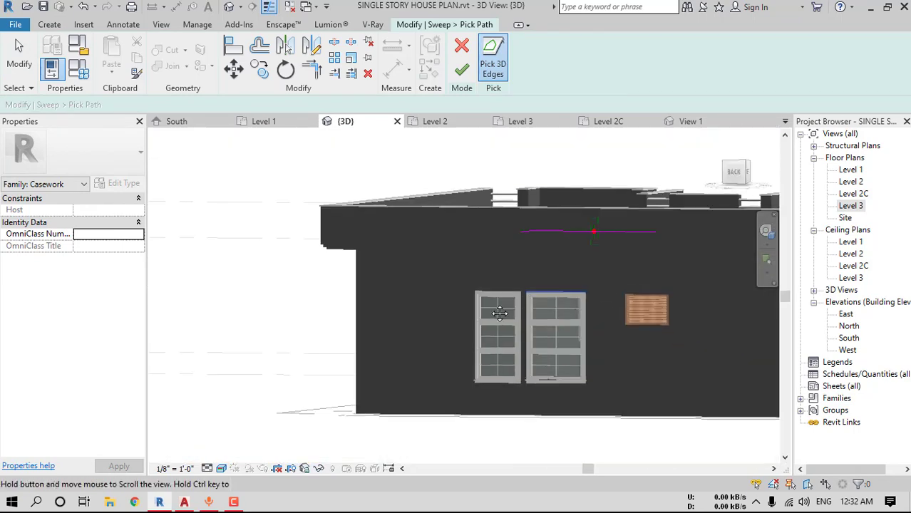
shift+middle_drag(500, 314, 587, 360)
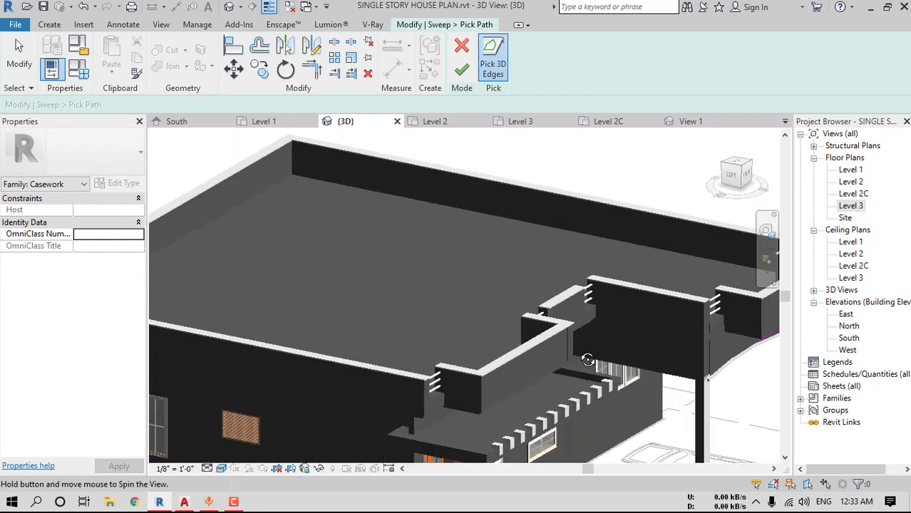
middle_drag(750, 358, 495, 325)
scroll(493, 322, up, 6)
click(483, 280)
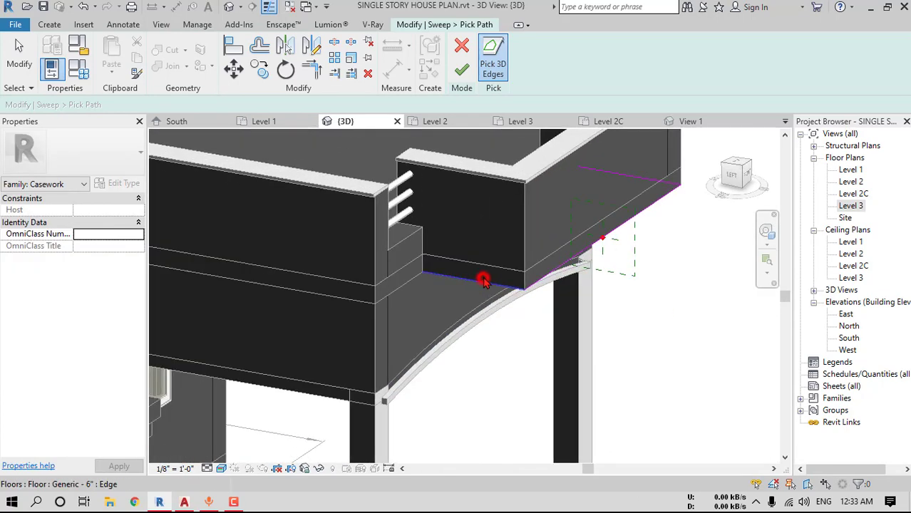
click(462, 71)
Open the sweep's profile for sketching in the left view at the slab's lower outer corner
click(423, 26)
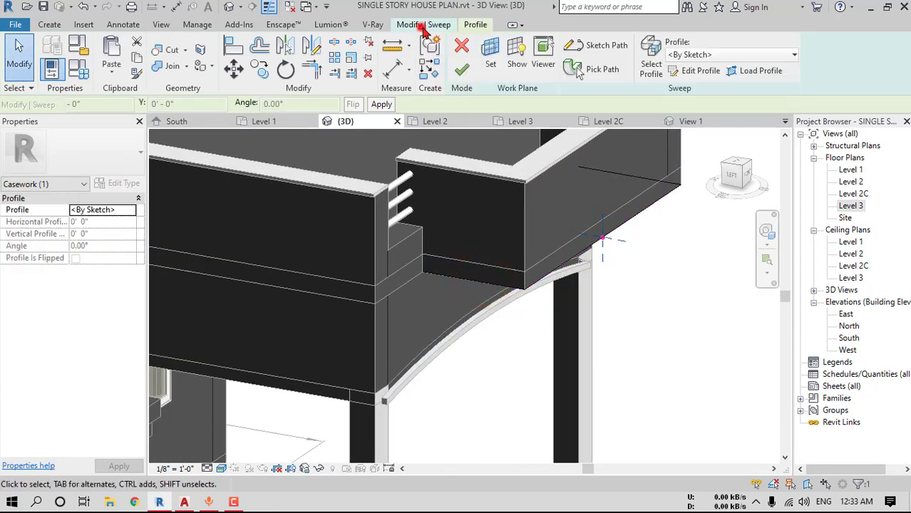
click(685, 72)
click(731, 175)
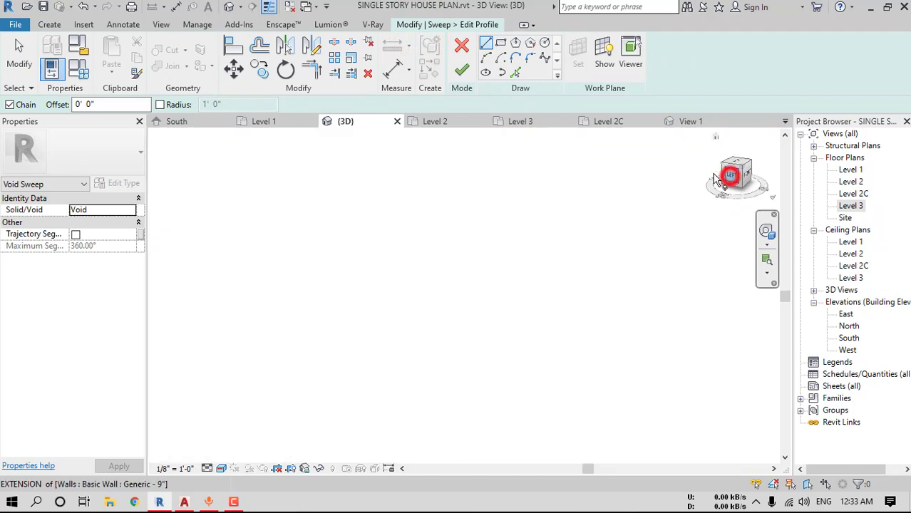
scroll(541, 271, up, 5)
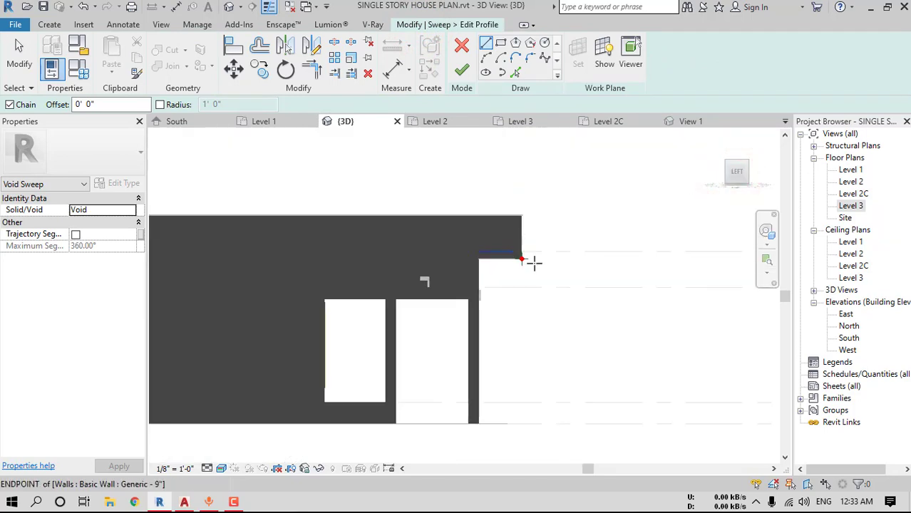
scroll(535, 263, up, 3)
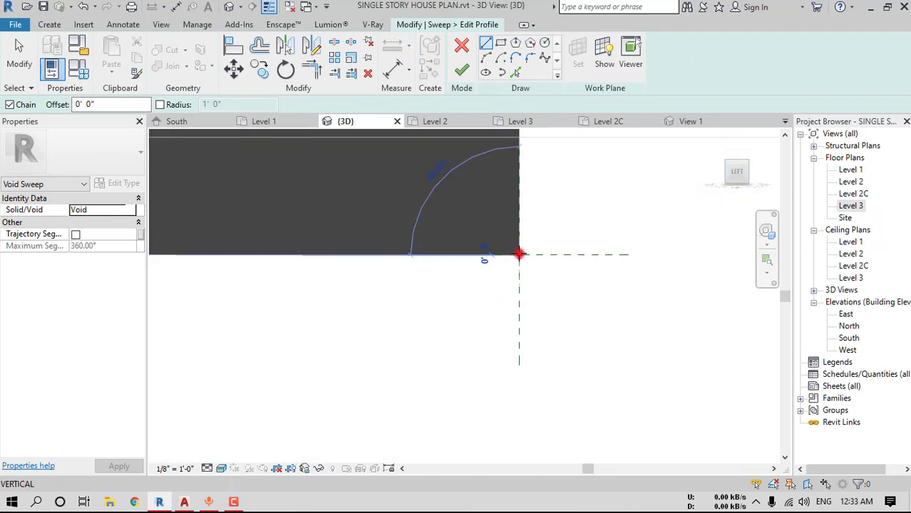
Sketch the first step of the profile from the slab's lower outer corner: up the outer face, inward, and halfway down
middle_drag(519, 254, 527, 294)
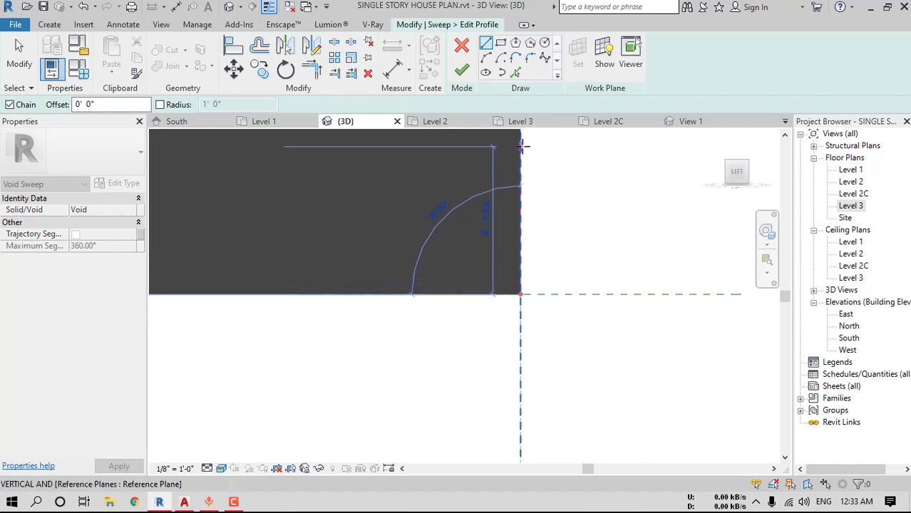
middle_drag(522, 142, 527, 226)
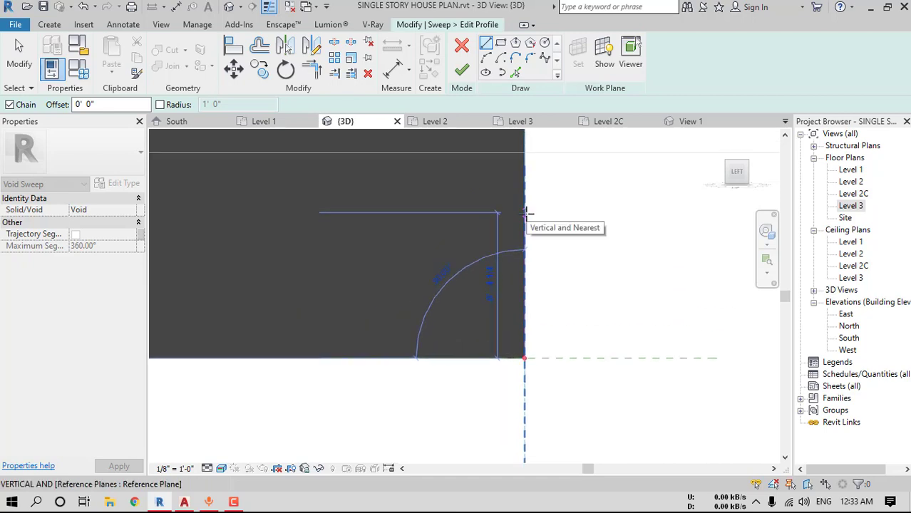
click(525, 220)
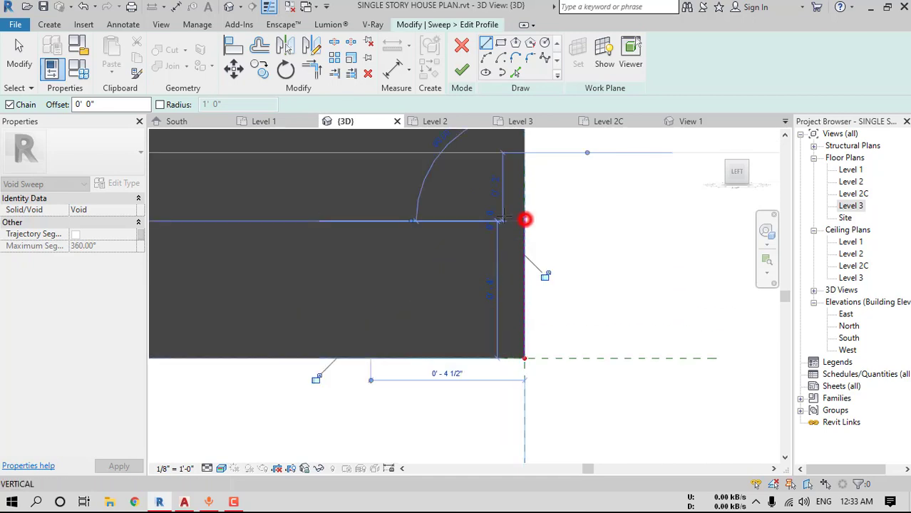
click(457, 221)
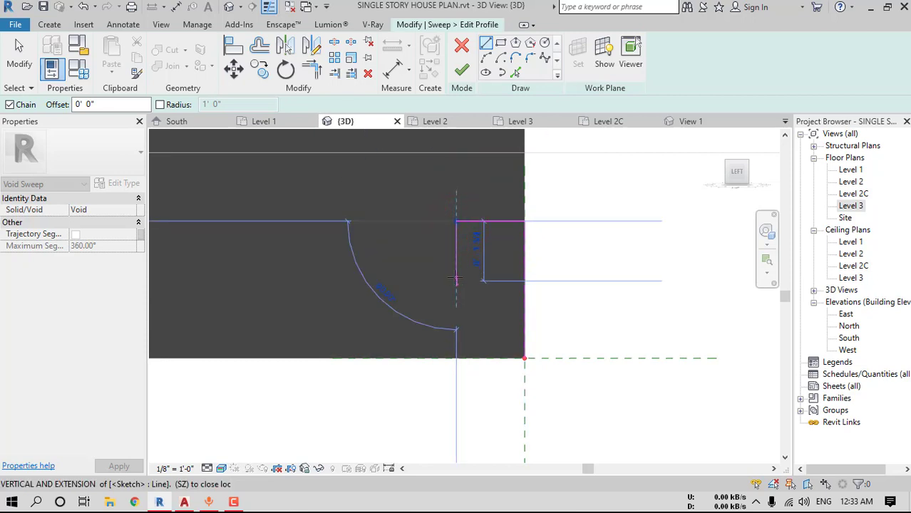
click(455, 288)
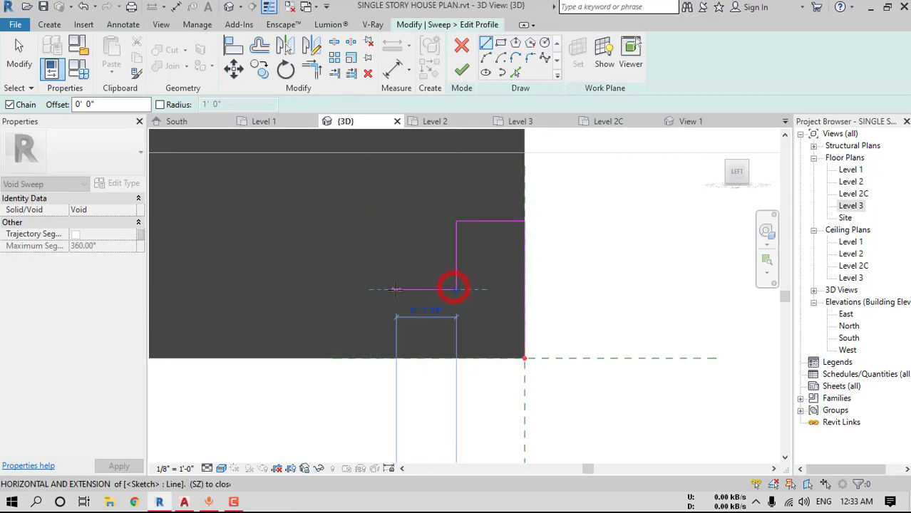
Complete the closed two-step profile at the slab's lower outer corner and finish the void sweep
click(385, 290)
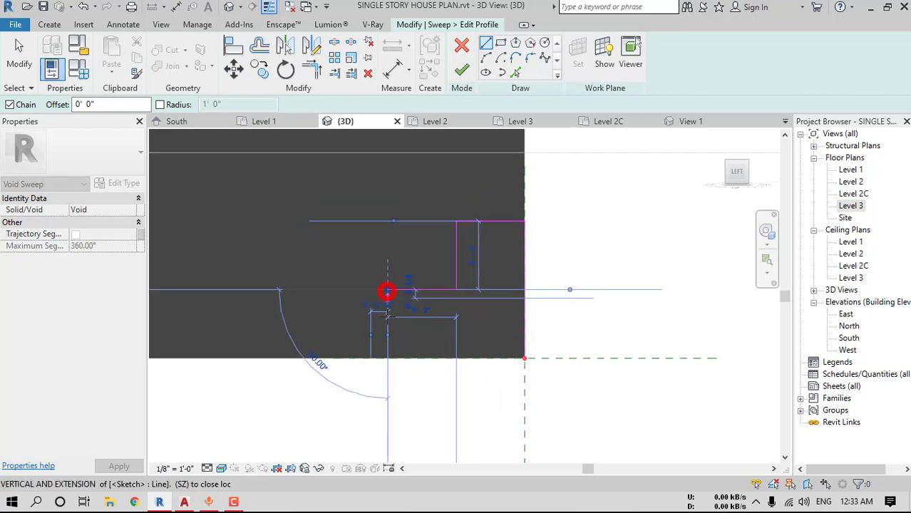
click(387, 358)
click(524, 359)
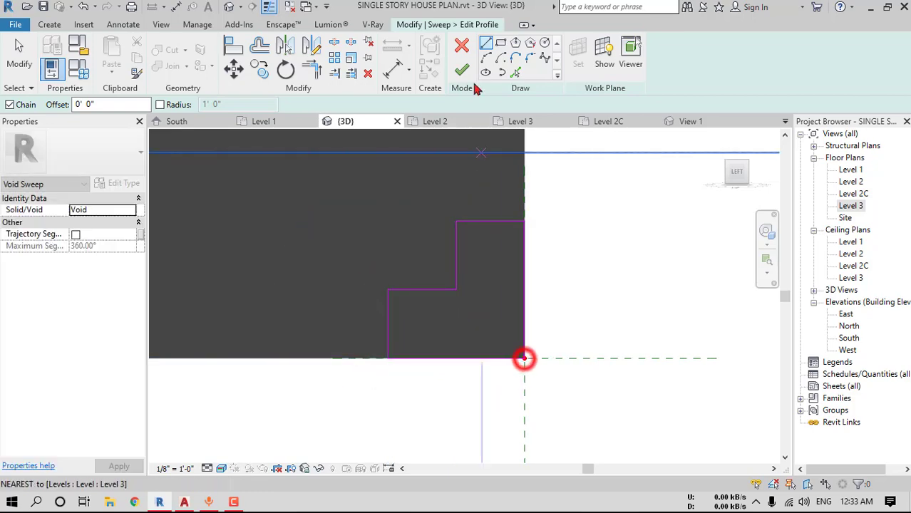
click(461, 69)
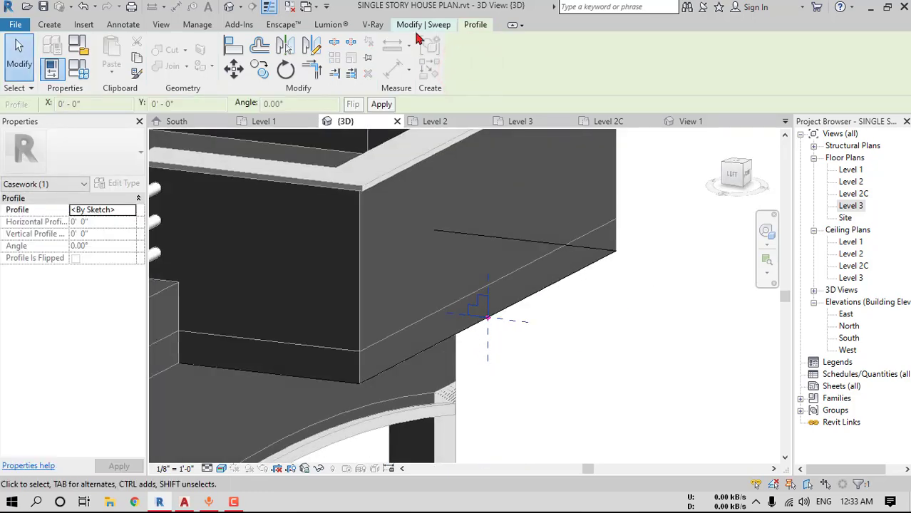
click(419, 25)
click(460, 69)
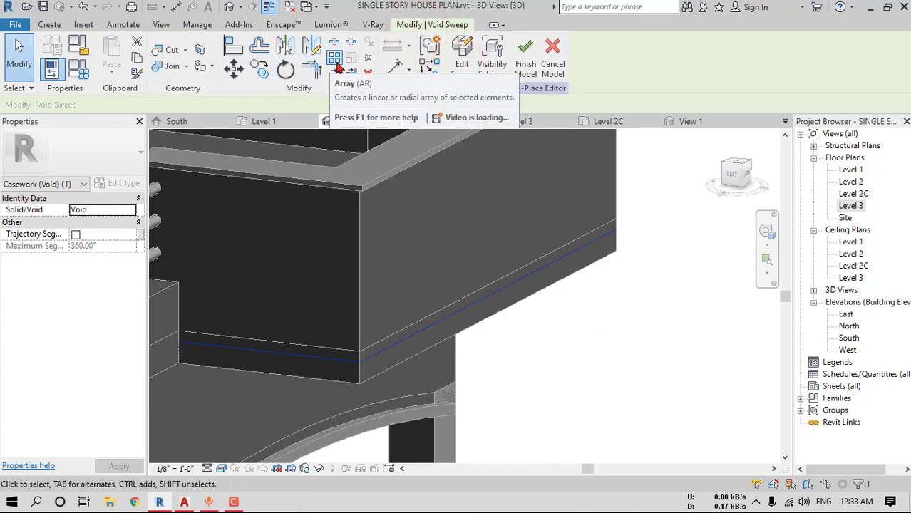
Cut the Generic - 6" floor slab with the void sweep and finish the in-place casework model
click(173, 52)
scroll(378, 363, up, 3)
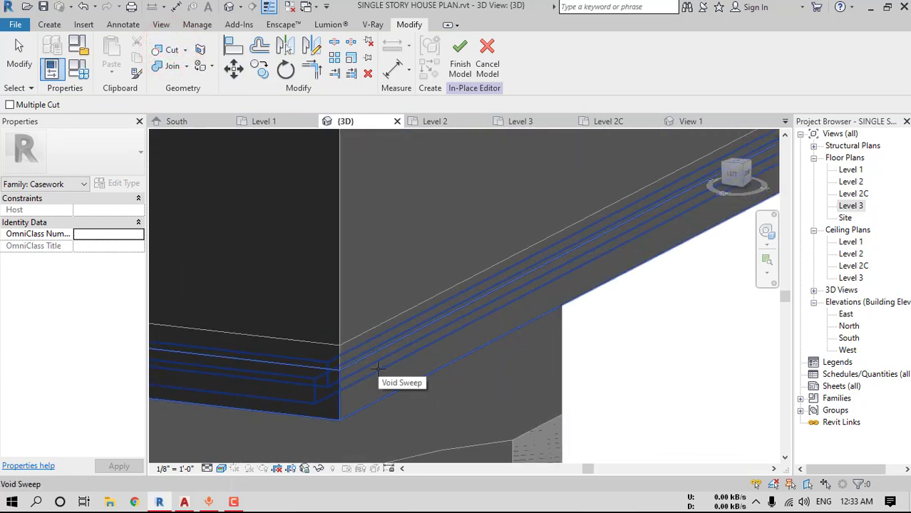
click(378, 368)
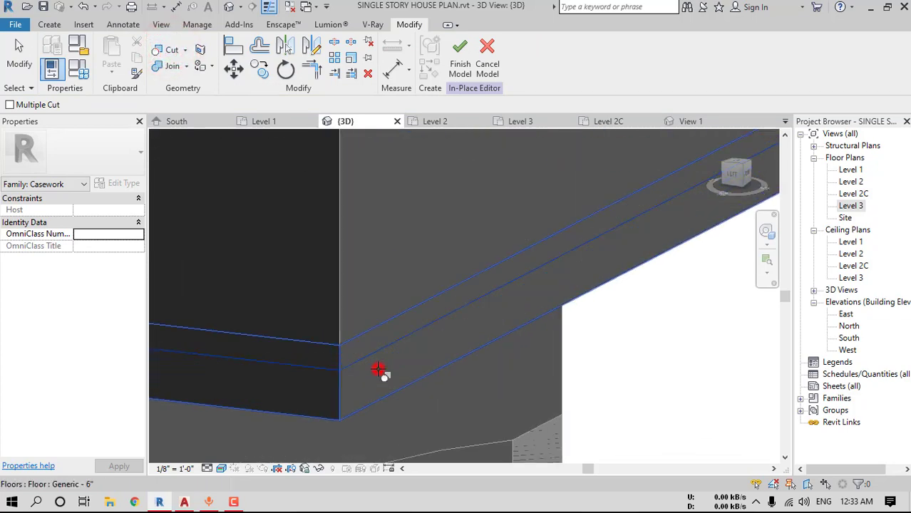
click(345, 352)
scroll(344, 352, down, 3)
click(459, 54)
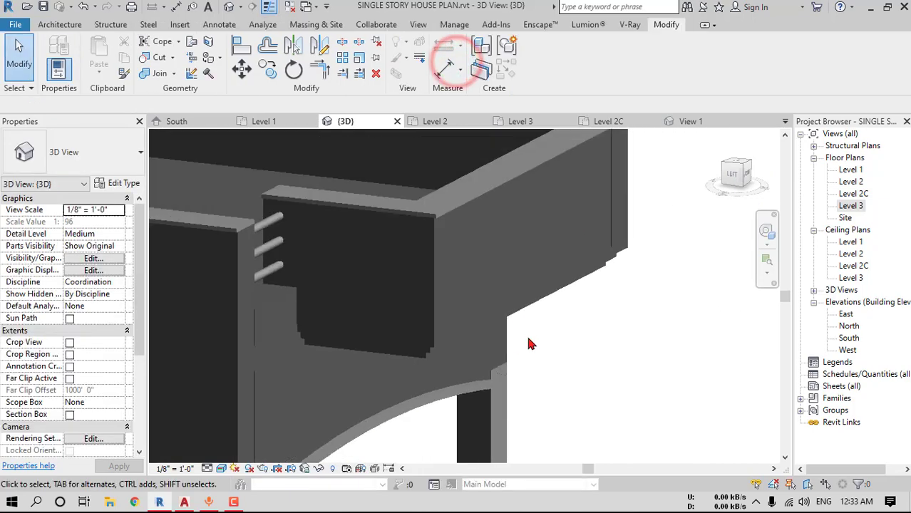
scroll(529, 344, down, 3)
middle_drag(553, 326, 622, 288)
scroll(622, 289, down, 2)
shift+middle_drag(626, 325, 600, 335)
middle_drag(548, 322, 592, 262)
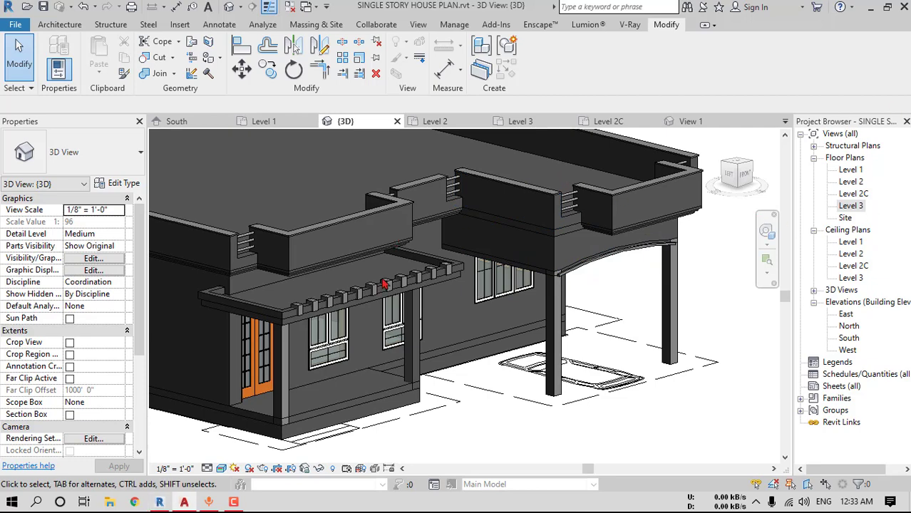
Start a new in-place model in the Stairs category, keeping the default name
scroll(294, 427, up, 2)
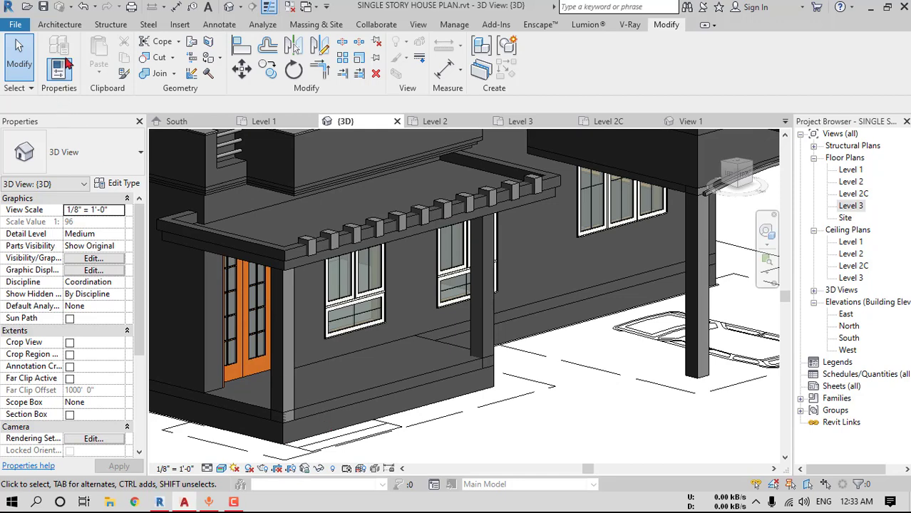
click(60, 24)
click(158, 72)
click(176, 116)
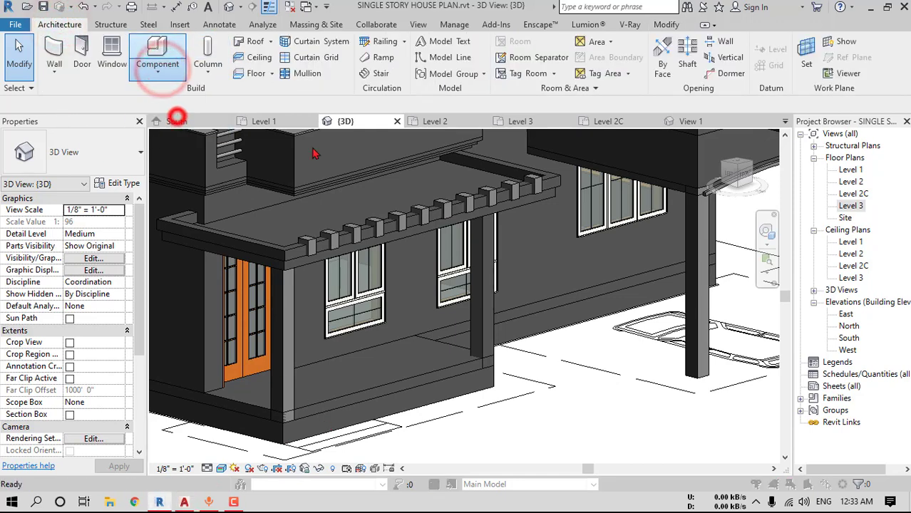
scroll(385, 242, down, 4)
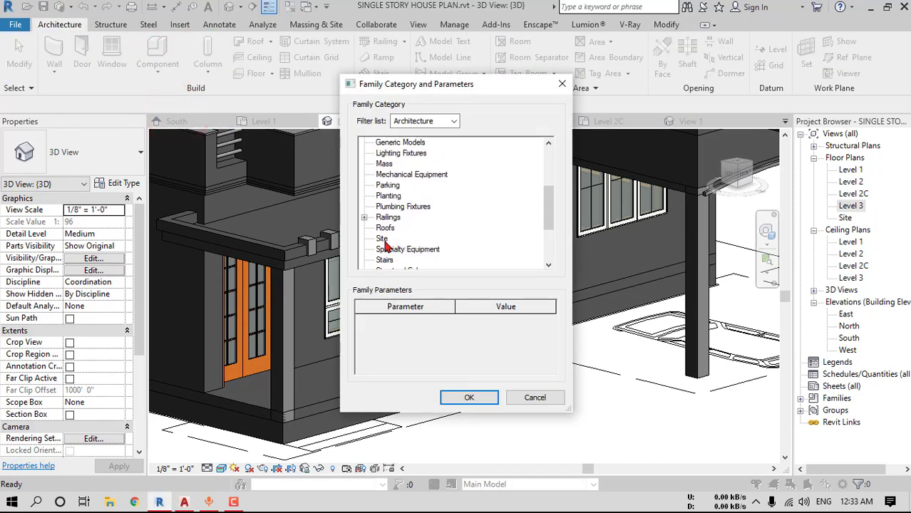
scroll(386, 238, down, 1)
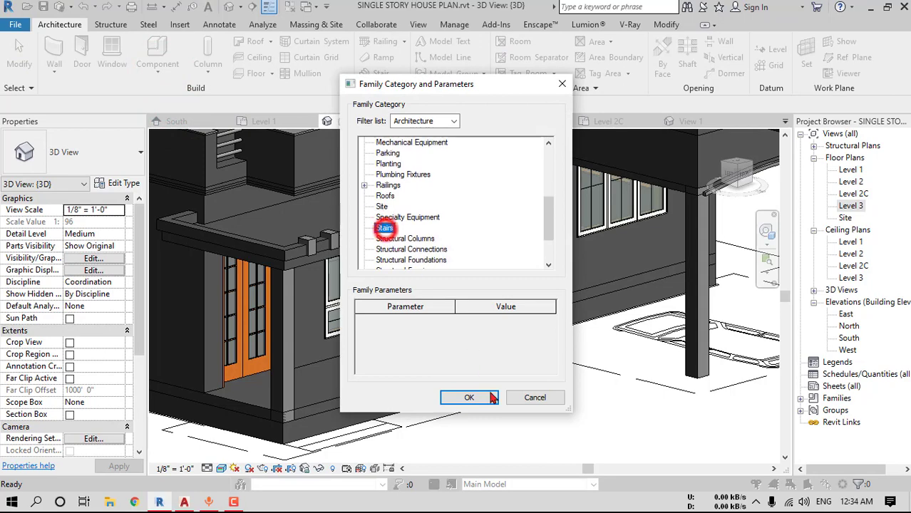
click(491, 397)
click(457, 267)
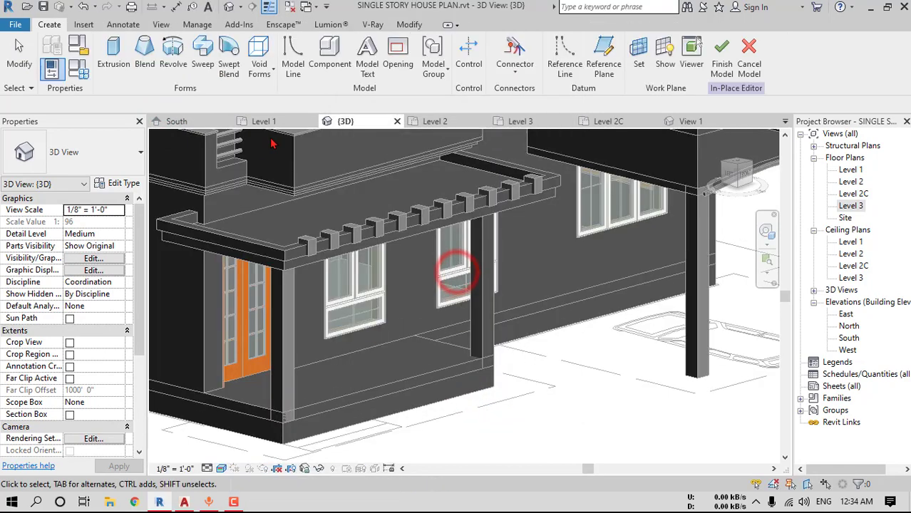
Start a solid extrusion with its work plane on the side face of the porch base wall, viewed from the left
click(121, 63)
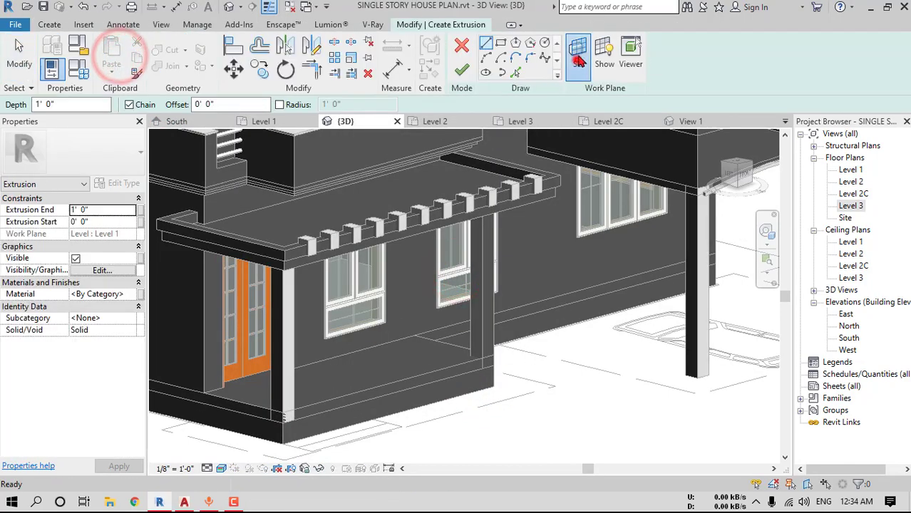
click(578, 54)
click(643, 265)
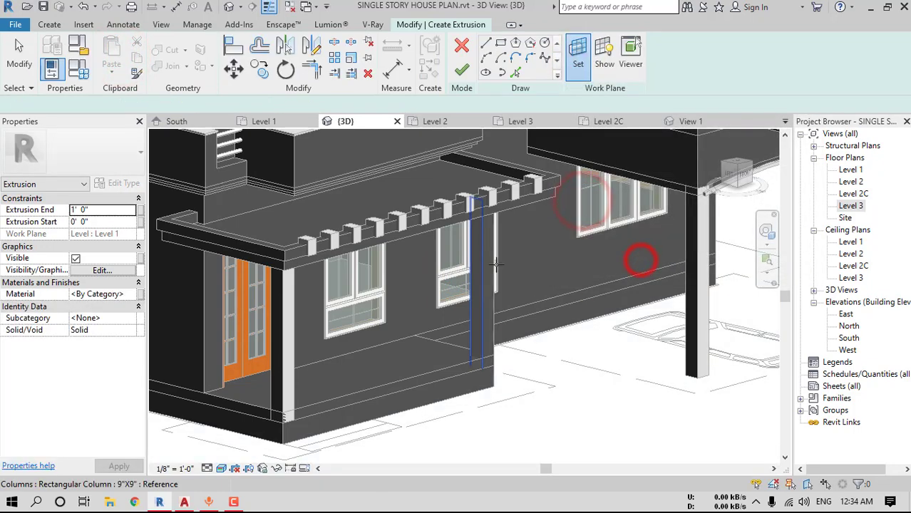
scroll(370, 378, up, 5)
click(345, 329)
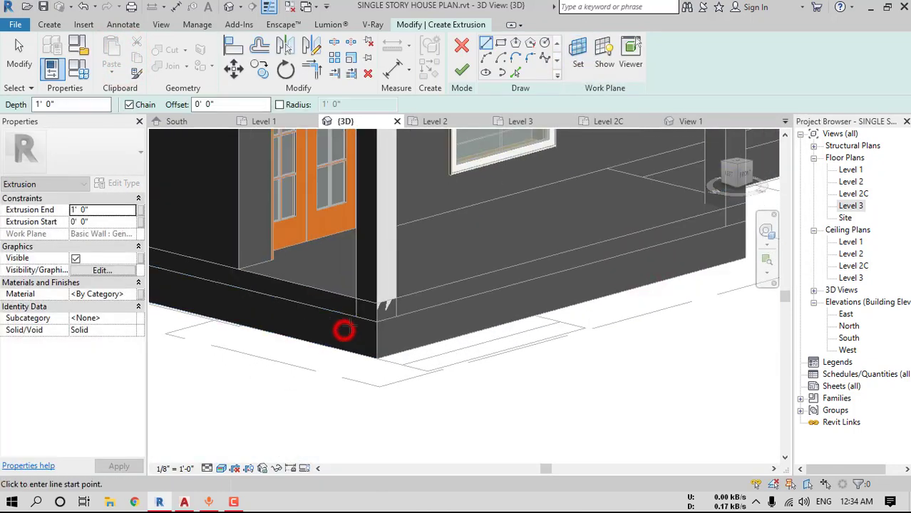
click(728, 178)
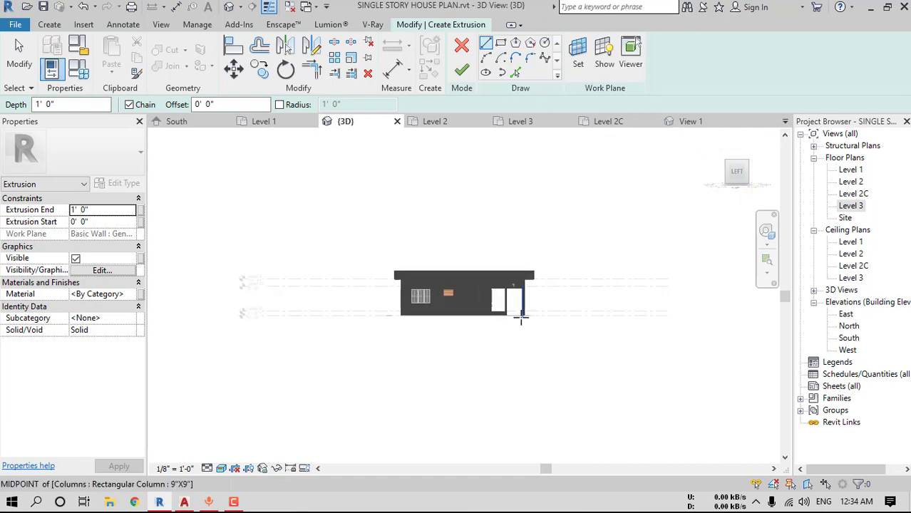
Sketch a 1'-0" tread line out from the porch floor's top edge with a vertical riser line down from its end
scroll(506, 305, up, 6)
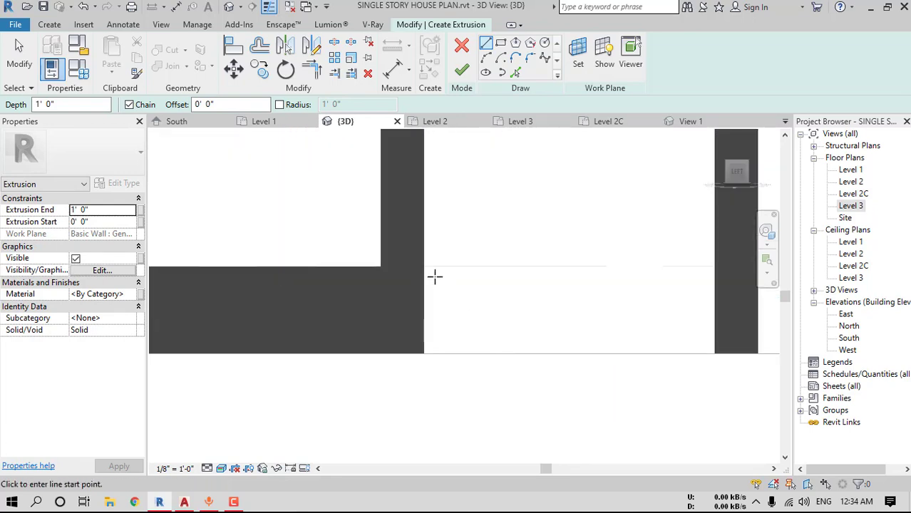
click(424, 267)
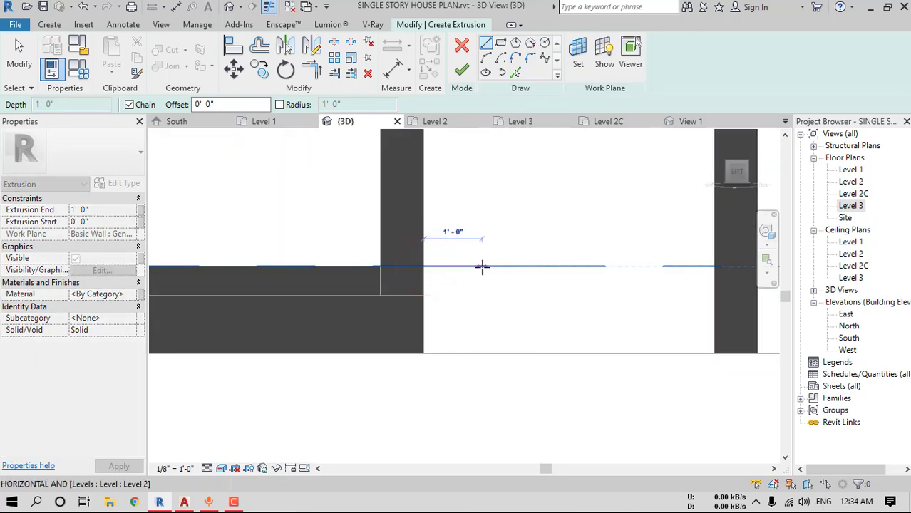
click(482, 266)
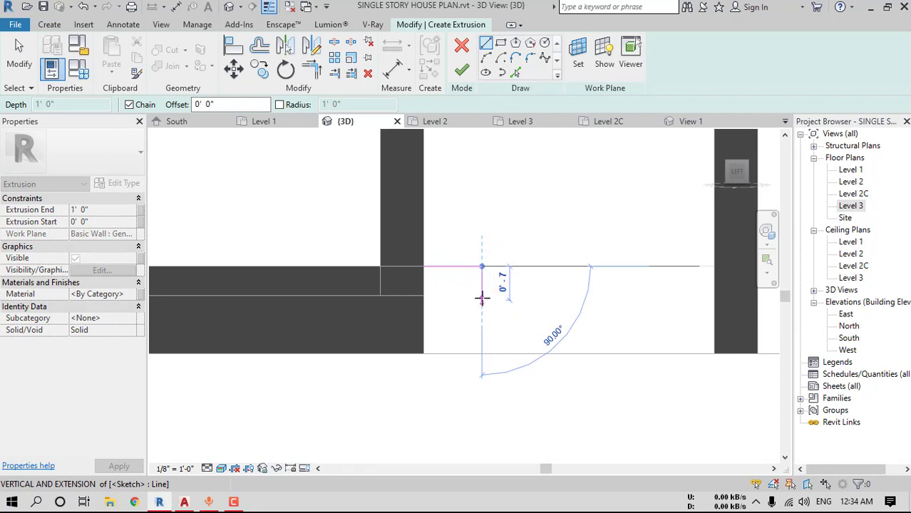
click(482, 296)
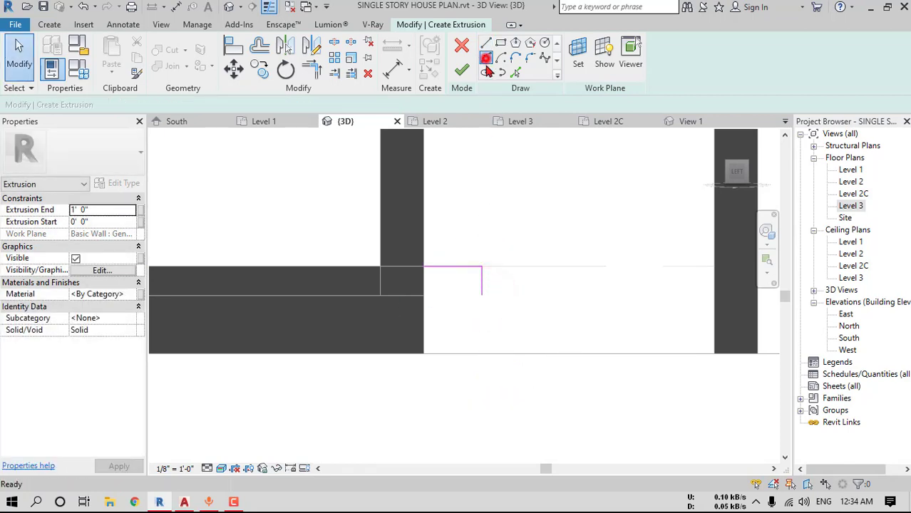
Add a small rounded nosing arc at the tread's outer corner and trim the riser line to it
click(485, 56)
scroll(482, 275, up, 3)
click(475, 243)
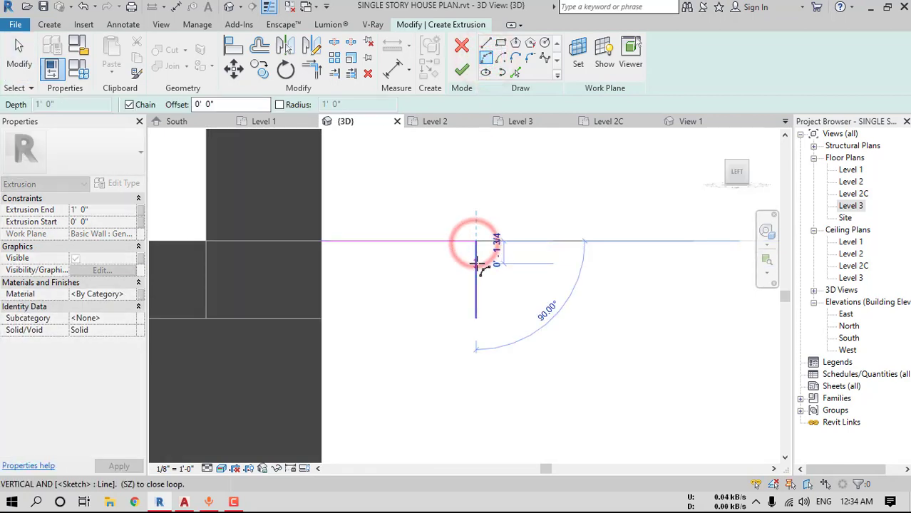
click(484, 263)
key(Escape)
click(313, 72)
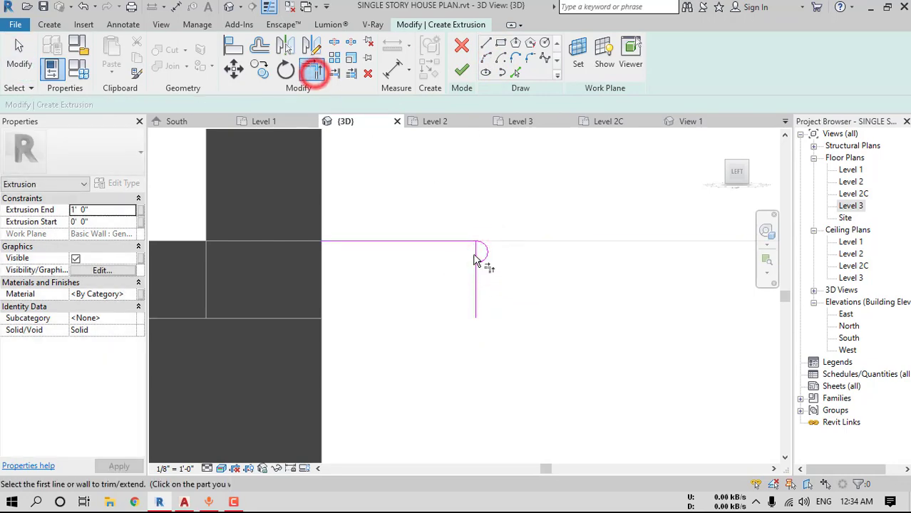
Copy the tread, nosing and riser lines twice, end to end, to form three descending steps
drag(300, 211, 531, 325)
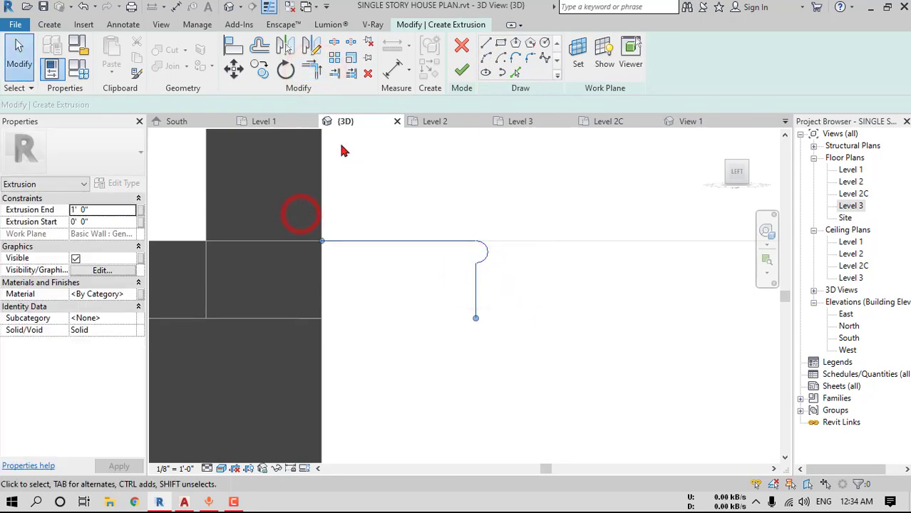
click(258, 69)
click(320, 240)
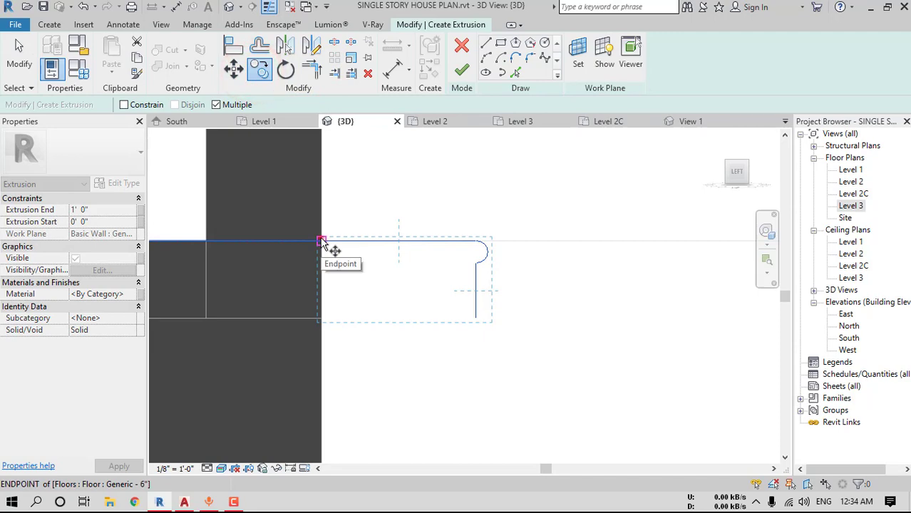
click(321, 241)
scroll(533, 327, down, 2)
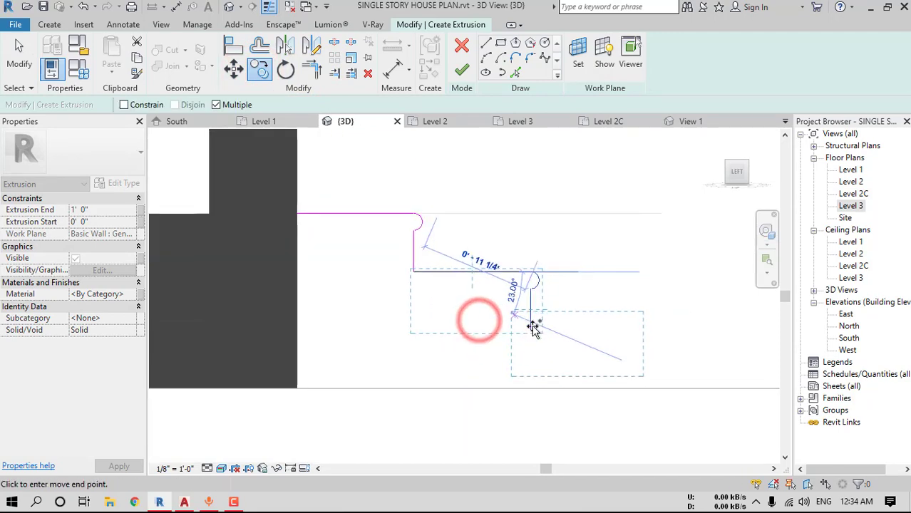
click(533, 330)
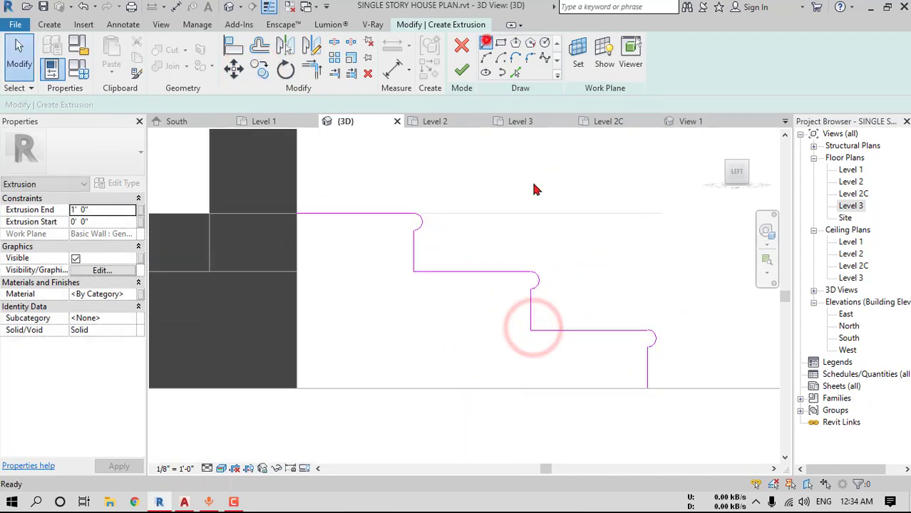
Close the stair profile along the ground line and the porch wall, and finish the extrusion
click(485, 43)
click(648, 389)
click(296, 388)
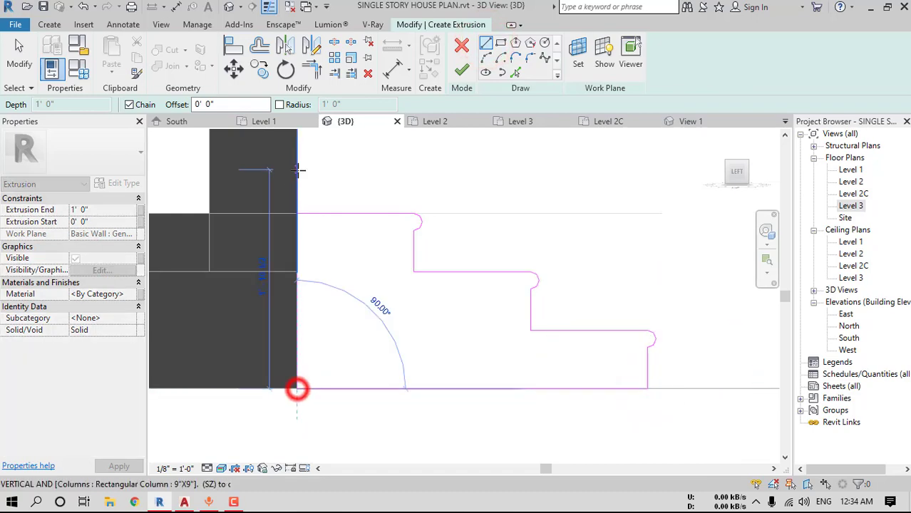
click(297, 213)
click(462, 69)
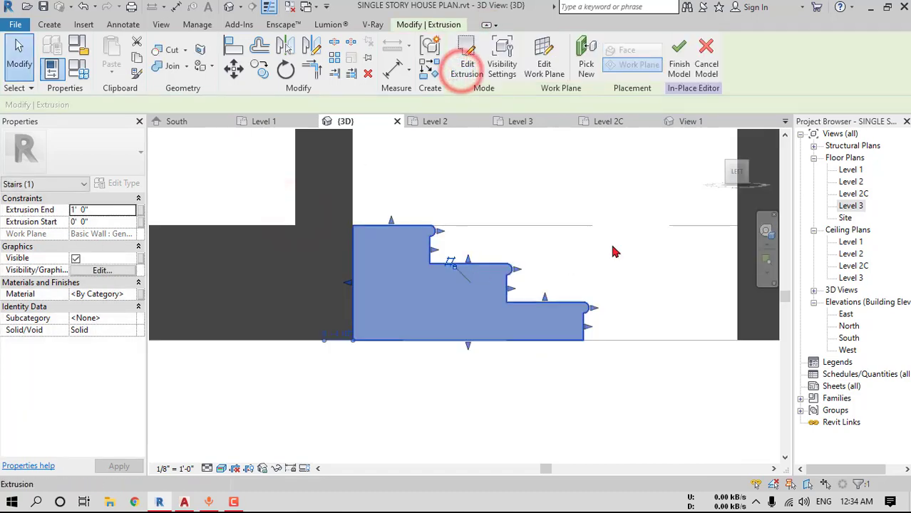
Stretch the stair extrusion along the porch front to a depth of 7' 0"
shift+middle_drag(614, 250, 387, 435)
click(387, 435)
click(346, 374)
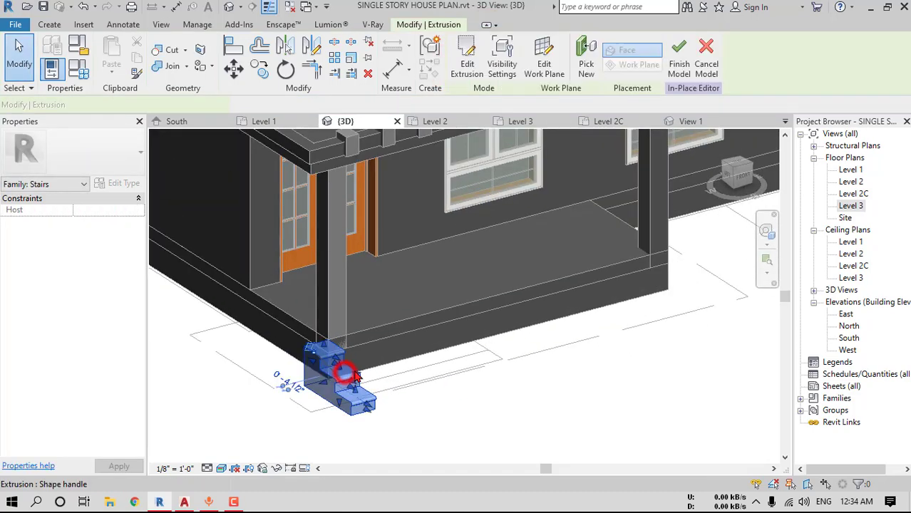
shift+middle_drag(502, 345, 428, 363)
click(235, 50)
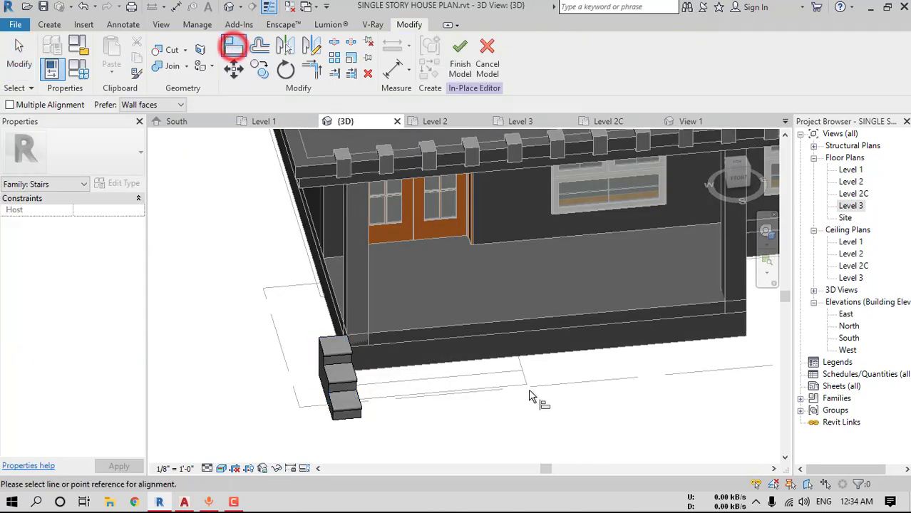
scroll(533, 393, up, 3)
key(Escape)
click(216, 365)
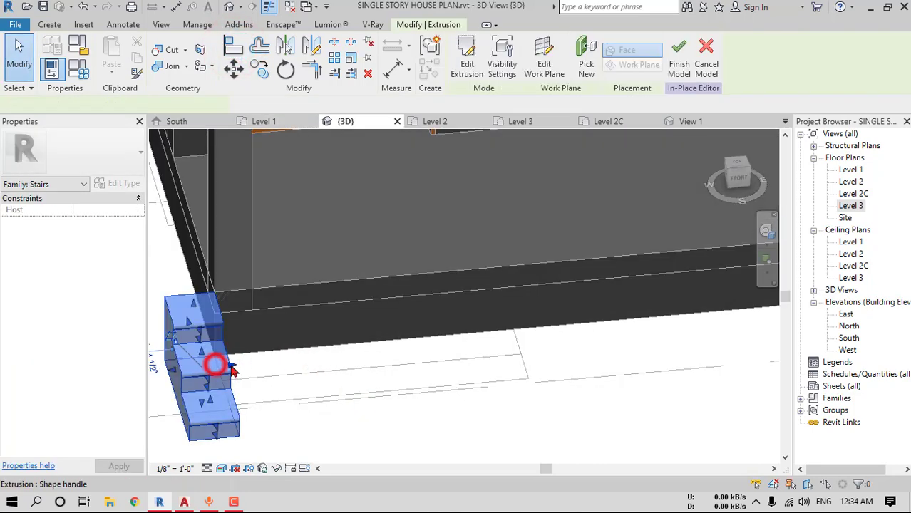
drag(229, 367, 530, 340)
scroll(319, 152, down, 2)
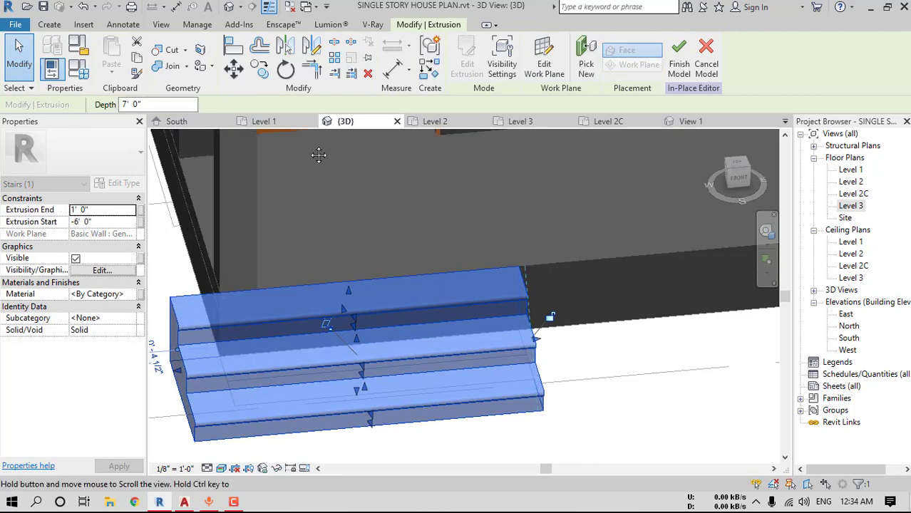
Align the outer end face of the stairs with the side face of the porch
click(234, 45)
scroll(231, 249, up, 4)
click(232, 254)
scroll(249, 303, down, 1)
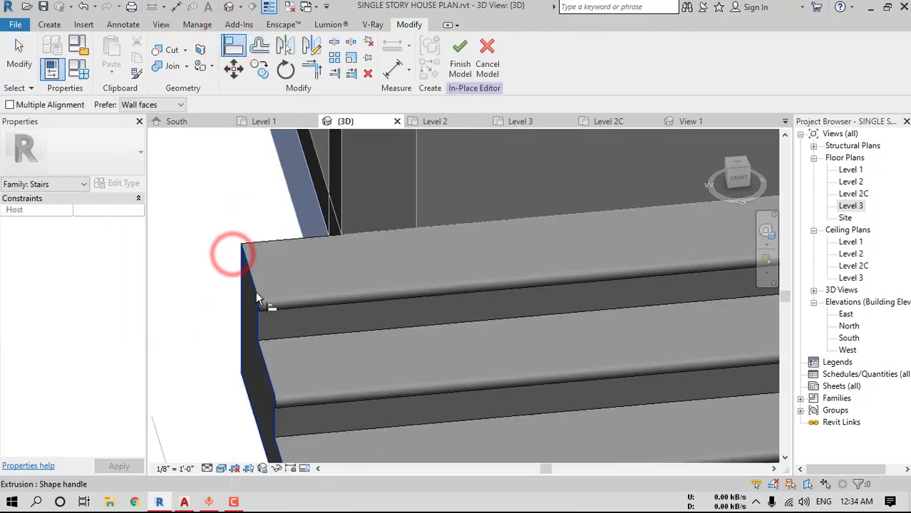
click(254, 298)
scroll(355, 305, down, 4)
scroll(485, 313, up, 6)
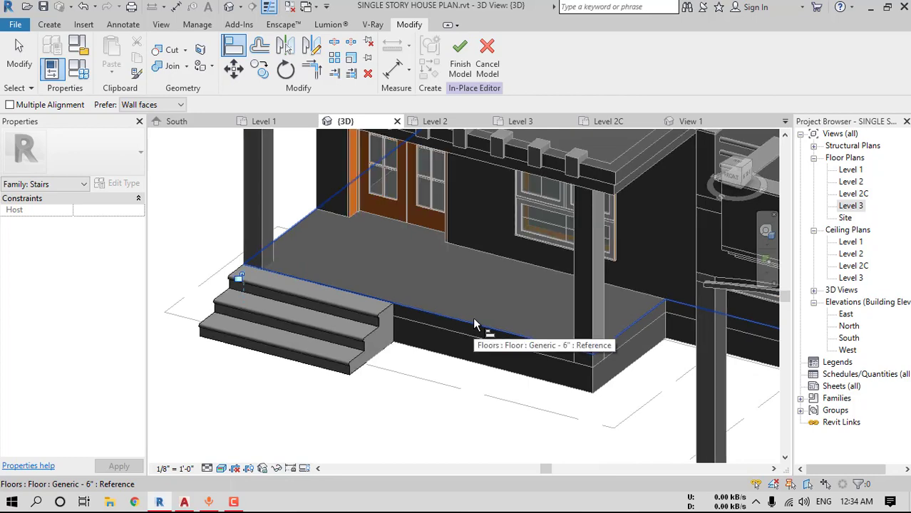
Finish the in-place model of the entrance stairs
click(460, 73)
scroll(395, 281, down, 2)
middle_drag(463, 253, 439, 295)
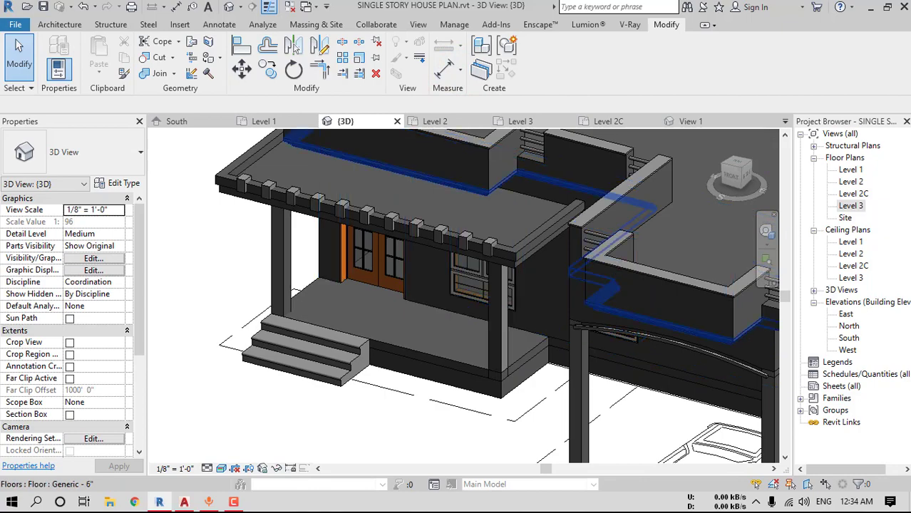
Switch to the AutoCAD front elevation drawing and measure the height of the brick base on the porch column
drag(909, 10, 514, 123)
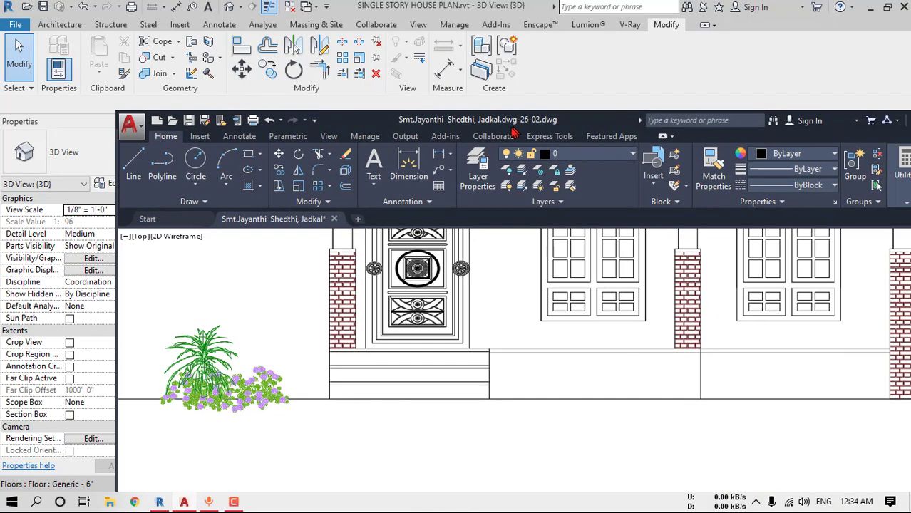
double_click(511, 126)
middle_drag(675, 204, 630, 272)
scroll(476, 256, up, 2)
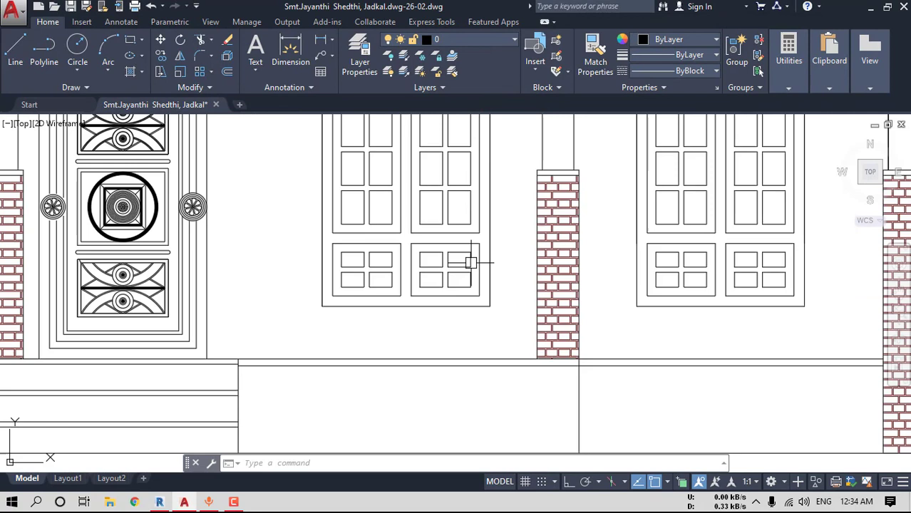
click(321, 41)
click(535, 172)
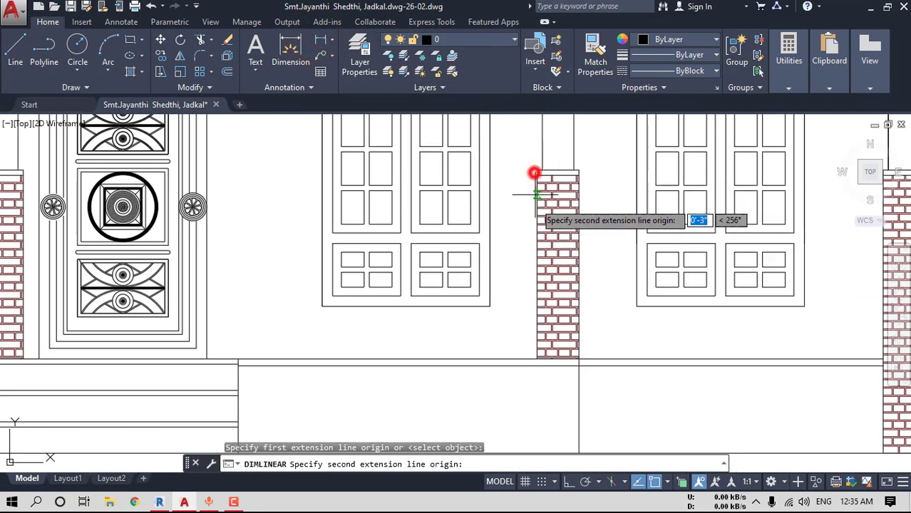
click(538, 359)
key(Escape)
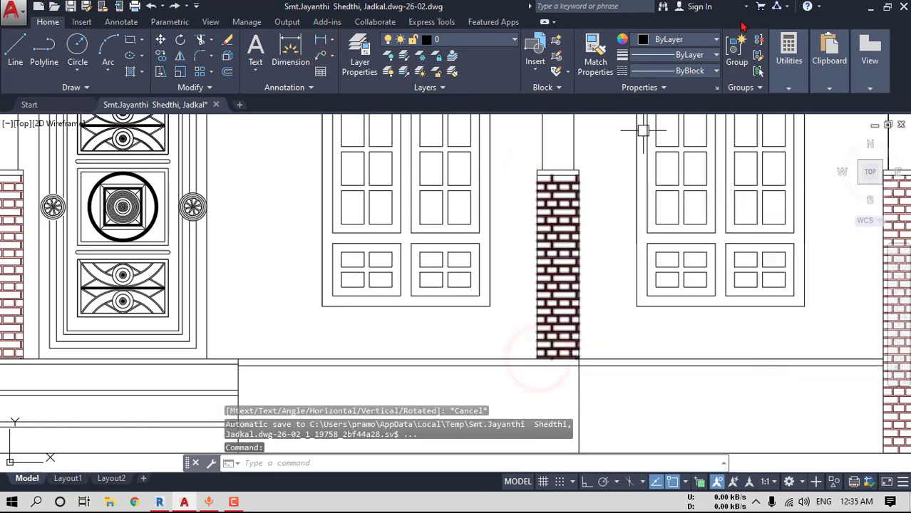
Measure how far the top of the brick base projects beyond the side of the column shaft
click(320, 41)
scroll(541, 146, up, 8)
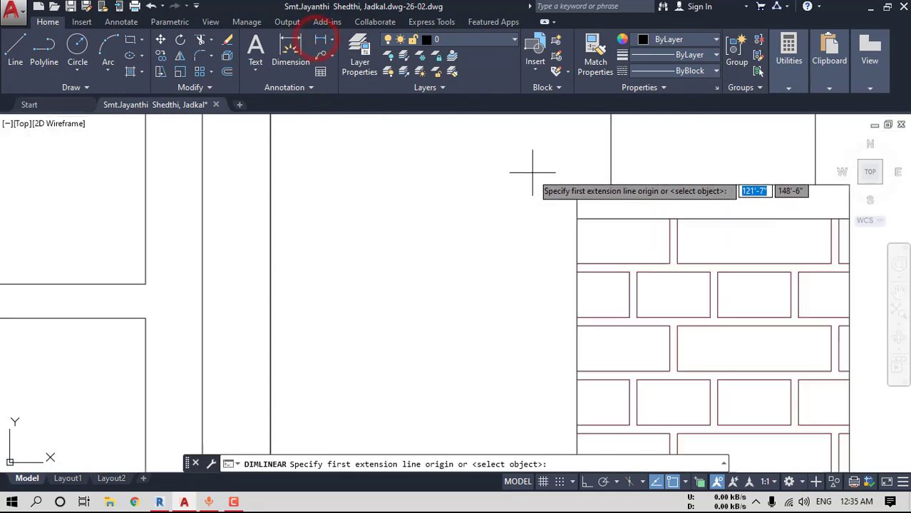
click(610, 188)
click(577, 185)
scroll(579, 188, down, 8)
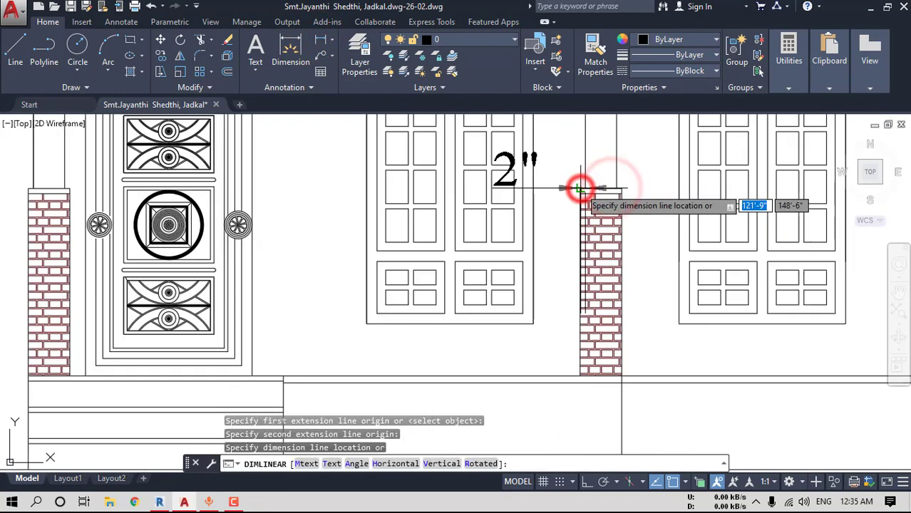
key(Escape)
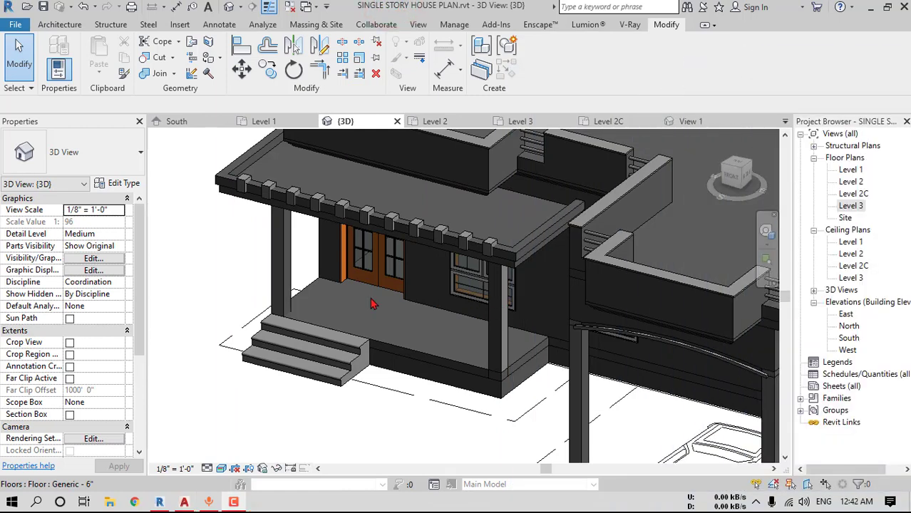
In the Revit 3D view, temporarily isolate the two porch columns and the floor slab beneath them
middle_drag(353, 322, 353, 331)
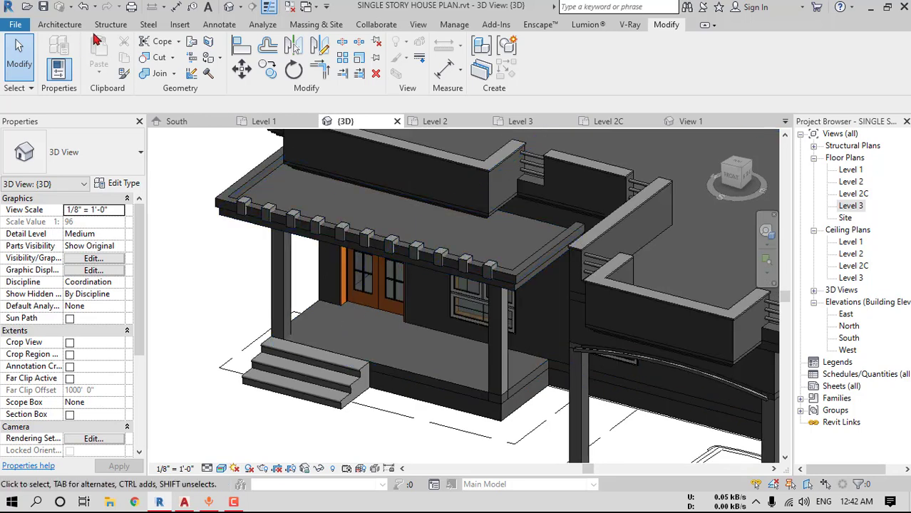
click(64, 26)
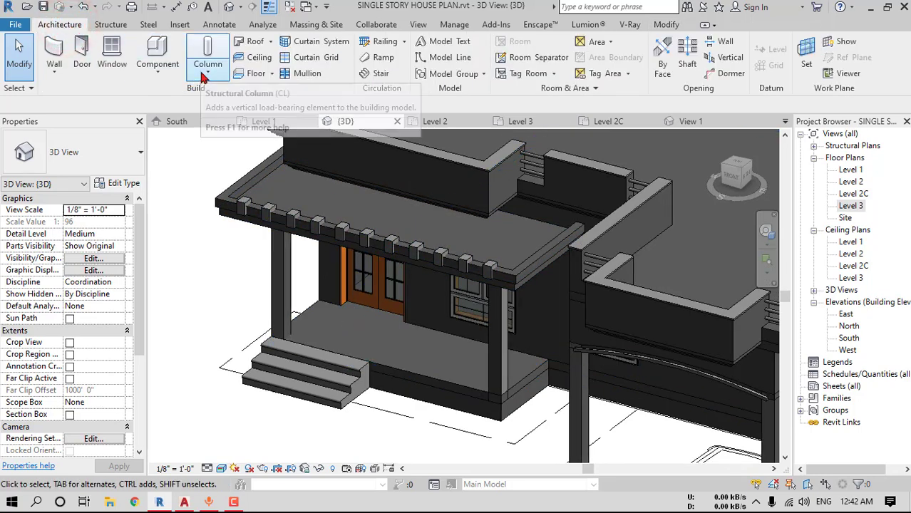
scroll(283, 285, up, 2)
click(283, 273)
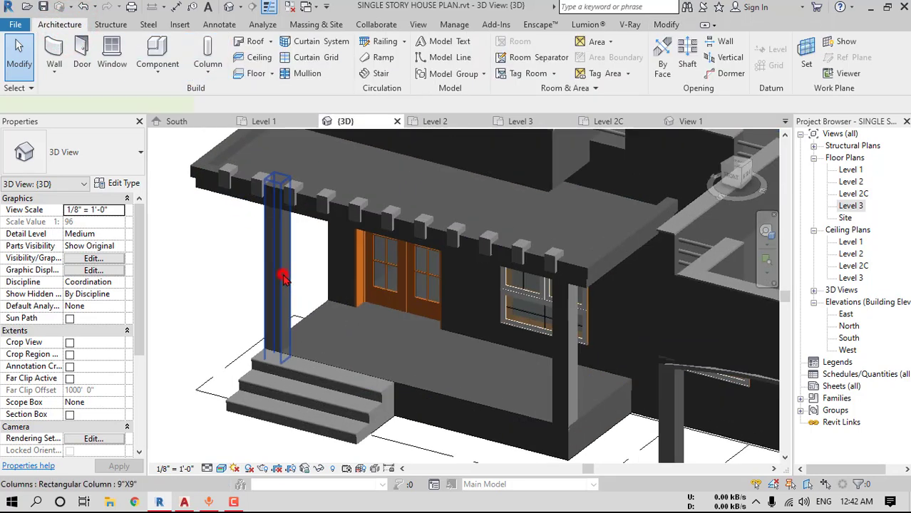
ctrl+click(561, 331)
ctrl+click(479, 351)
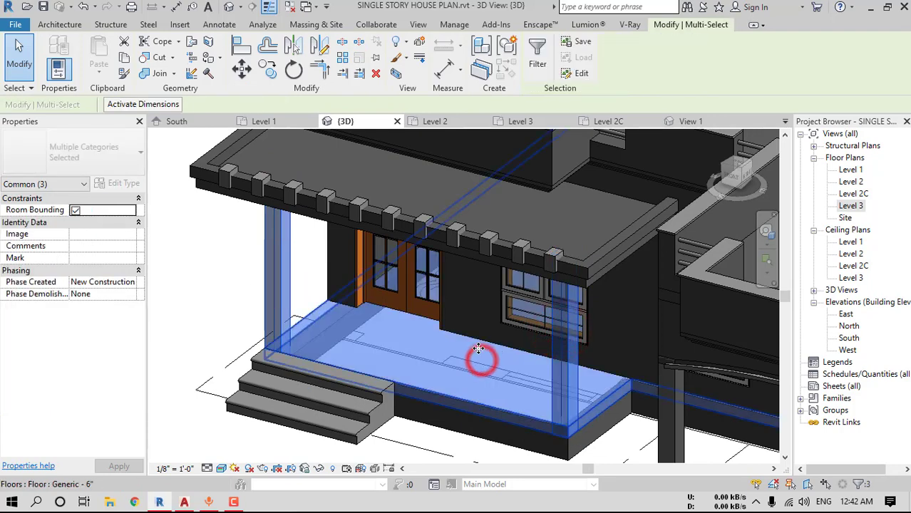
click(318, 468)
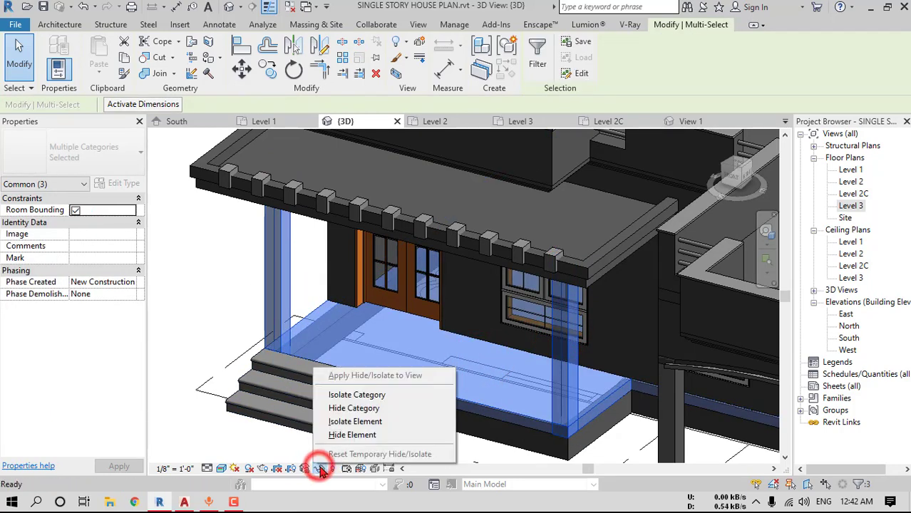
click(352, 421)
shift+middle_drag(433, 380, 549, 370)
scroll(708, 248, up, 3)
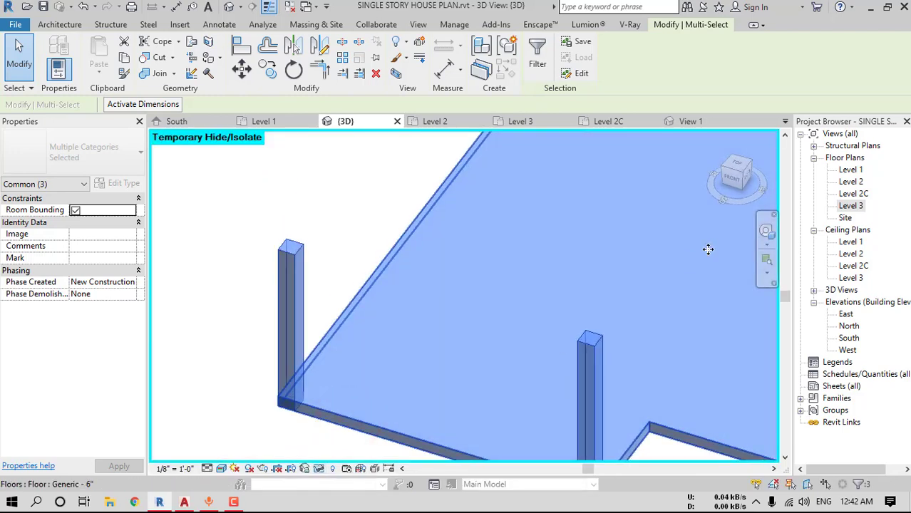
key(Escape)
scroll(542, 277, down, 1)
click(160, 71)
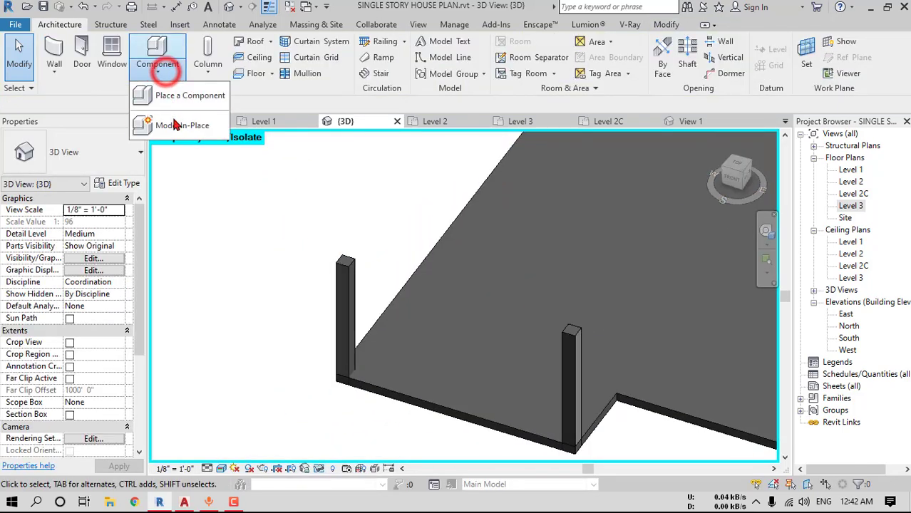
click(174, 121)
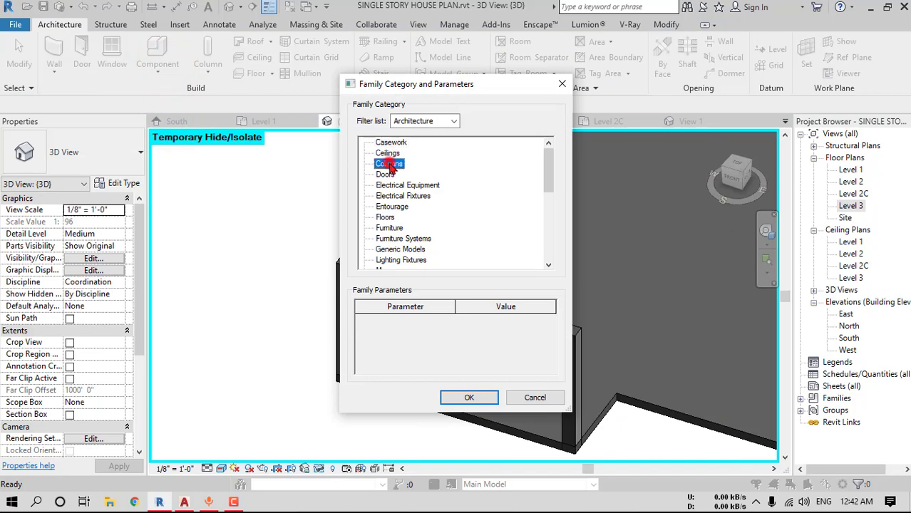
click(467, 398)
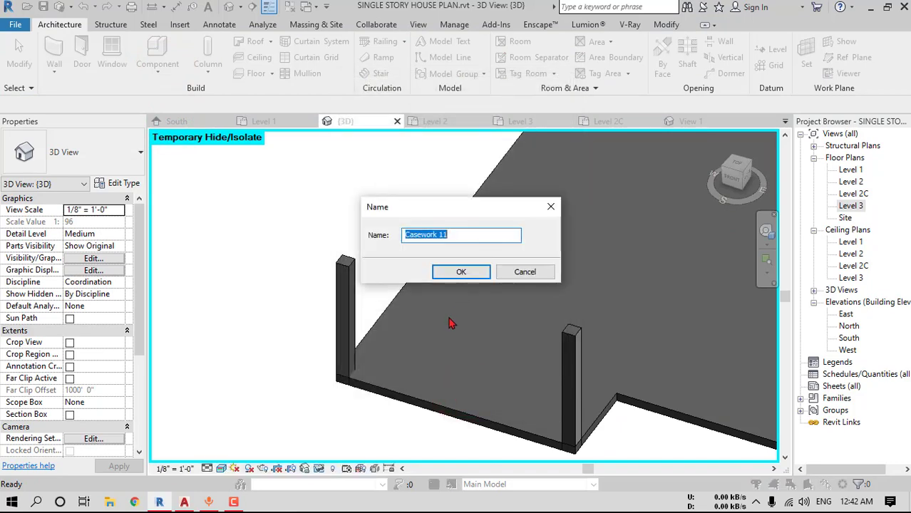
click(461, 273)
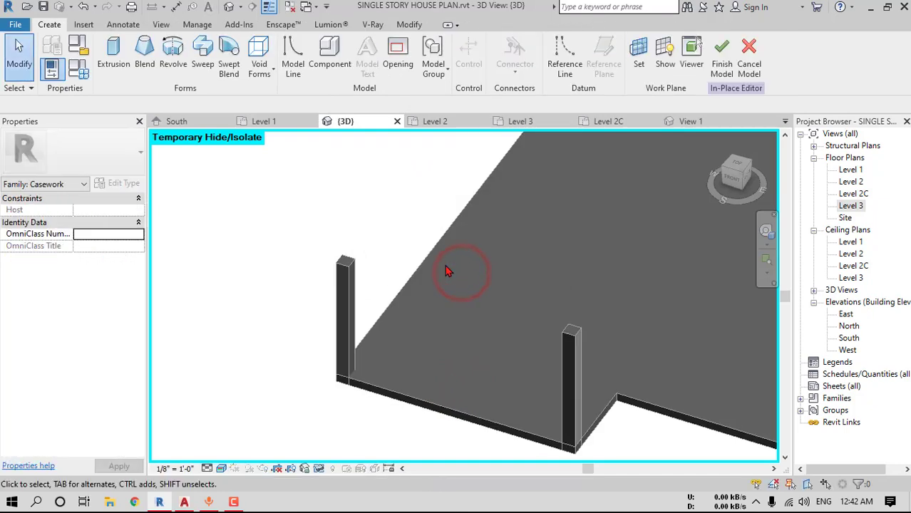
click(731, 164)
click(117, 50)
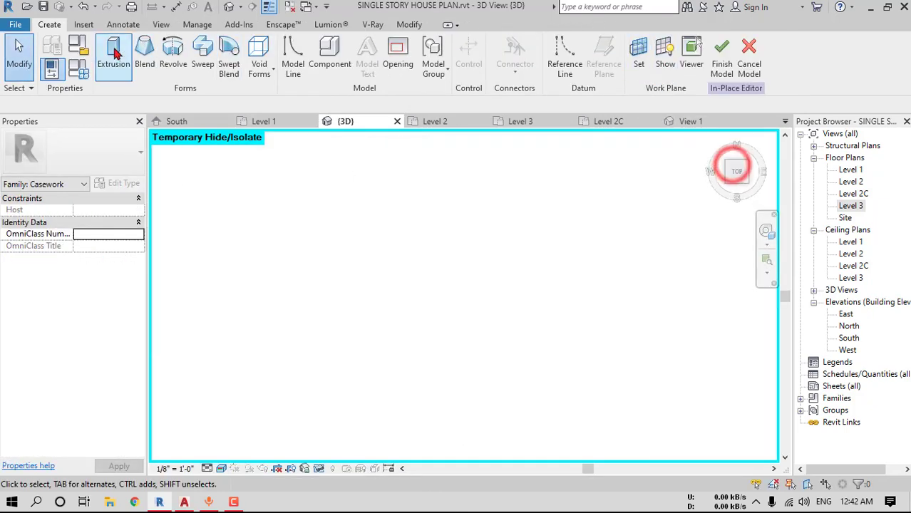
scroll(317, 416, up, 4)
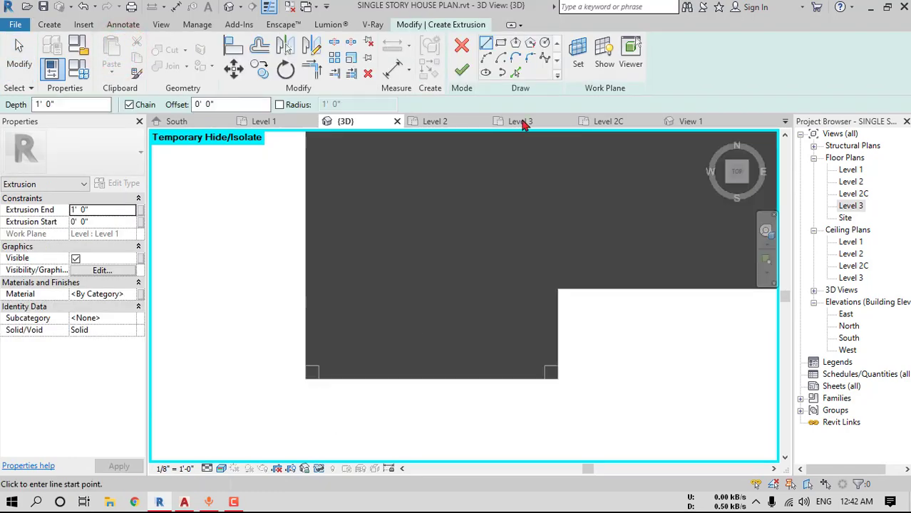
click(578, 52)
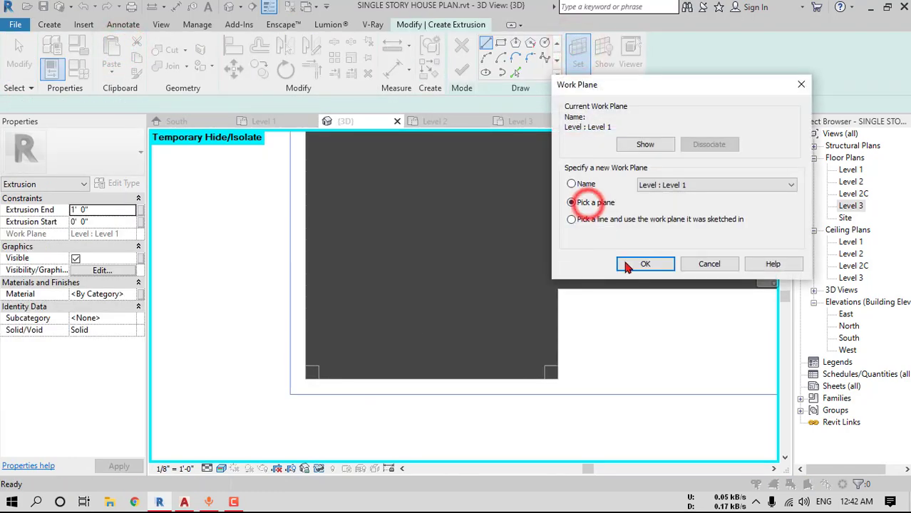
click(627, 264)
click(437, 319)
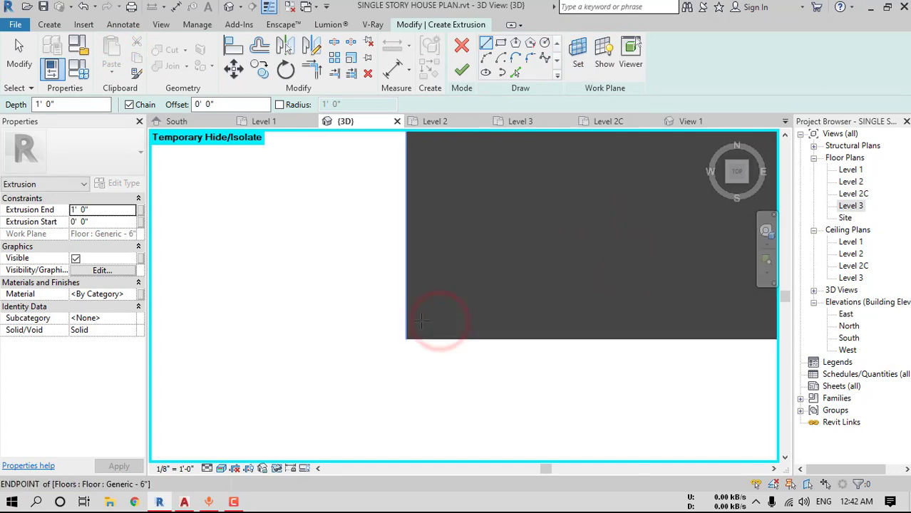
click(500, 42)
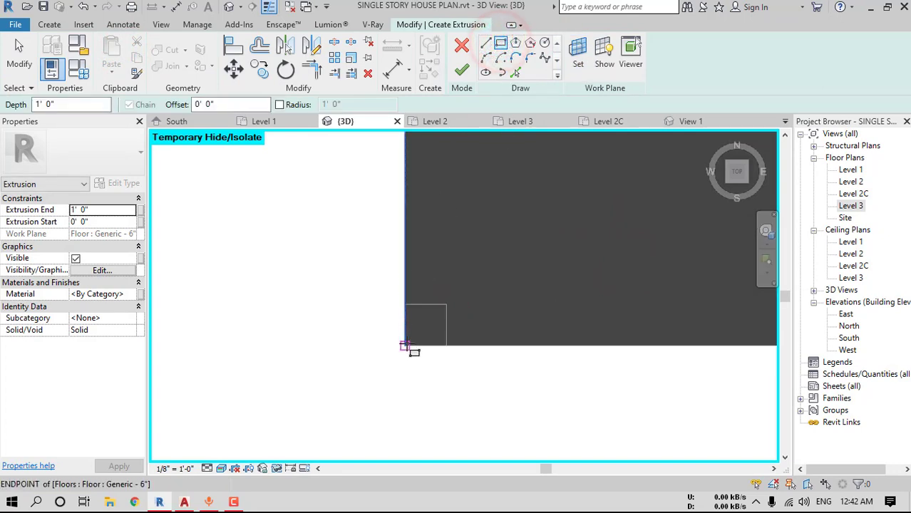
click(406, 343)
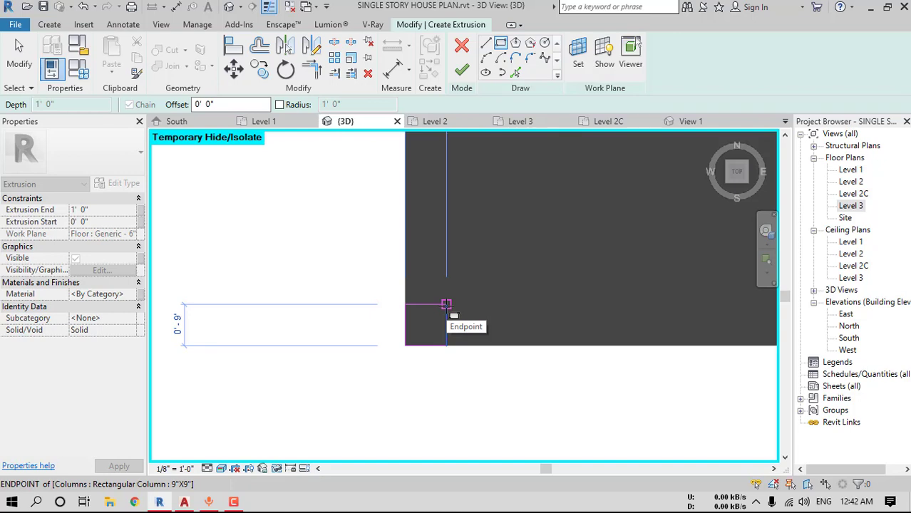
click(446, 305)
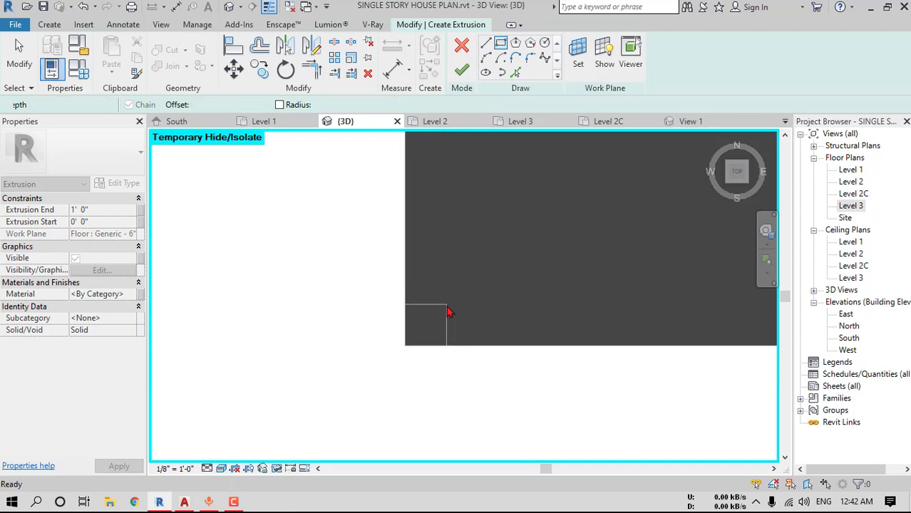
click(462, 50)
click(486, 260)
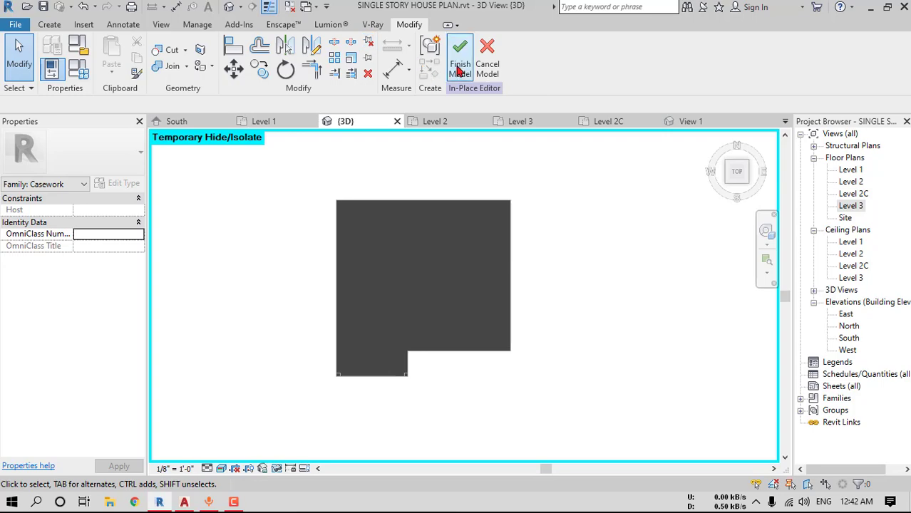
click(460, 69)
click(483, 257)
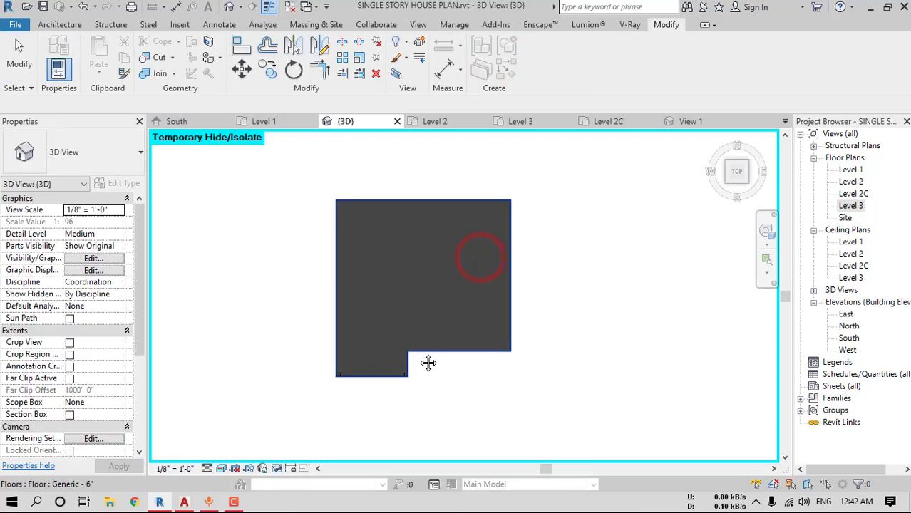
Move both porch columns together slightly inward from the front edge of the slab, working from the top view
scroll(385, 356, up, 5)
click(416, 337)
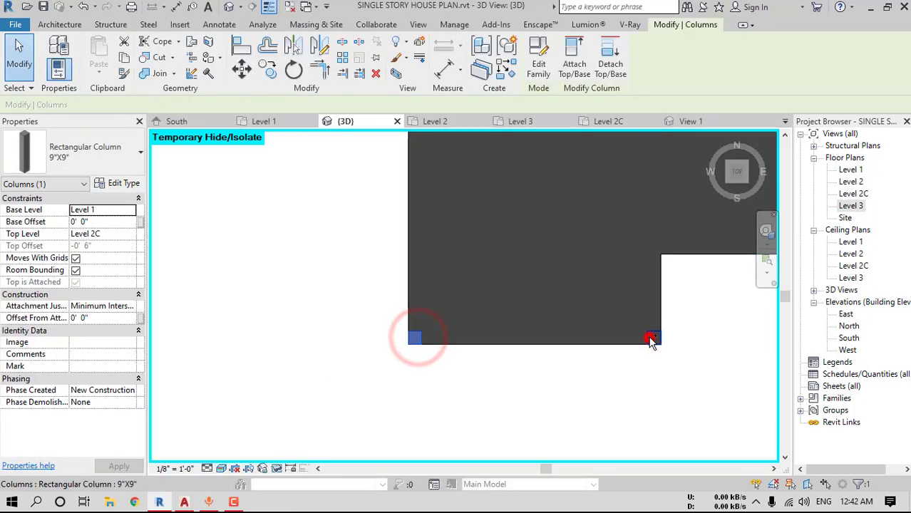
ctrl+click(652, 337)
key(m)
key(v)
scroll(435, 357, up, 4)
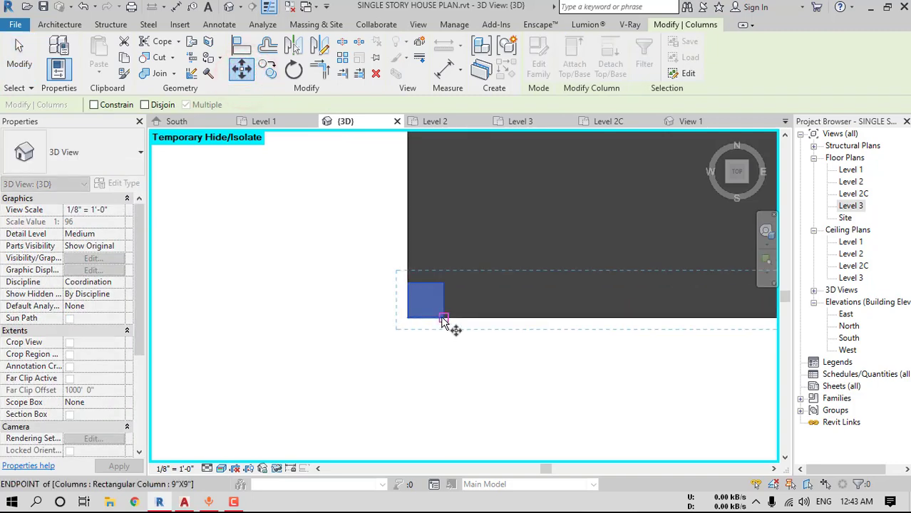
click(442, 319)
click(443, 309)
key(Escape)
scroll(429, 342, down, 1)
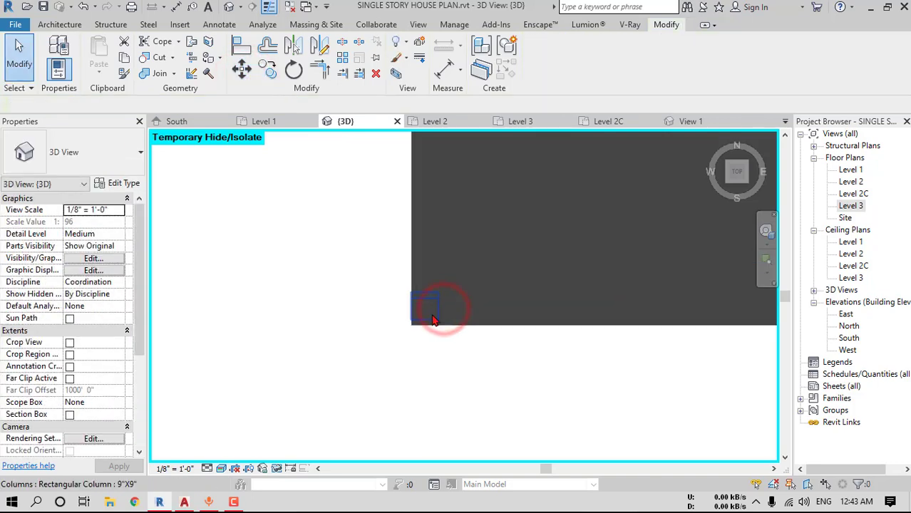
Move the west porch column slightly inward from the west side edge of the slab
click(430, 307)
click(241, 74)
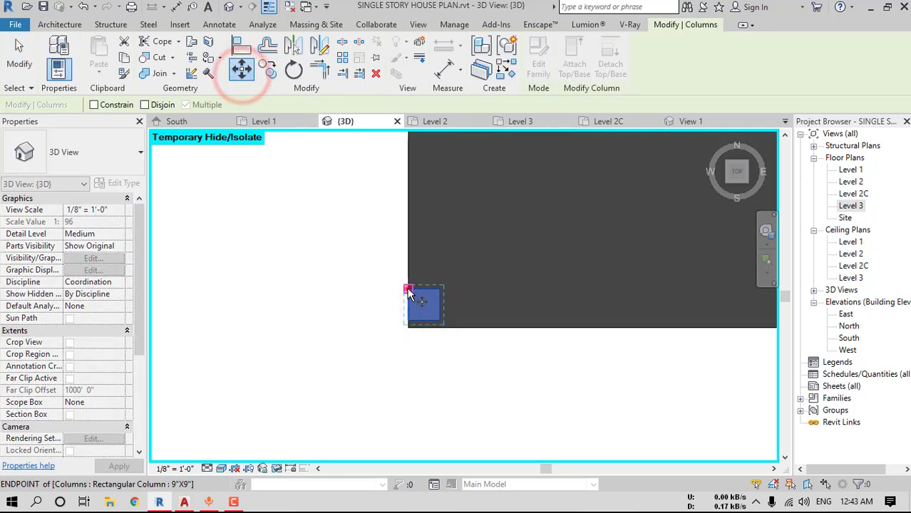
click(408, 289)
click(416, 289)
scroll(410, 289, down, 1)
middle_drag(412, 289, 224, 295)
key(Escape)
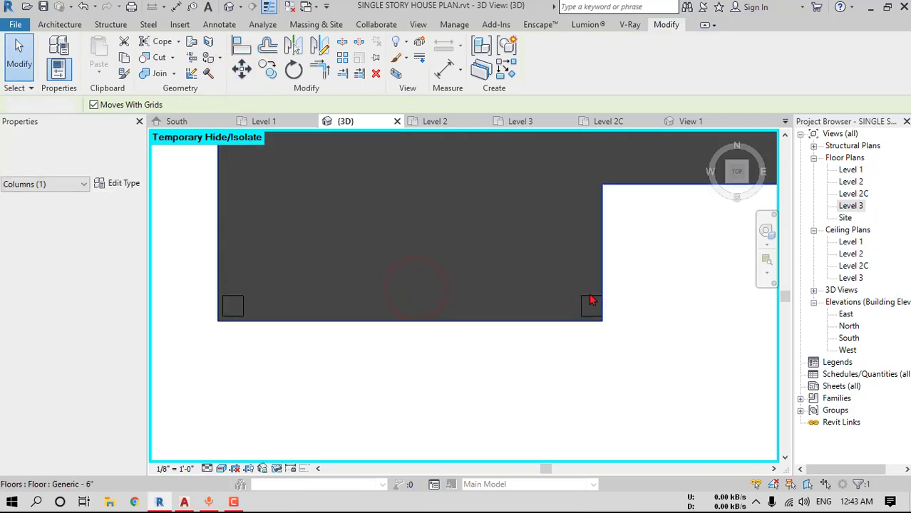
Move the east porch column slightly inward from the east side edge of the porch slab
click(597, 298)
click(241, 69)
scroll(570, 300, up, 1)
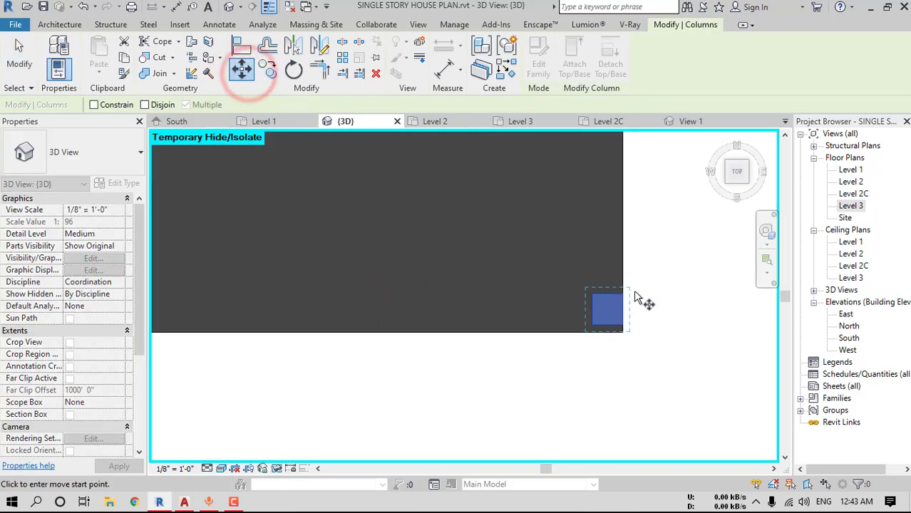
click(622, 294)
click(617, 294)
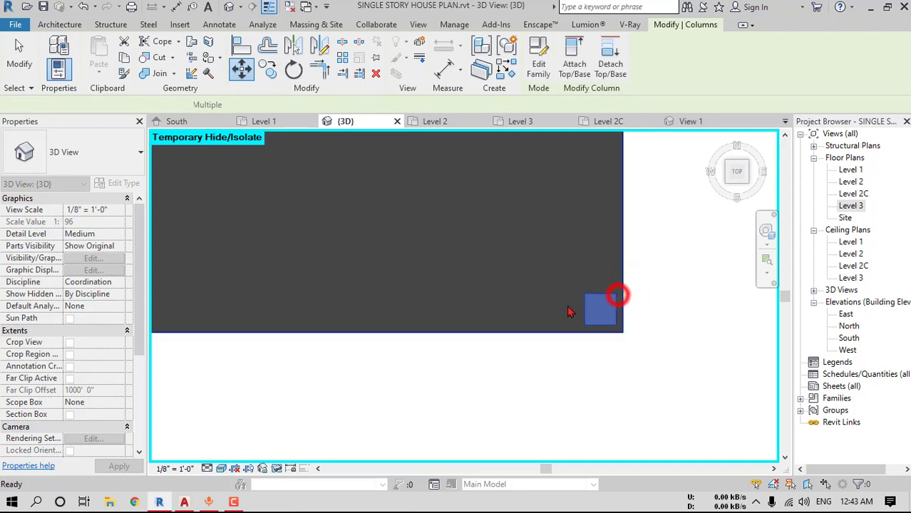
key(Escape)
scroll(570, 311, down, 1)
middle_drag(568, 319, 648, 320)
Start an in-place Casework model with an extrusion, picking the porch slab's top face as its work plane
click(60, 24)
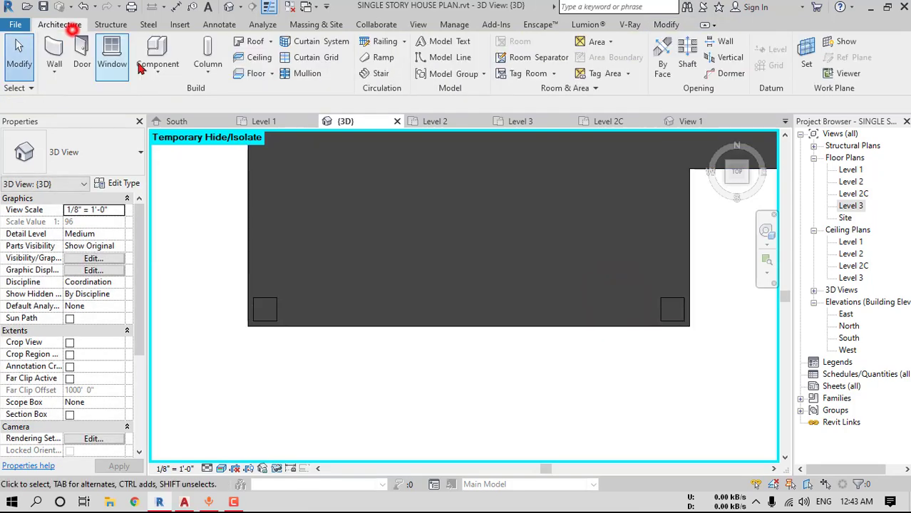
click(159, 72)
click(167, 121)
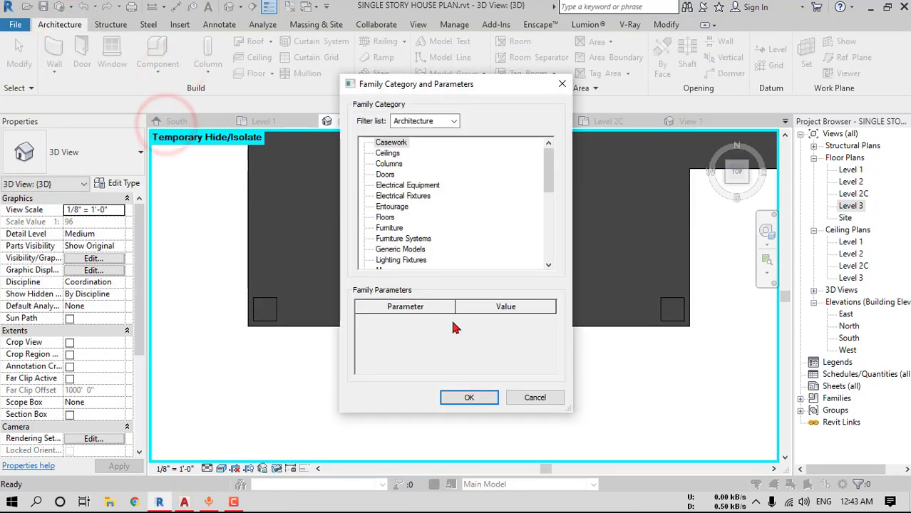
click(464, 398)
click(467, 267)
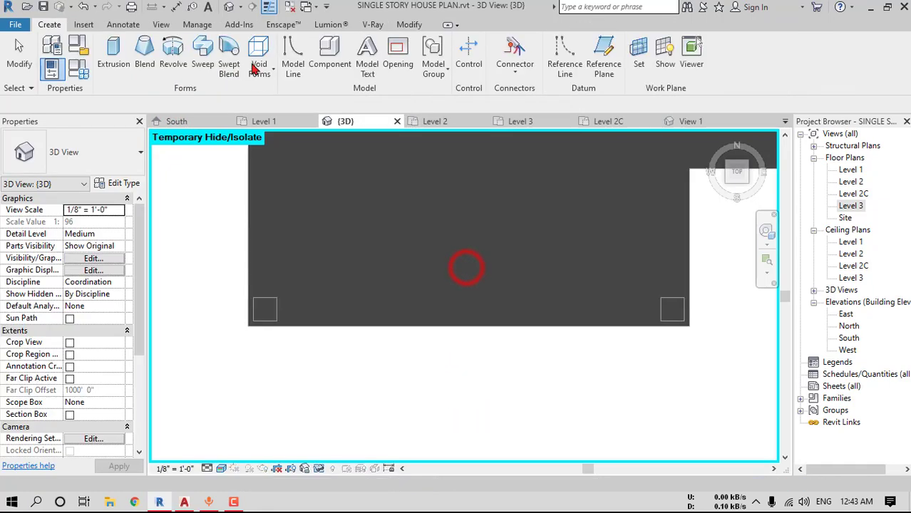
click(114, 52)
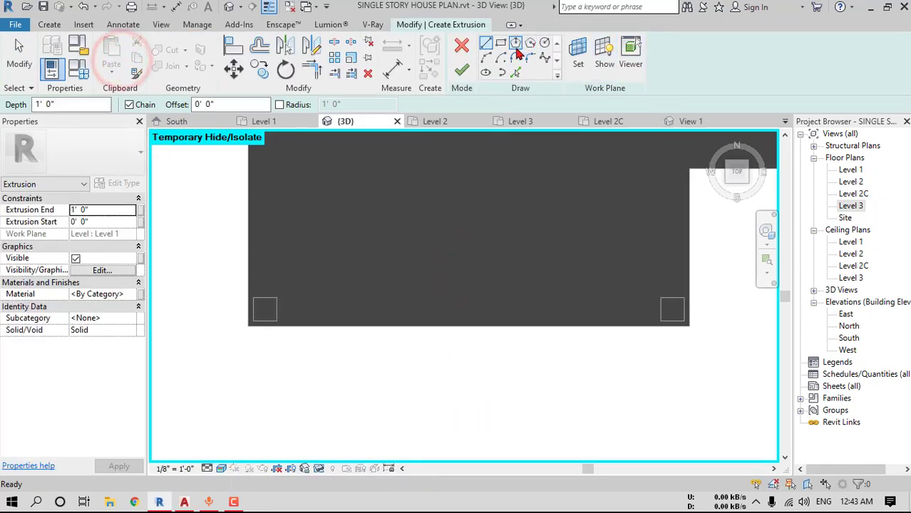
click(575, 54)
click(580, 201)
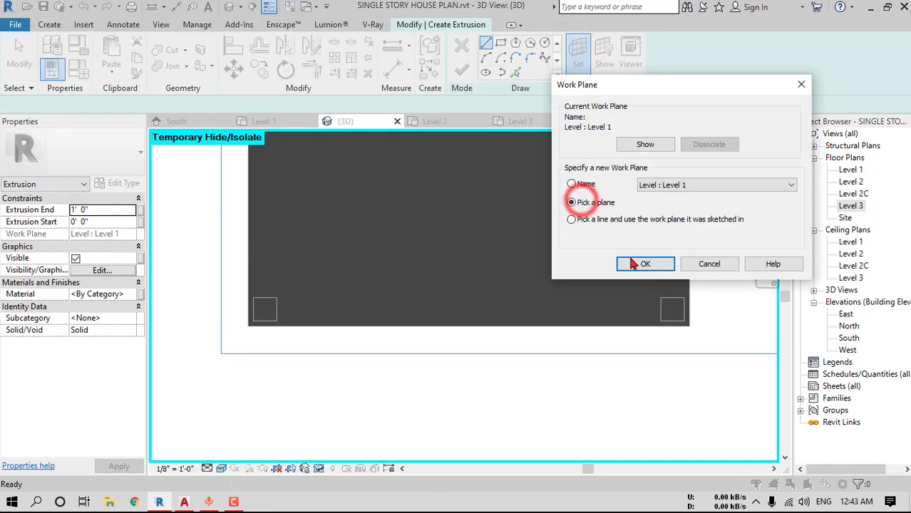
click(631, 261)
click(488, 245)
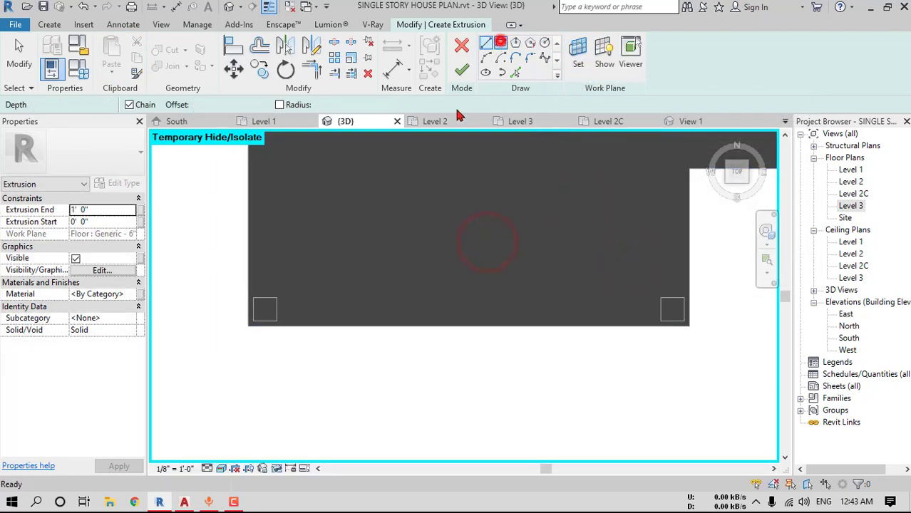
Sketch a rectangle around the west porch column and a second rectangle offset outward to the slab edges
click(500, 43)
click(248, 292)
click(289, 332)
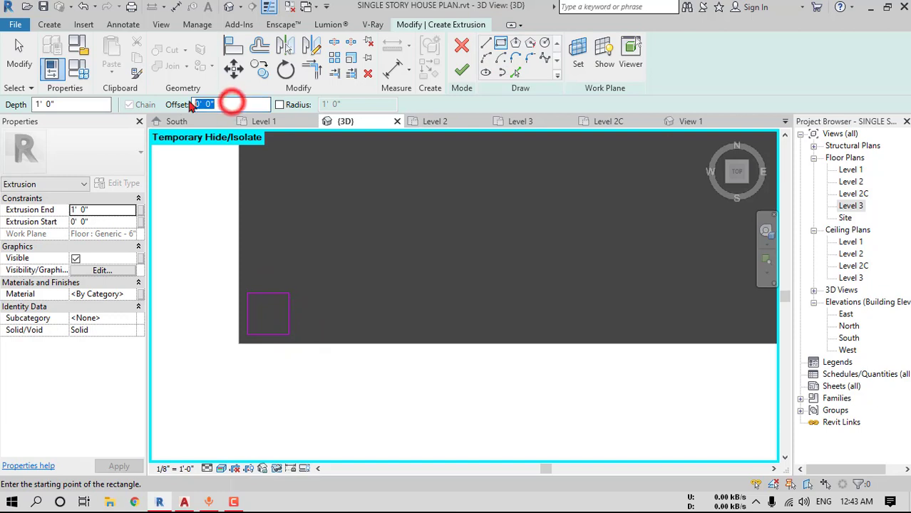
click(246, 293)
click(289, 334)
key(Escape)
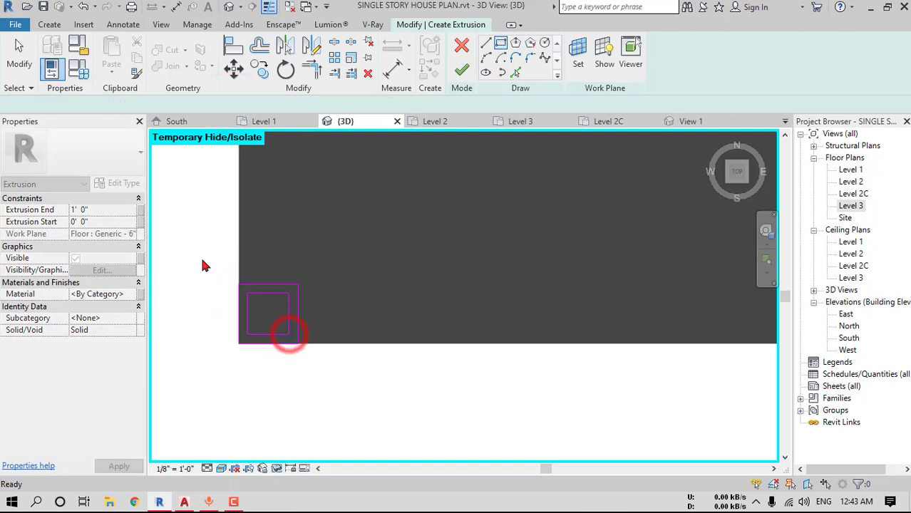
Copy both sketched rectangles from the west porch column to the east one and complete the extrusion sketch
click(201, 259)
click(257, 70)
click(248, 293)
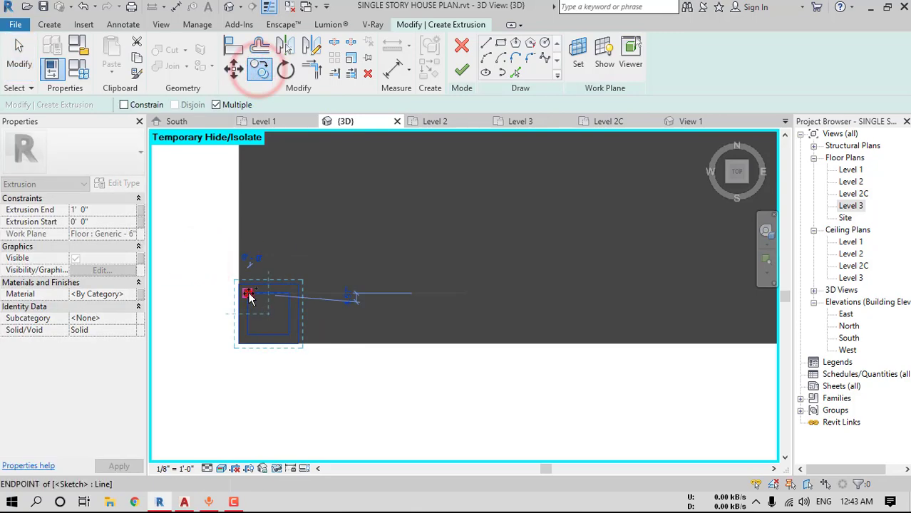
scroll(283, 295, down, 2)
click(672, 297)
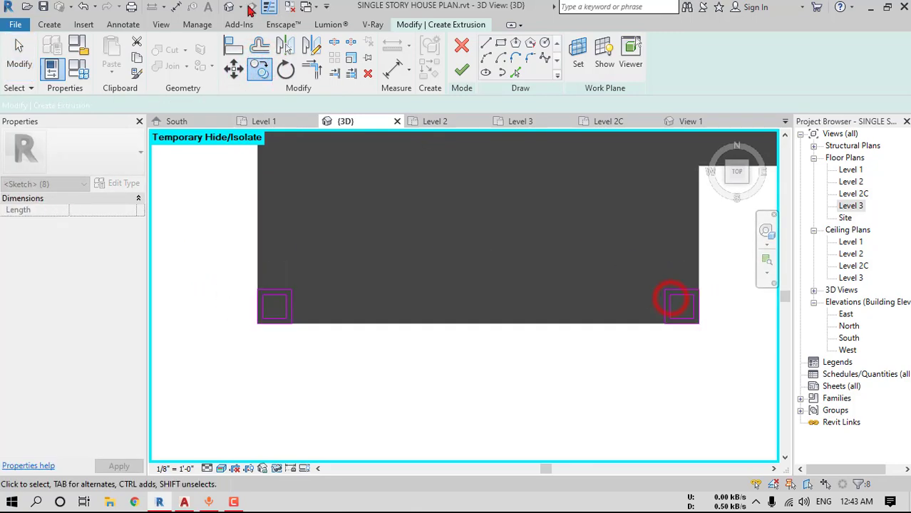
key(Escape)
click(228, 6)
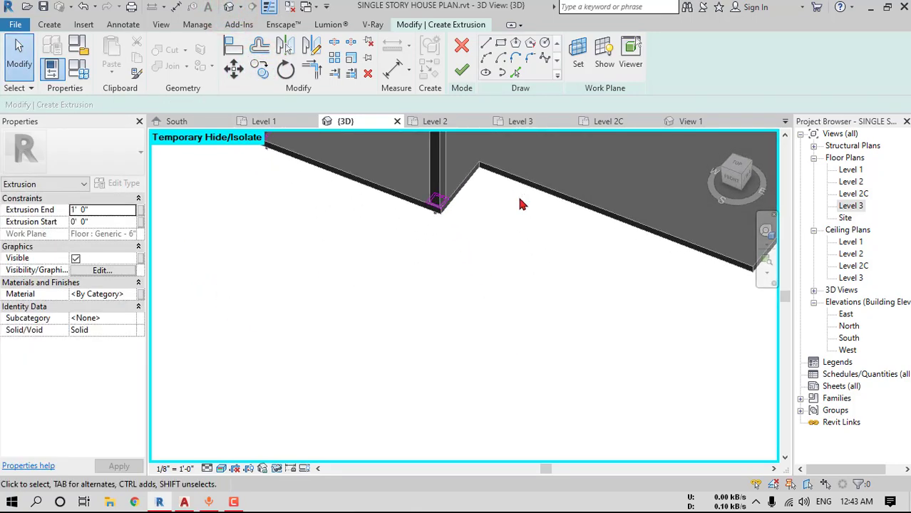
click(461, 70)
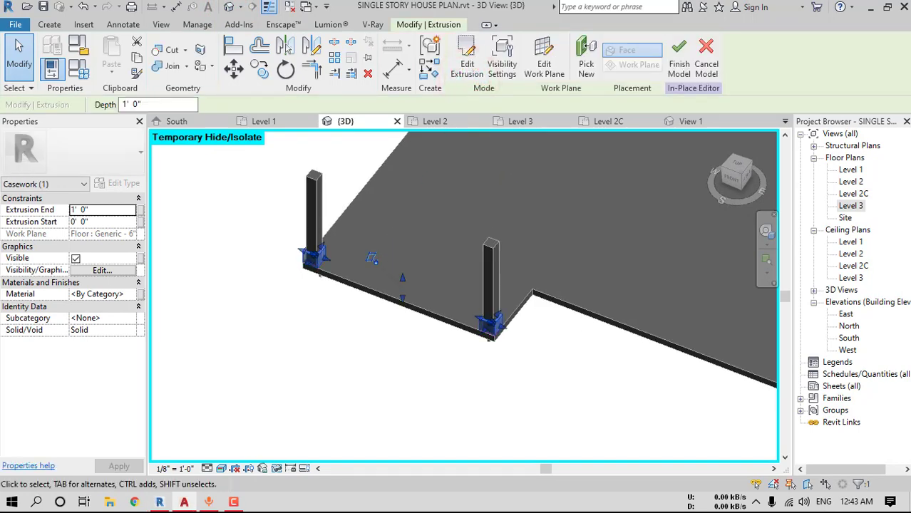
Switch to the AutoCAD elevation drawing and measure the height of the brick column base
key(alt+Tab)
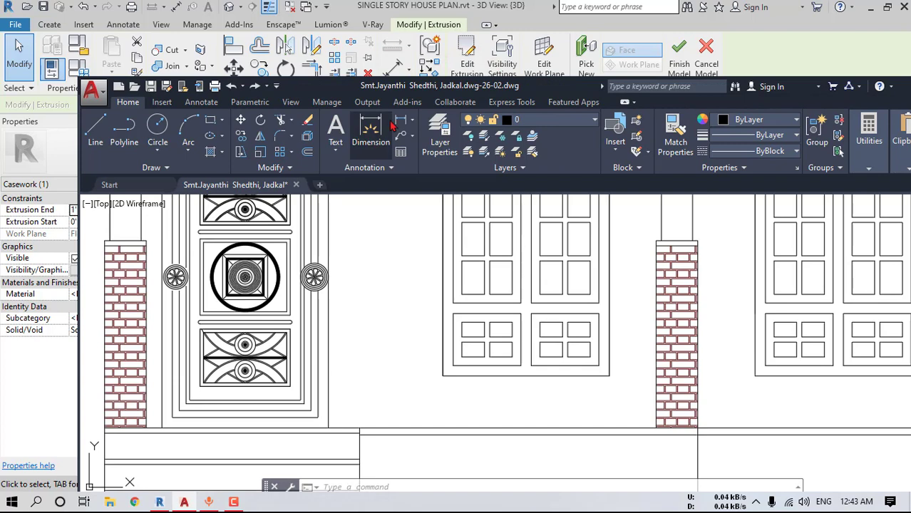
click(391, 126)
click(655, 243)
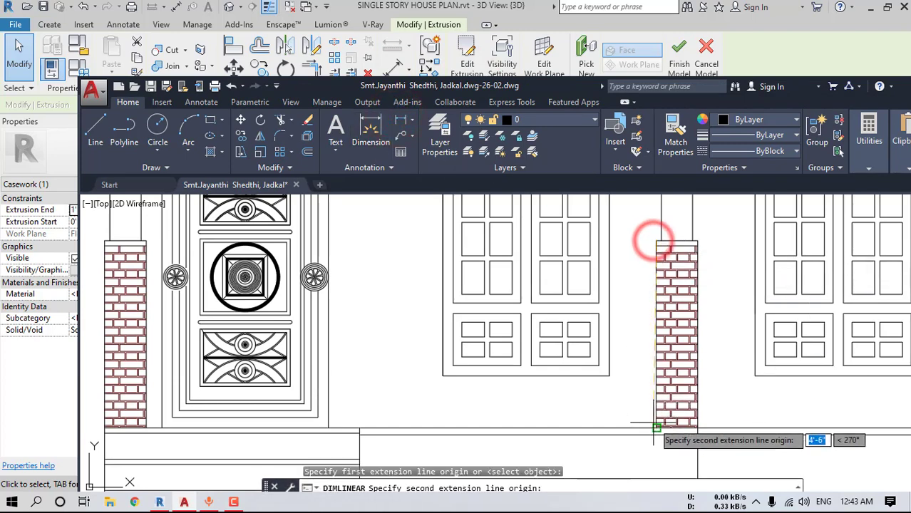
click(655, 428)
key(Escape)
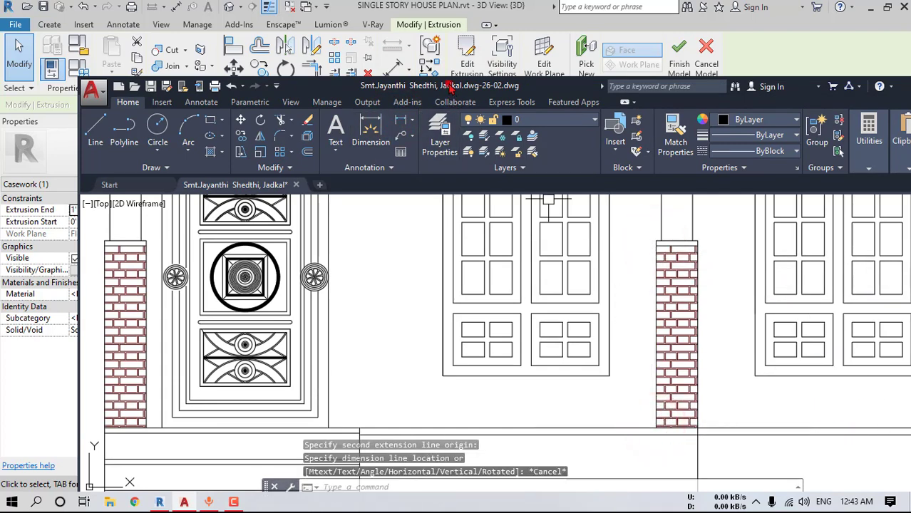
Return to Revit, set the porch column bases' extrusion end to 4'6", and finish the in-place model
key(alt+Tab)
click(448, 85)
click(128, 211)
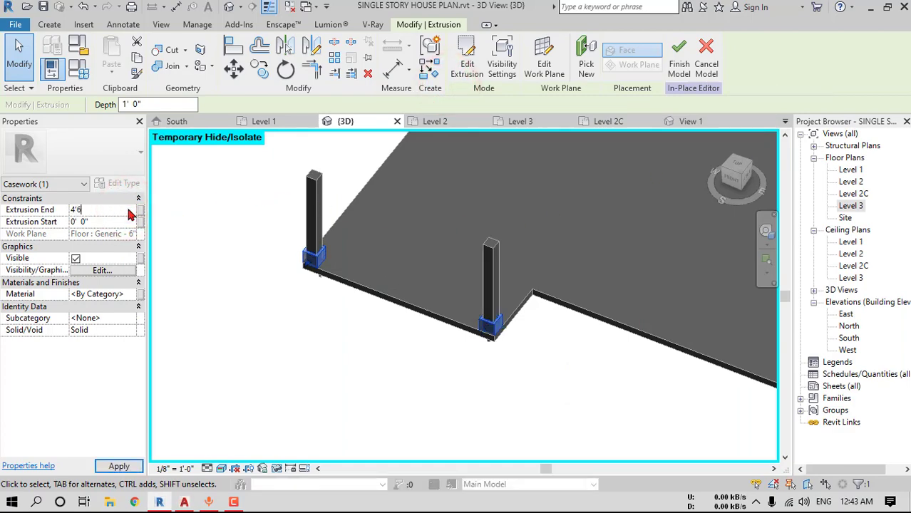
key(Return)
click(397, 350)
shift+middle_drag(397, 349, 563, 310)
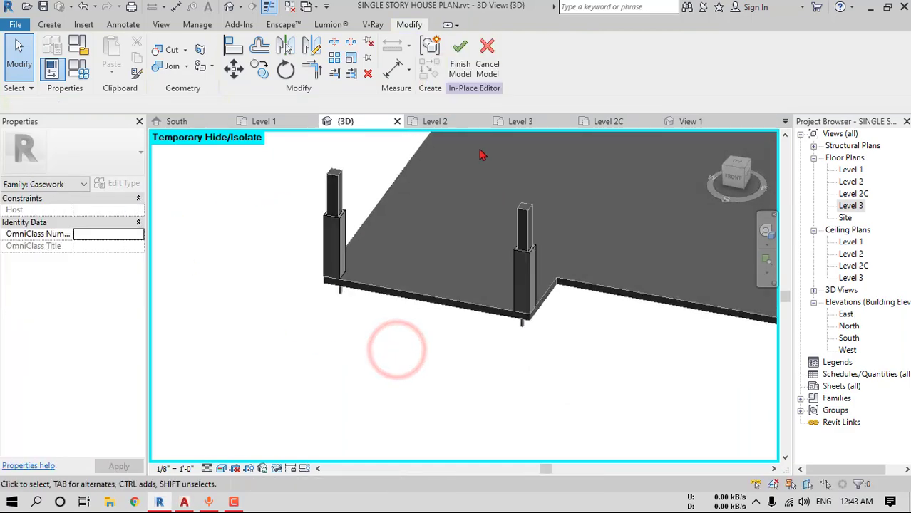
click(456, 64)
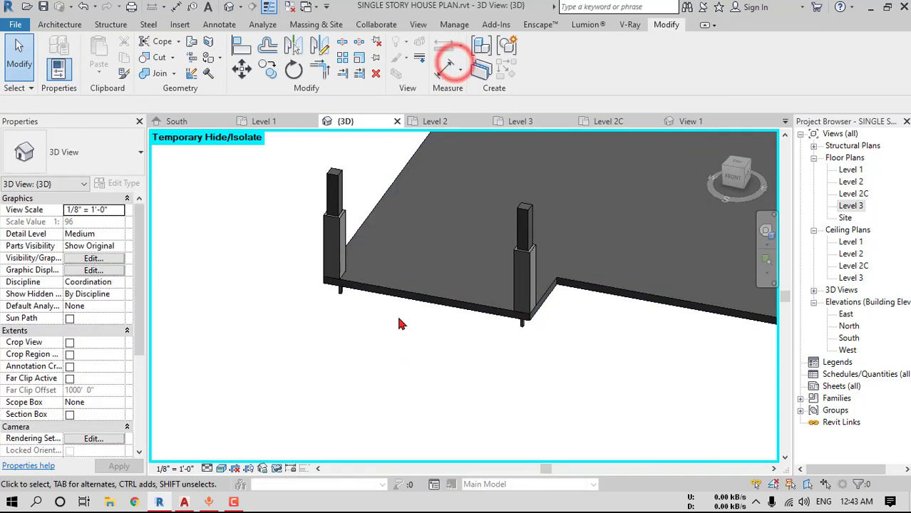
Reset the temporary isolation so the whole house is shown, and bring the carport columns into view
click(279, 472)
click(292, 451)
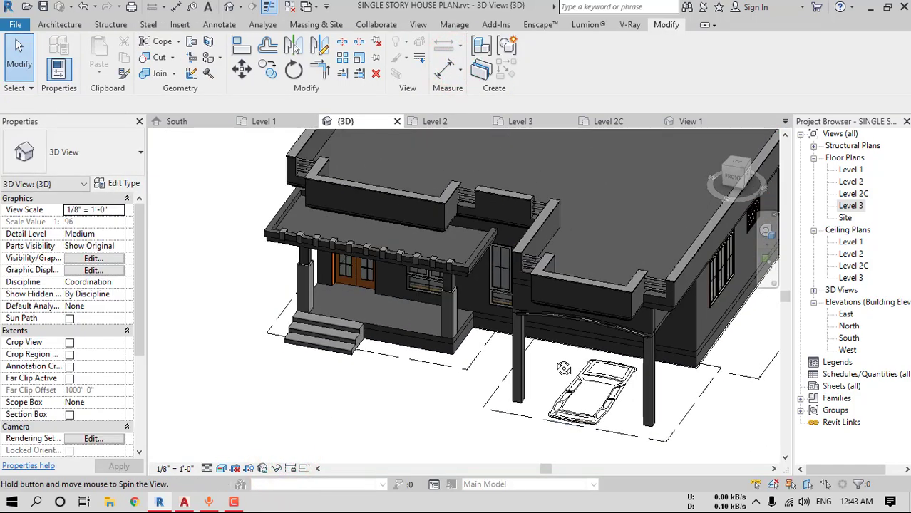
shift+middle_drag(563, 368, 484, 299)
scroll(486, 296, up, 2)
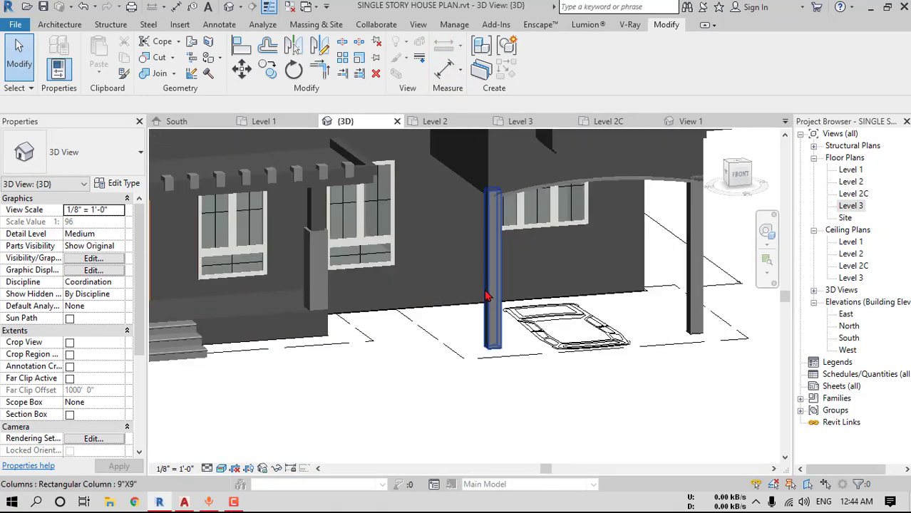
Temporarily isolate the two carport columns and look at them from the top
click(485, 296)
ctrl+click(697, 270)
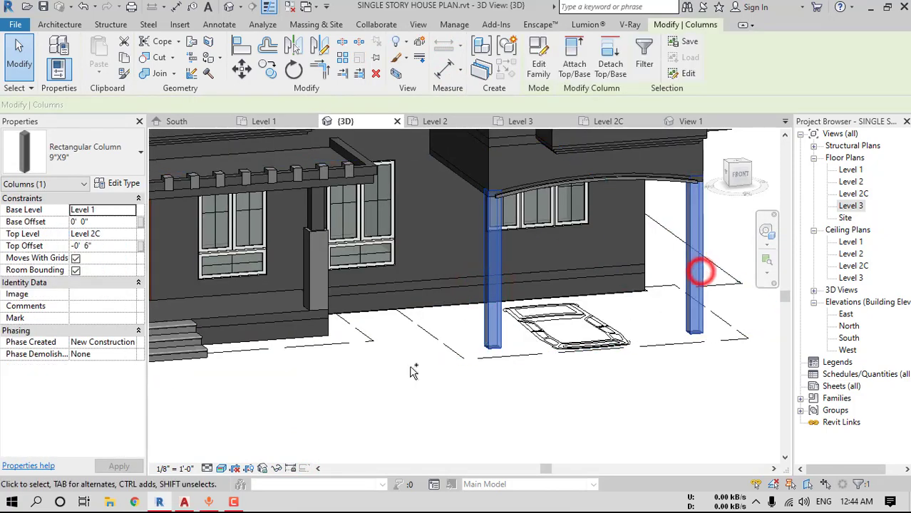
click(275, 472)
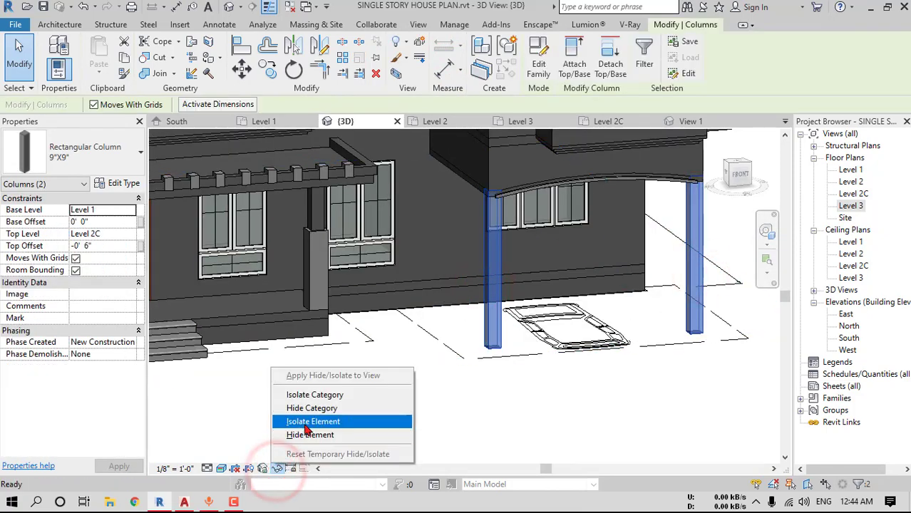
click(304, 422)
click(737, 163)
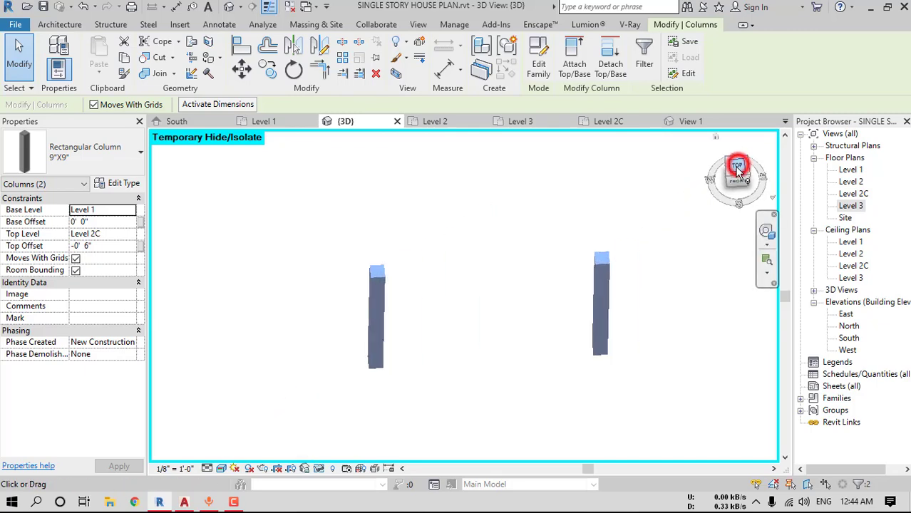
Start another in-place Casework model for the carport column bases and begin an extrusion
click(59, 25)
click(157, 68)
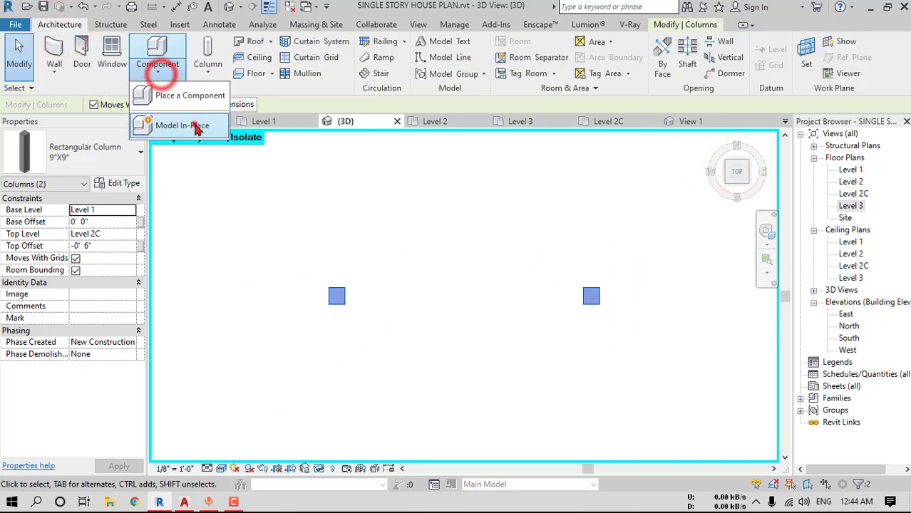
click(187, 117)
click(469, 398)
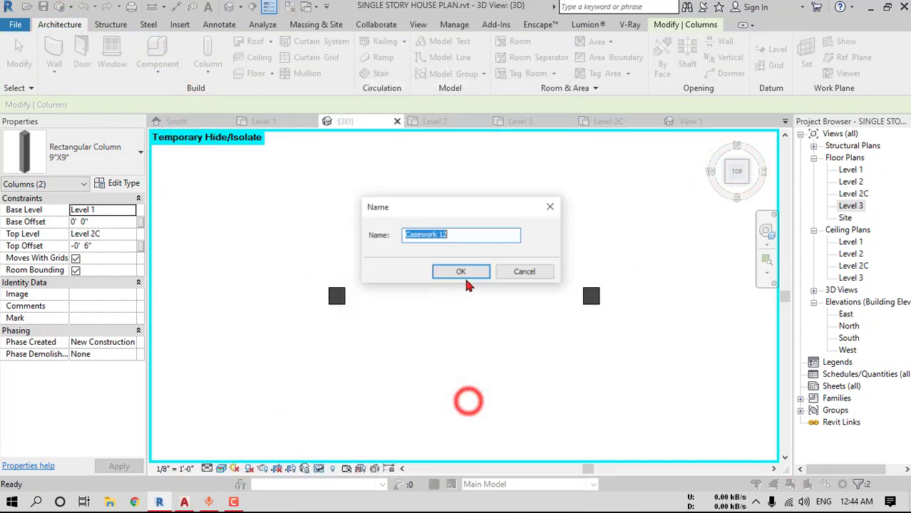
click(467, 270)
click(121, 63)
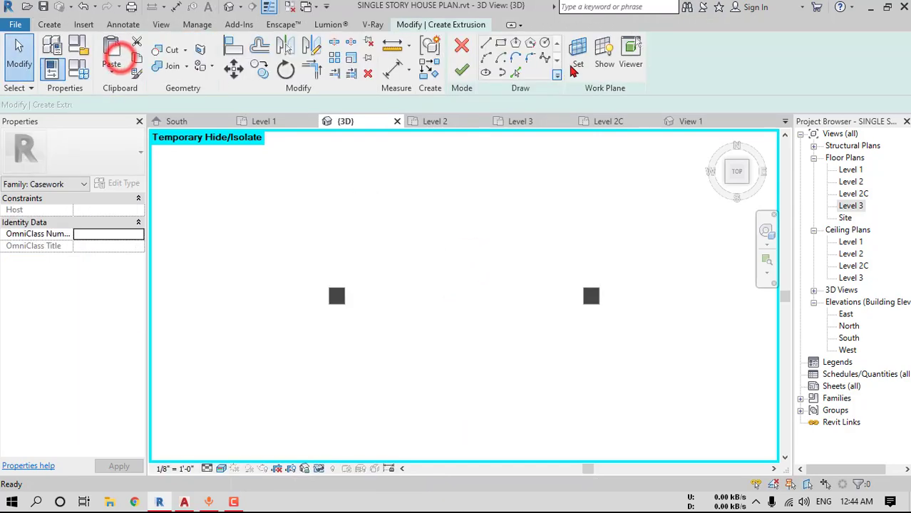
Sketch a rectangle around the west carport column and a second rectangle offset 2" outward from it
click(500, 44)
click(302, 308)
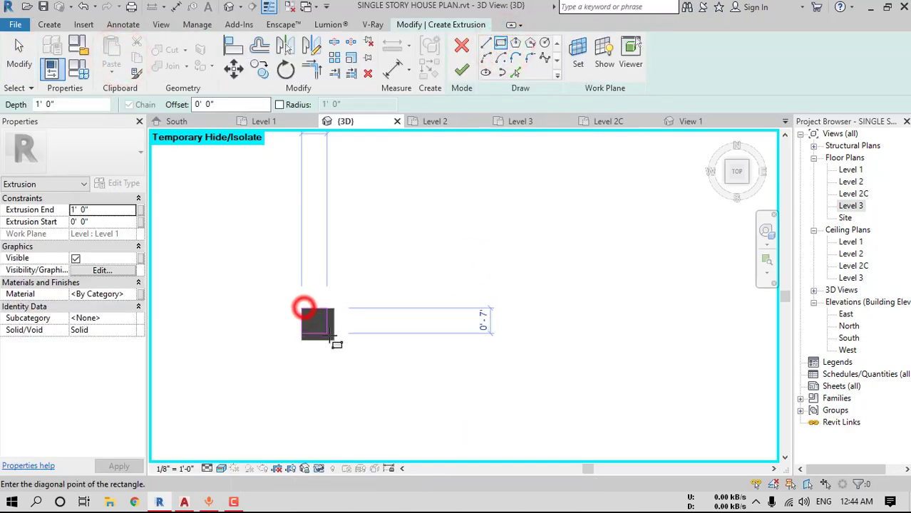
click(333, 339)
click(500, 45)
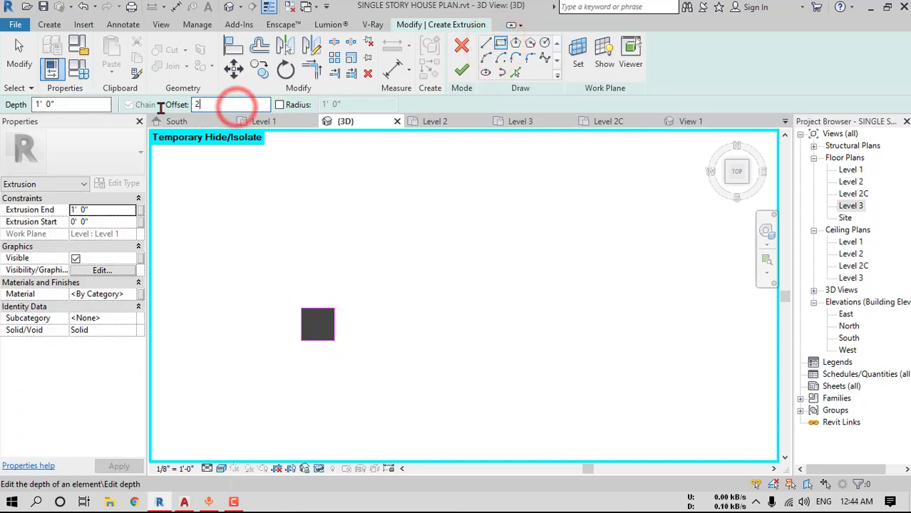
click(303, 308)
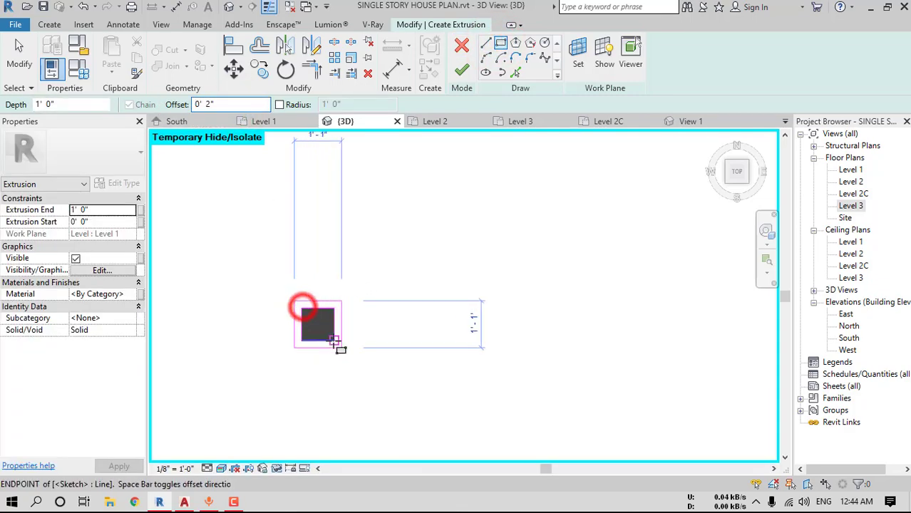
click(334, 340)
key(Escape)
Copy both rectangles from the west carport column to the east one and complete the extrusion sketch
drag(278, 274, 388, 367)
click(258, 69)
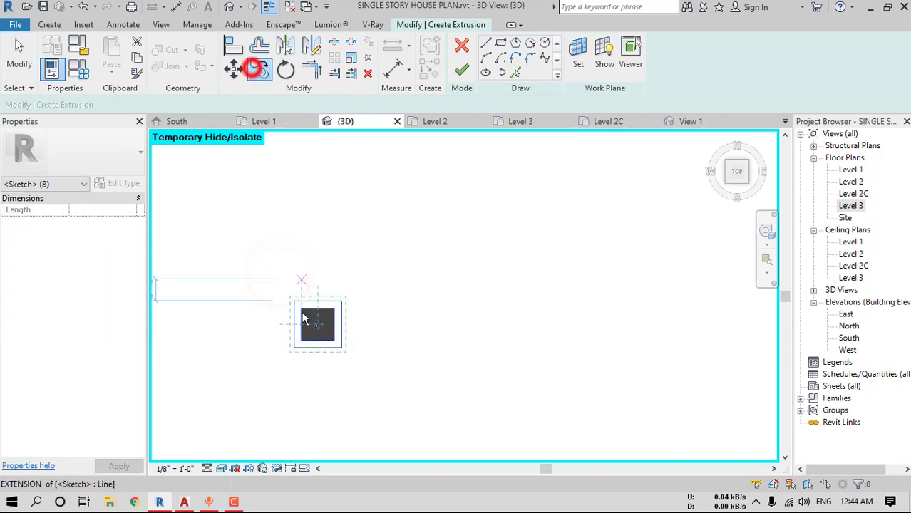
click(303, 310)
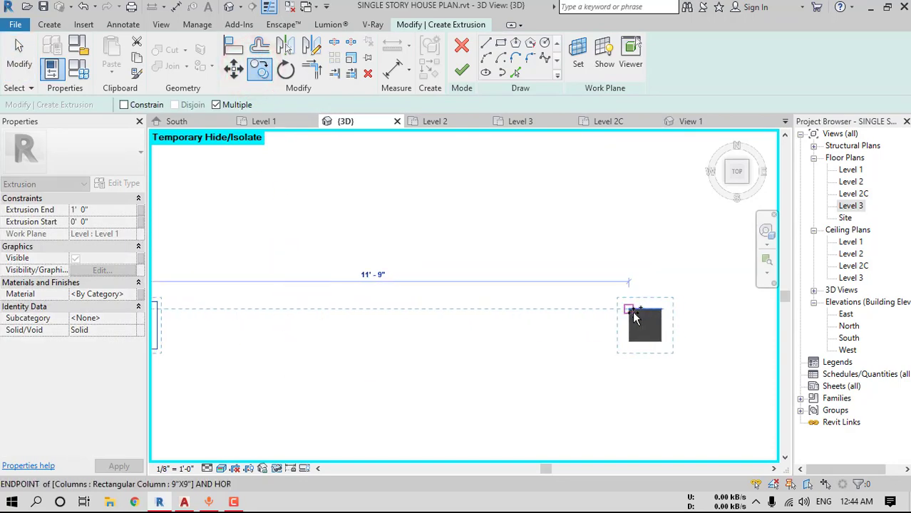
click(636, 315)
click(228, 7)
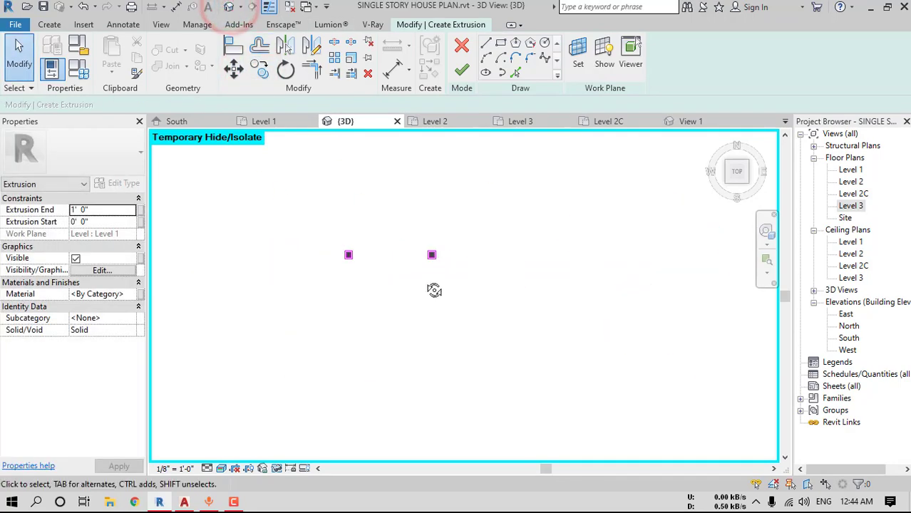
shift+middle_drag(434, 290, 472, 159)
click(460, 74)
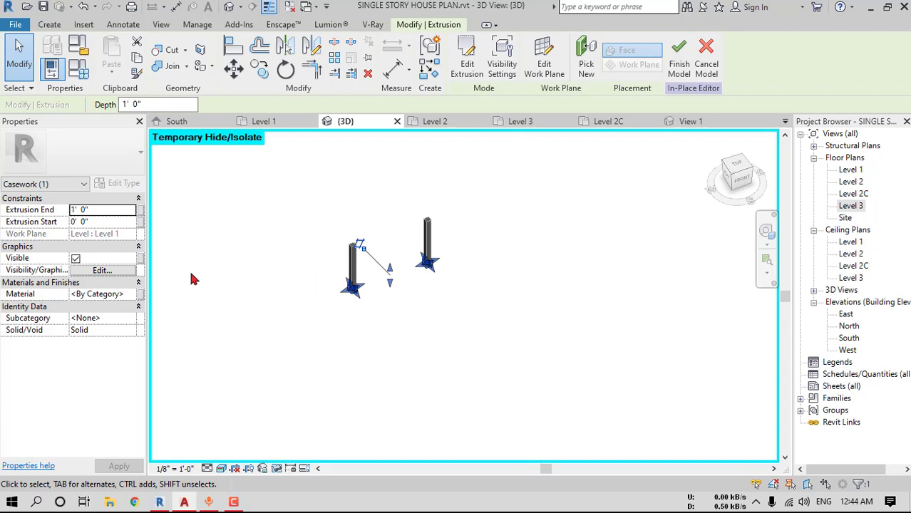
Set the extrusion end of the carport column bases to 6' 9"
scroll(357, 298, up, 2)
click(110, 216)
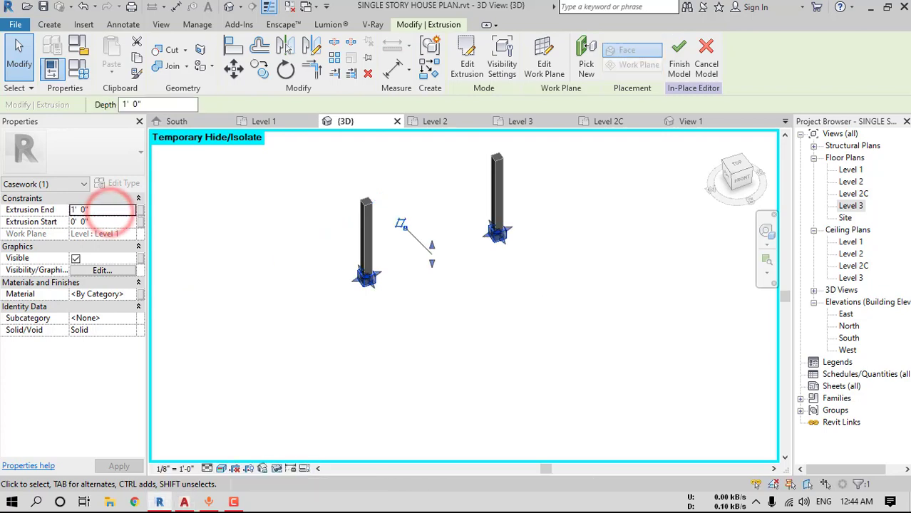
click(112, 210)
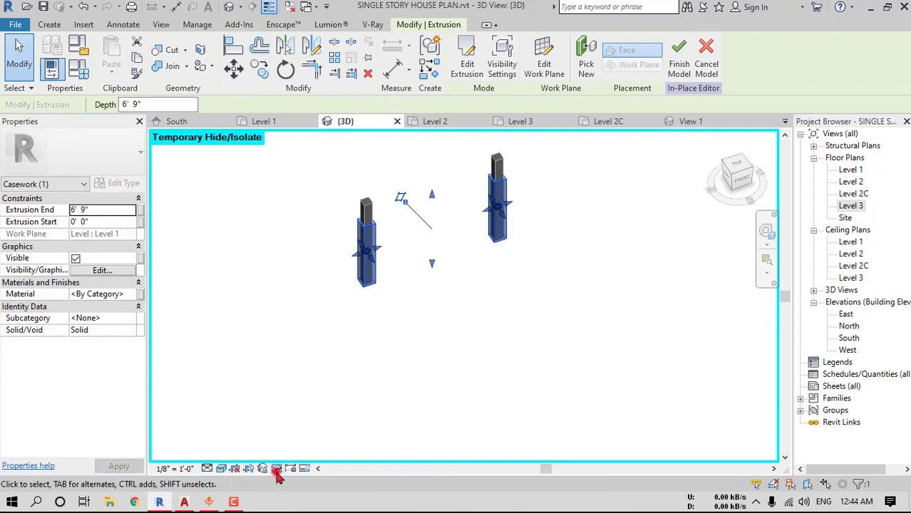
Reset the temporary isolation so the whole house shows, and finish the in-place model of the carport column bases
click(277, 472)
click(292, 433)
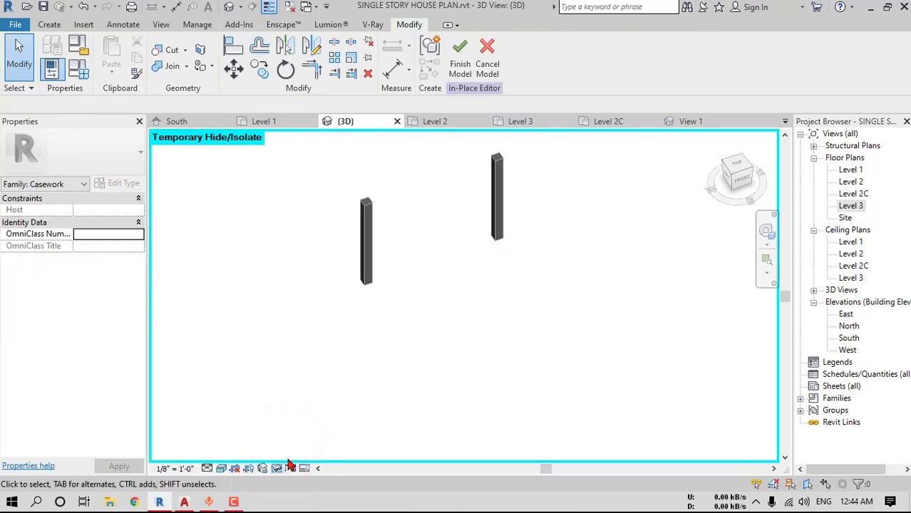
click(289, 467)
click(292, 452)
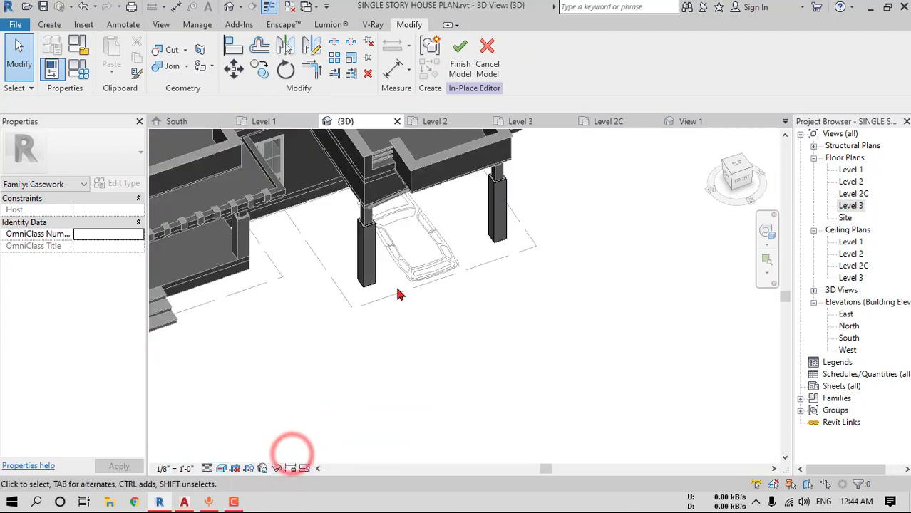
middle_drag(399, 294, 585, 280)
click(456, 66)
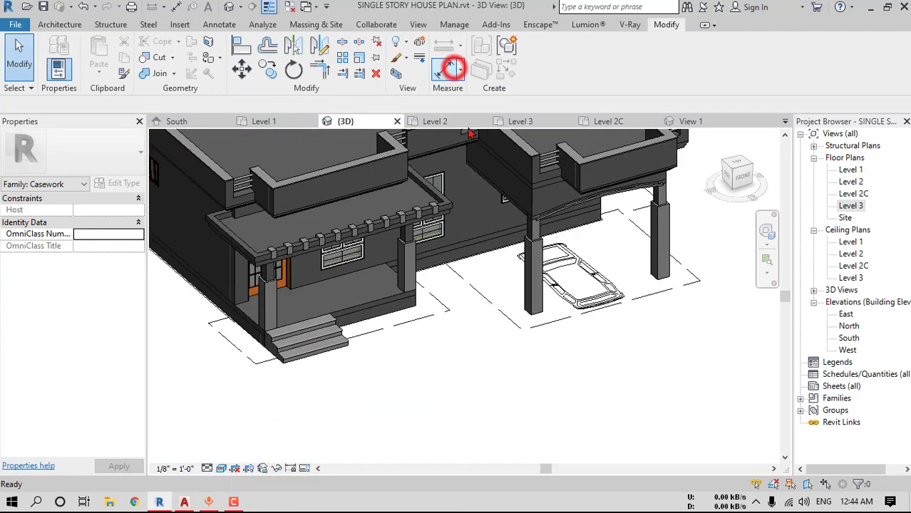
Align the top face of the carport column bases with the top of the porch column base
scroll(407, 235, up, 5)
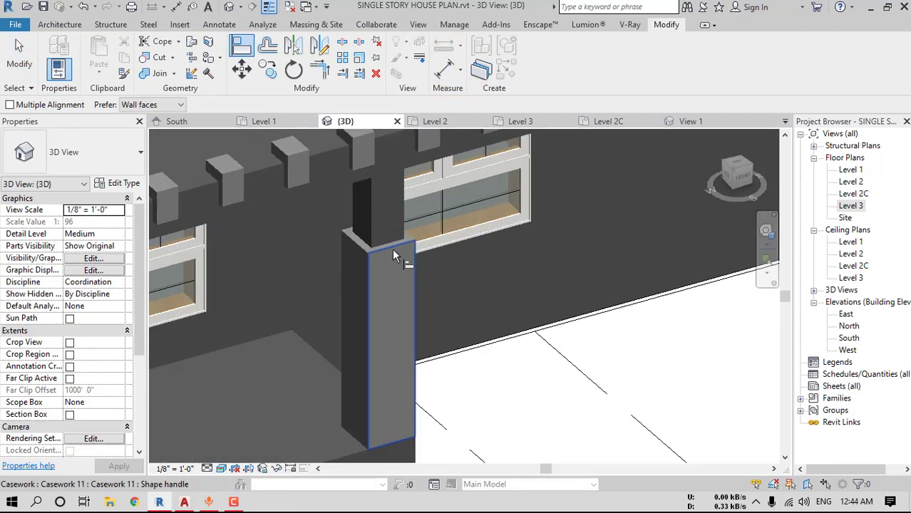
scroll(393, 249, up, 4)
middle_drag(415, 233, 428, 221)
click(431, 220)
scroll(429, 219, down, 5)
middle_drag(667, 268, 428, 255)
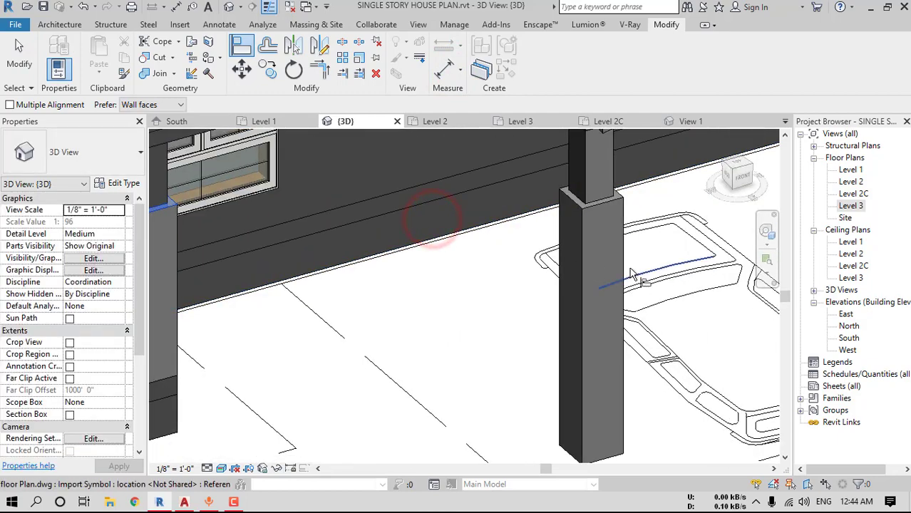
scroll(564, 196, up, 3)
click(563, 196)
scroll(535, 244, down, 5)
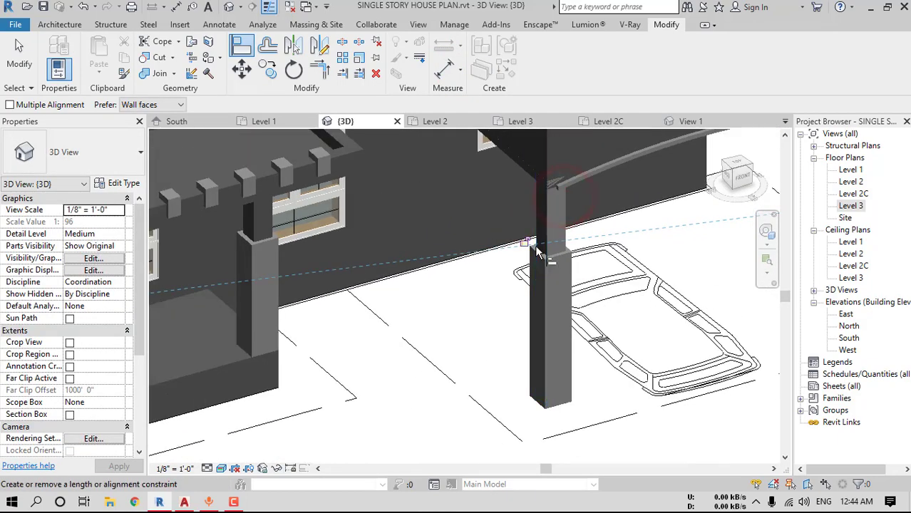
scroll(536, 248, down, 3)
shift+middle_drag(627, 275, 531, 265)
scroll(531, 267, down, 2)
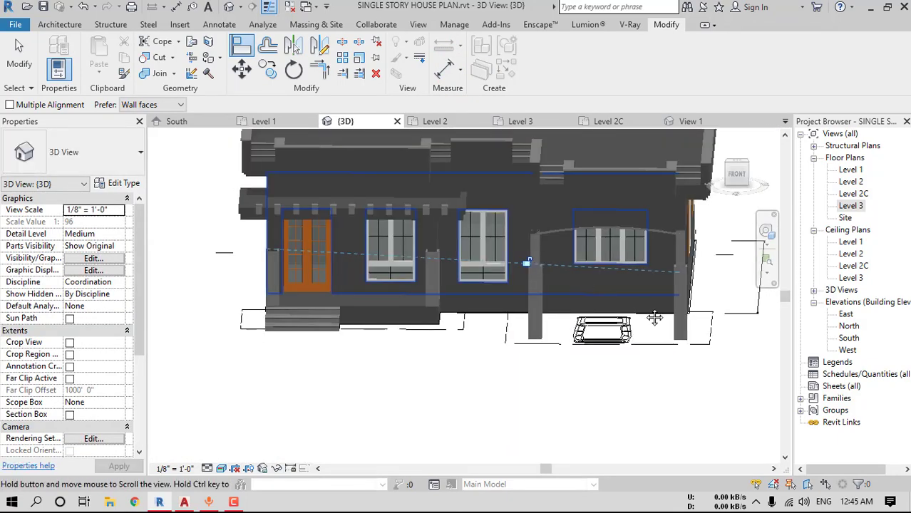
shift+middle_drag(654, 318, 577, 285)
key(Escape)
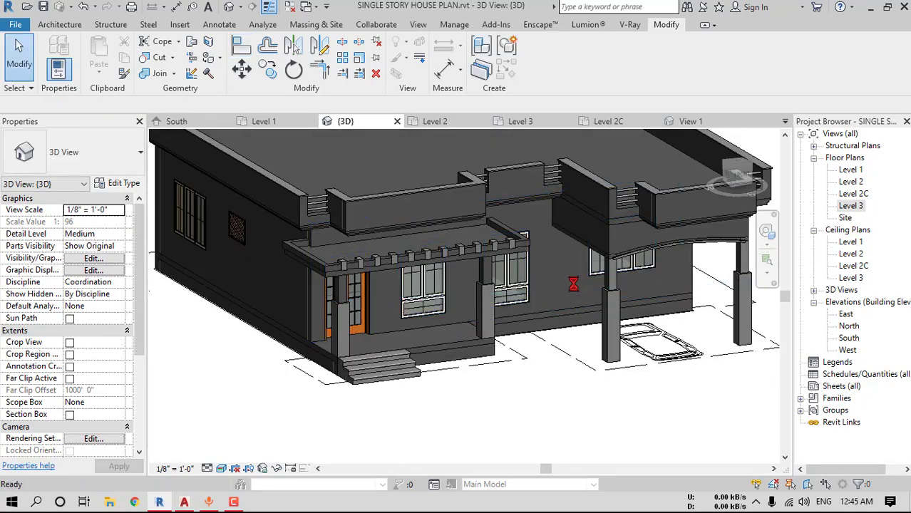
Open the Level 2C floor plan
scroll(573, 285, up, 2)
scroll(571, 282, down, 5)
shift+middle_drag(572, 282, 545, 324)
scroll(544, 324, up, 2)
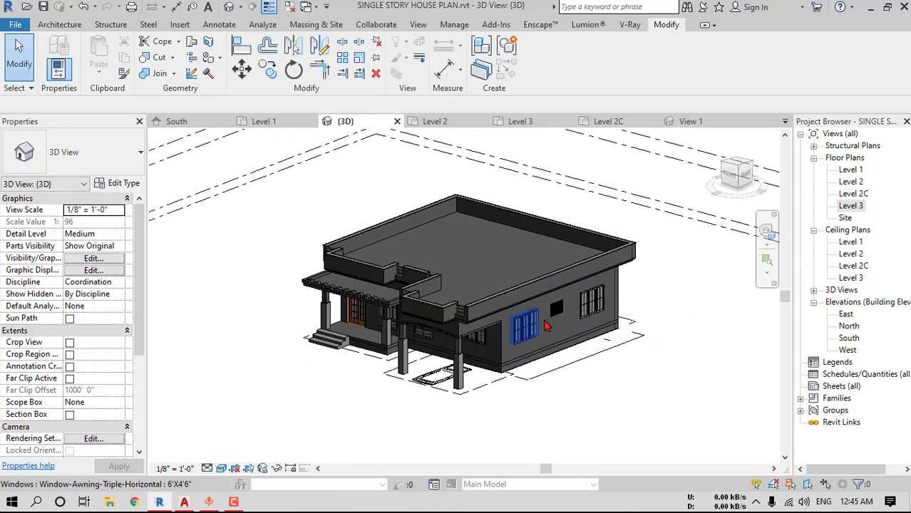
scroll(544, 322, up, 3)
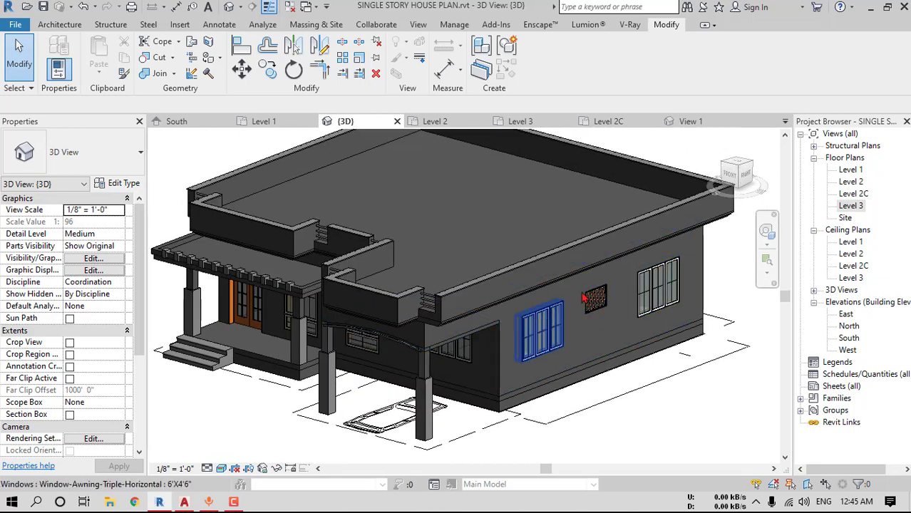
double_click(852, 194)
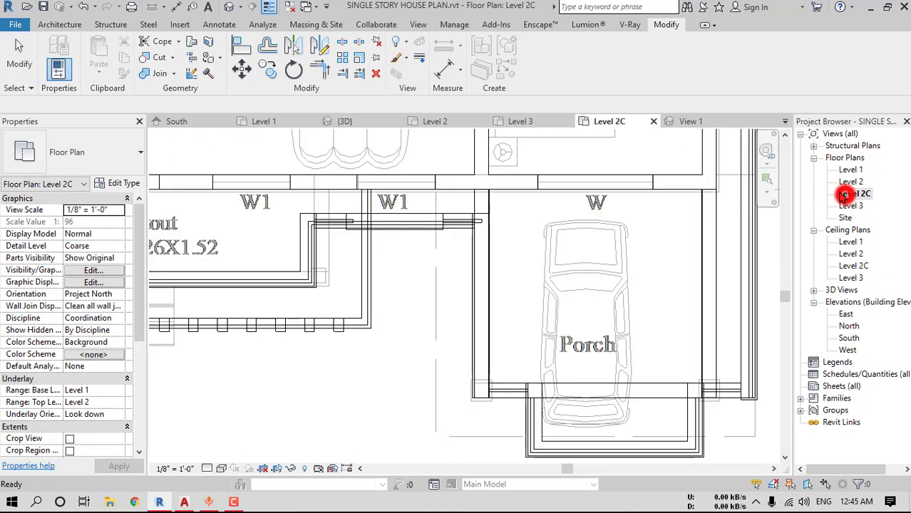
Try the Hidden Line visual style on the Level 2C plan
click(221, 468)
click(260, 399)
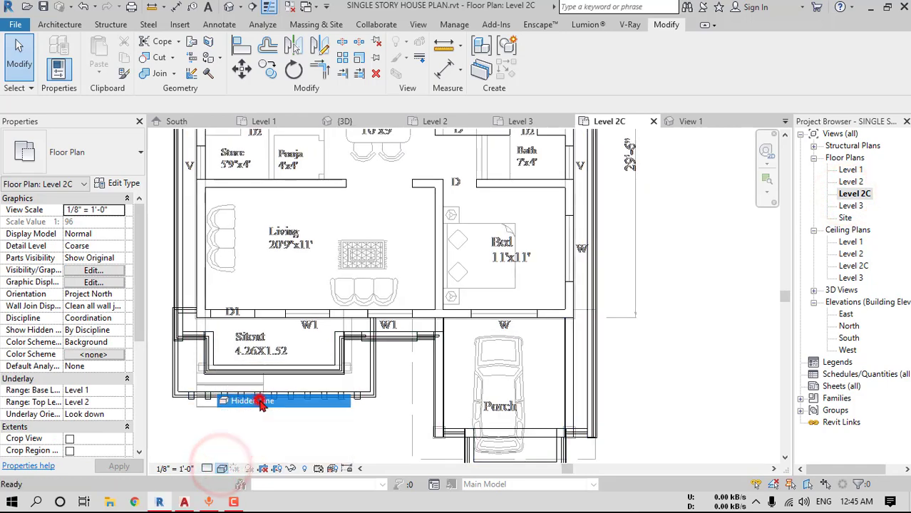
click(222, 469)
click(248, 385)
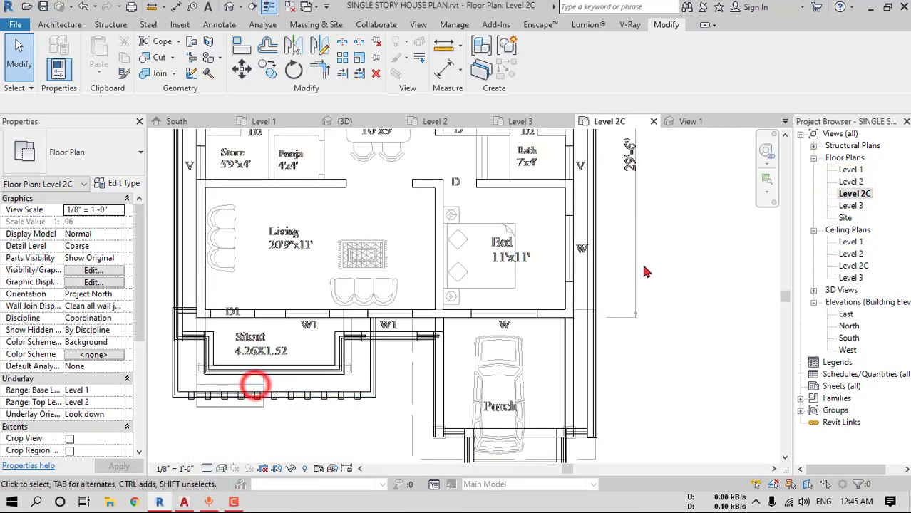
Start a floor on Level 2C and duplicate the Generic - 6" floor type
click(59, 24)
click(245, 76)
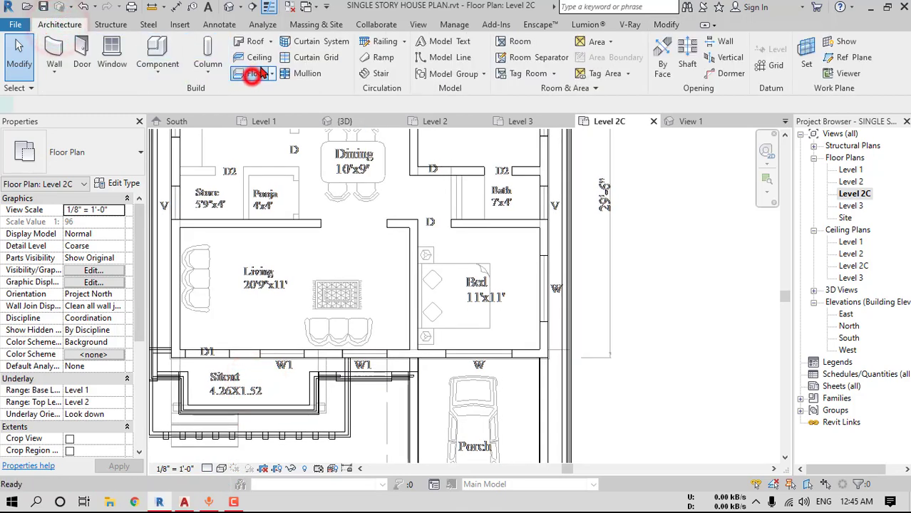
click(122, 183)
click(764, 57)
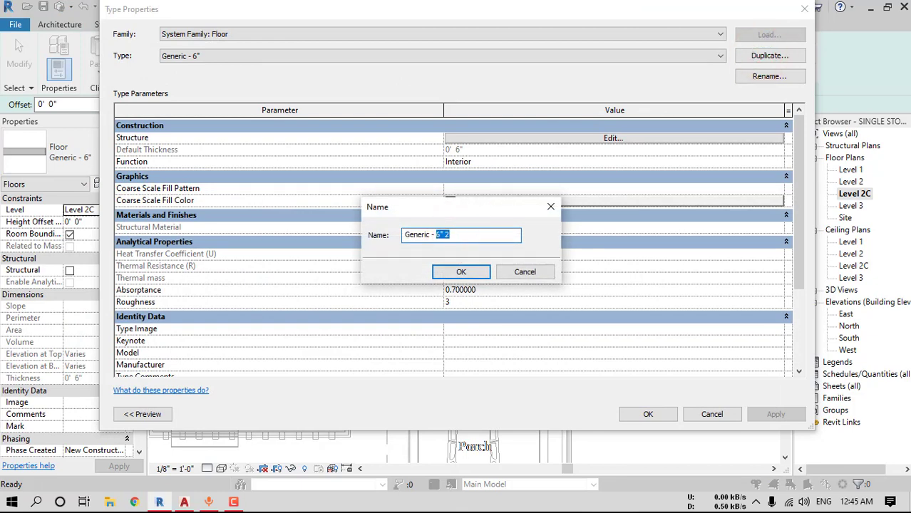
Switch to the AutoCAD elevation and measure the thickness of the sunshade slab projecting beside the carport
key(alt+Tab)
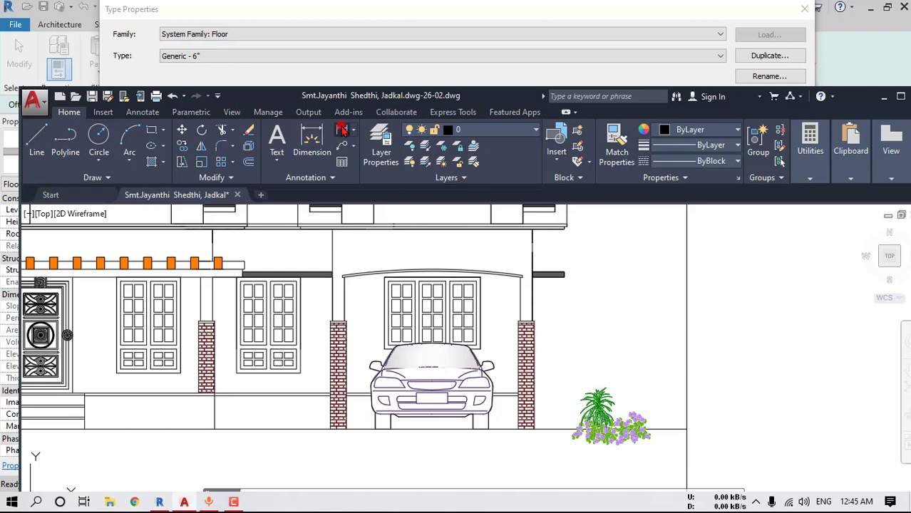
click(342, 129)
scroll(499, 290, up, 6)
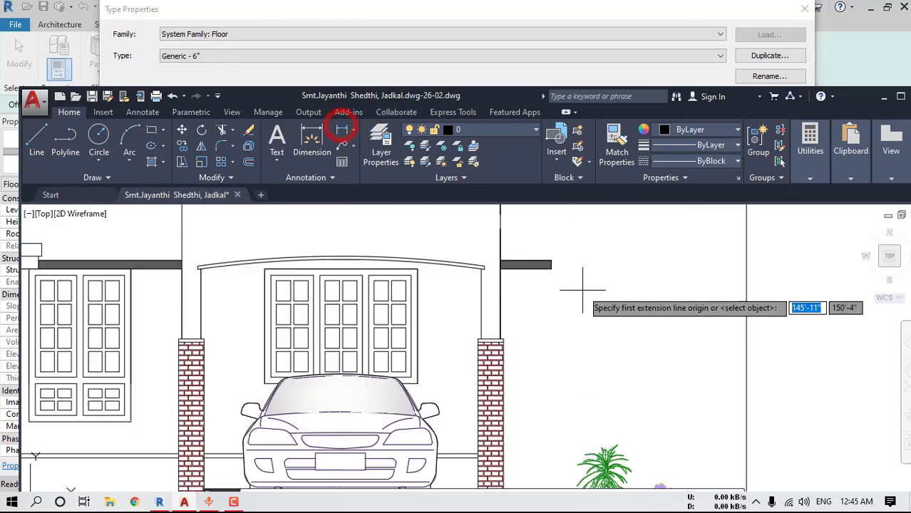
click(501, 255)
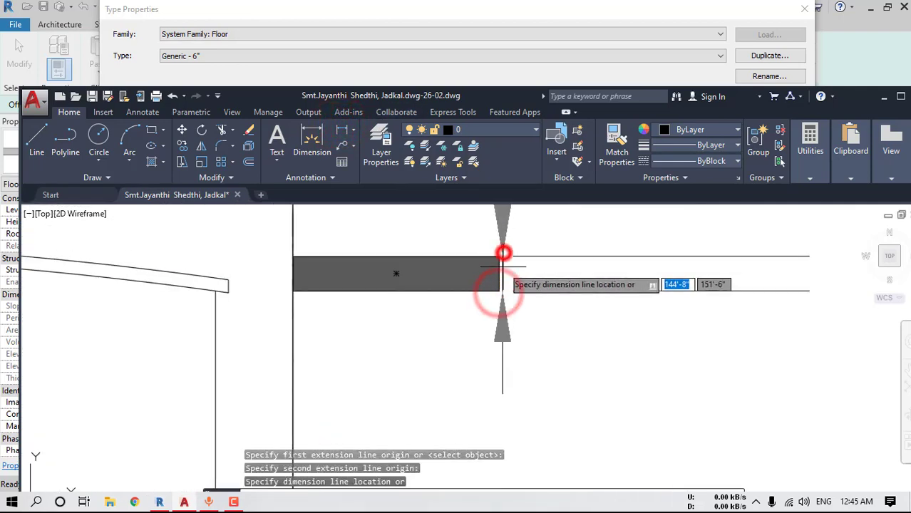
scroll(513, 319, down, 4)
key(Escape)
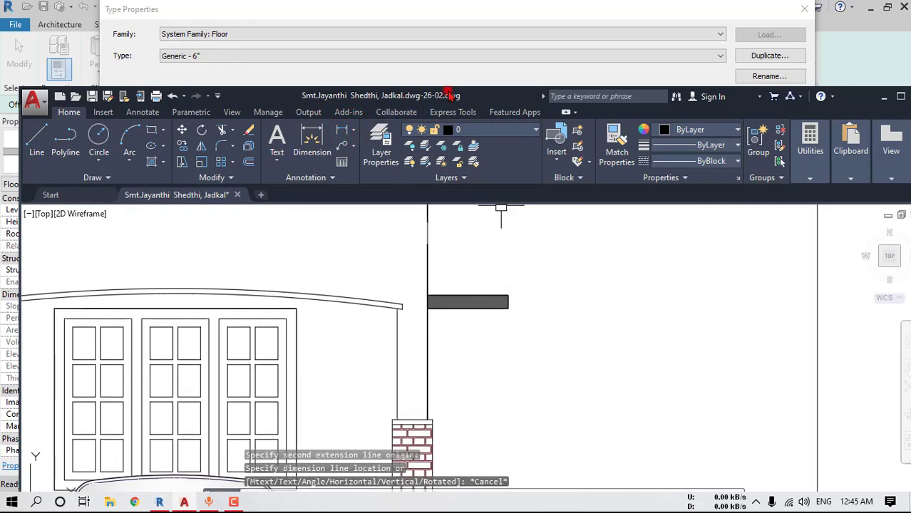
drag(447, 92, 910, 148)
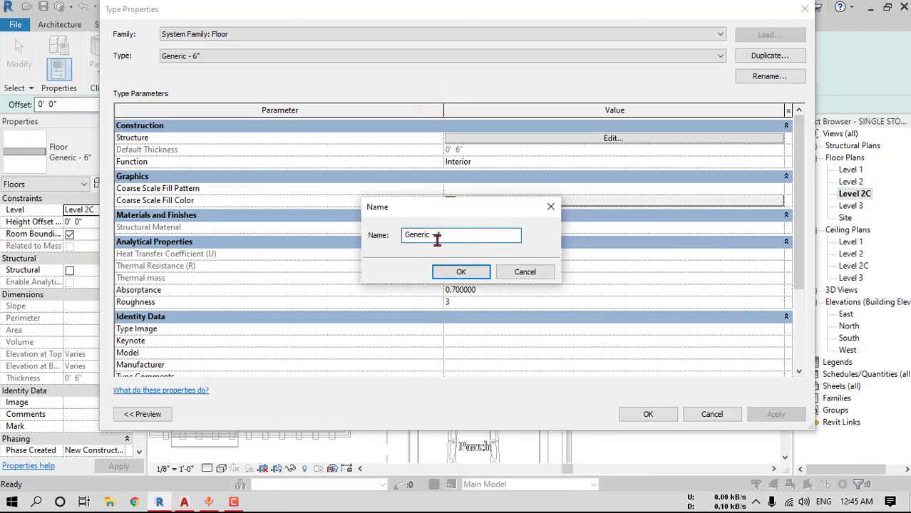
Name the duplicated floor type Generic - 4" and set its structure layer thickness to 4"
click(459, 273)
click(614, 140)
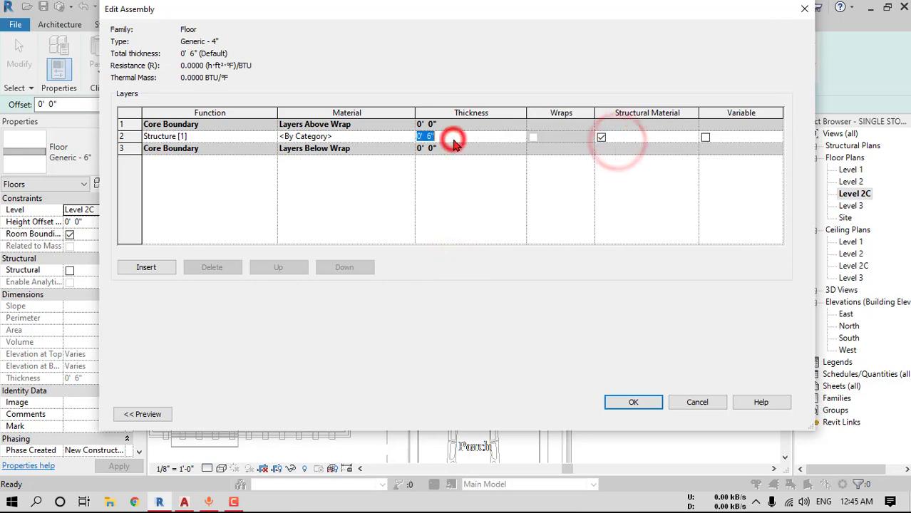
click(620, 406)
click(634, 410)
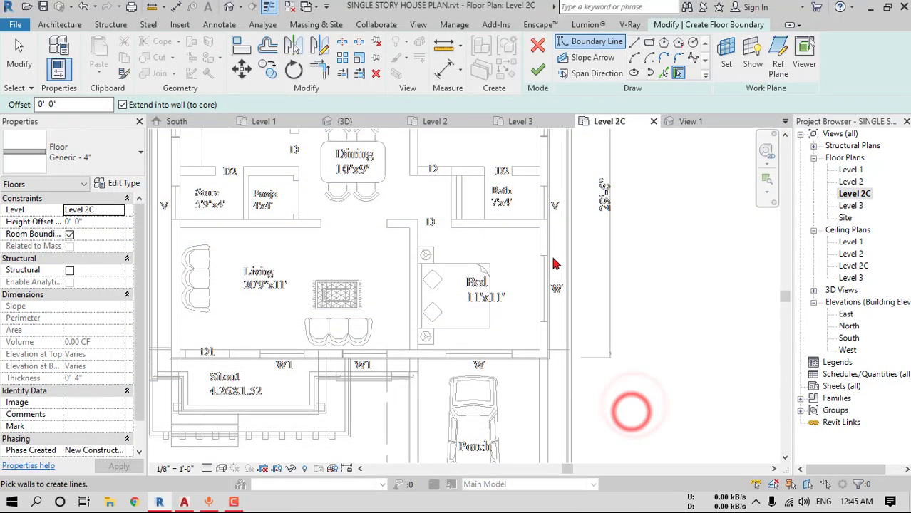
Sketch a 1' boundary line along the outer wall from the 11'x11' bedroom's east window corner, and a 2' line outward
click(635, 43)
scroll(556, 226, up, 5)
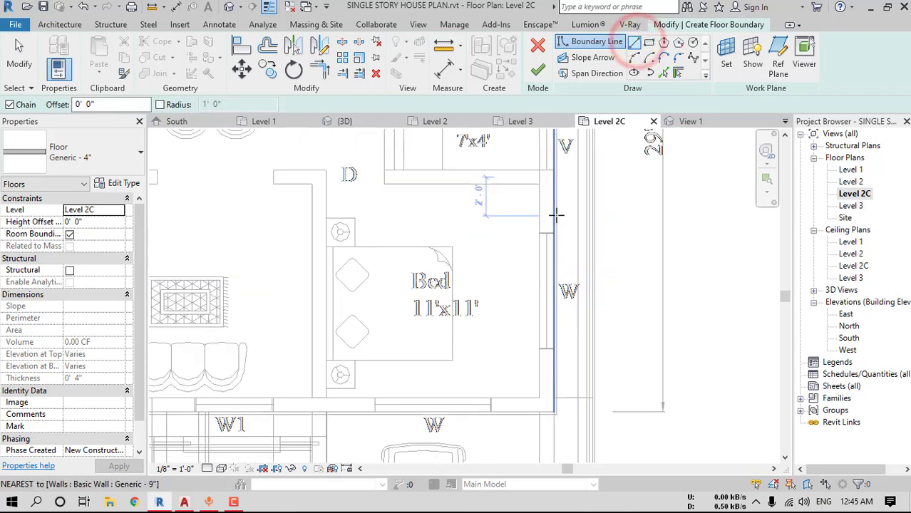
click(554, 238)
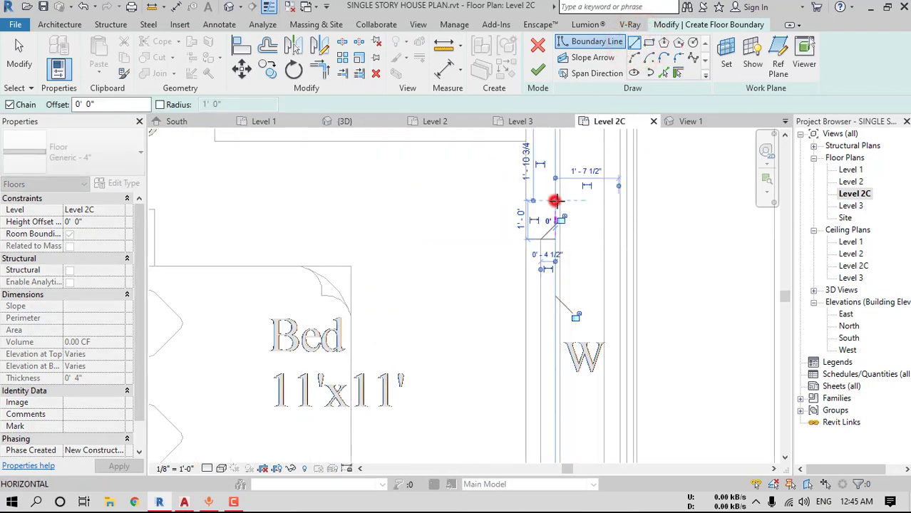
click(554, 200)
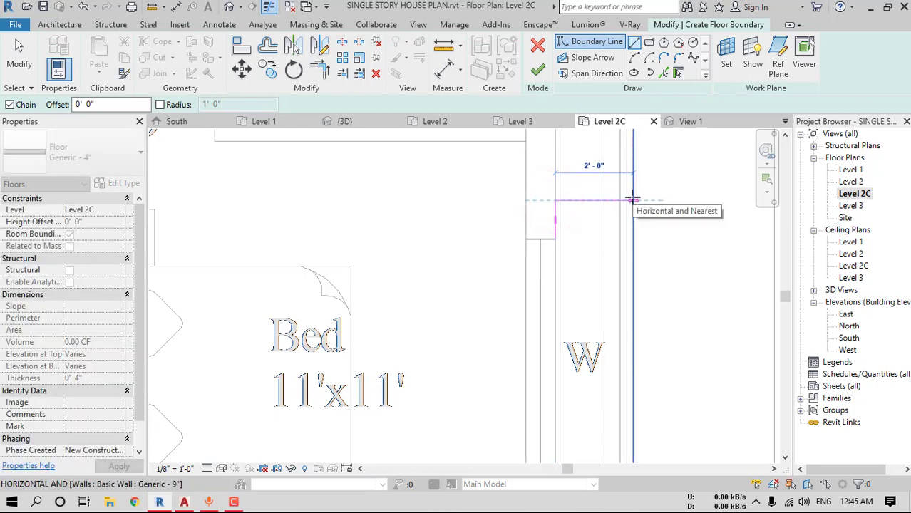
click(633, 200)
scroll(631, 198, down, 3)
key(Escape)
key(Escape)
Mirror the two boundary lines about the midpoint of the 11'x11' bedroom's east window
drag(525, 189, 748, 258)
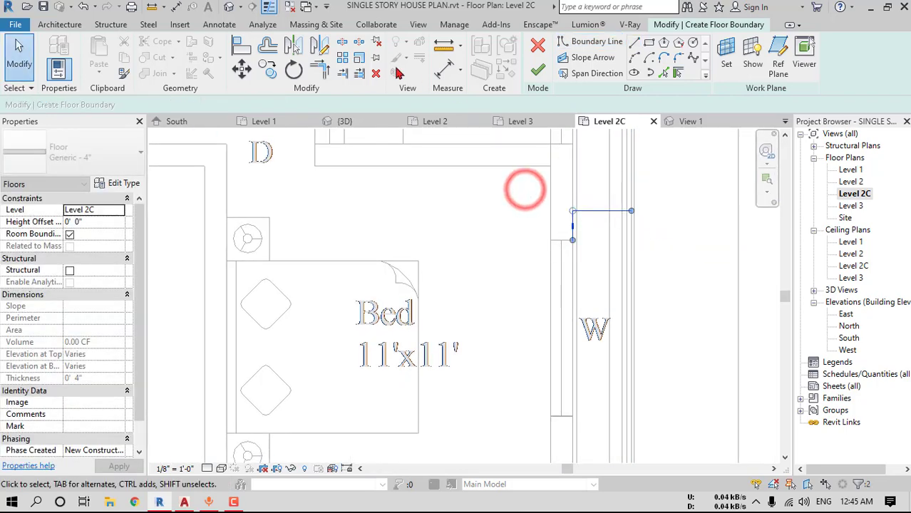
click(318, 45)
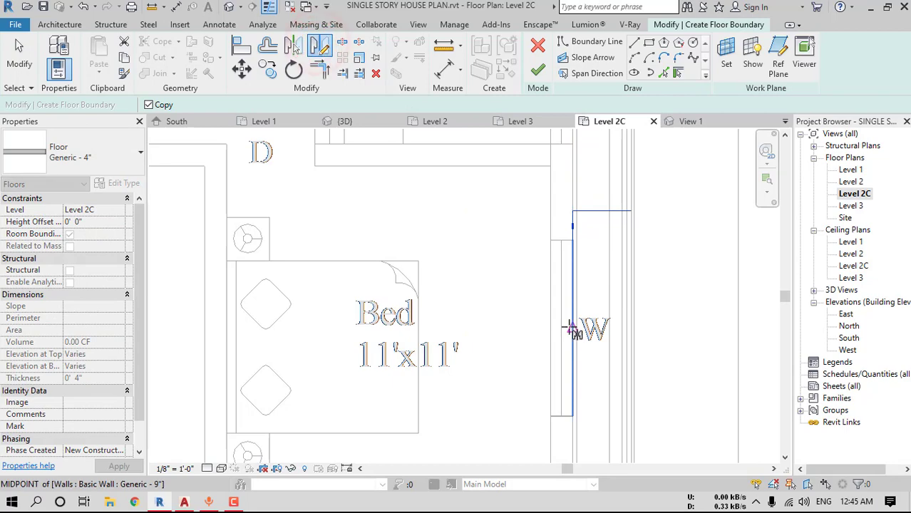
click(688, 329)
middle_drag(687, 378, 661, 338)
Close the sunshade boundary with an outer line between the projecting ends and an inner line along the window
click(633, 40)
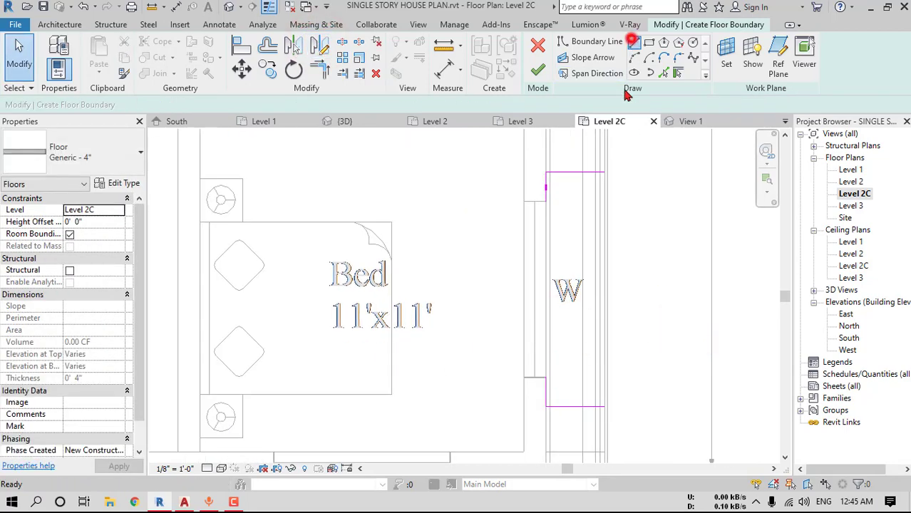
click(607, 172)
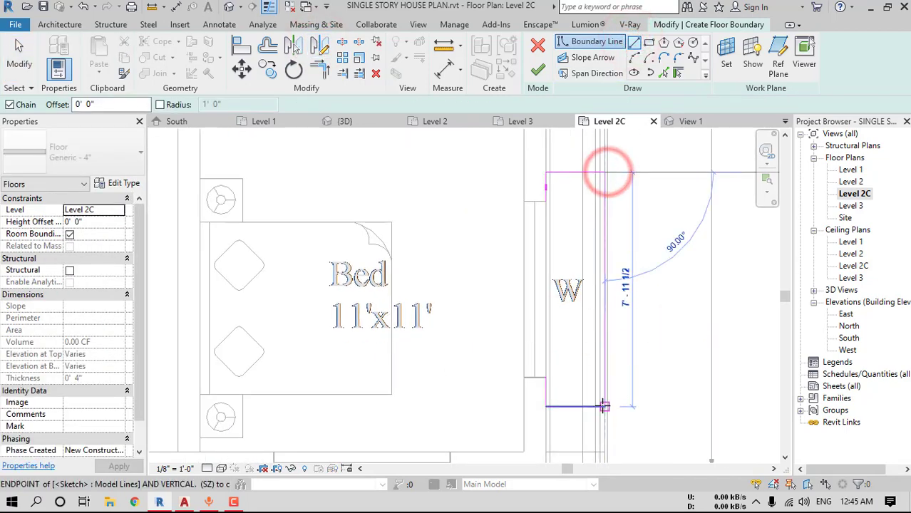
click(603, 406)
key(Escape)
click(546, 378)
click(543, 200)
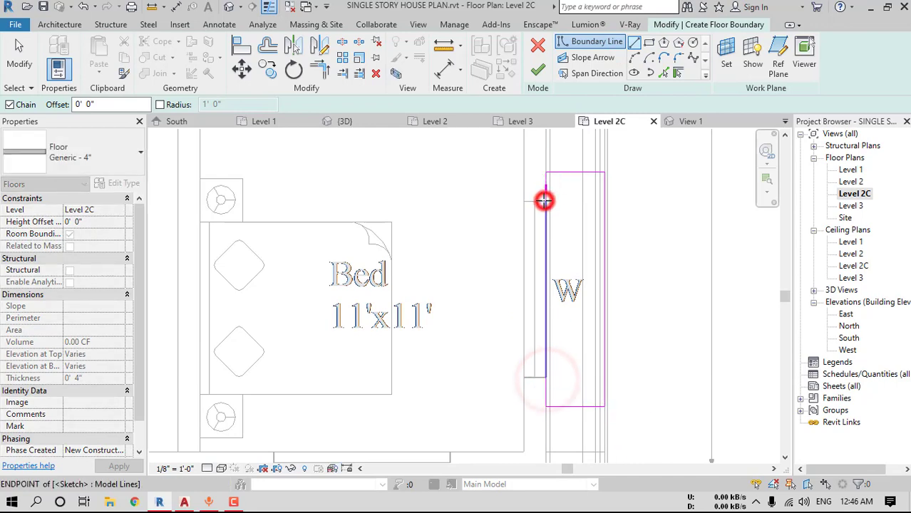
key(Escape)
scroll(560, 292, down, 4)
key(Escape)
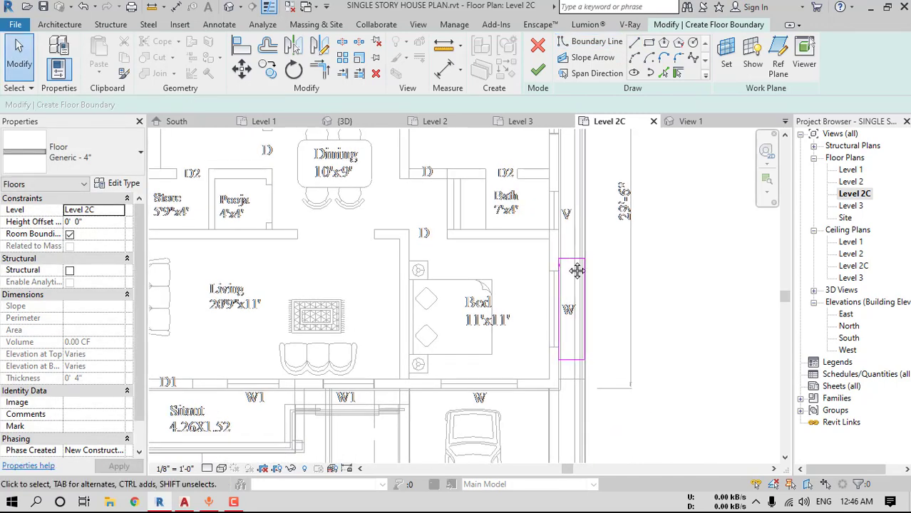
Copy the closed boundary to the east window of the 11'x11'6" bedroom, midpoint to midpoint, and finish the floor
scroll(577, 271, down, 4)
drag(550, 281, 631, 409)
click(267, 69)
scroll(563, 335, up, 2)
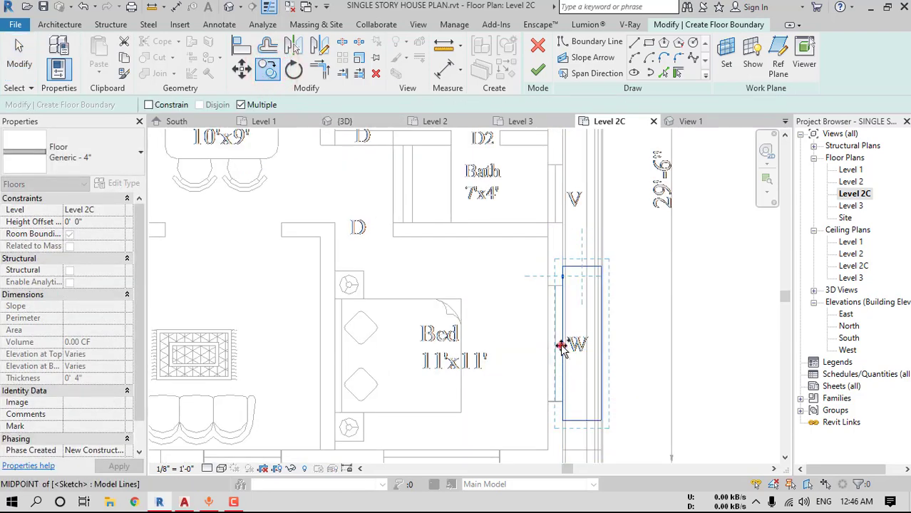
click(563, 345)
scroll(563, 345, down, 2)
middle_drag(579, 289, 577, 422)
scroll(559, 268, up, 3)
click(560, 268)
scroll(562, 274, down, 1)
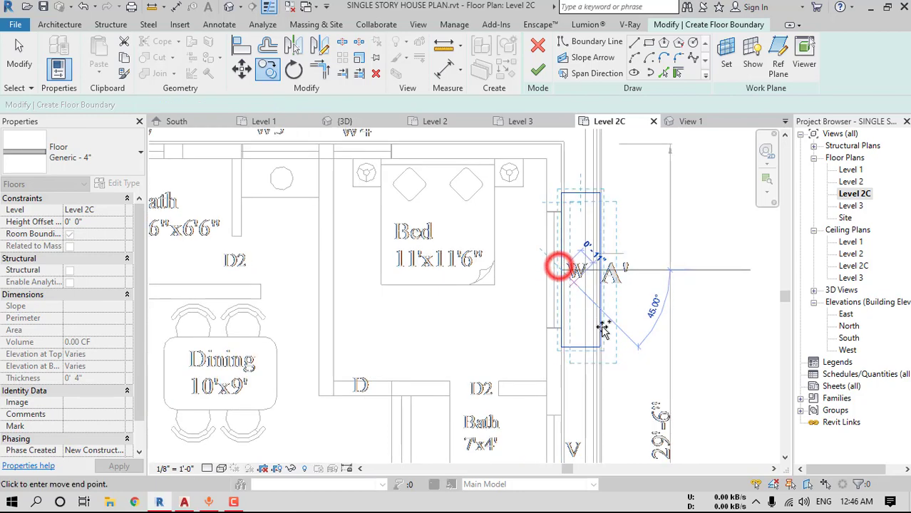
scroll(630, 236, down, 2)
key(Escape)
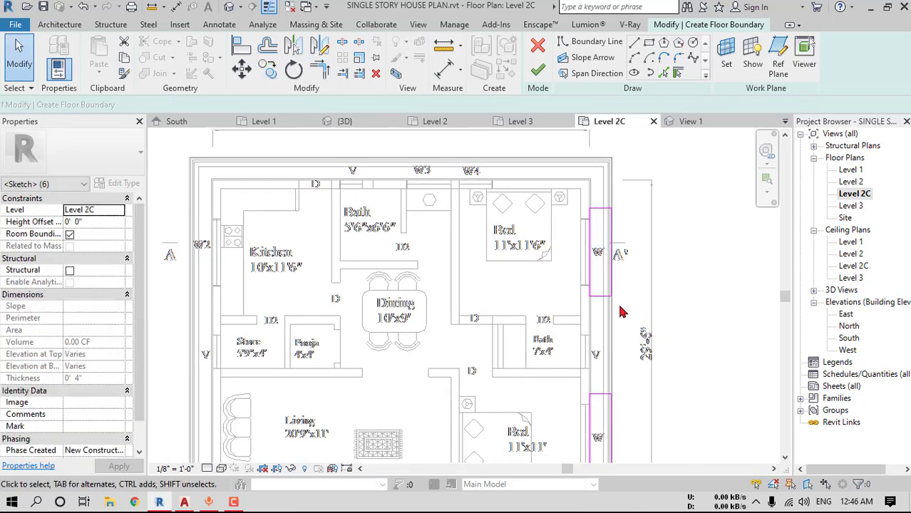
mouse_move(625, 296)
middle_down()
mouse_move(622, 246)
mouse_move(619, 310)
mouse_move(617, 276)
middle_up()
scroll(591, 309, up, 2)
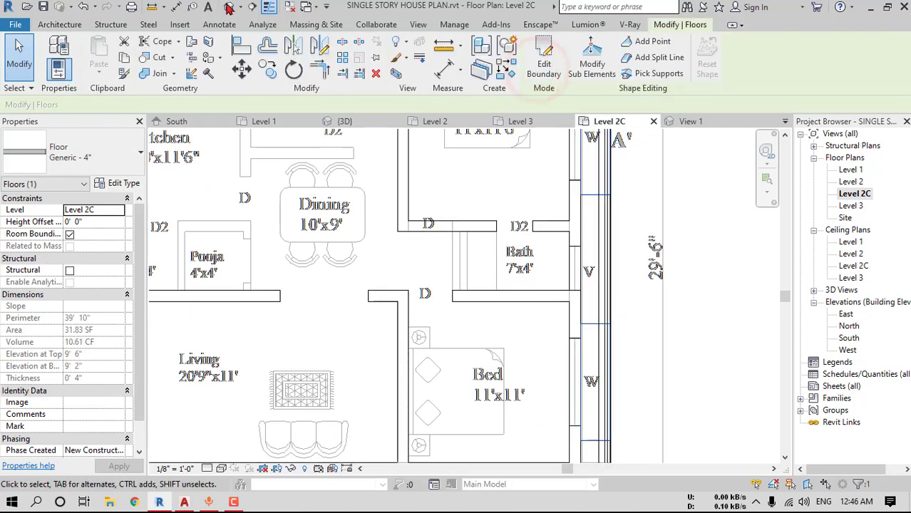
Align the underside of the east bedroom sunshades with the top edge of the window in the 3D view
click(228, 6)
shift+middle_drag(503, 335, 483, 323)
scroll(483, 324, up, 1)
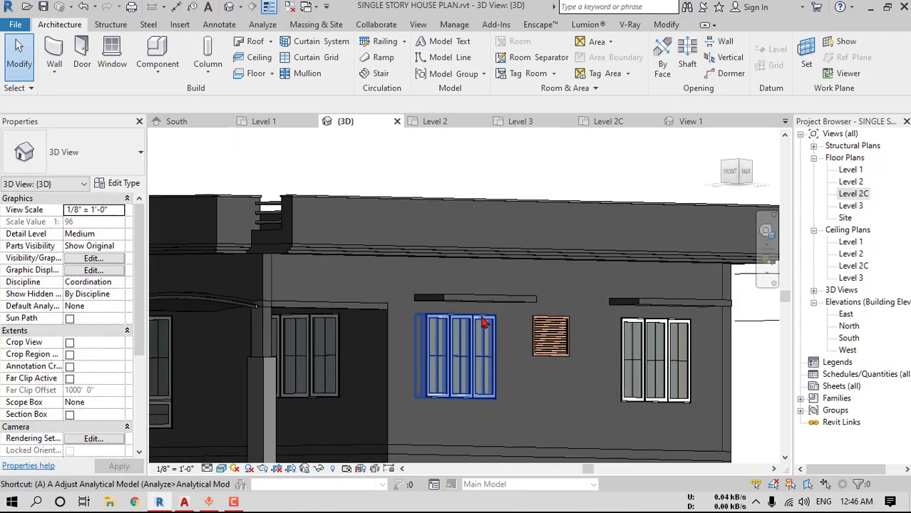
key(l)
scroll(442, 313, up, 5)
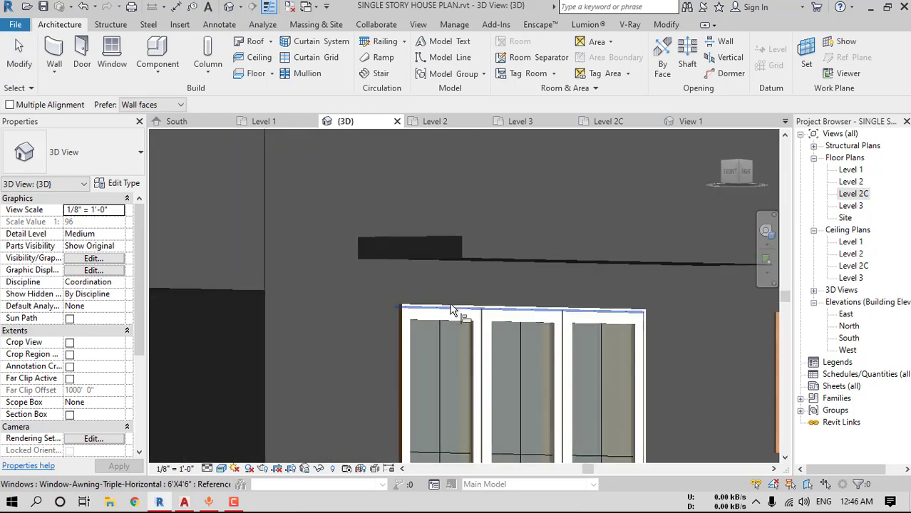
click(451, 303)
click(461, 263)
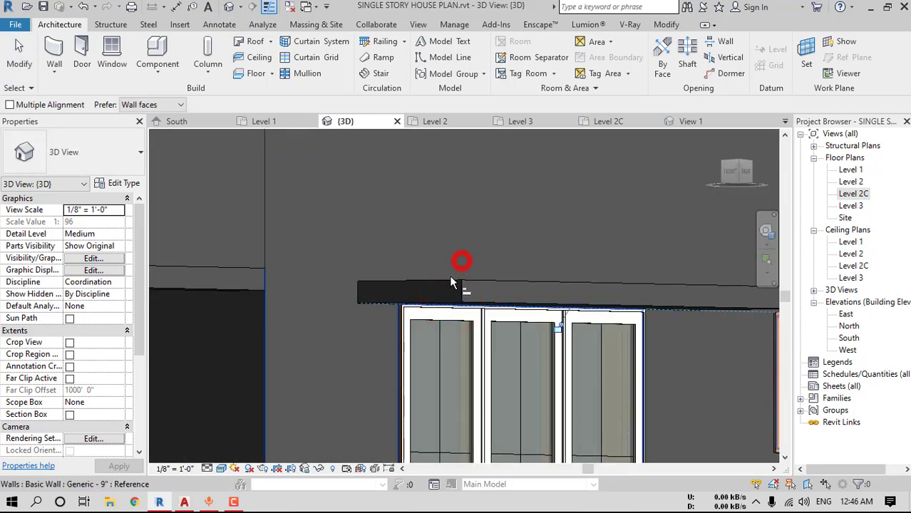
shift+middle_drag(462, 264, 599, 320)
Start a Generic - 4" floor on Level 2C with boundary lines along the wall from the 7'x4' bath vent's corner and out to the neighbouring sunshades' edge
double_click(853, 193)
scroll(583, 278, up, 3)
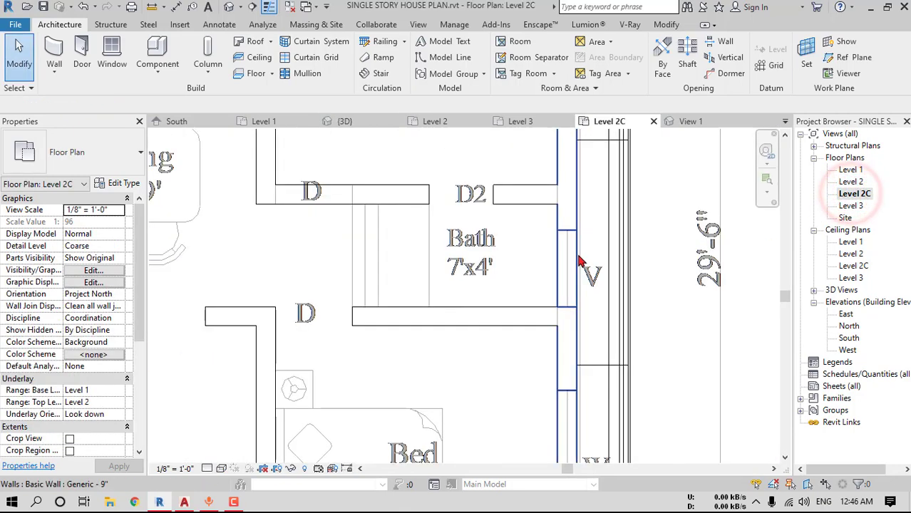
click(260, 74)
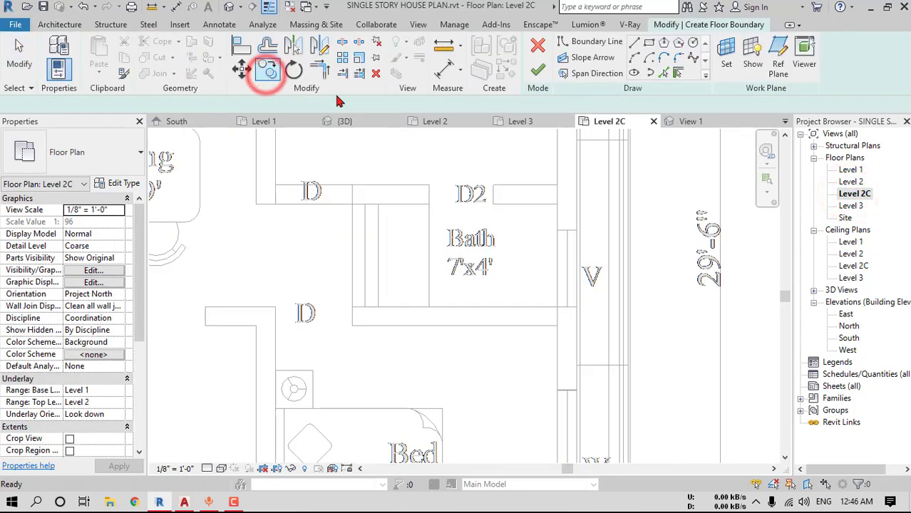
scroll(597, 212, up, 2)
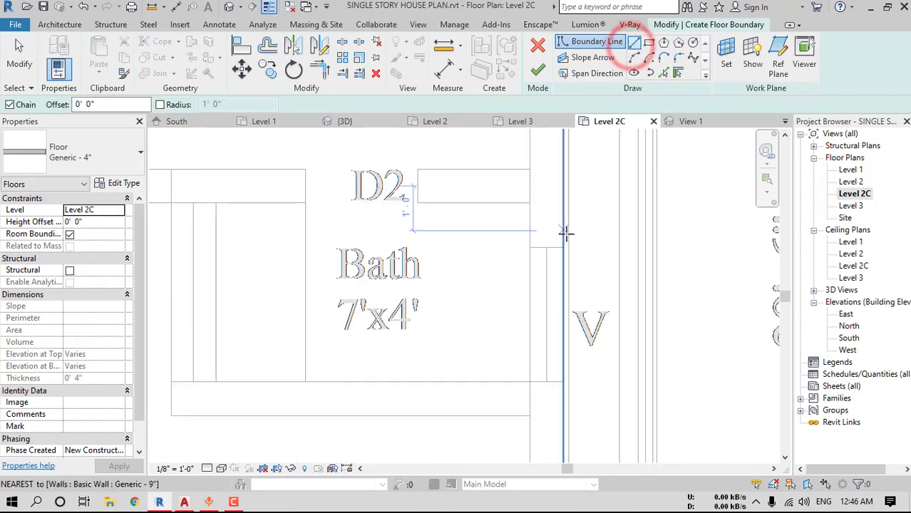
click(563, 247)
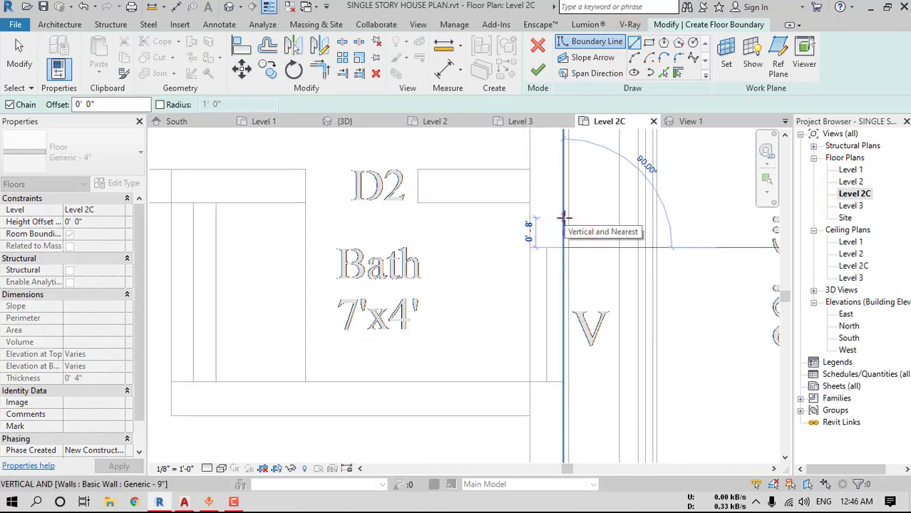
click(563, 209)
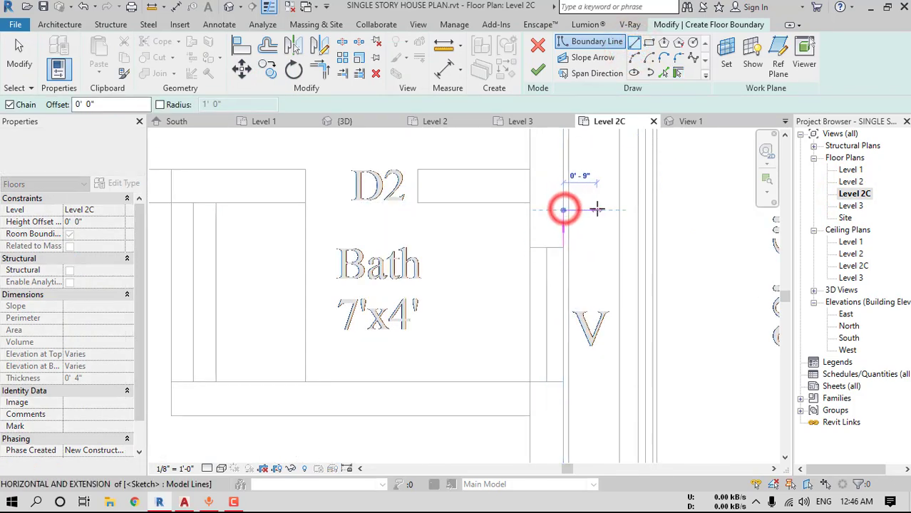
click(651, 209)
key(Escape)
key(Escape)
Mirror the two boundary lines about the midpoint of the 7'x4' bath vent
drag(634, 197, 542, 239)
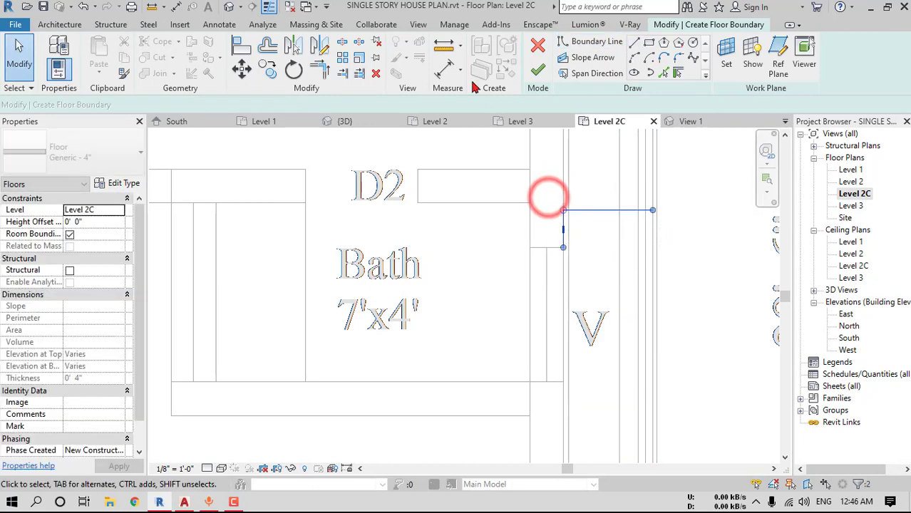
click(320, 45)
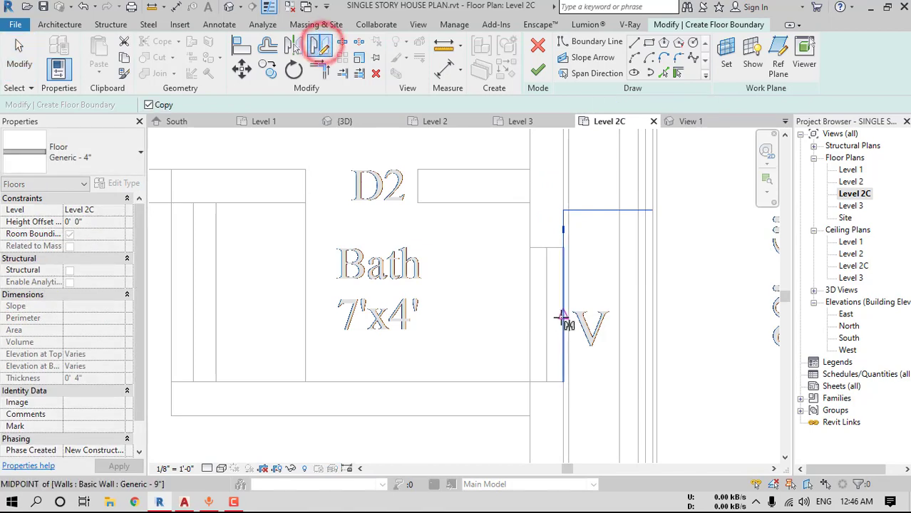
click(694, 319)
key(Escape)
Close the vent sunshade boundary with an outer line between the projecting ends and an inner line along the vent
middle_drag(697, 334, 674, 303)
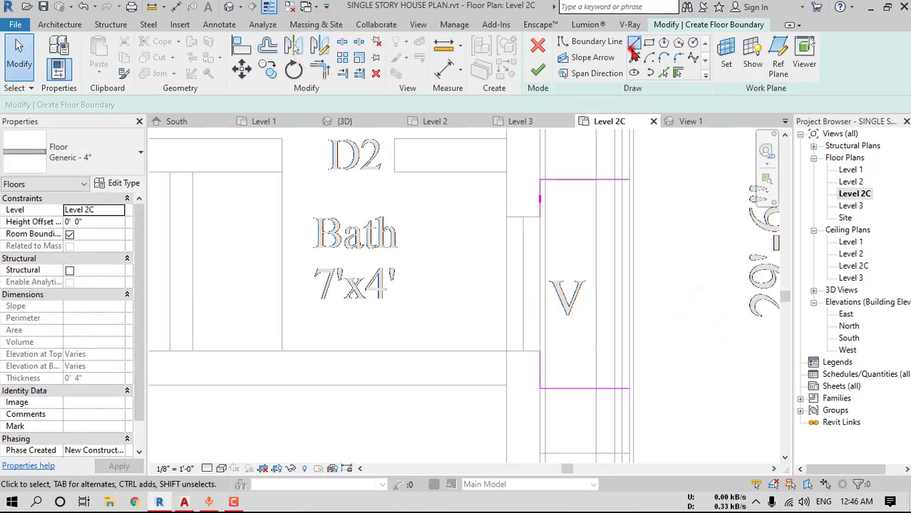
click(628, 389)
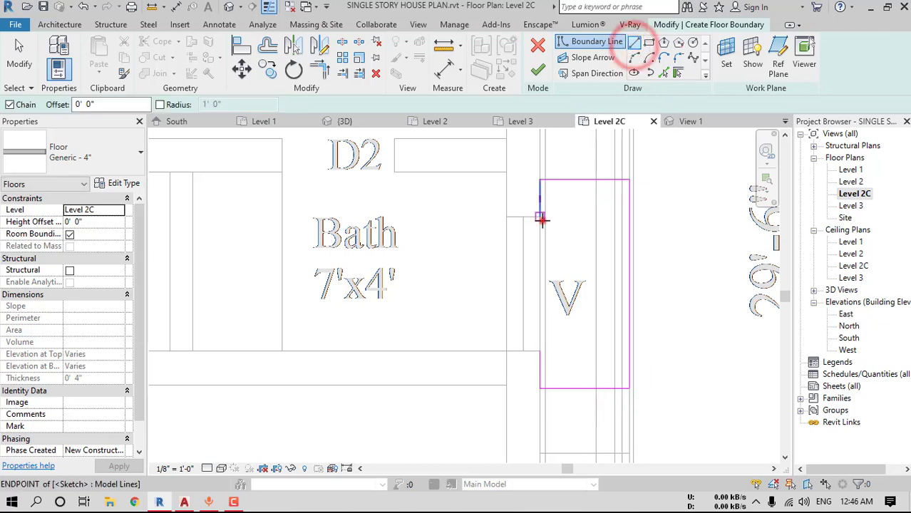
click(541, 217)
click(538, 352)
key(Escape)
drag(510, 170, 619, 379)
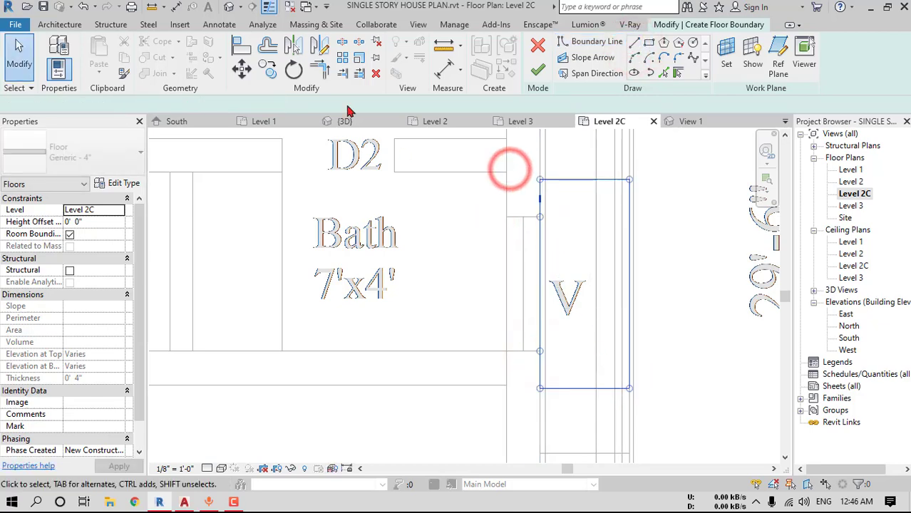
click(267, 69)
click(628, 279)
key(Escape)
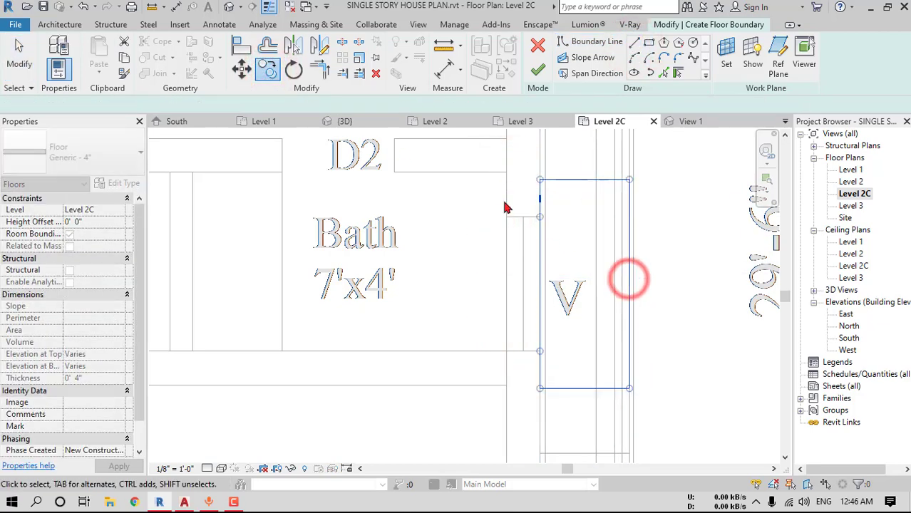
Copy the closed vent boundary from its outer edge's midpoint to the midpoint of the store's west vent, with multiple copies enabled
drag(506, 164, 700, 425)
click(268, 73)
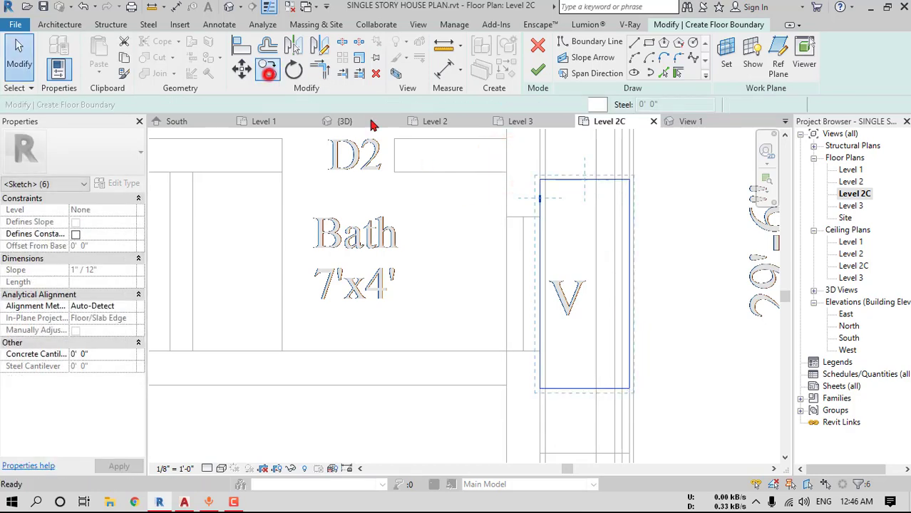
click(632, 283)
scroll(624, 288, down, 1)
middle_drag(306, 253, 722, 281)
scroll(359, 251, down, 1)
middle_drag(359, 251, 734, 282)
scroll(495, 317, up, 2)
click(478, 332)
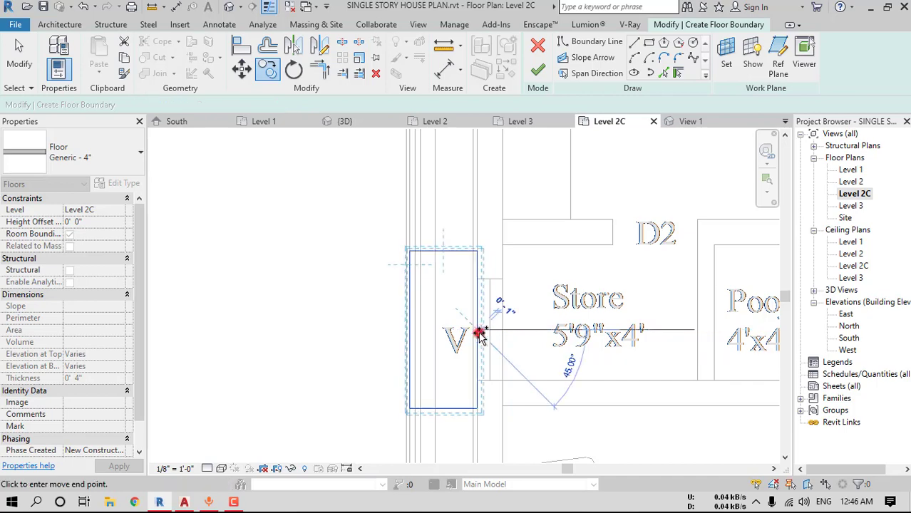
Place another copy of the boundary at the midpoint of the 5'6"x6'6" bath's north vent and end the copying
scroll(493, 330, down, 2)
scroll(615, 227, down, 1)
middle_drag(616, 226, 481, 419)
scroll(584, 250, up, 1)
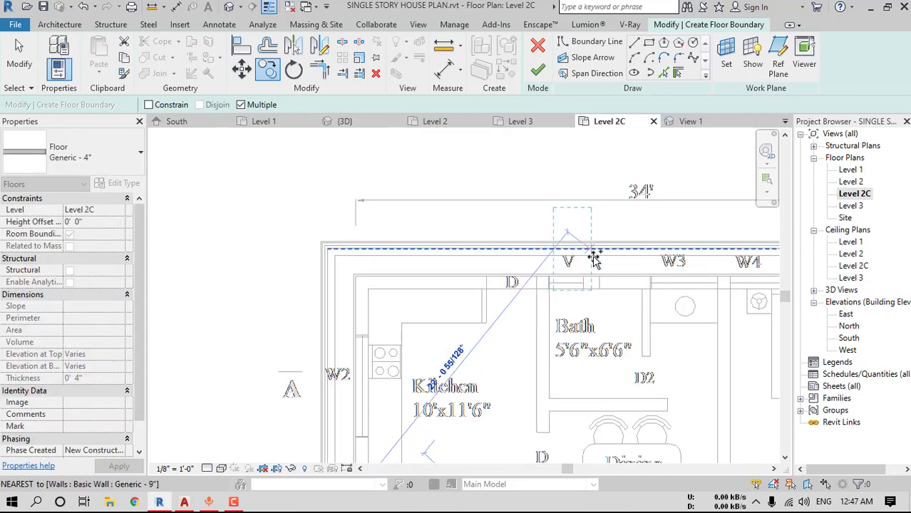
scroll(598, 266, up, 2)
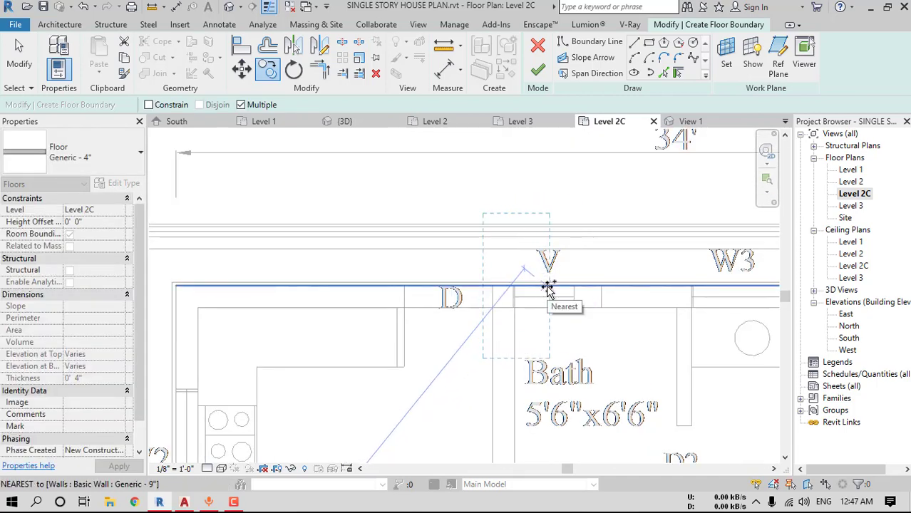
scroll(548, 288, up, 2)
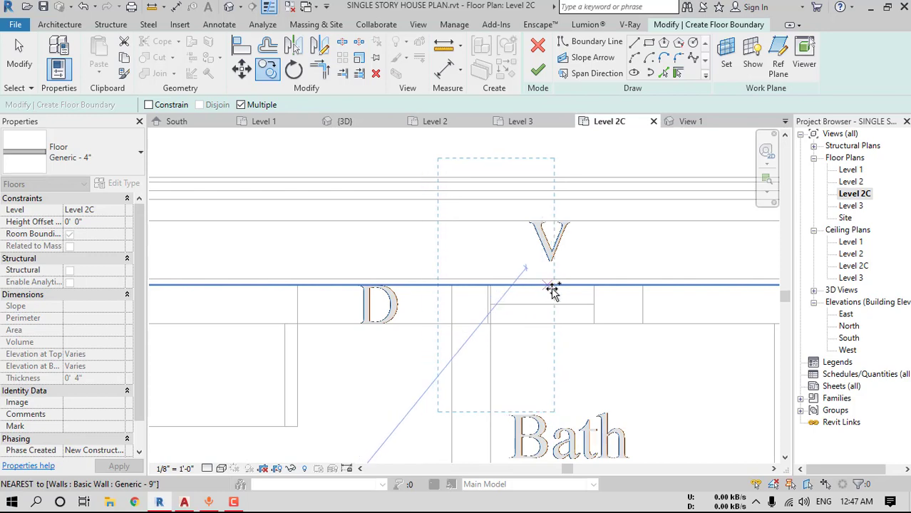
click(573, 285)
scroll(573, 286, down, 2)
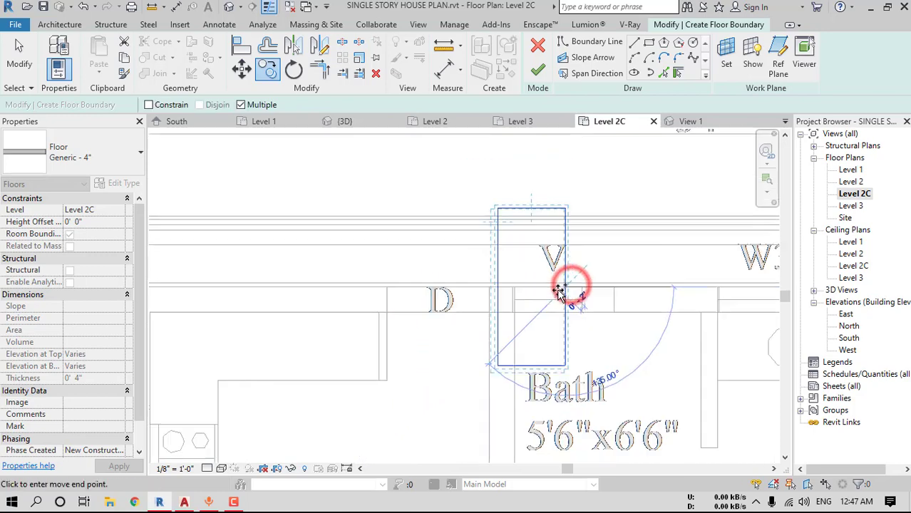
key(Escape)
Rotate the north vent's boundary 90° clockwise about the vent's midpoint so it projects outside the wall, and finish the floor
drag(458, 175, 595, 389)
click(293, 69)
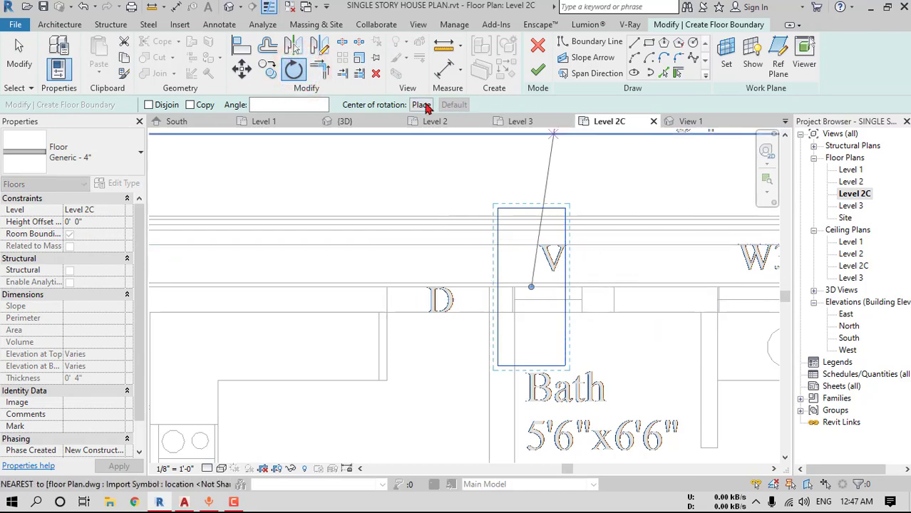
scroll(532, 262, up, 2)
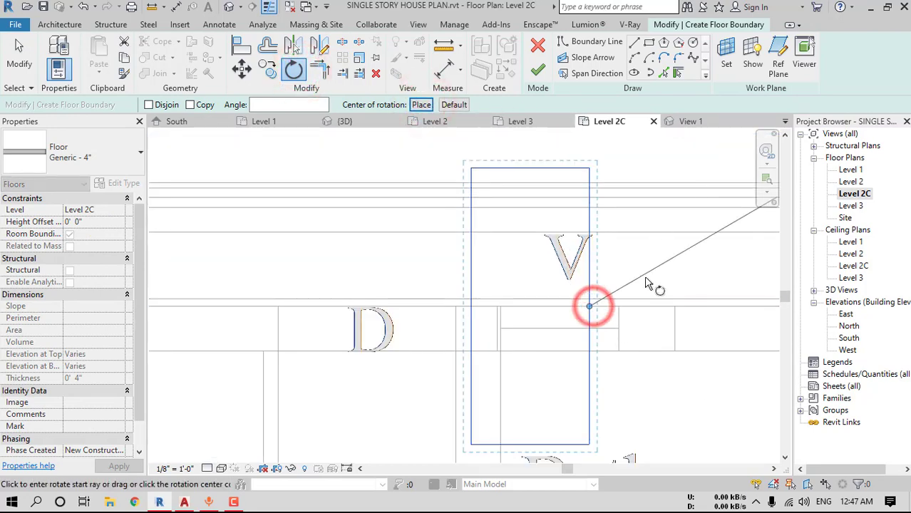
click(697, 308)
scroll(624, 305, down, 3)
key(Escape)
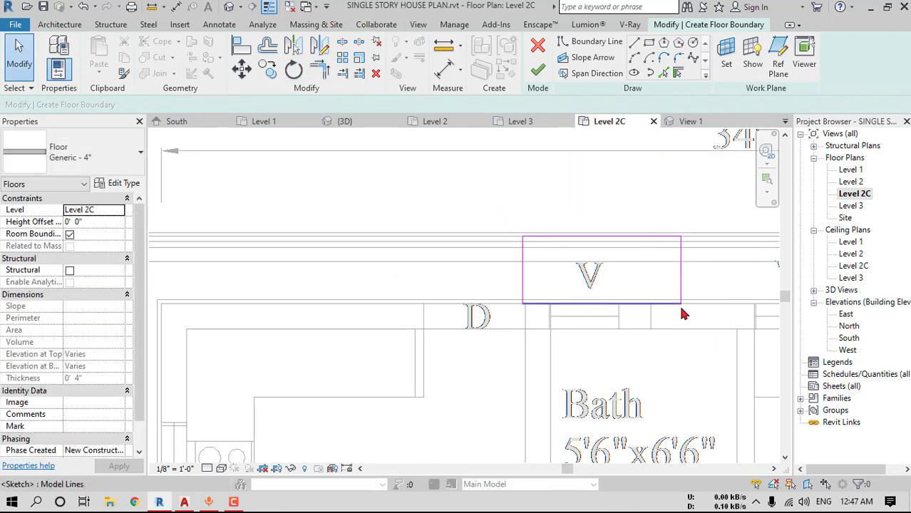
scroll(589, 301, up, 2)
click(537, 71)
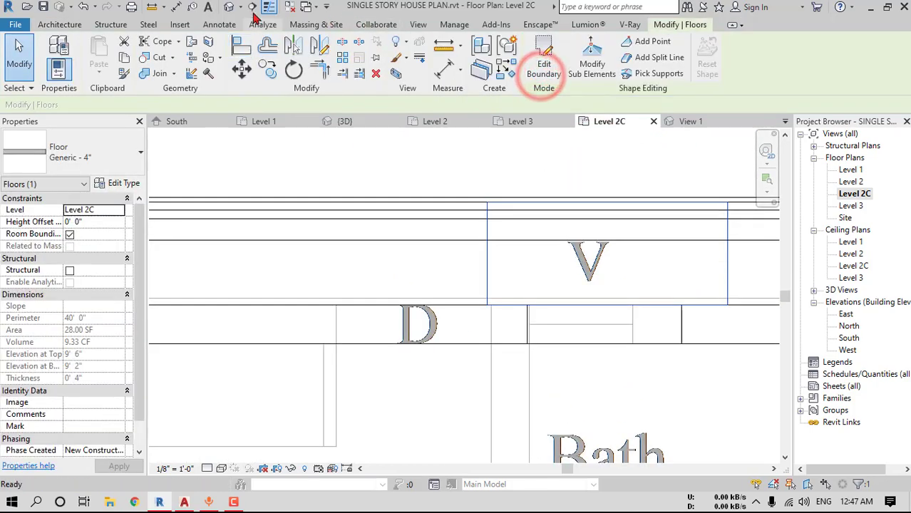
Align the top of the vent sunshades with the top of the east window sunshade in the 3D view
click(227, 7)
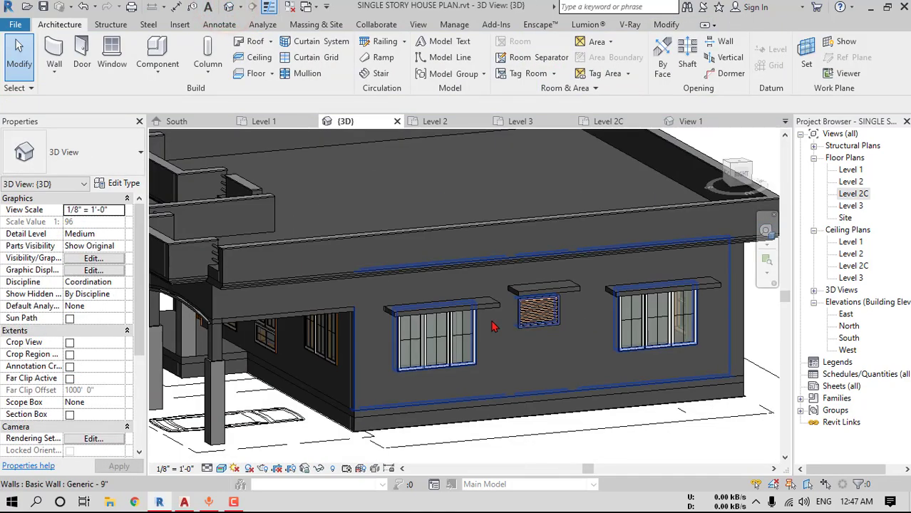
key(l)
scroll(490, 325, up, 5)
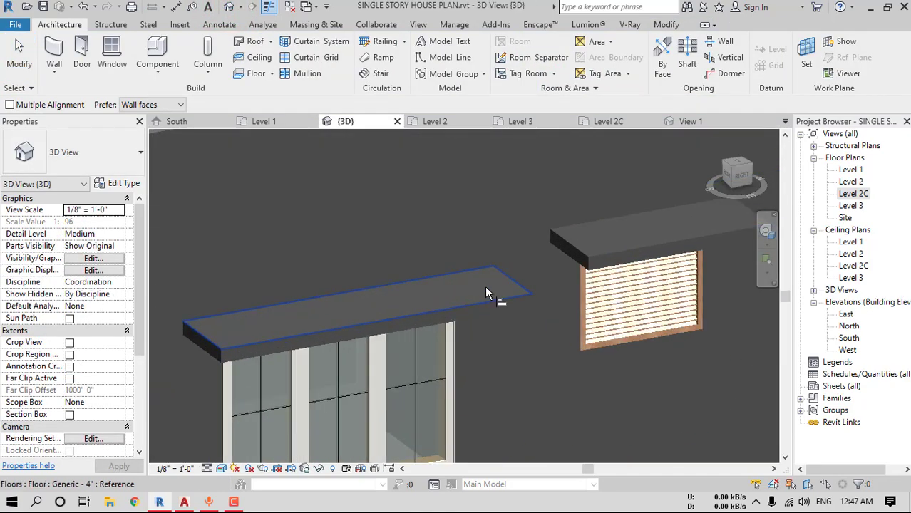
click(486, 287)
click(590, 234)
scroll(547, 292, down, 5)
shift+middle_drag(684, 303, 478, 324)
middle_drag(477, 324, 239, 317)
shift+middle_drag(641, 296, 535, 307)
middle_drag(593, 312, 508, 304)
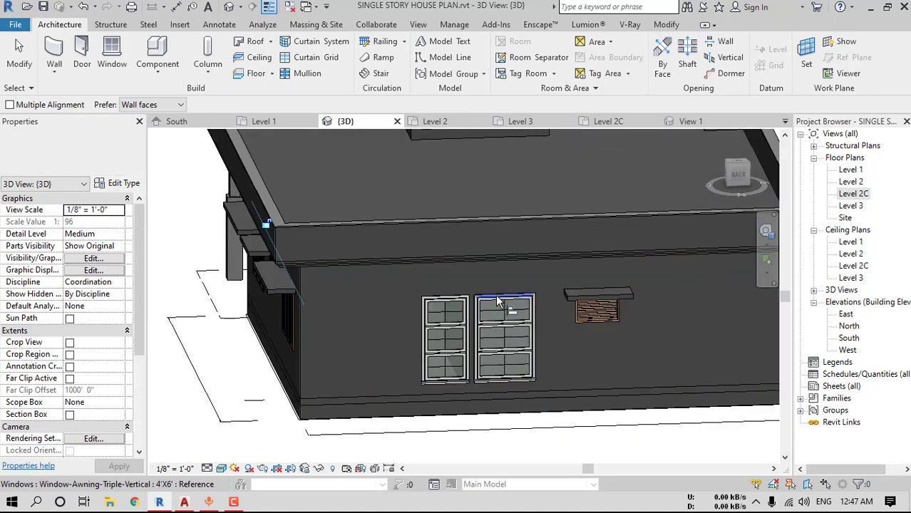
scroll(486, 302, up, 2)
On Level 2C, start a floor boundary running 1' west from the W3 window's outer corner and 2' outward from the north wall
double_click(854, 193)
scroll(646, 242, down, 4)
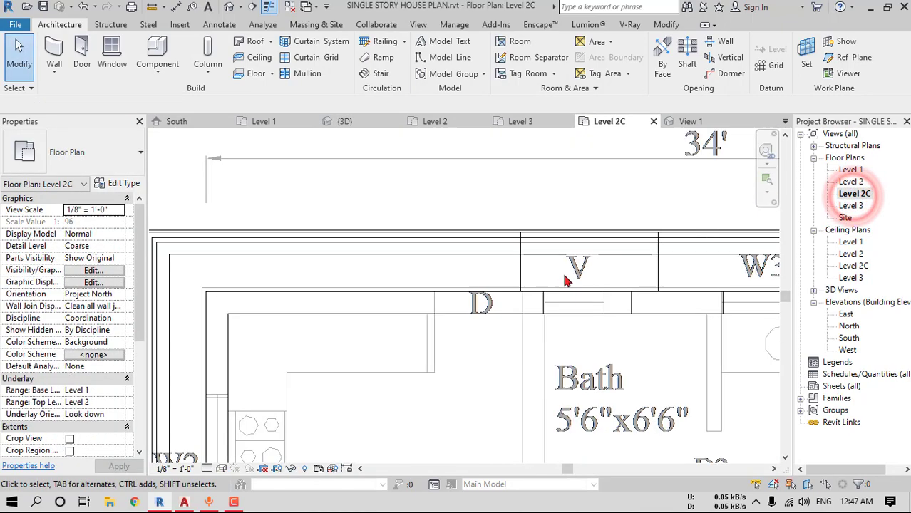
middle_drag(625, 296, 549, 284)
scroll(548, 283, up, 1)
scroll(407, 278, up, 3)
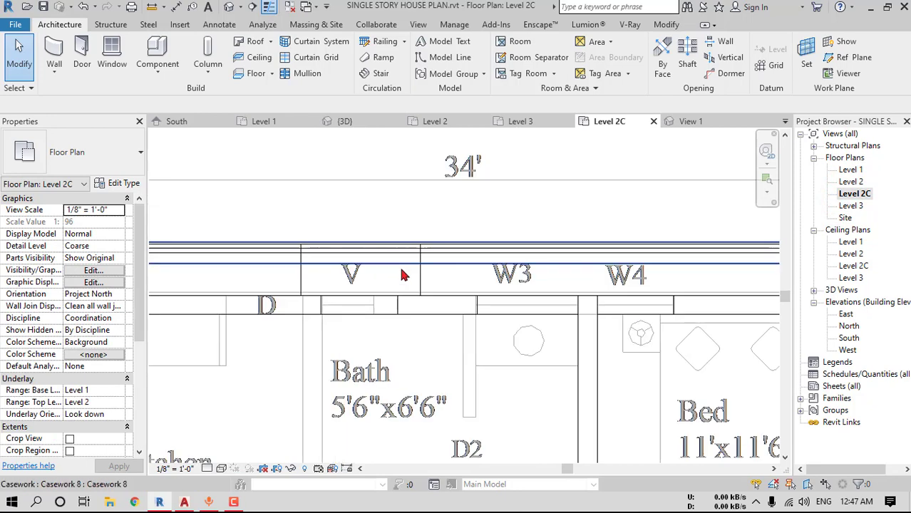
click(248, 77)
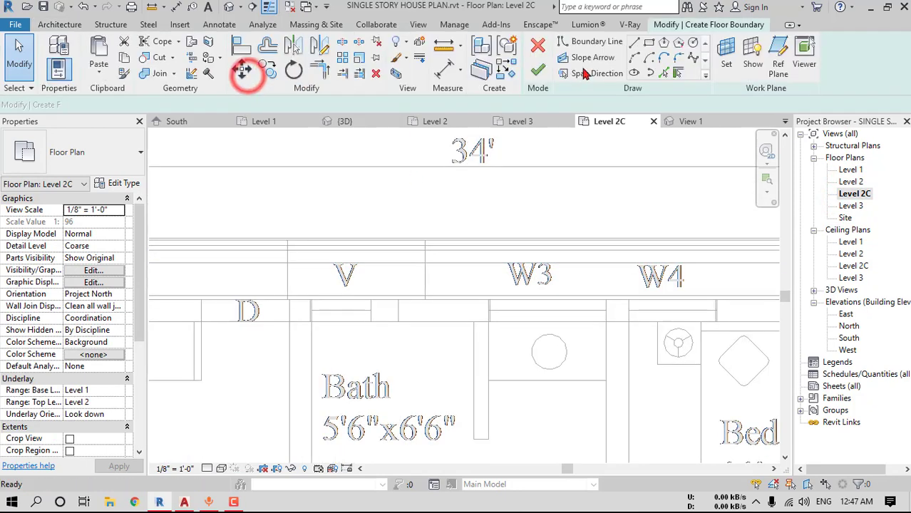
scroll(511, 236, up, 4)
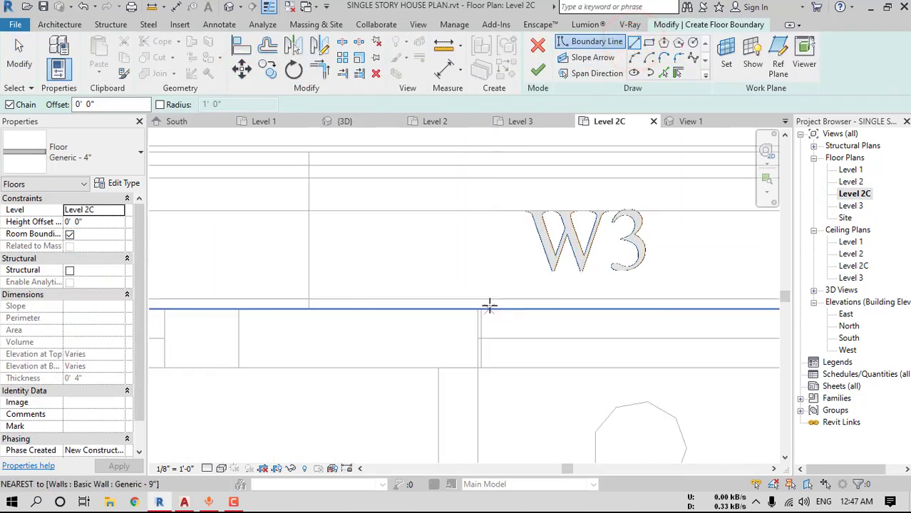
click(482, 309)
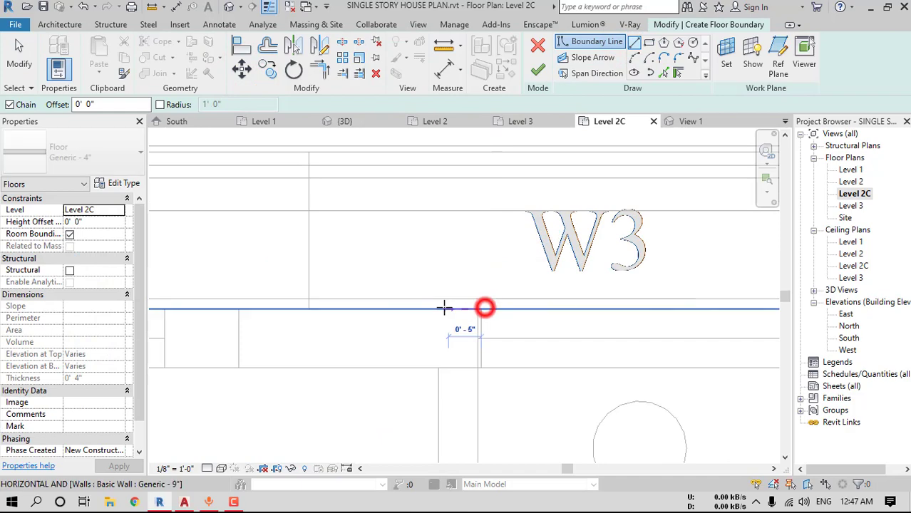
click(405, 307)
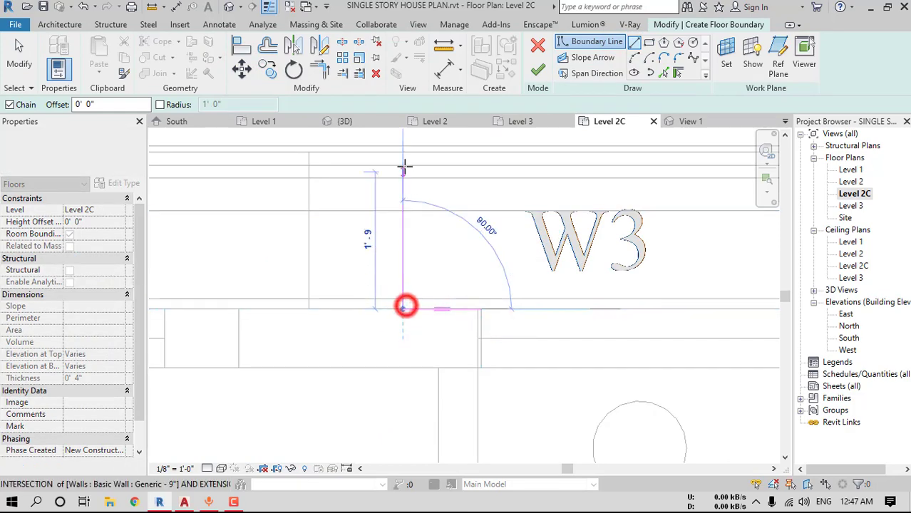
click(408, 153)
scroll(366, 201, down, 3)
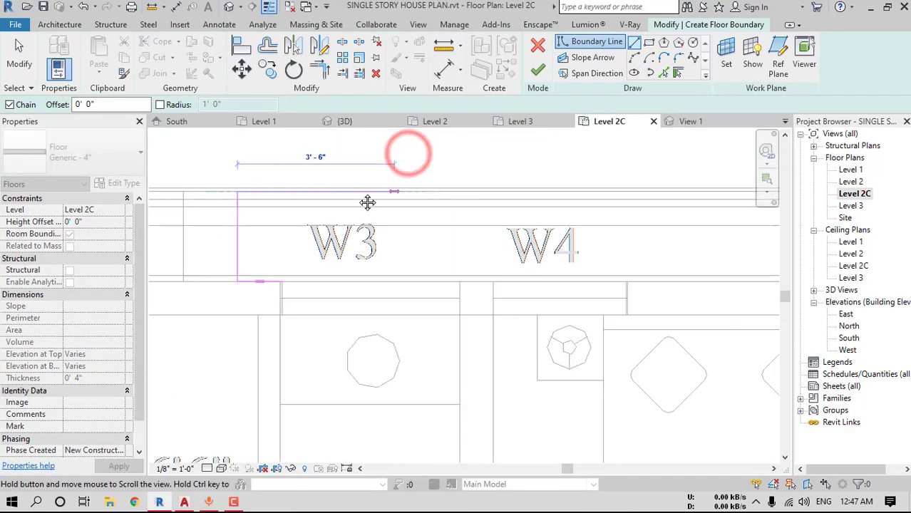
Extend the boundary 1' past the W4 window's east edge, close it 2' deep around both windows, and finish the floor
click(604, 279)
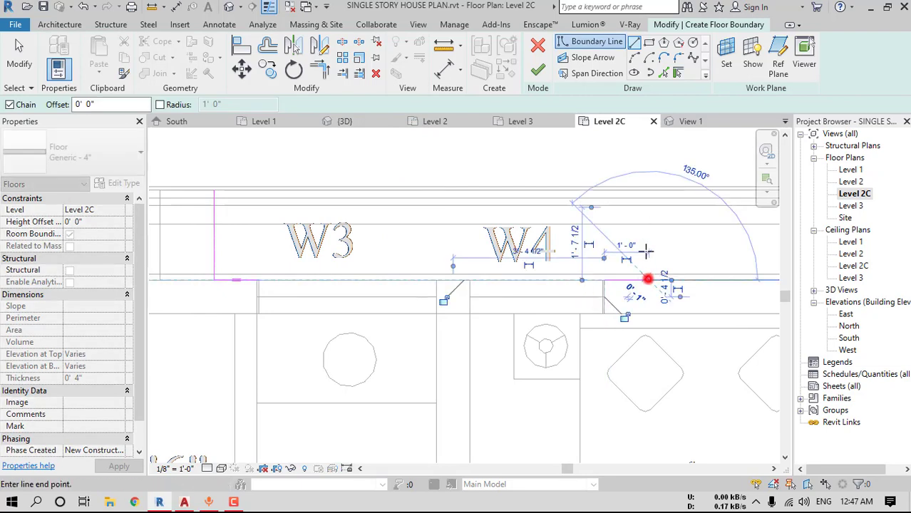
click(647, 279)
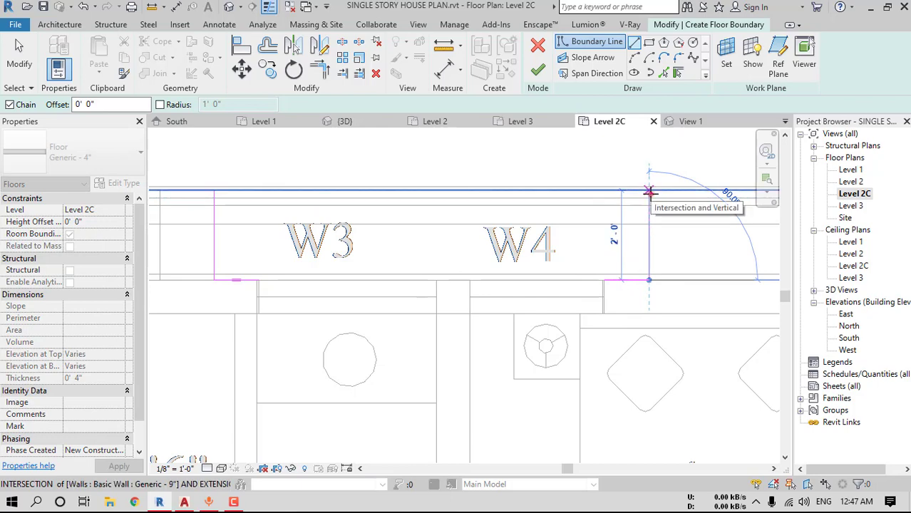
click(649, 193)
click(215, 190)
click(257, 280)
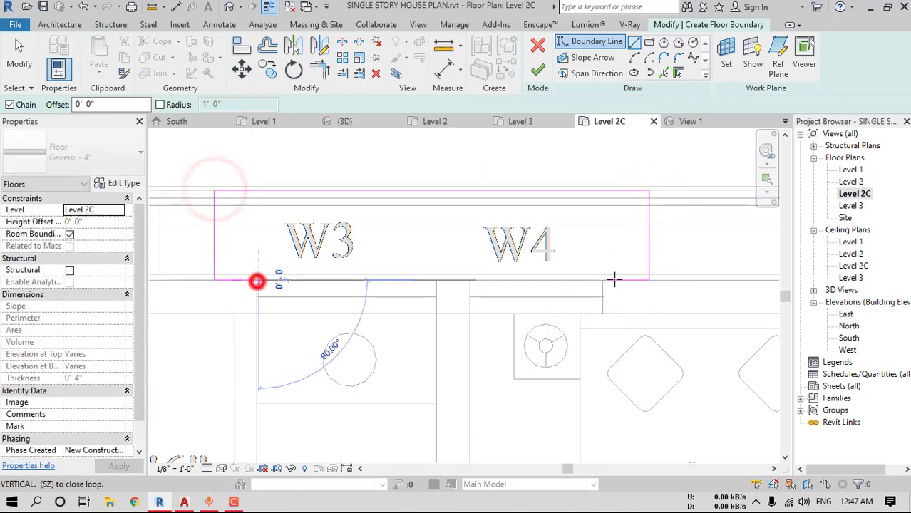
click(650, 280)
click(537, 69)
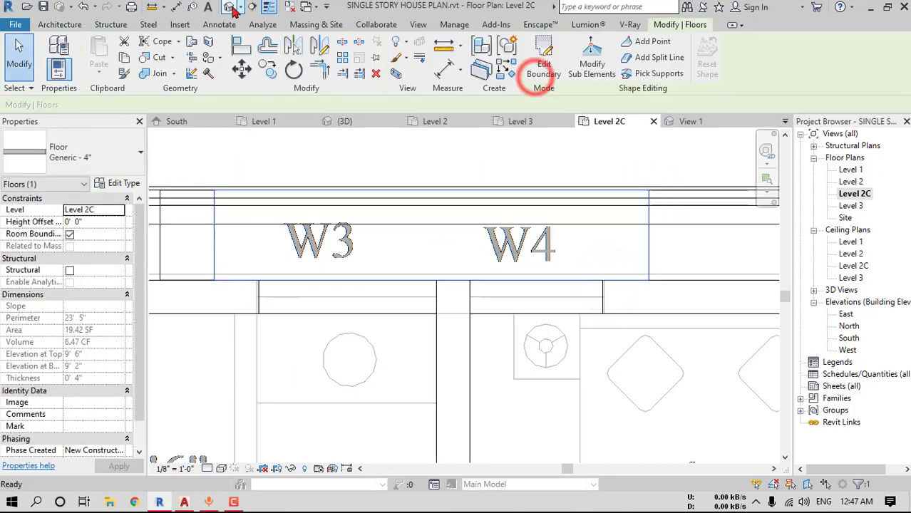
Align the top of the W3 and W4 windows' shared sunshade with the neighbouring sunshade in the 3D view
click(228, 8)
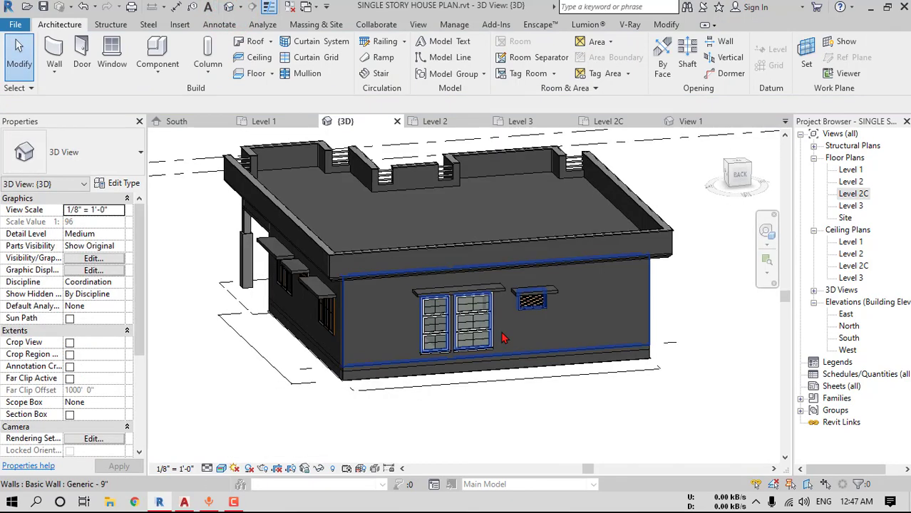
scroll(520, 302, up, 5)
shift+middle_drag(516, 282, 589, 350)
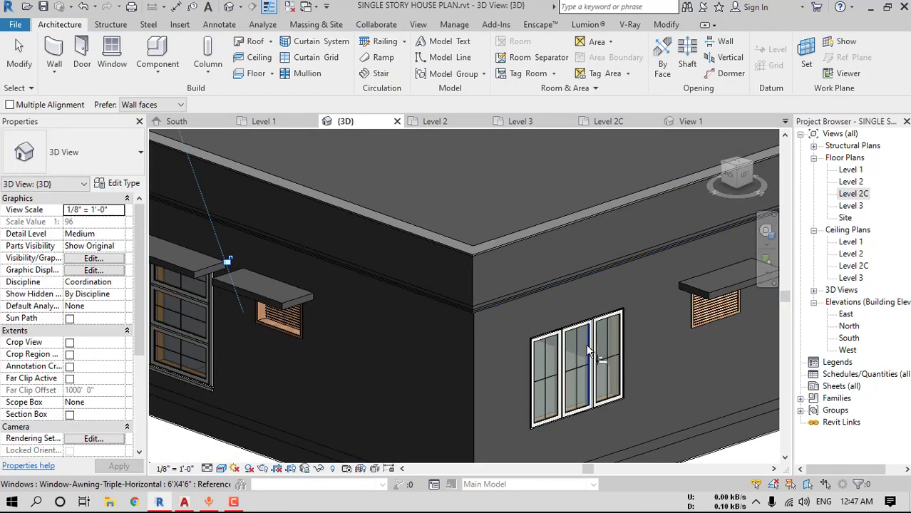
On Level 2C, start another floor and sketch a rectangular boundary outside the kitchen's W2 window, along the window's length
double_click(848, 194)
scroll(416, 238, down, 3)
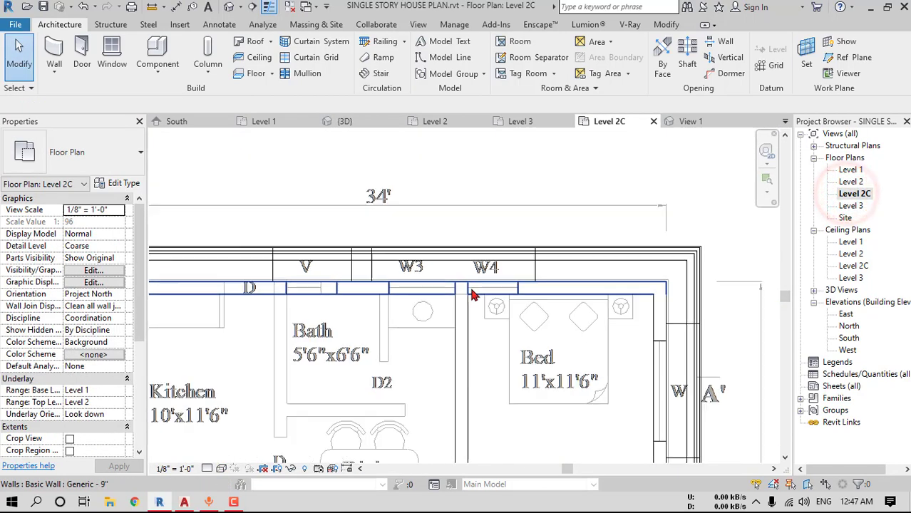
scroll(383, 311, up, 3)
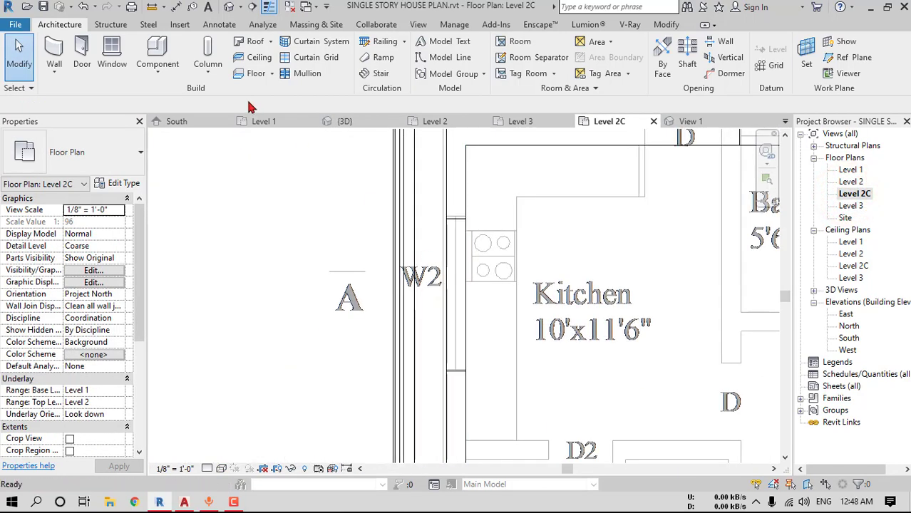
click(256, 74)
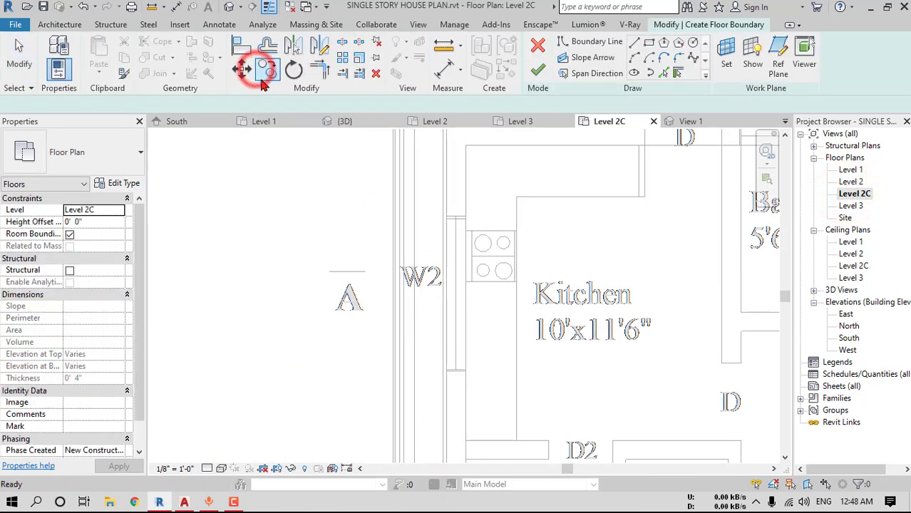
click(650, 43)
scroll(444, 218, up, 2)
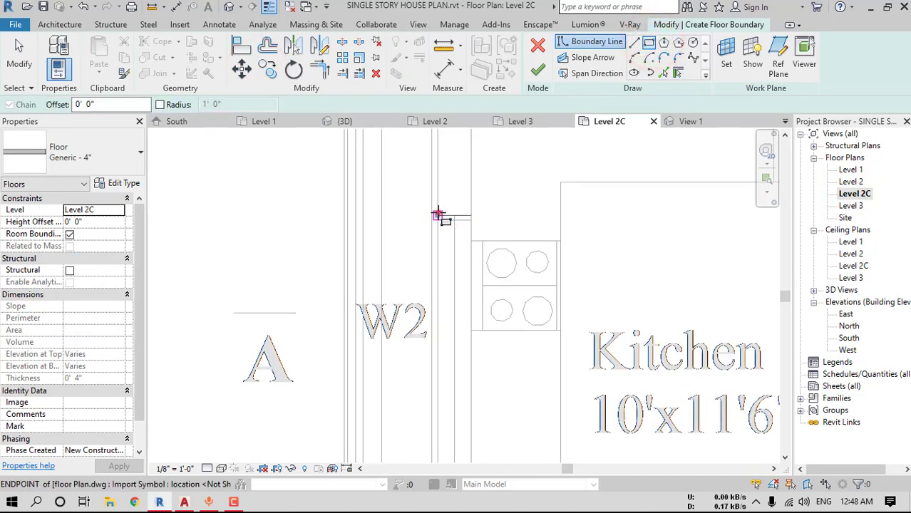
click(438, 216)
scroll(428, 320, up, 1)
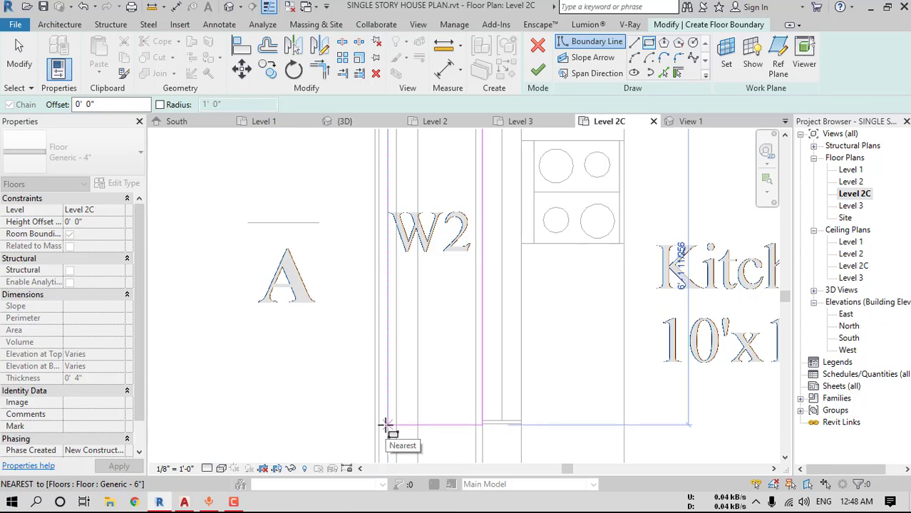
click(385, 425)
key(Escape)
key(Escape)
scroll(456, 371, up, 3)
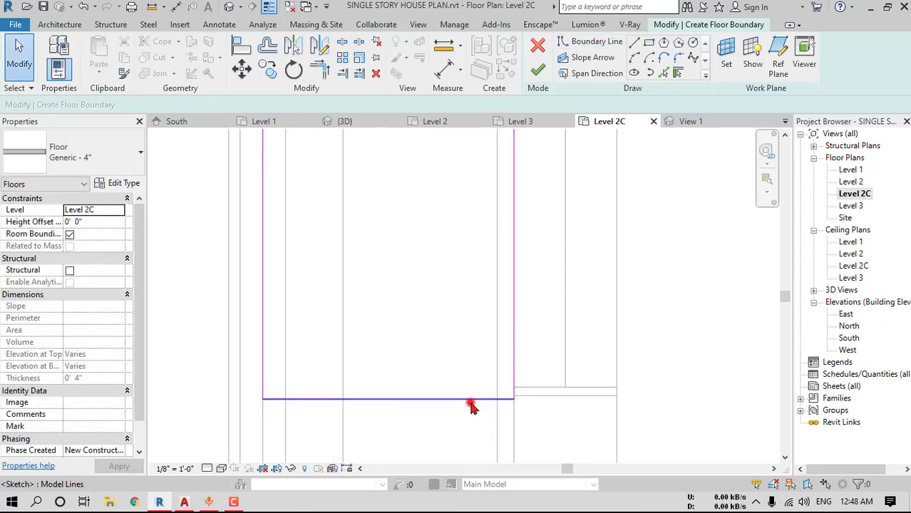
Move the boundary's south edge to the W2 window's end, offset both end edges 1' outward without copying, and finish the floor
mouse_move(470, 403)
mouse_down()
mouse_move(467, 372)
mouse_move(470, 396)
mouse_up()
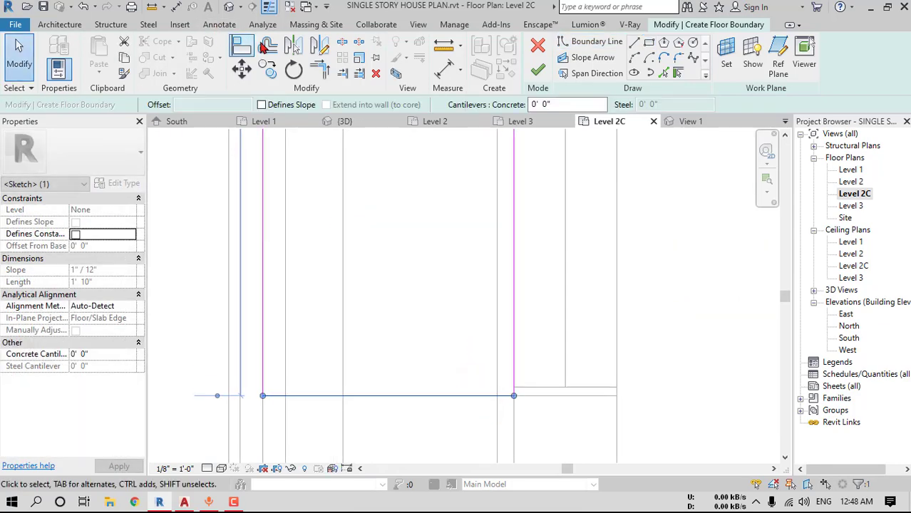
click(267, 46)
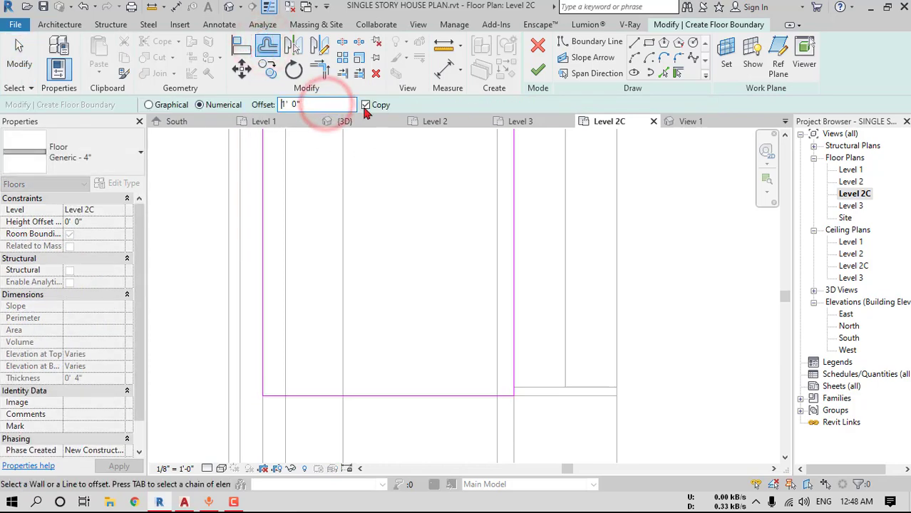
scroll(427, 331, down, 3)
scroll(437, 359, down, 3)
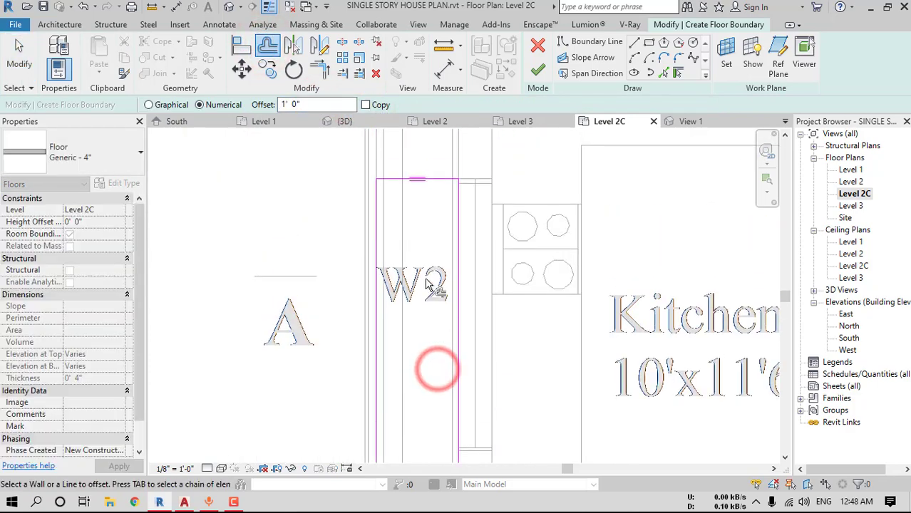
key(Escape)
click(537, 70)
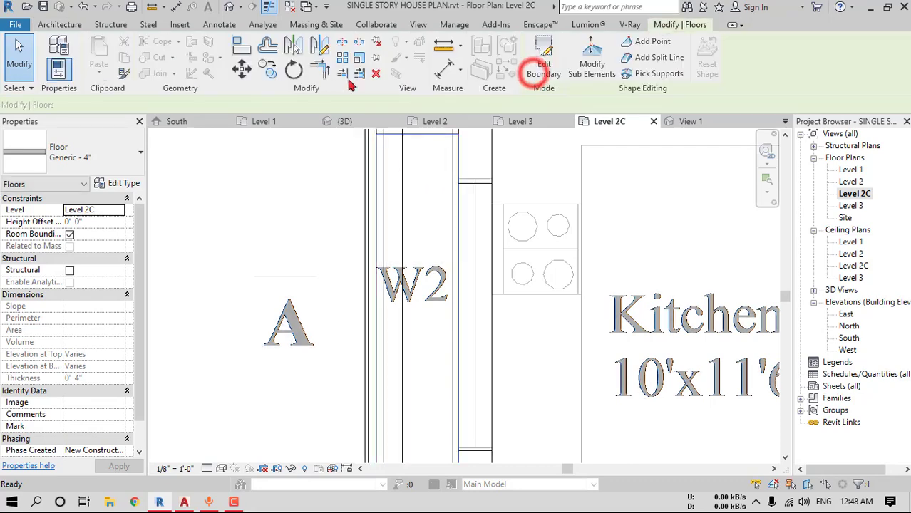
Align the top of the kitchen window's sunshade with the top of the west vent's sunshade in the 3D view
click(230, 7)
key(Escape)
scroll(600, 315, down, 8)
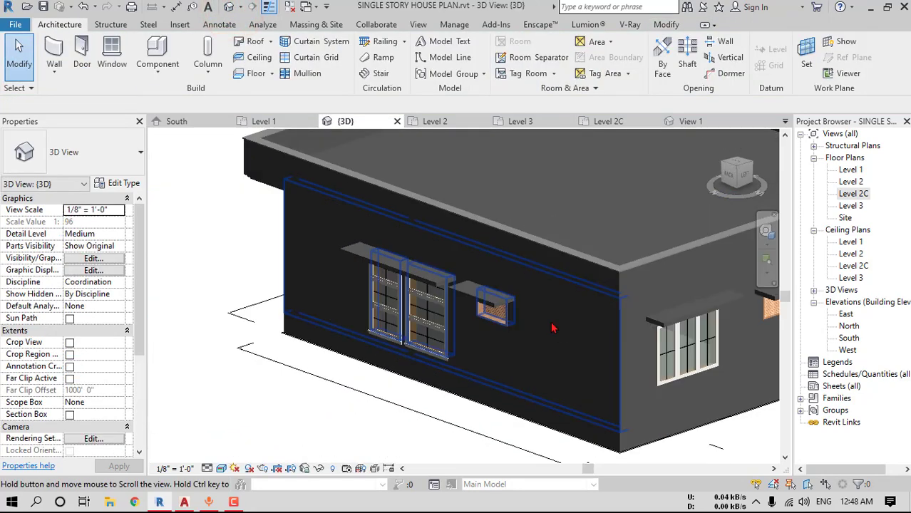
key(a)
key(l)
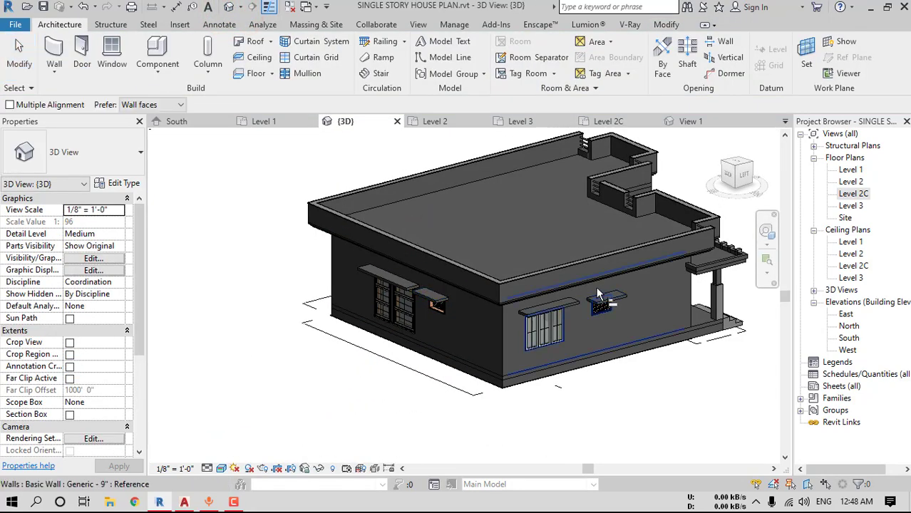
scroll(620, 299, up, 5)
click(603, 305)
click(525, 314)
scroll(519, 311, down, 5)
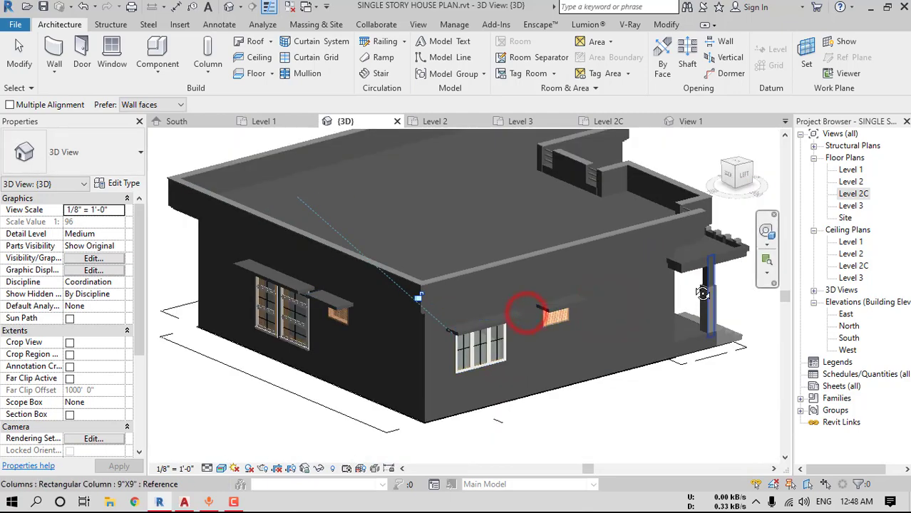
Examine the windows on the front facade and orient the 3D view to the front
shift+middle_drag(704, 295, 511, 284)
shift+middle_drag(634, 317, 576, 294)
scroll(382, 291, up, 4)
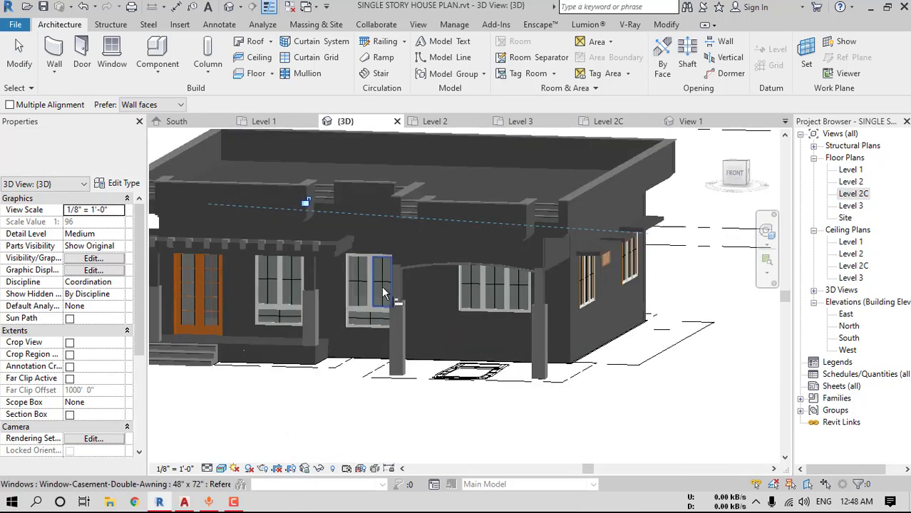
middle_drag(399, 277, 423, 209)
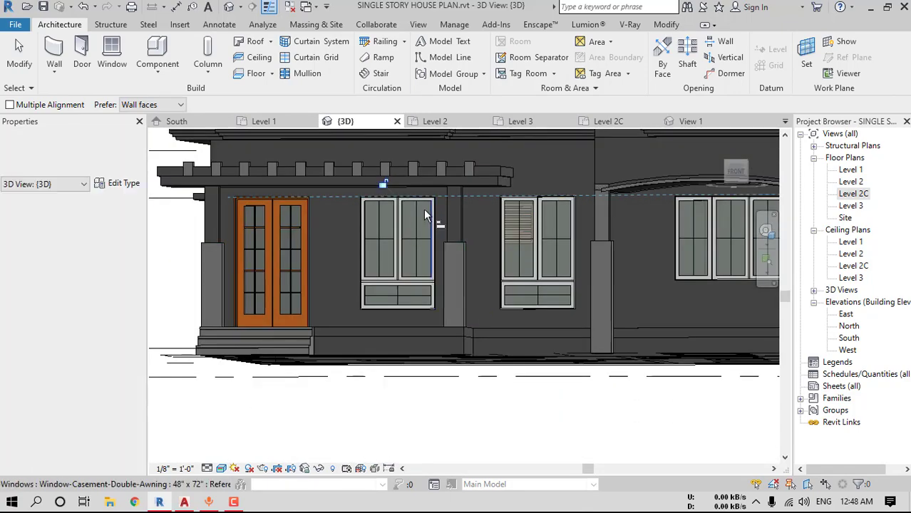
key(Escape)
middle_drag(642, 218, 555, 241)
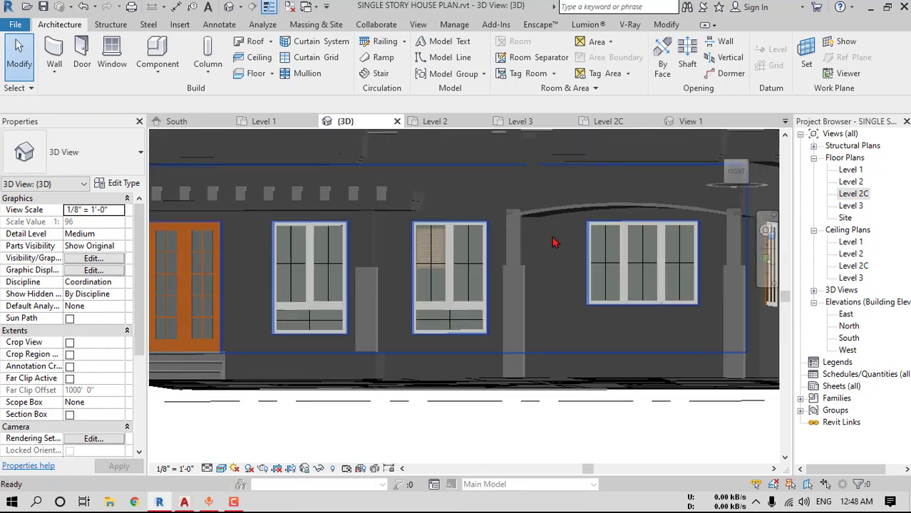
click(739, 172)
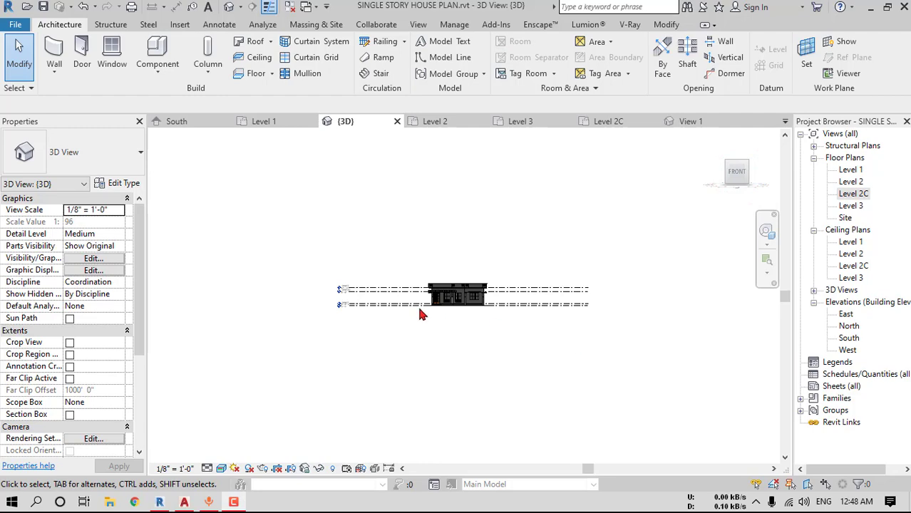
scroll(460, 296, up, 8)
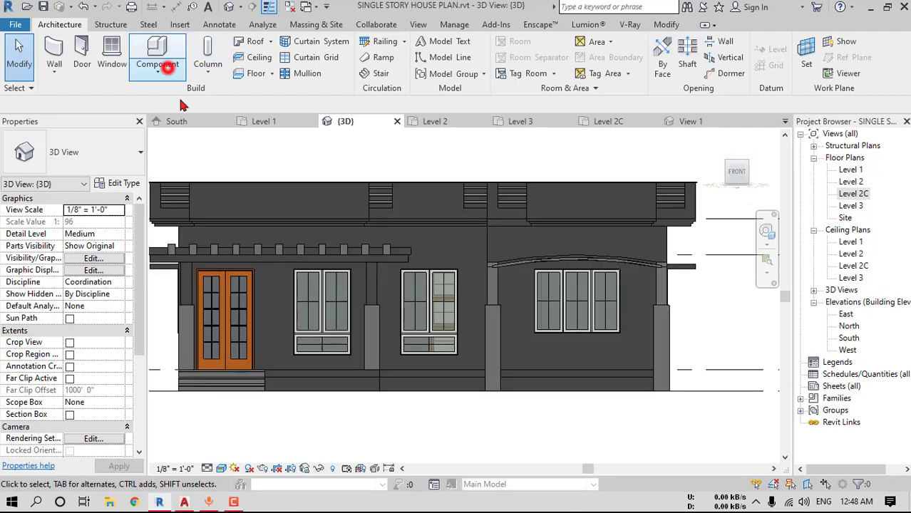
Create an in-place model component named WINDOW
click(178, 121)
click(485, 397)
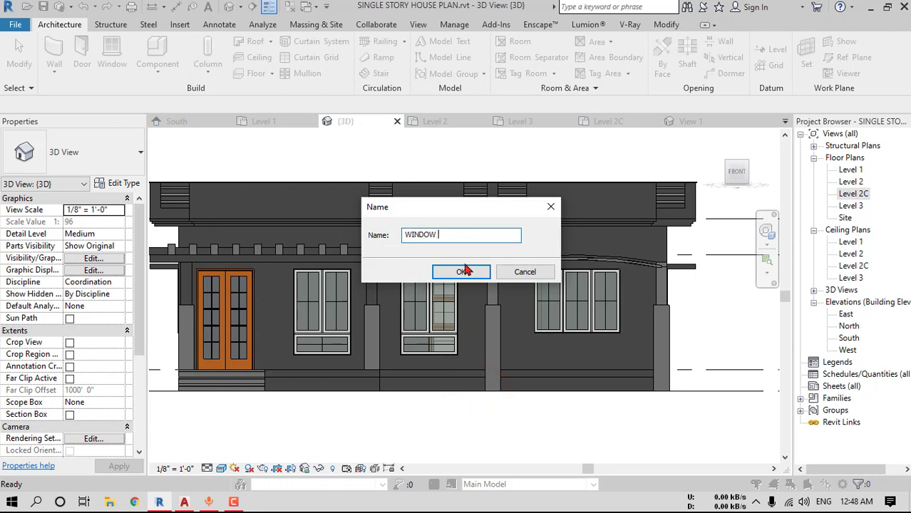
click(462, 272)
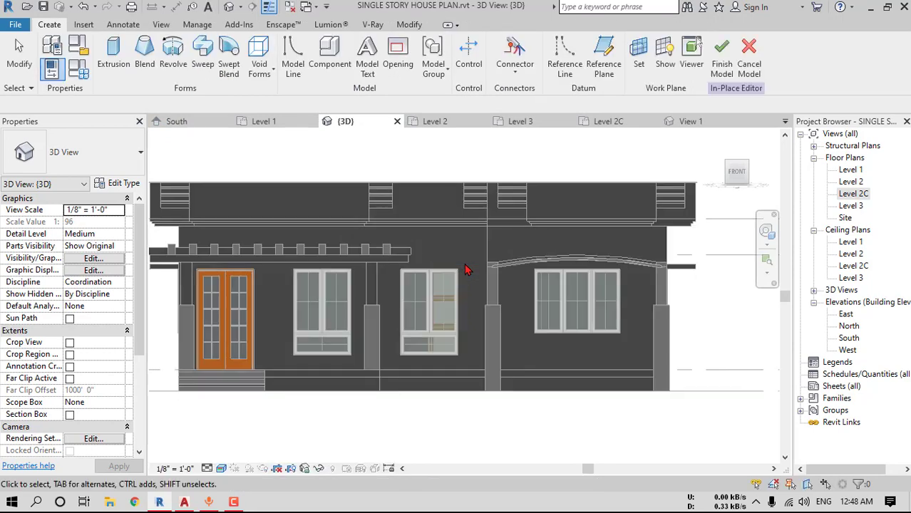
Start an extrusion on the front wall's face and sketch a rectangle around the outer edge of the W1 window beside the porch
click(578, 49)
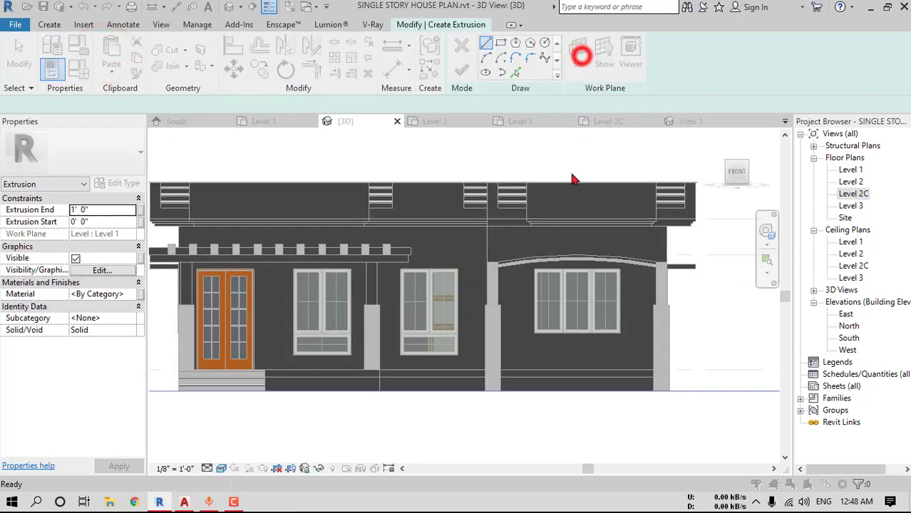
click(627, 263)
click(451, 248)
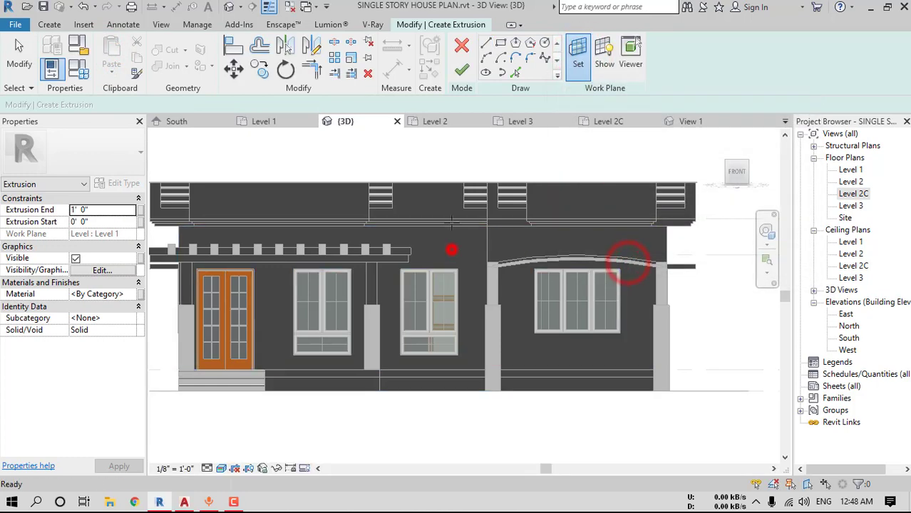
click(500, 42)
scroll(400, 265, up, 5)
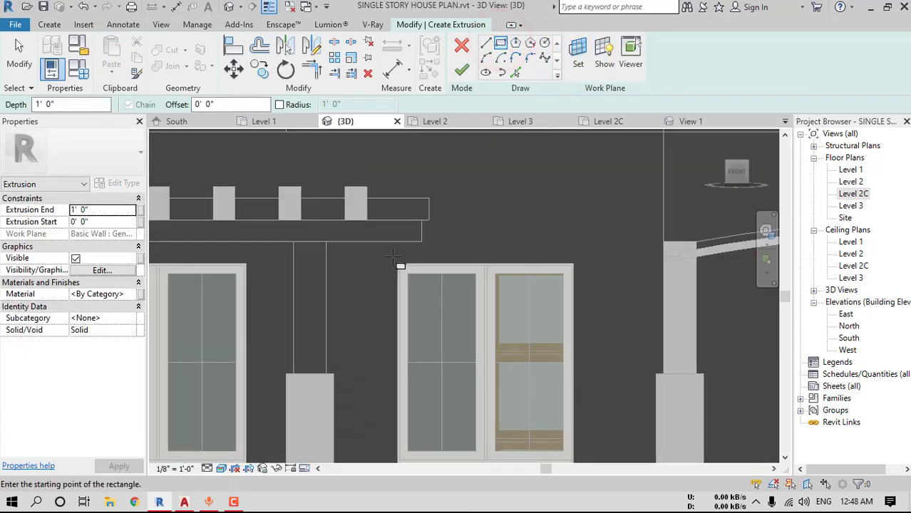
click(396, 264)
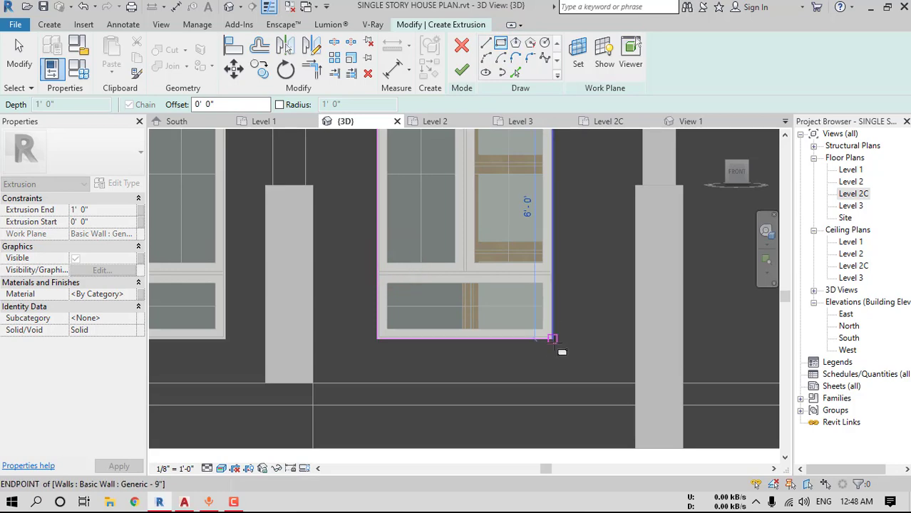
click(552, 338)
scroll(552, 340, down, 2)
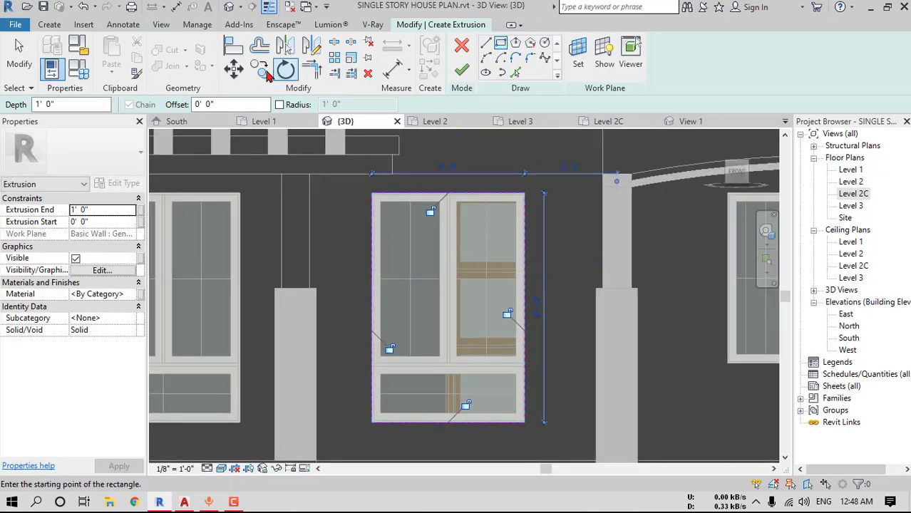
Sketch a second rectangle tracing the outer edge of the triple window behind the porch
middle_drag(696, 268, 489, 261)
scroll(547, 167, up, 2)
click(500, 205)
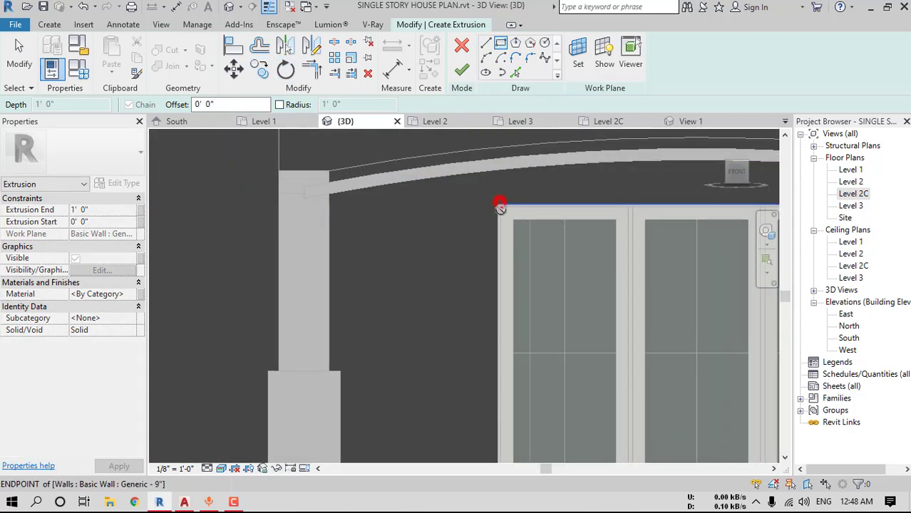
scroll(499, 206, down, 2)
click(695, 362)
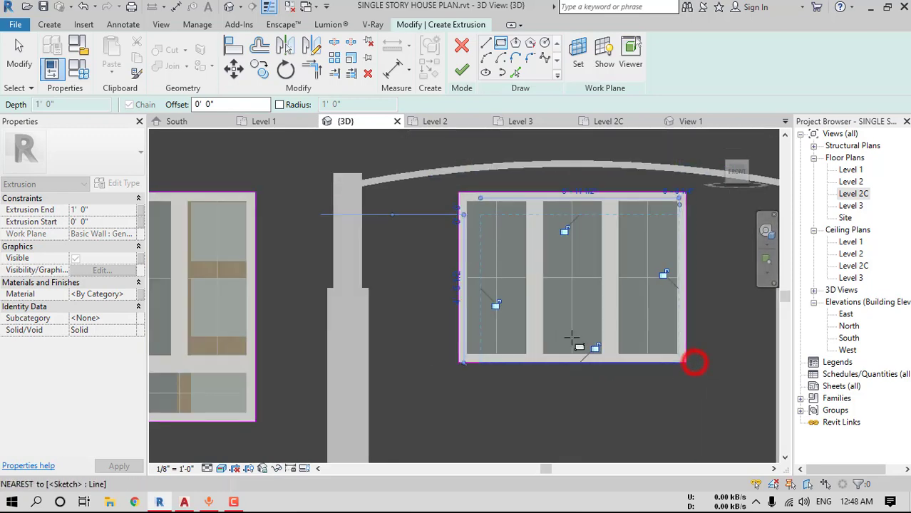
scroll(691, 359, down, 2)
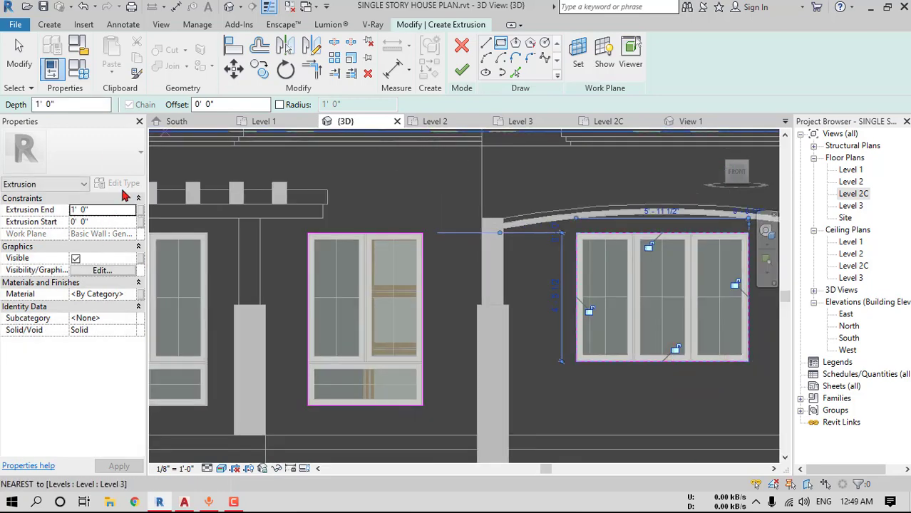
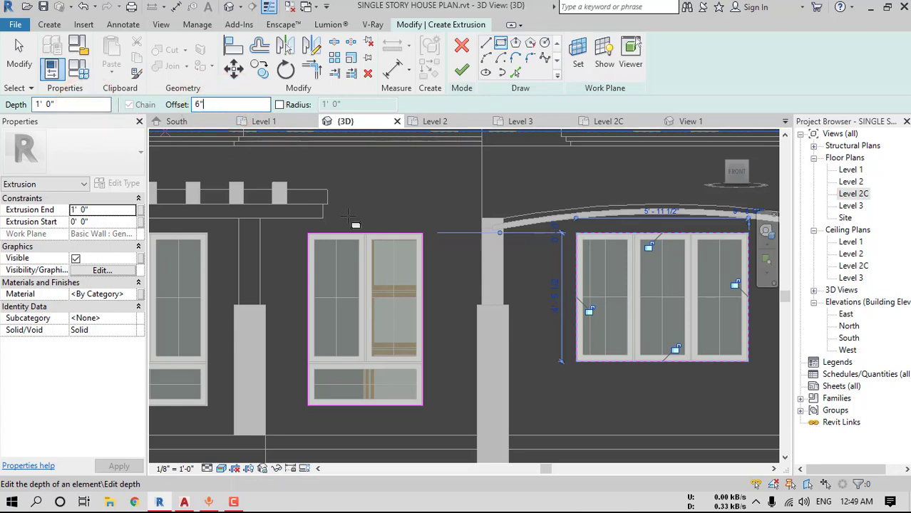
Sketch outer rectangles around both traced windows with a 6" outward offset
scroll(347, 217, up, 3)
click(278, 226)
scroll(496, 385, up, 1)
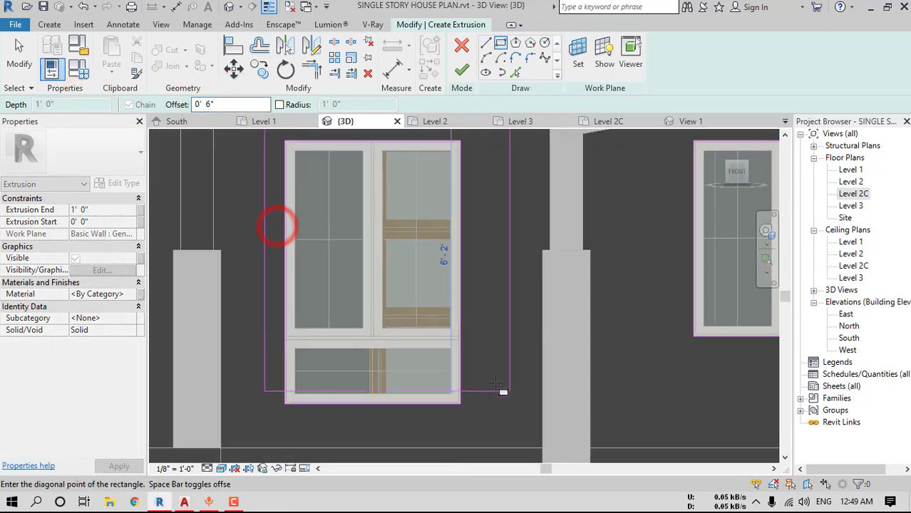
middle_drag(587, 345, 307, 390)
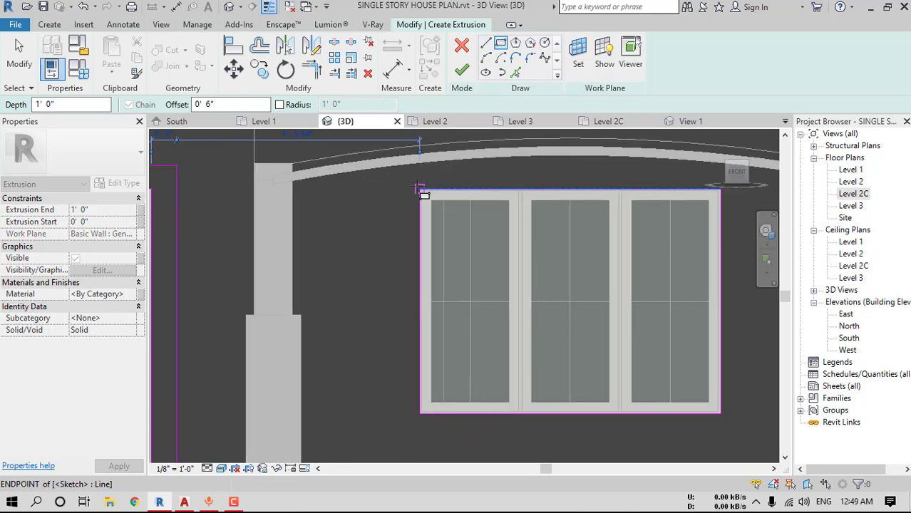
click(420, 189)
click(718, 412)
scroll(623, 353, down, 4)
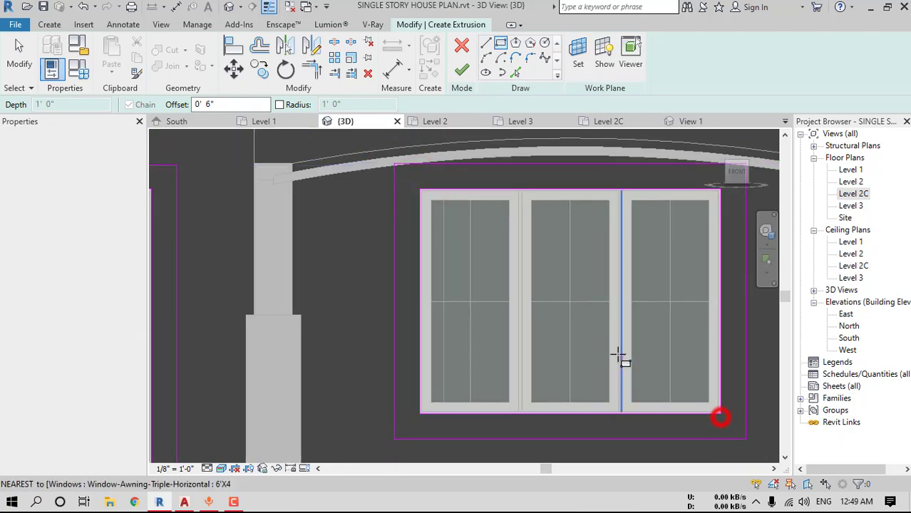
Finish the extrusion sketch, set the window frames' extrusion end to 6", and finish the in-place model
click(461, 68)
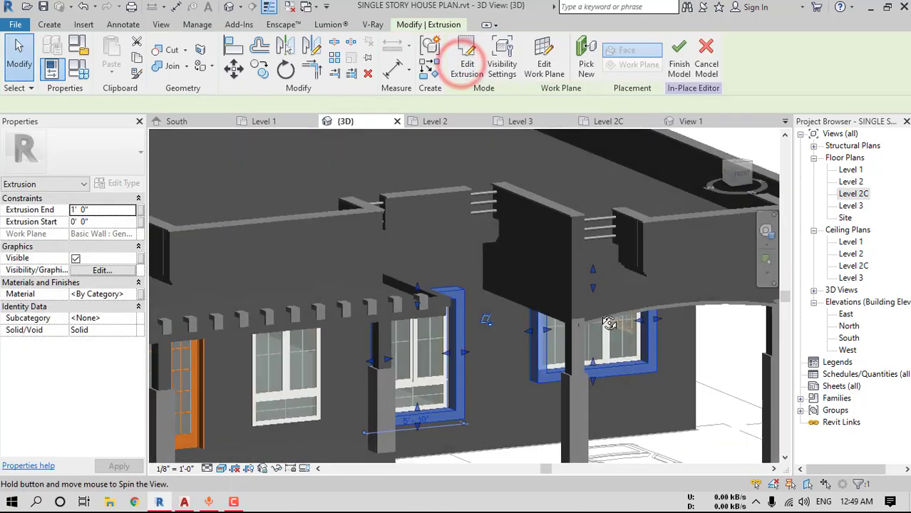
click(107, 213)
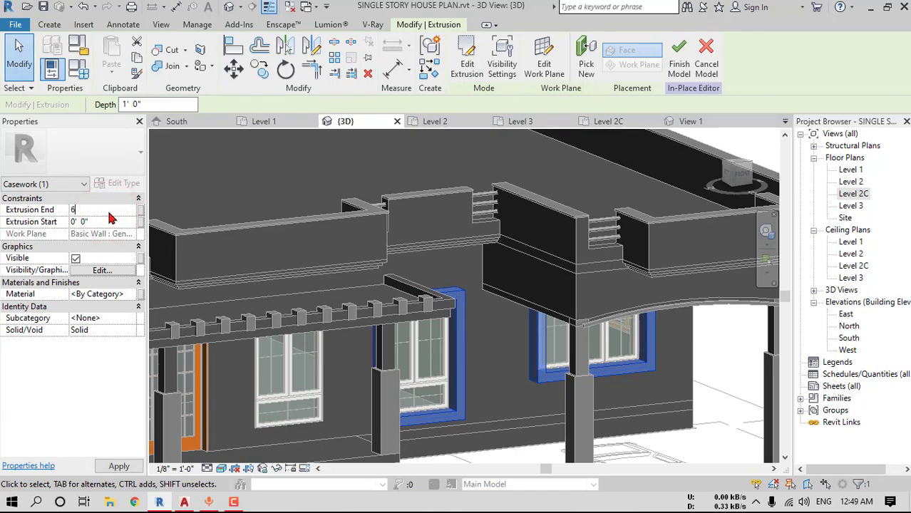
click(508, 302)
scroll(507, 304, down, 2)
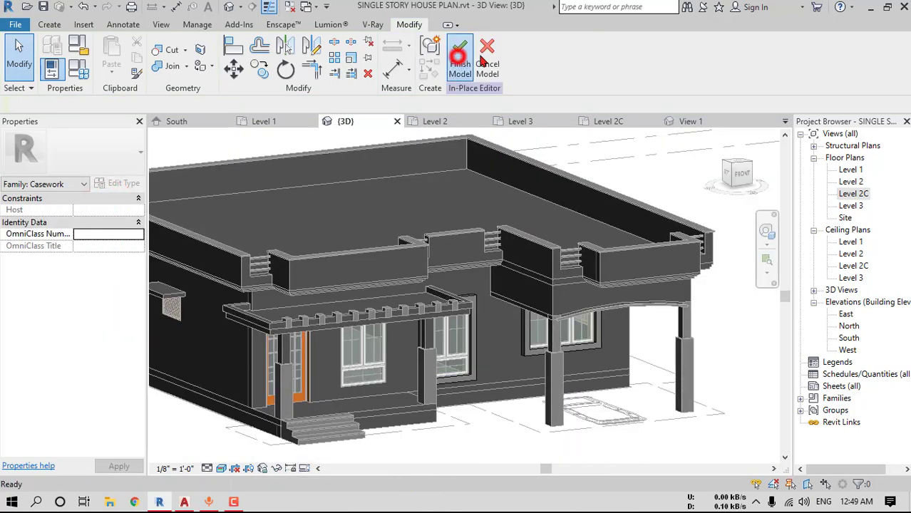
shift+middle_drag(565, 359, 626, 350)
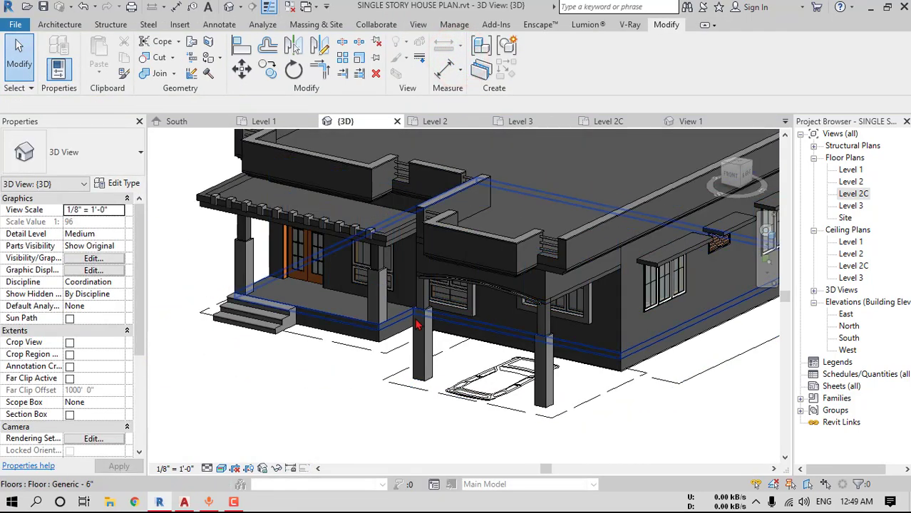
click(62, 24)
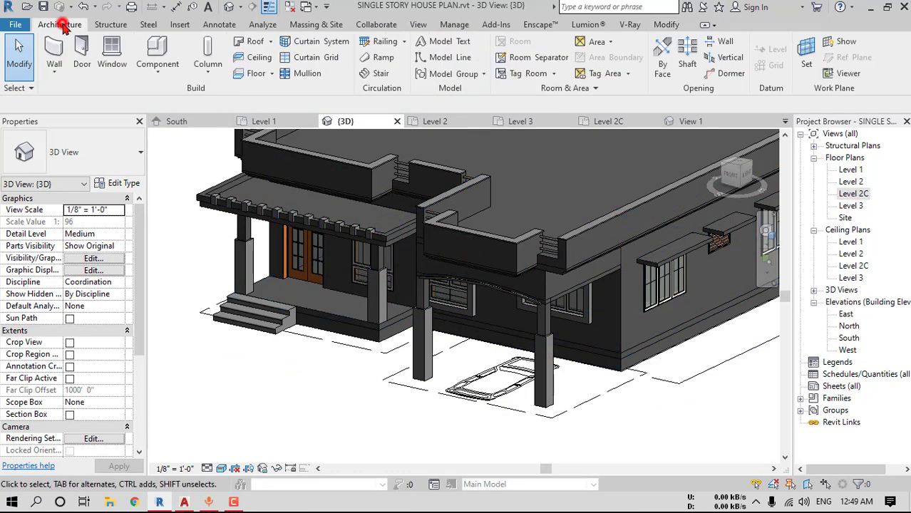
click(155, 83)
click(169, 118)
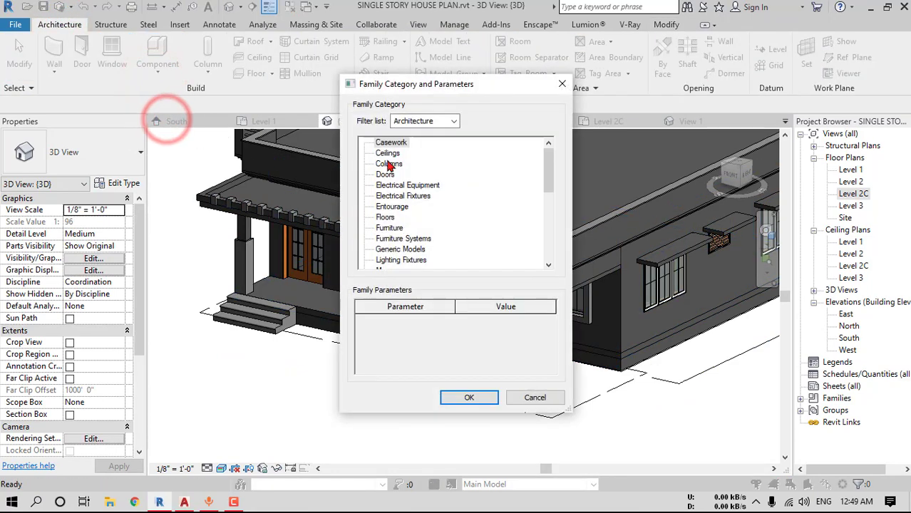
click(469, 398)
click(465, 270)
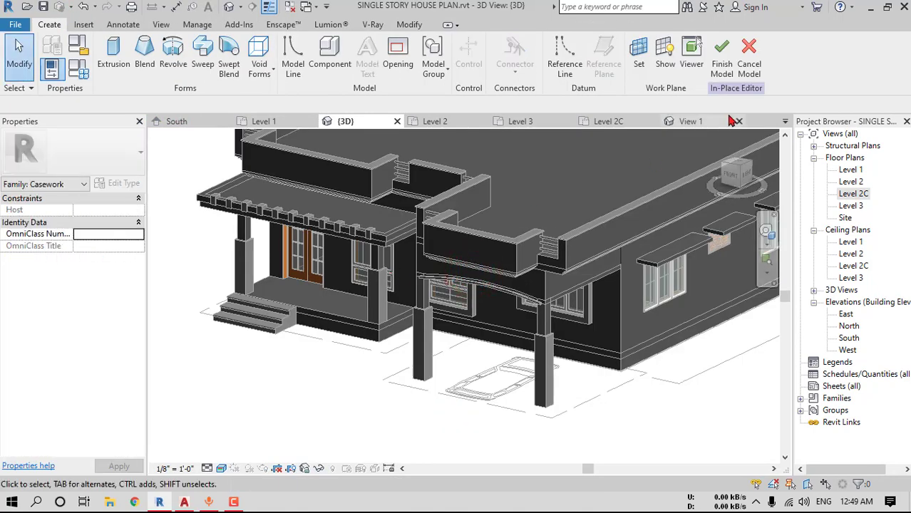
Open the Level 1 floor plan and measure the gap between the outer line and the wall face at the Sitout's west corner
double_click(850, 170)
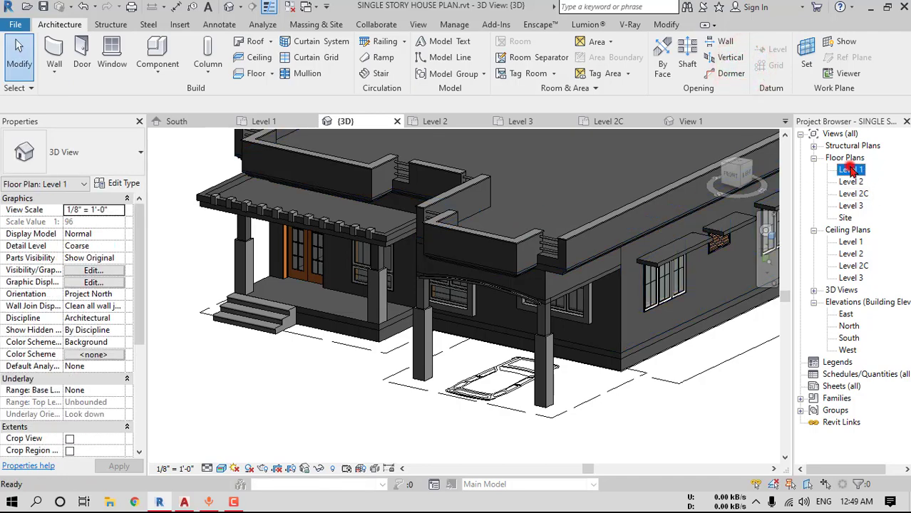
click(52, 53)
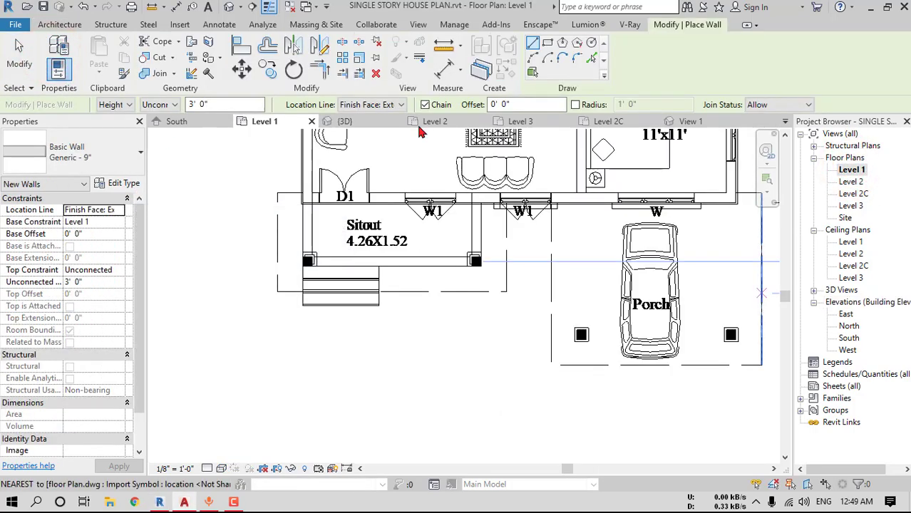
scroll(291, 223, up, 5)
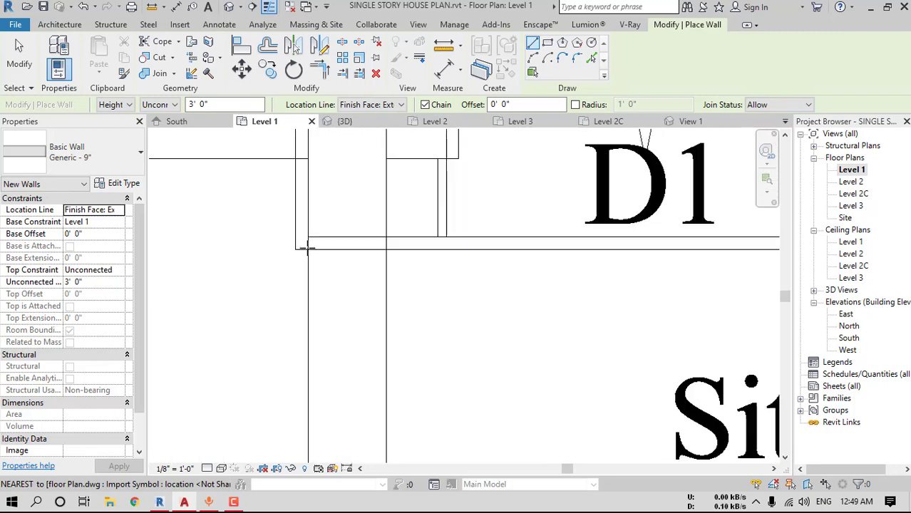
click(151, 7)
click(292, 218)
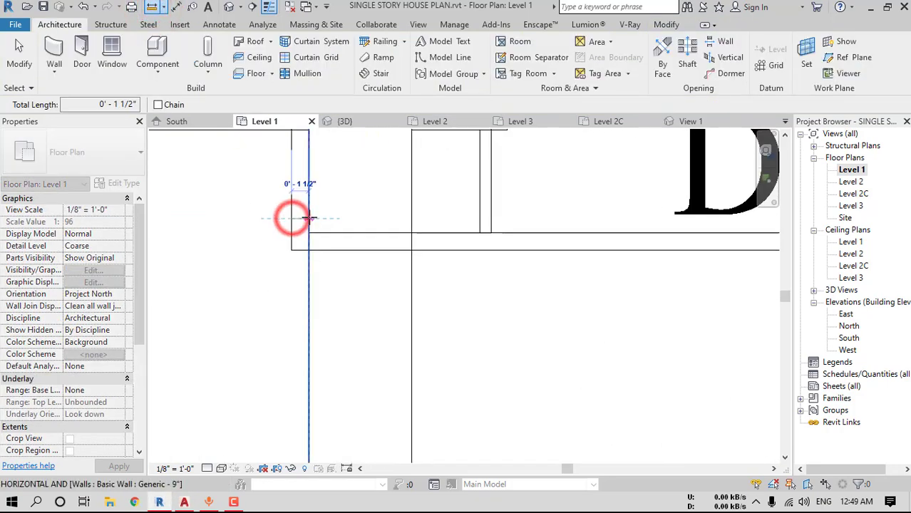
scroll(293, 216, up, 2)
key(Escape)
key(Escape)
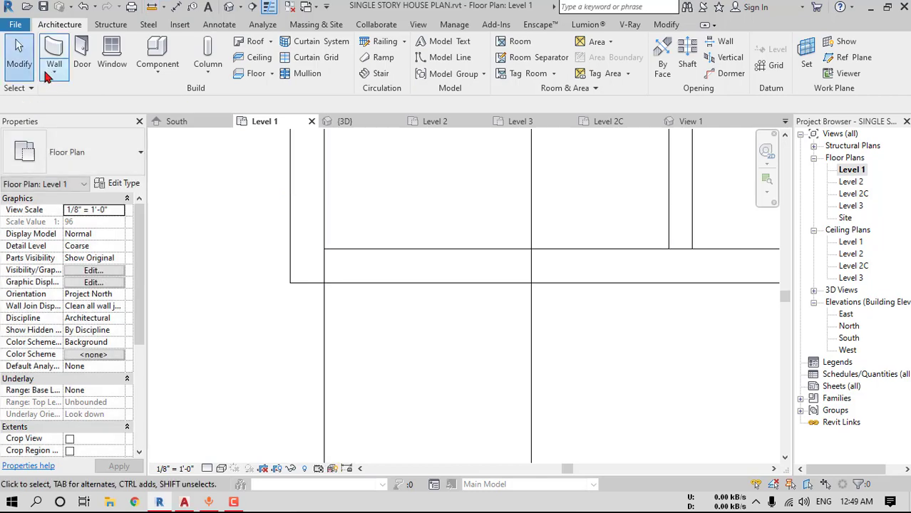
Duplicate the Generic - 9" wall type as Generic - 1.5" and set its structure layer thickness to 1 1/2"
click(60, 44)
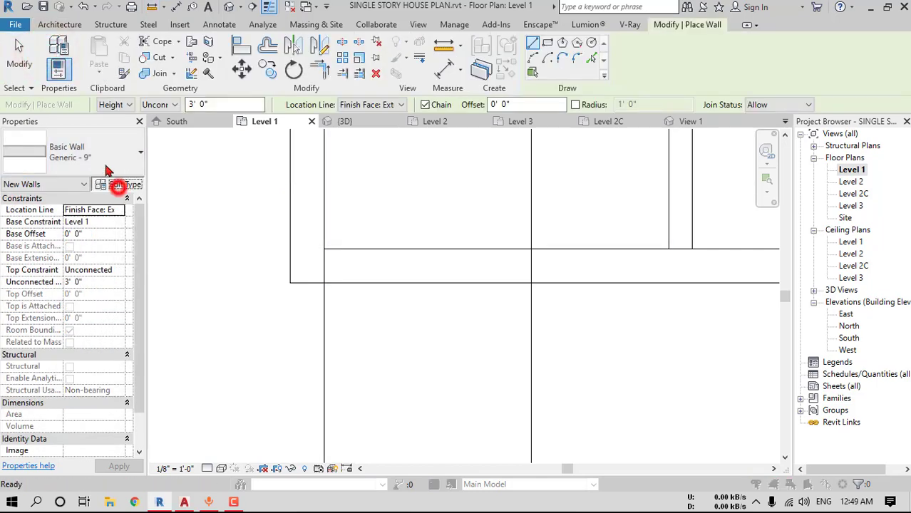
click(117, 186)
click(761, 57)
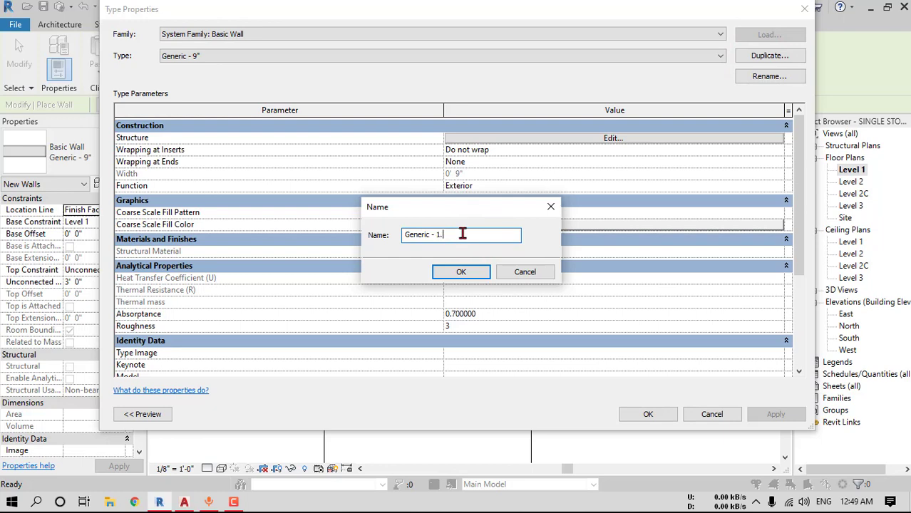
click(465, 271)
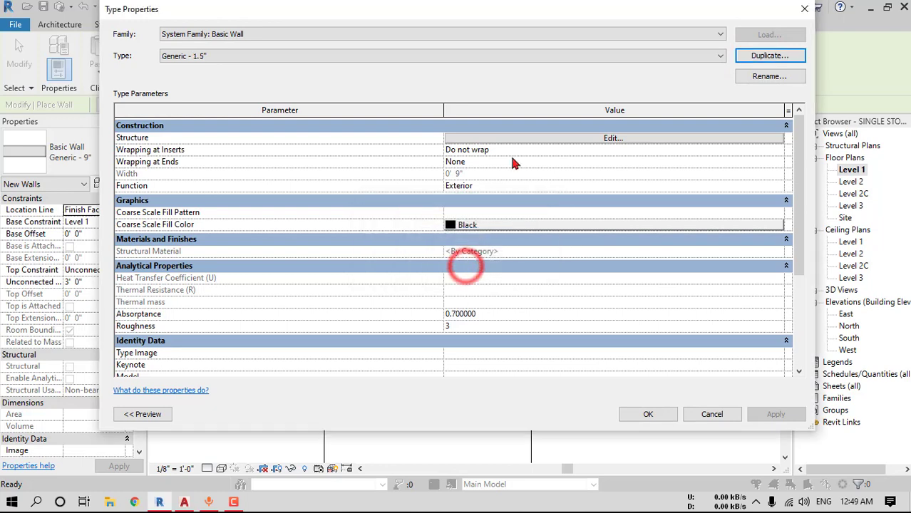
click(589, 139)
click(498, 146)
text(1 1/2")
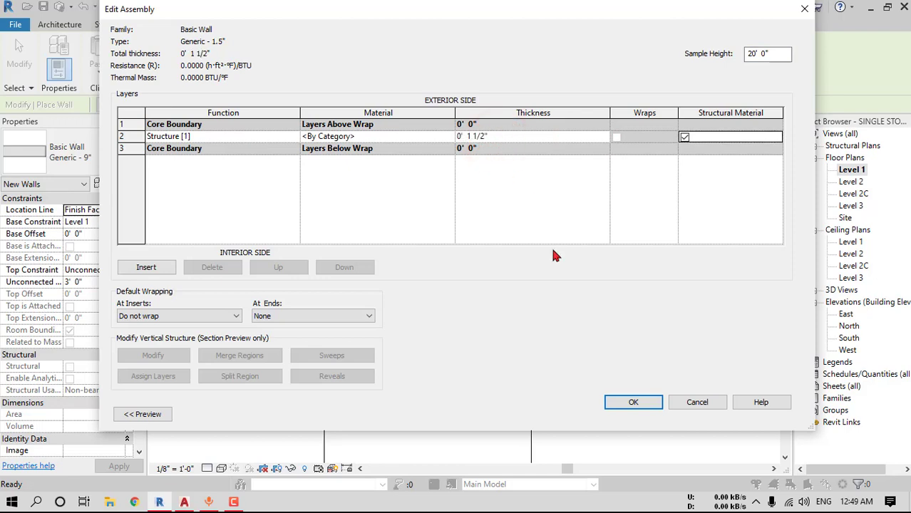
click(633, 403)
click(636, 350)
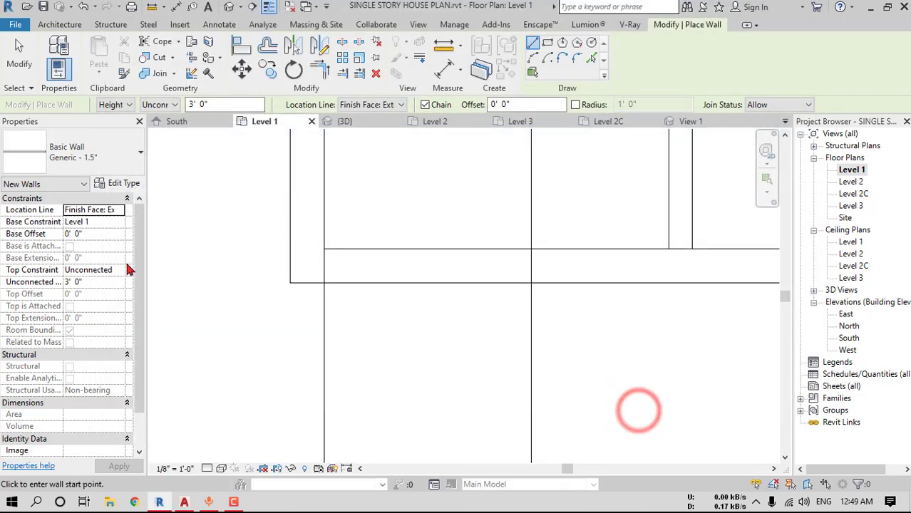
Set the new wall's top constraint to Level 2 and draw it along the house's west face from the Sitout corner to the rear corner
click(121, 269)
click(116, 301)
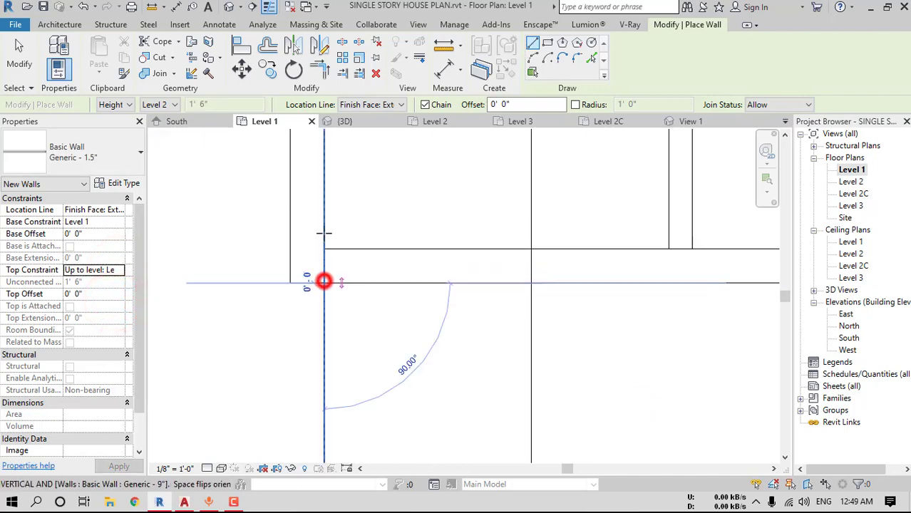
scroll(320, 274, up, 5)
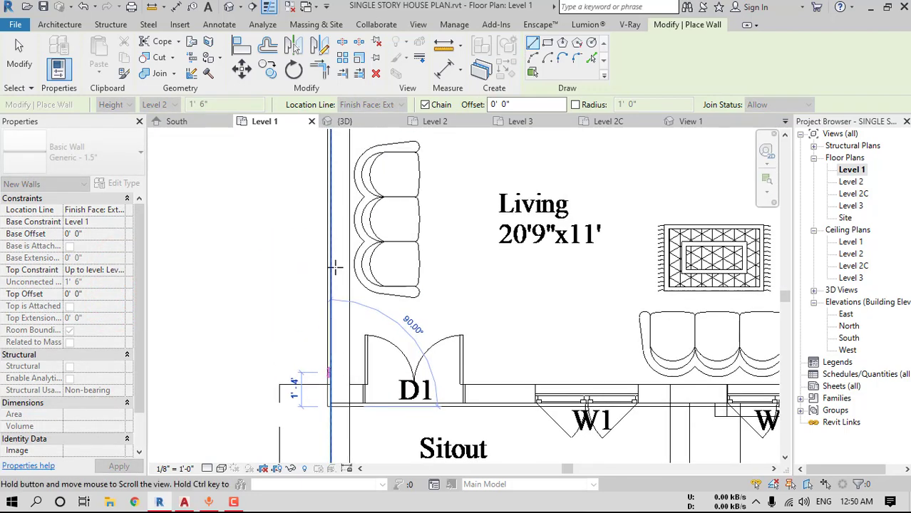
middle_drag(335, 268, 316, 240)
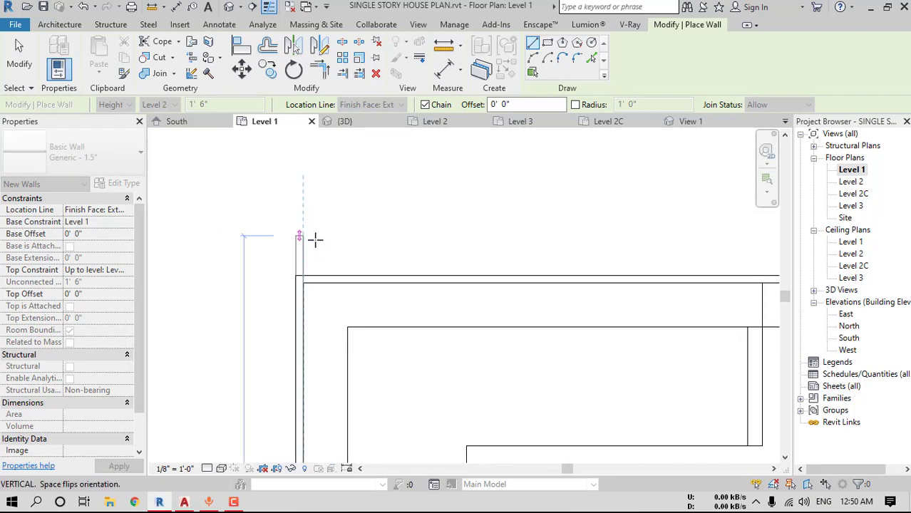
scroll(306, 284, up, 2)
click(300, 283)
Continue the Generic - 1.5" wall along the house's rear face to the northeast corner
scroll(335, 281, down, 4)
middle_drag(627, 299, 380, 255)
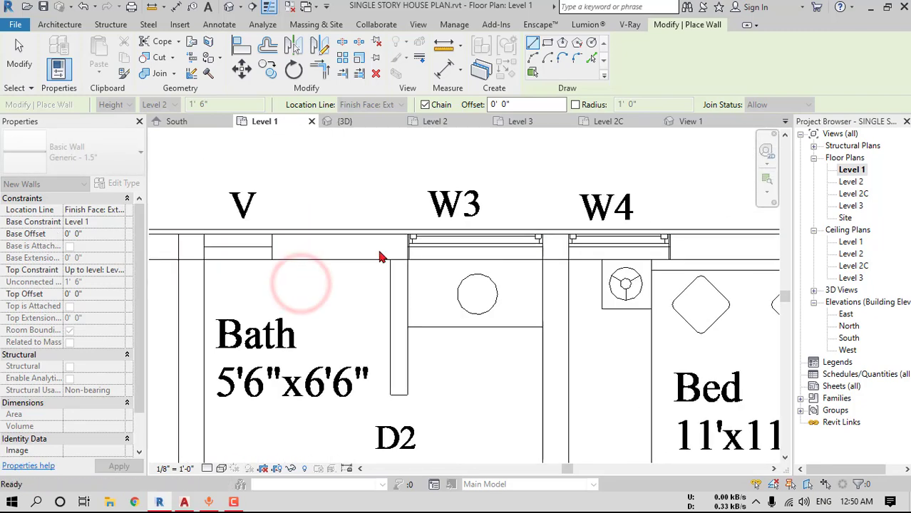
middle_drag(618, 261, 71, 264)
scroll(451, 238, up, 3)
click(389, 243)
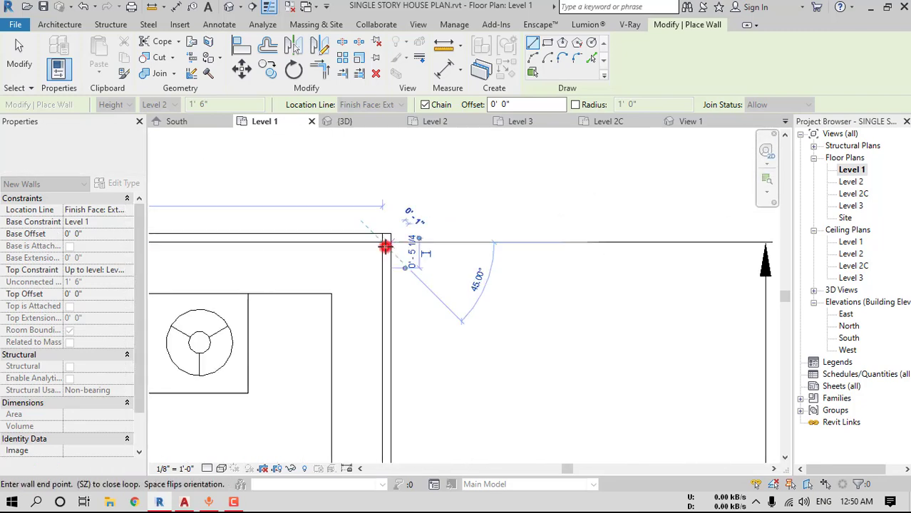
Continue the 1.5" wall along the house's east face to the southeast front corner
scroll(388, 244, down, 3)
middle_drag(386, 242, 454, 278)
scroll(454, 277, up, 5)
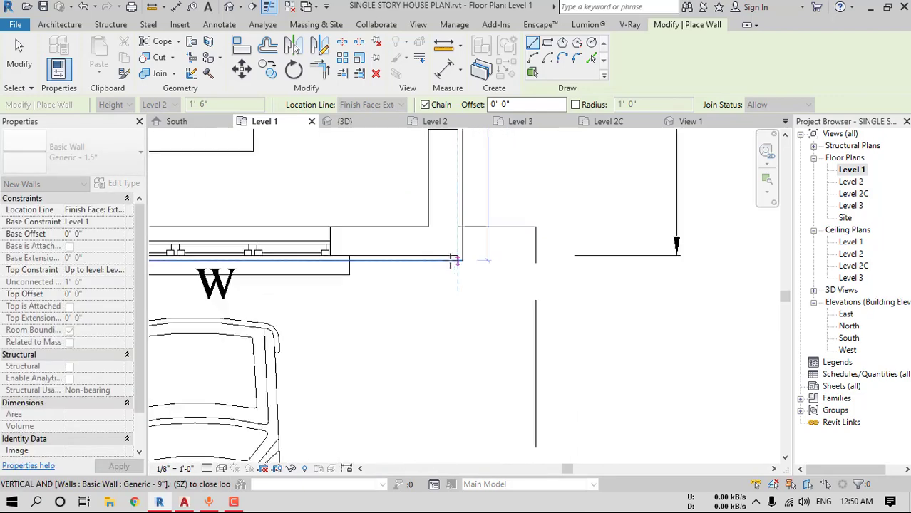
click(465, 250)
Continue the 1.5" wall along the house's front face to the Sitout's east side and end the wall run
scroll(465, 250, down, 2)
middle_drag(203, 245, 709, 280)
scroll(541, 268, down, 2)
scroll(468, 274, up, 2)
middle_drag(469, 274, 617, 222)
scroll(426, 274, up, 2)
scroll(398, 271, down, 1)
scroll(573, 222, down, 1)
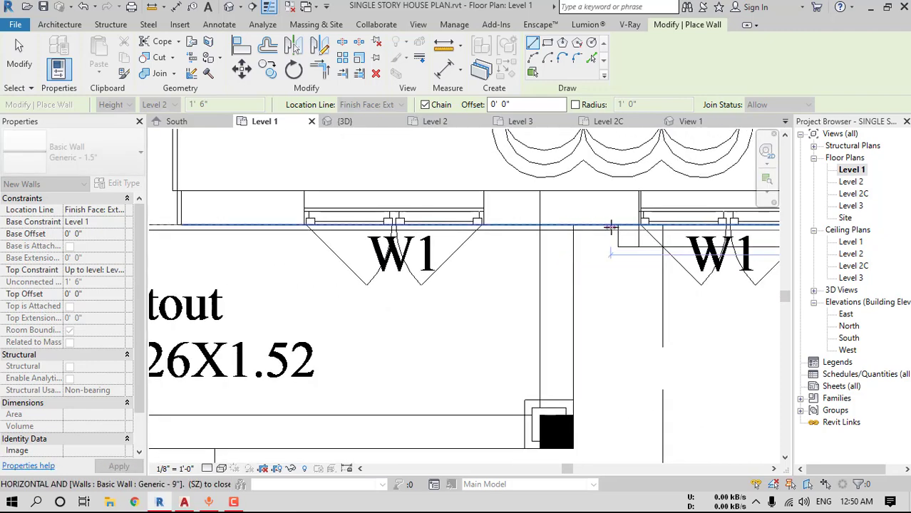
scroll(610, 225, up, 2)
click(551, 222)
scroll(552, 242, down, 2)
middle_drag(538, 339, 536, 290)
scroll(532, 187, up, 3)
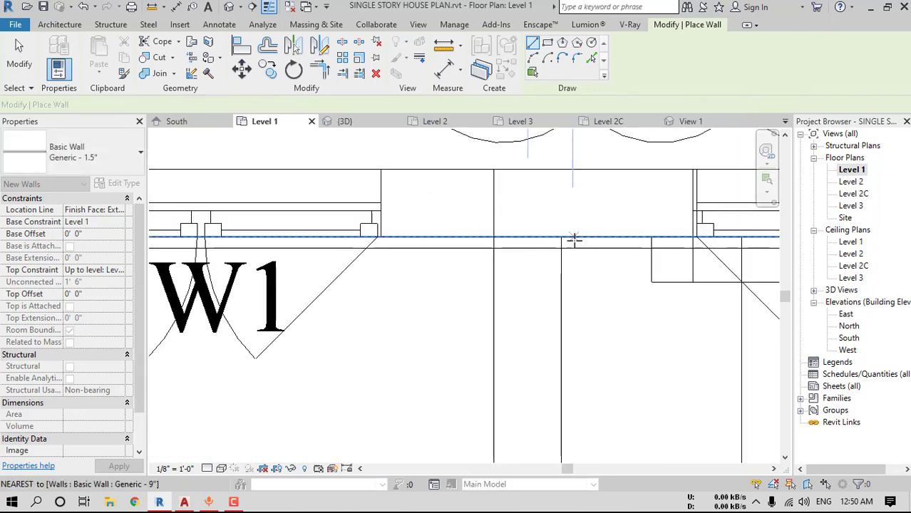
key(Escape)
key(Escape)
Start a new 1.5" wall run at the front wall's end and draw it along the Sitout's east side to its front corner
click(576, 245)
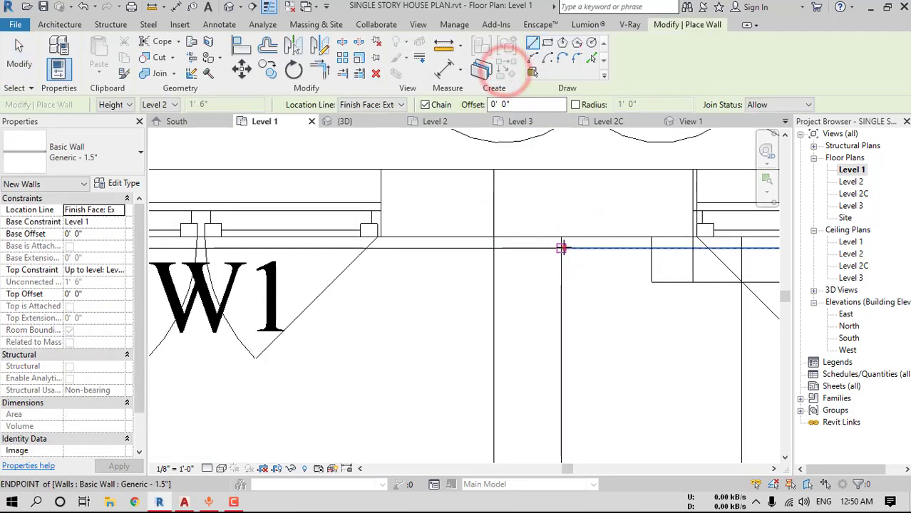
click(561, 247)
scroll(563, 292, down, 2)
middle_drag(564, 313, 574, 206)
scroll(573, 302, down, 1)
middle_drag(576, 398, 581, 329)
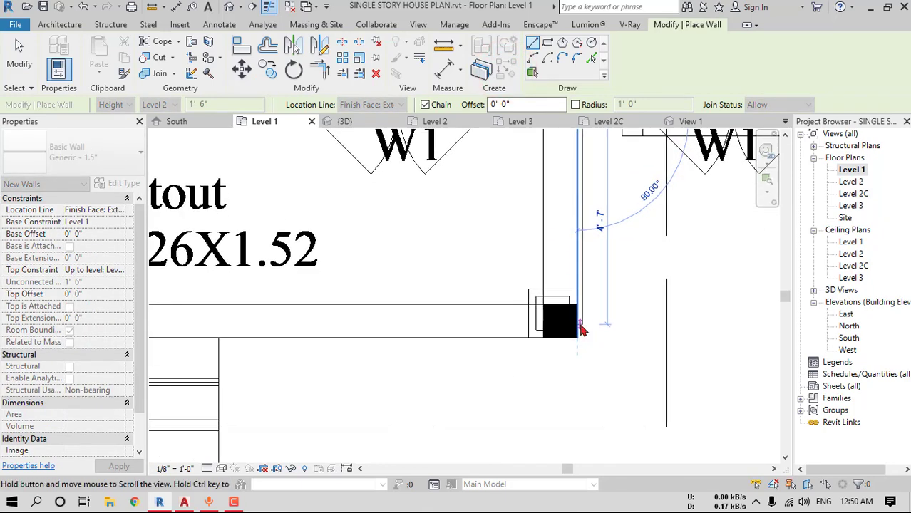
scroll(578, 327, up, 2)
click(579, 346)
Continue the 1.5" wall along the Sitout's front edge to its southwest corner
scroll(580, 346, down, 2)
middle_drag(483, 345, 687, 345)
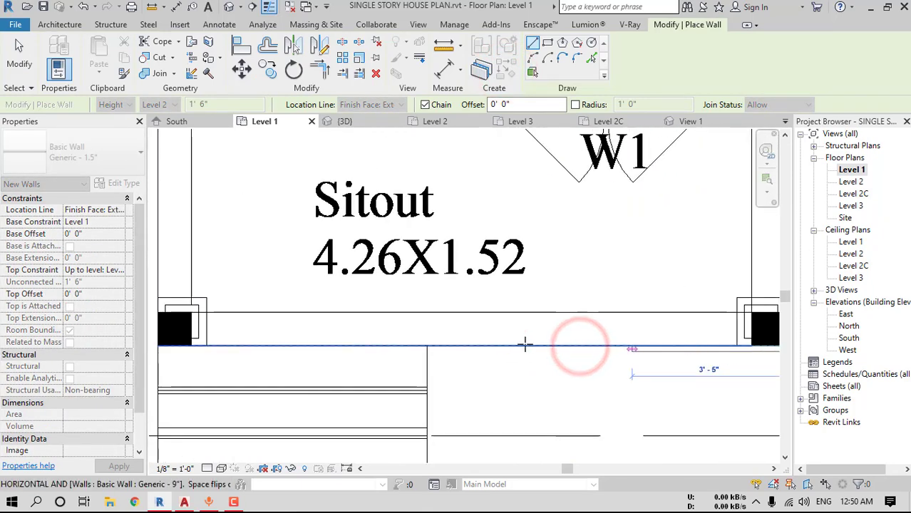
scroll(435, 345, up, 2)
scroll(423, 347, down, 2)
middle_drag(423, 342, 492, 339)
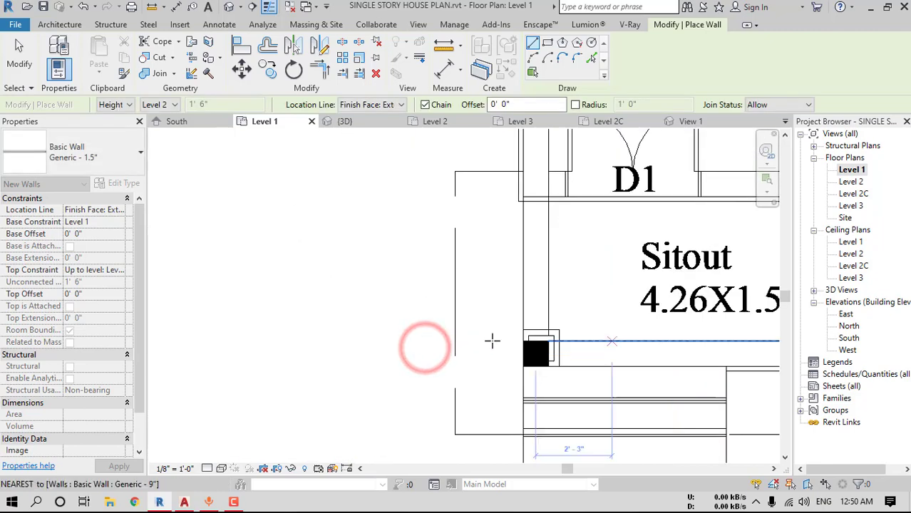
scroll(522, 371, up, 3)
click(503, 373)
Close the base wall by drawing the 1.5" wall along the Sitout's west side back to the house
scroll(504, 335, down, 2)
middle_drag(502, 214, 485, 330)
click(500, 259)
key(Escape)
key(Escape)
In the 3D view, set the structure layer material of the Generic - 1.5" wall type to Asphalt Shingle
click(229, 6)
scroll(637, 343, down, 2)
scroll(467, 331, up, 3)
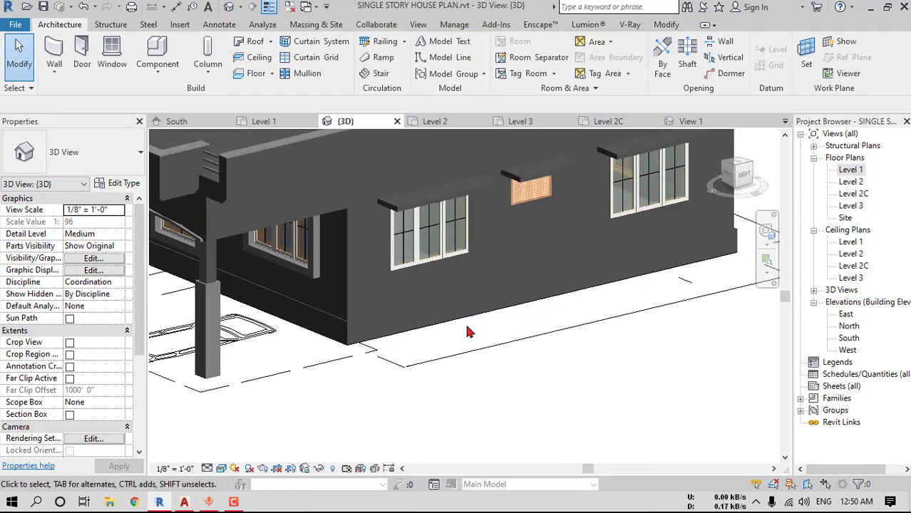
click(447, 314)
click(111, 182)
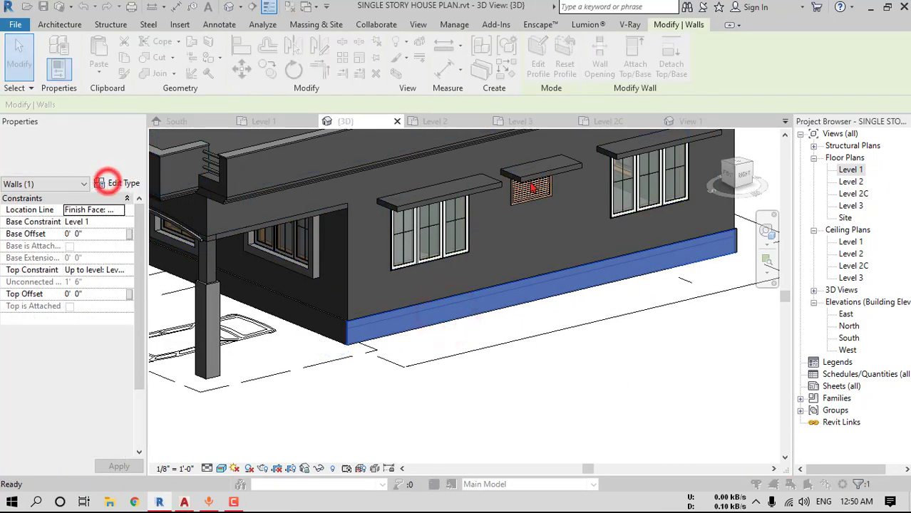
click(589, 139)
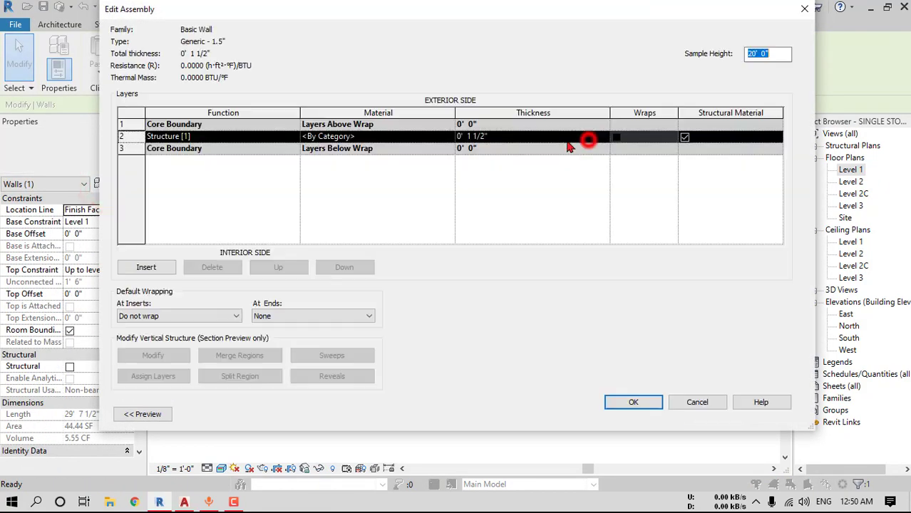
click(448, 138)
click(449, 136)
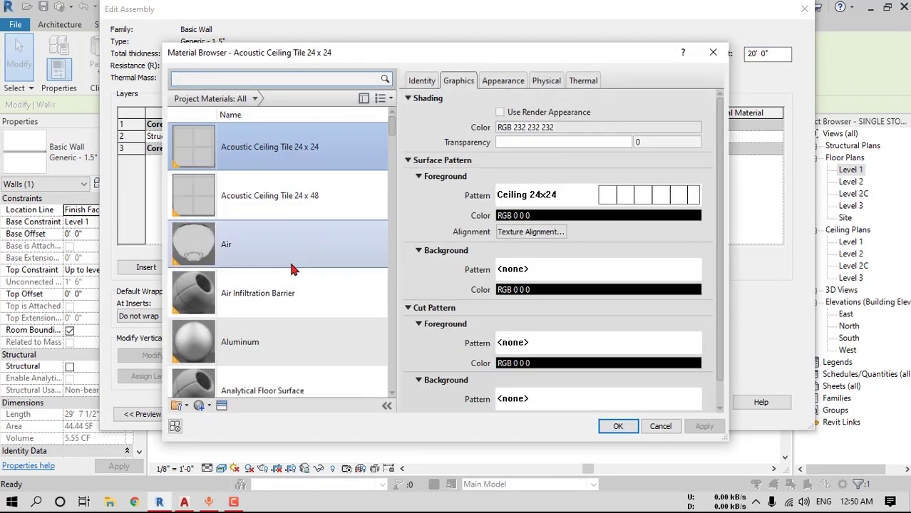
scroll(291, 270, down, 5)
click(285, 264)
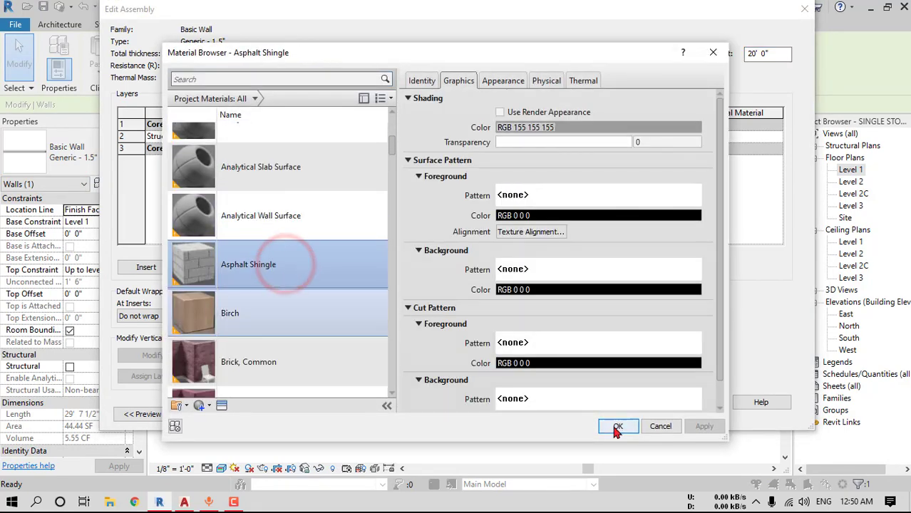
click(617, 427)
click(645, 404)
click(636, 414)
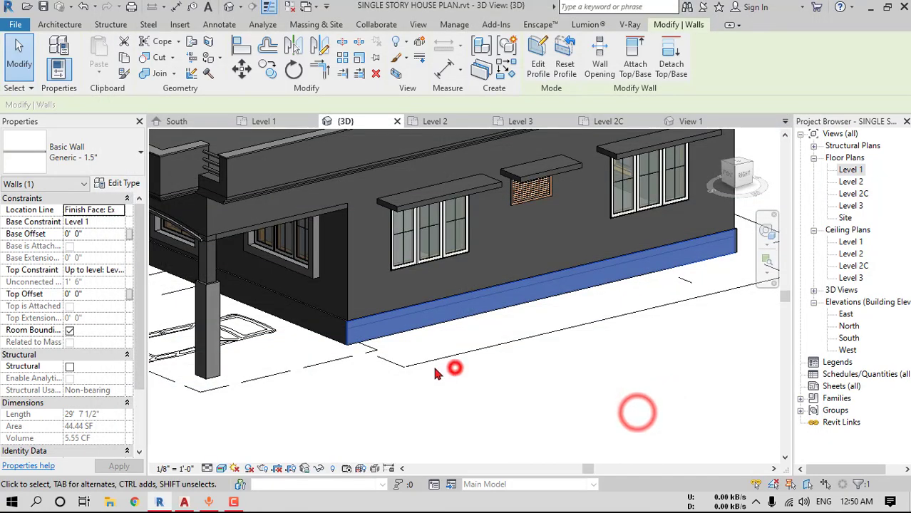
click(455, 368)
Examine the base wall around the Sitout, steps and front of the house in 3D
scroll(437, 373, down, 4)
shift+middle_drag(417, 385, 484, 367)
scroll(349, 339, up, 6)
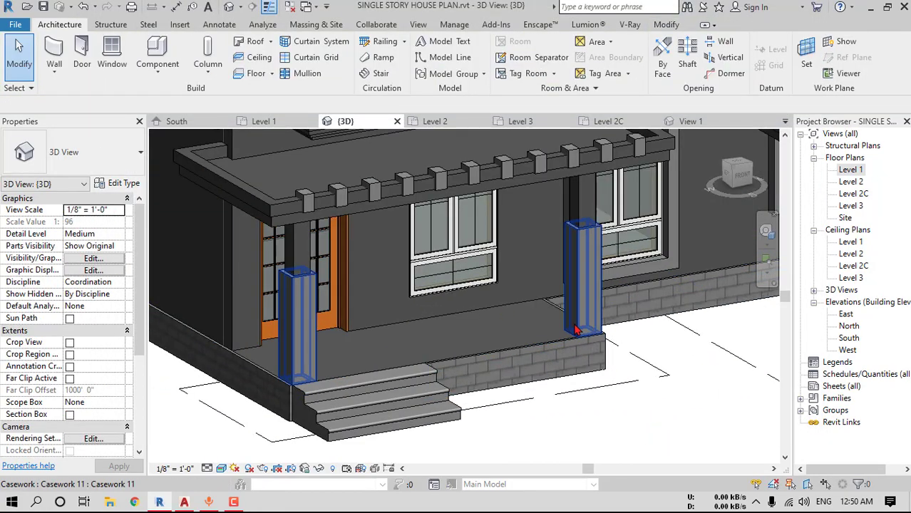
middle_drag(577, 329, 462, 326)
scroll(291, 387, up, 3)
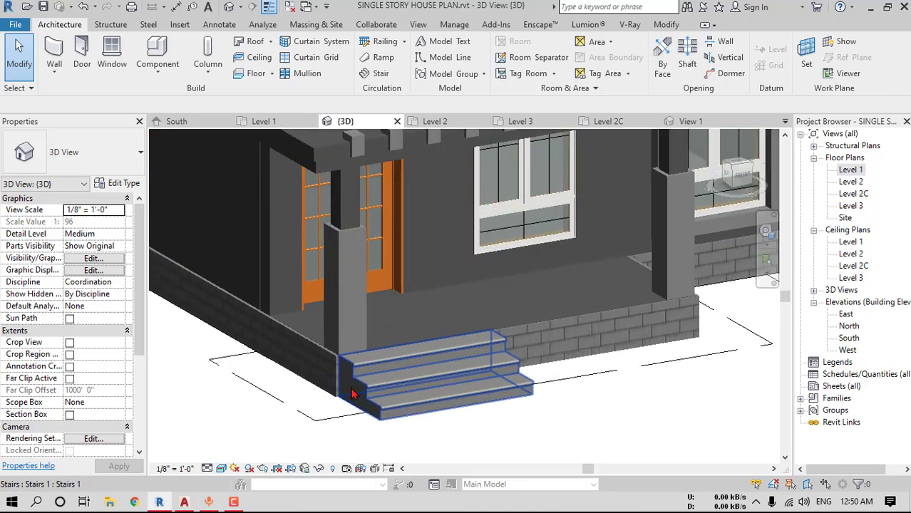
scroll(388, 372, down, 3)
middle_drag(580, 307, 555, 347)
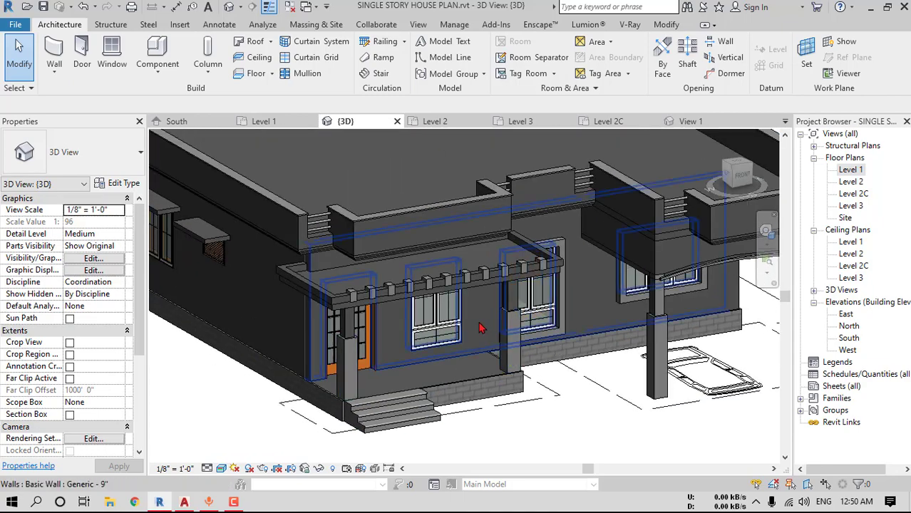
scroll(478, 328, down, 4)
shift+middle_drag(479, 327, 622, 329)
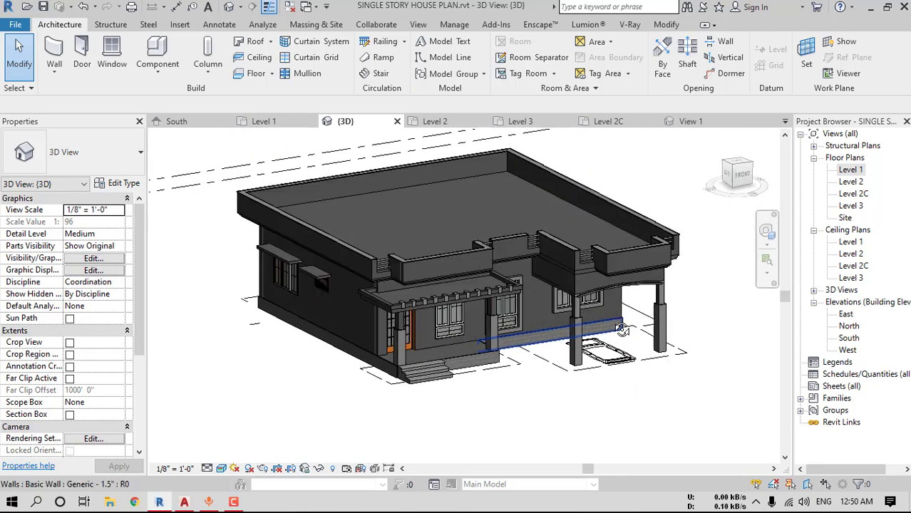
On the Level 1 floor plan, start a Generic - 4" floor and sketch a large rectangular boundary around the whole house
double_click(850, 170)
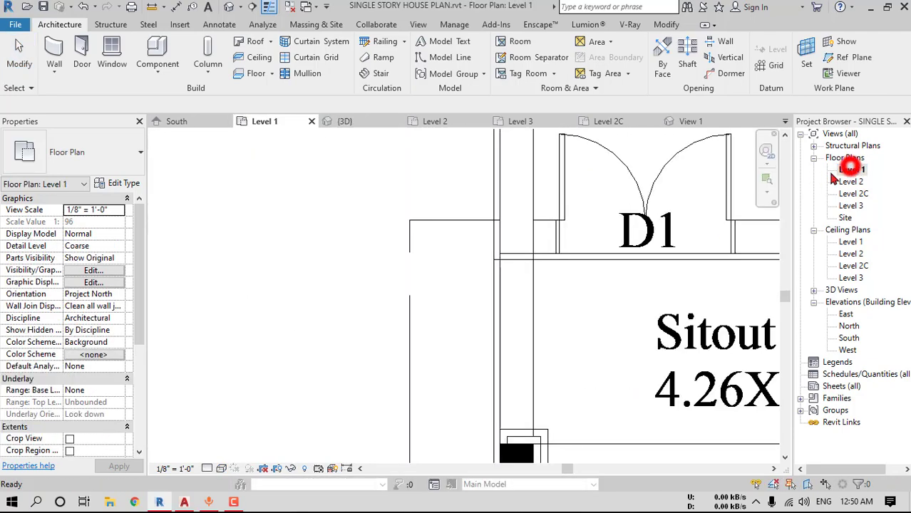
scroll(536, 273, down, 5)
scroll(536, 273, down, 4)
middle_click(535, 304)
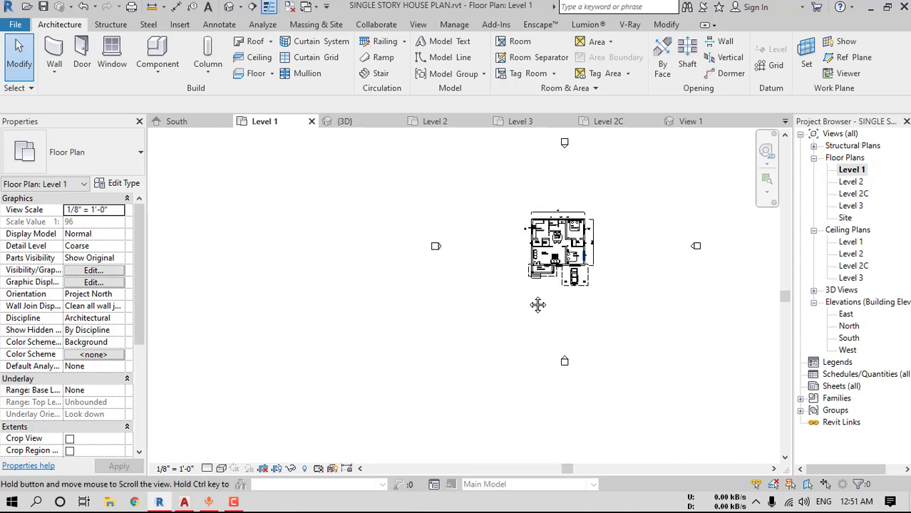
click(254, 76)
click(649, 43)
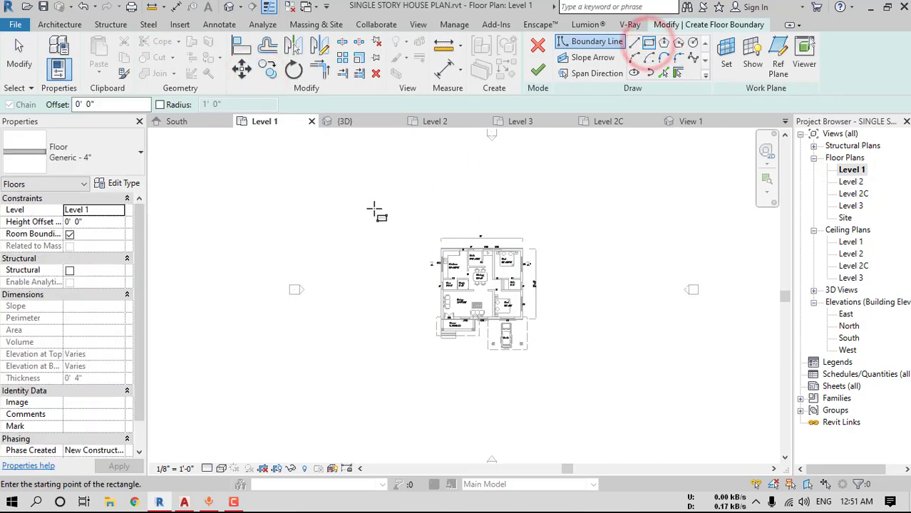
scroll(367, 210, down, 1)
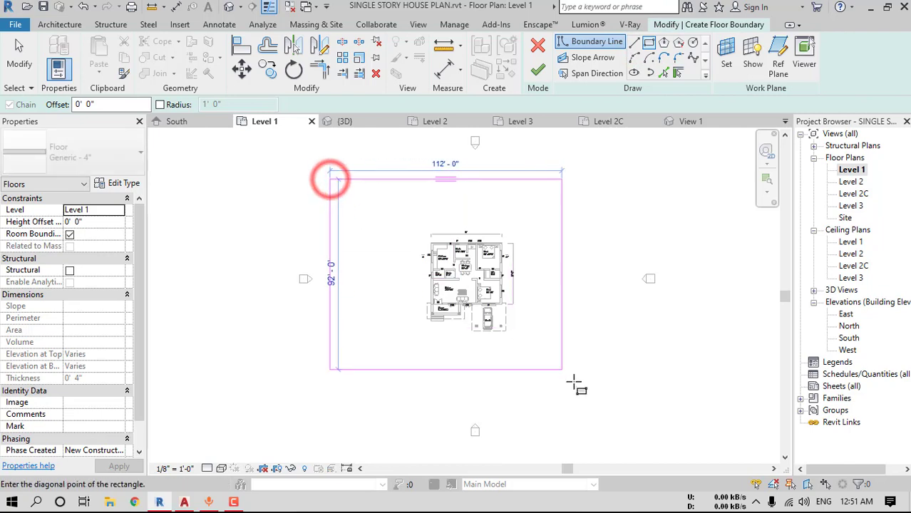
click(609, 411)
Move the floor boundary's front edge farther out from the house and finish the floor sketch
key(Escape)
key(Escape)
click(526, 412)
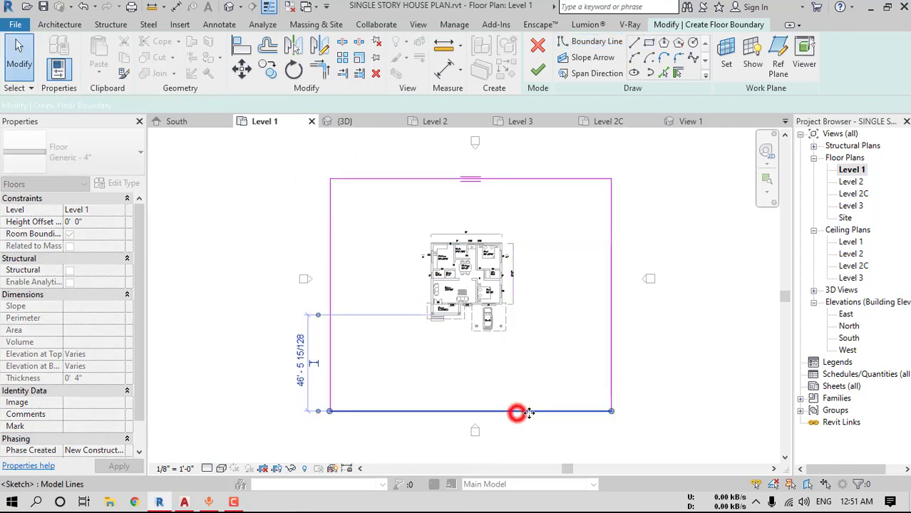
drag(526, 412, 526, 437)
click(537, 70)
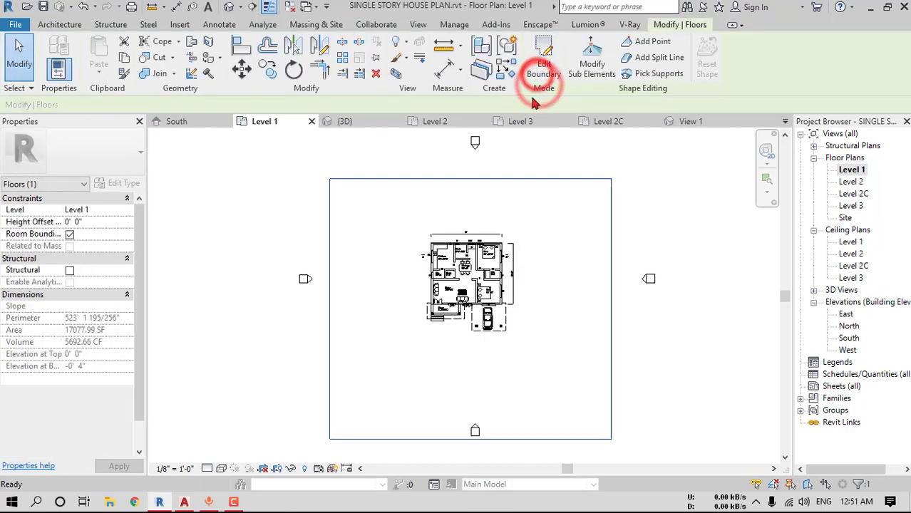
Set up a new Generic - 9" wall with an unconnected top and a height of 5'
click(64, 24)
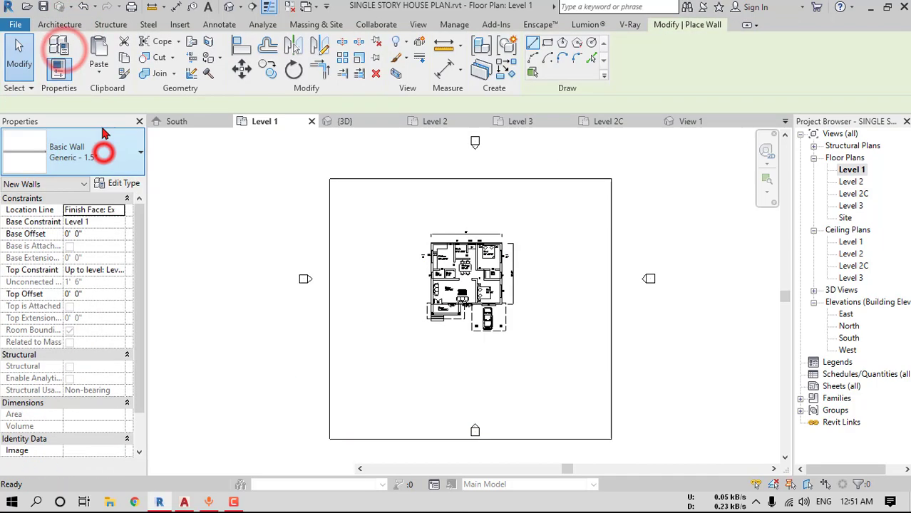
click(109, 151)
scroll(88, 362, down, 4)
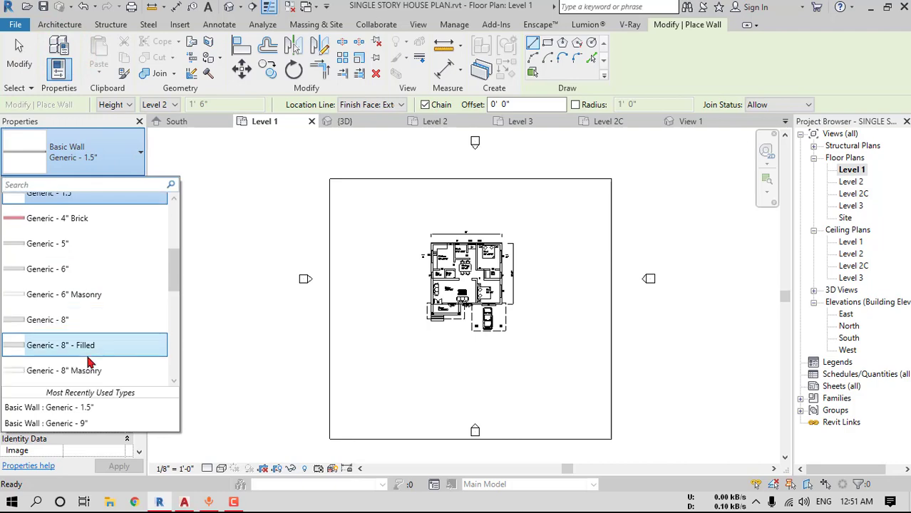
click(81, 334)
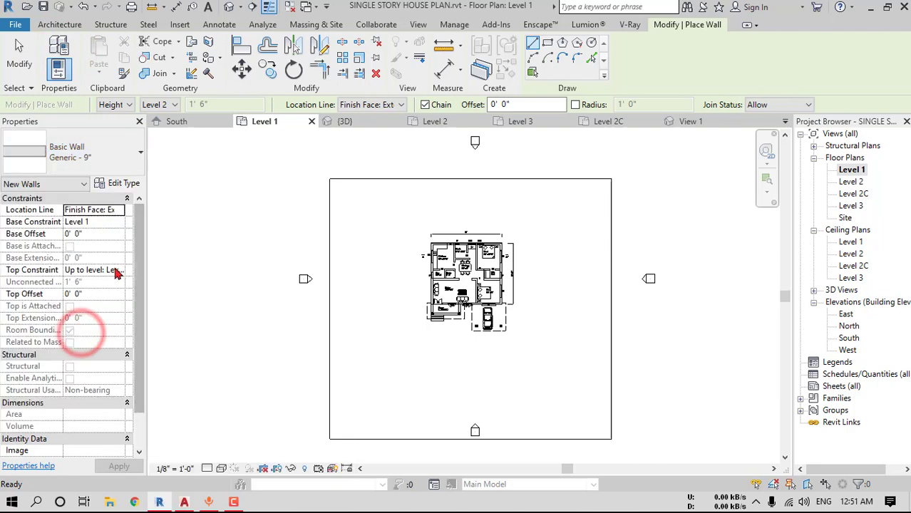
click(120, 270)
click(104, 282)
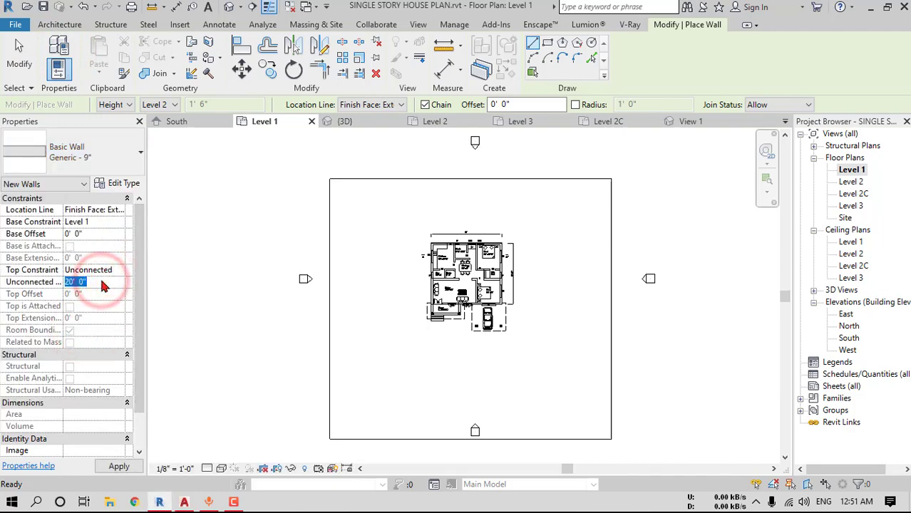
text(5)
Draw the 5' high boundary wall along the ground floor slab's west, rear and east edges and view it in 3D
click(330, 439)
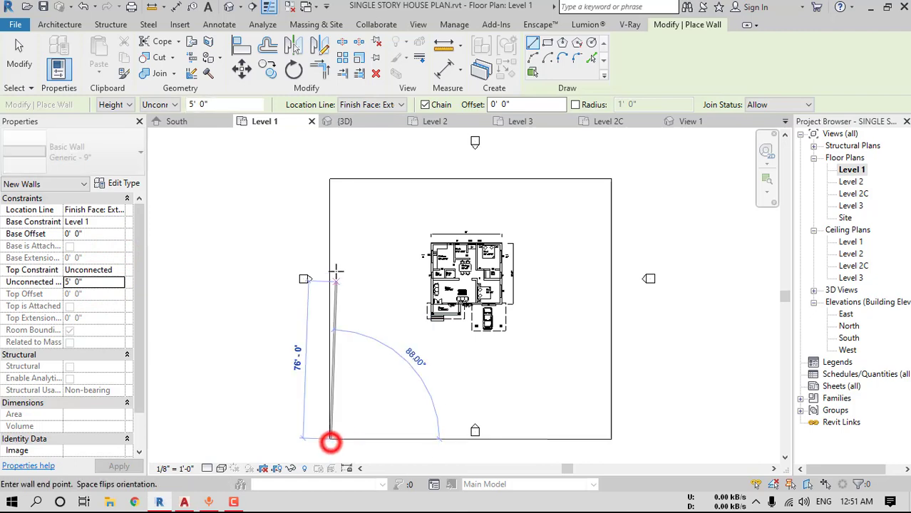
click(330, 179)
click(611, 179)
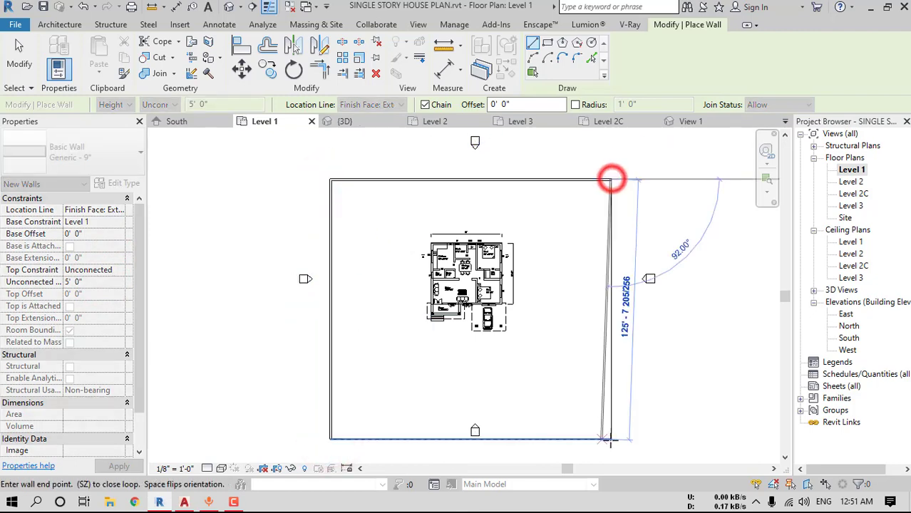
click(610, 439)
key(Escape)
key(Escape)
click(227, 7)
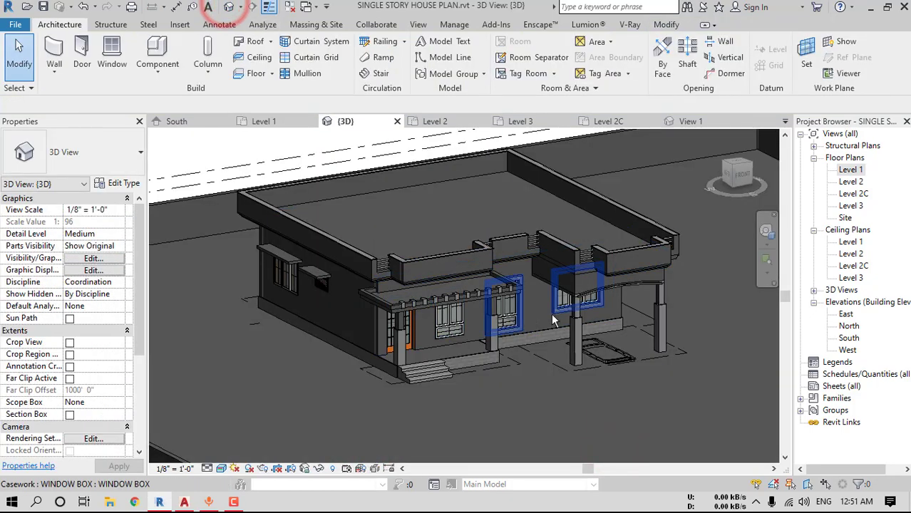
scroll(551, 320, down, 5)
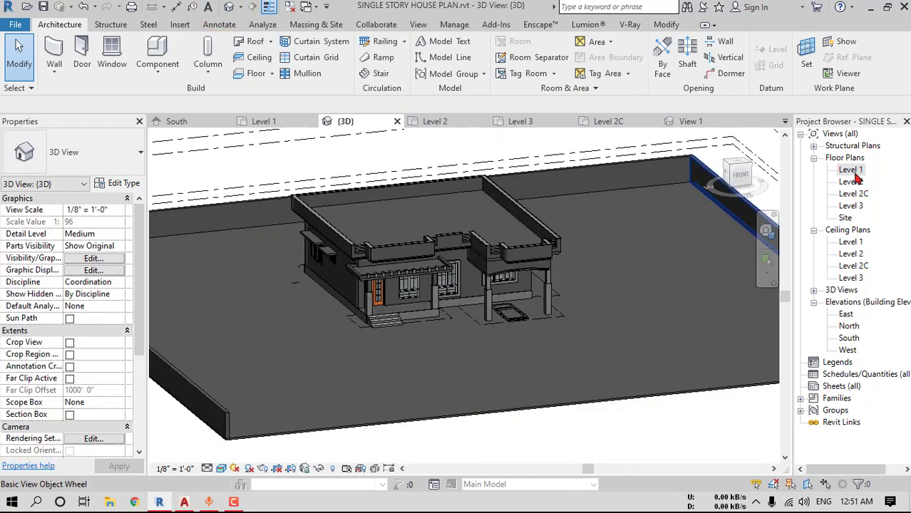
On the Level 2 floor plan, place a camera in front of the plot's south edge, aimed straight north through the house
double_click(851, 182)
click(242, 6)
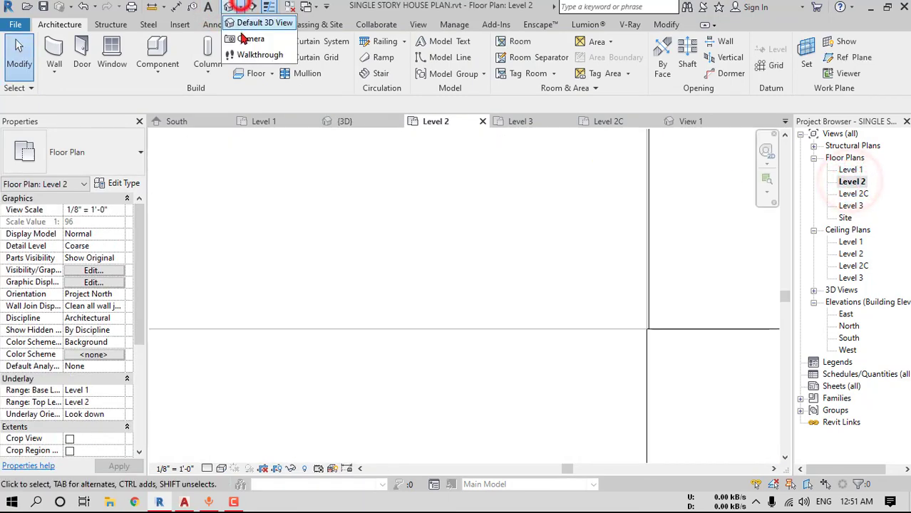
click(249, 39)
scroll(454, 303, down, 8)
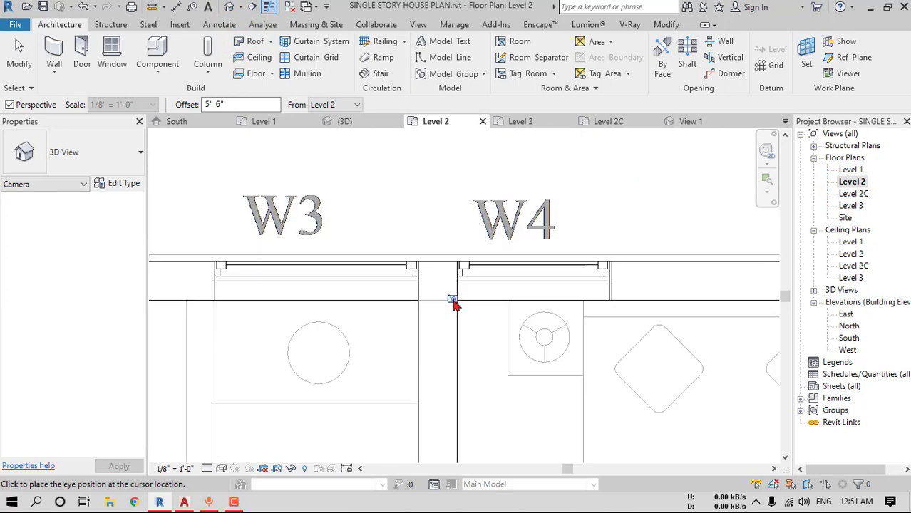
scroll(468, 266, down, 3)
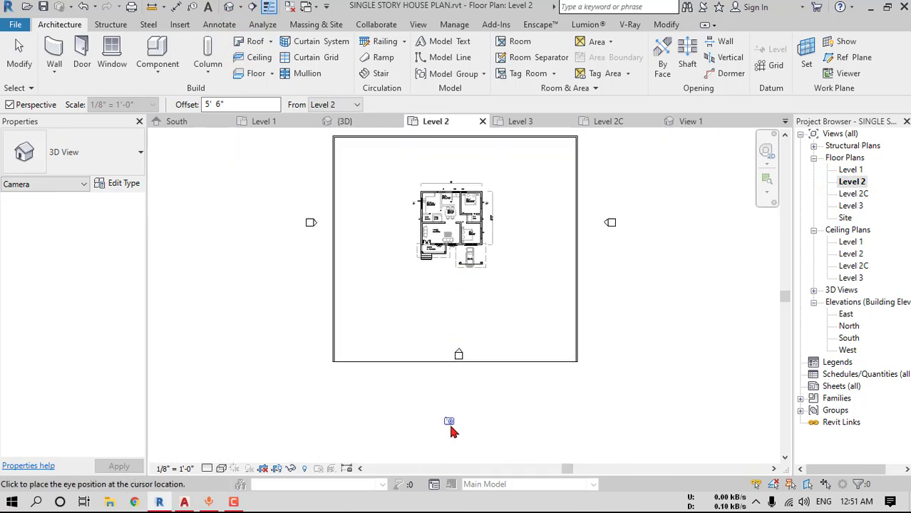
click(453, 175)
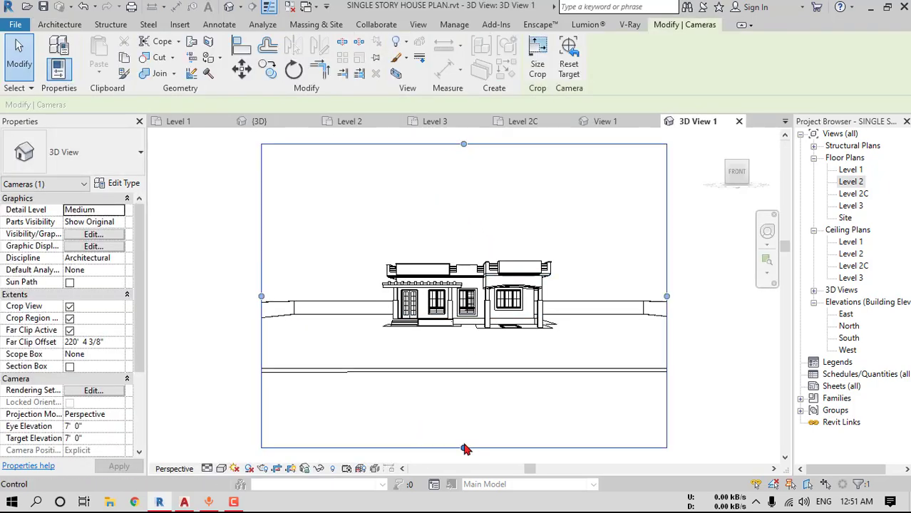
Tighten all four sides of the front camera view's crop boundary closely around the house and fit it to the window
drag(462, 446, 463, 347)
drag(463, 144, 465, 243)
drag(262, 294, 360, 294)
drag(666, 294, 567, 295)
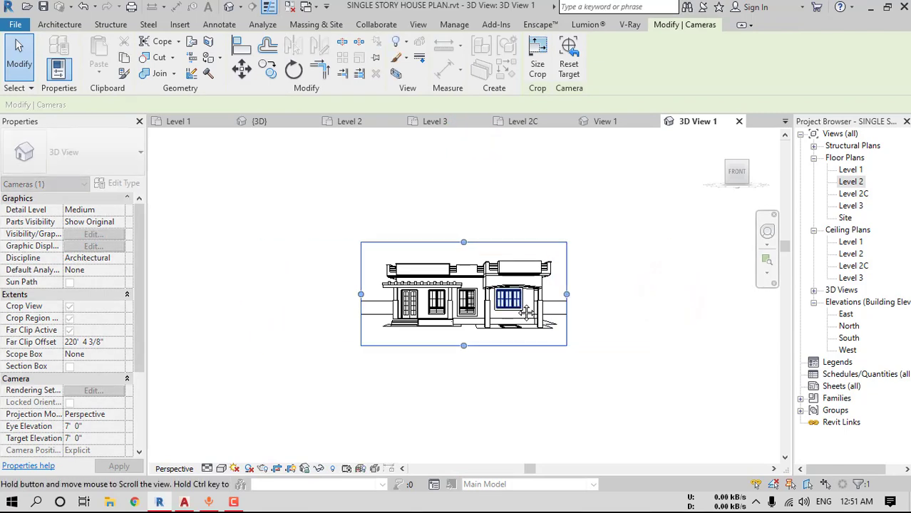
scroll(523, 308, up, 1)
middle_click(518, 307)
middle_click(519, 307)
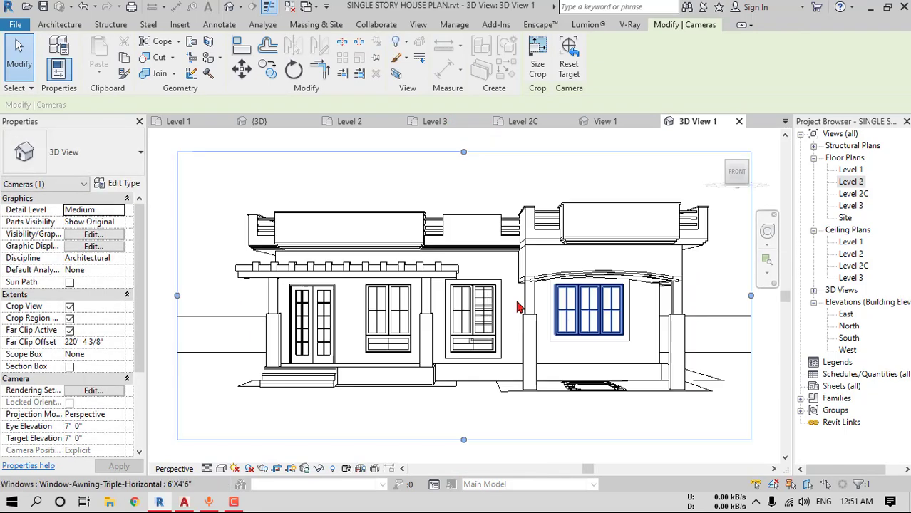
Hide the imported floor Plan.dwg element in the front camera view
click(604, 387)
right_click(604, 389)
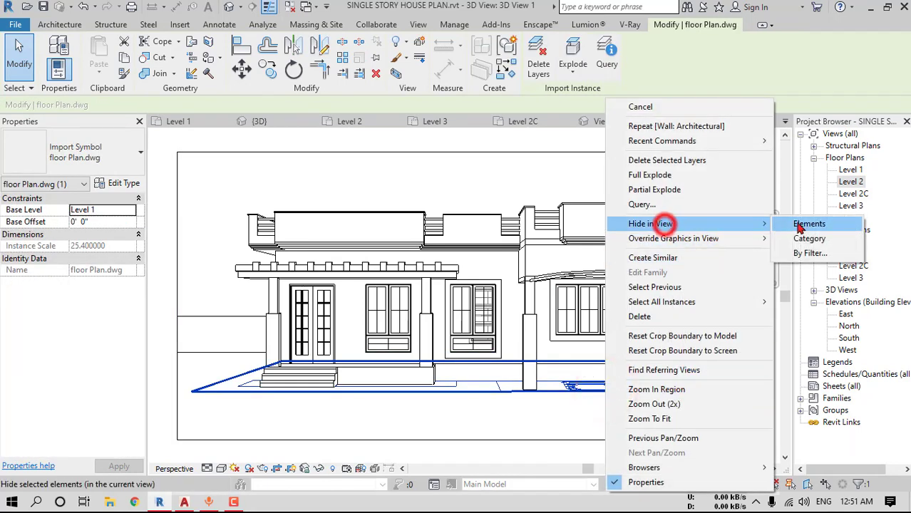
click(798, 225)
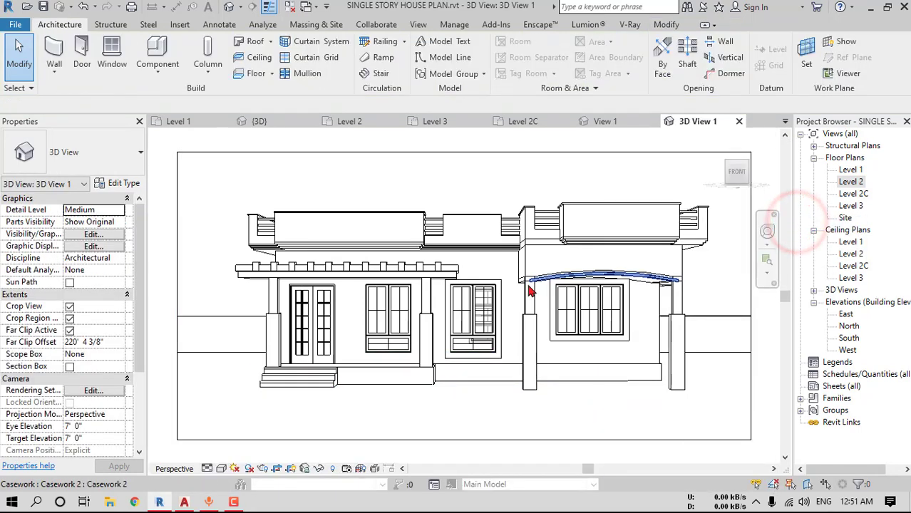
On the Level 2 floor plan, place a second camera outside the plot's southwest corner, aimed northeast across the house
double_click(850, 182)
click(241, 7)
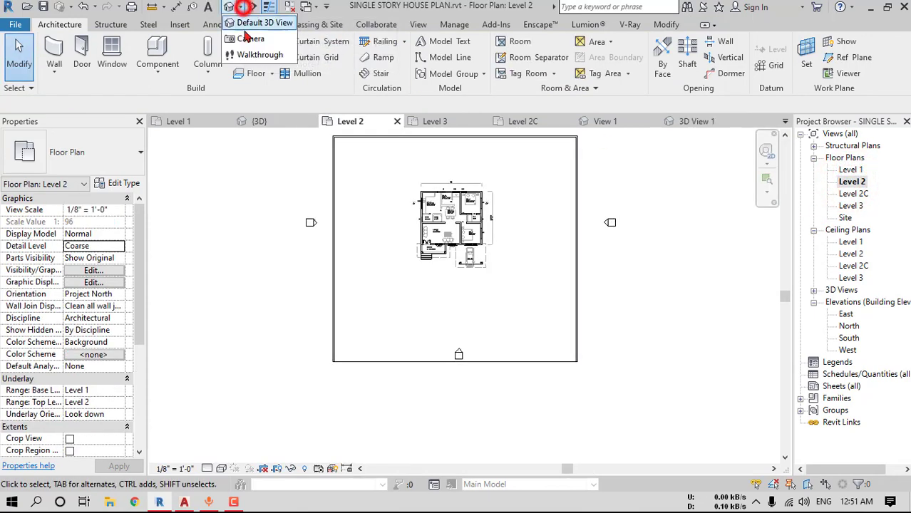
click(246, 37)
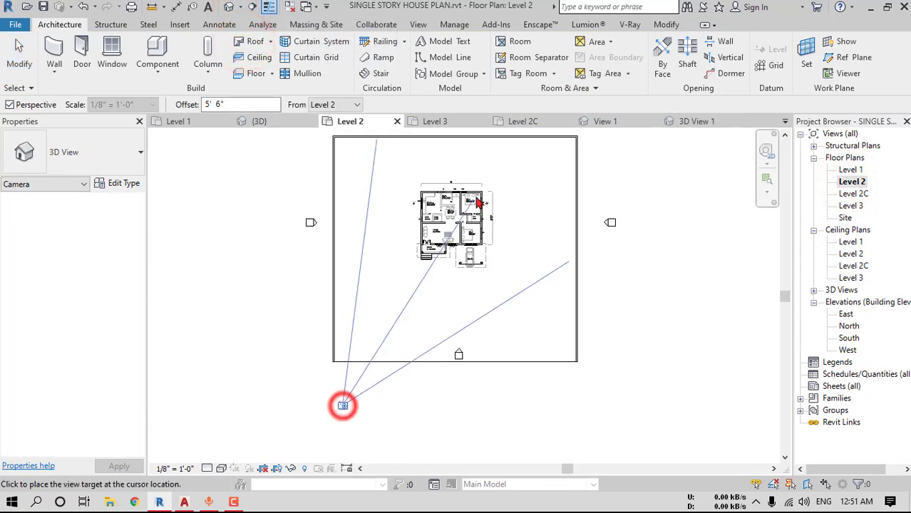
click(490, 179)
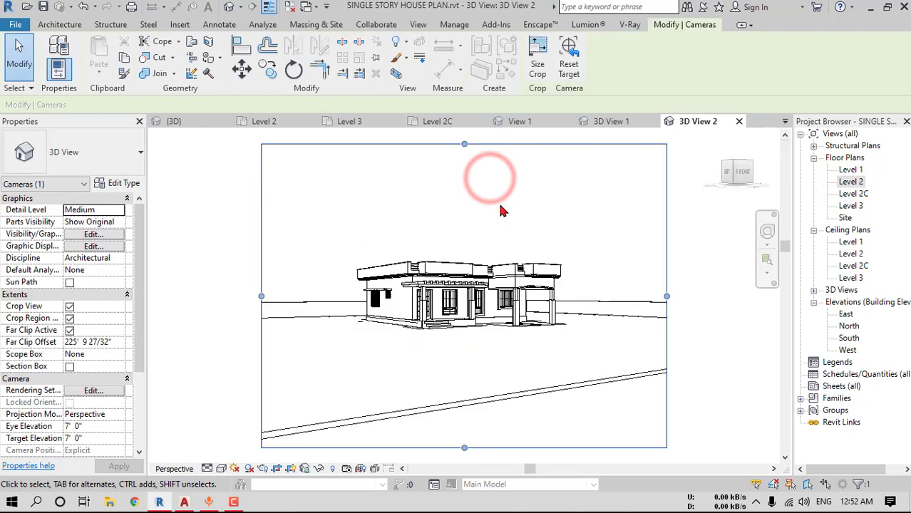
Crop the southwest camera view around the house, leaving some extra room above and below it
drag(464, 446, 464, 338)
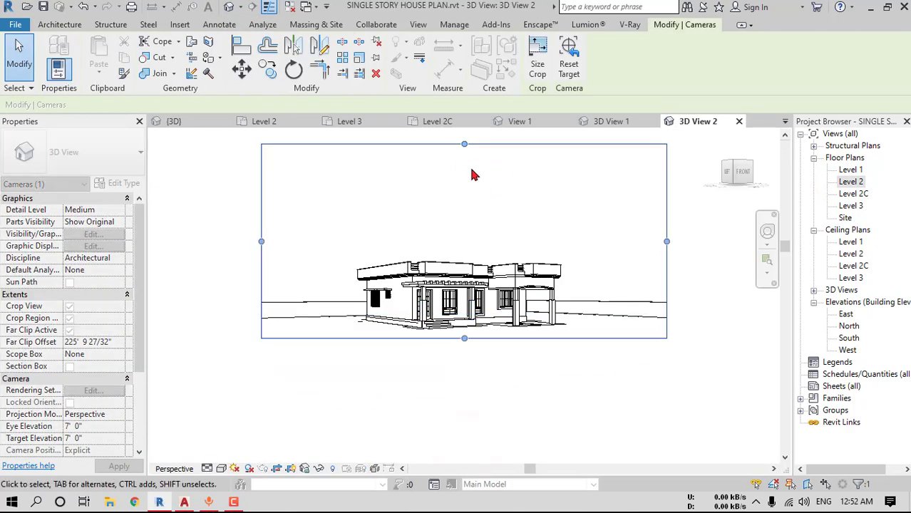
drag(462, 246, 464, 251)
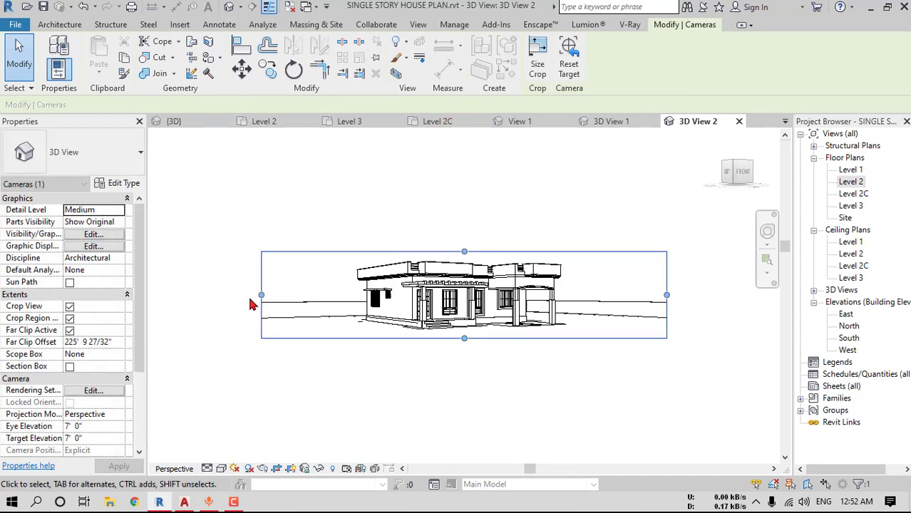
drag(258, 295, 349, 295)
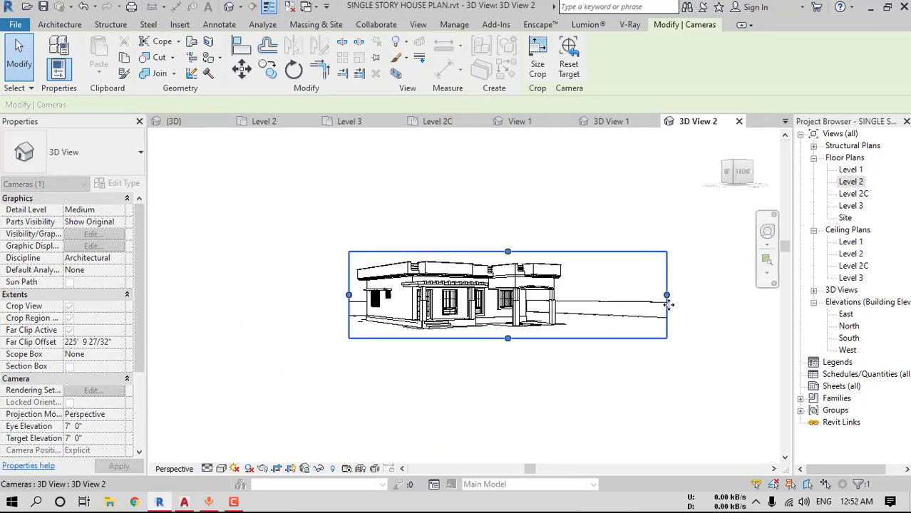
drag(666, 295, 641, 288)
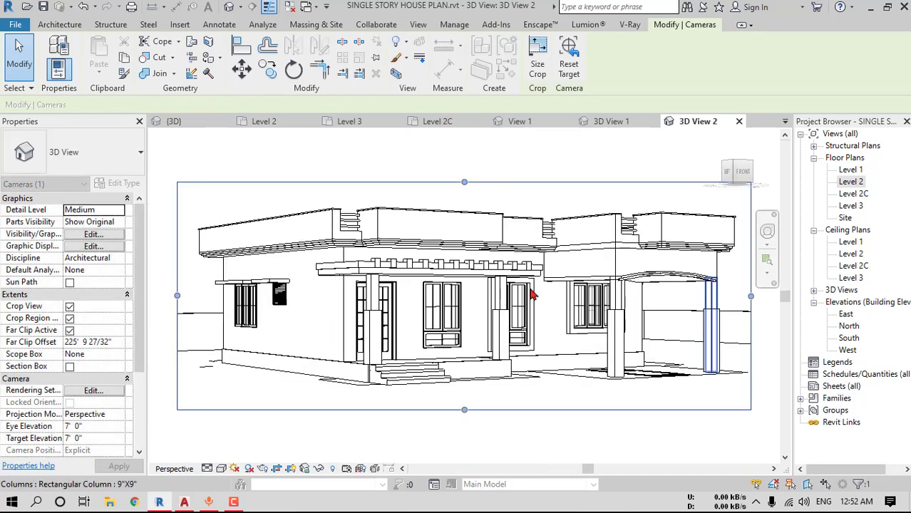
drag(179, 293, 171, 295)
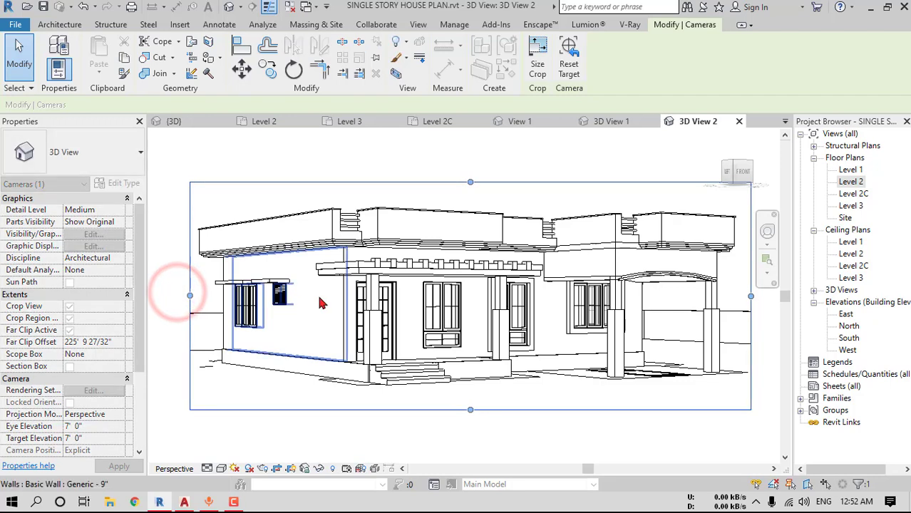
drag(465, 153, 464, 133)
drag(464, 412, 462, 431)
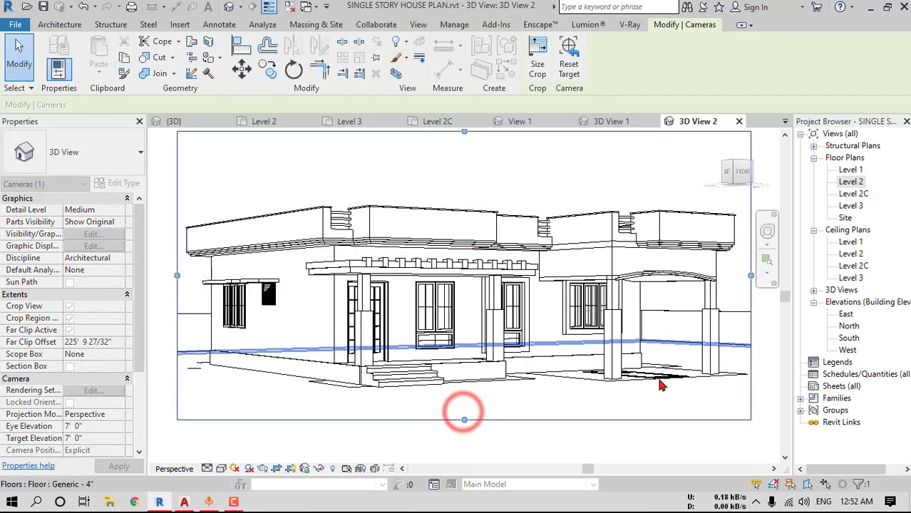
Hide the imported floor Plan.dwg element in the southwest camera view
right_click(654, 376)
mouse_move(745, 223)
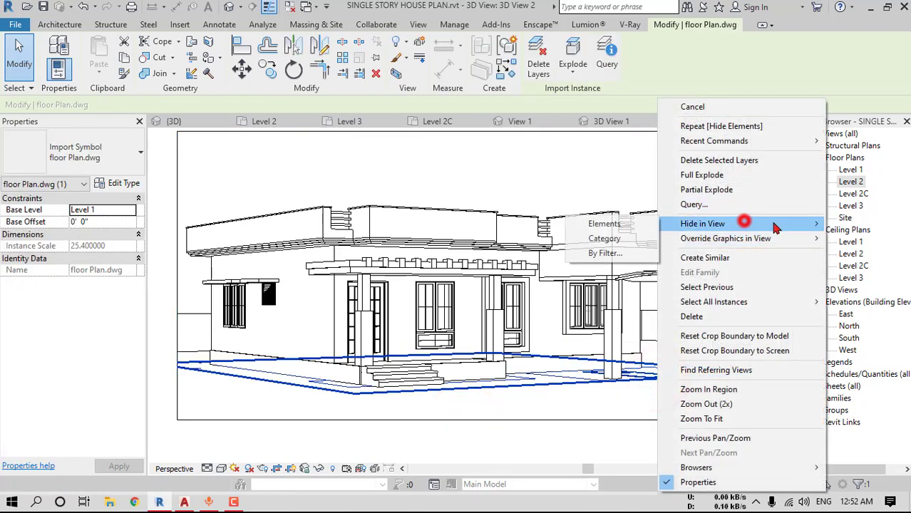
click(631, 224)
On the Level 2 floor plan, place a third camera outside the plot's southeast corner, aimed northwest across the house
double_click(855, 183)
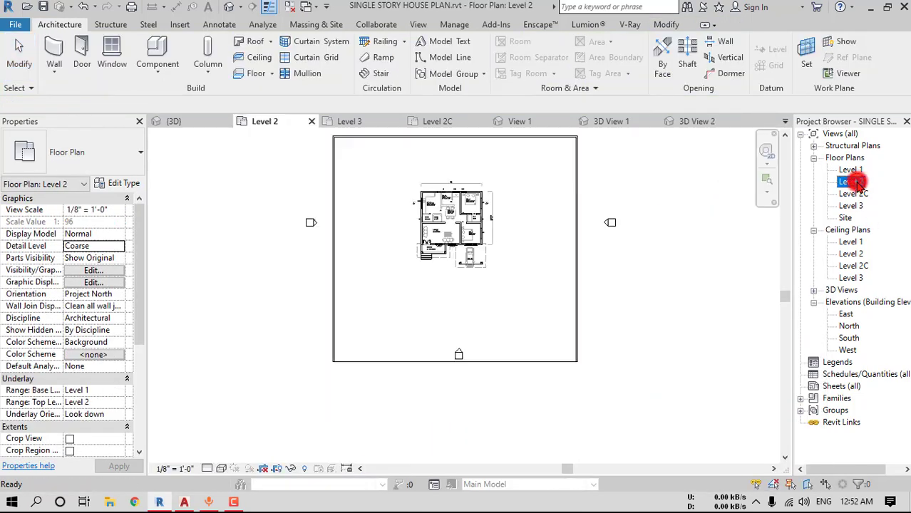
click(238, 7)
click(249, 39)
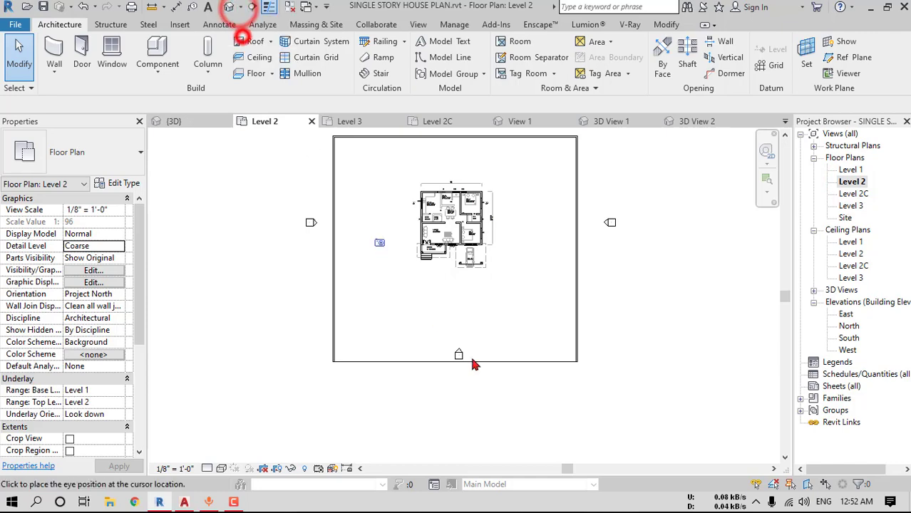
click(561, 414)
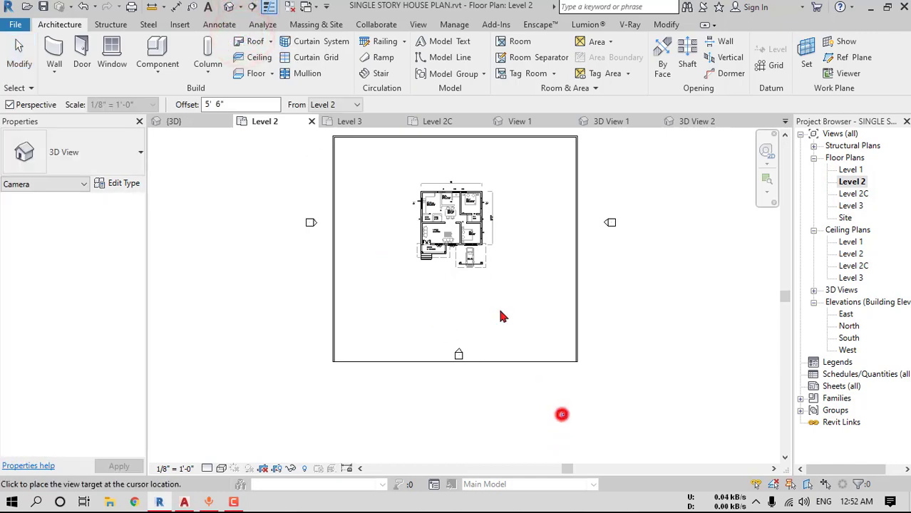
click(416, 183)
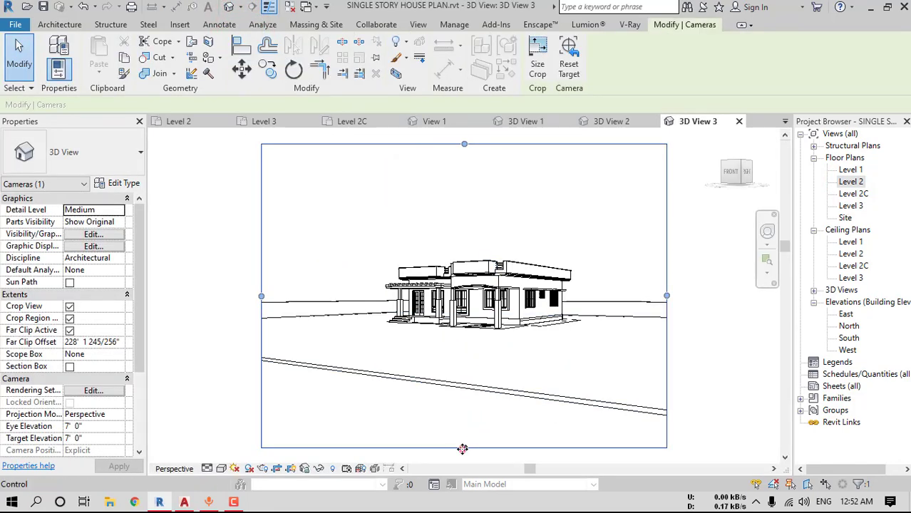
Crop the southeast camera view around the house with some margin above and below, and fit it to the window
drag(464, 447, 464, 336)
drag(464, 144, 467, 250)
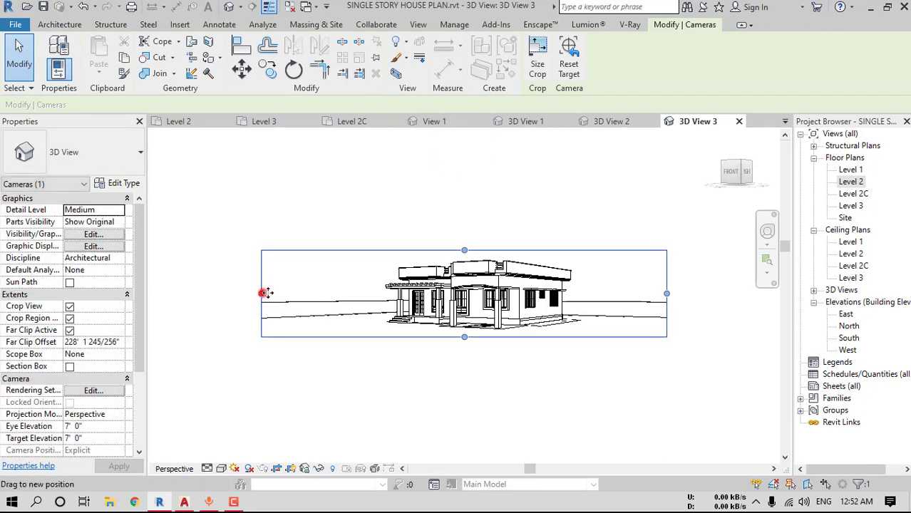
drag(261, 293, 378, 293)
drag(666, 292, 581, 294)
middle_click(537, 305)
middle_click(536, 305)
drag(463, 173, 472, 168)
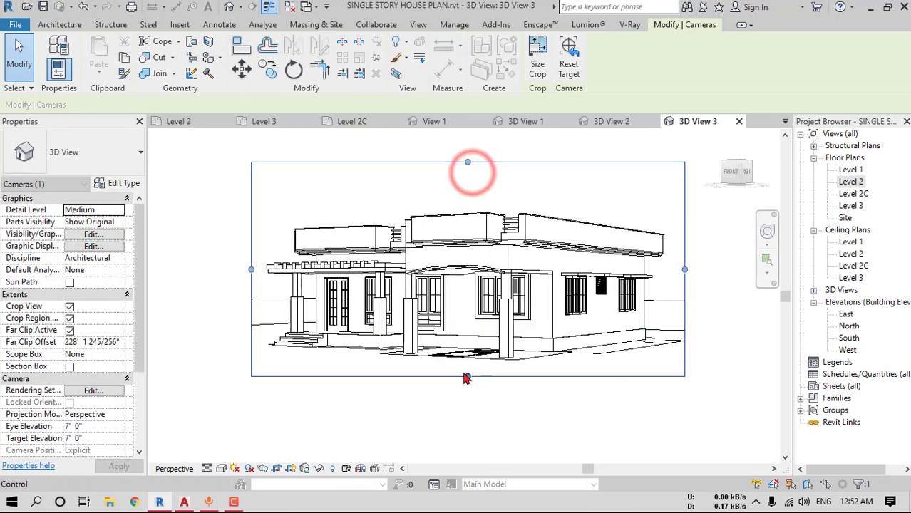
middle_click(465, 370)
middle_click(465, 370)
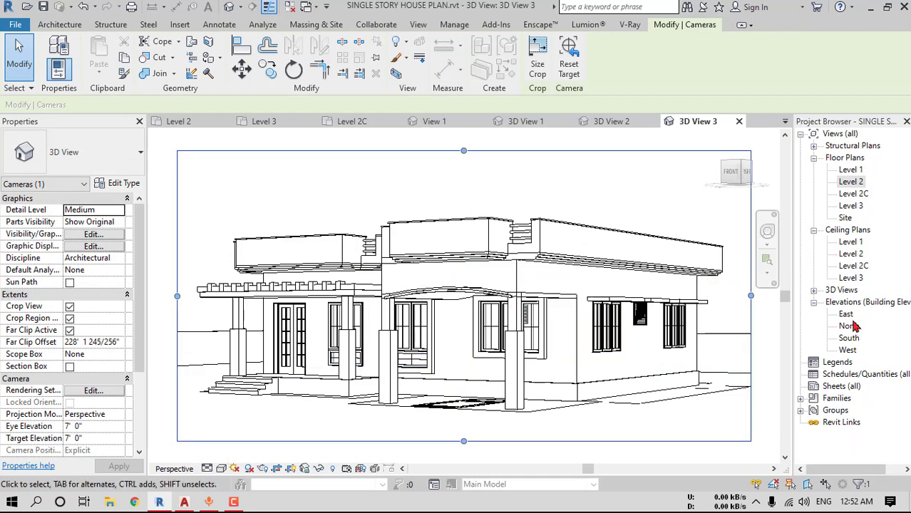
Open 3D View 1, 3D View 2 and 3D View 3 in turn to review the camera views
click(813, 290)
double_click(844, 302)
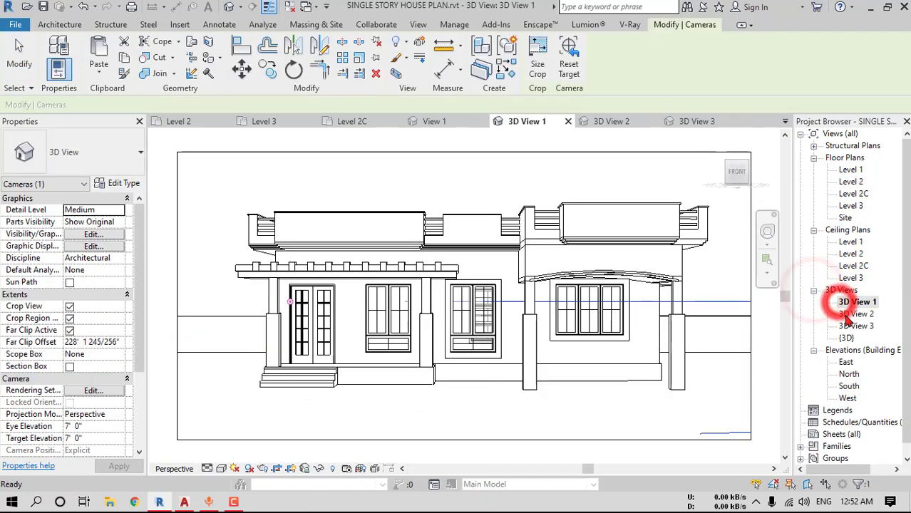
double_click(848, 314)
click(855, 315)
double_click(855, 325)
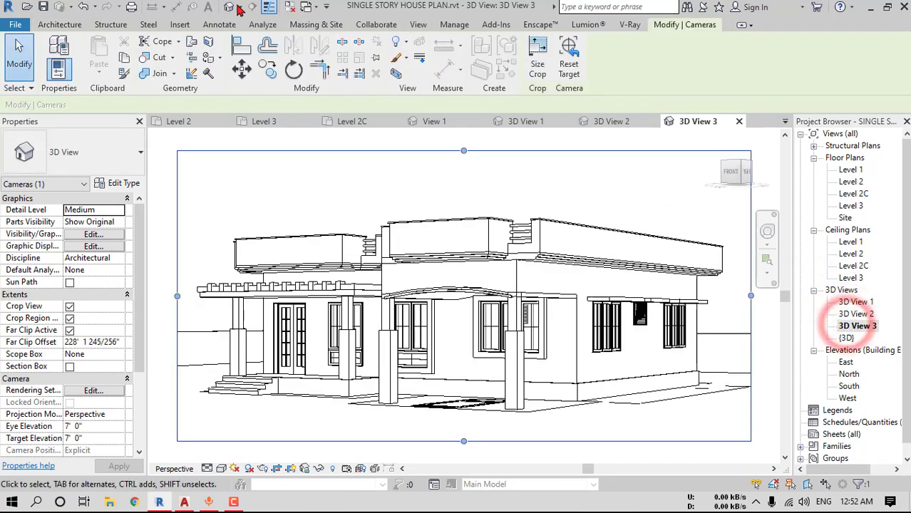
In the default 3D view, open the type properties of the 48" x 72" double casement window beside the front door
click(231, 7)
scroll(413, 283, up, 8)
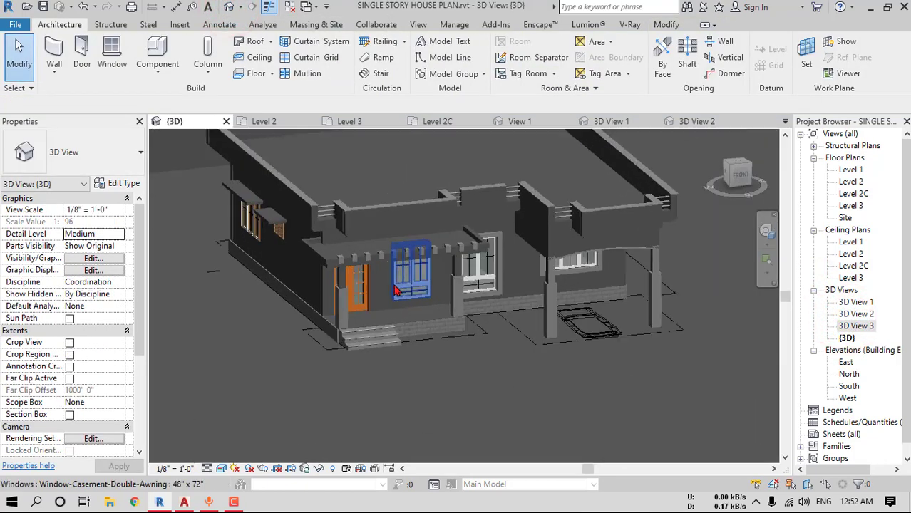
click(413, 284)
scroll(427, 288, up, 4)
key(Escape)
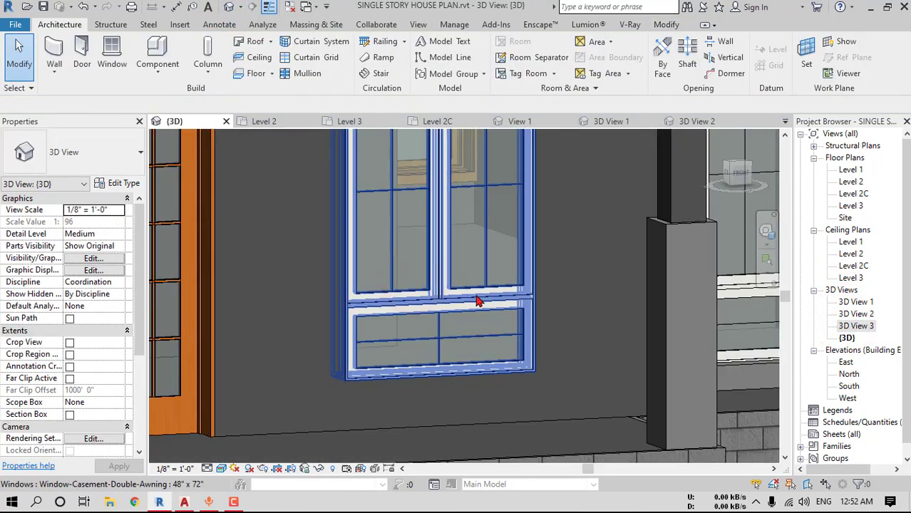
click(476, 299)
click(116, 179)
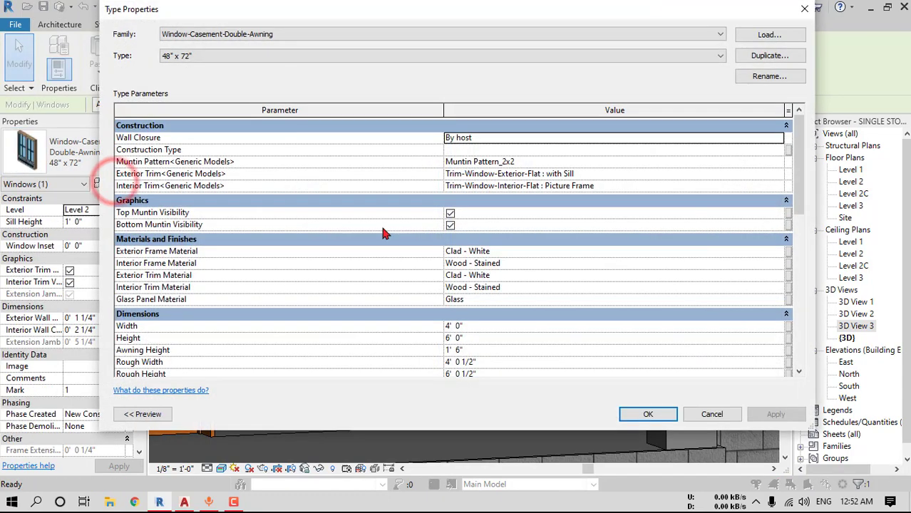
Open the appearance asset library for the Exterior Frame Material, Clad - White, and browse the Wood Panels assets
click(780, 252)
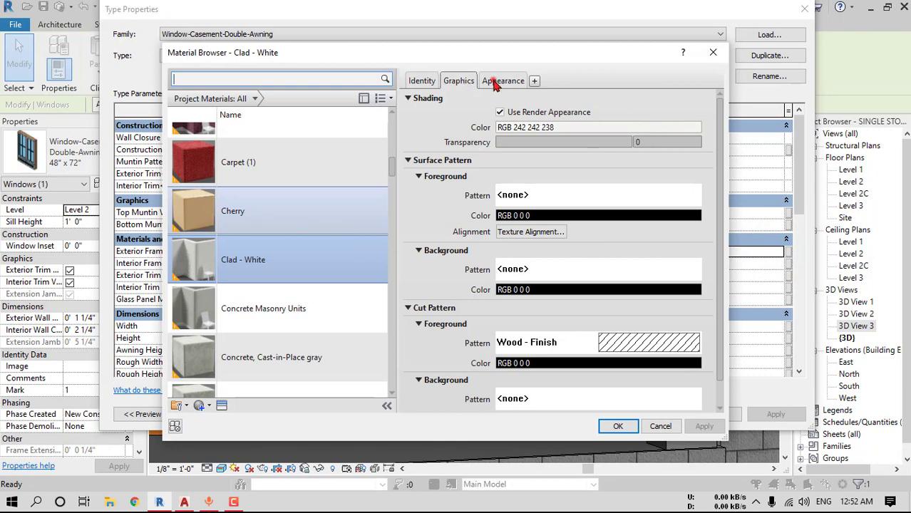
click(495, 82)
click(695, 102)
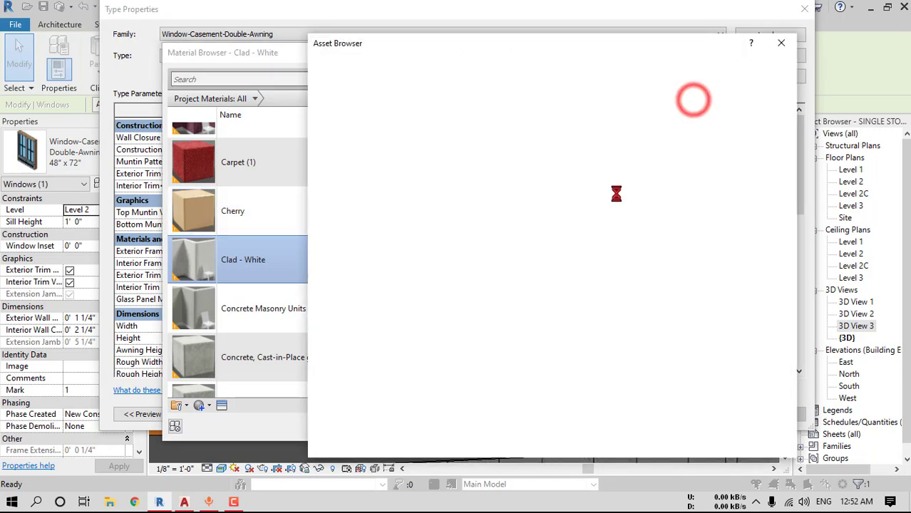
click(314, 136)
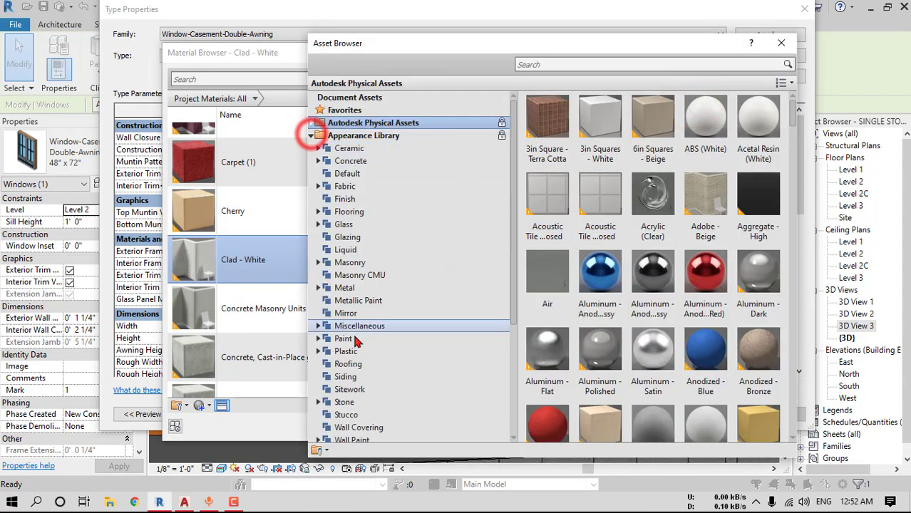
scroll(314, 139, down, 3)
click(317, 339)
click(347, 352)
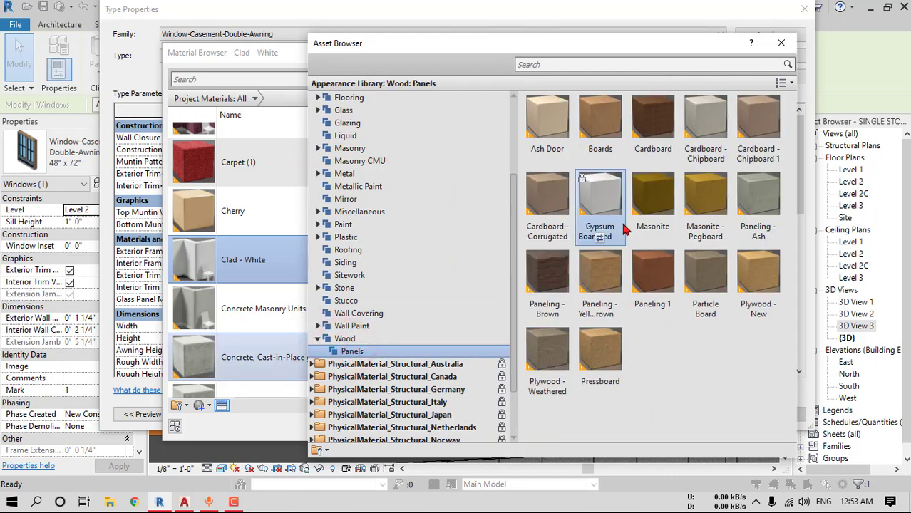
mouse_move(654, 320)
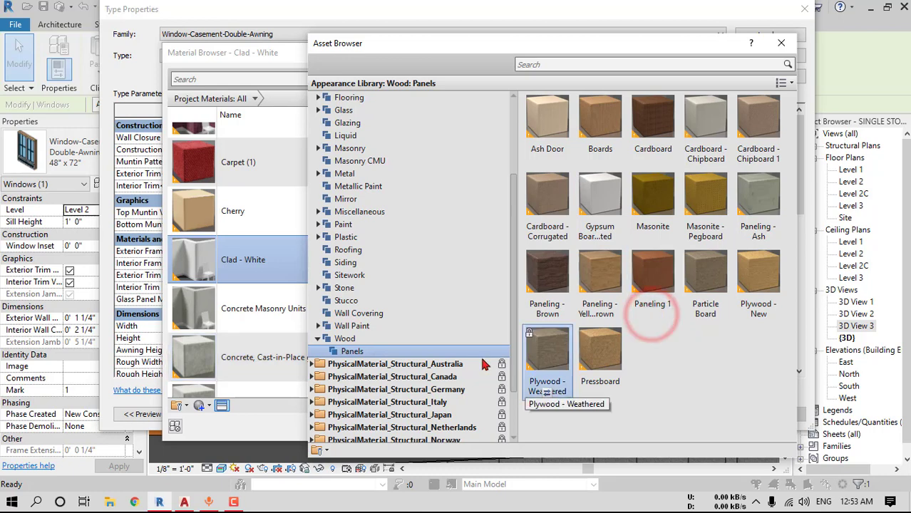
Replace the Clad - White appearance with Mahogany - Solid Stained Dark No Gloss from the Wood library and accept the window type properties
click(371, 339)
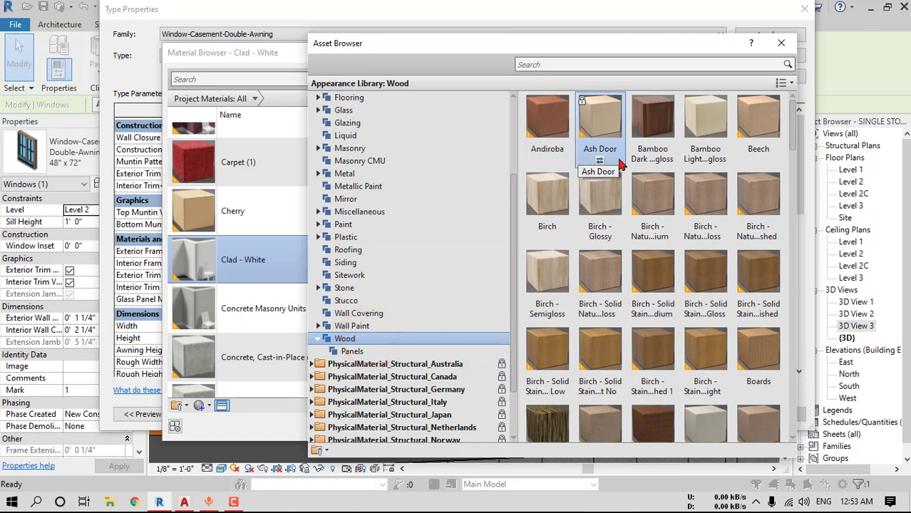
scroll(650, 278, down, 3)
scroll(651, 278, down, 5)
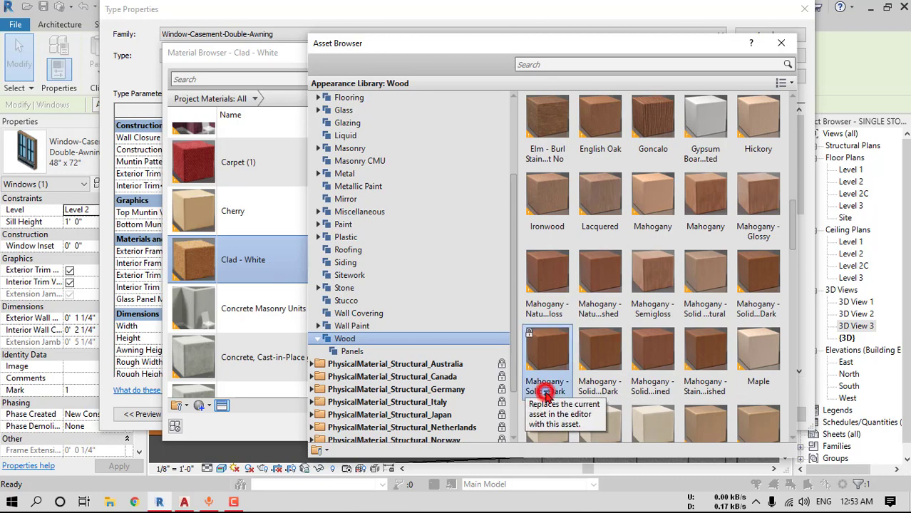
click(547, 394)
click(781, 43)
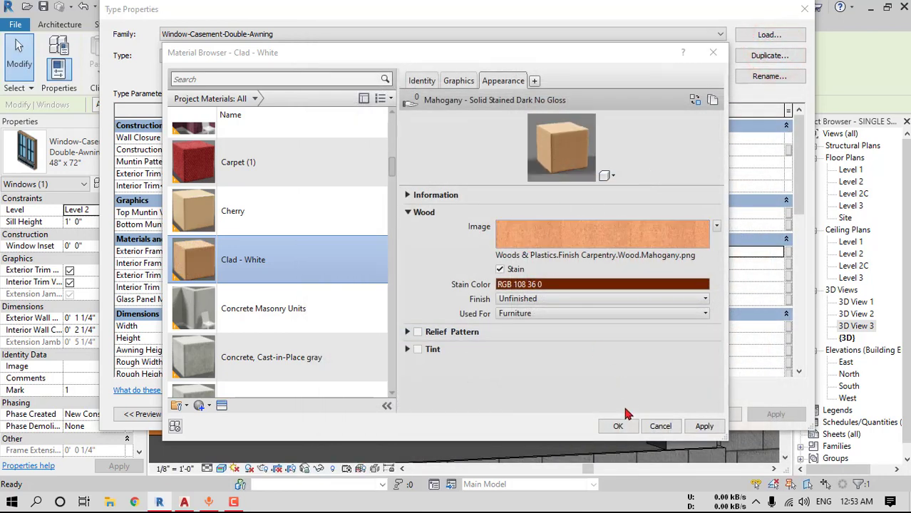
click(615, 428)
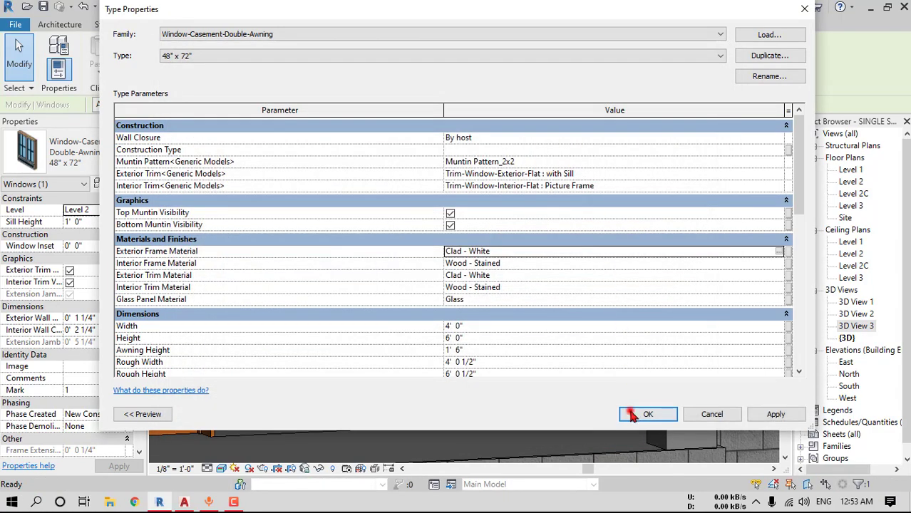
click(646, 414)
In 3D View 1, pull both sides of the crop region closer to the house and save the project
scroll(620, 406, down, 5)
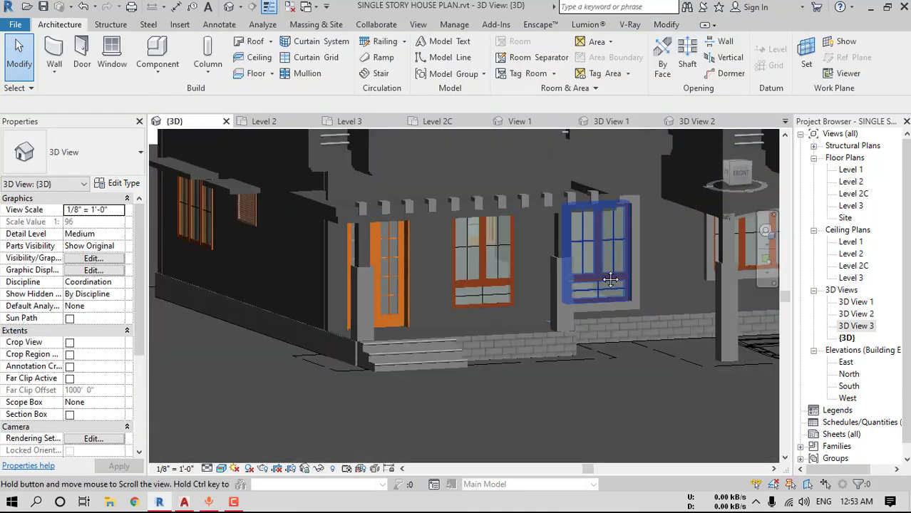
shift+middle_drag(610, 280, 684, 299)
double_click(856, 302)
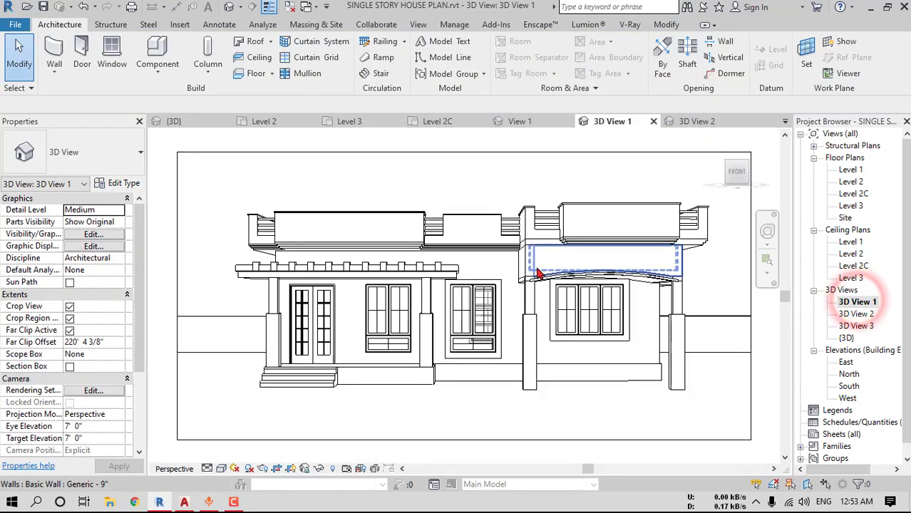
click(177, 291)
drag(177, 292, 211, 292)
drag(751, 295, 734, 295)
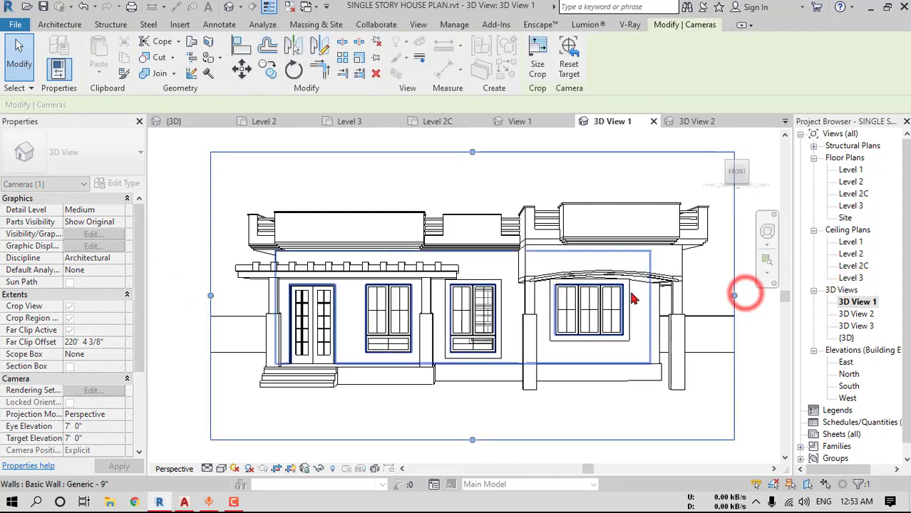
click(43, 7)
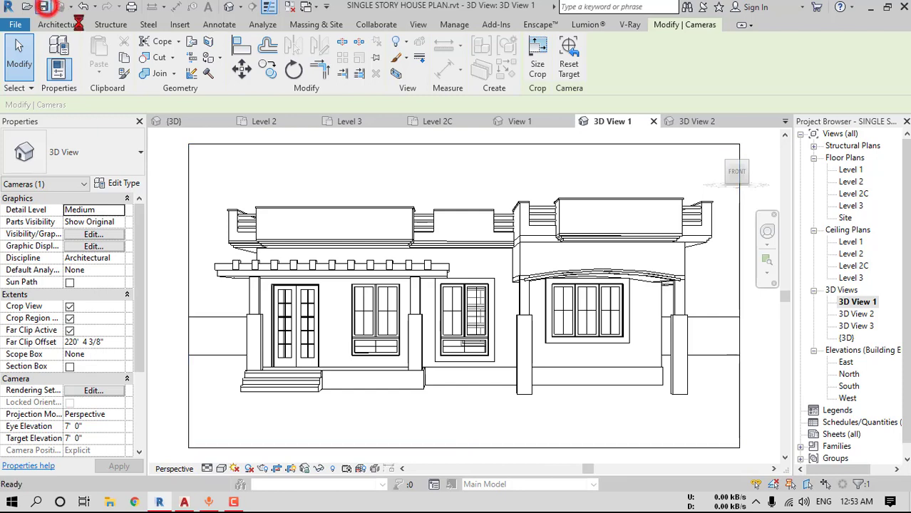
key(Escape)
In the graphic display options of 3D View 1, set the model display style to Realistic with edges hidden
click(222, 469)
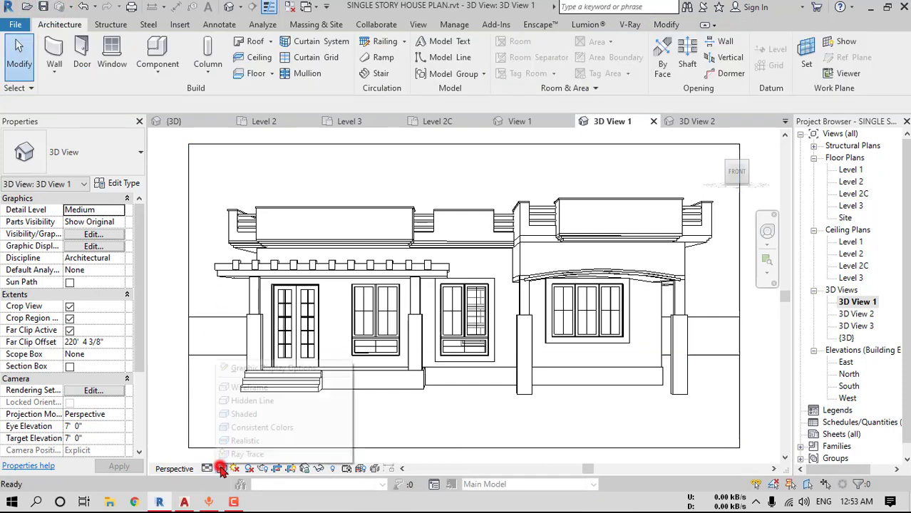
click(267, 368)
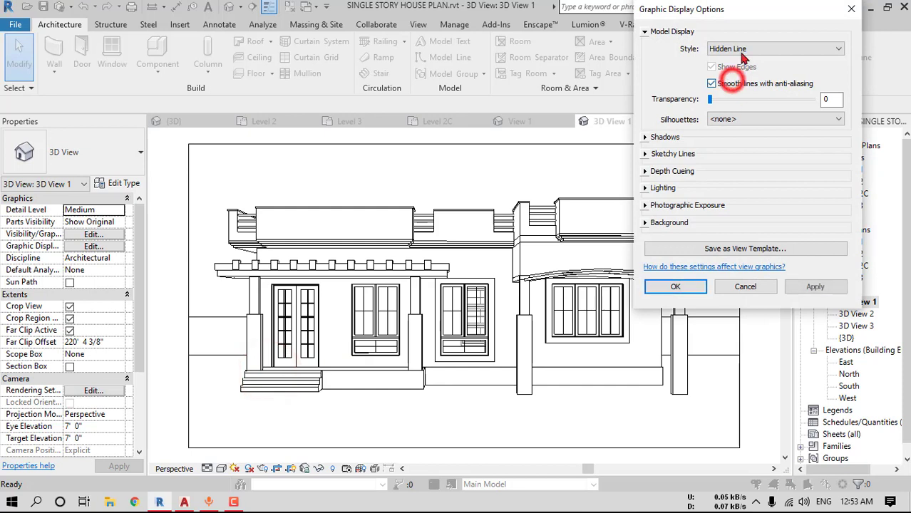
click(743, 49)
click(737, 95)
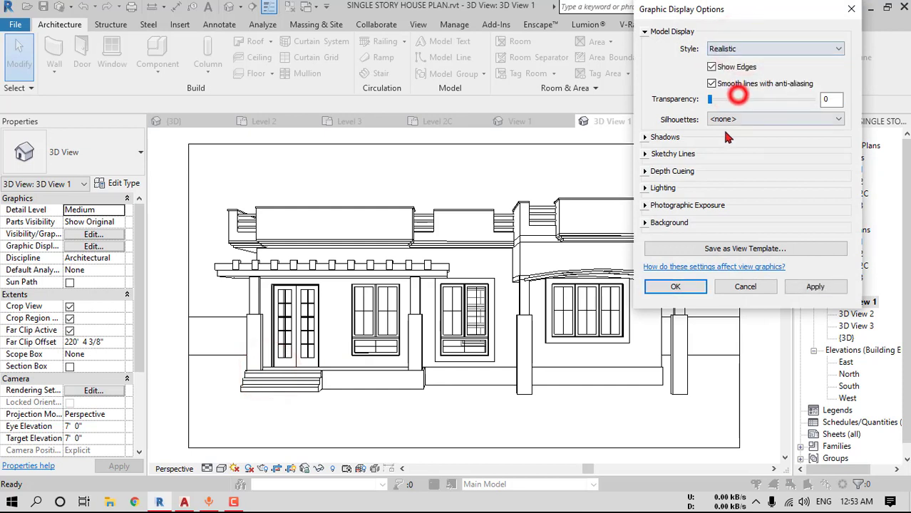
click(711, 67)
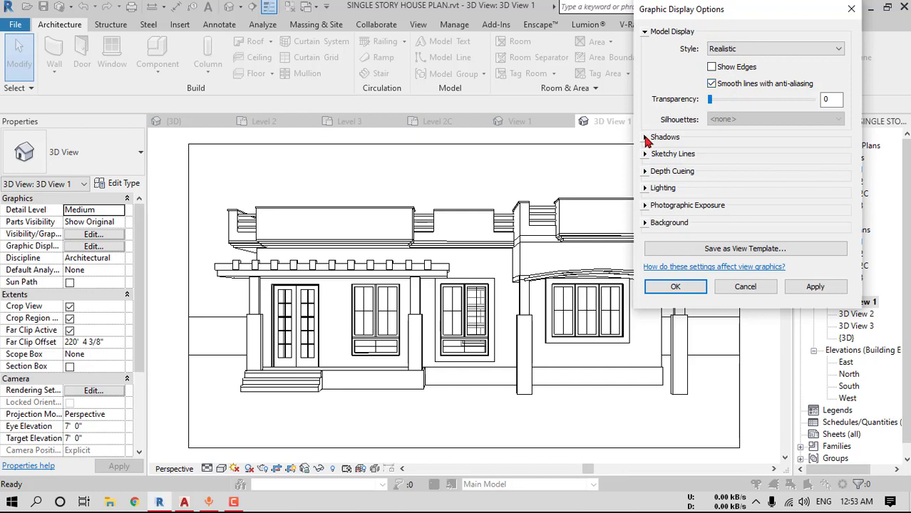
Turn on cast shadows and ambient shadows for 3D View 1
click(644, 138)
click(711, 146)
click(712, 163)
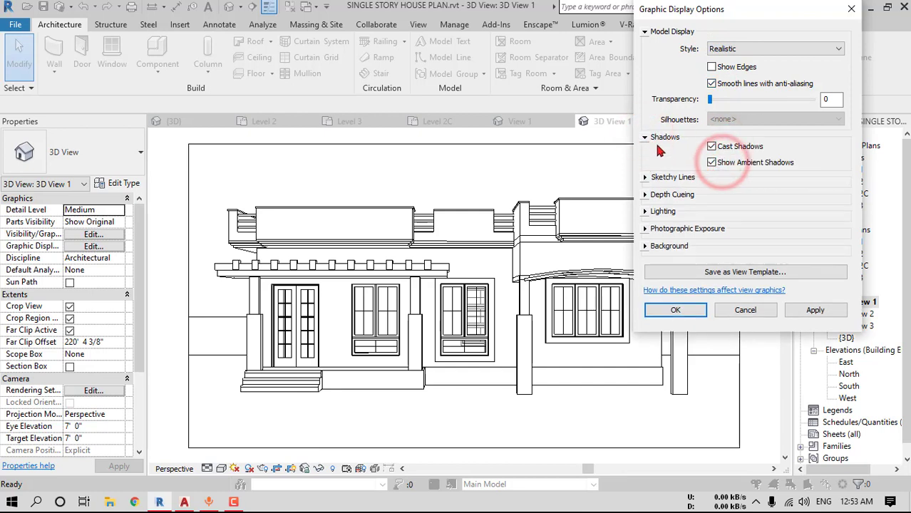
click(644, 137)
Set the view's lighting to ambient light 25 and shadows 10
click(645, 188)
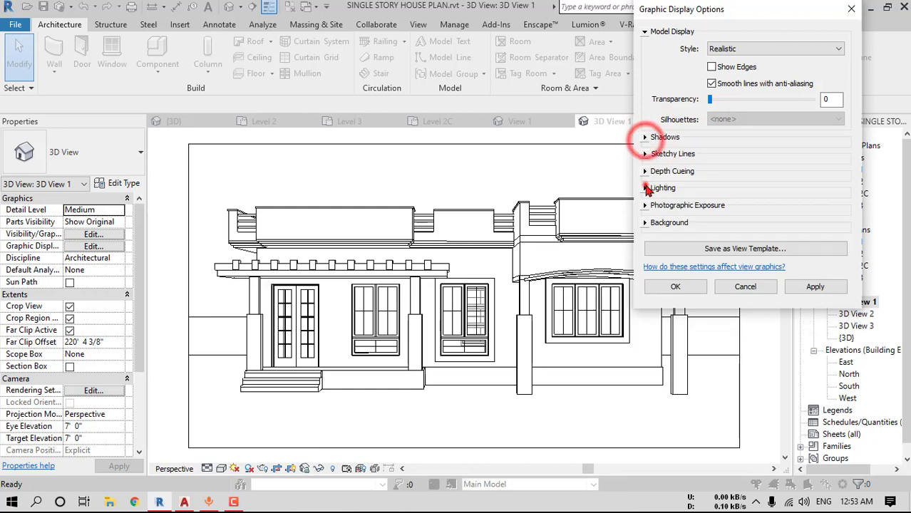
double_click(838, 264)
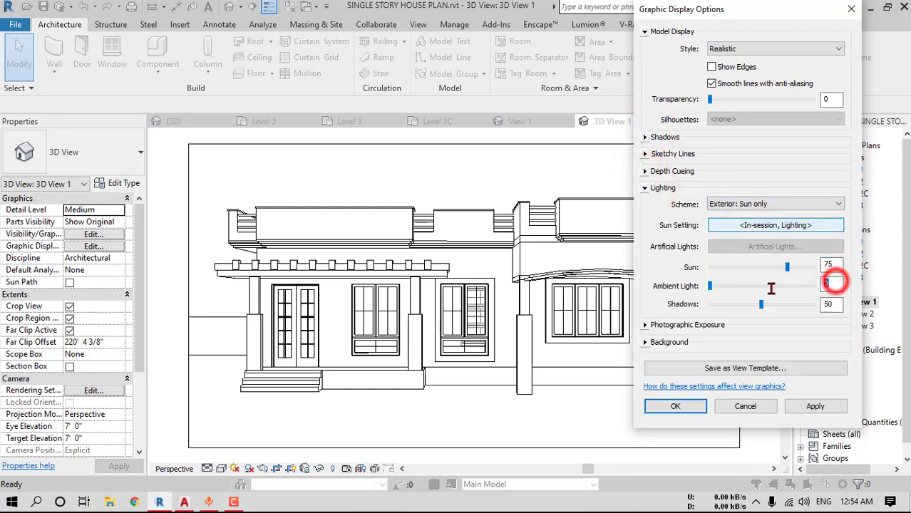
text(2)
text(1)
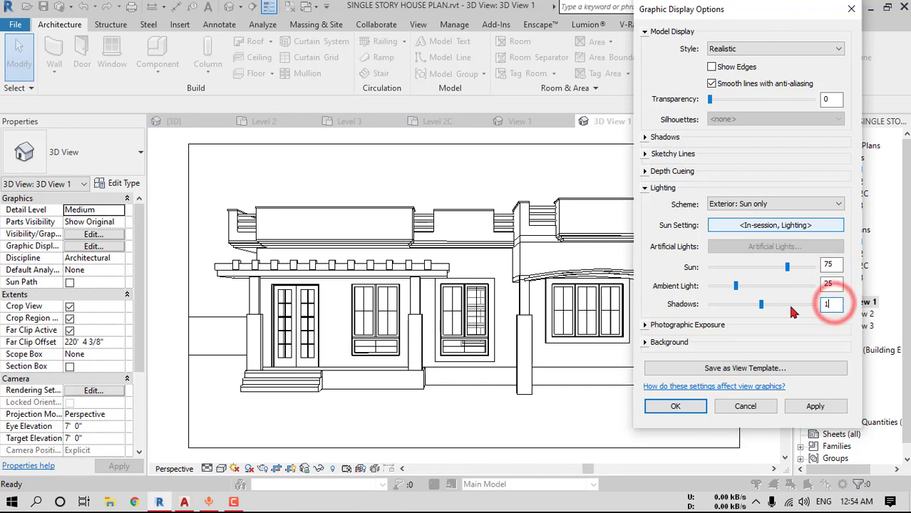
text(0)
Set the view background to Gradient and apply the display settings to 3D View 1
click(645, 342)
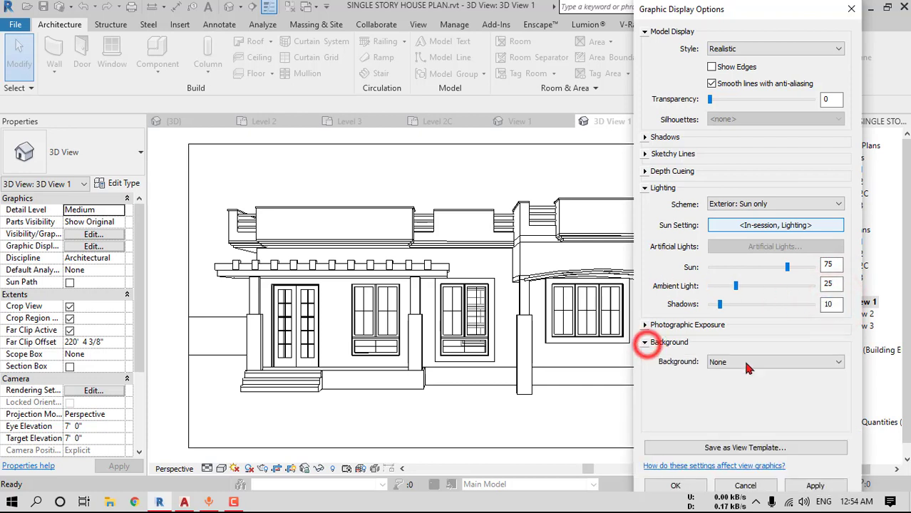
click(756, 361)
click(745, 390)
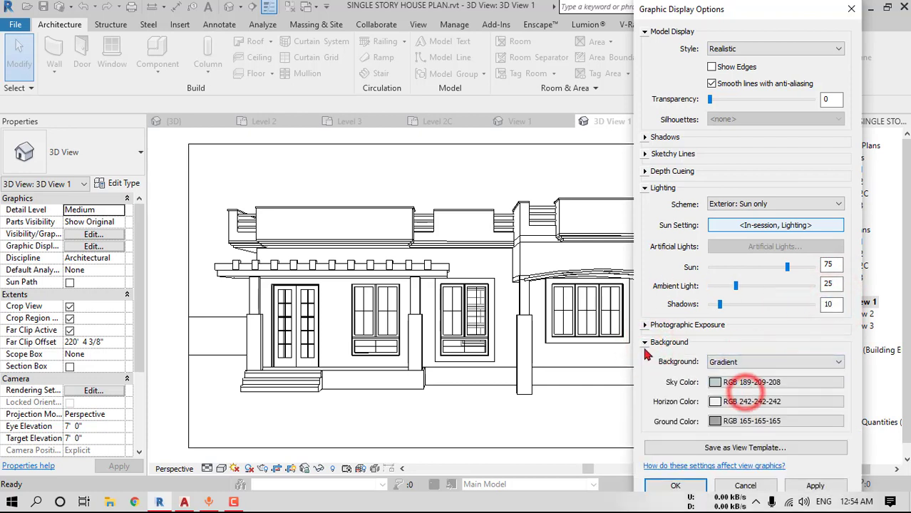
click(644, 188)
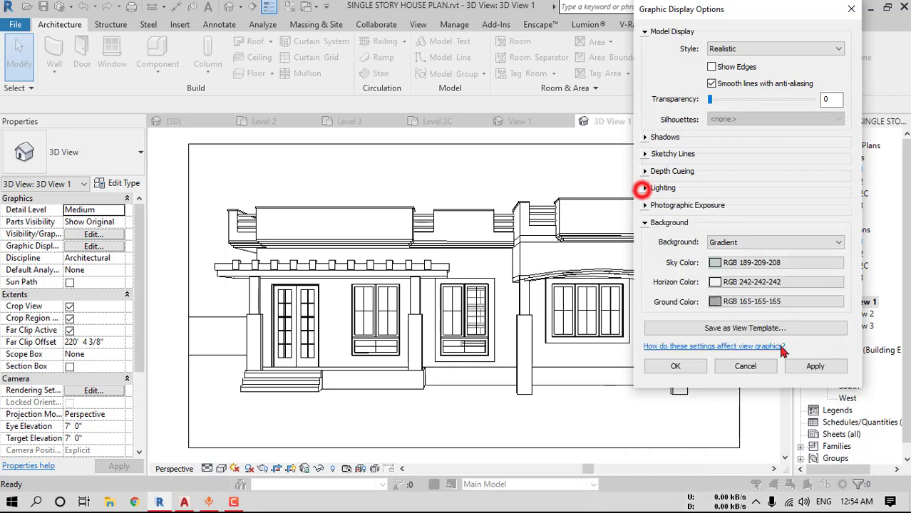
click(814, 366)
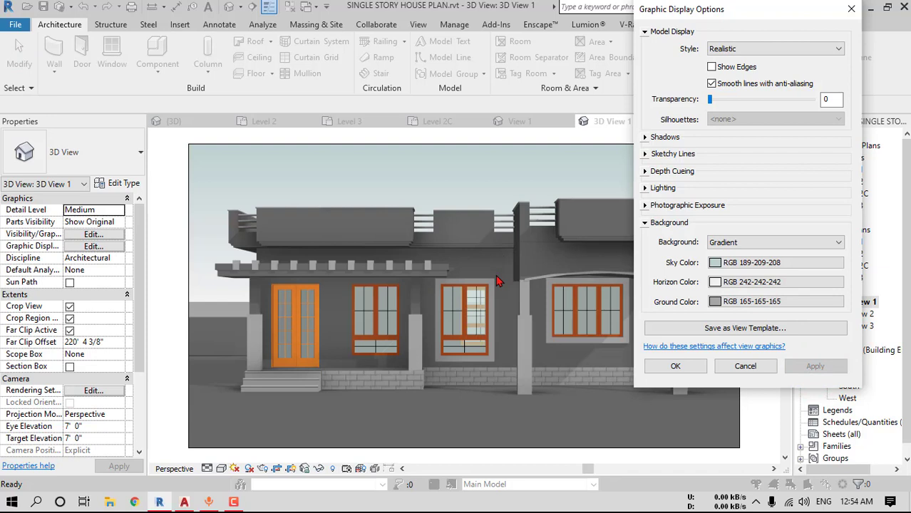
Save the display settings as a view template named REAL and accept the graphic display options
click(768, 331)
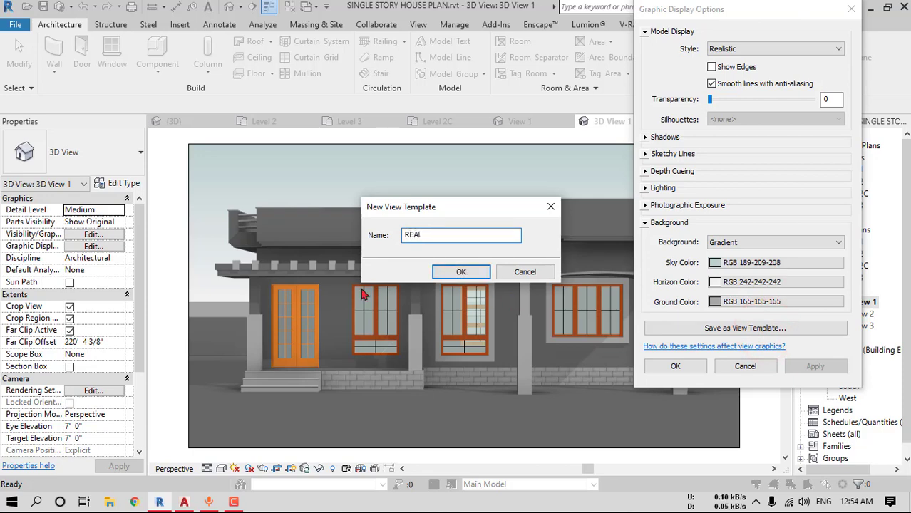
click(472, 277)
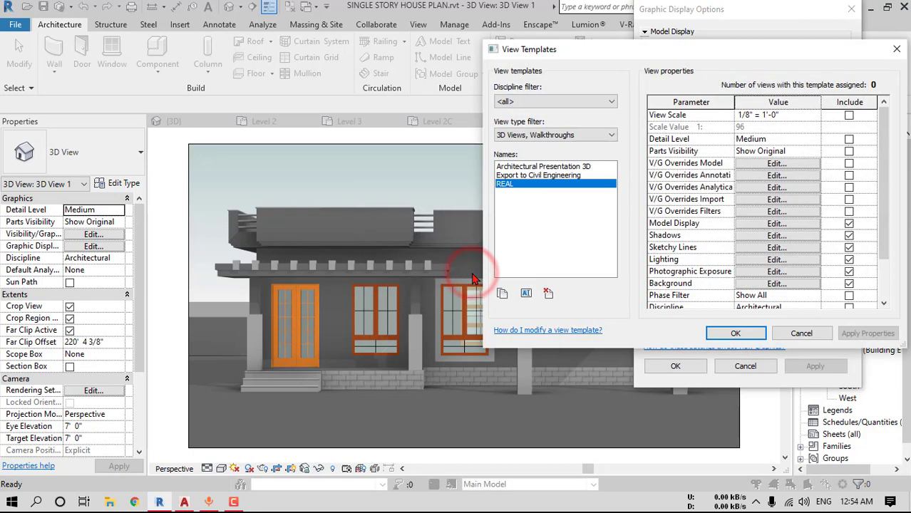
click(737, 335)
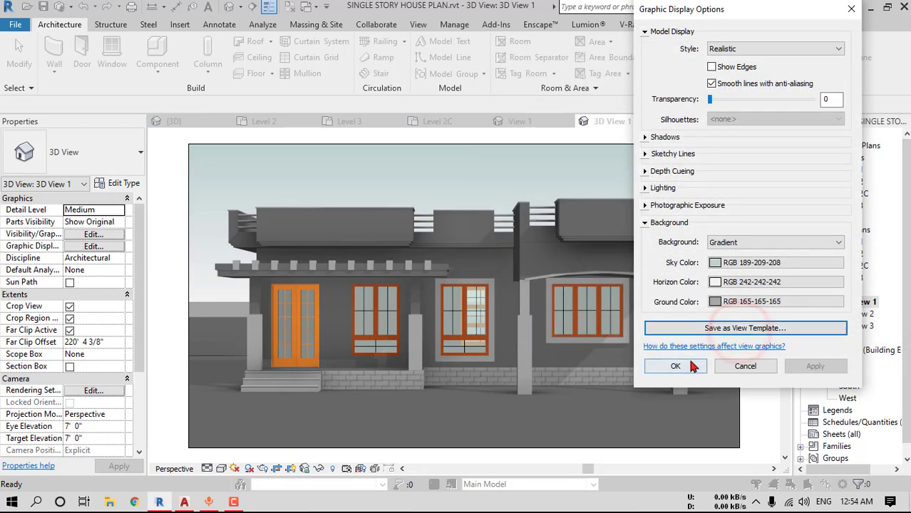
click(691, 365)
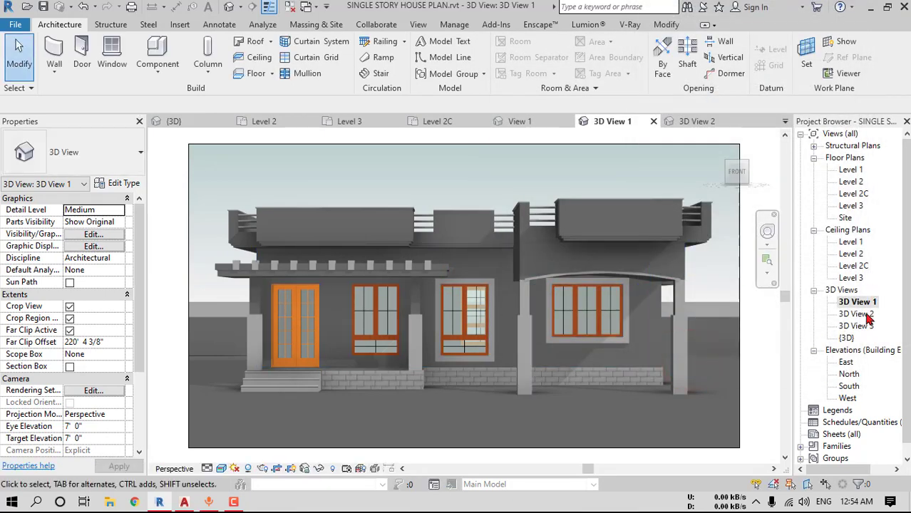
Assign the REAL view template to 3D View 2
double_click(865, 314)
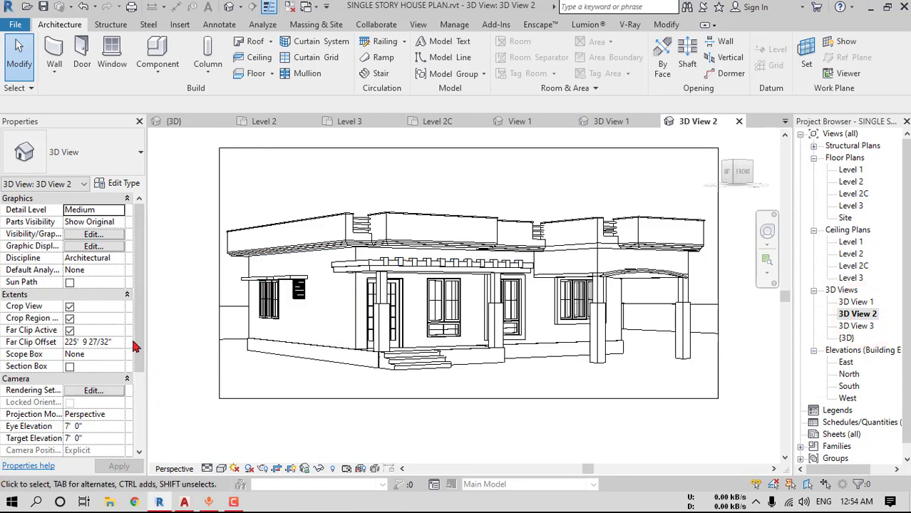
scroll(134, 347, down, 2)
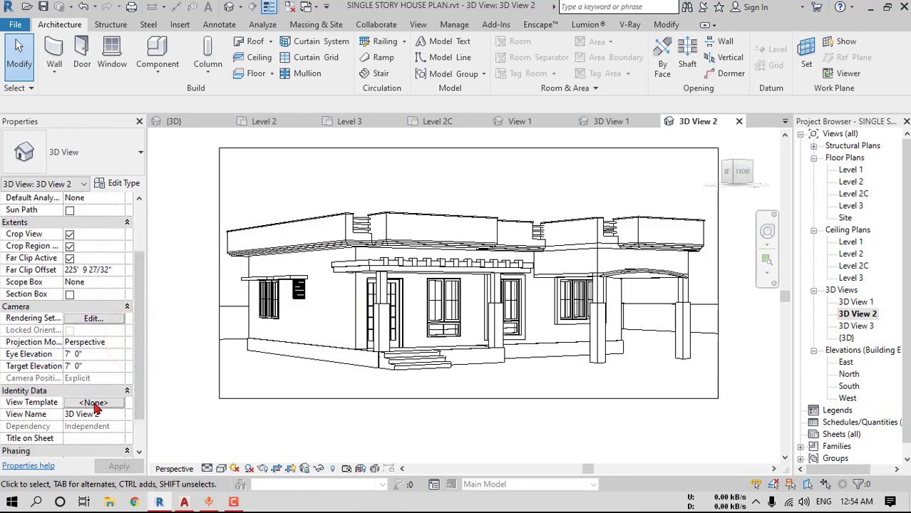
click(94, 404)
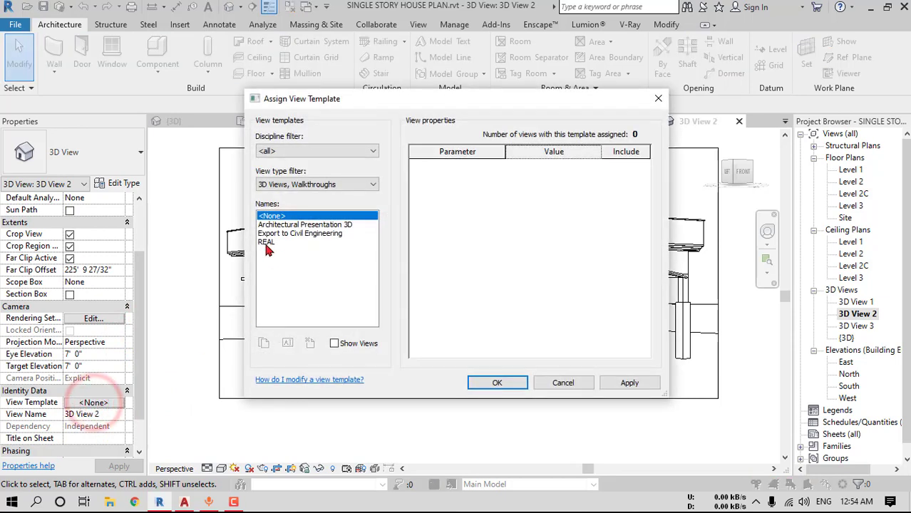
click(265, 242)
click(510, 382)
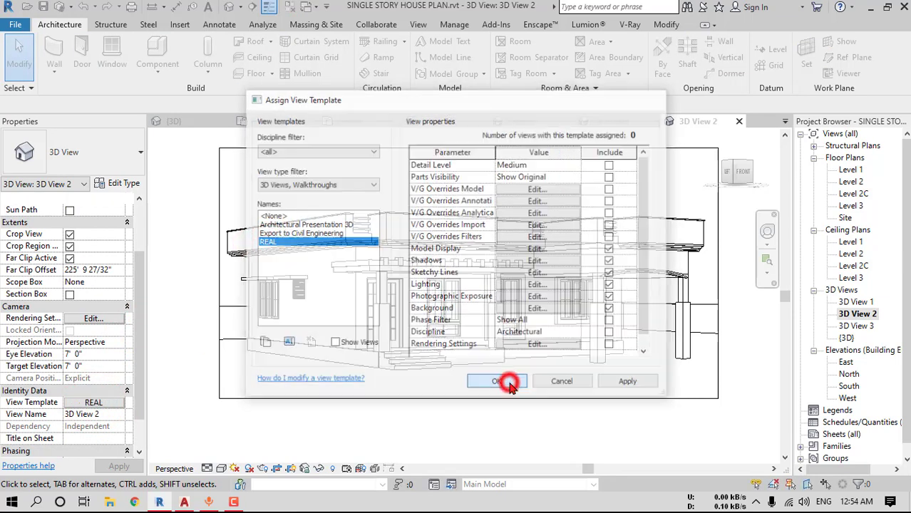
Open 3D View 3 and assign the REAL view template to it
double_click(856, 325)
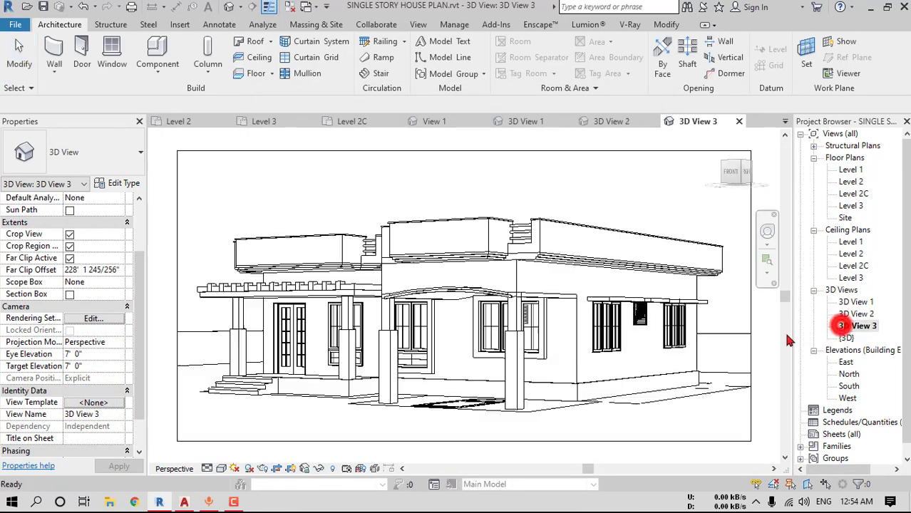
click(93, 403)
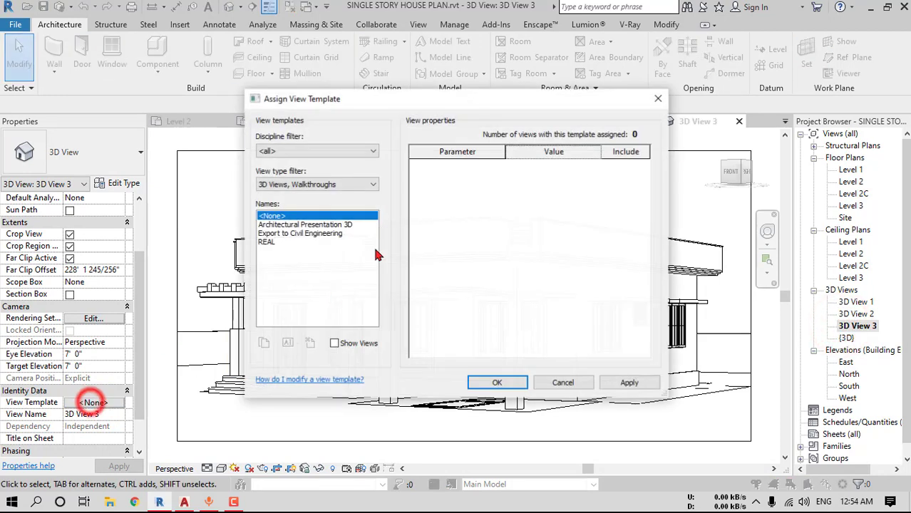
click(265, 242)
click(486, 380)
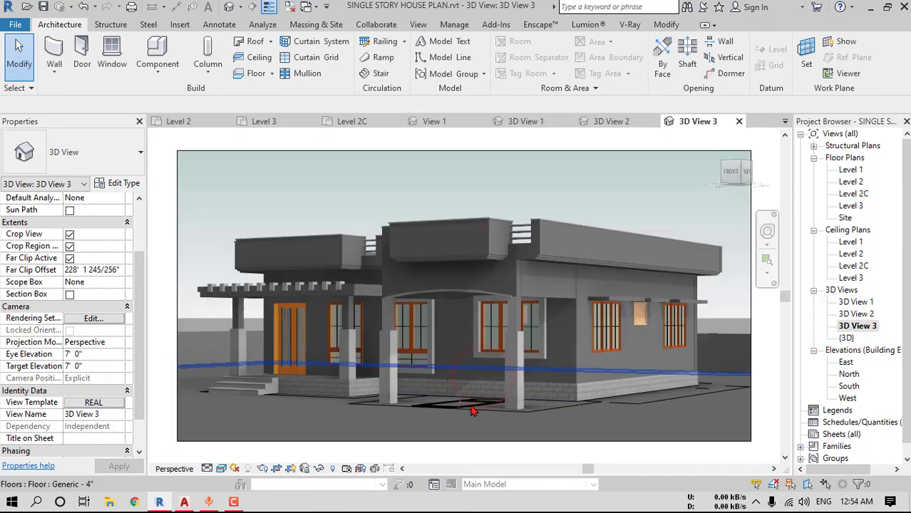
Hide the imported floor plan drawing on the ground in 3D View 3
click(470, 403)
right_click(470, 403)
mouse_move(627, 135)
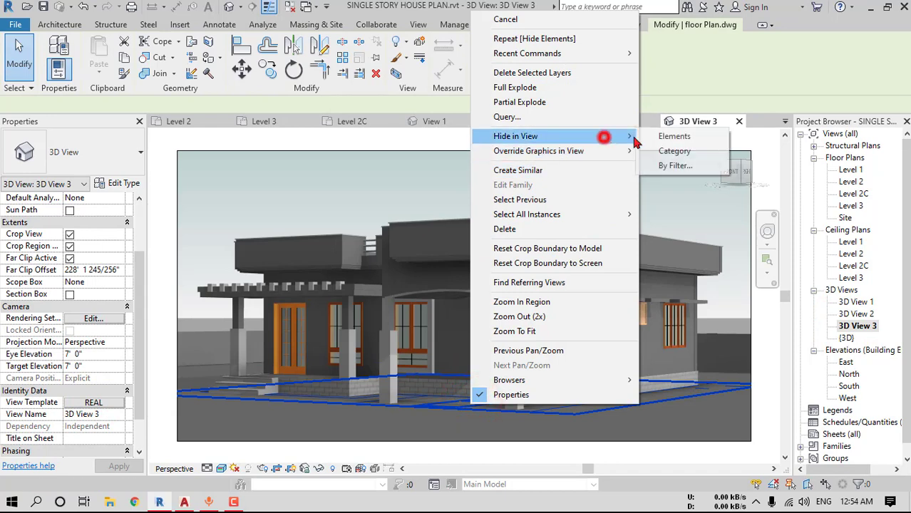
click(663, 134)
click(857, 325)
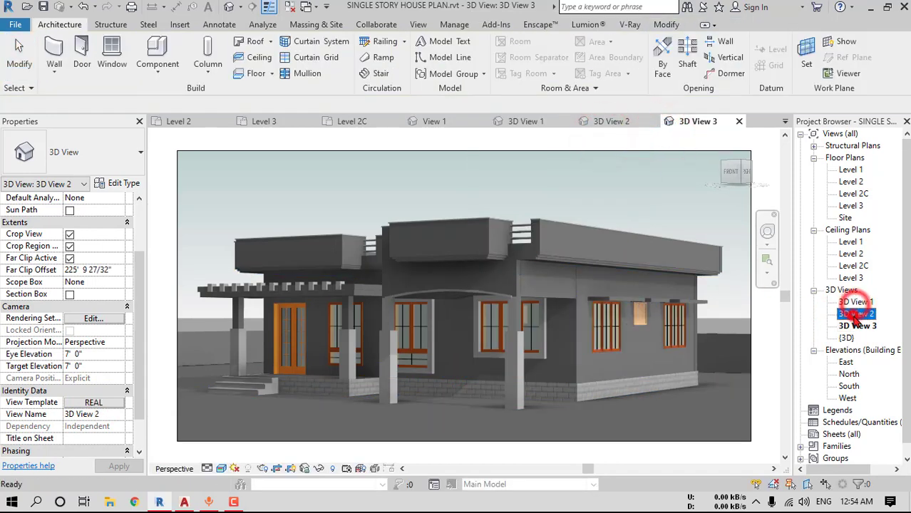
Start an image export with the output named 01 in a new CONCEPT 01 folder inside revit project tutorial
click(12, 26)
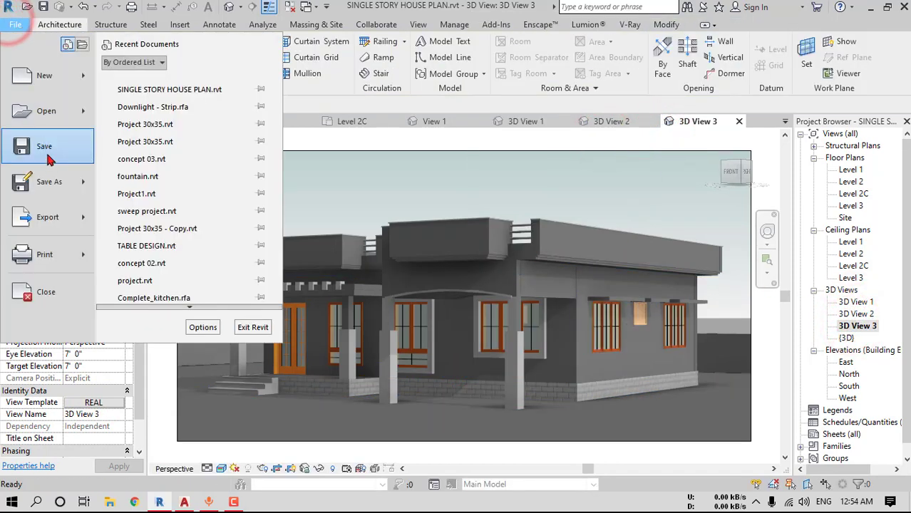
mouse_move(57, 217)
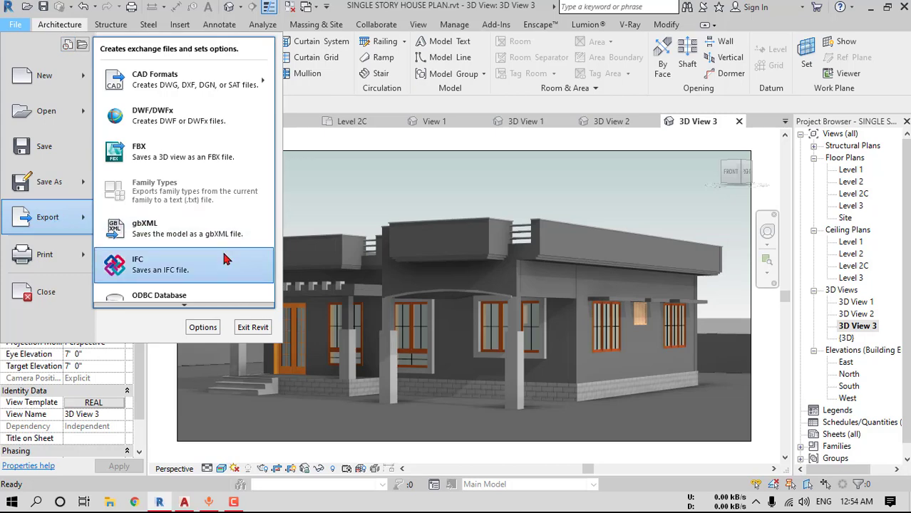
mouse_move(223, 312)
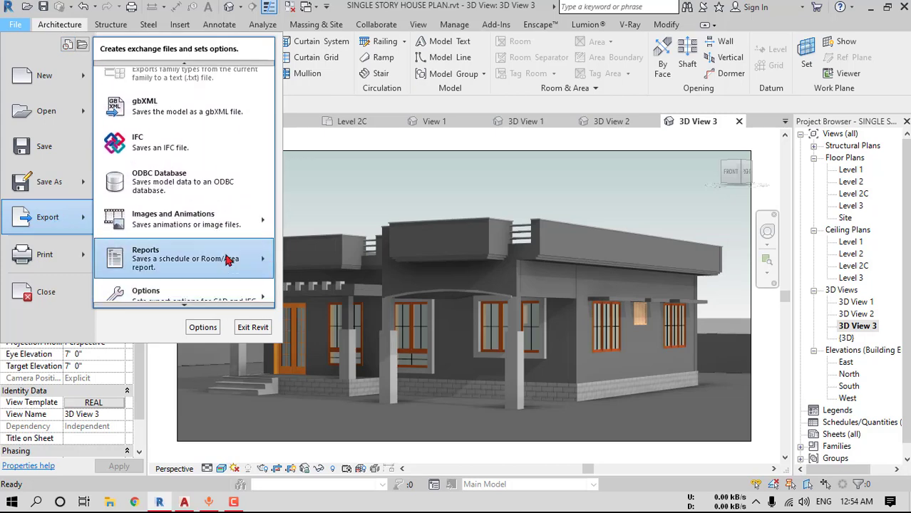
mouse_move(256, 232)
click(307, 253)
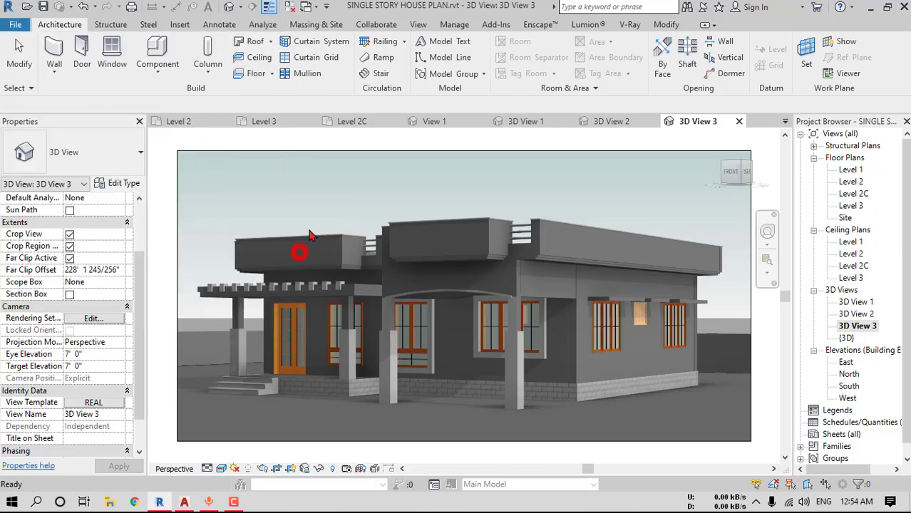
click(613, 119)
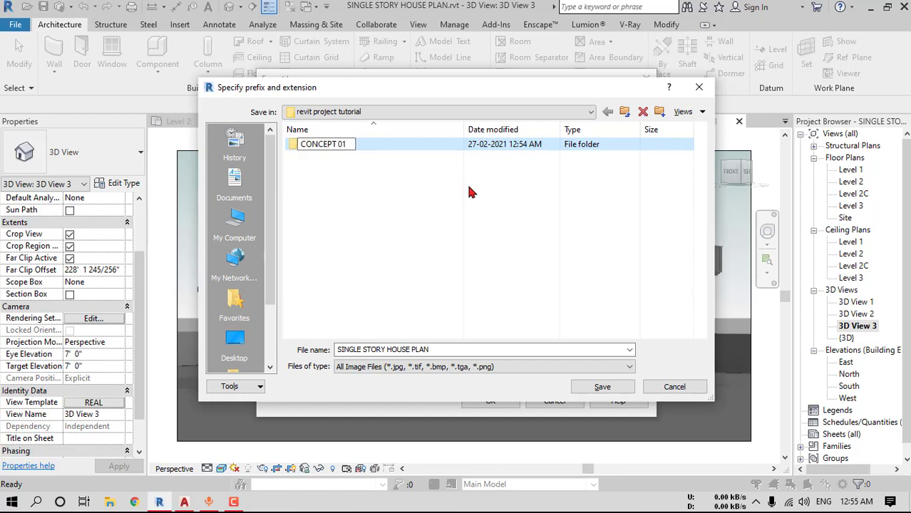
click(468, 187)
double_click(417, 144)
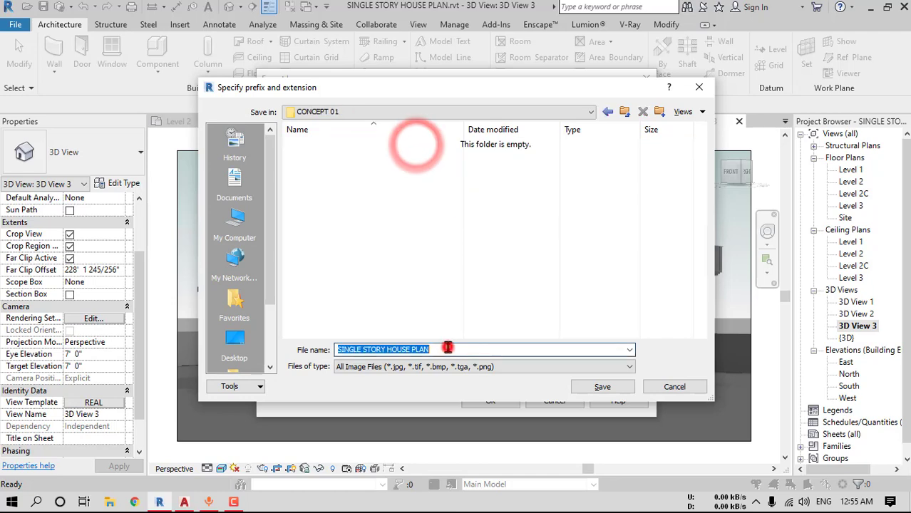
text(01)
click(602, 387)
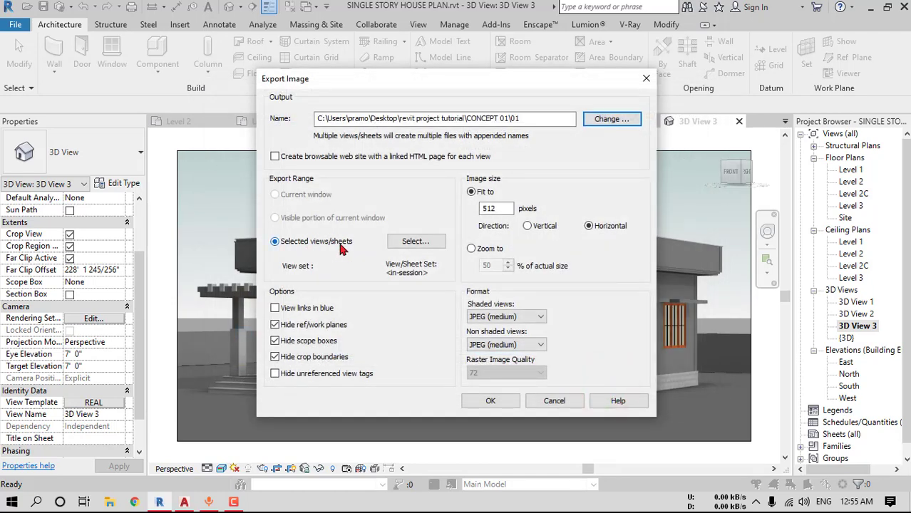
Choose 3D View 1, 3D View 2 and 3D View 3 for export and save the selection as Set 1
click(417, 243)
click(307, 183)
click(307, 193)
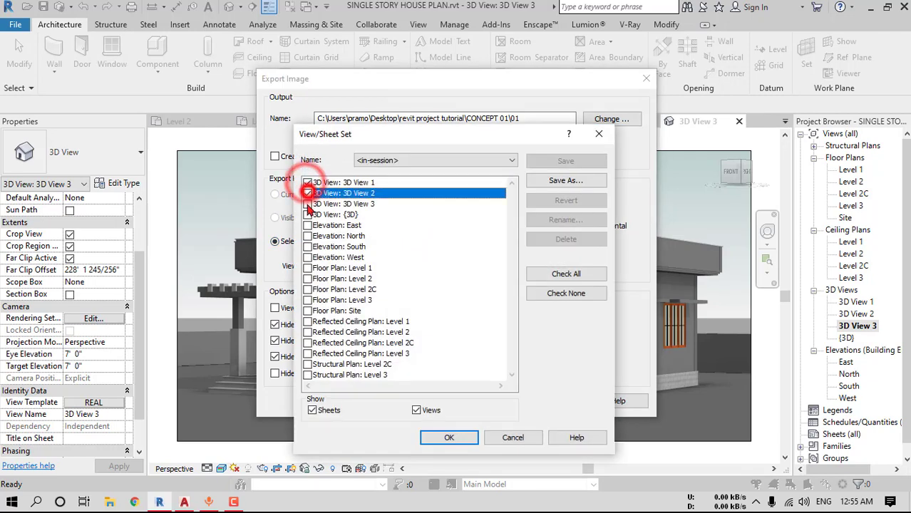
click(307, 203)
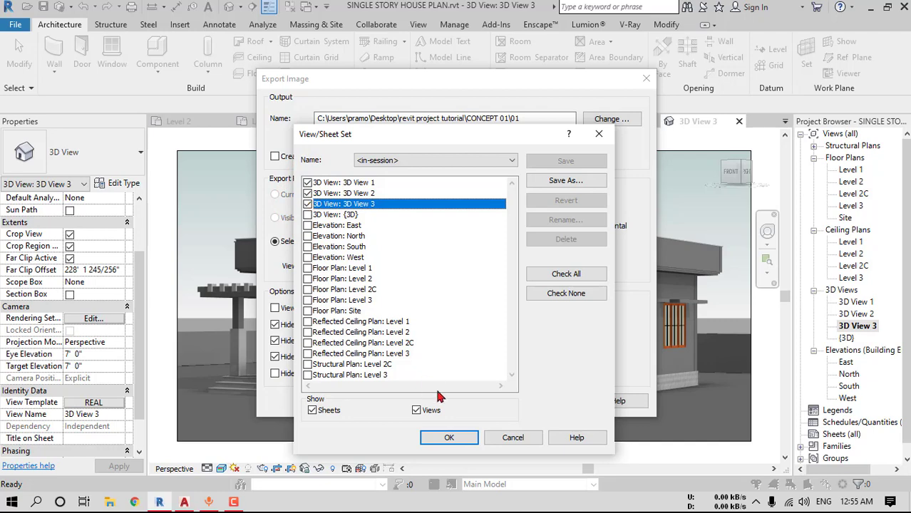
click(458, 439)
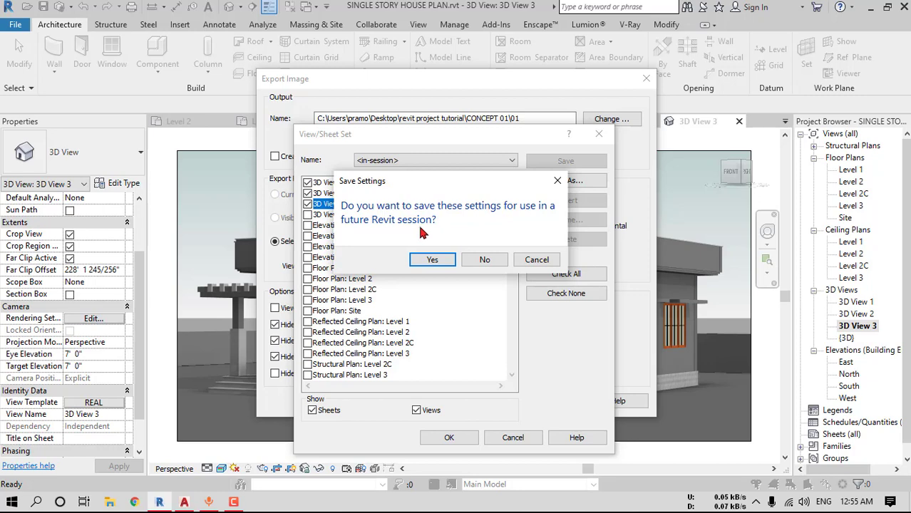
click(432, 260)
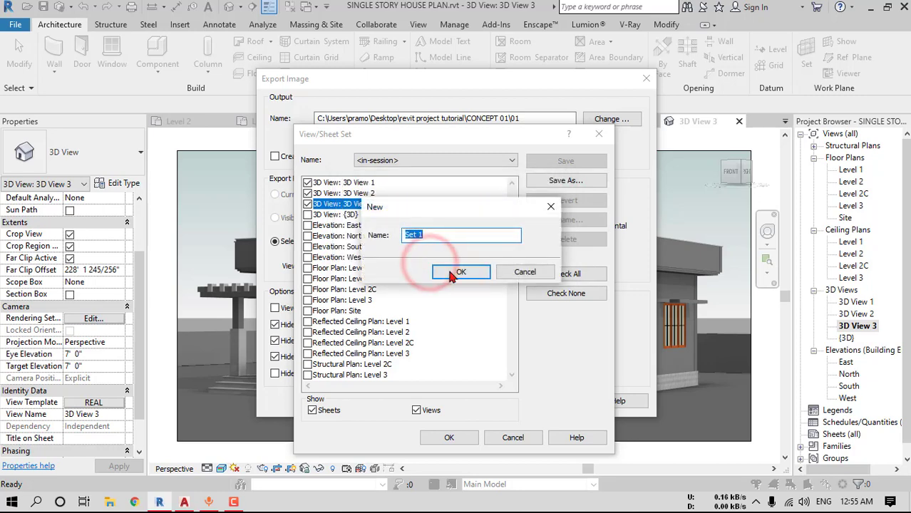
click(420, 271)
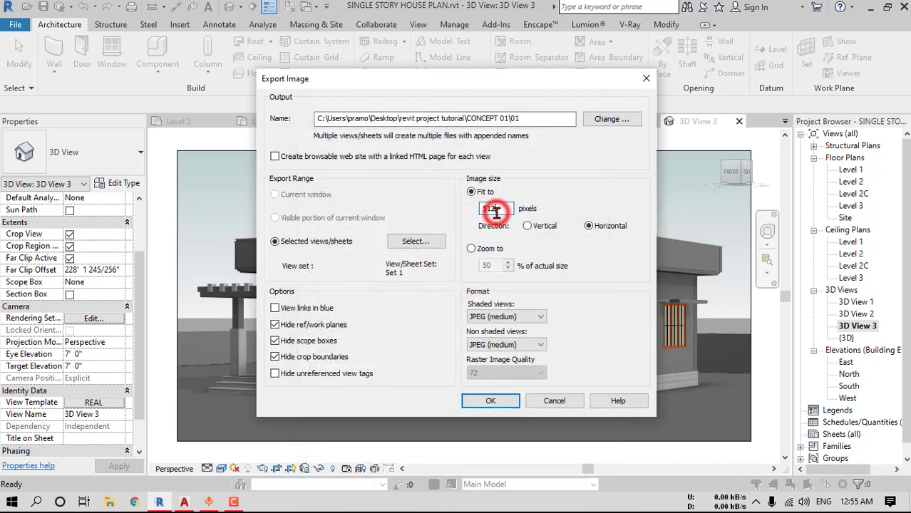
Set the image size to 5120 pixels and both shaded and non-shaded formats to JPEG (lossless), and run the export
click(501, 319)
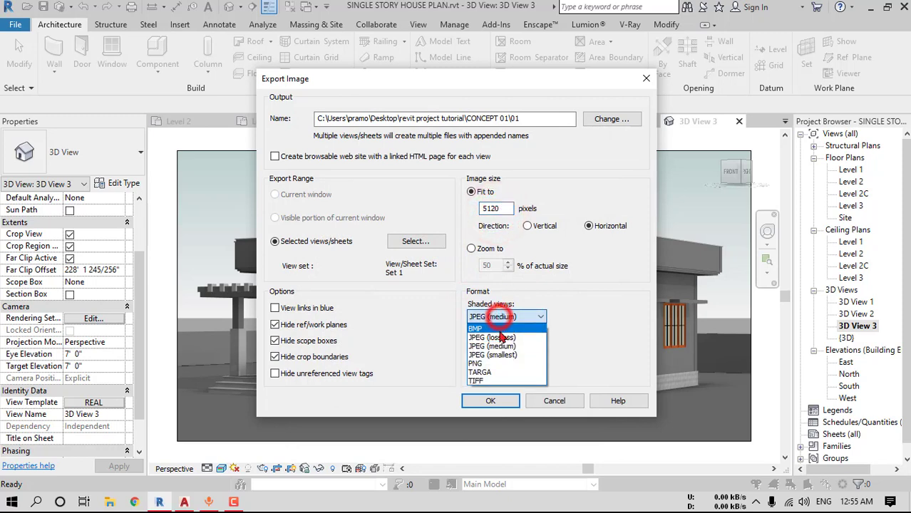
click(499, 329)
click(499, 345)
click(499, 359)
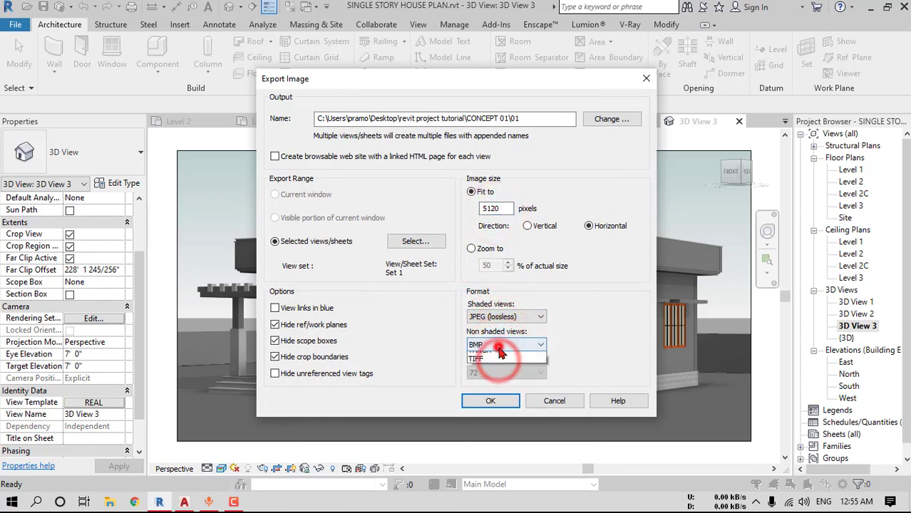
click(499, 344)
click(499, 362)
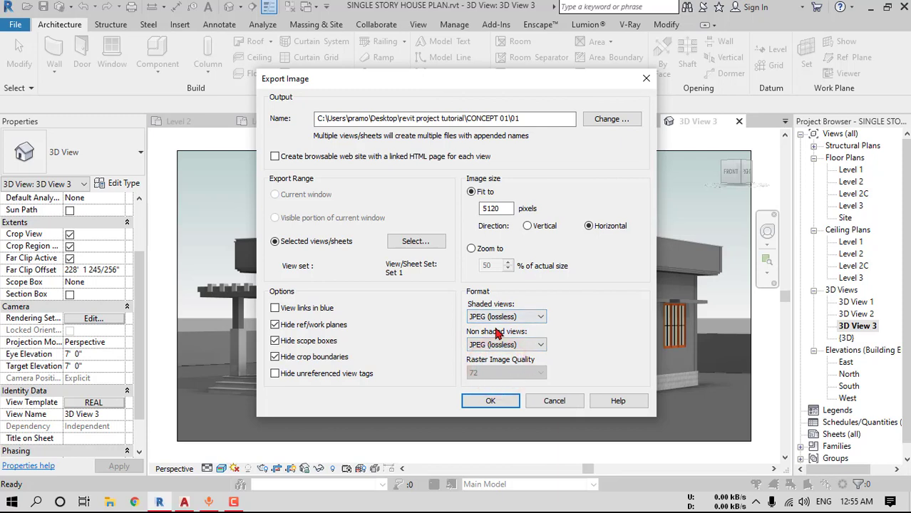
click(498, 400)
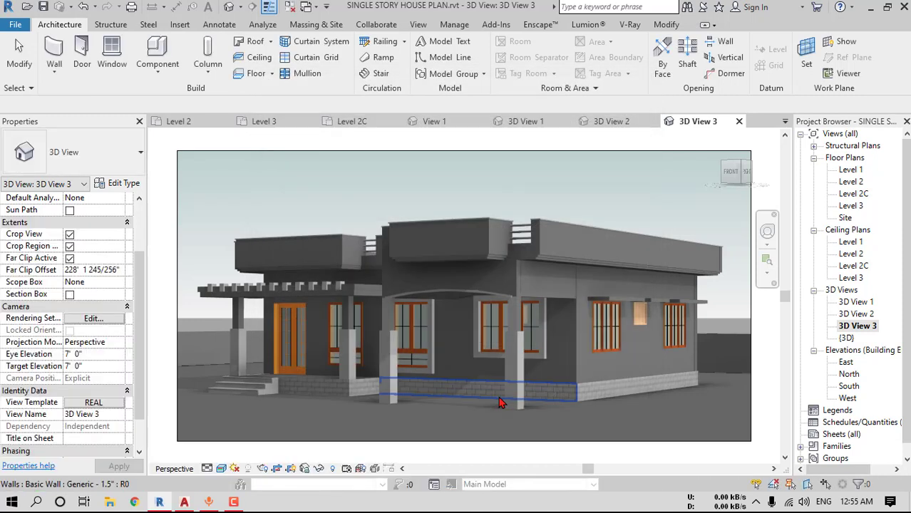
Switch to File Explorer, open CONCEPT 01 inside the desktop's revit project tutorial folder and display its files as extra large icons
click(869, 6)
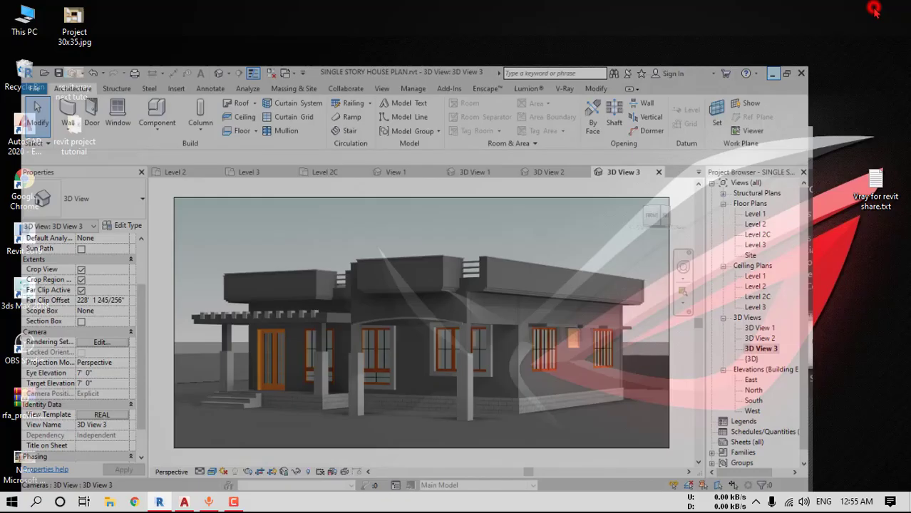
double_click(79, 141)
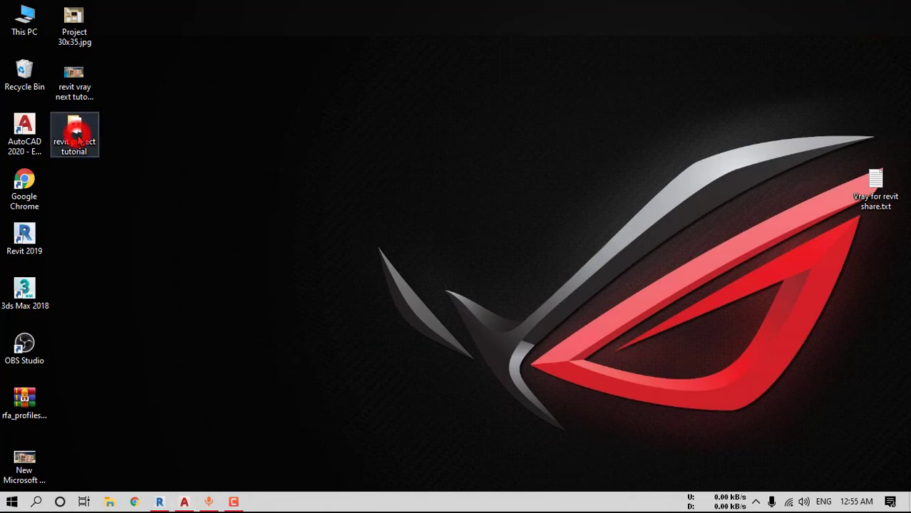
click(179, 147)
double_click(178, 148)
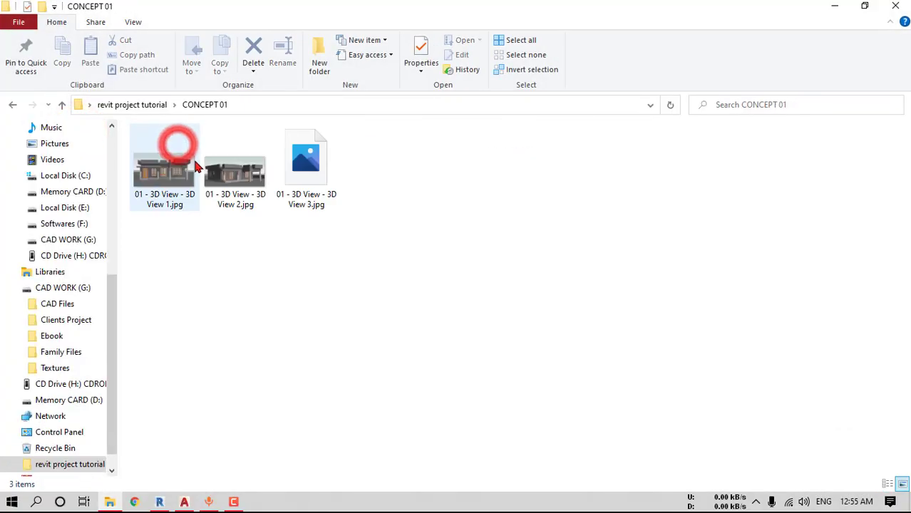
click(133, 23)
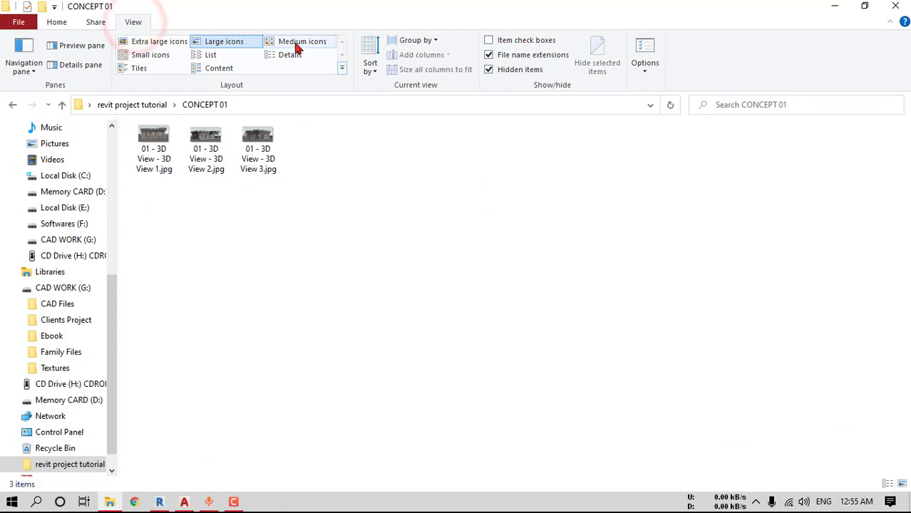
click(153, 42)
Open the exported 3D View 1 image in Photos and browse through the 3D View 2 and 3D View 3 images
click(232, 191)
double_click(233, 194)
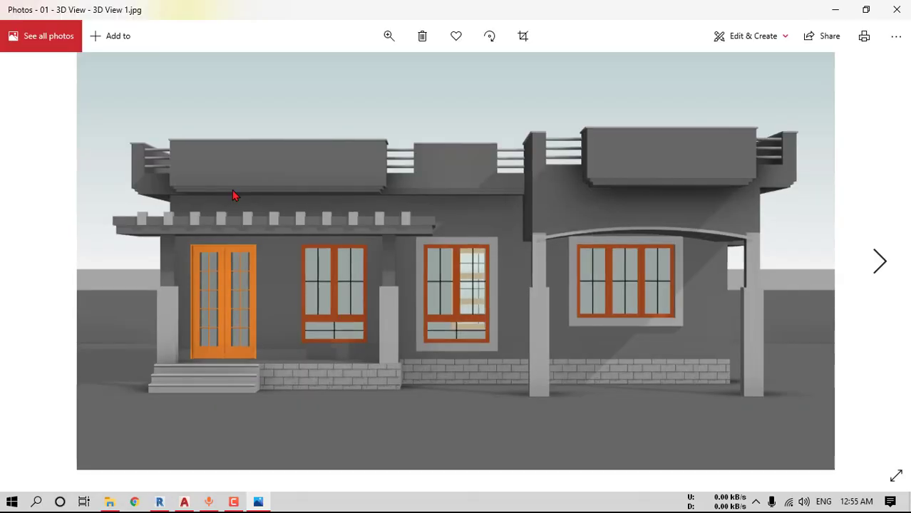
click(878, 262)
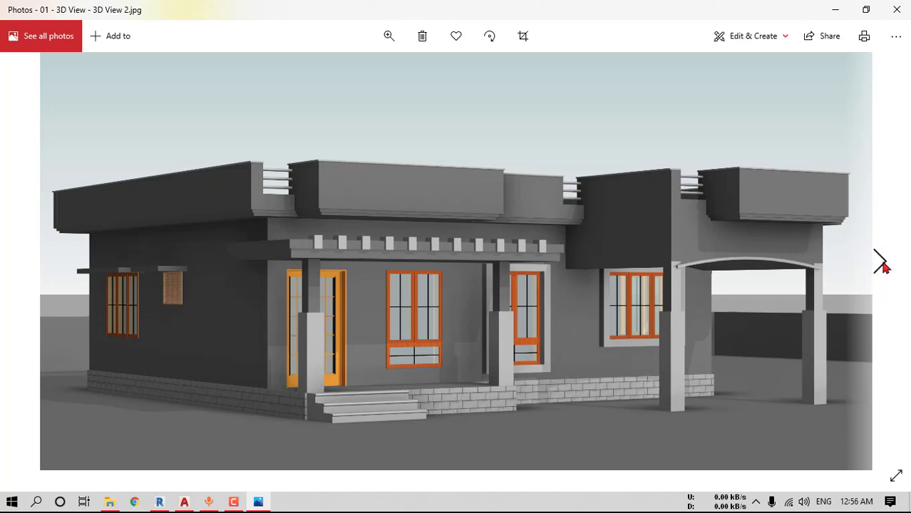
click(881, 266)
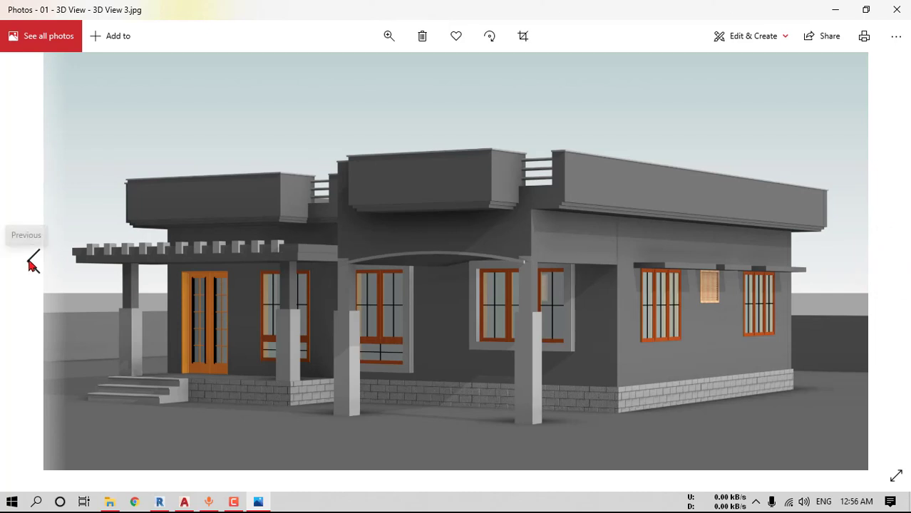